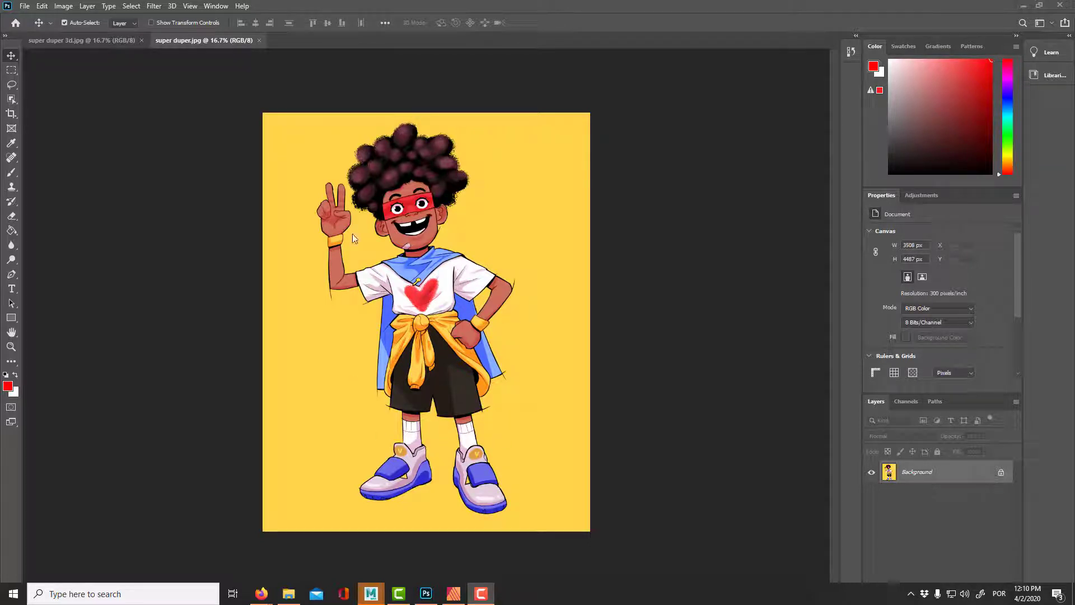
- Bring up super duper 3d.jpg, show the rulers and place horizontal guides across both figures at the eyes, neck, waist, hips and fingertips
{"action": "left_click", "coordinate": [83, 40]}
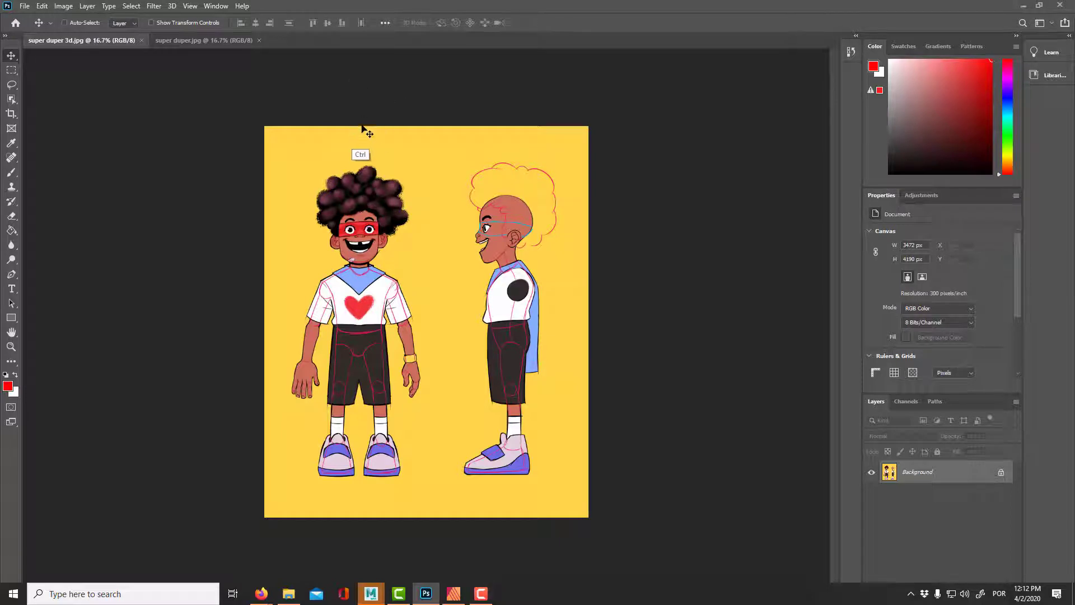
{"action": "key", "text": "ctrl+r"}
{"action": "left_click_drag", "start_coordinate": [372, 55], "coordinate": [419, 270]}
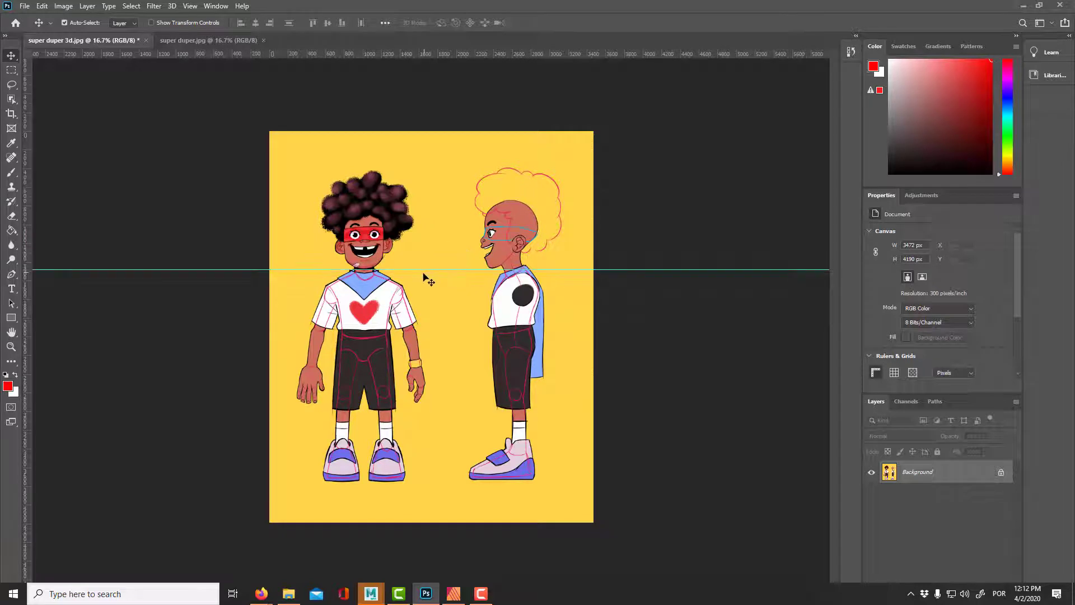
{"action": "left_click_drag", "start_coordinate": [418, 52], "coordinate": [425, 338]}
{"action": "left_click_drag", "start_coordinate": [388, 55], "coordinate": [429, 360]}
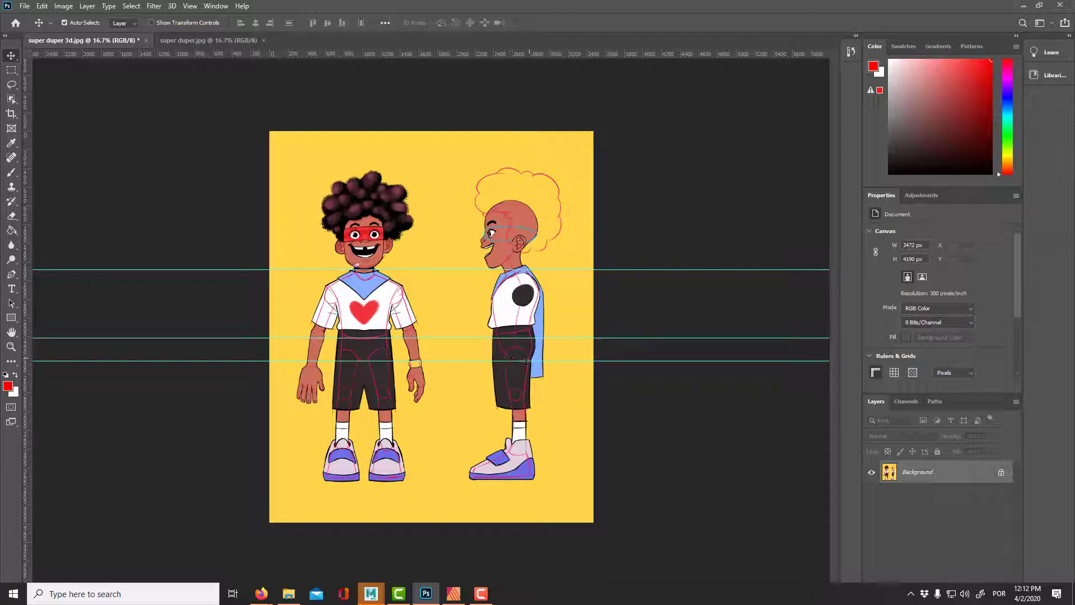
{"action": "left_click_drag", "start_coordinate": [404, 53], "coordinate": [420, 394]}
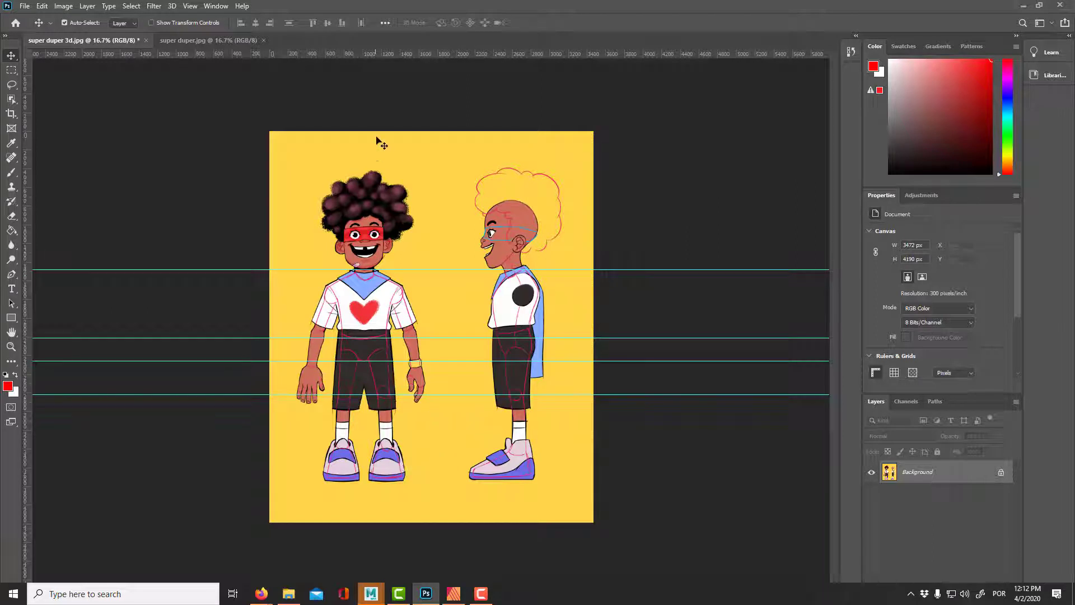
{"action": "left_click_drag", "start_coordinate": [403, 56], "coordinate": [429, 235]}
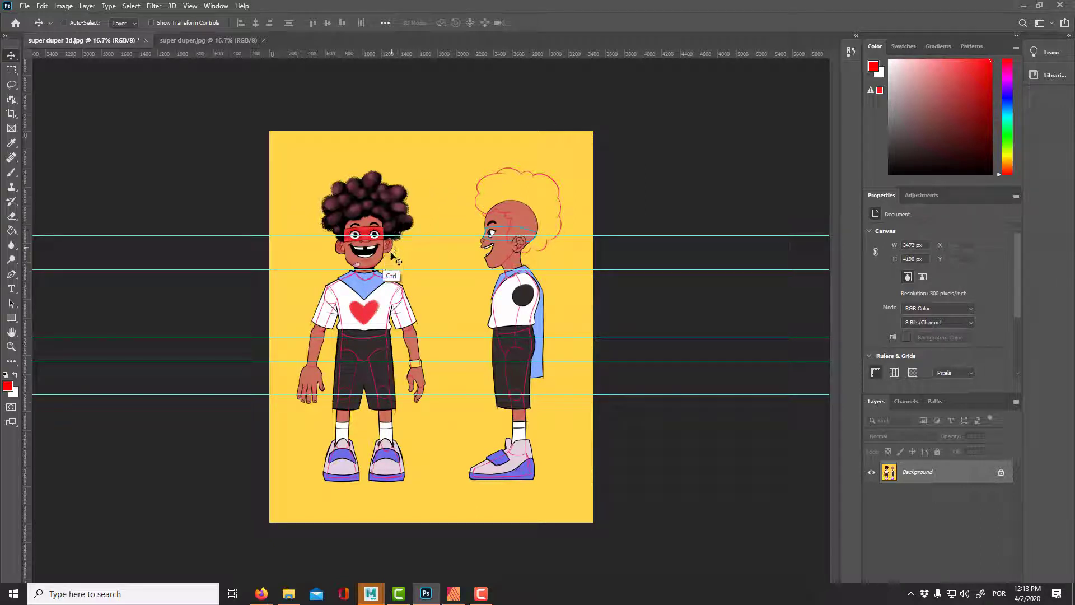
- Undo all the horizontal guides placed across the front and side figures
{"action": "key", "text": "ctrl+z"}
{"action": "key", "text": "ctrl+z"}
{"action": "key", "text": "ctrl+z"}
{"action": "key", "text": "ctrl+z"}
{"action": "key", "text": "ctrl+z"}
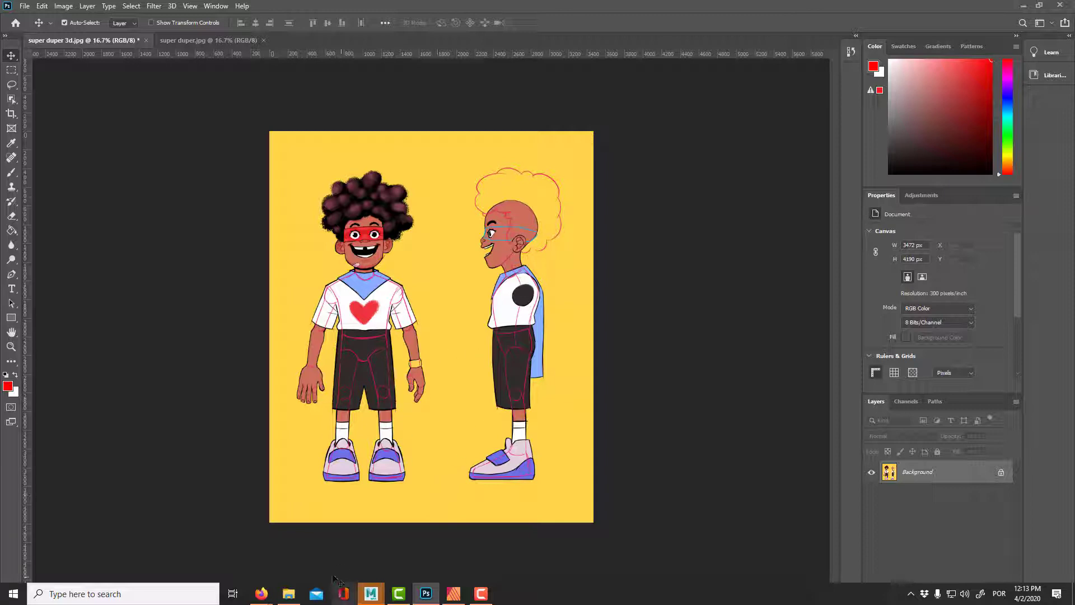
- Switch to Maya and show the empty scene's front view full size
{"action": "left_click", "coordinate": [290, 595]}
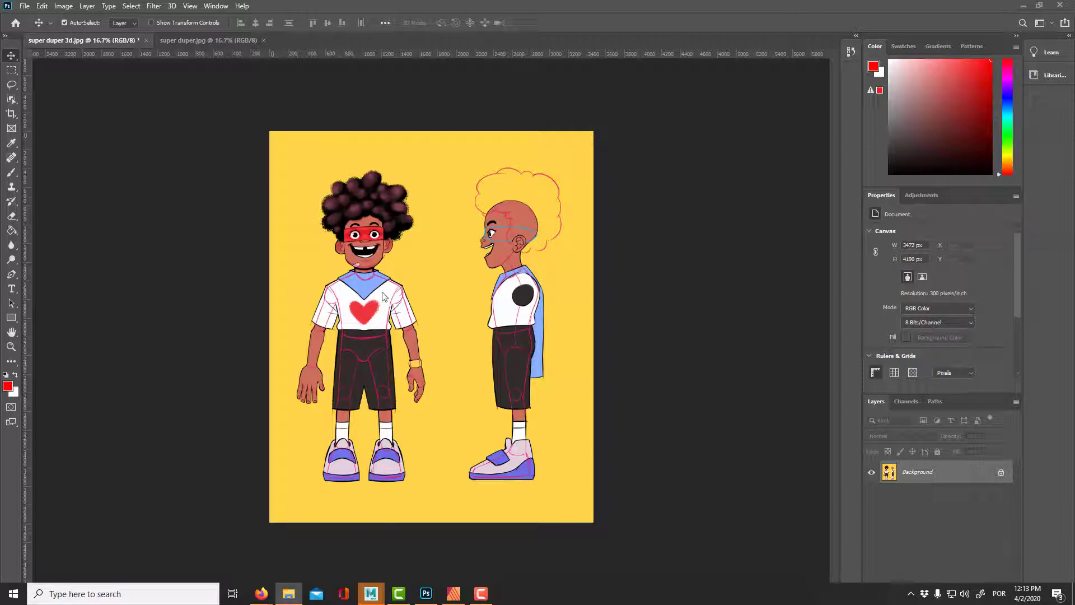
{"action": "mouse_move", "coordinate": [379, 598]}
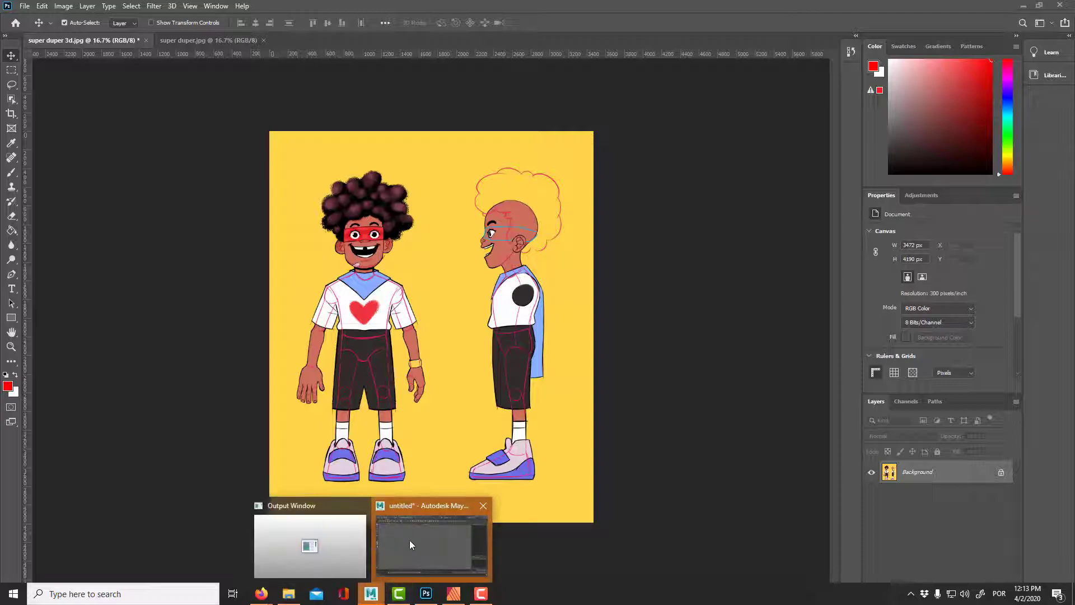
{"action": "left_click", "coordinate": [409, 540]}
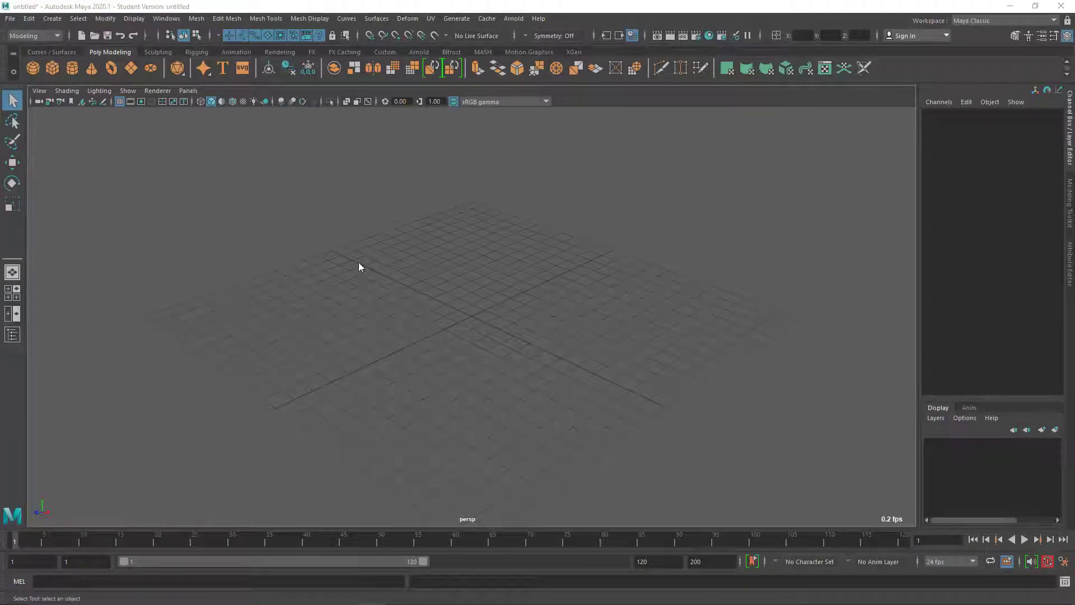
{"action": "key", "text": "space"}
{"action": "key", "text": "space"}
{"action": "scroll", "coordinate": [411, 254], "scroll_direction": "down", "scroll_amount": 3}
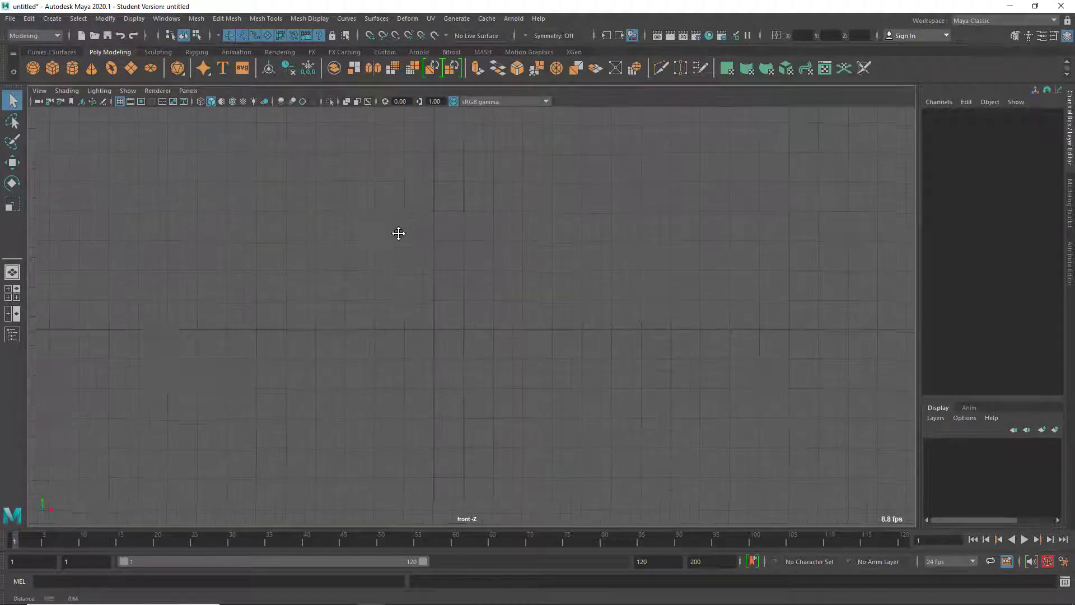
- Import super duper 3d.jpg from F:\Google Drive\0_AULAS\SENAC\CG_II\Preparacao_Aula\Aula_05_v02\Super as an image plane in the front view
{"action": "left_click", "coordinate": [39, 90]}
{"action": "mouse_move", "coordinate": [153, 340]}
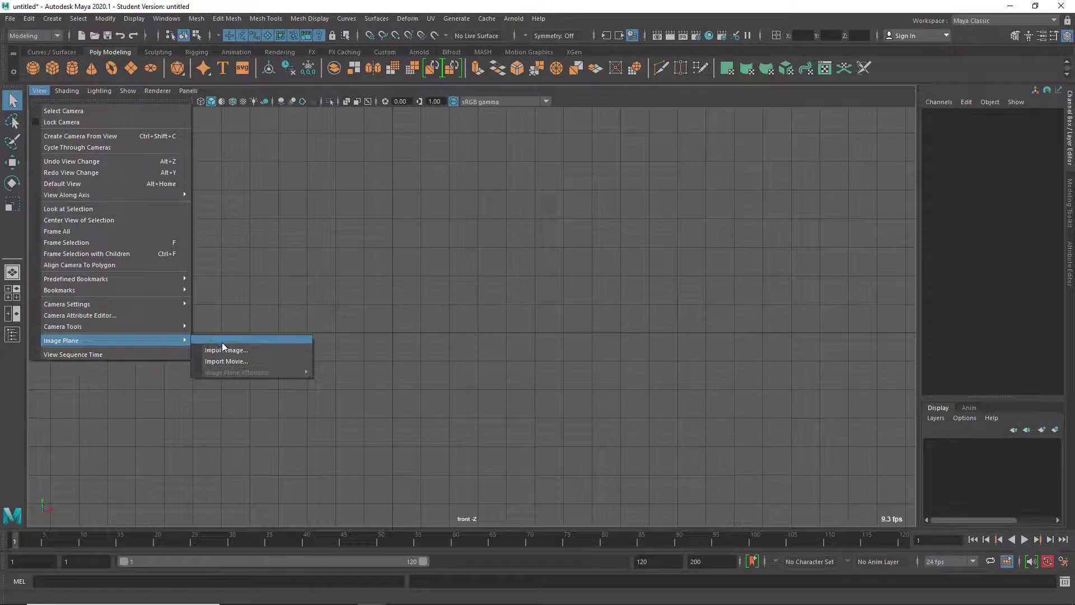
{"action": "left_click", "coordinate": [225, 352]}
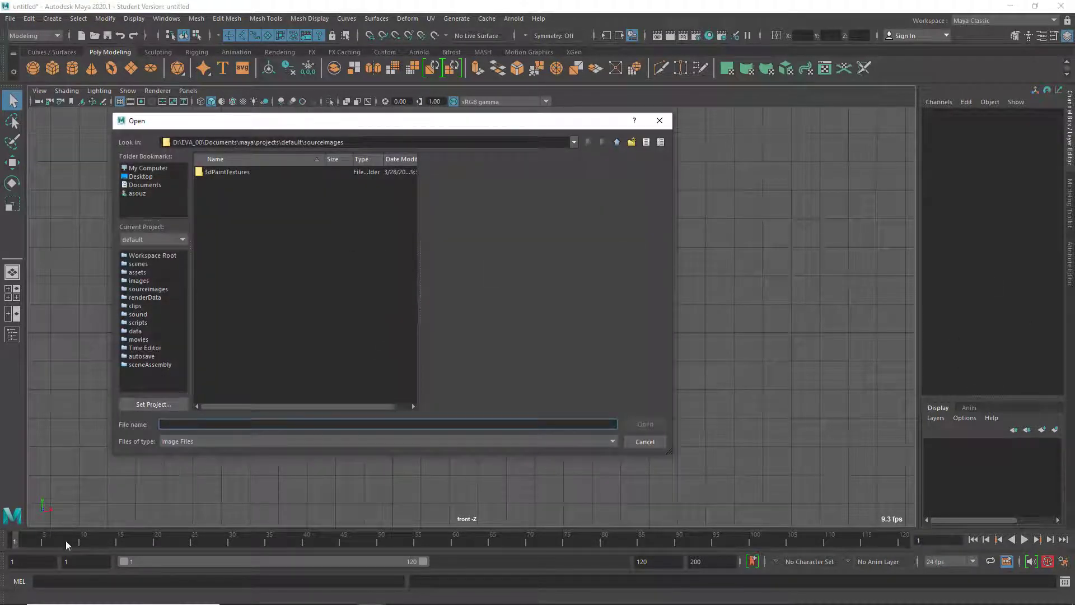
{"action": "left_click", "coordinate": [290, 597]}
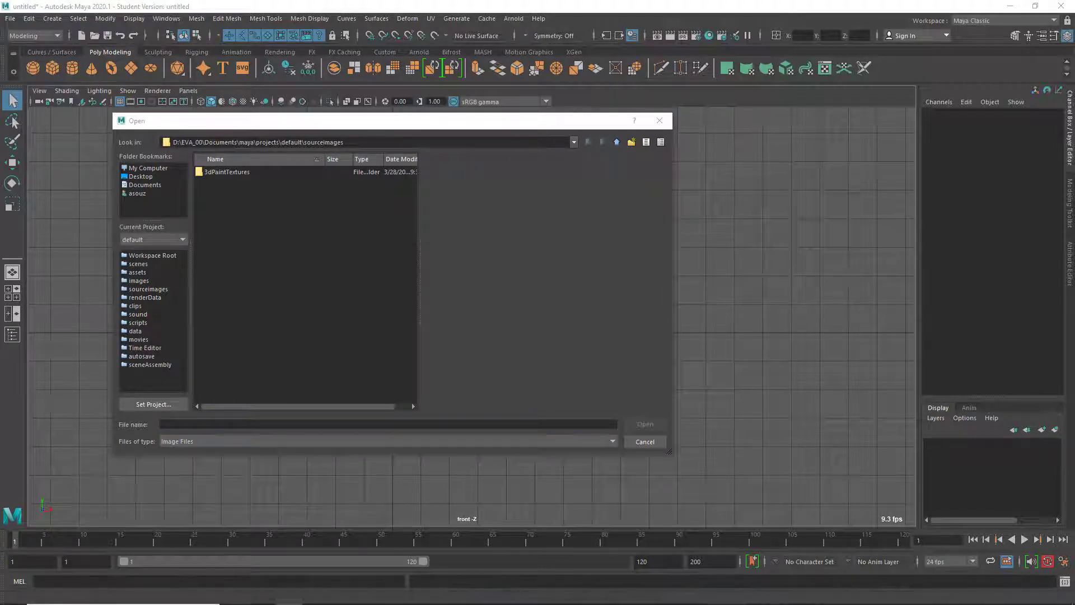
{"action": "type", "text": "F:\\Google Drive\\0_AULAS\\SENAC\\CG_II\\Preparacao_Aula\\Aula_05_v02\\Super"}
{"action": "key", "text": "Return"}
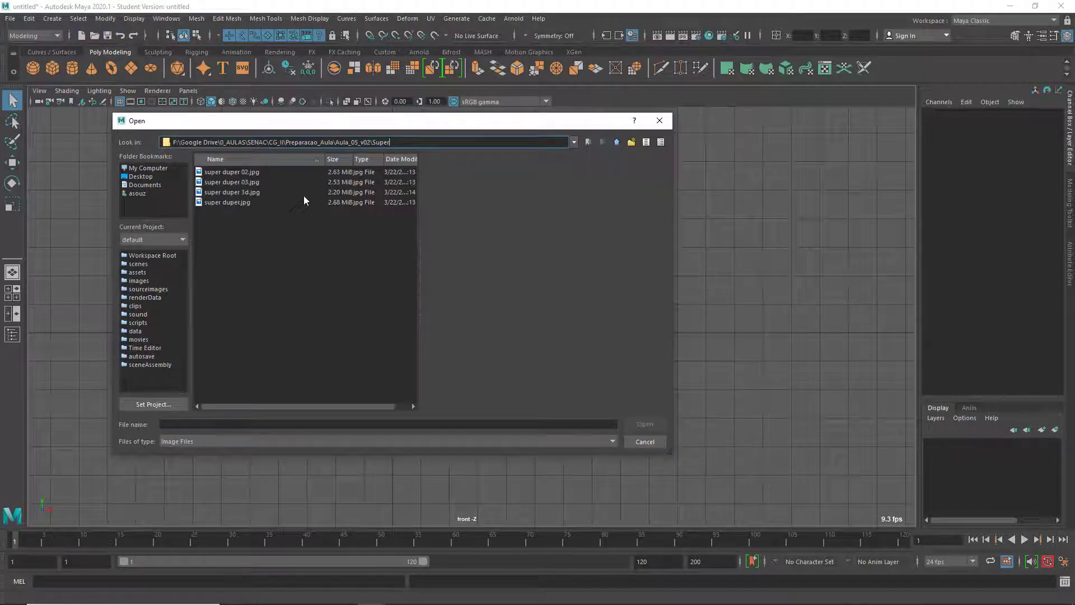
{"action": "left_click", "coordinate": [258, 203]}
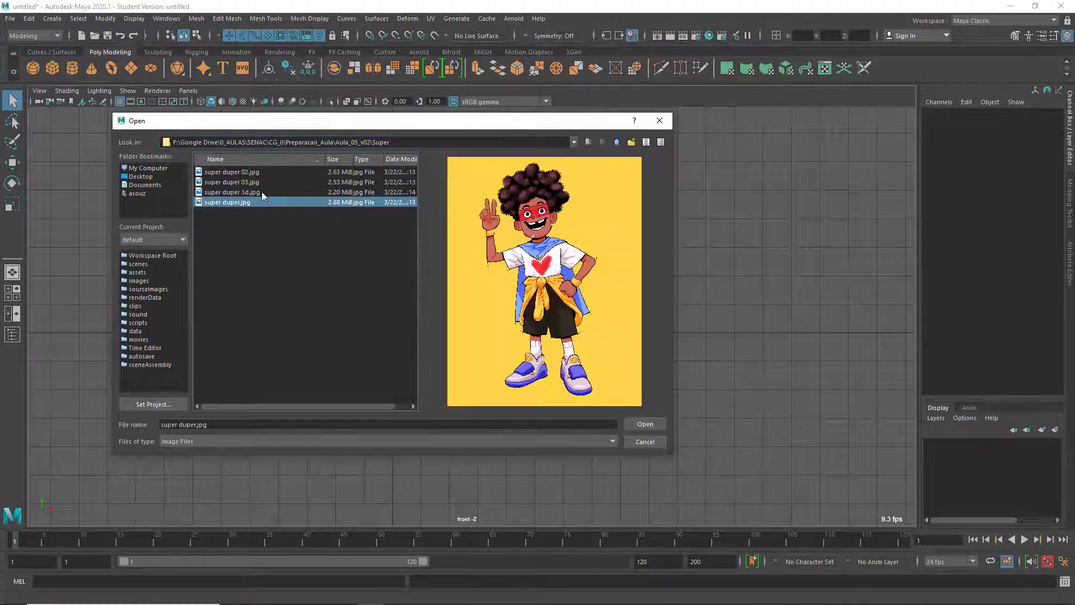
{"action": "left_click", "coordinate": [261, 191]}
{"action": "left_click", "coordinate": [270, 181]}
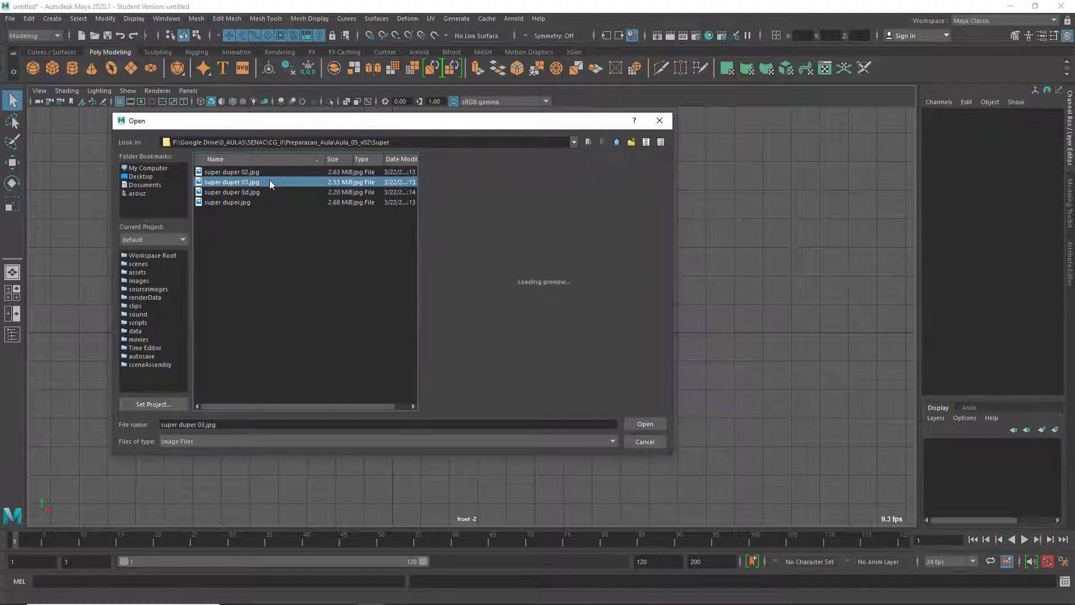
{"action": "left_click", "coordinate": [270, 192]}
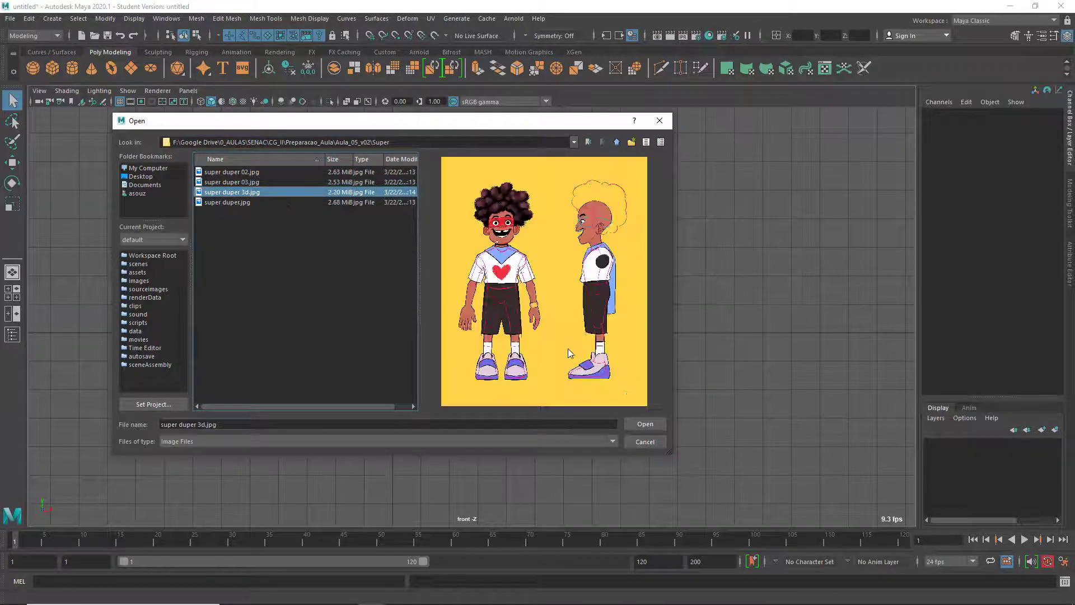
{"action": "left_click", "coordinate": [647, 424]}
- Move the front image plane along X to about 7.3 so the front-facing figure is centred on the vertical axis
{"action": "scroll", "coordinate": [617, 405], "scroll_direction": "down", "scroll_amount": 6}
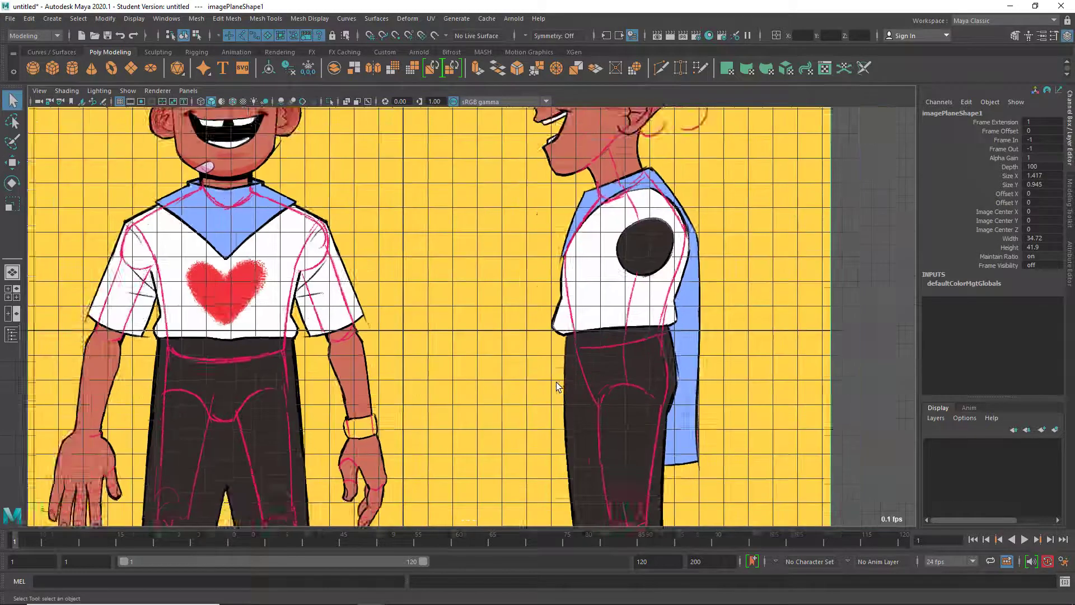
{"action": "key", "text": "w"}
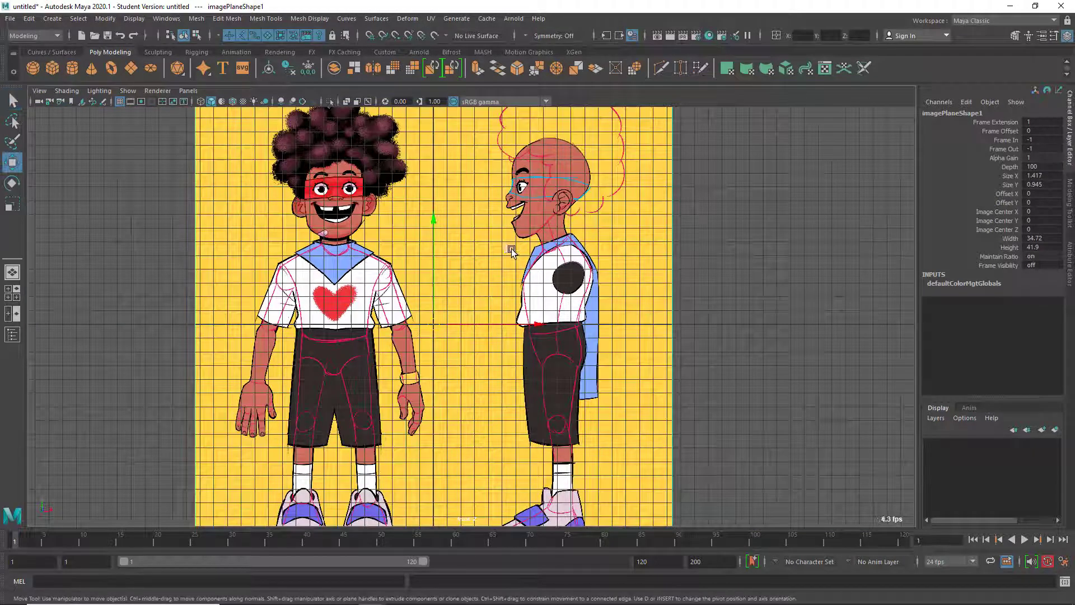
{"action": "left_click_drag", "start_coordinate": [535, 323], "coordinate": [631, 324]}
- Import super duper 3d.jpg from the same Super folder as a side-view image plane and centre its profile figure on the vertical axis
{"action": "key", "text": "space"}
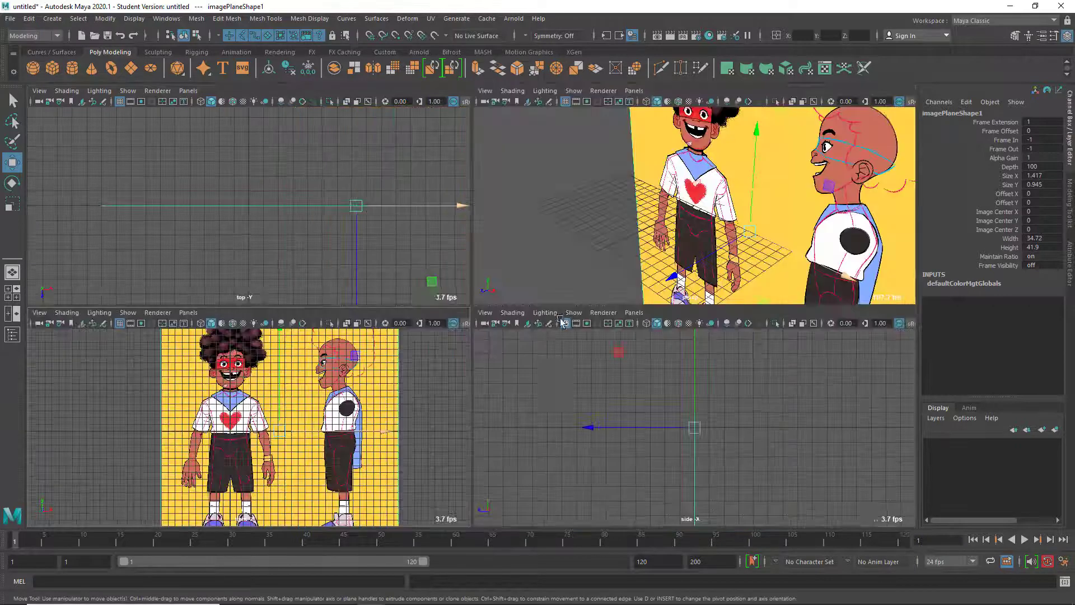
{"action": "key", "text": "space"}
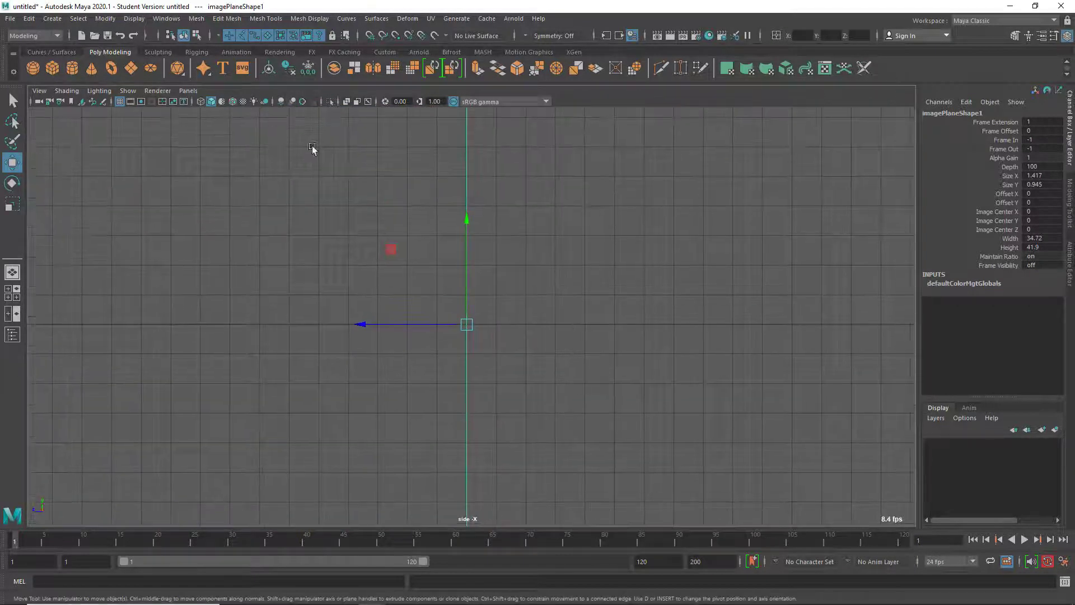
{"action": "left_click", "coordinate": [45, 92]}
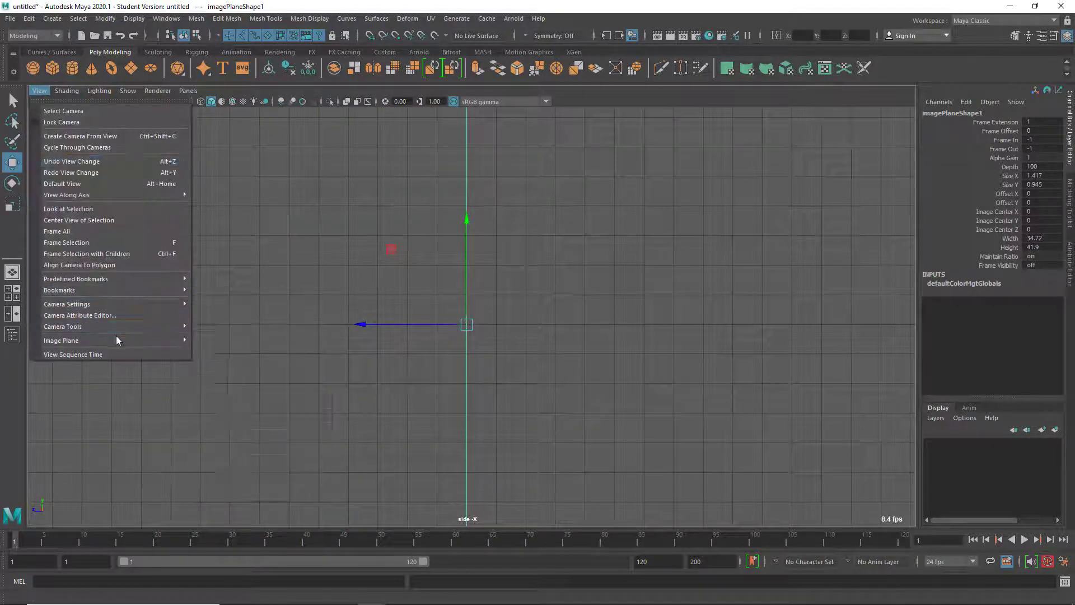
{"action": "mouse_move", "coordinate": [117, 338]}
{"action": "left_click", "coordinate": [233, 351]}
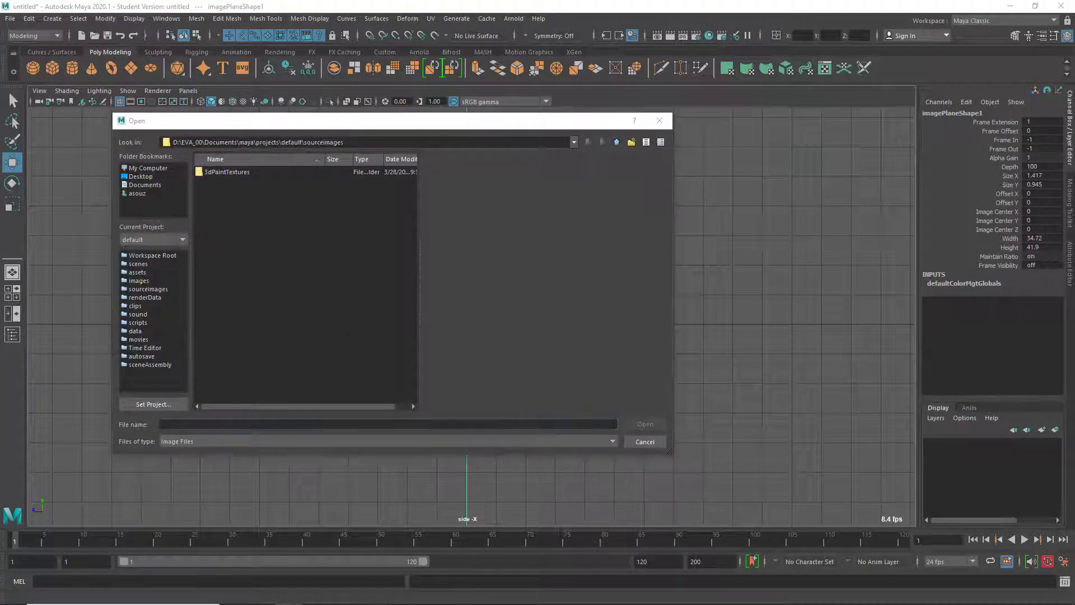
{"action": "triple_click", "coordinate": [418, 141]}
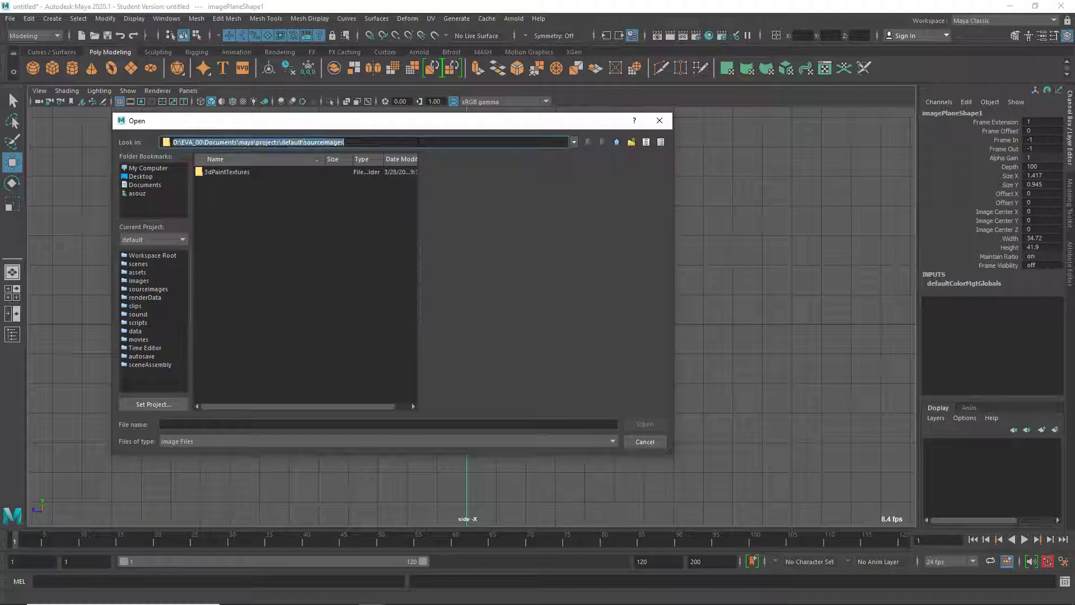
{"action": "type", "text": "F:\\Google Drive\\0_AULAS\\SENAC\\CG_II\\Preparacao_Aula\\Aula_05_v02\\Super"}
{"action": "key", "text": "Return"}
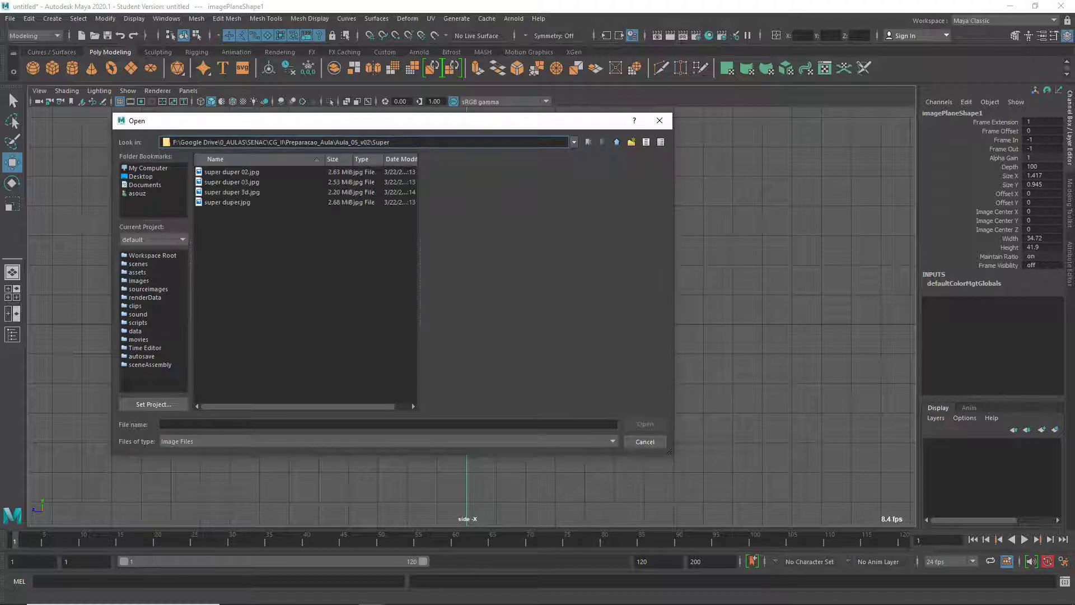
{"action": "left_click", "coordinate": [219, 196]}
{"action": "left_click", "coordinate": [644, 424]}
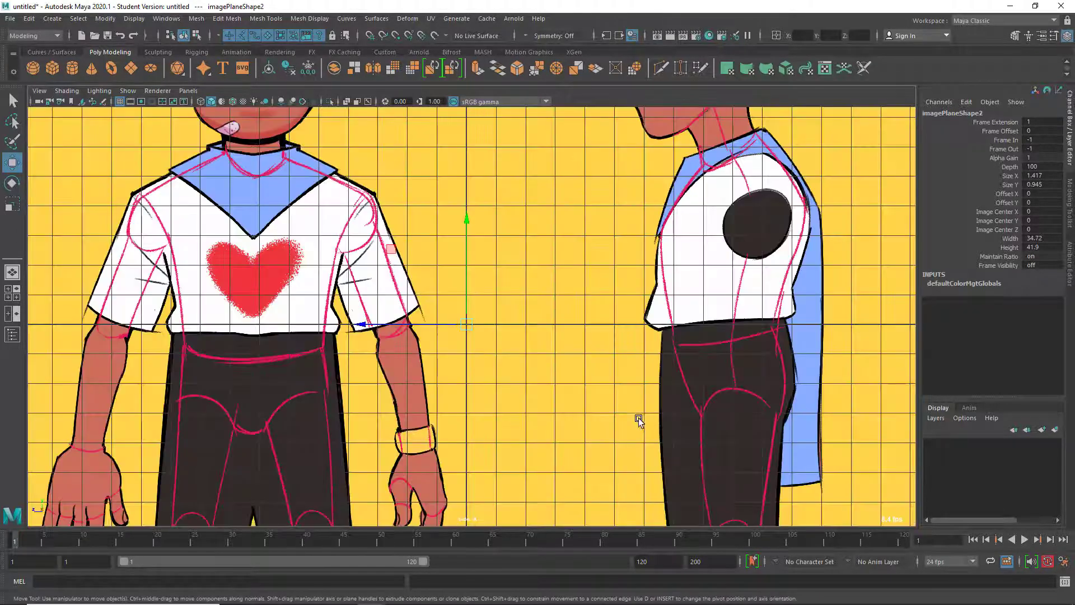
{"action": "left_click_drag", "start_coordinate": [394, 322], "coordinate": [124, 311]}
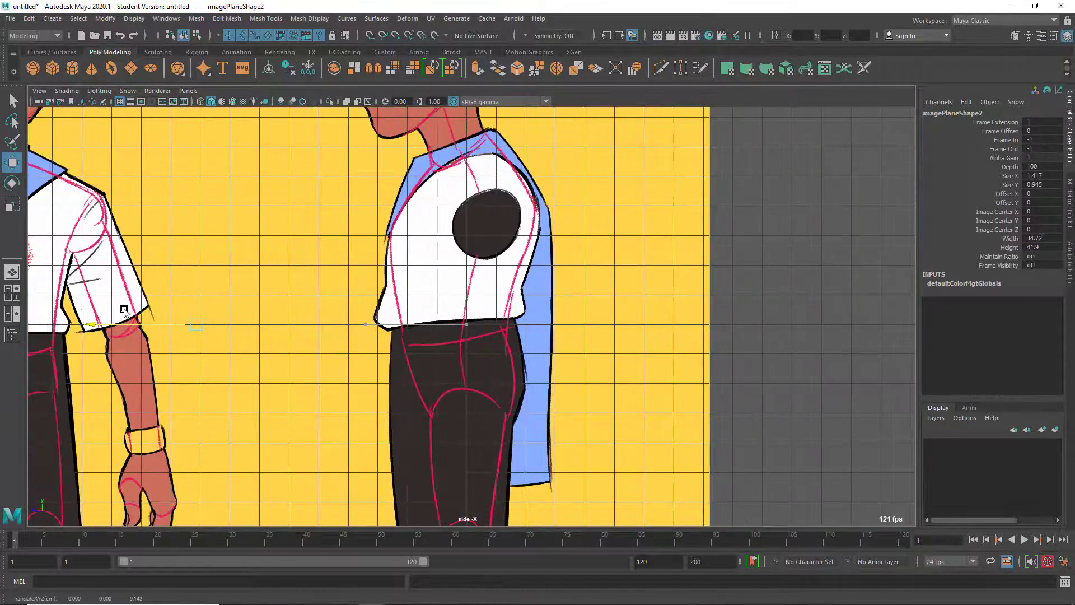
- In the perspective view, move the side image plane back along X until it stands clear of the grid
{"action": "key", "text": "space"}
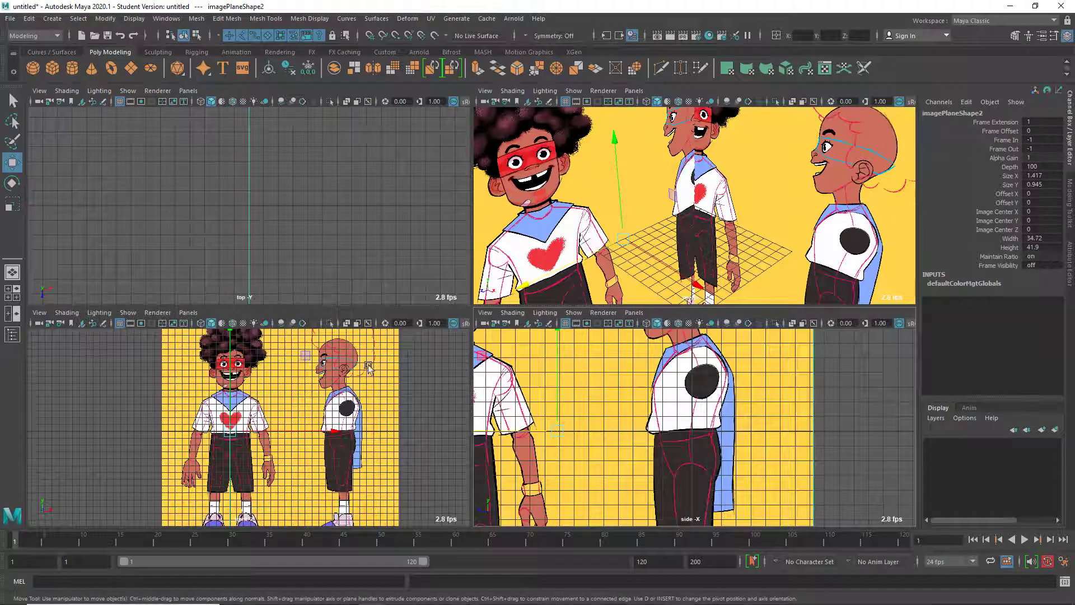
{"action": "key", "text": "space"}
{"action": "key", "text": "space"}
{"action": "key", "text": "f"}
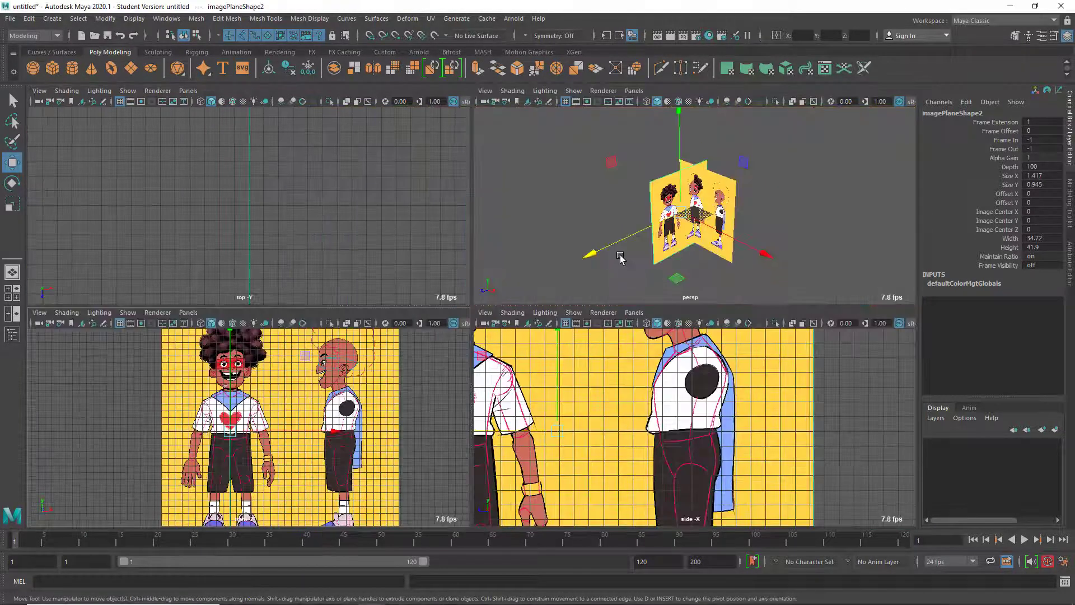
{"action": "scroll", "coordinate": [621, 258], "scroll_direction": "down", "scroll_amount": 6}
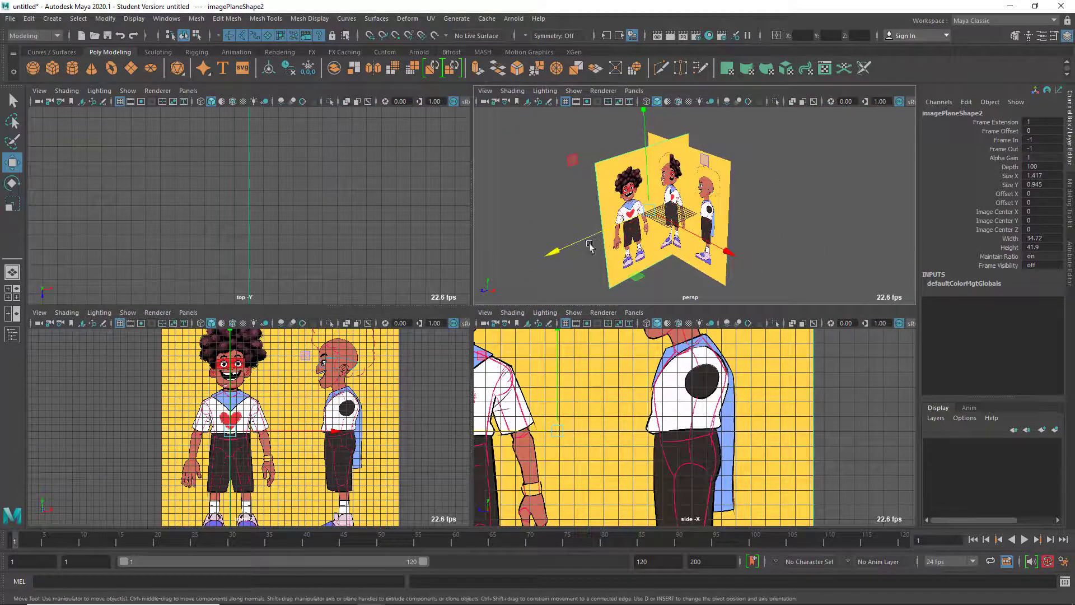
{"action": "mouse_move", "coordinate": [571, 250]}
{"action": "left_mouse_down"}
{"action": "mouse_move", "coordinate": [576, 241]}
{"action": "mouse_move", "coordinate": [557, 247]}
{"action": "left_mouse_up"}
{"action": "key", "text": "ctrl+z"}
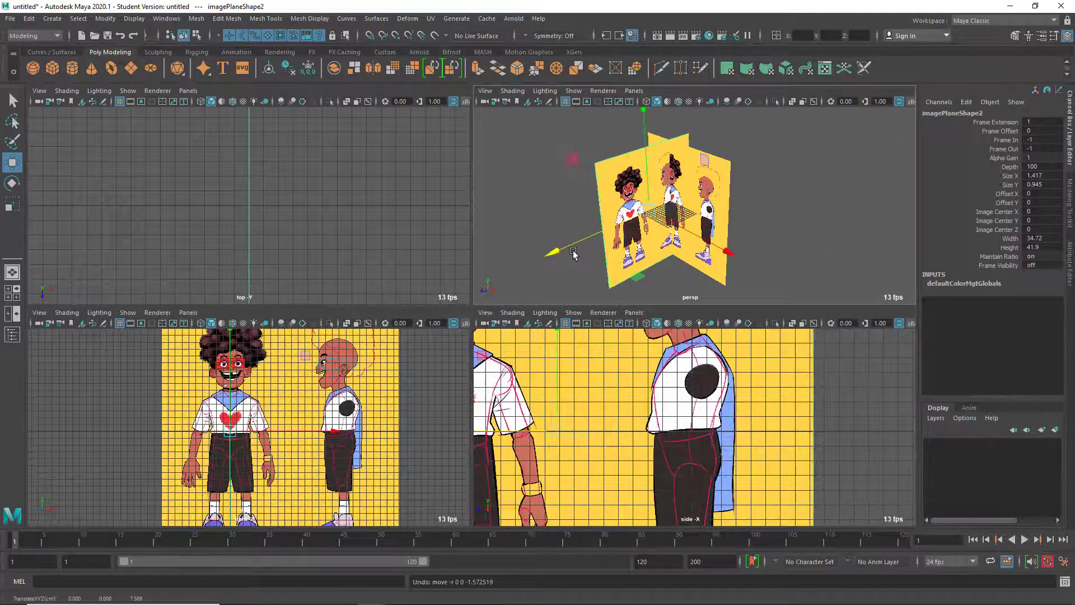
{"action": "left_click_drag", "start_coordinate": [727, 253], "coordinate": [623, 213]}
- Move the front image plane back along Z to about -31.3, behind the grid
{"action": "left_click", "coordinate": [717, 169]}
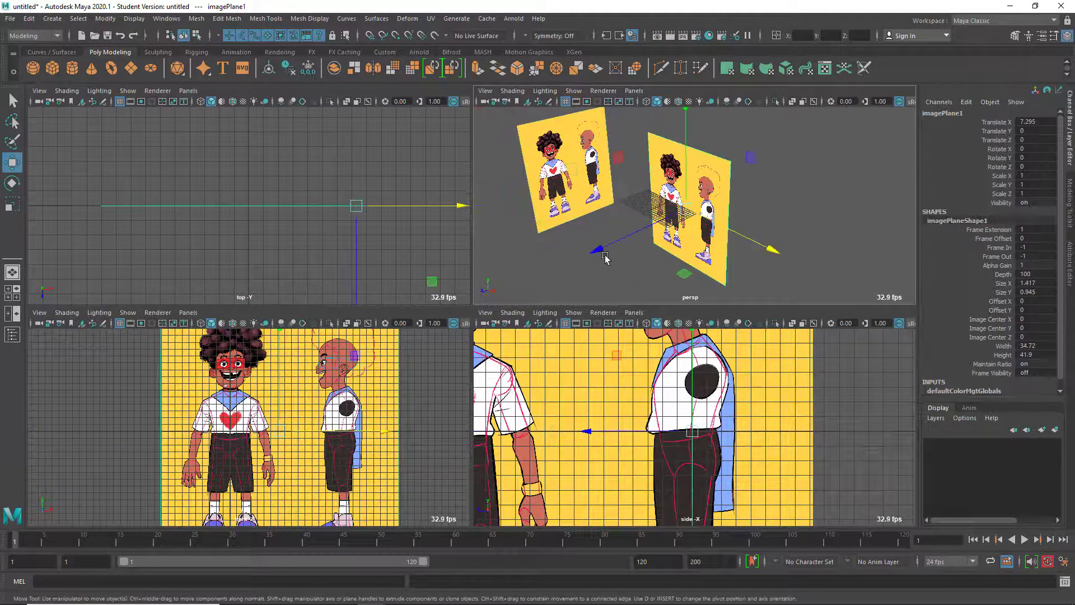
{"action": "left_click_drag", "start_coordinate": [604, 249], "coordinate": [694, 226]}
{"action": "middle_click_drag", "start_coordinate": [627, 220], "coordinate": [629, 264], "text": "alt"}
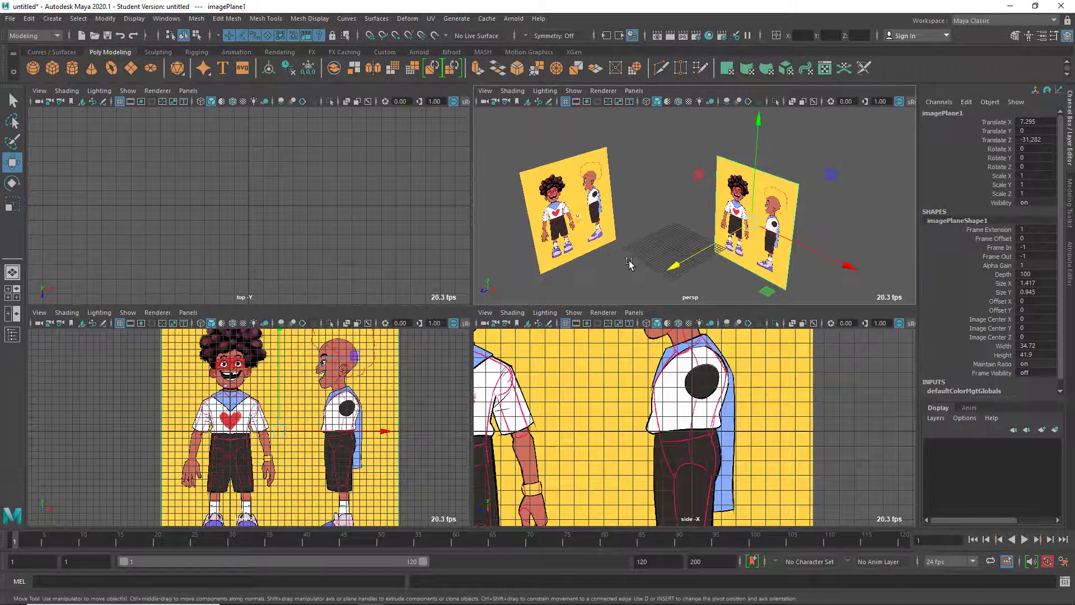
- Select both image planes and raise them together along Y to about 19.7 so the characters' feet sit above the grid
{"action": "left_click", "coordinate": [602, 233], "text": "shift"}
{"action": "left_click", "coordinate": [663, 173]}
{"action": "left_click_drag", "start_coordinate": [818, 149], "coordinate": [505, 208]}
{"action": "key", "text": "space"}
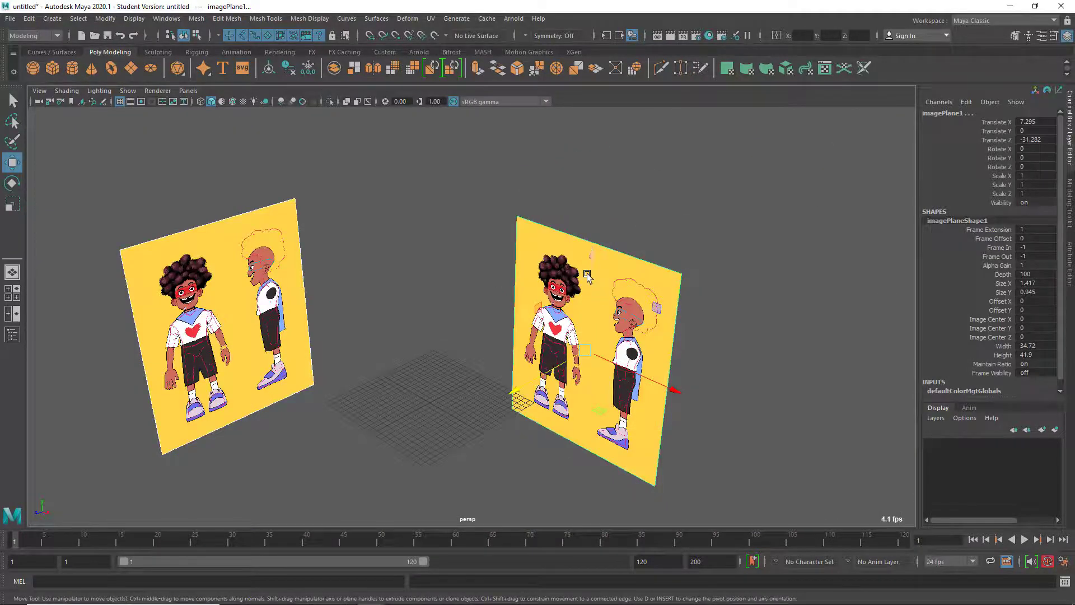
{"action": "left_click_drag", "start_coordinate": [587, 291], "coordinate": [587, 188]}
{"action": "key", "text": "space"}
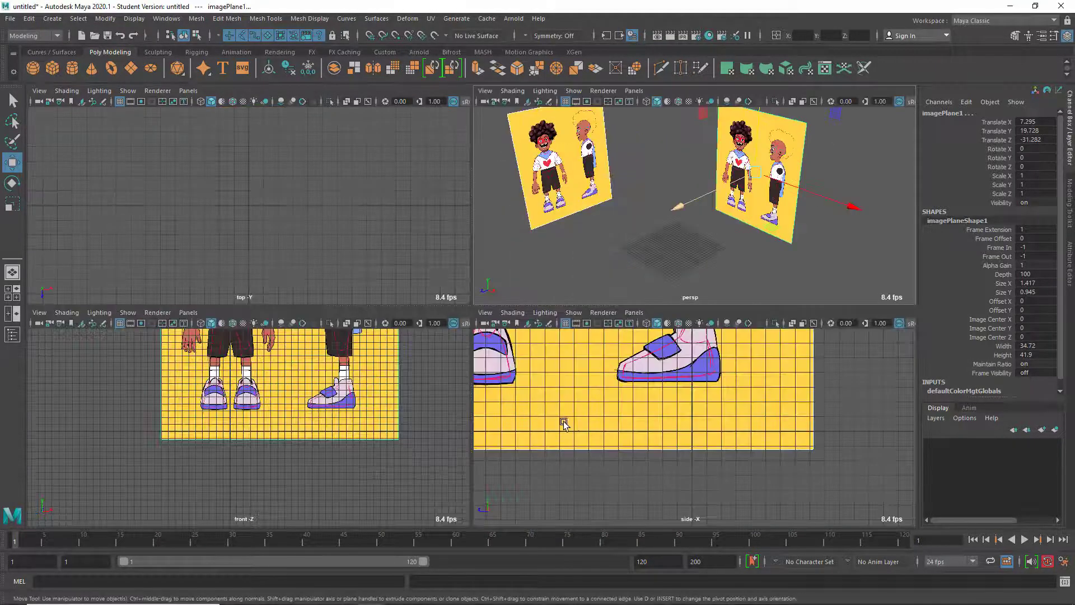
- Lower both image planes together along Y to 16.42 so the characters' feet rest on the grid's horizontal axis, then deselect them
{"action": "key", "text": "space"}
{"action": "scroll", "coordinate": [523, 310], "scroll_direction": "down", "scroll_amount": 5}
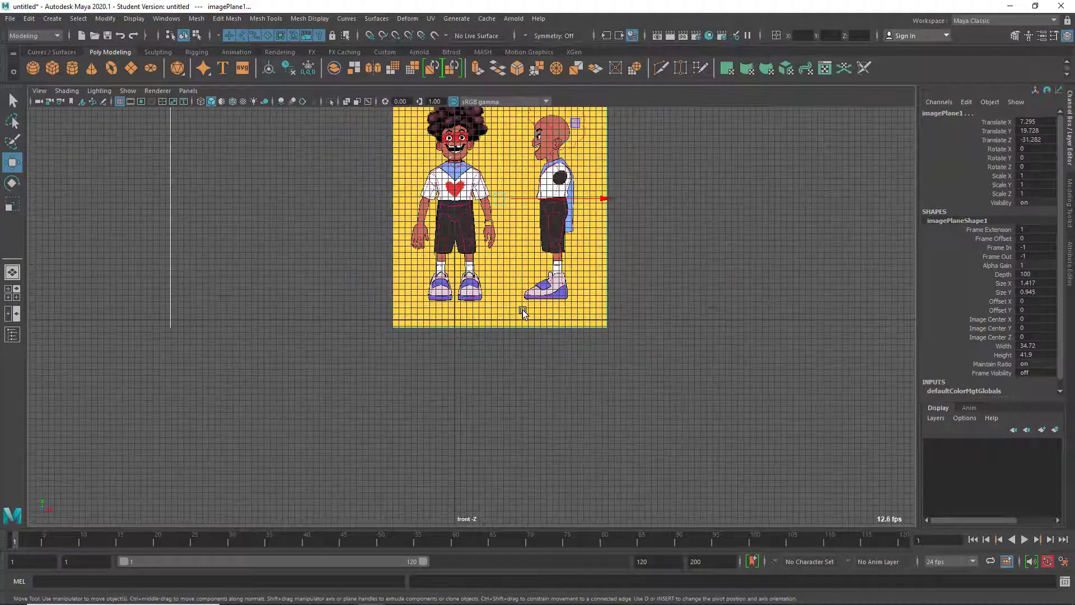
{"action": "left_click_drag", "start_coordinate": [496, 124], "coordinate": [502, 143]}
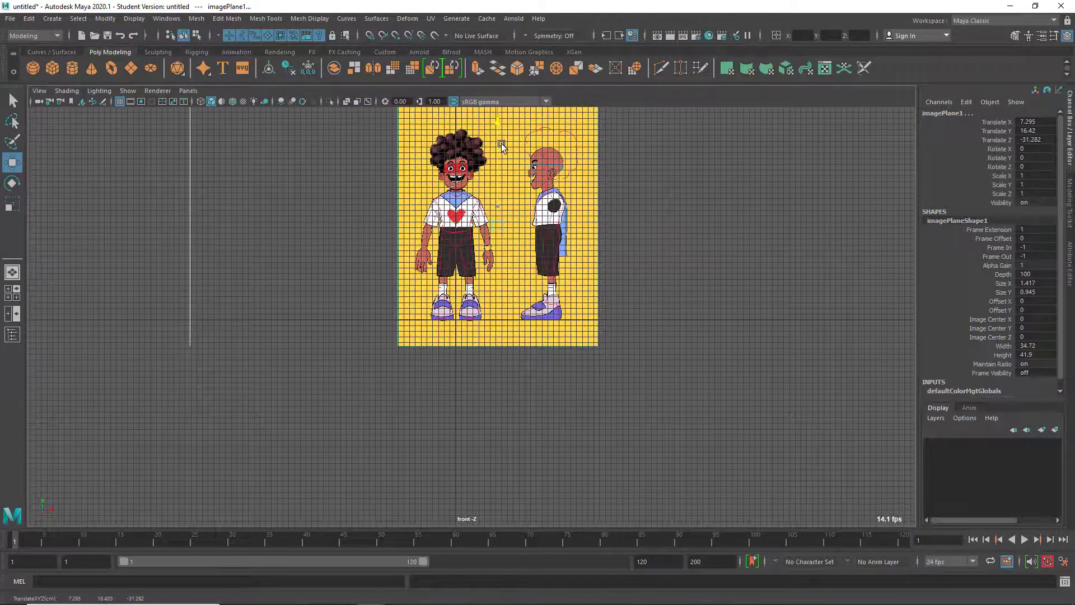
{"action": "key", "text": "space"}
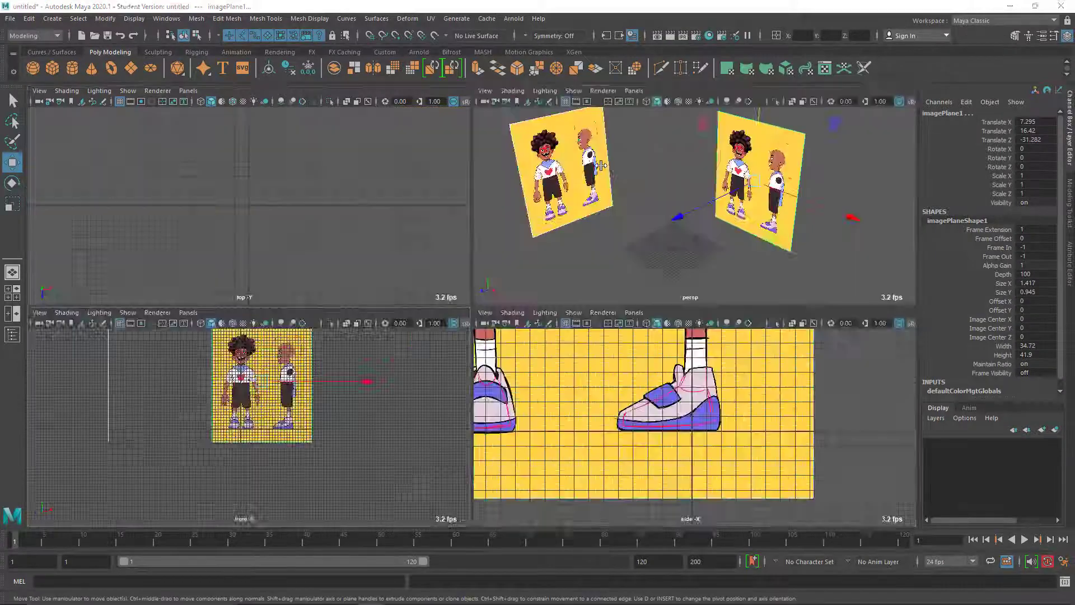
{"action": "key", "text": "space"}
{"action": "middle_click_drag", "start_coordinate": [652, 337], "coordinate": [701, 339], "text": "alt"}
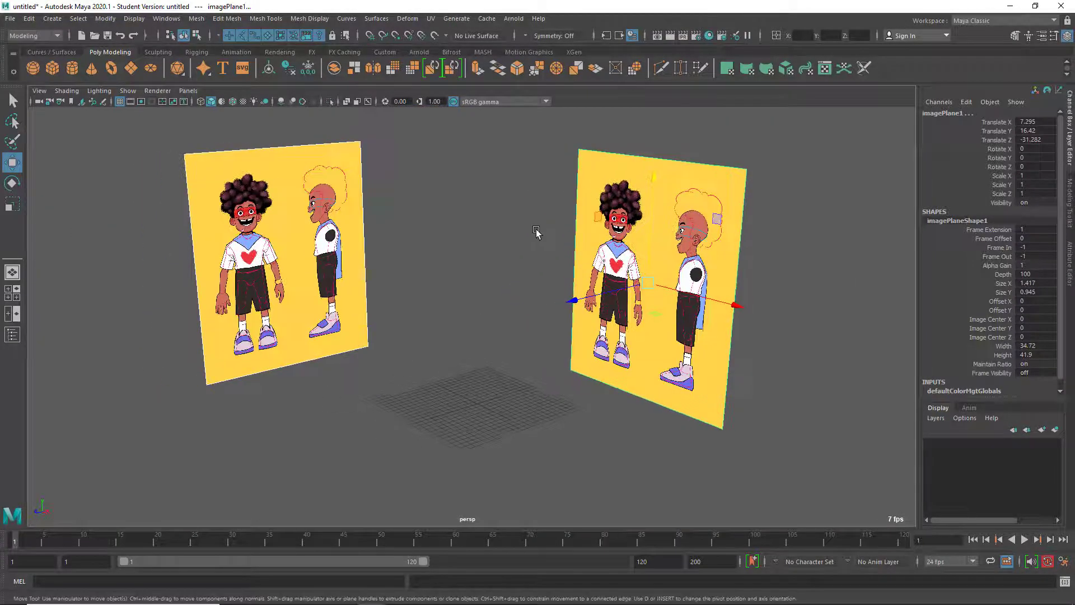
{"action": "left_click", "coordinate": [537, 234]}
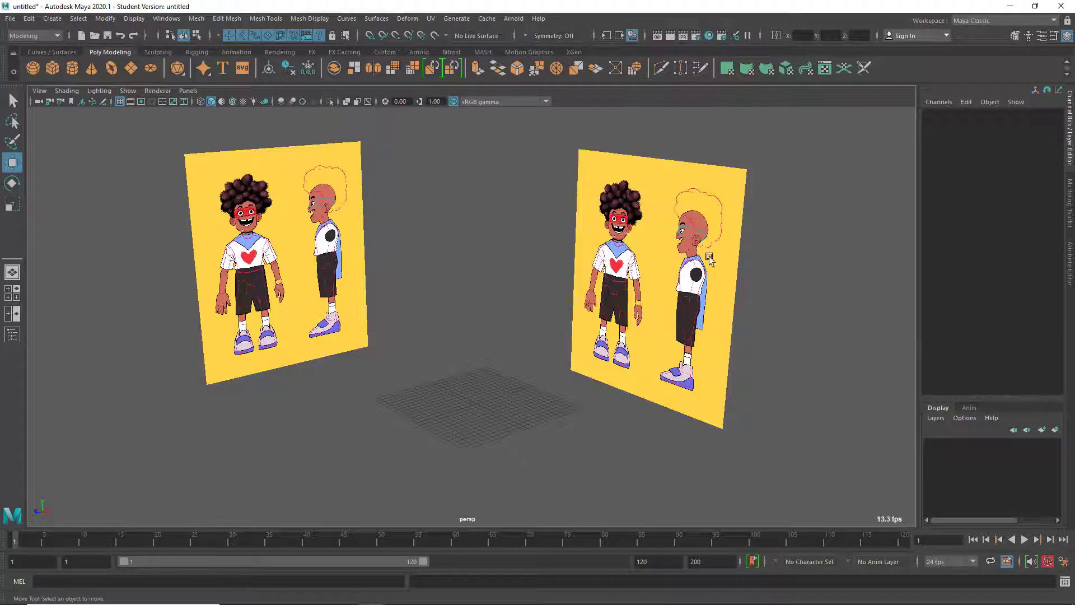
- Examine the placement of the front and side image planes around the grid from several angles in the perspective view
{"action": "left_click_drag", "start_coordinate": [628, 343], "coordinate": [431, 426], "text": "alt"}
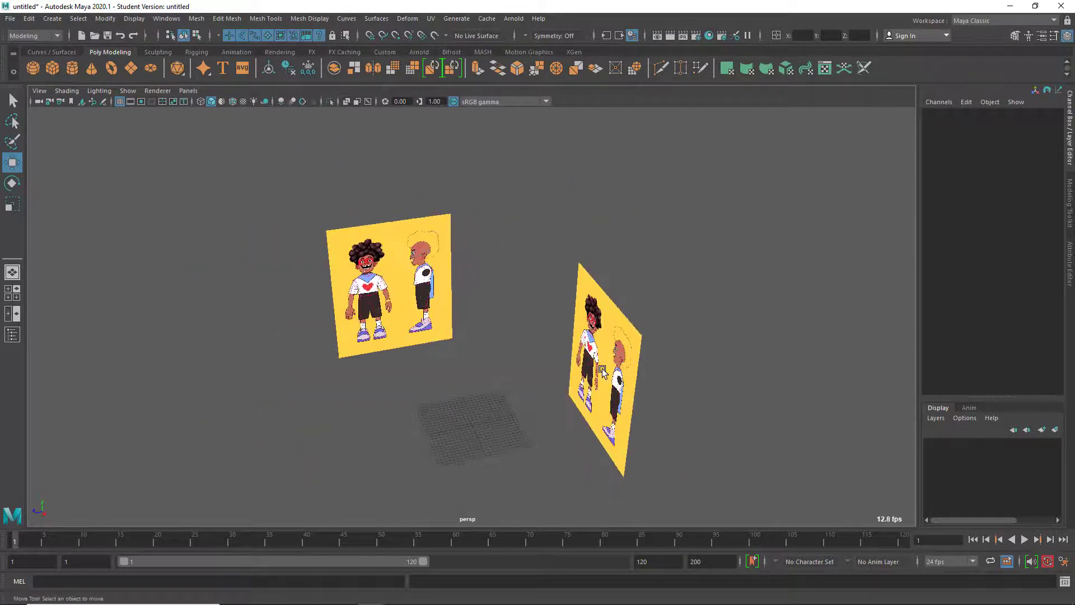
{"action": "left_click", "coordinate": [448, 317]}
{"action": "left_click_drag", "start_coordinate": [511, 364], "coordinate": [543, 374], "text": "alt"}
{"action": "left_click", "coordinate": [543, 374]}
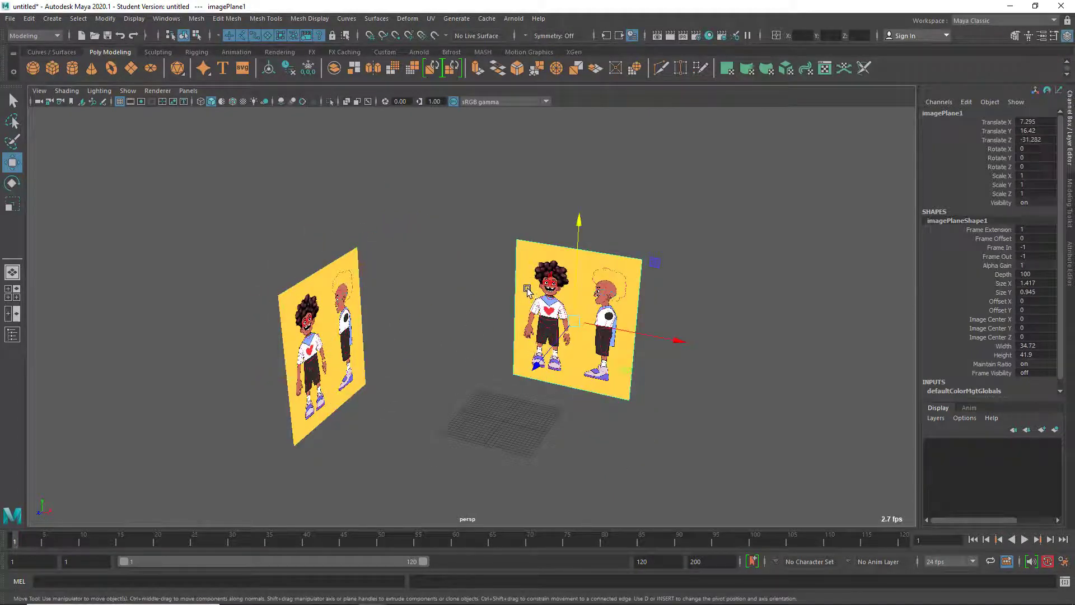
{"action": "left_click", "coordinate": [453, 340]}
{"action": "left_click_drag", "start_coordinate": [427, 347], "coordinate": [396, 343], "text": "alt"}
{"action": "key", "text": "ctrl+z"}
{"action": "left_click", "coordinate": [370, 343]}
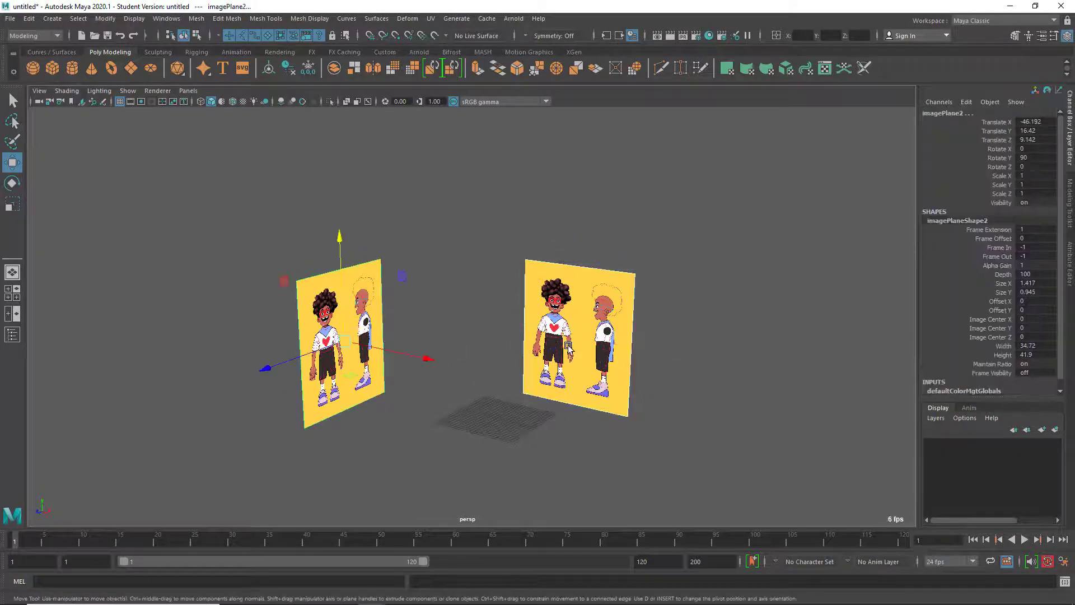
- Show the Outliner and put both image planes together into a new display layer
{"action": "left_click", "coordinate": [20, 336]}
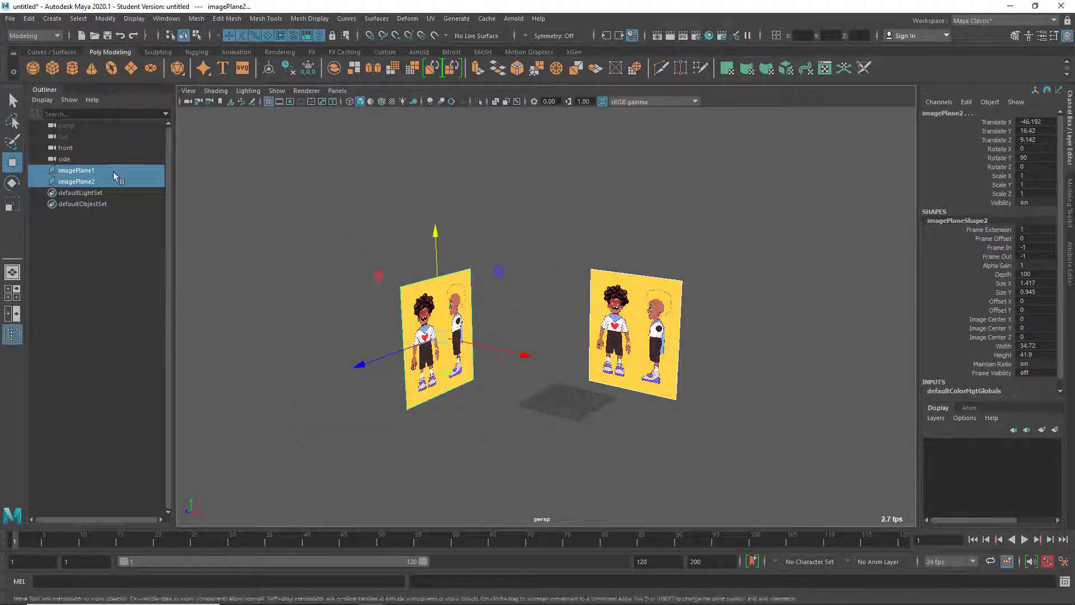
{"action": "middle_click_drag", "start_coordinate": [674, 368], "coordinate": [667, 349], "text": "alt"}
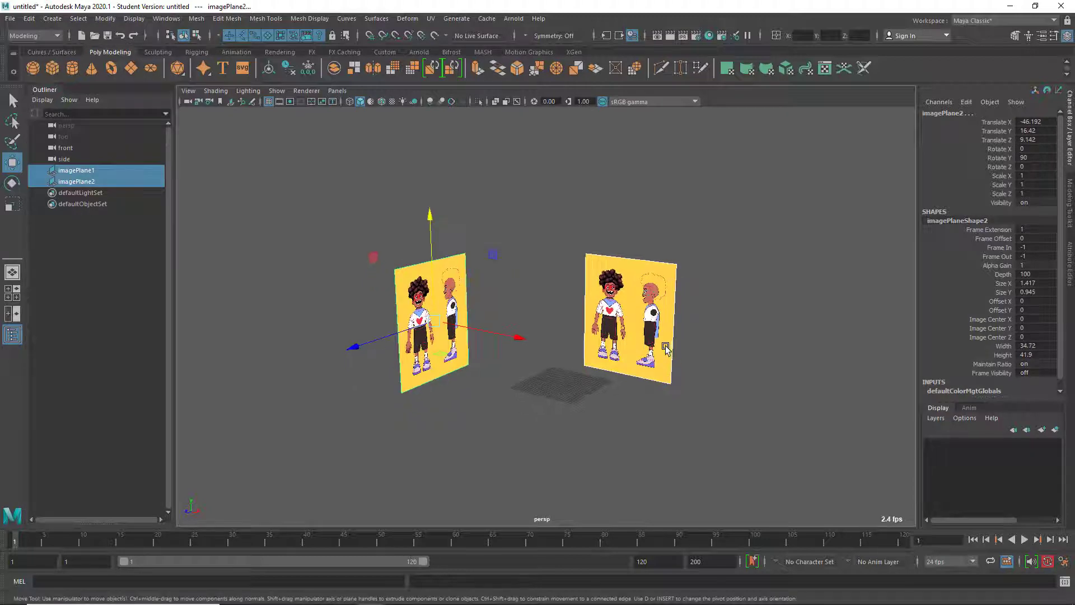
{"action": "left_click_drag", "start_coordinate": [764, 218], "coordinate": [362, 303]}
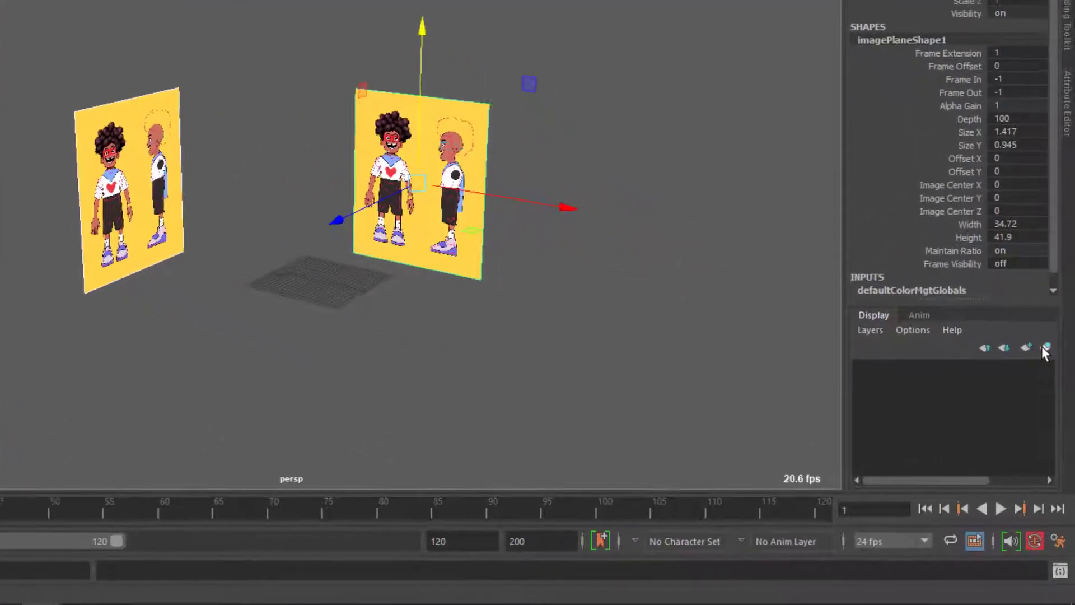
{"action": "left_click", "coordinate": [1044, 347]}
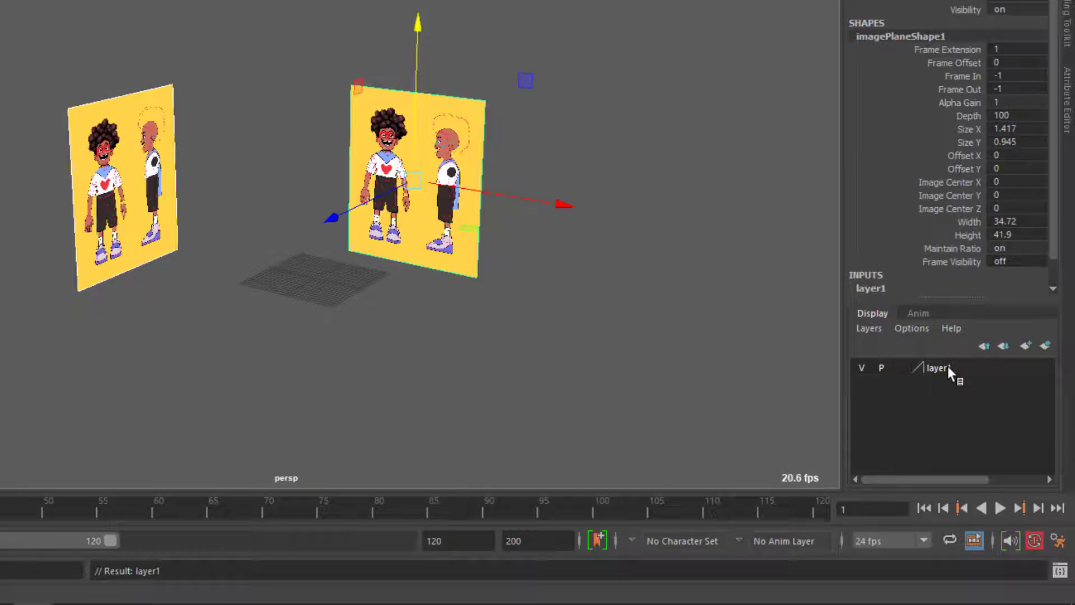
- Rename the new display layer as DL_Ref, save it, and clear the selection
{"action": "double_click", "coordinate": [948, 368]}
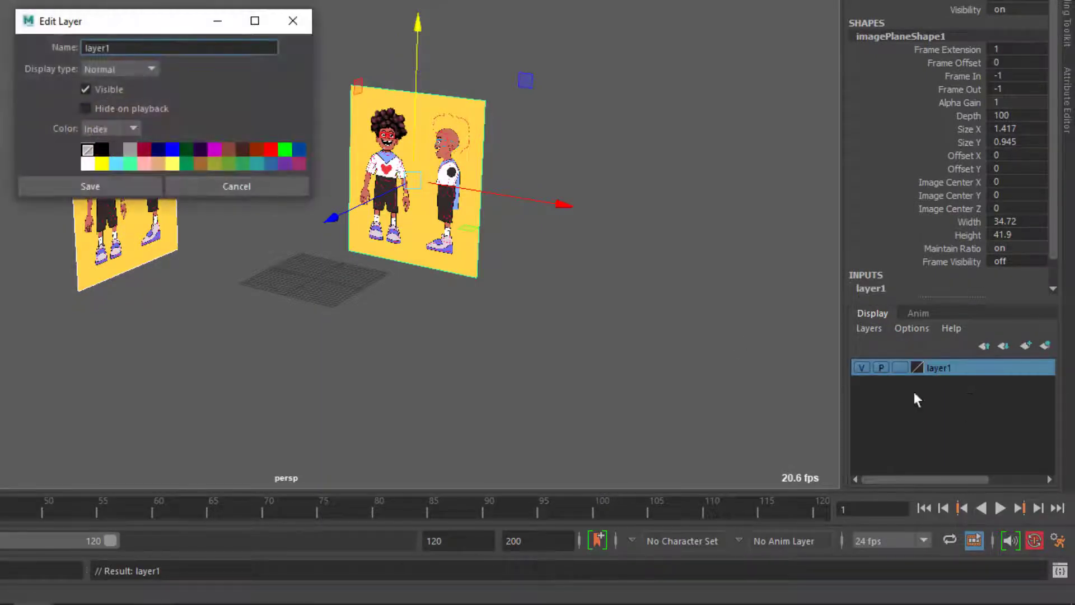
{"action": "double_click", "coordinate": [186, 50]}
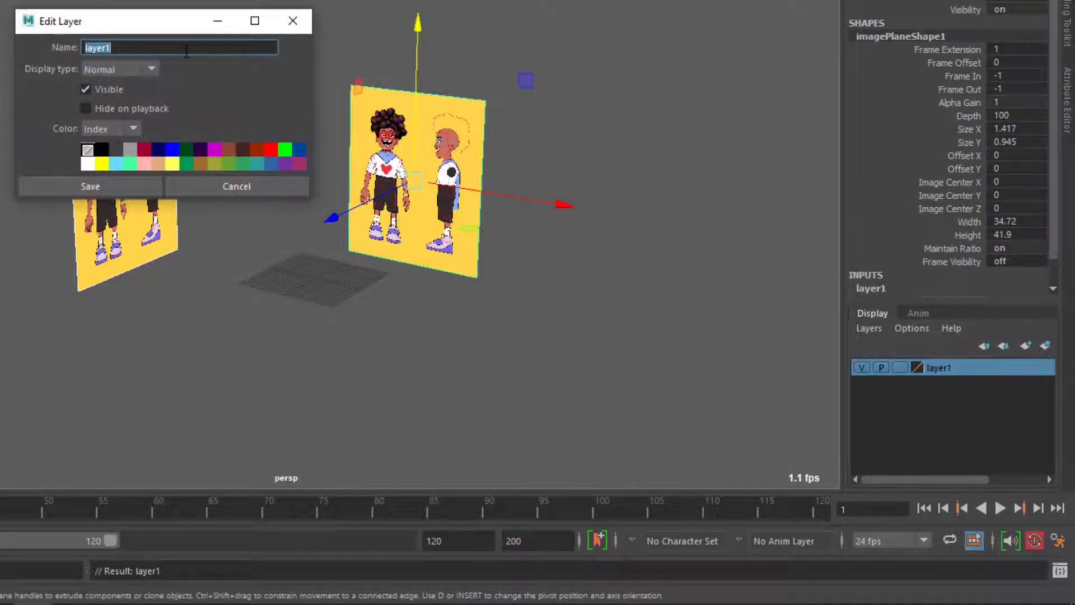
{"action": "type", "text": "DL_Ref"}
{"action": "key", "text": "Return"}
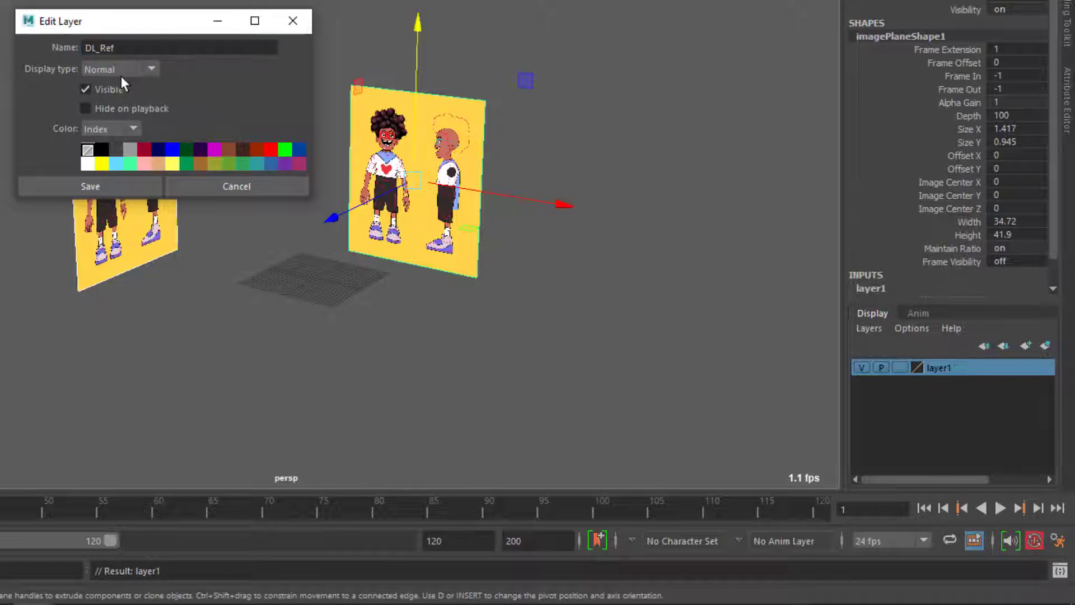
{"action": "left_click", "coordinate": [103, 186]}
{"action": "left_click", "coordinate": [613, 325]}
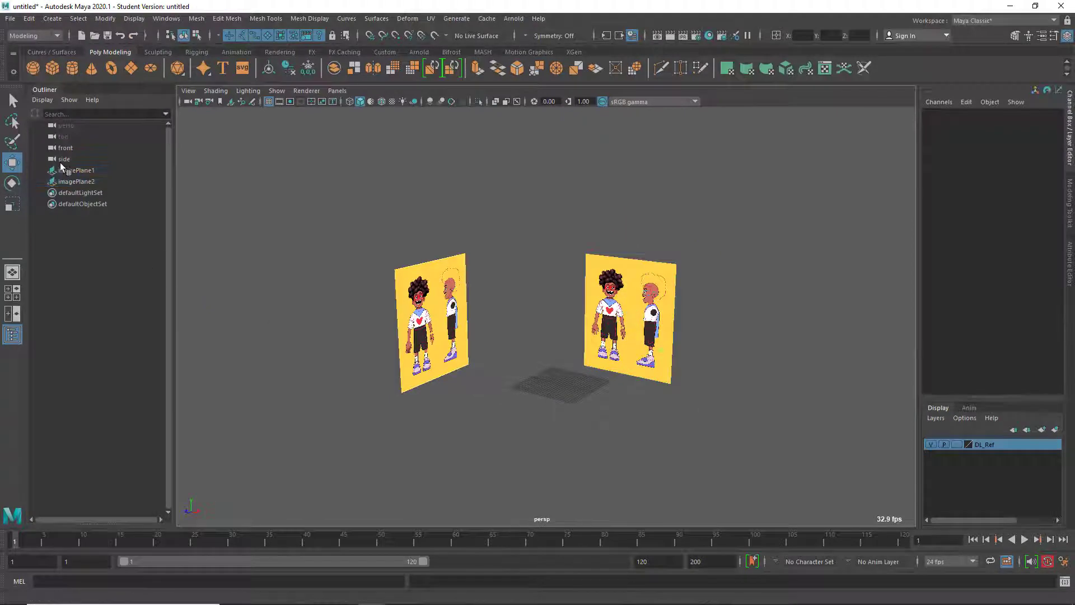
- Rename the front image plane as Ref_Front and the side image plane as Ref_Side
{"action": "double_click", "coordinate": [73, 170]}
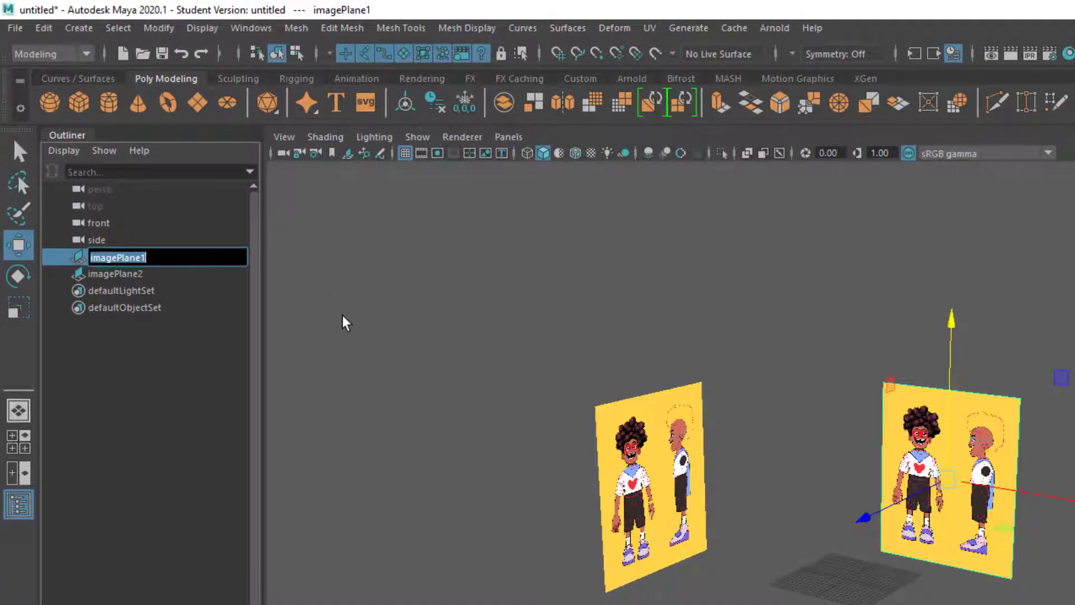
{"action": "type", "text": "Ref_Fr"}
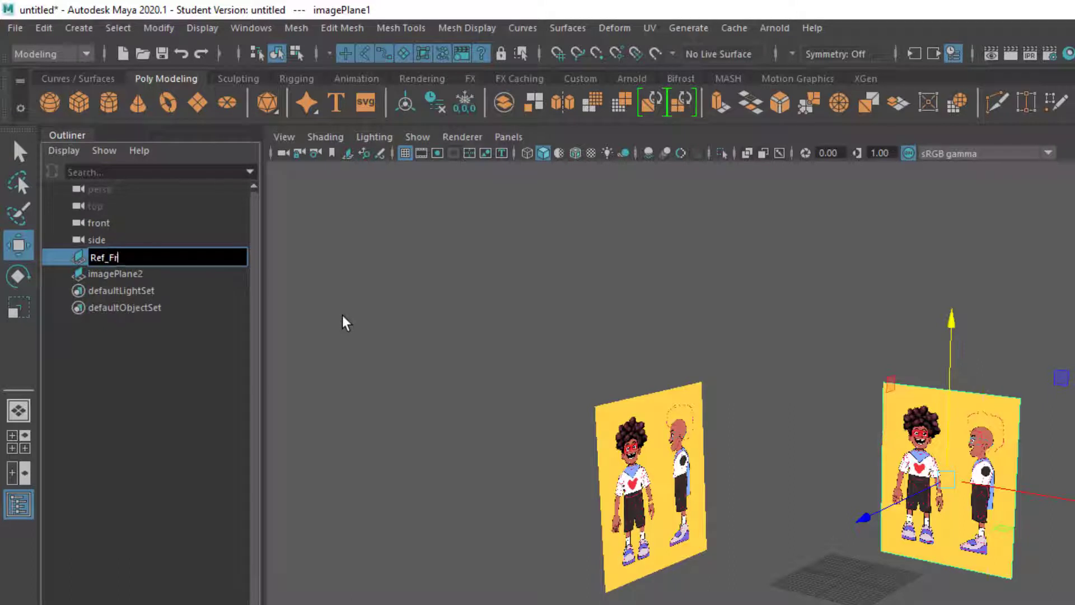
{"action": "type", "text": "ont"}
{"action": "key", "text": "Return"}
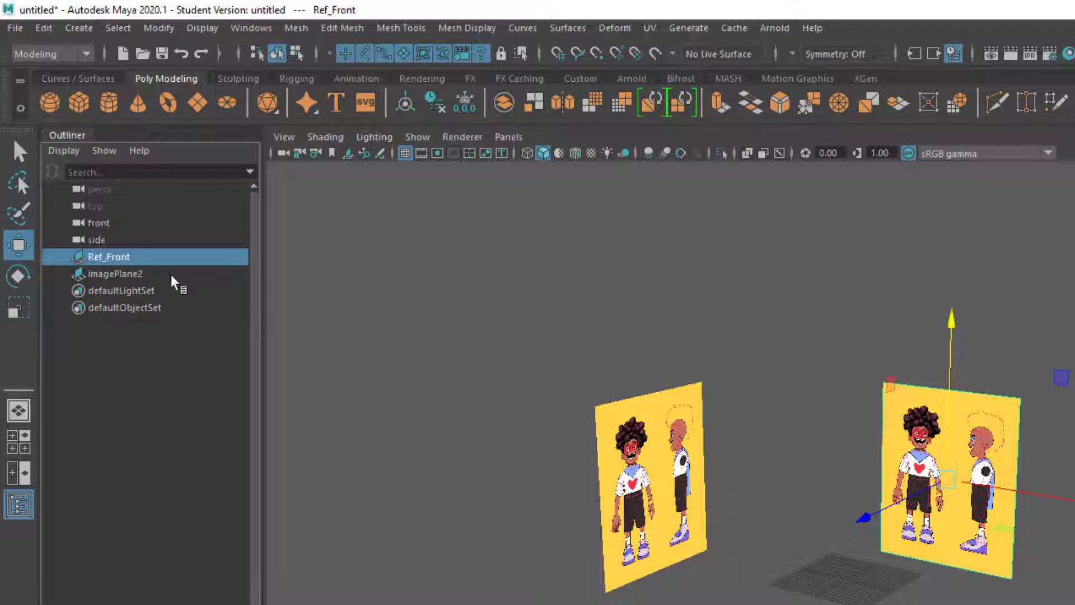
{"action": "left_click", "coordinate": [132, 275]}
{"action": "double_click", "coordinate": [132, 275]}
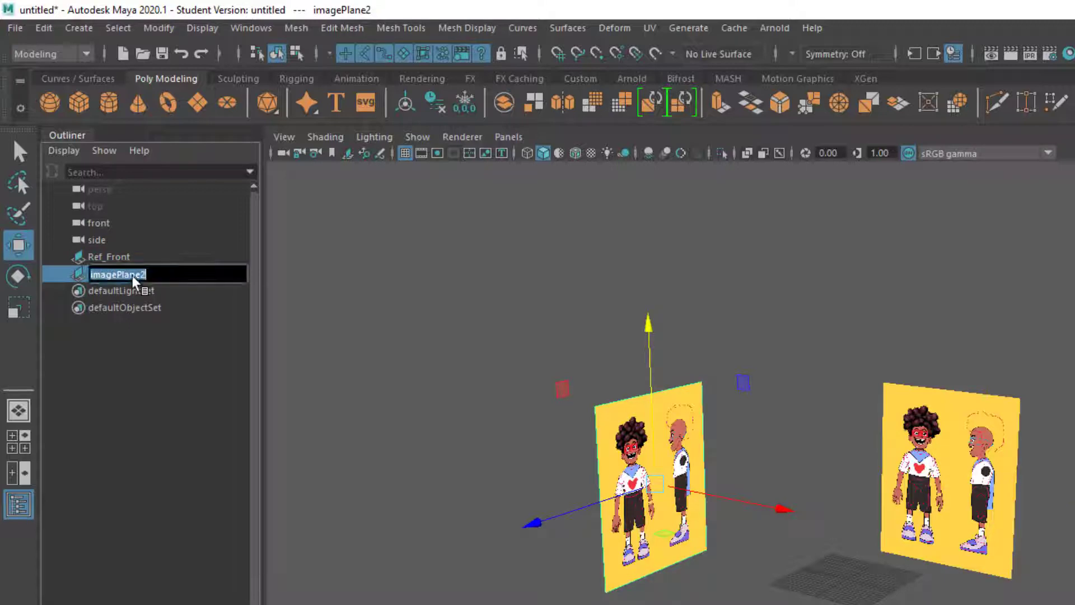
{"action": "type", "text": "Ref_Side"}
{"action": "key", "text": "Return"}
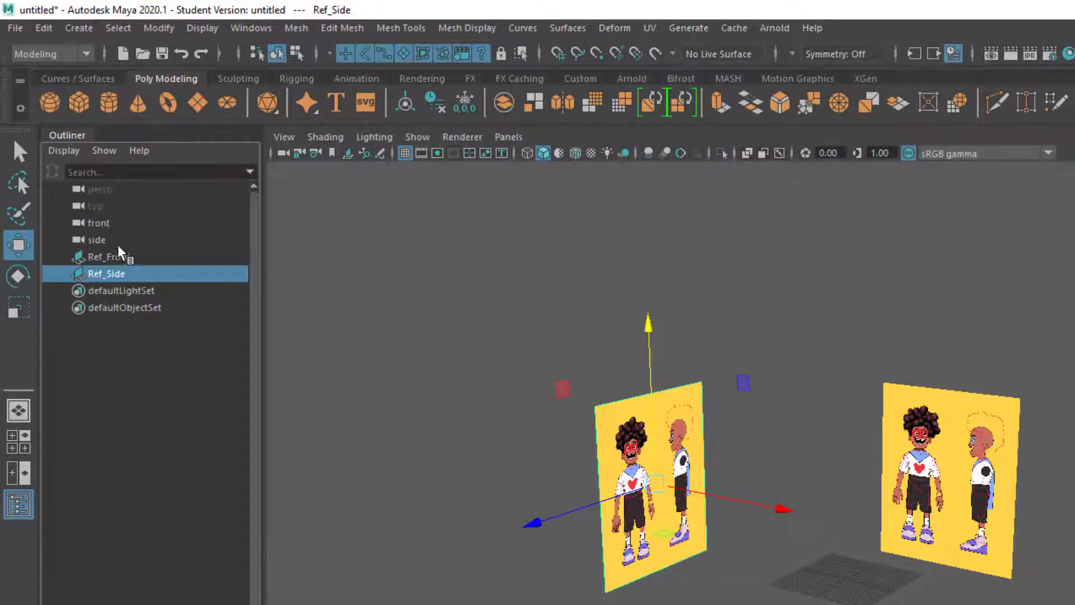
- Group Ref_Front and Ref_Side together, name the group Refs, and clear the selection
{"action": "left_click_drag", "start_coordinate": [125, 258], "coordinate": [124, 271]}
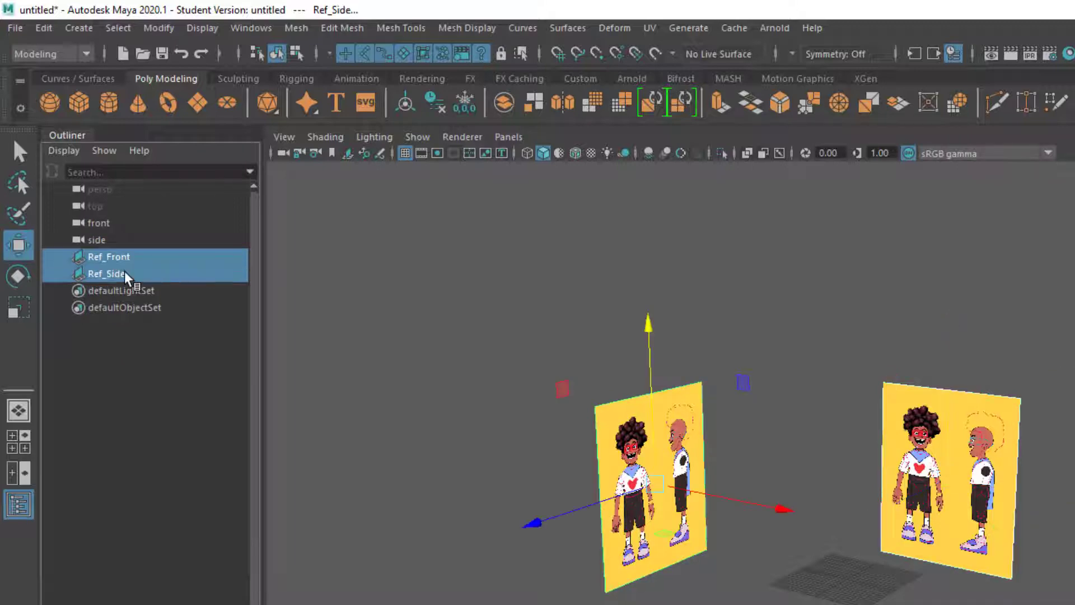
{"action": "key", "text": "ctrl+g"}
{"action": "double_click", "coordinate": [106, 257]}
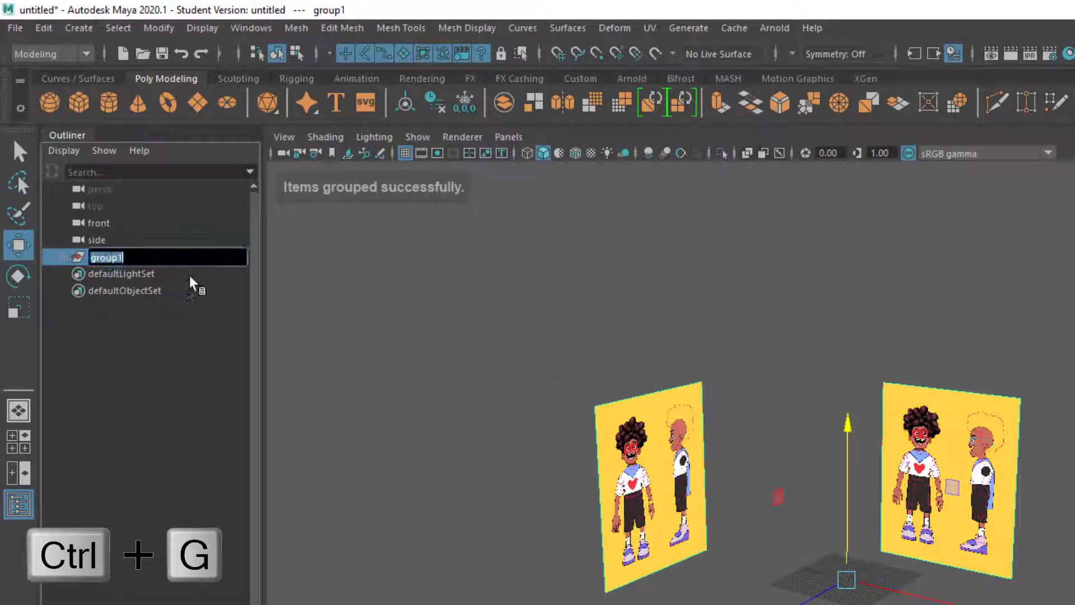
{"action": "type", "text": "Refs"}
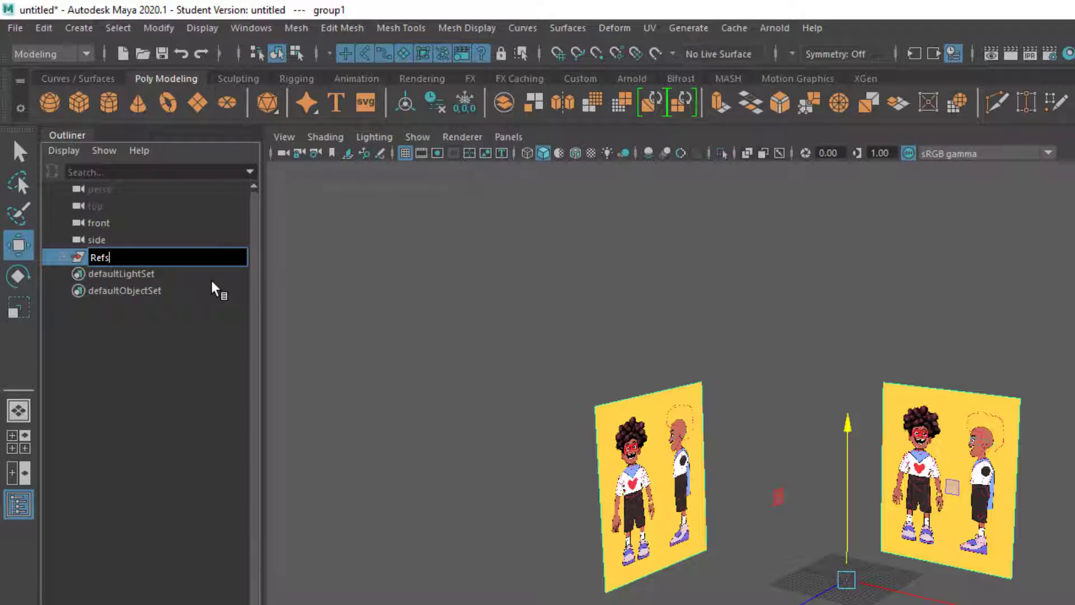
{"action": "key", "text": "Return"}
{"action": "left_click", "coordinate": [286, 330]}
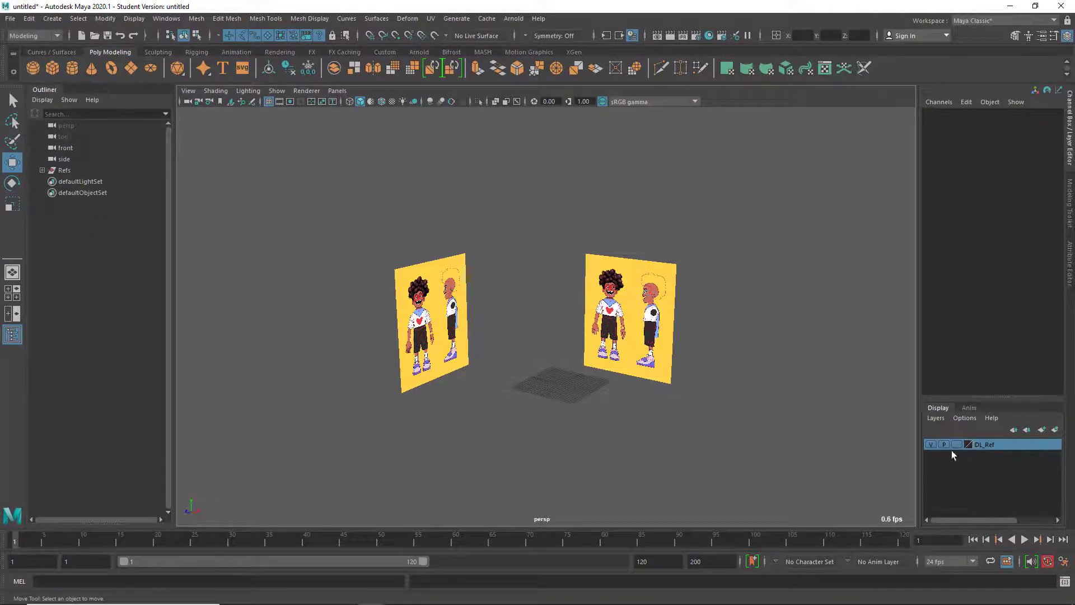
- Test the DL_Ref layer's visibility by hiding and showing it, and set the layer's display type to Reference
{"action": "left_click", "coordinate": [931, 444]}
{"action": "left_click", "coordinate": [930, 443]}
{"action": "left_click", "coordinate": [929, 443]}
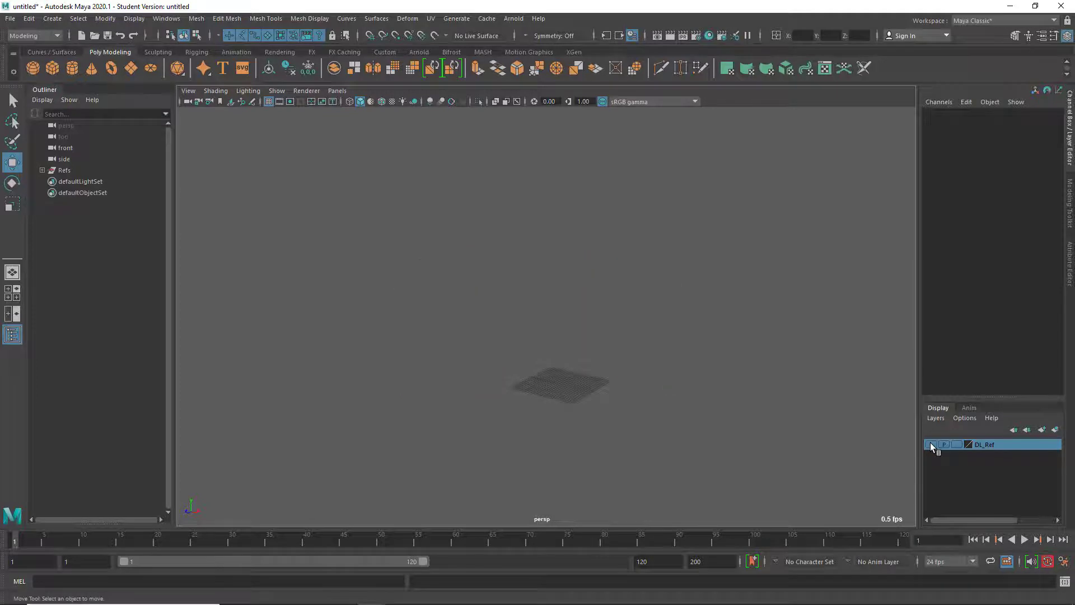
{"action": "left_click", "coordinate": [930, 442]}
{"action": "left_click", "coordinate": [953, 443]}
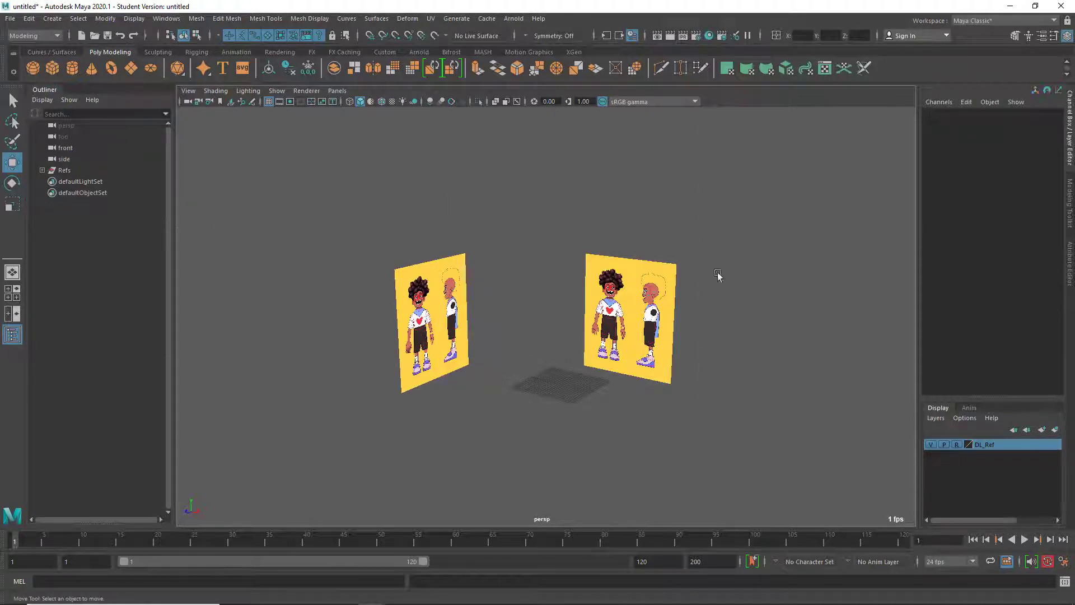
- Examine the full reference figures in the side and front views against the grid's central axes and ground line
{"action": "key", "text": "space"}
{"action": "key", "text": "space"}
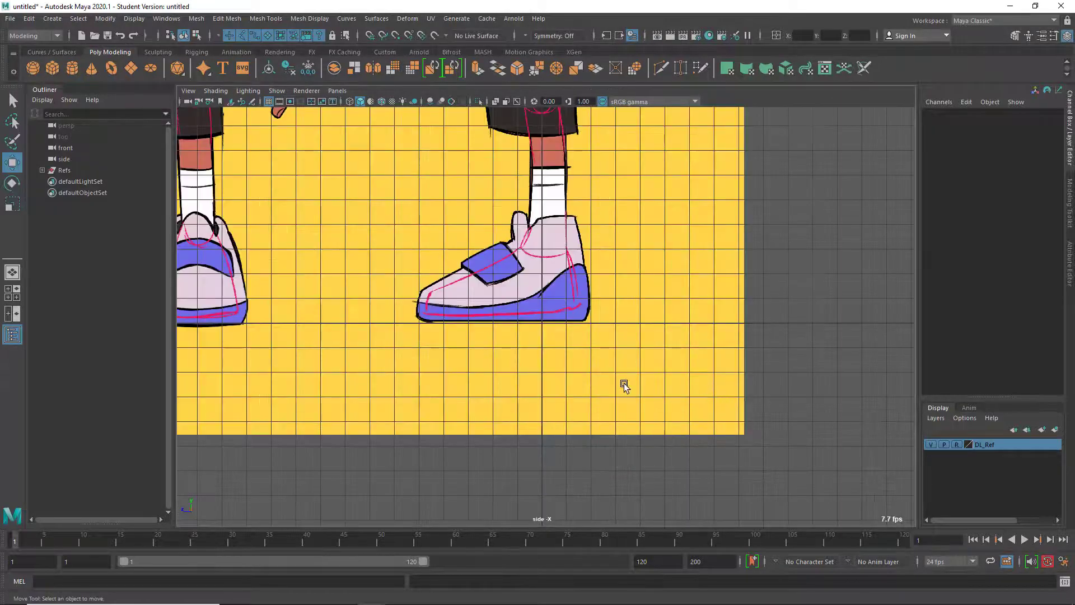
{"action": "scroll", "coordinate": [801, 469], "scroll_direction": "down", "scroll_amount": 3}
{"action": "scroll", "coordinate": [801, 470], "scroll_direction": "down", "scroll_amount": 8}
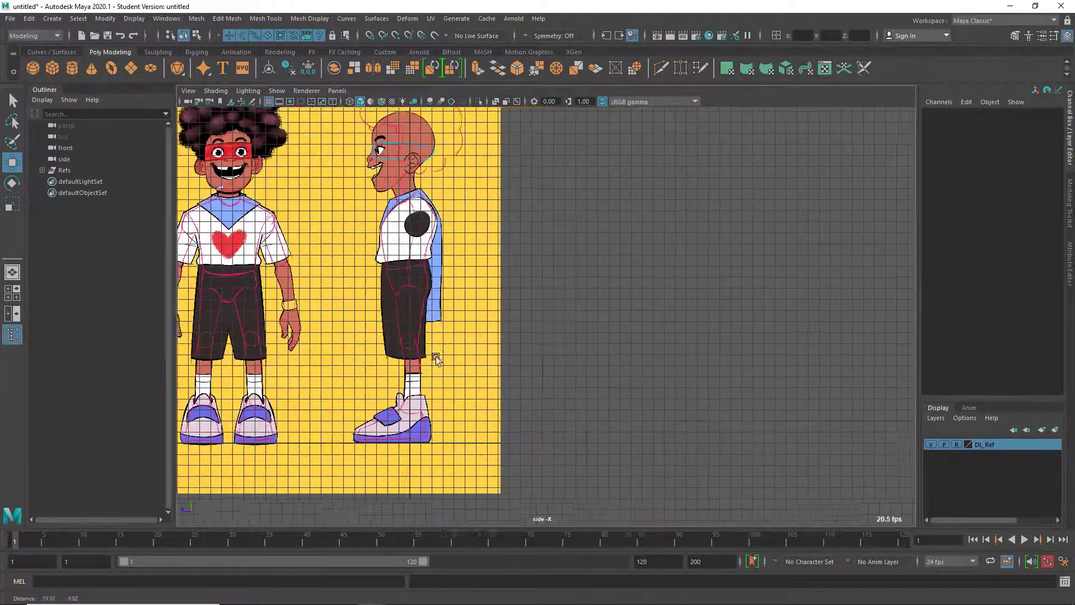
{"action": "scroll", "coordinate": [462, 358], "scroll_direction": "down", "scroll_amount": 3}
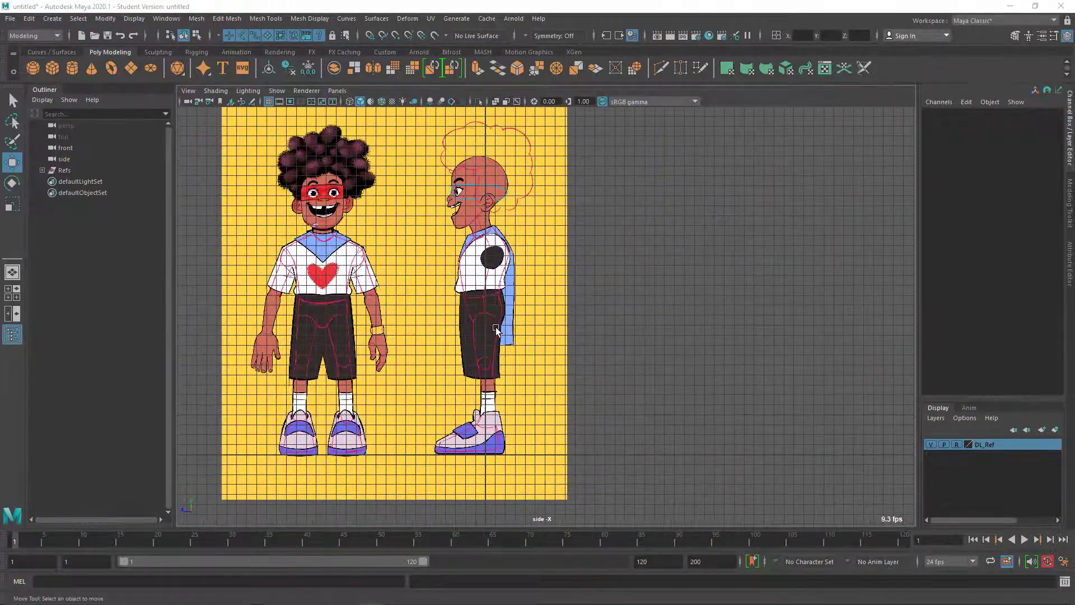
{"action": "key", "text": "space"}
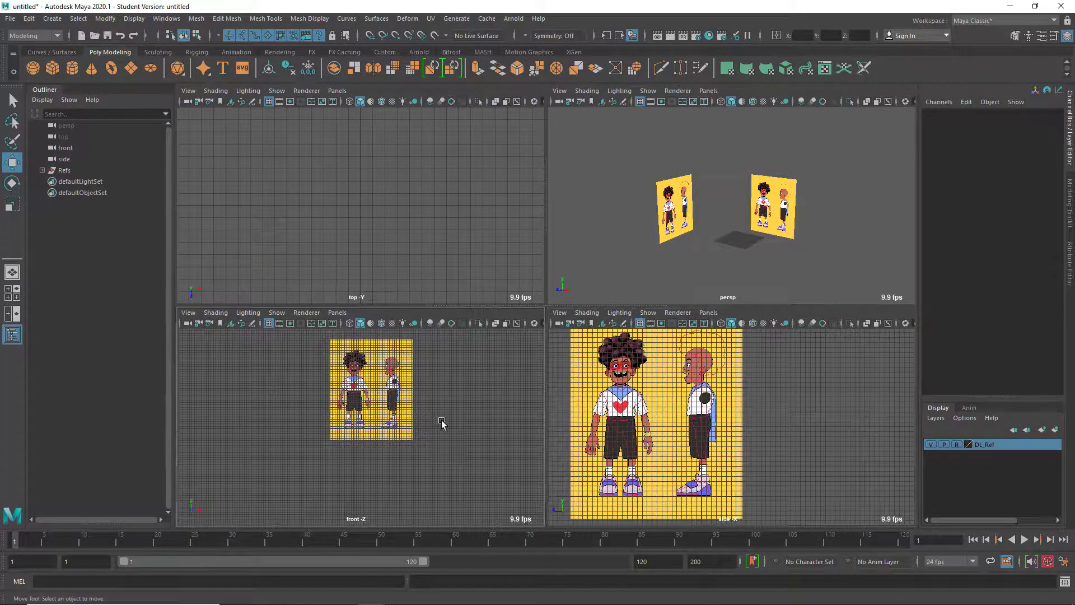
{"action": "key", "text": "space"}
{"action": "scroll", "coordinate": [524, 417], "scroll_direction": "up", "scroll_amount": 2}
{"action": "scroll", "coordinate": [524, 418], "scroll_direction": "up", "scroll_amount": 1}
{"action": "middle_click_drag", "start_coordinate": [524, 418], "coordinate": [495, 327], "text": "alt"}
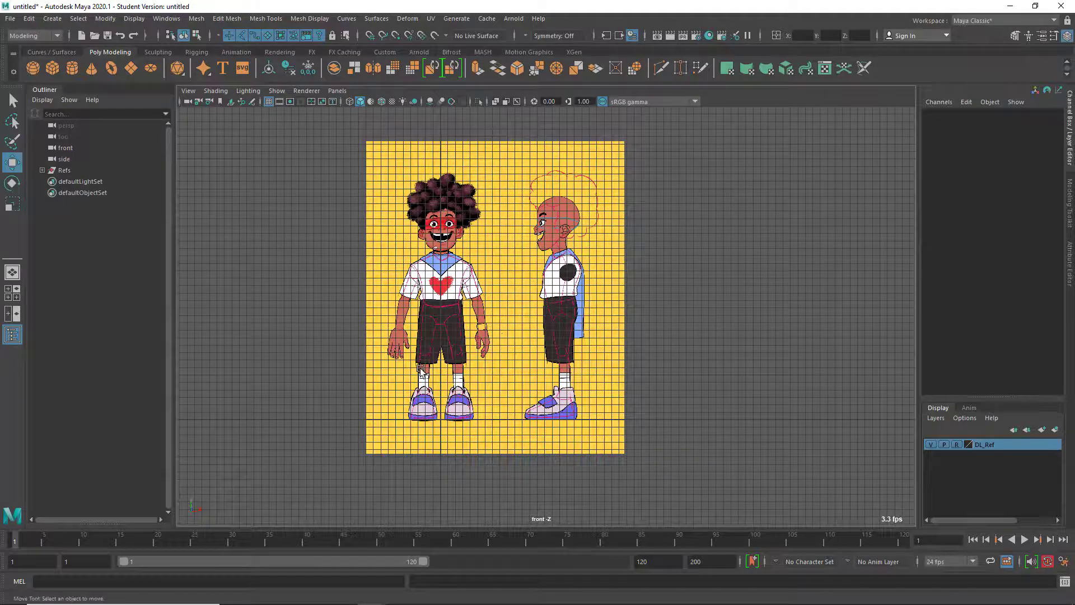
{"action": "scroll", "coordinate": [457, 249], "scroll_direction": "up", "scroll_amount": 2}
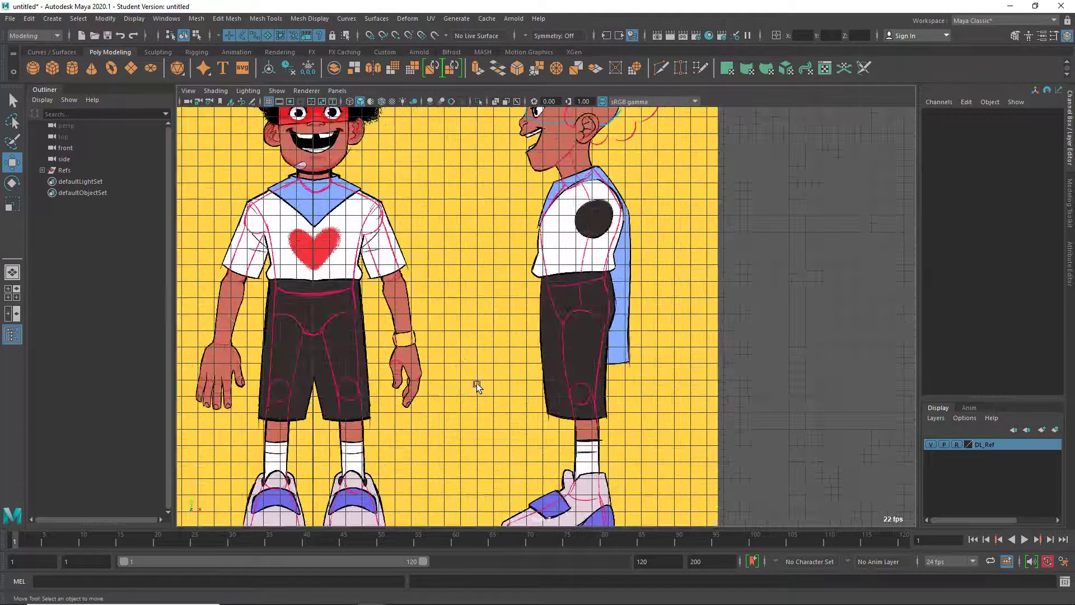
{"action": "middle_click_drag", "start_coordinate": [475, 385], "coordinate": [596, 341], "text": "alt"}
{"action": "scroll", "coordinate": [595, 341], "scroll_direction": "down", "scroll_amount": 1}
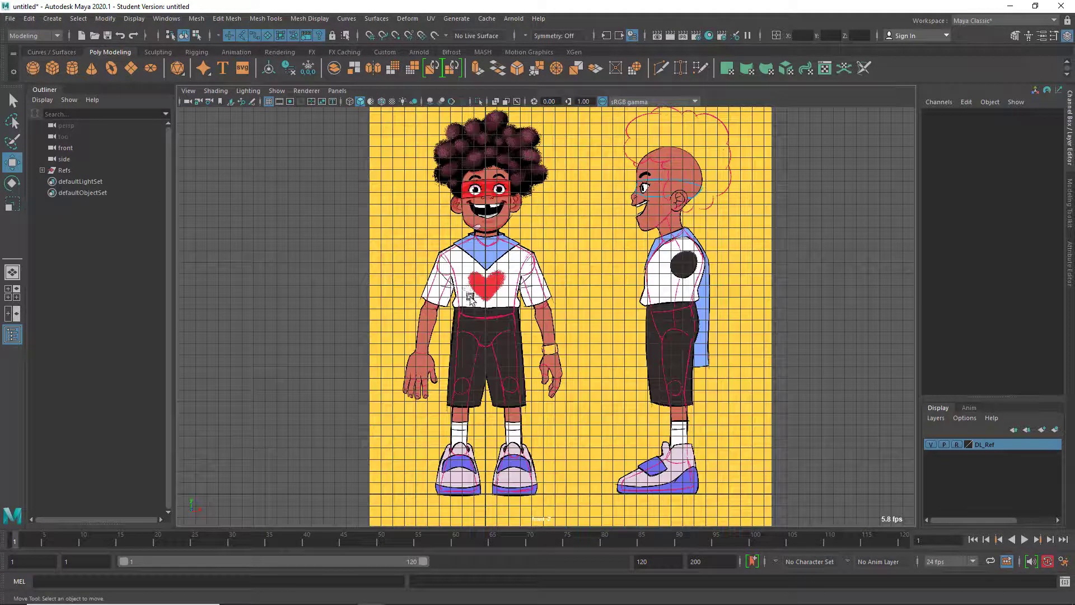
{"action": "key", "text": "space"}
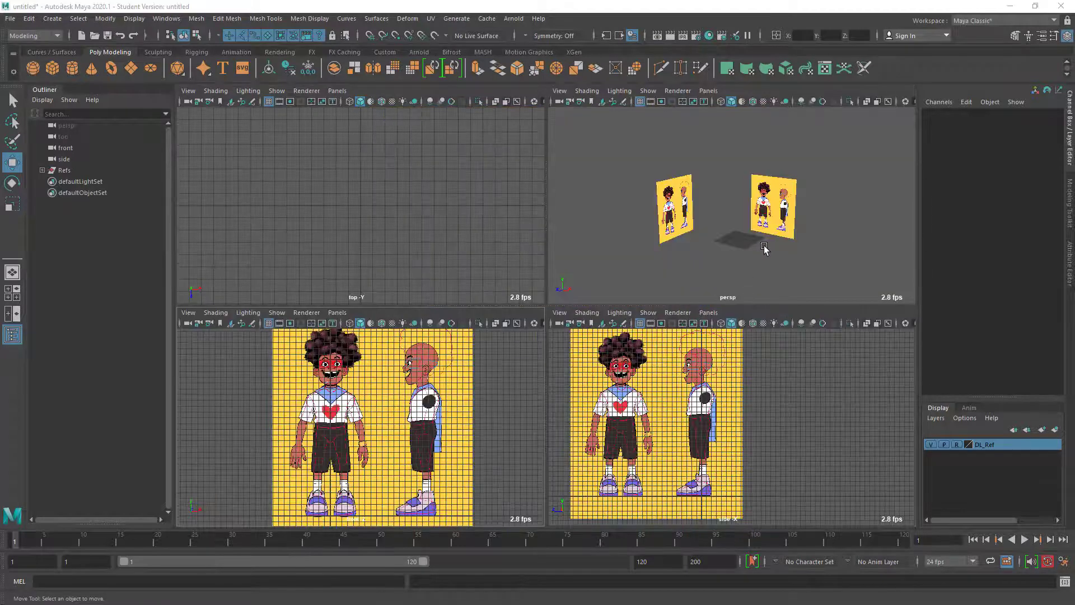
- Create a polygon cube at the world origin between the reference planes in the perspective view
{"action": "key", "text": "space"}
{"action": "scroll", "coordinate": [629, 443], "scroll_direction": "up", "scroll_amount": 4}
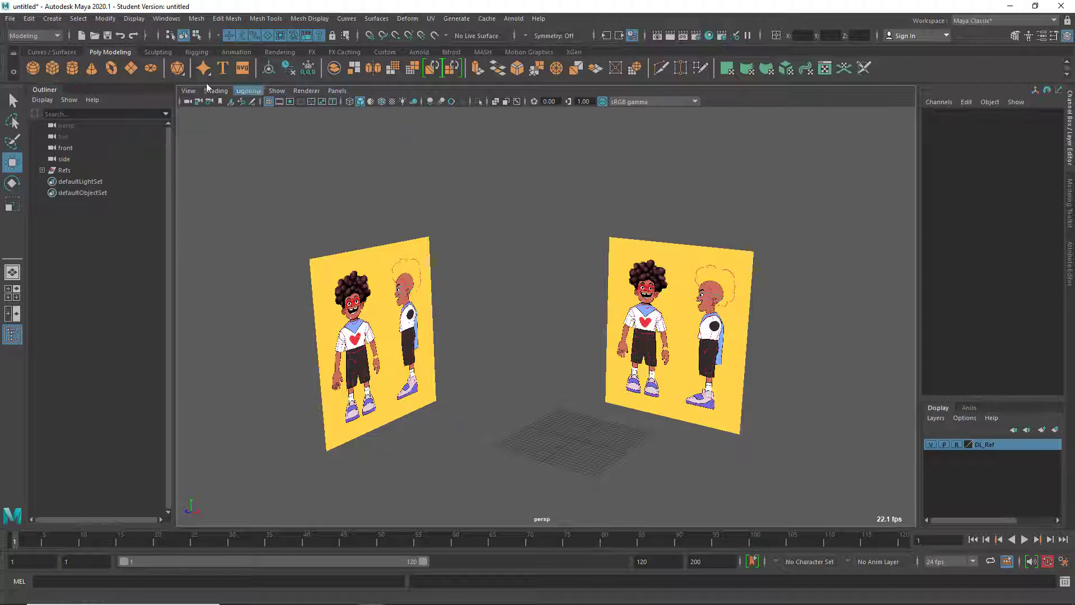
{"action": "left_click", "coordinate": [52, 68]}
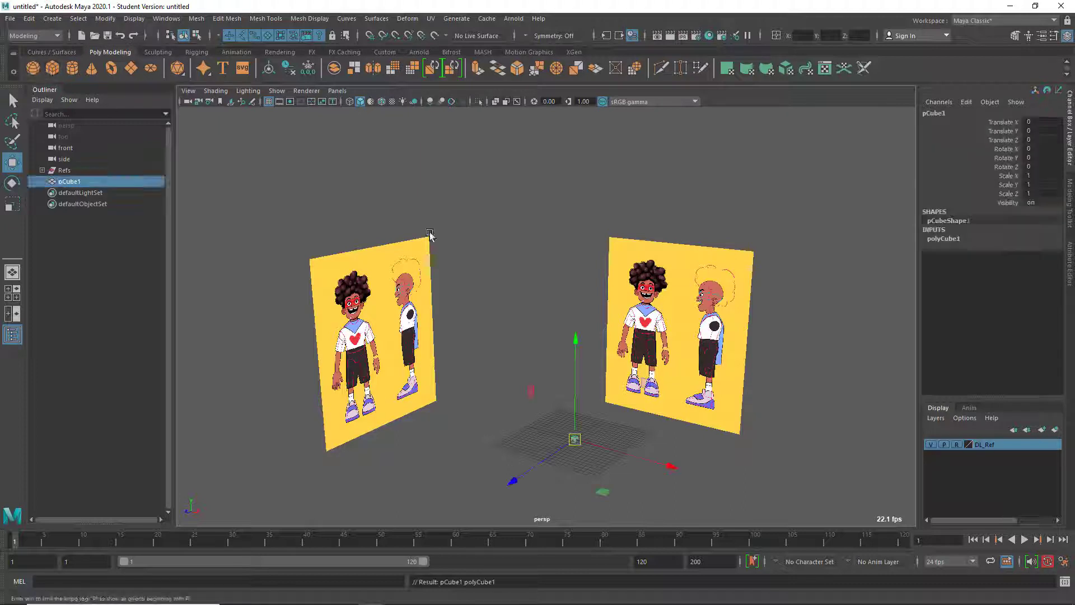
{"action": "left_click", "coordinate": [575, 440]}
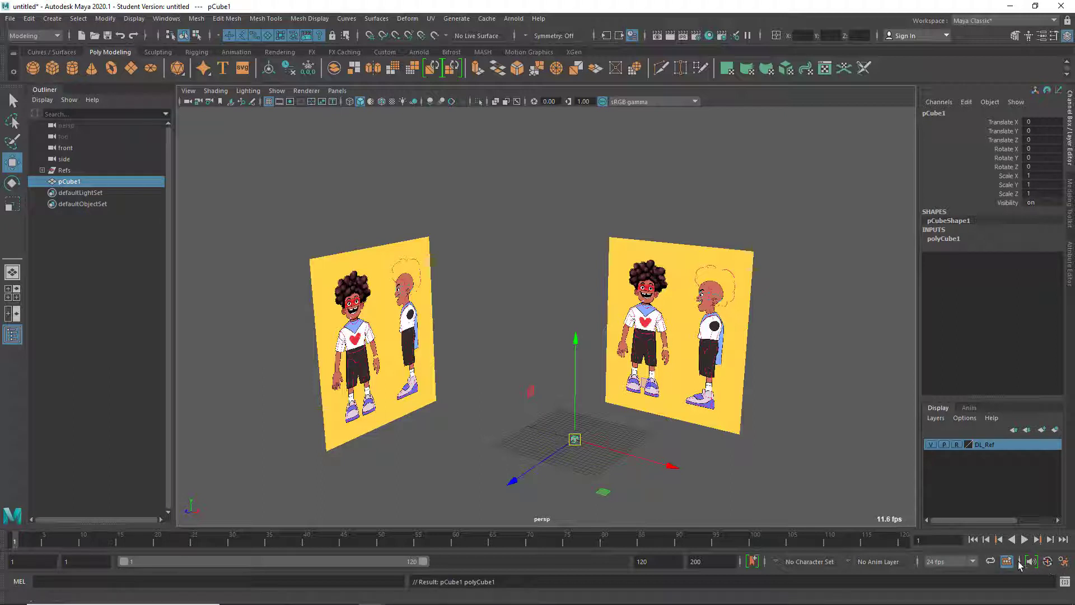
- Open the general application preferences to check the linear working unit, keeping the cube's attributes in sight
{"action": "left_click", "coordinate": [1063, 561]}
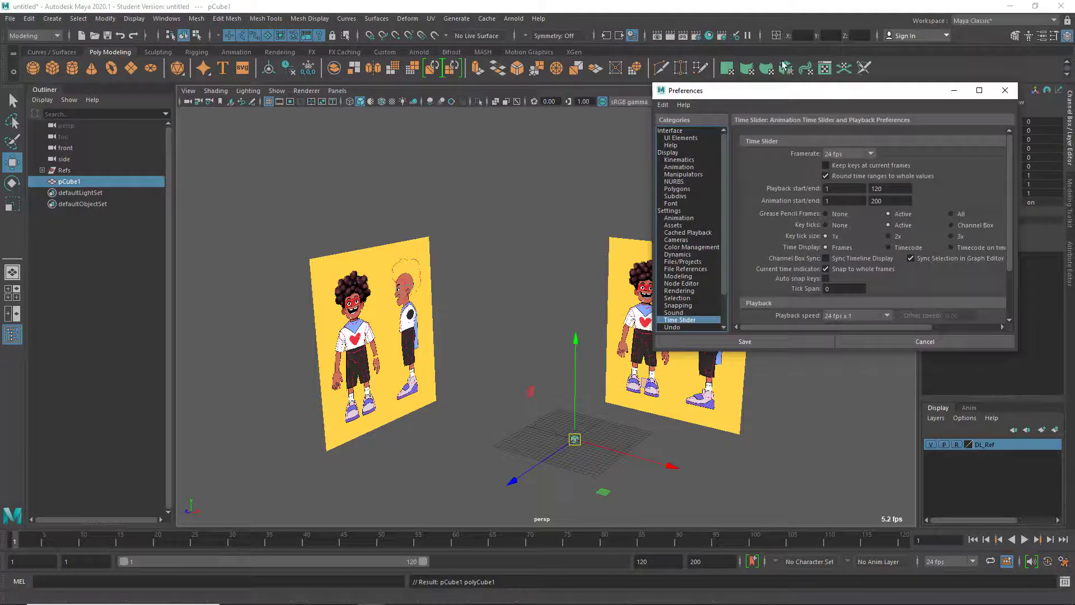
{"action": "left_click", "coordinate": [669, 210]}
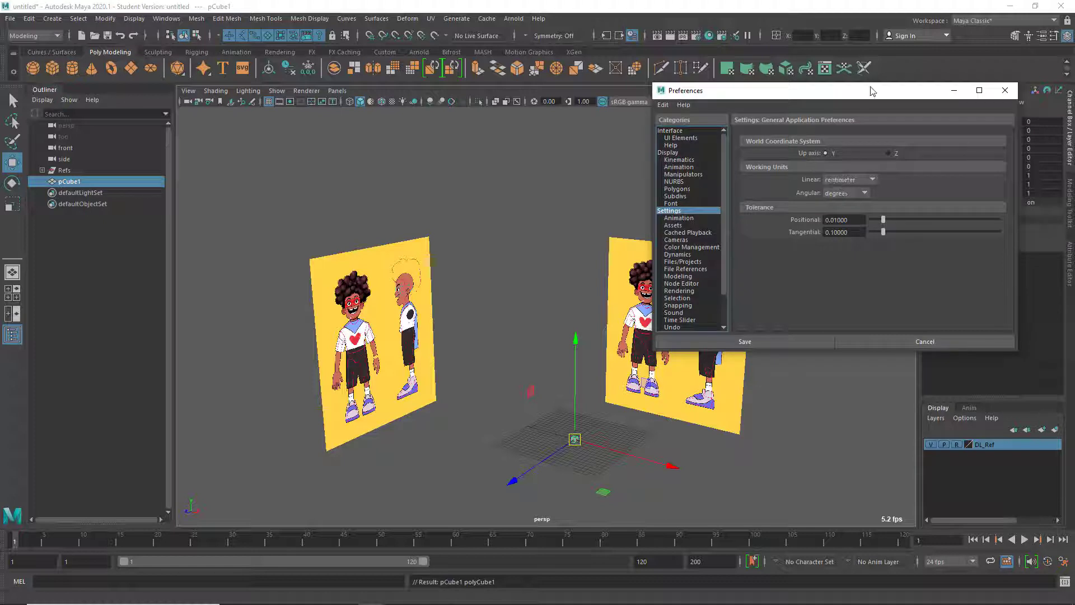
{"action": "left_click_drag", "start_coordinate": [871, 91], "coordinate": [621, 76]}
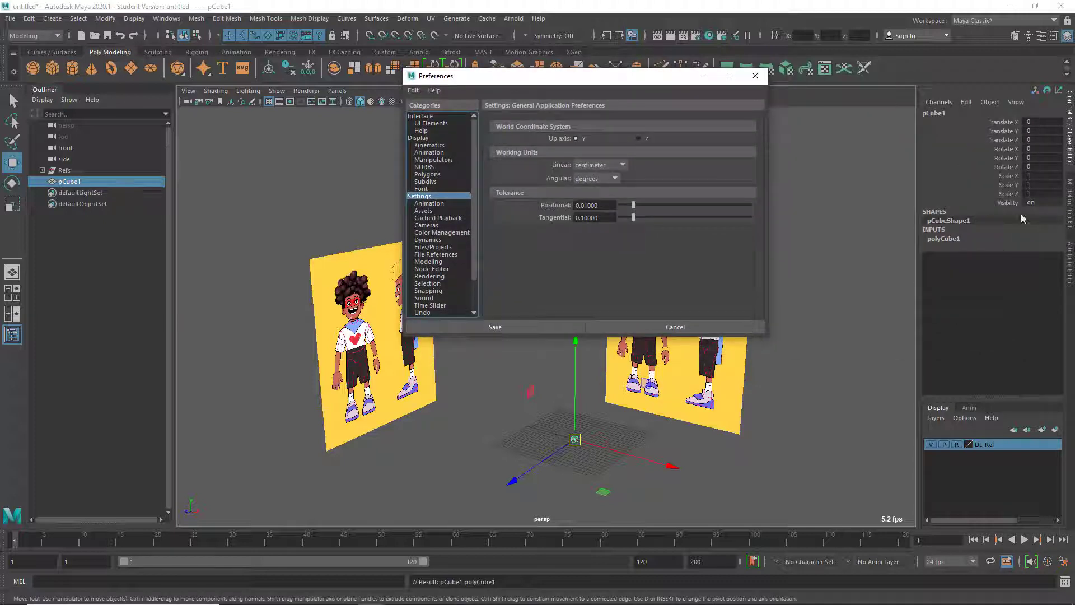
- Set the cube's width, height and depth to 150 and close the preferences window
{"action": "left_click", "coordinate": [945, 240]}
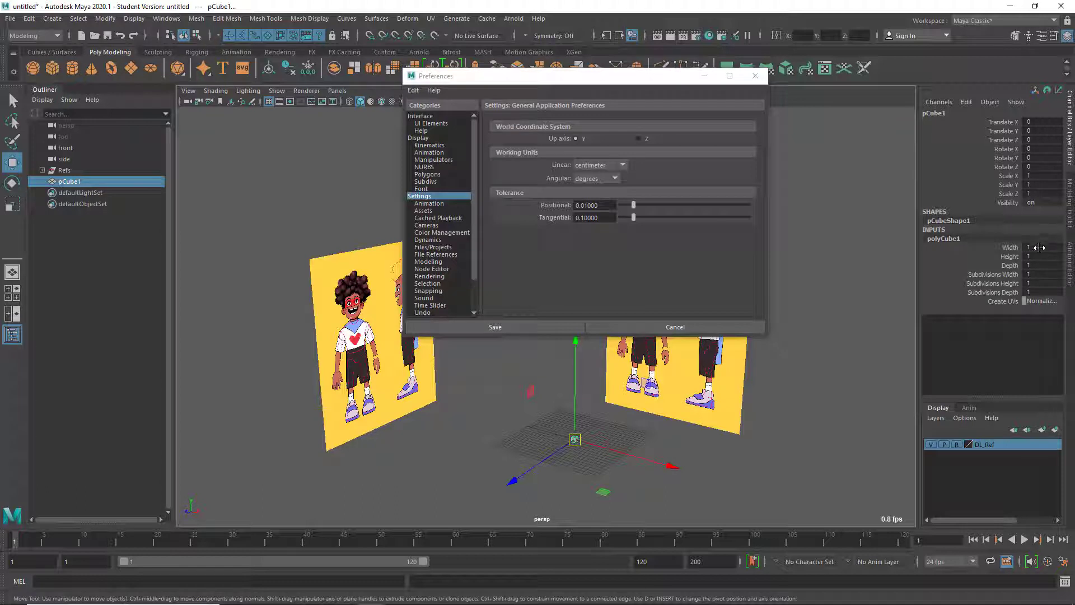
{"action": "left_click_drag", "start_coordinate": [1039, 247], "coordinate": [1039, 263]}
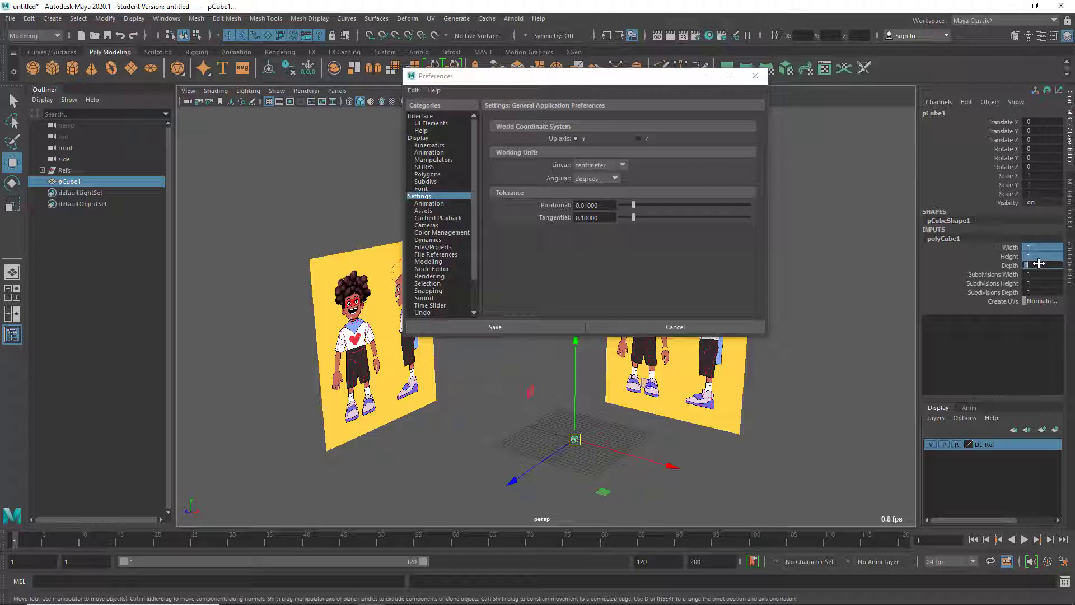
{"action": "type", "text": "150"}
{"action": "key", "text": "Return"}
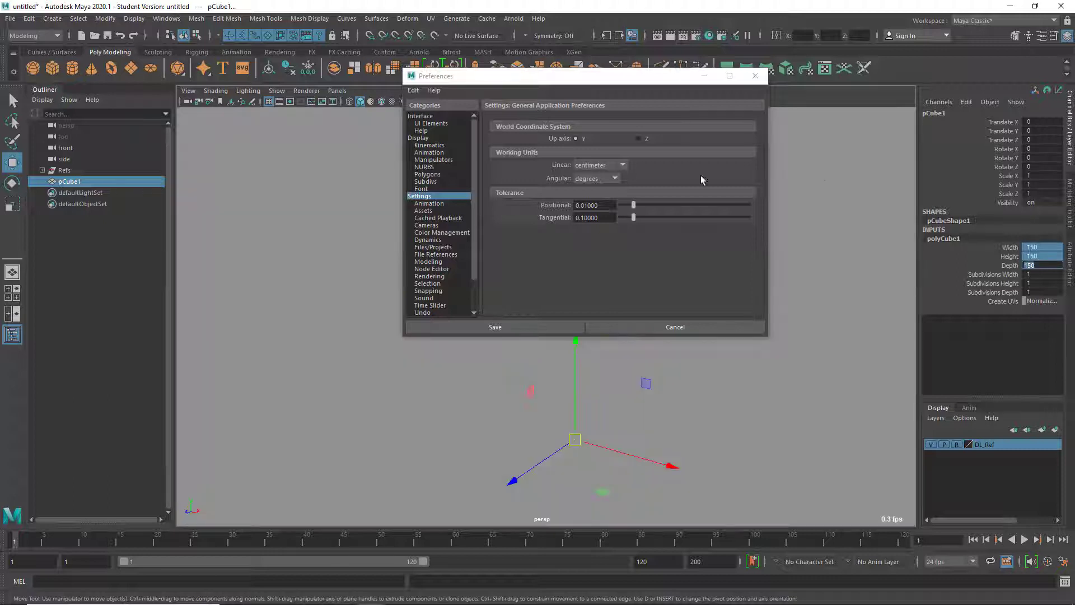
{"action": "scroll", "coordinate": [715, 437], "scroll_direction": "down", "scroll_amount": 5}
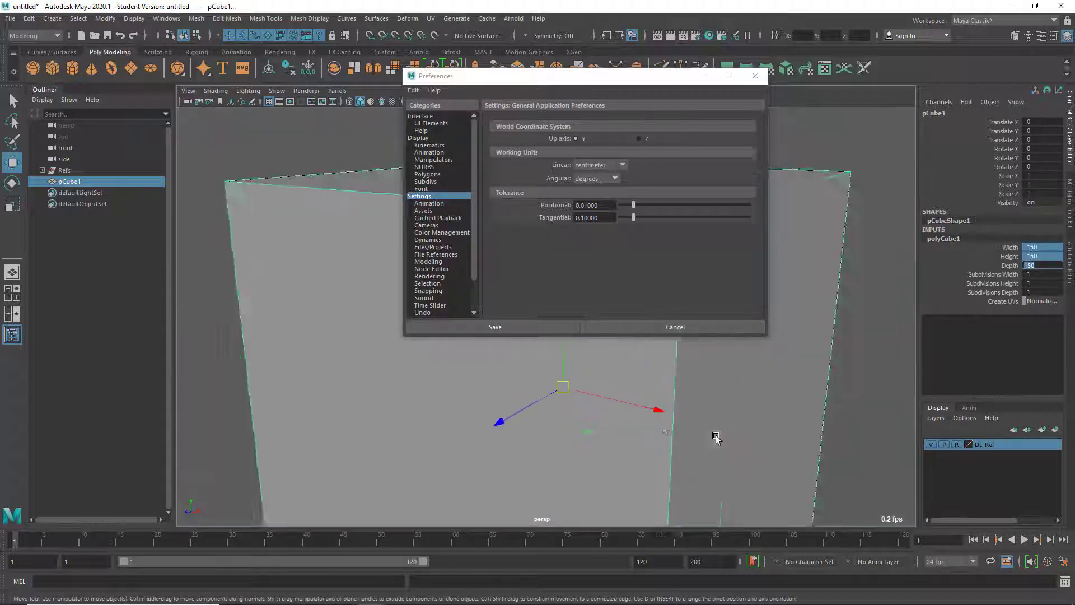
{"action": "left_click_drag", "start_coordinate": [684, 77], "coordinate": [216, 159]}
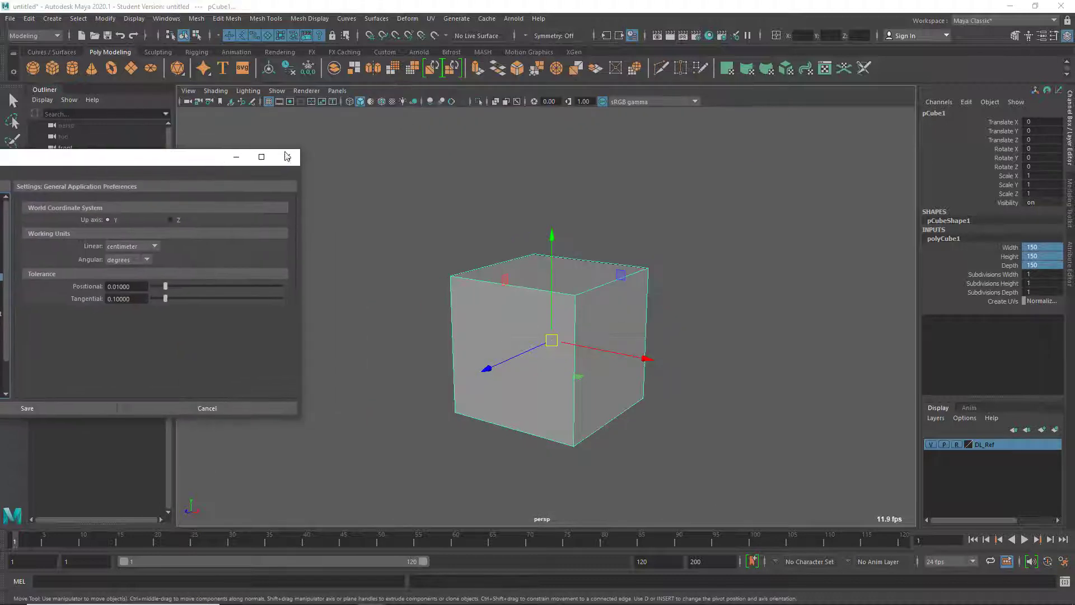
{"action": "left_click", "coordinate": [288, 159]}
{"action": "left_click_drag", "start_coordinate": [556, 360], "coordinate": [508, 355], "text": "alt"}
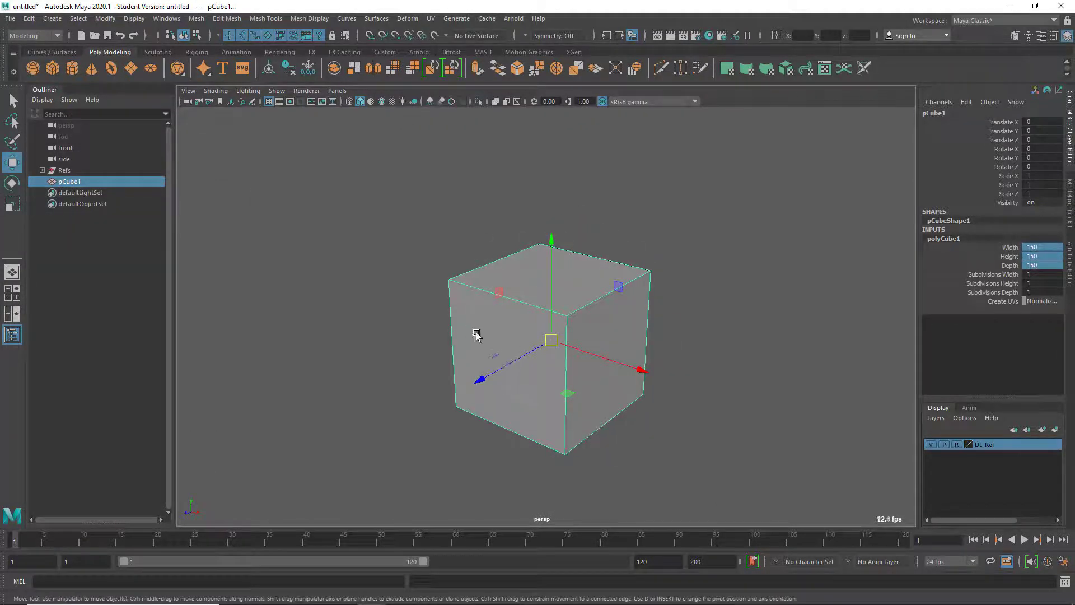
- Raise the cube along Y in the front view to about 75.3 so its base rests on the ground line
{"action": "key", "text": "space"}
{"action": "key", "text": "space"}
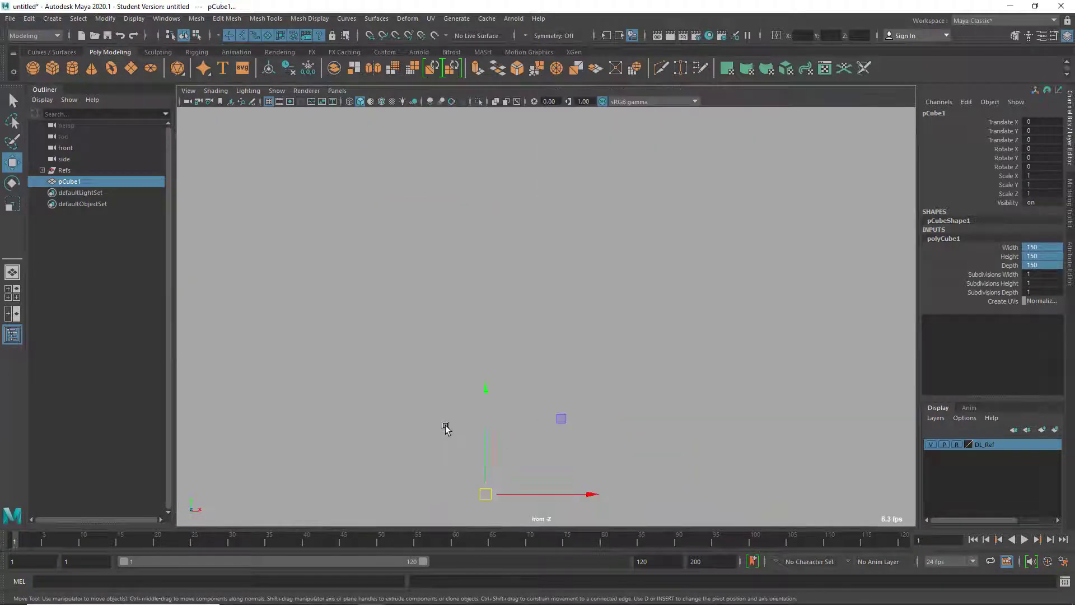
{"action": "key", "text": "f"}
{"action": "scroll", "coordinate": [542, 278], "scroll_direction": "down", "scroll_amount": 5}
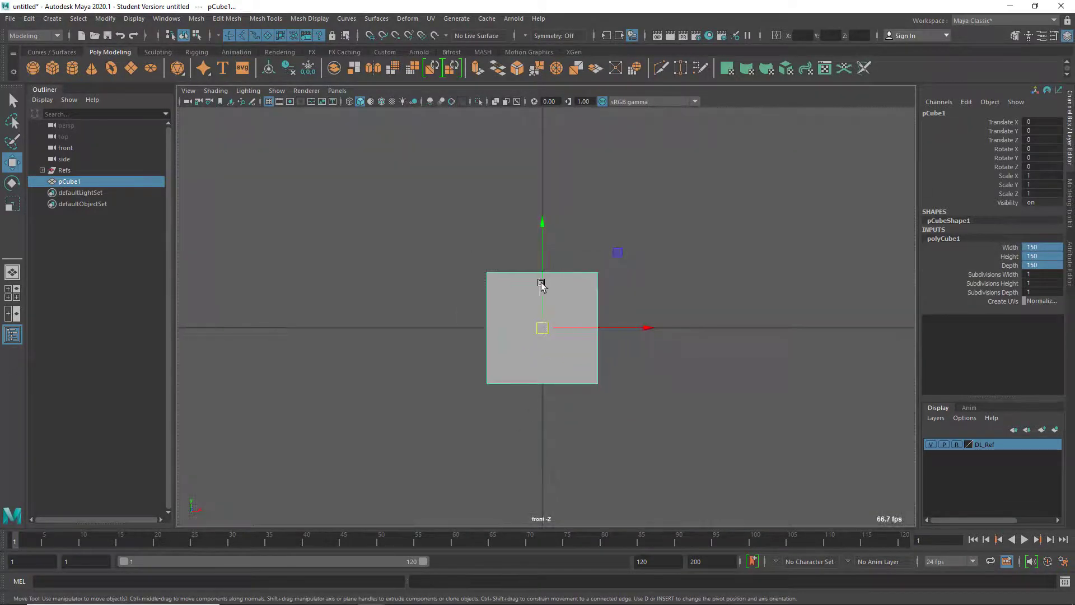
{"action": "scroll", "coordinate": [541, 288], "scroll_direction": "up", "scroll_amount": 5}
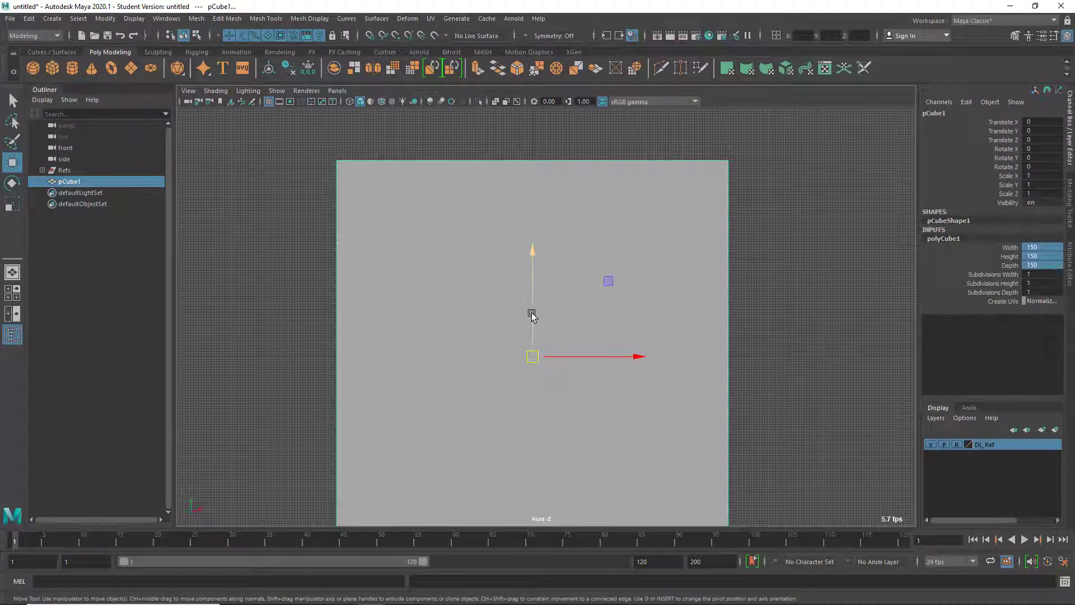
{"action": "left_click_drag", "start_coordinate": [532, 313], "coordinate": [583, 117]}
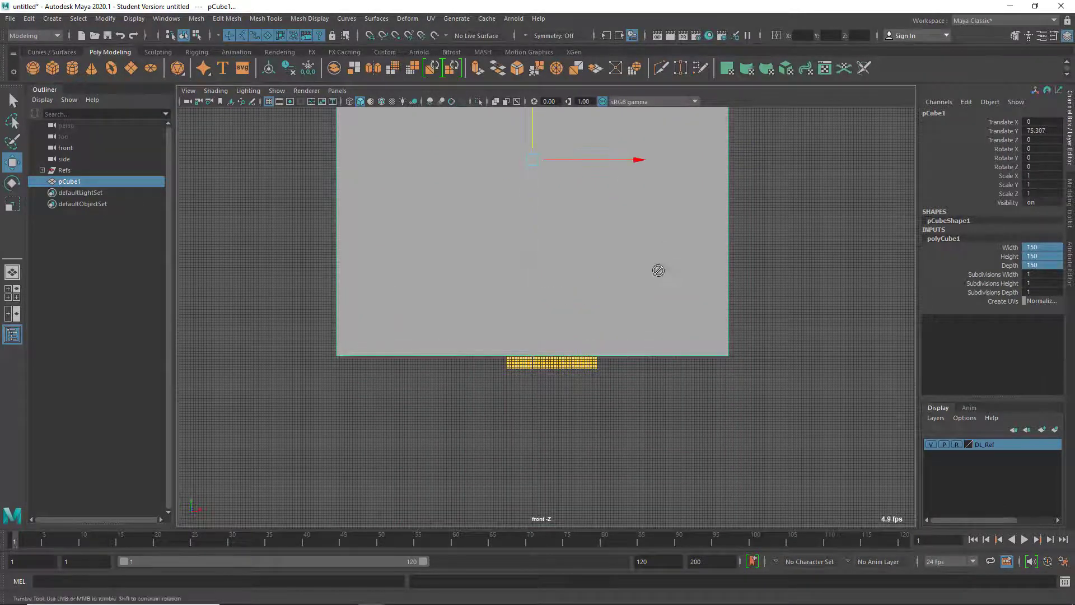
- Show the perspective view in wireframe so the reference planes can be seen inside the cube
{"action": "key", "text": "space"}
{"action": "left_click_drag", "start_coordinate": [659, 271], "coordinate": [744, 180], "text": "alt"}
{"action": "left_click_drag", "start_coordinate": [704, 266], "coordinate": [547, 377], "text": "alt"}
{"action": "key", "text": "4"}
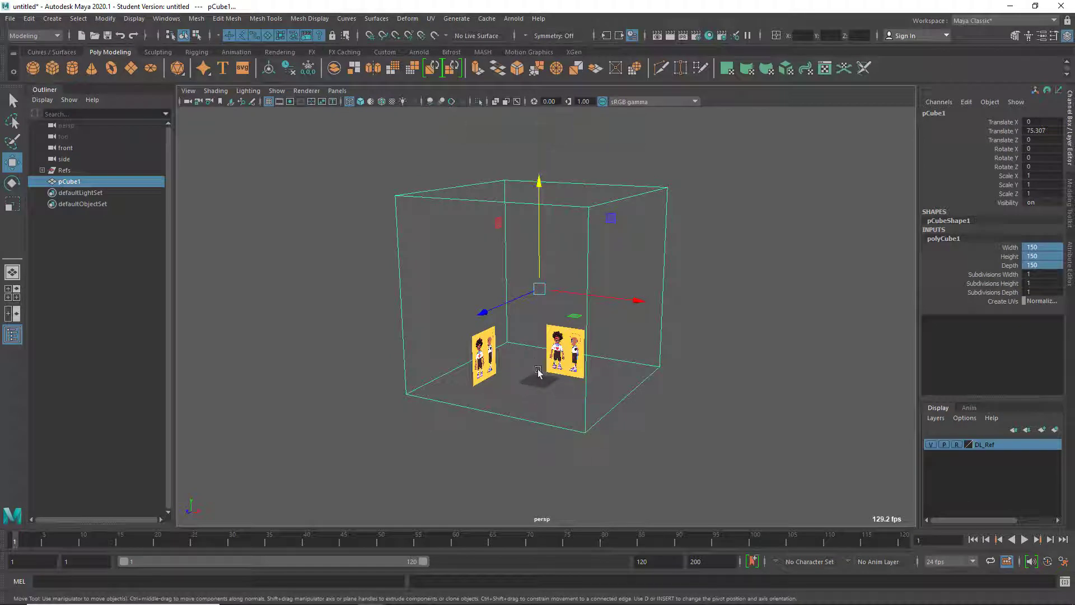
{"action": "key", "text": "4"}
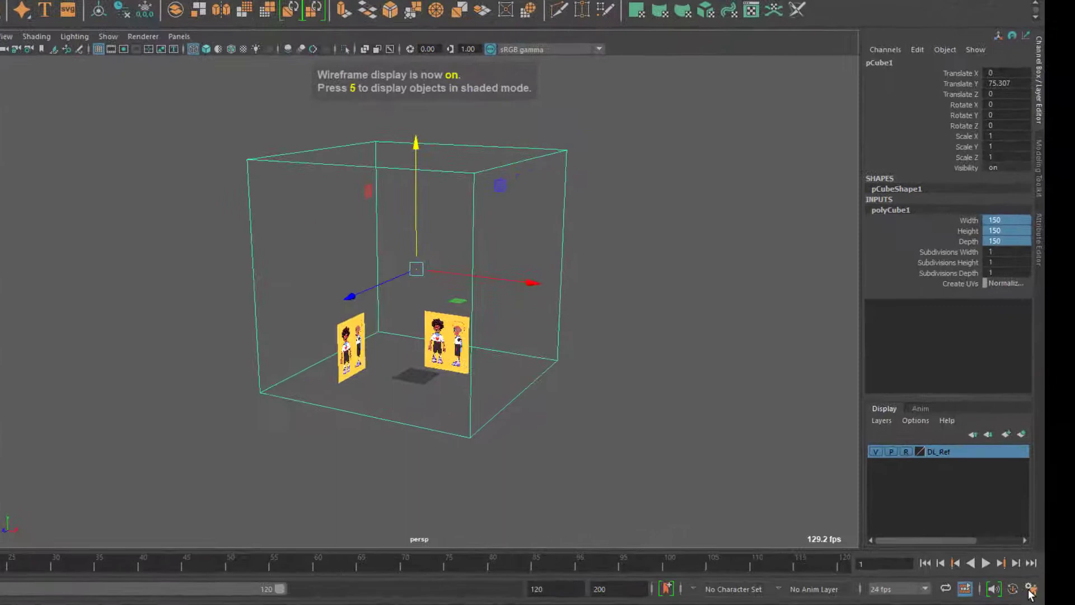
{"action": "left_click", "coordinate": [1064, 561]}
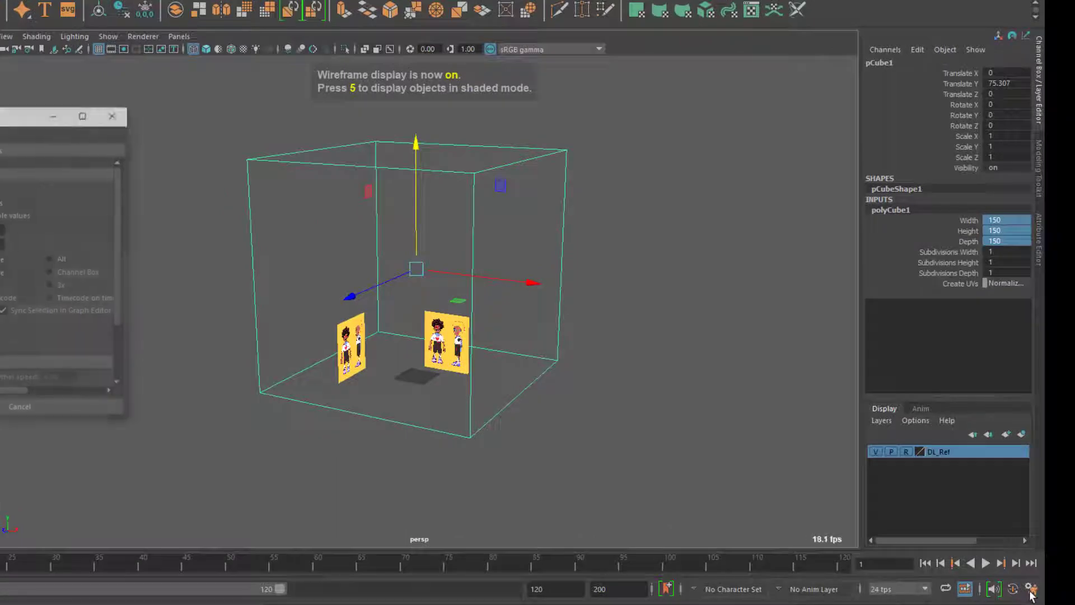
{"action": "left_click_drag", "start_coordinate": [23, 114], "coordinate": [777, 85]}
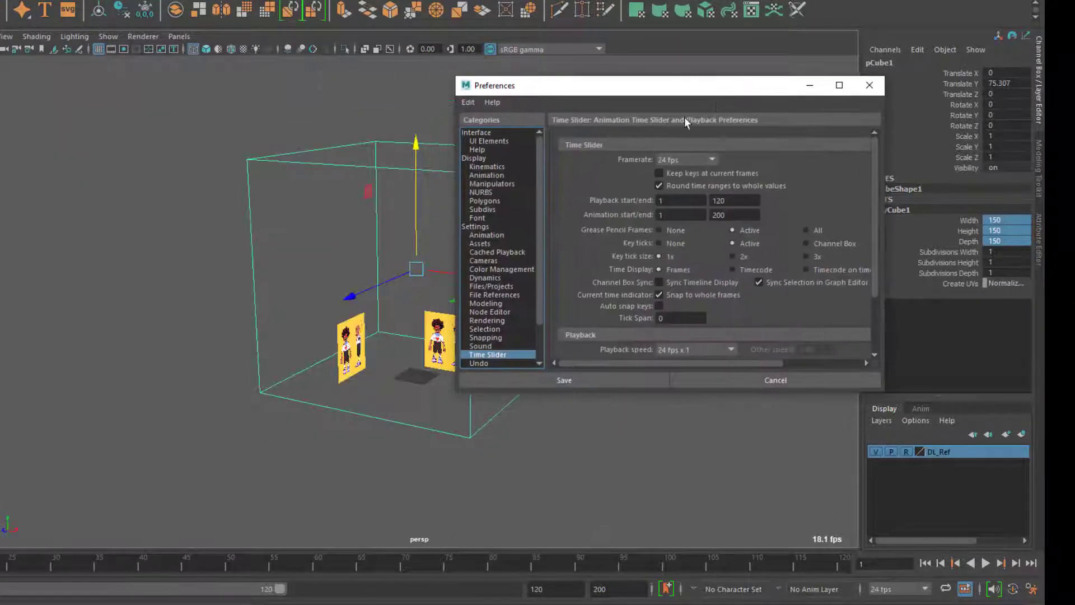
{"action": "left_click", "coordinate": [475, 227]}
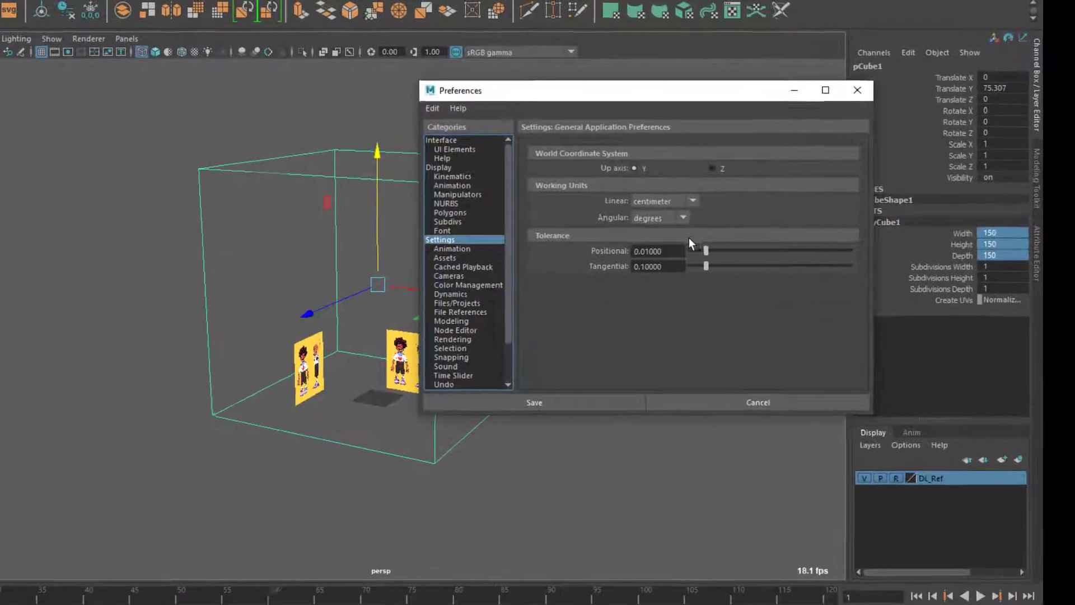
{"action": "left_click", "coordinate": [641, 218]}
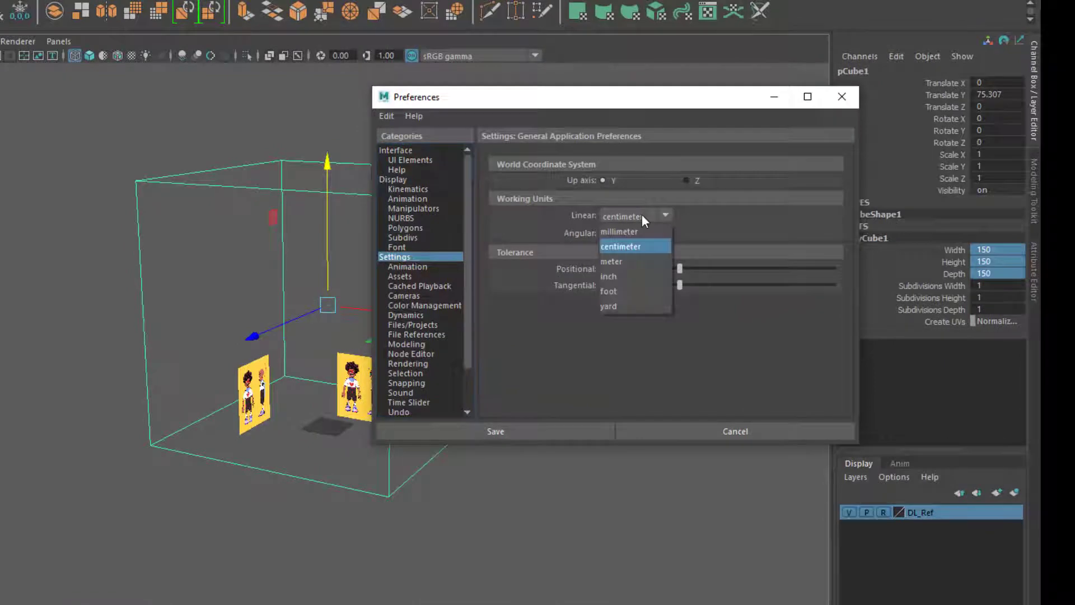
{"action": "left_click", "coordinate": [638, 262]}
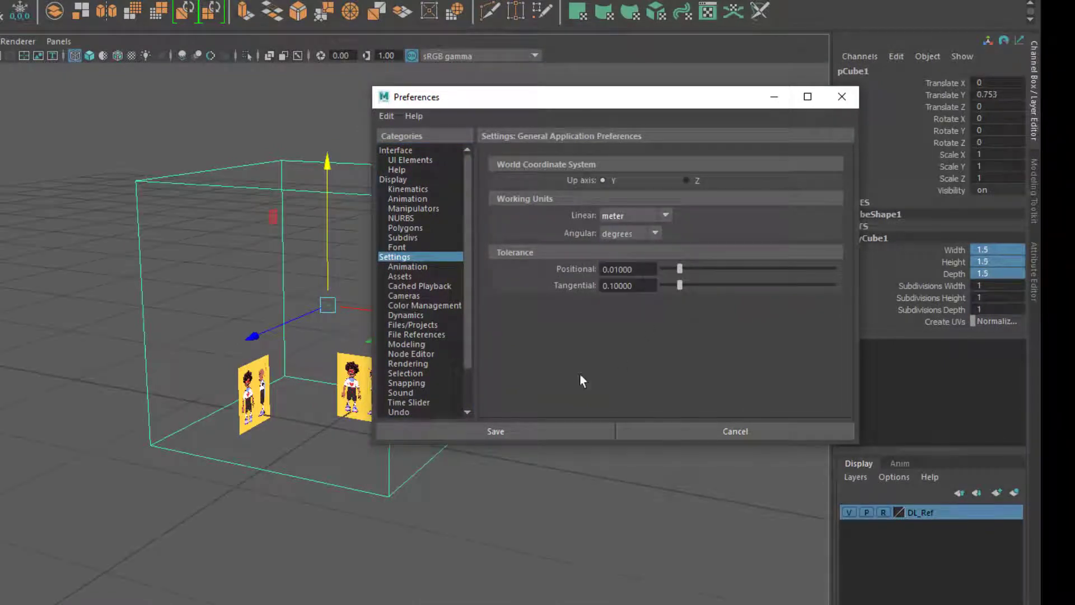
{"action": "left_click", "coordinate": [712, 438]}
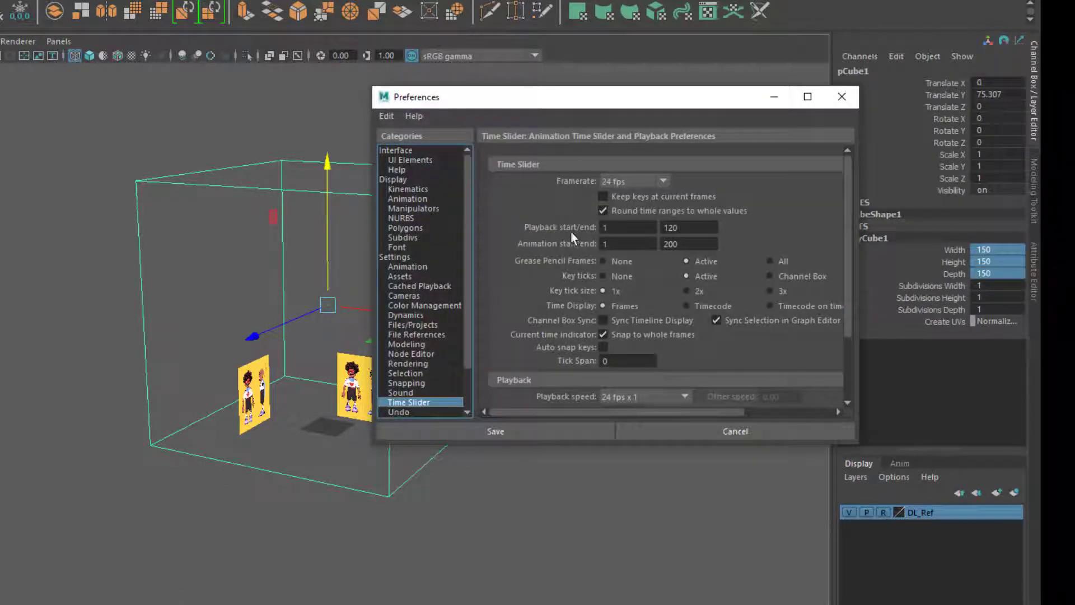
- Set the linear working unit to meter in the general preferences and save the change
{"action": "left_click", "coordinate": [418, 259]}
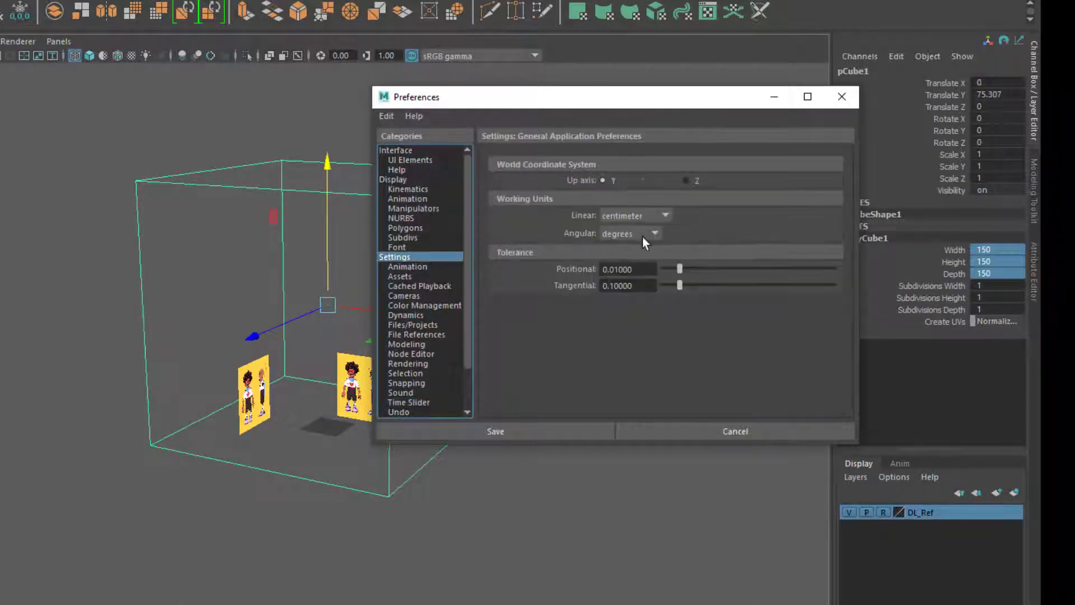
{"action": "left_click", "coordinate": [653, 217]}
{"action": "left_click", "coordinate": [634, 264]}
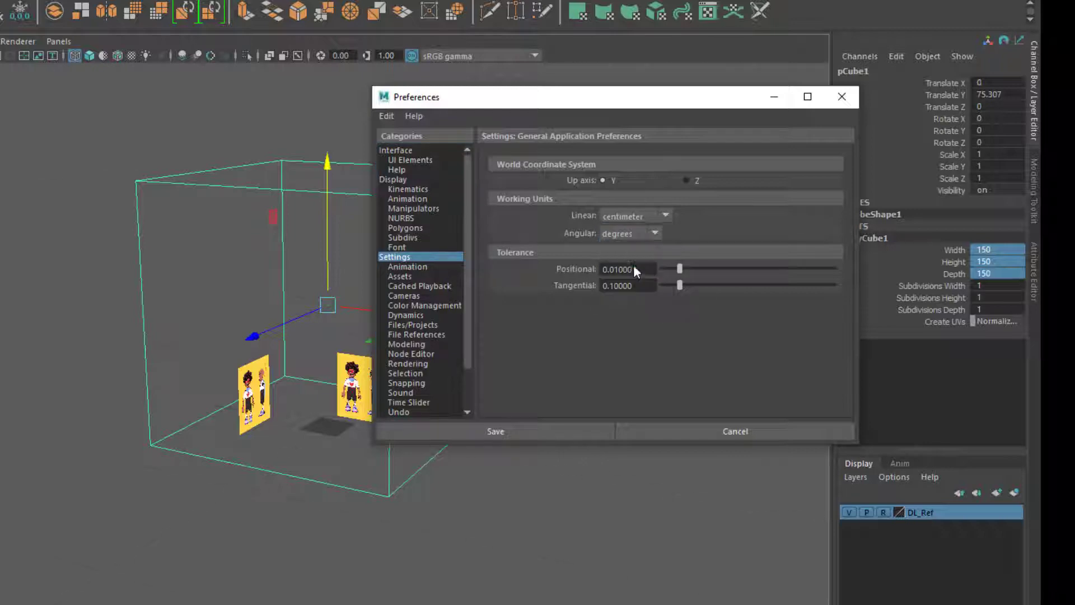
{"action": "left_click", "coordinate": [571, 430]}
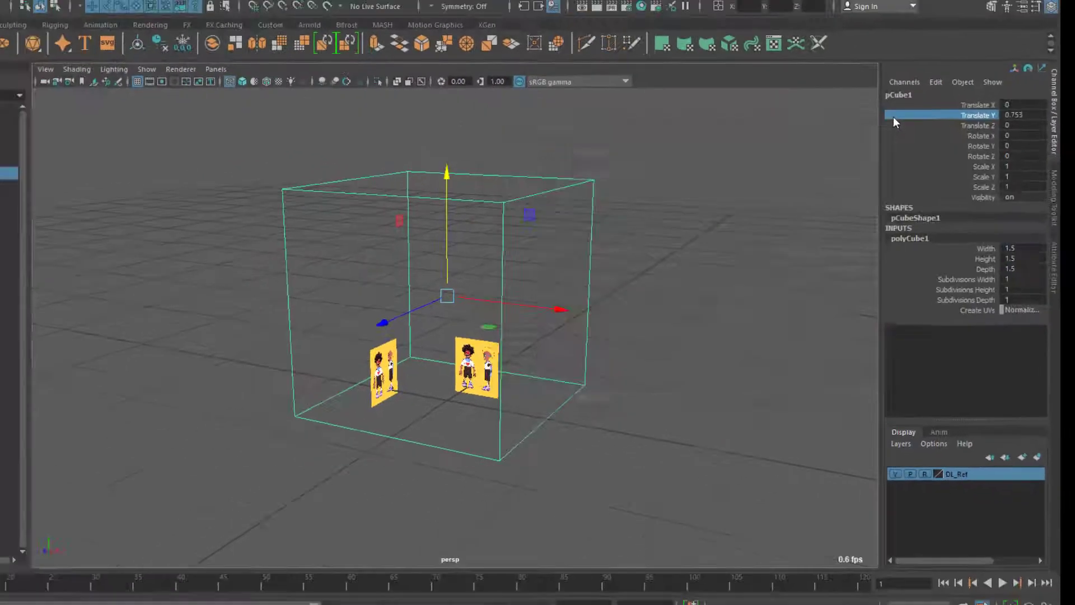
- Select the Refs group and scale it up uniformly to about 4.33 in the perspective view
{"action": "scroll", "coordinate": [530, 316], "scroll_direction": "down", "scroll_amount": 8}
{"action": "left_click_drag", "start_coordinate": [545, 367], "coordinate": [522, 452], "text": "alt"}
{"action": "scroll", "coordinate": [480, 384], "scroll_direction": "up", "scroll_amount": 5}
{"action": "left_click_drag", "start_coordinate": [480, 384], "coordinate": [586, 402], "text": "alt"}
{"action": "scroll", "coordinate": [672, 413], "scroll_direction": "down", "scroll_amount": 6}
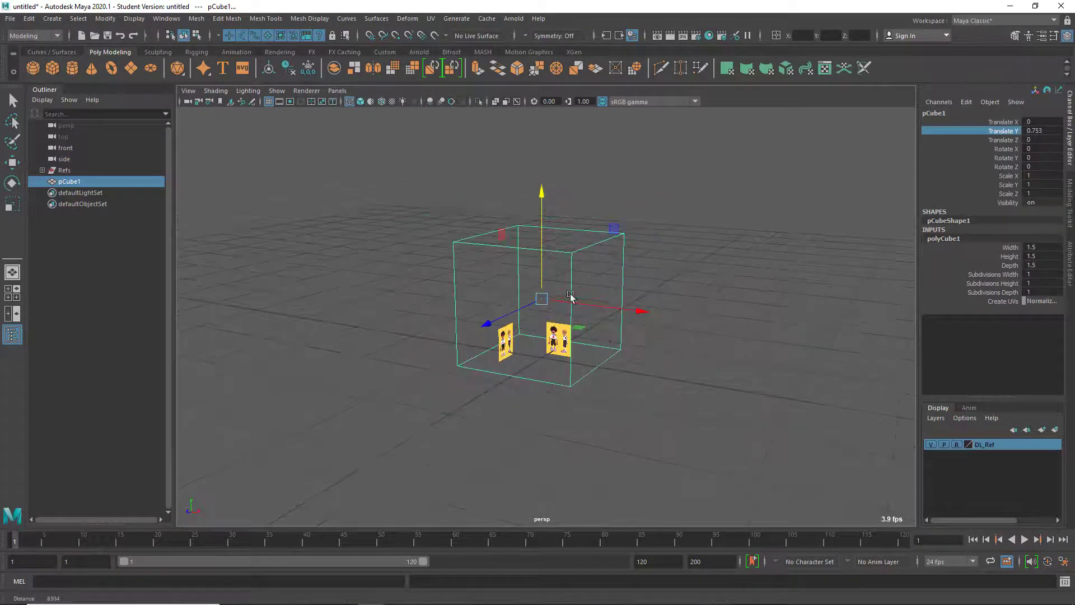
{"action": "key", "text": "f"}
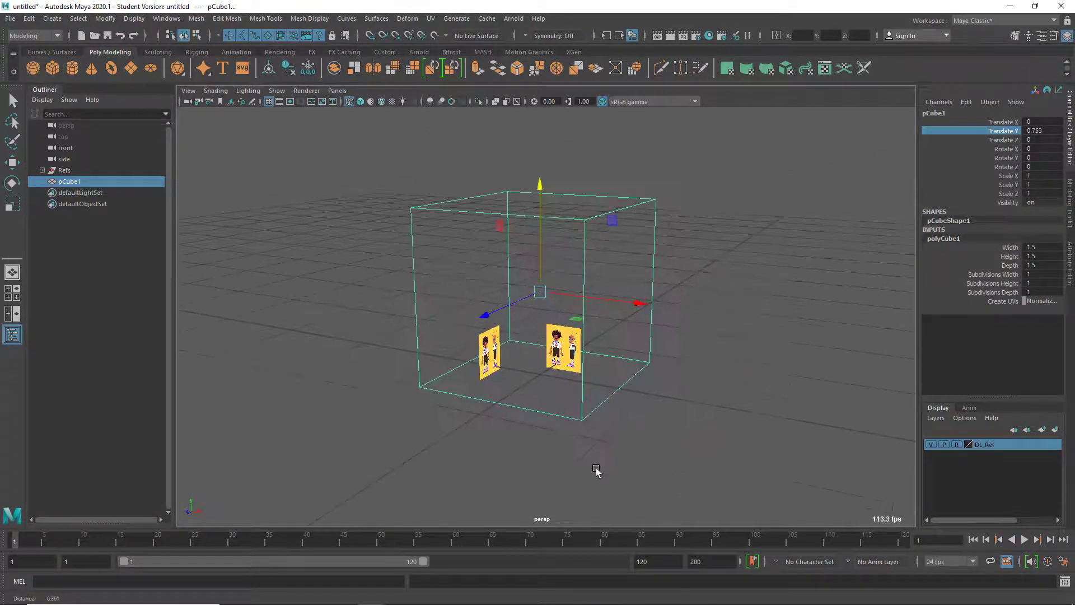
{"action": "left_click", "coordinate": [71, 174]}
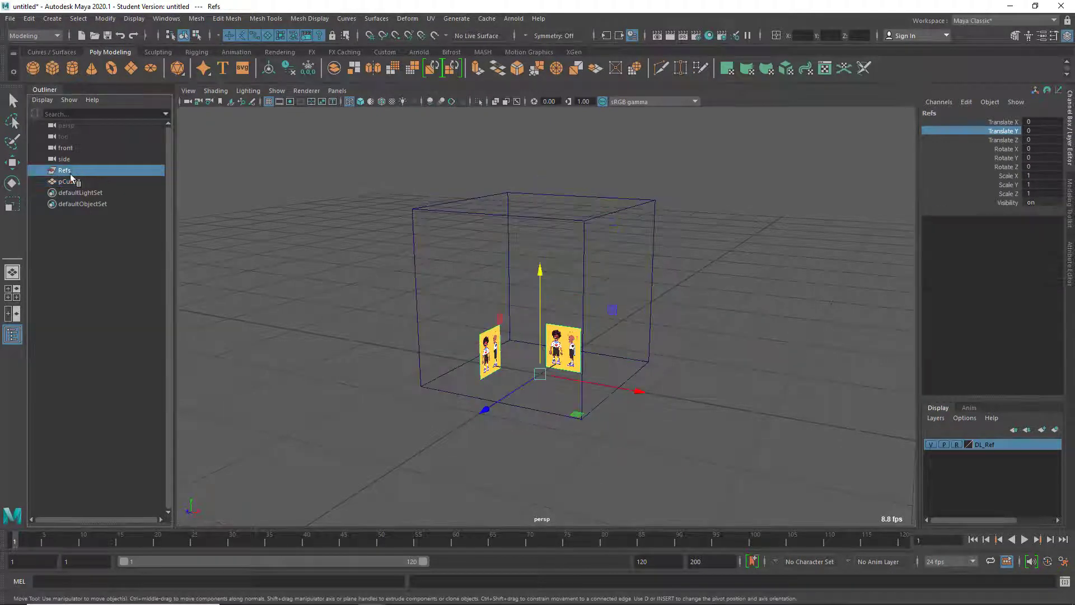
{"action": "left_click_drag", "start_coordinate": [589, 383], "coordinate": [591, 350], "text": "alt"}
{"action": "key", "text": "r"}
{"action": "middle_click_drag", "start_coordinate": [687, 303], "coordinate": [745, 356]}
- Show the front view in wireframe and scale the Refs group uniformly to about 4.975 to match the character's height to the cube
{"action": "key", "text": "space"}
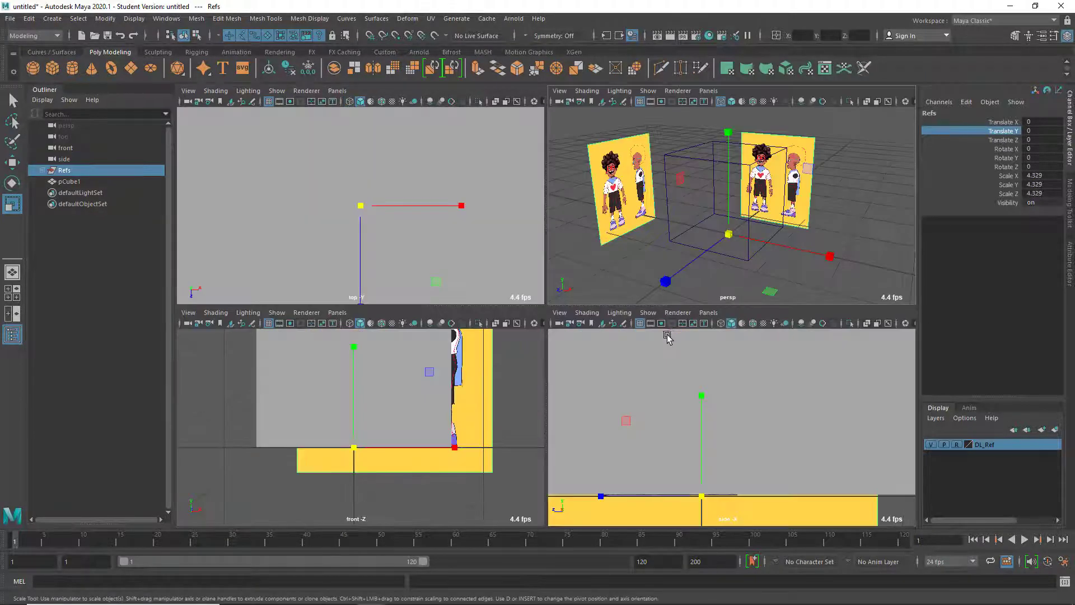
{"action": "key", "text": "space"}
{"action": "key", "text": "4"}
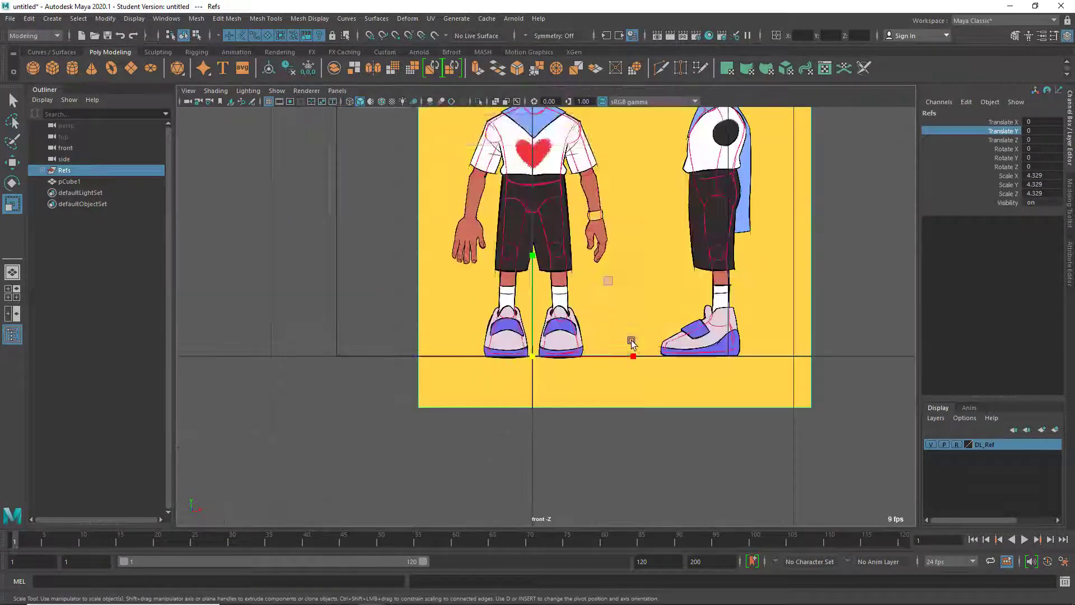
{"action": "middle_click_drag", "start_coordinate": [629, 344], "coordinate": [612, 346], "text": "alt"}
{"action": "scroll", "coordinate": [612, 345], "scroll_direction": "down", "scroll_amount": 3}
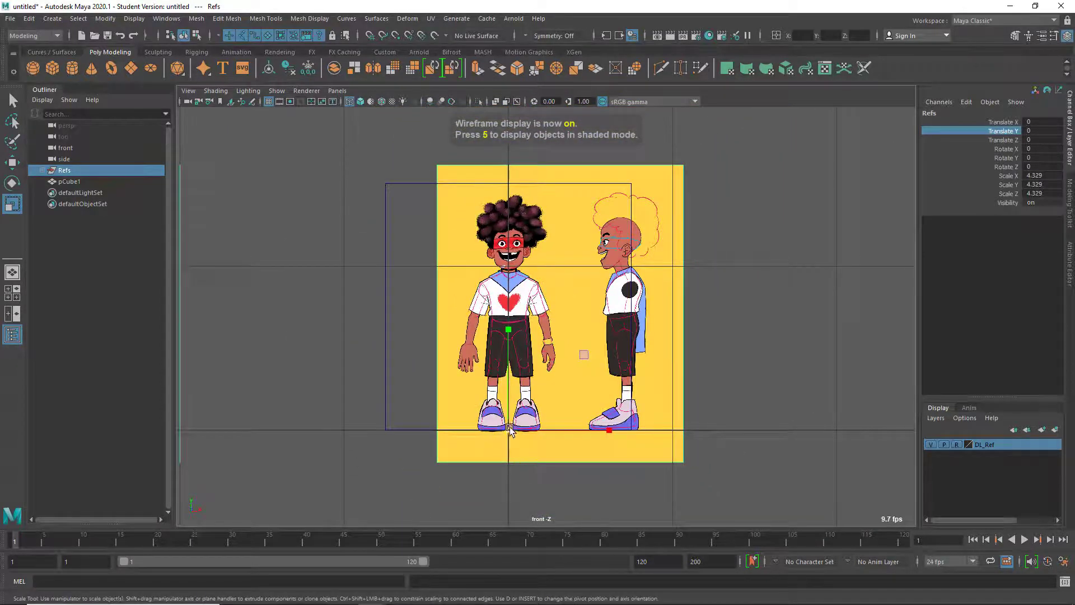
{"action": "left_click_drag", "start_coordinate": [514, 427], "coordinate": [571, 426]}
- Show the side view in wireframe with both character drawings framed
{"action": "key", "text": "space"}
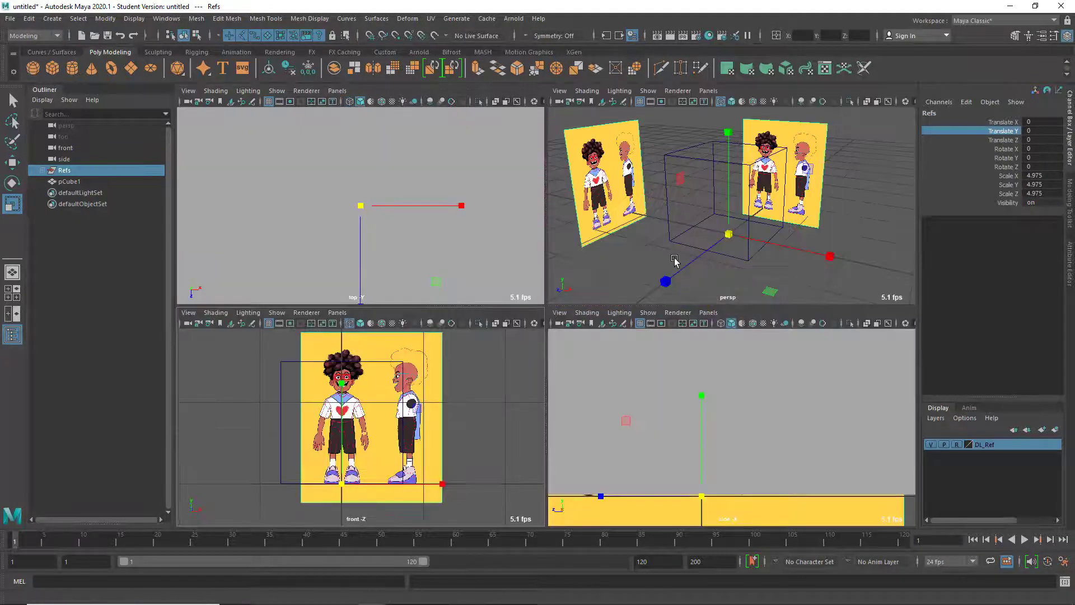
{"action": "key", "text": "space"}
{"action": "key", "text": "space"}
{"action": "key", "text": "space"}
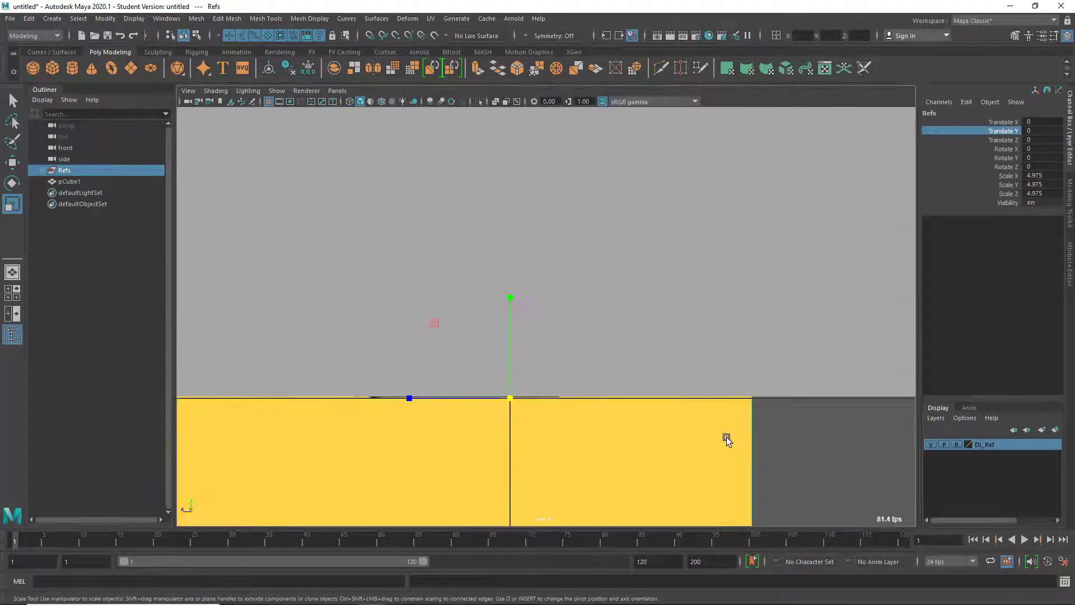
{"action": "key", "text": "4"}
{"action": "scroll", "coordinate": [717, 432], "scroll_direction": "down", "scroll_amount": 10}
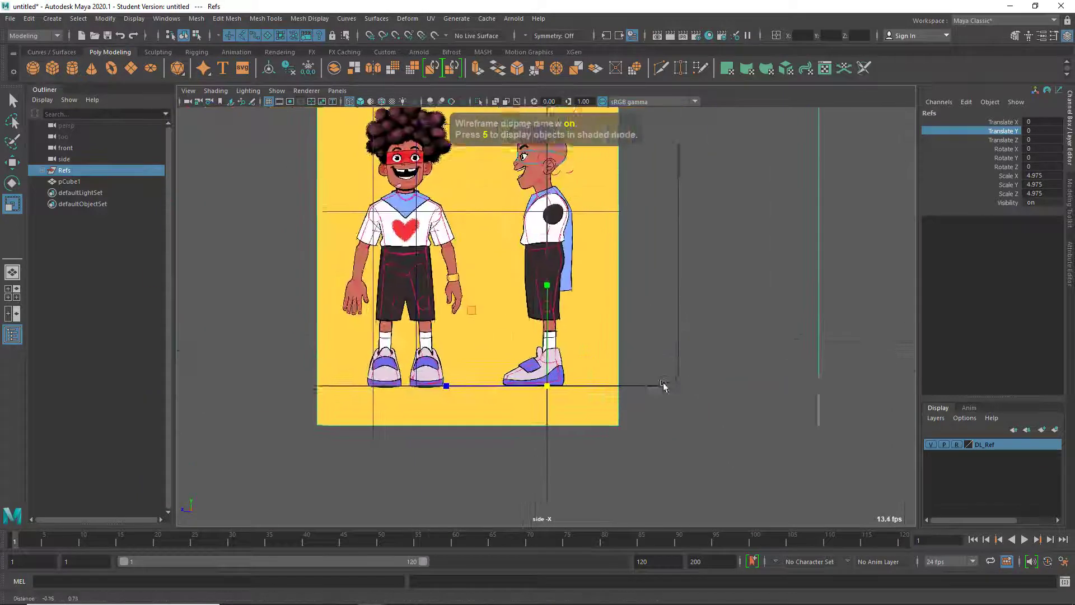
- Delete the height-reference cube from the scene in the perspective view
{"action": "key", "text": "space"}
{"action": "key", "text": "space"}
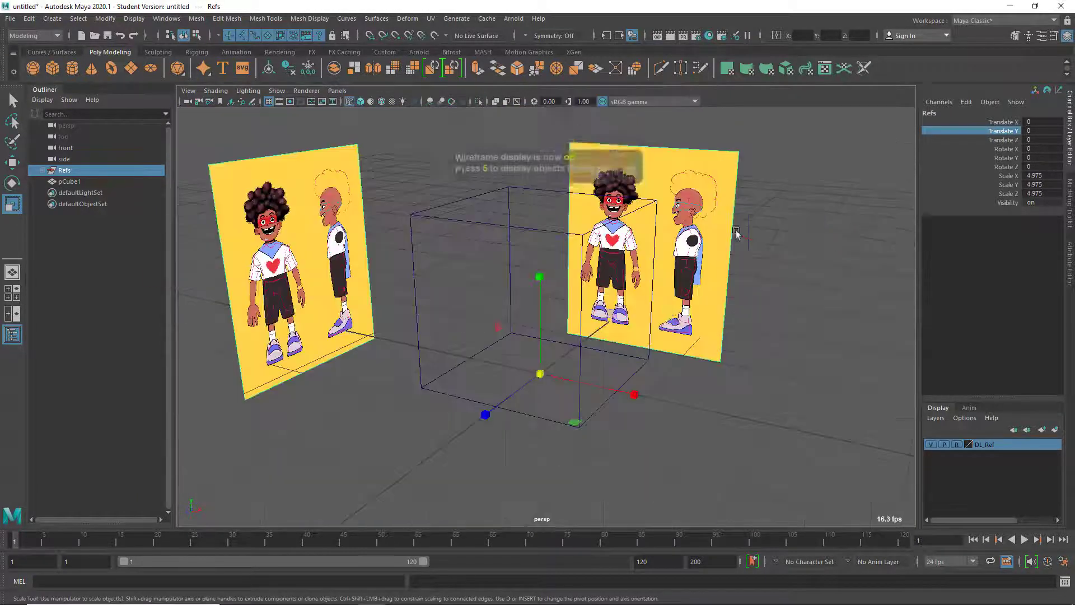
{"action": "scroll", "coordinate": [624, 387], "scroll_direction": "down", "scroll_amount": 4}
{"action": "left_click", "coordinate": [573, 255]}
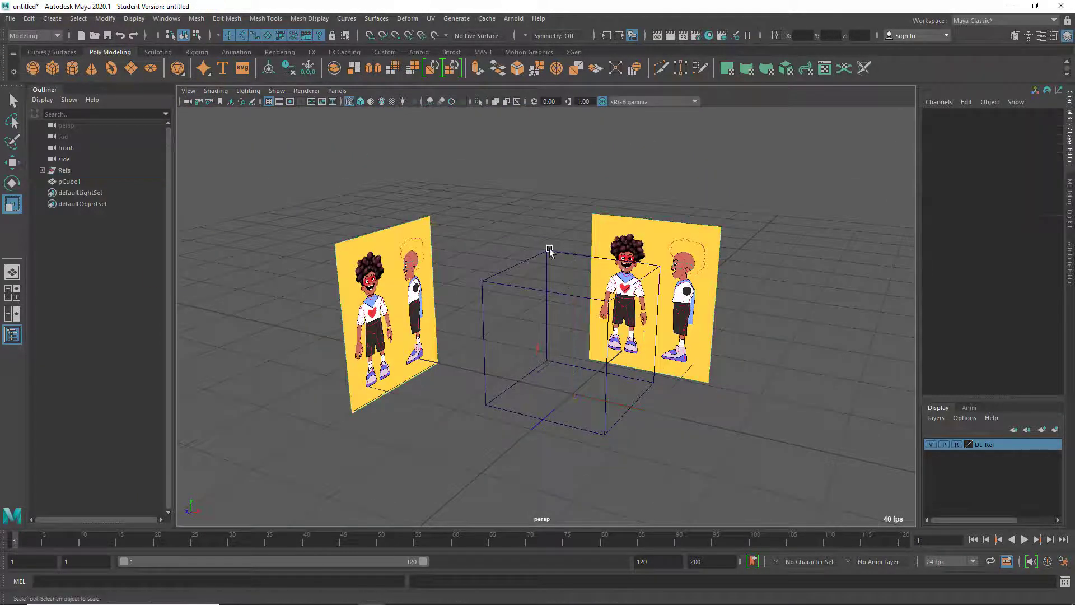
{"action": "left_click_drag", "start_coordinate": [549, 253], "coordinate": [522, 278]}
{"action": "key", "text": "Delete"}
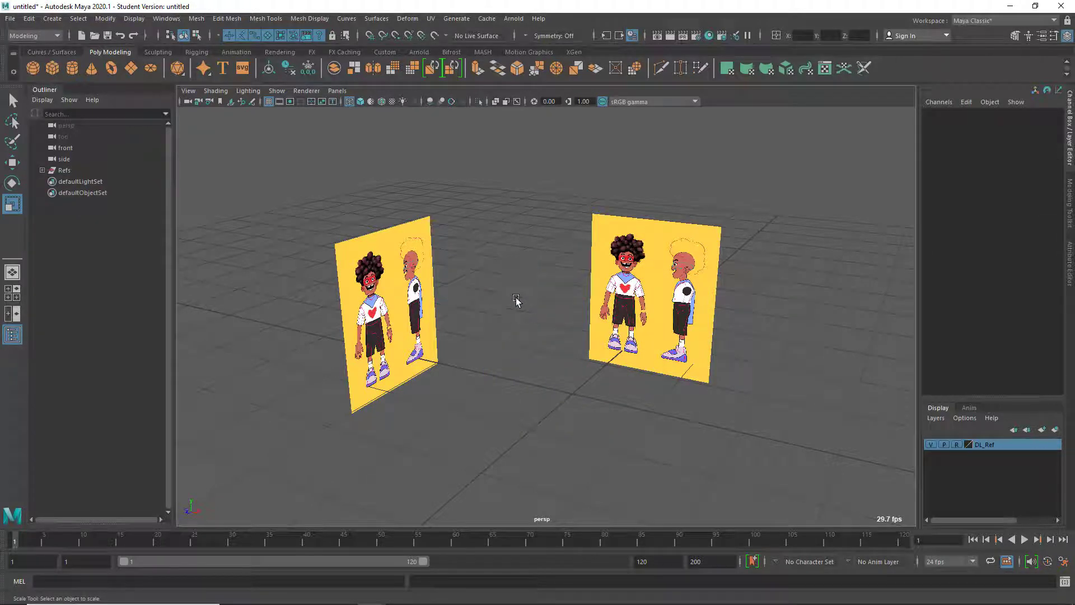
{"action": "left_click", "coordinate": [92, 169]}
{"action": "left_click_drag", "start_coordinate": [548, 293], "coordinate": [555, 382], "text": "alt"}
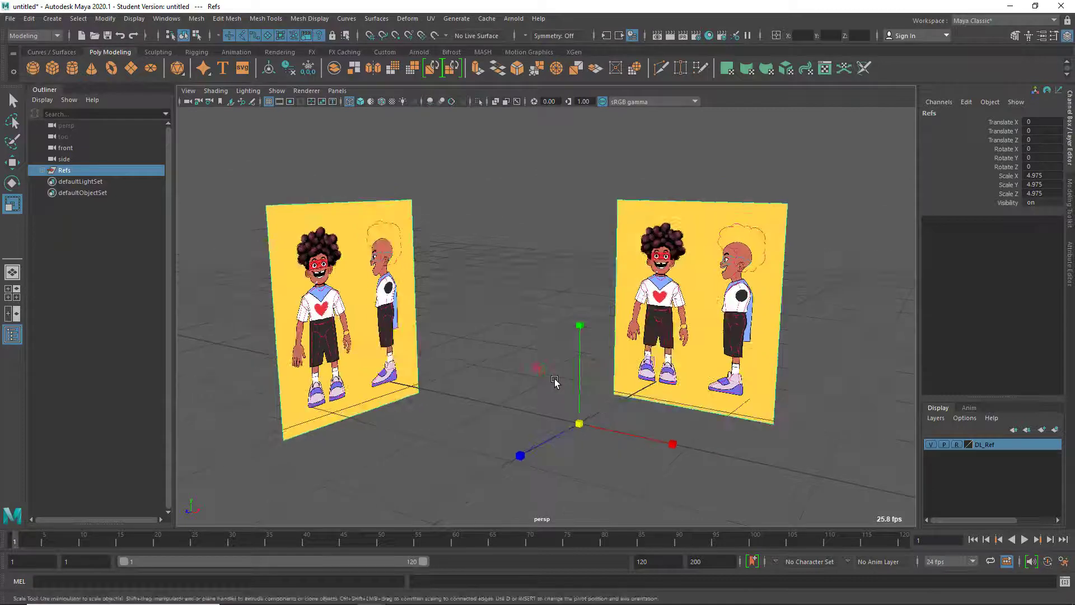
{"action": "left_click_drag", "start_coordinate": [598, 329], "coordinate": [471, 364], "text": "alt"}
{"action": "left_click", "coordinate": [547, 326]}
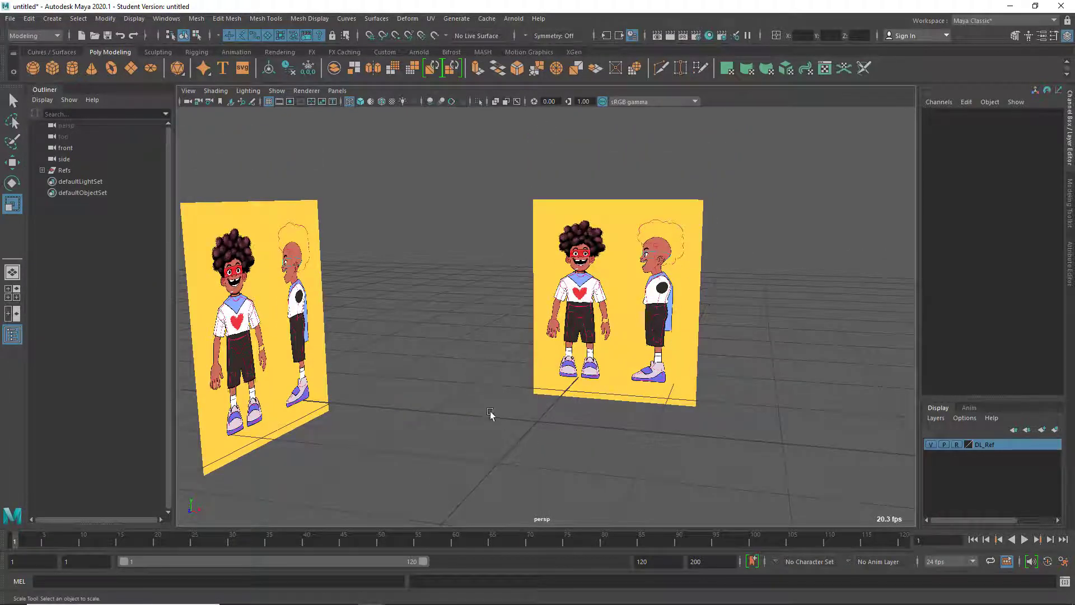
{"action": "left_click", "coordinate": [189, 92]}
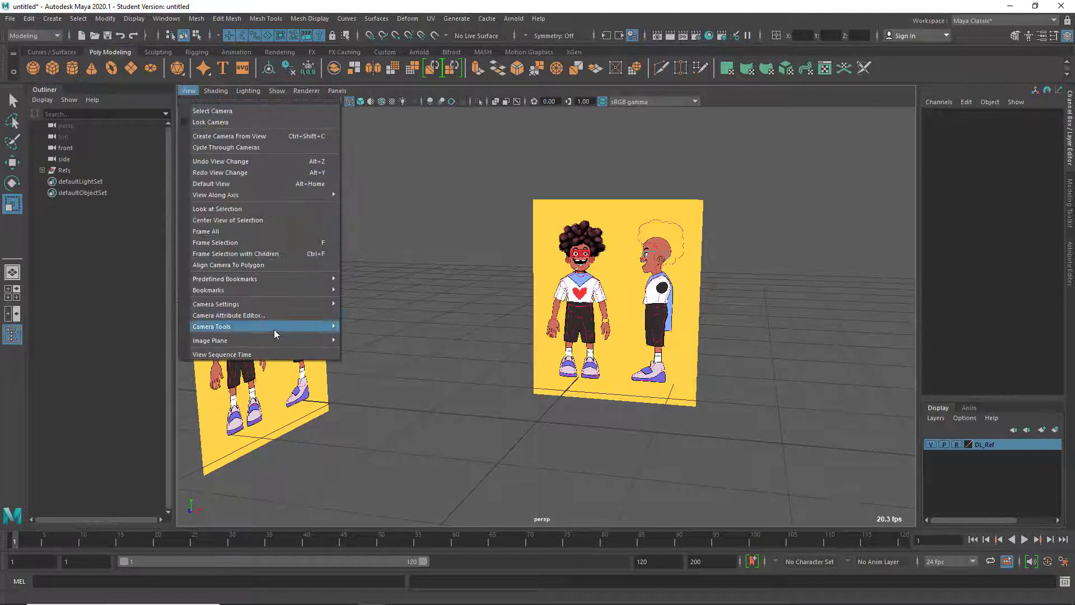
{"action": "left_click", "coordinate": [594, 454]}
- Import super duper.jpg from F:\Google Drive\0_AULAS\SENAC\CG_II\Preparacao_Aula\Aula_05_v02\Super as an image plane in the front view
{"action": "key", "text": "space"}
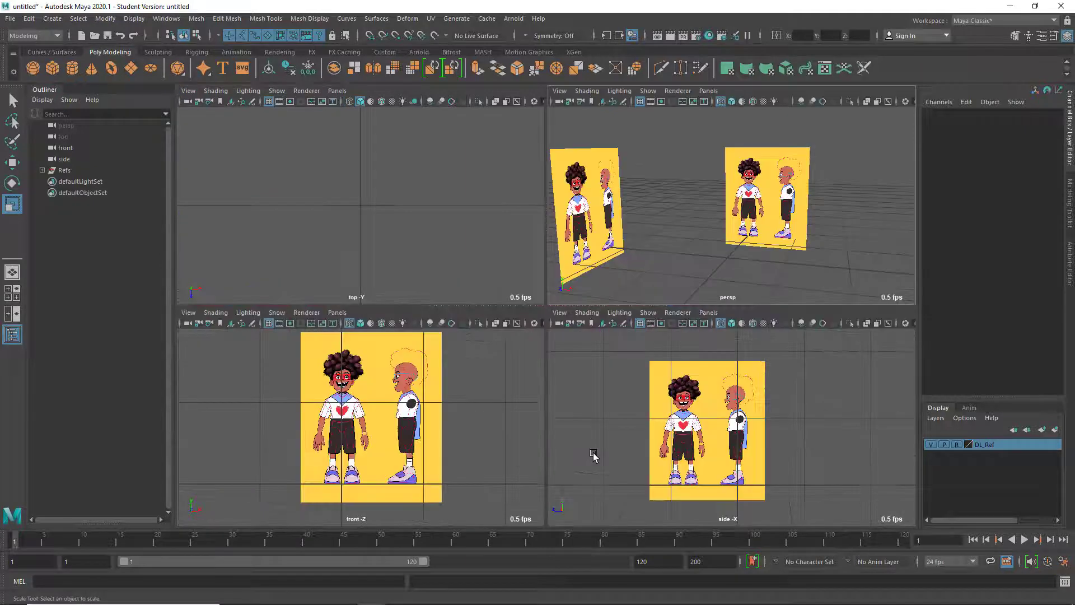
{"action": "left_click", "coordinate": [487, 329]}
{"action": "key", "text": "space"}
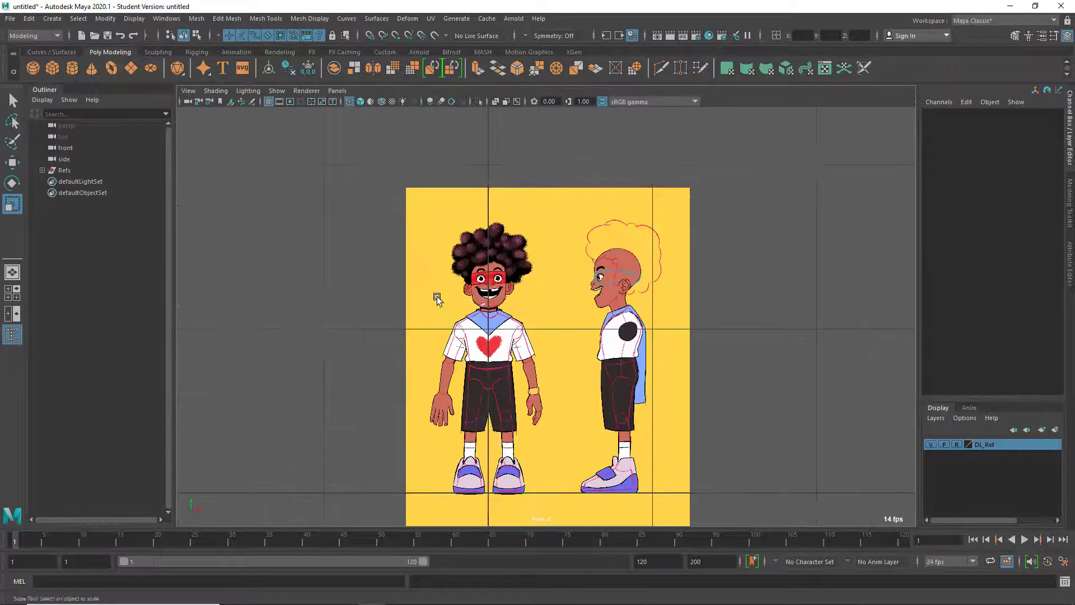
{"action": "left_click", "coordinate": [220, 90]}
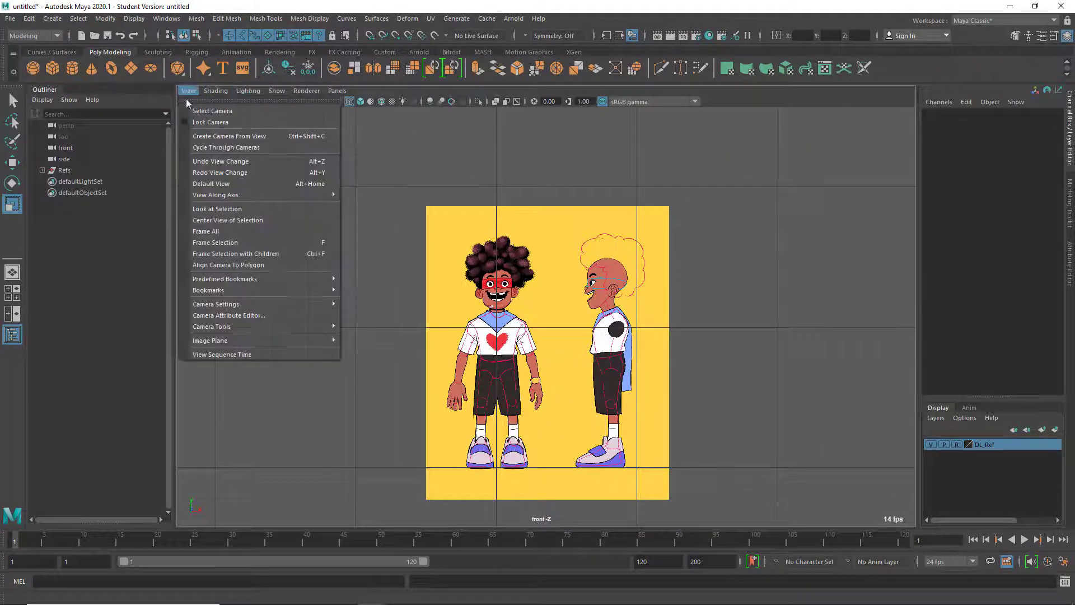
{"action": "mouse_move", "coordinate": [244, 337]}
{"action": "left_click", "coordinate": [382, 339]}
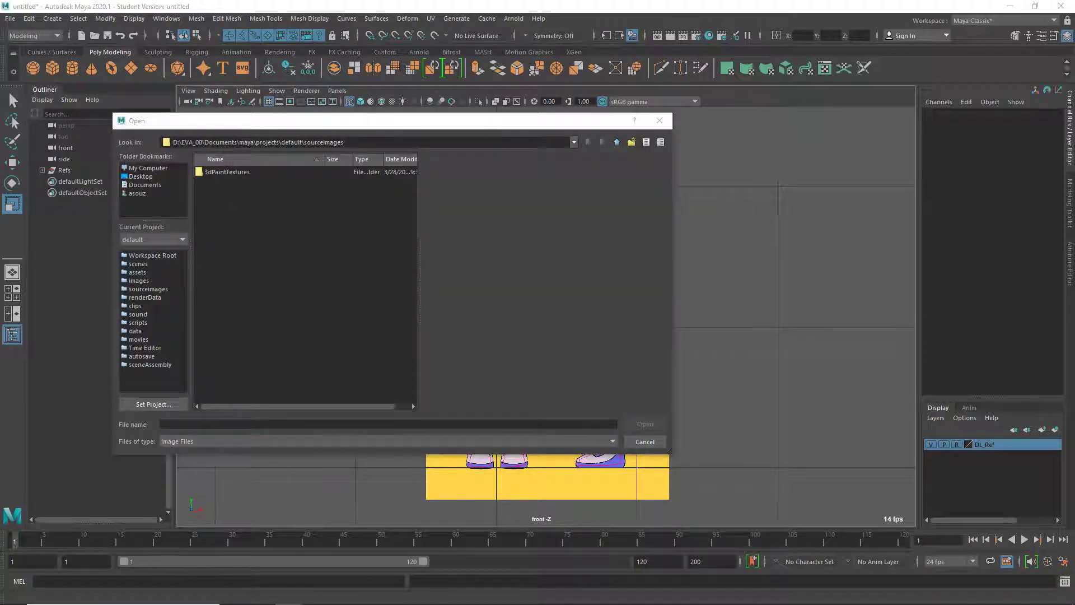
{"action": "left_click", "coordinate": [489, 147]}
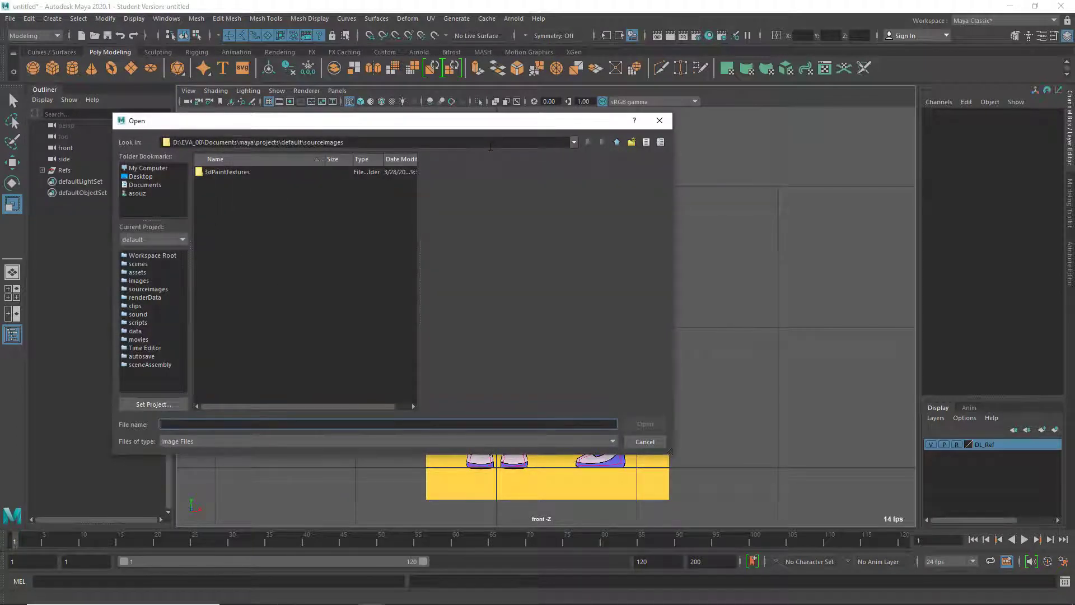
{"action": "key", "text": "ctrl+a"}
{"action": "type", "text": "F:\\Google Drive\\0_AULAS\\SENAC\\CG_II\\Preparacao_Aula\\Aula_05_v02\\Super"}
{"action": "key", "text": "Return"}
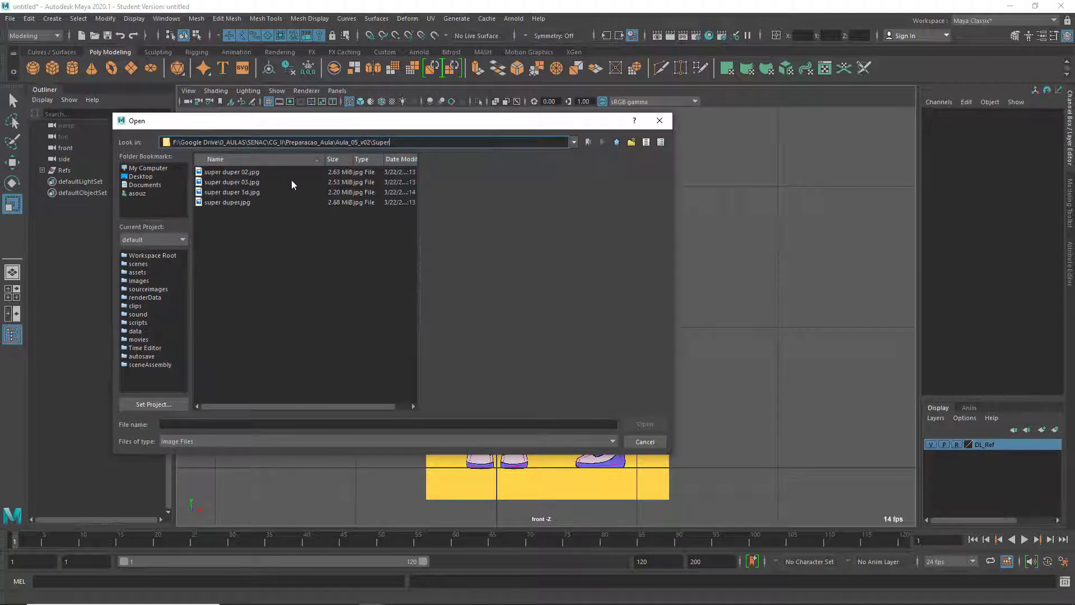
{"action": "left_click", "coordinate": [257, 202]}
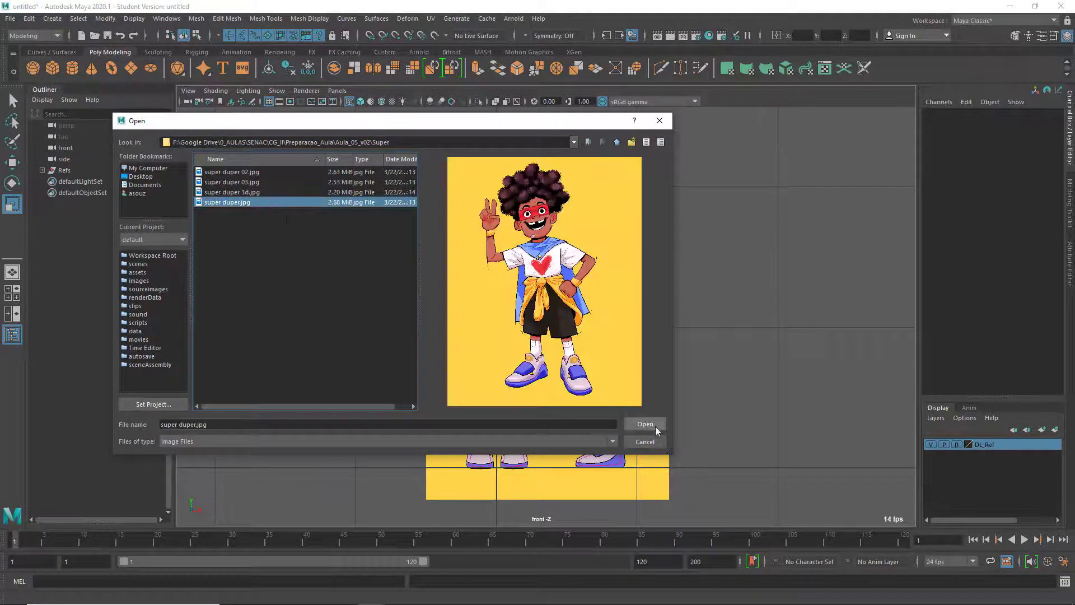
{"action": "left_click", "coordinate": [645, 424]}
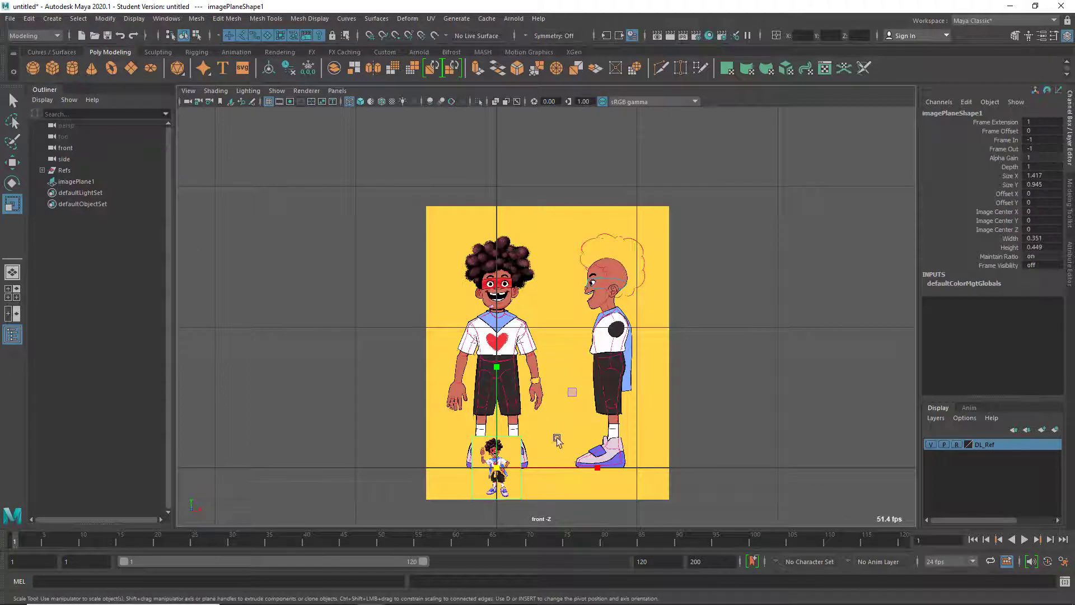
- Scale the new pose image plane up uniformly and raise it until its character roughly covers the front drawing
{"action": "left_click_drag", "start_coordinate": [496, 466], "coordinate": [579, 409]}
{"action": "key", "text": "w"}
{"action": "left_click_drag", "start_coordinate": [497, 417], "coordinate": [532, 333]}
{"action": "key", "text": "r"}
{"action": "key", "text": "w"}
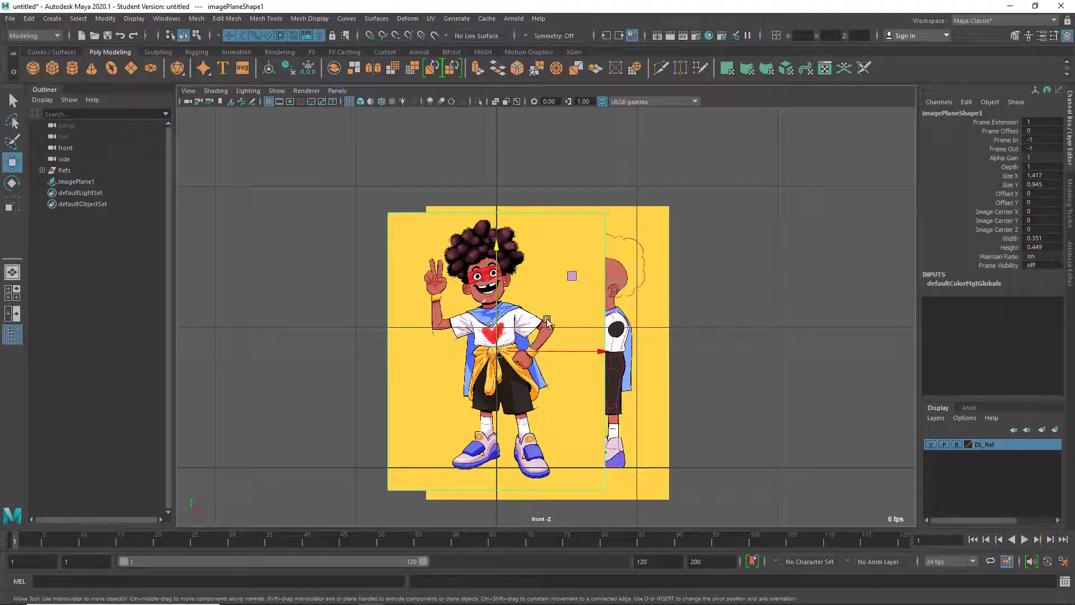
- Move the pose image plane beside the front drawing and scale it uniformly to about 3.823 to match the character's height
{"action": "left_click_drag", "start_coordinate": [496, 271], "coordinate": [536, 281]}
{"action": "key", "text": "4"}
{"action": "left_click_drag", "start_coordinate": [600, 353], "coordinate": [467, 367]}
{"action": "key", "text": "r"}
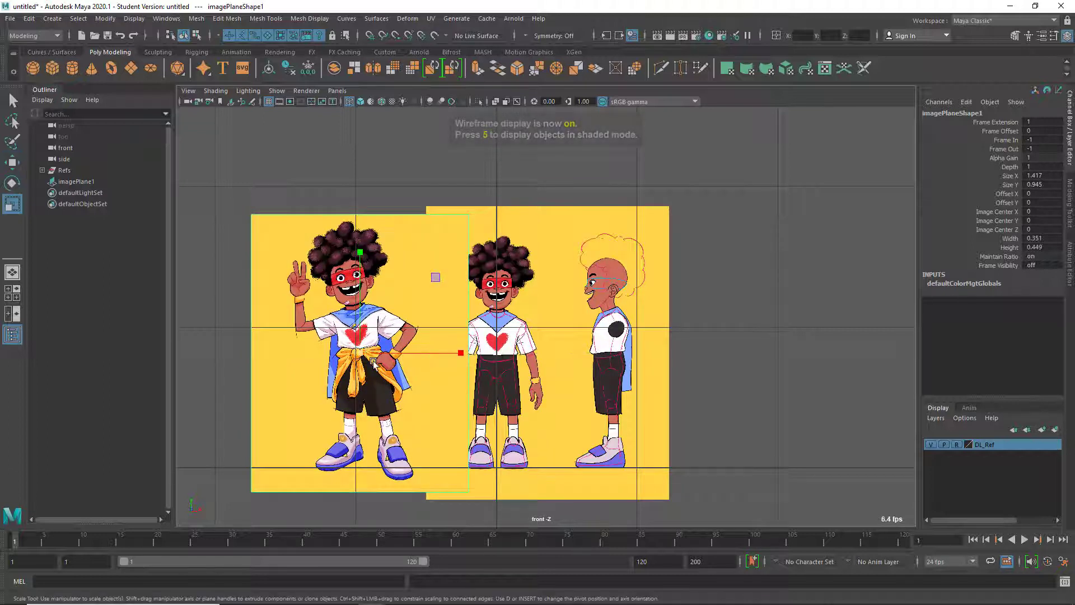
{"action": "left_click_drag", "start_coordinate": [360, 353], "coordinate": [336, 364]}
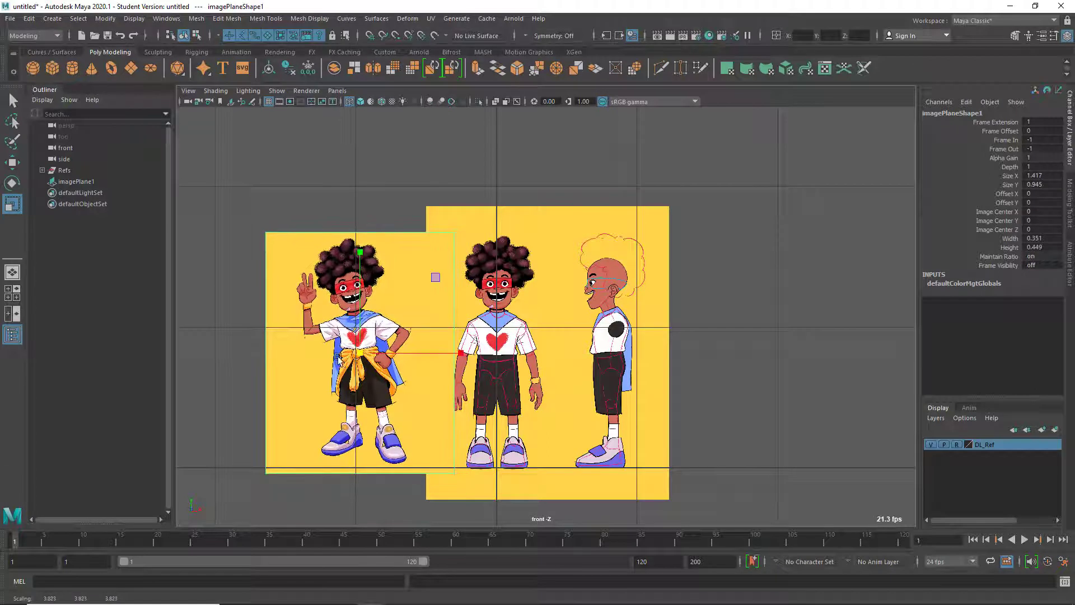
- Align the pose character's feet with the ground line and move the plane back over the front drawing, at about X 0.076, Y 0.792
{"action": "key", "text": "w"}
{"action": "left_click_drag", "start_coordinate": [359, 263], "coordinate": [360, 268]}
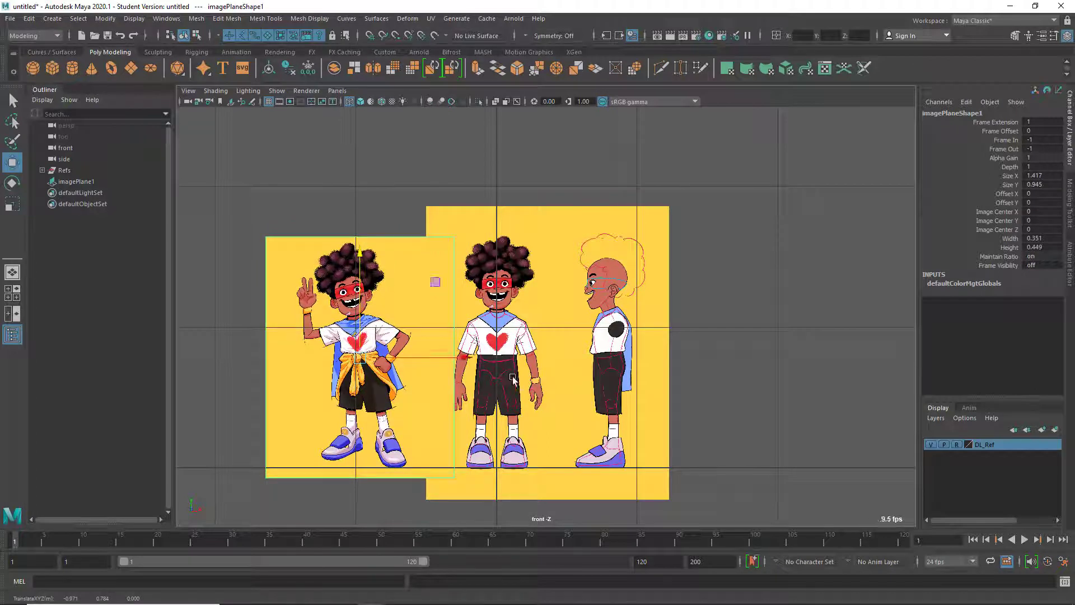
{"action": "left_click_drag", "start_coordinate": [465, 359], "coordinate": [582, 366]}
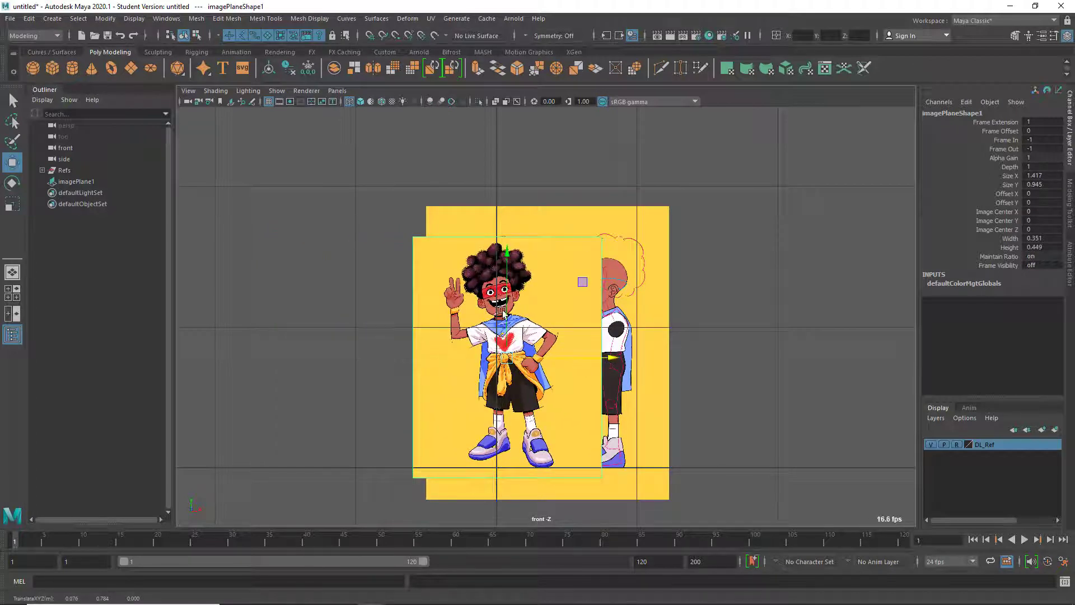
{"action": "left_click_drag", "start_coordinate": [503, 312], "coordinate": [511, 319]}
- Hide the DL_Ref layer and push the pose image plane back to about Z -1.071 in the perspective view
{"action": "key", "text": "space"}
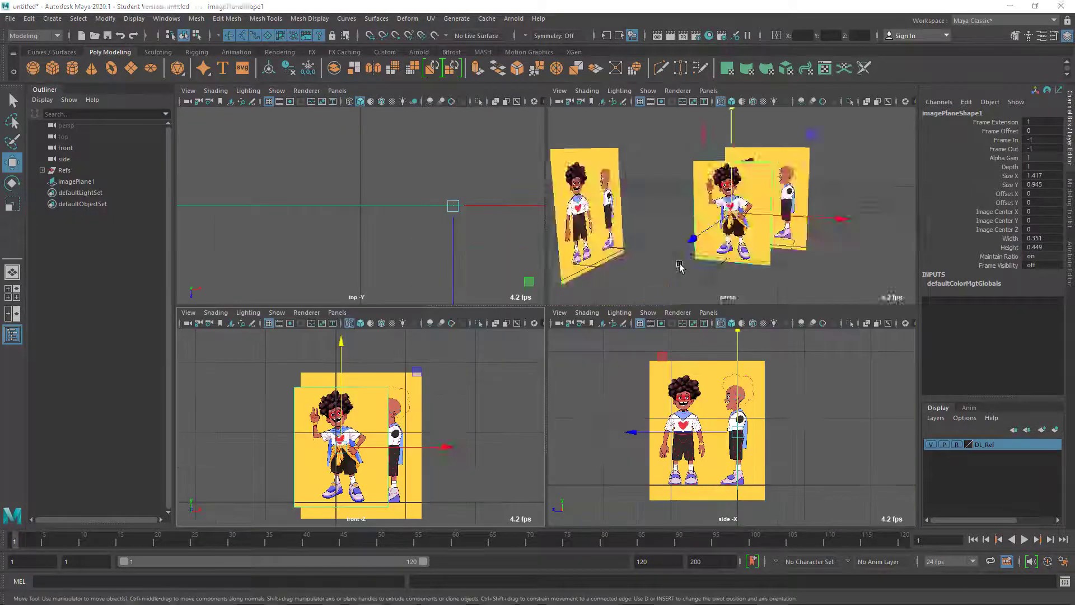
{"action": "key", "text": "space"}
{"action": "left_click_drag", "start_coordinate": [680, 266], "coordinate": [529, 340], "text": "alt"}
{"action": "scroll", "coordinate": [524, 342], "scroll_direction": "up", "scroll_amount": 3}
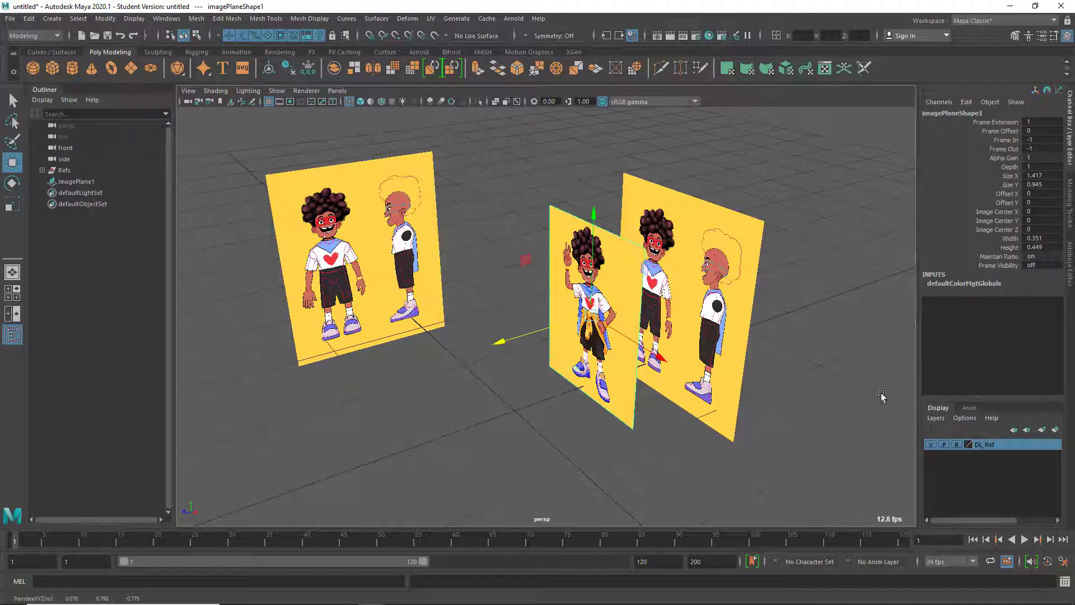
{"action": "left_click", "coordinate": [931, 444]}
{"action": "left_click_drag", "start_coordinate": [811, 409], "coordinate": [499, 412], "text": "alt"}
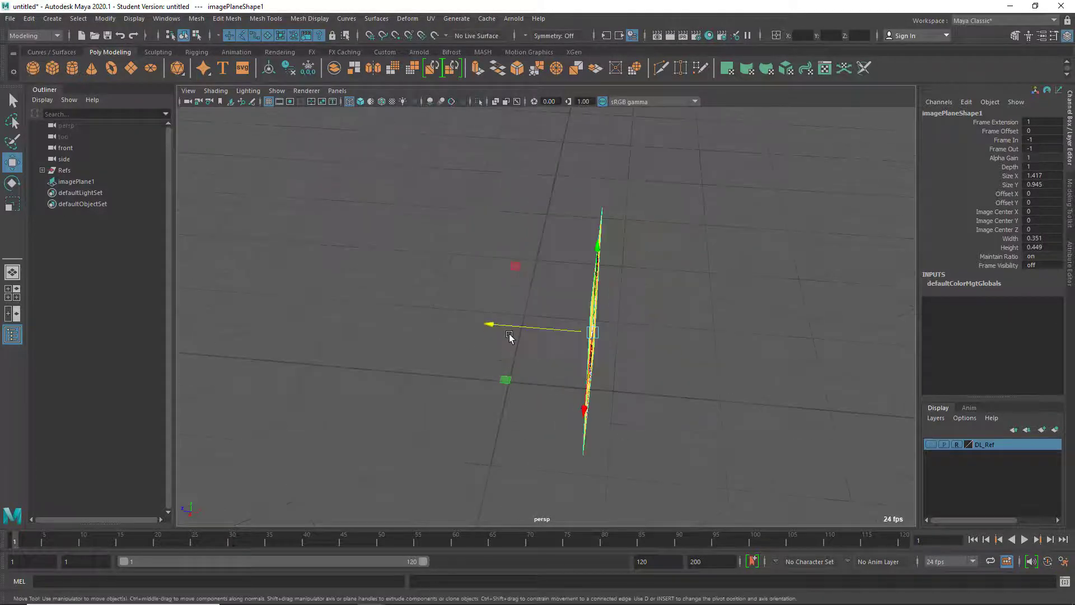
{"action": "left_click_drag", "start_coordinate": [509, 341], "coordinate": [599, 409]}
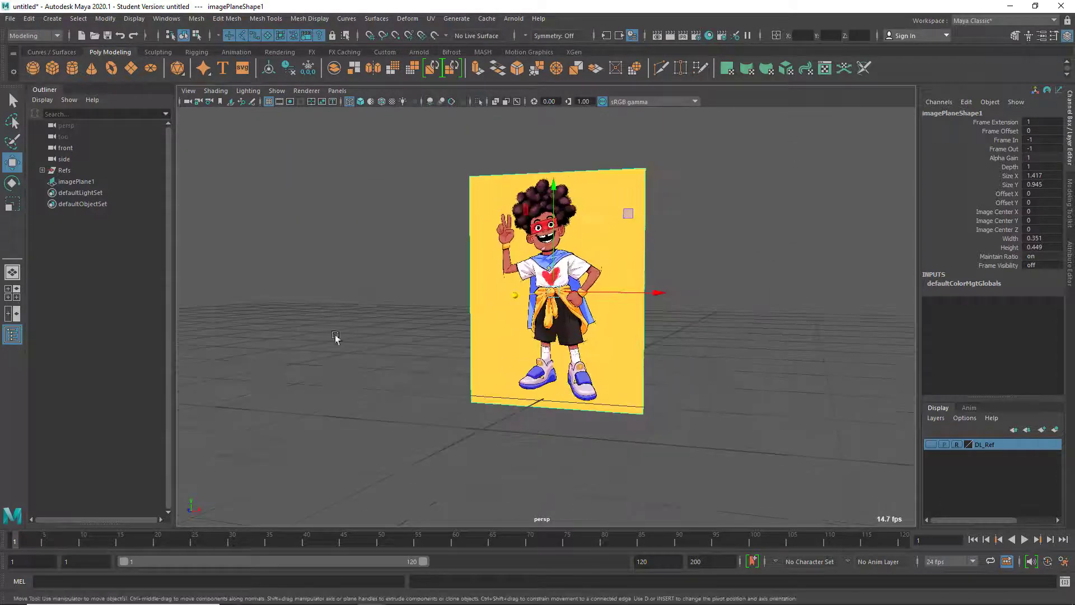
- Rename imagePlane1 as Ref_Pose and deselect it
{"action": "double_click", "coordinate": [78, 181]}
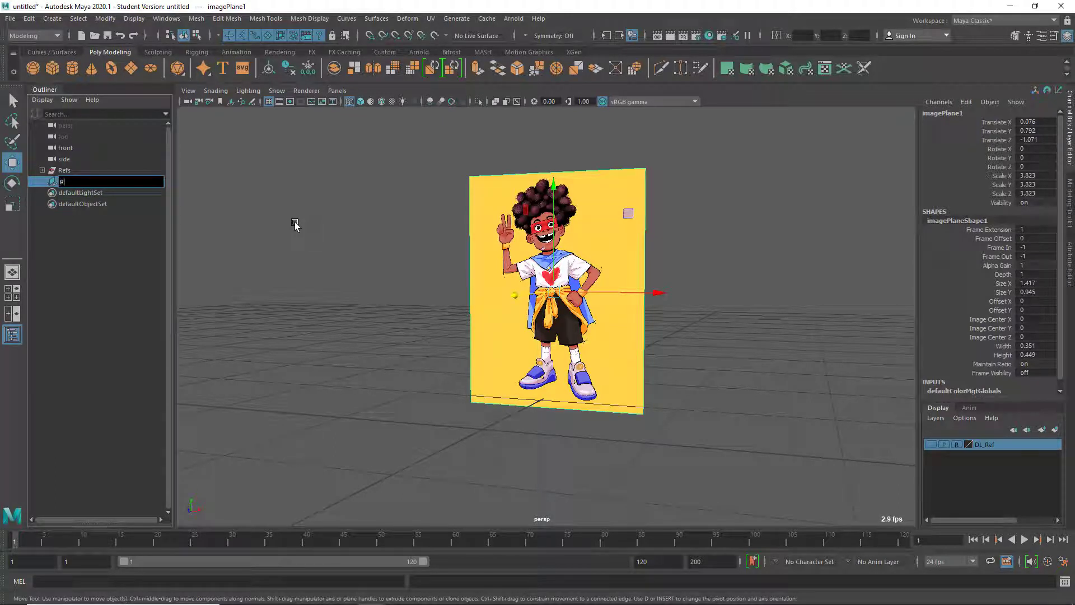
{"action": "type", "text": "Ref_Pose"}
{"action": "key", "text": "Return"}
{"action": "left_click", "coordinate": [355, 256]}
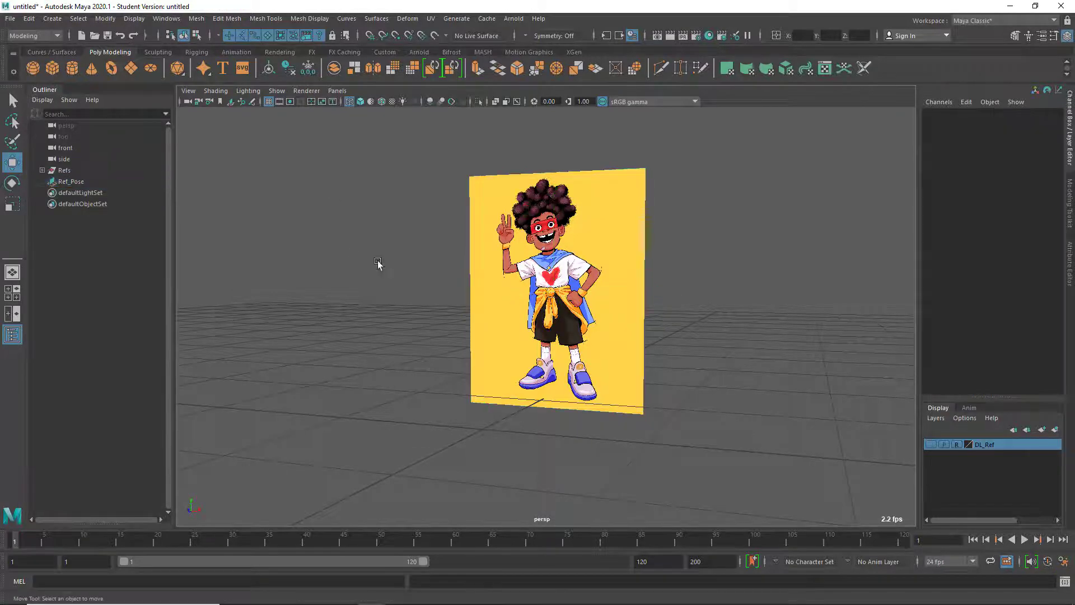
- Shift Ref_Pose back to about Z -1.082 and centre it on the vertical axis in the front view, at about X 0.028
{"action": "left_click_drag", "start_coordinate": [464, 379], "coordinate": [666, 334], "text": "alt"}
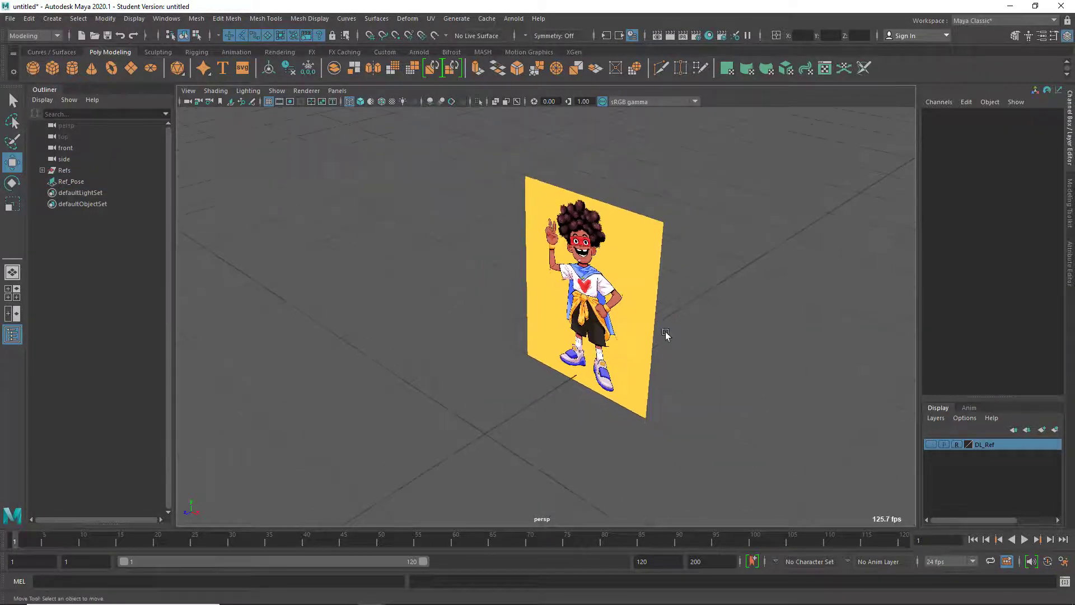
{"action": "left_click", "coordinate": [578, 347]}
{"action": "mouse_move", "coordinate": [509, 338]}
{"action": "left_mouse_down", "text": "alt"}
{"action": "mouse_move", "coordinate": [533, 366]}
{"action": "mouse_move", "coordinate": [517, 327]}
{"action": "left_mouse_up", "text": "alt"}
{"action": "key", "text": "space"}
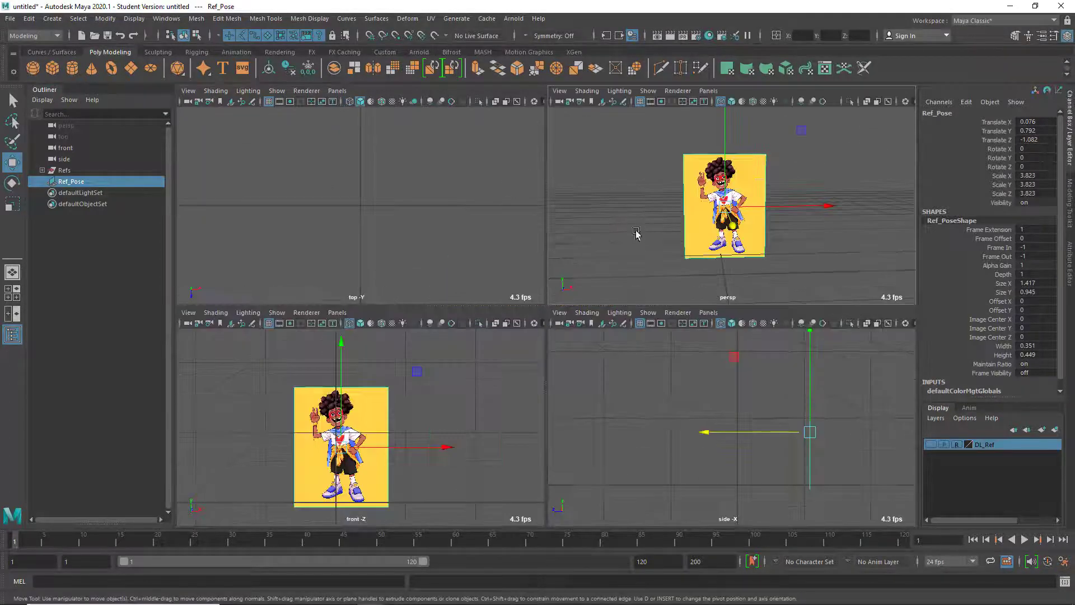
{"action": "key", "text": "space"}
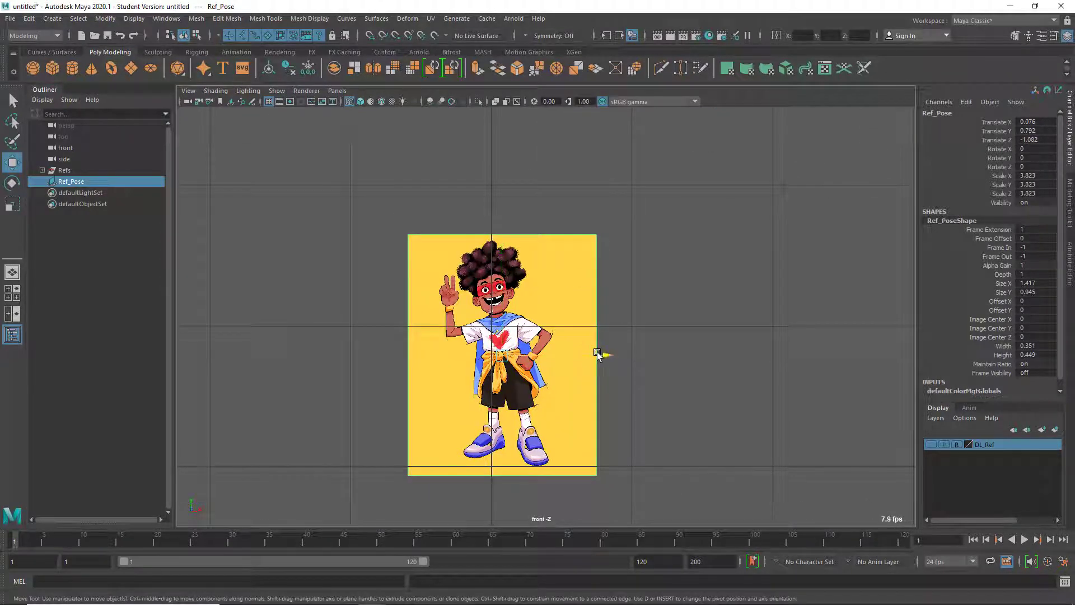
{"action": "left_click_drag", "start_coordinate": [597, 352], "coordinate": [590, 351]}
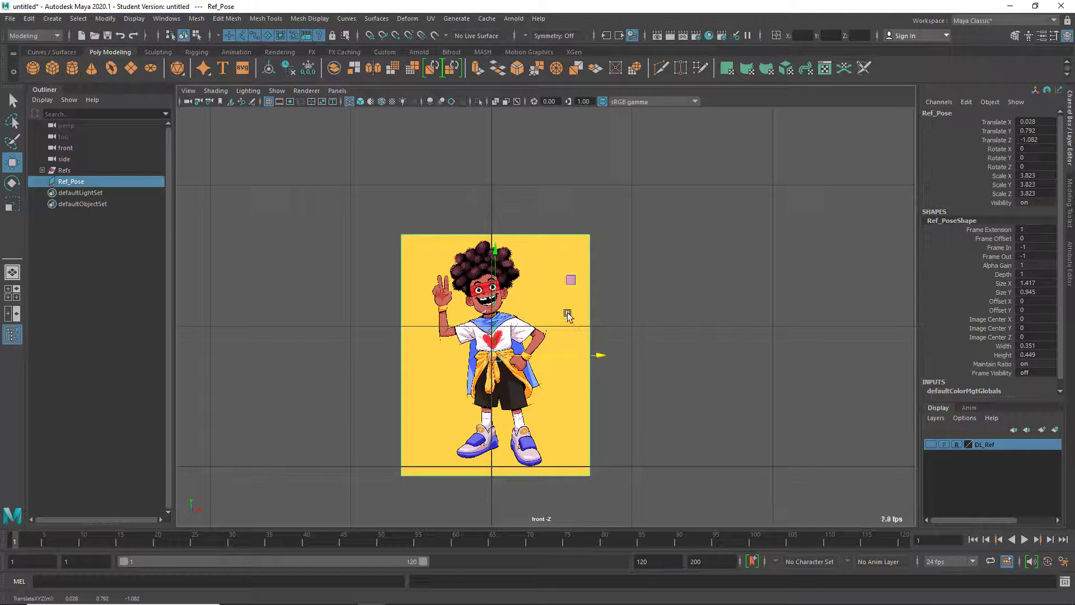
- Parent Ref_Pose under the Refs group
{"action": "middle_click_drag", "start_coordinate": [540, 372], "coordinate": [600, 331], "text": "alt"}
{"action": "right_click_drag", "start_coordinate": [600, 331], "coordinate": [625, 390], "text": "alt"}
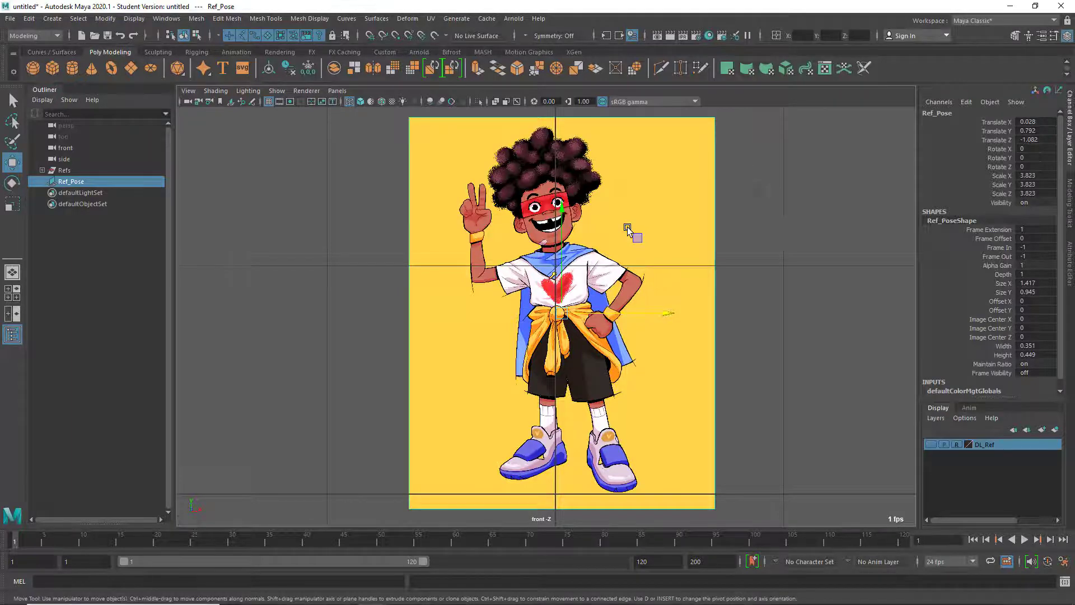
{"action": "key", "text": "space"}
{"action": "key", "text": "space"}
{"action": "left_click_drag", "start_coordinate": [611, 364], "coordinate": [509, 336], "text": "alt"}
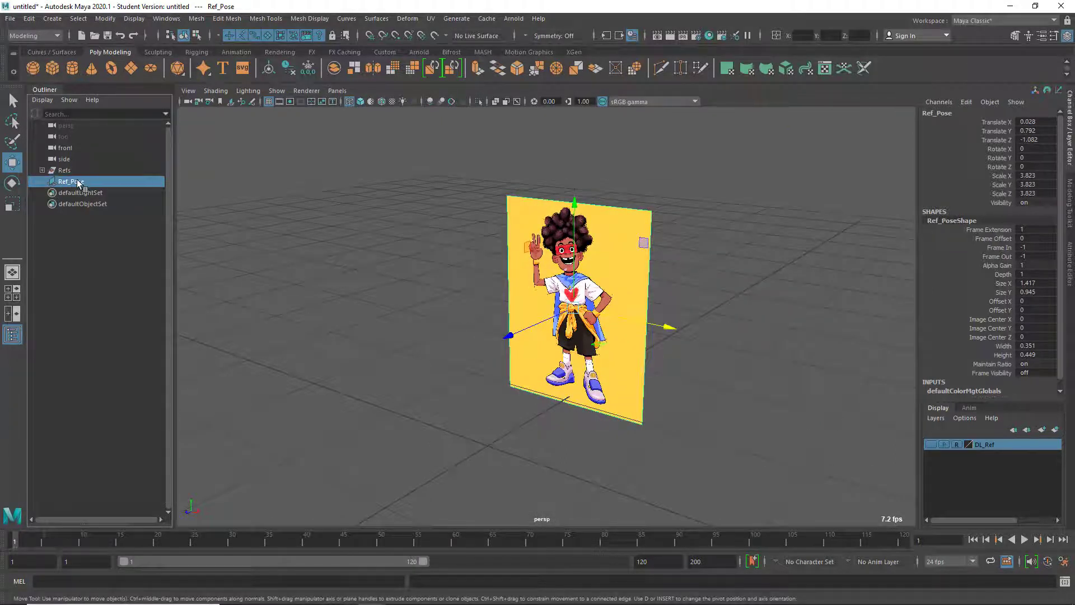
{"action": "middle_click_drag", "start_coordinate": [85, 183], "coordinate": [99, 171]}
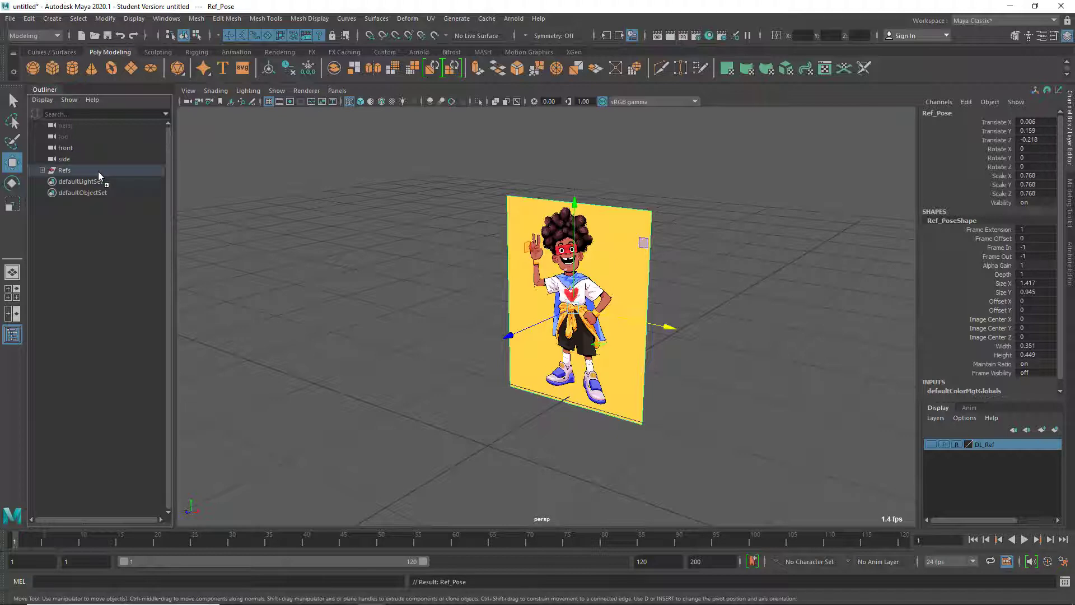
- Show the DL_Ref layer and push the Ref_Pose plane back along Z to about -0.358, behind the front reference
{"action": "left_click", "coordinate": [92, 171]}
{"action": "left_click", "coordinate": [354, 352]}
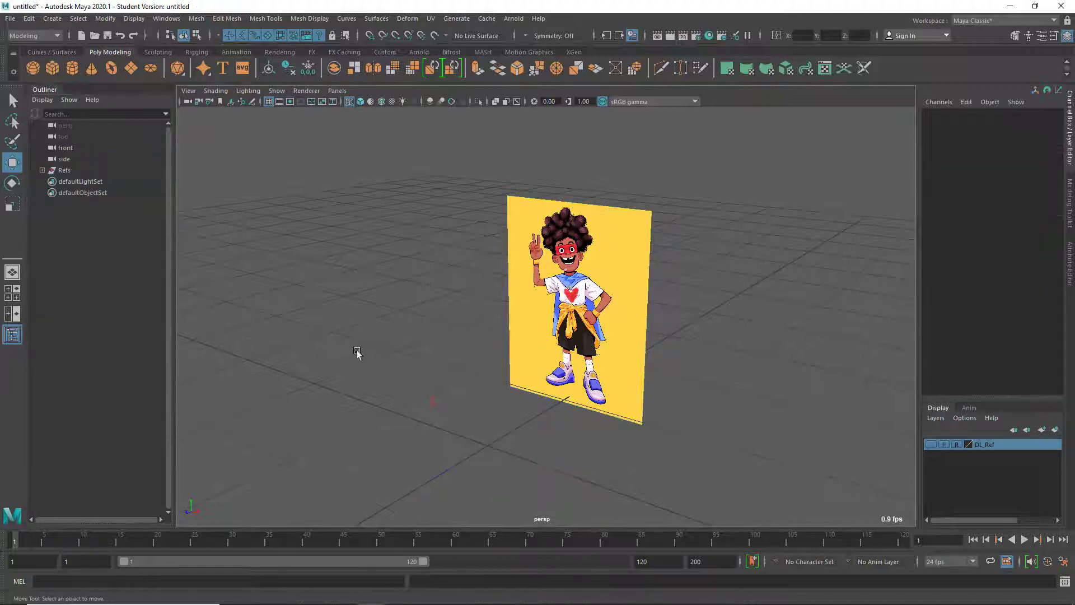
{"action": "left_click", "coordinate": [623, 314]}
{"action": "left_click", "coordinate": [931, 444]}
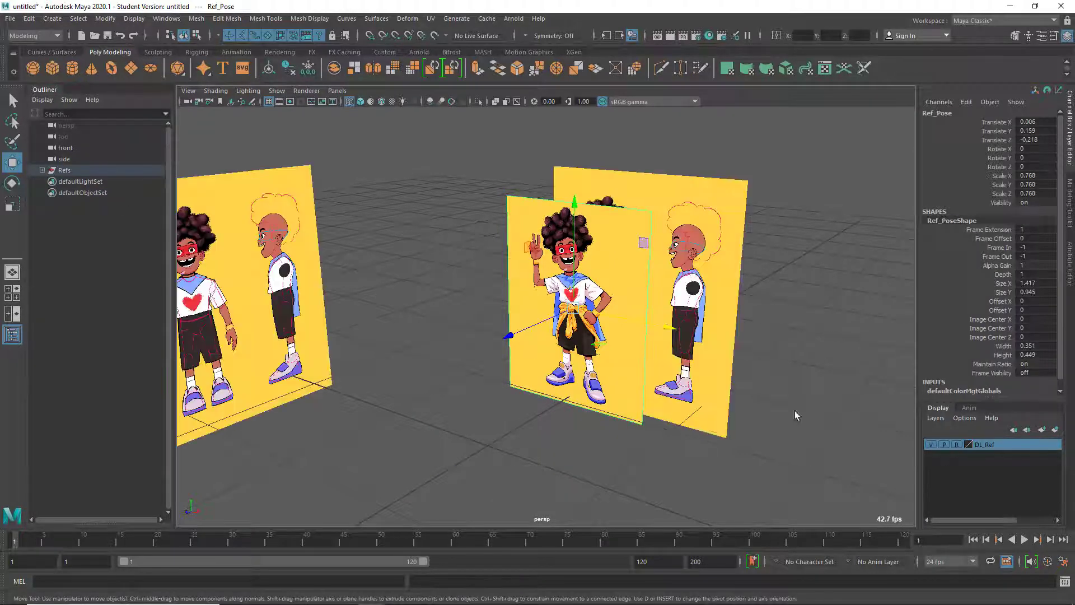
{"action": "mouse_move", "coordinate": [503, 330]}
{"action": "left_mouse_down"}
{"action": "mouse_move", "coordinate": [428, 374]}
{"action": "mouse_move", "coordinate": [507, 311]}
{"action": "mouse_move", "coordinate": [485, 324]}
{"action": "left_mouse_up"}
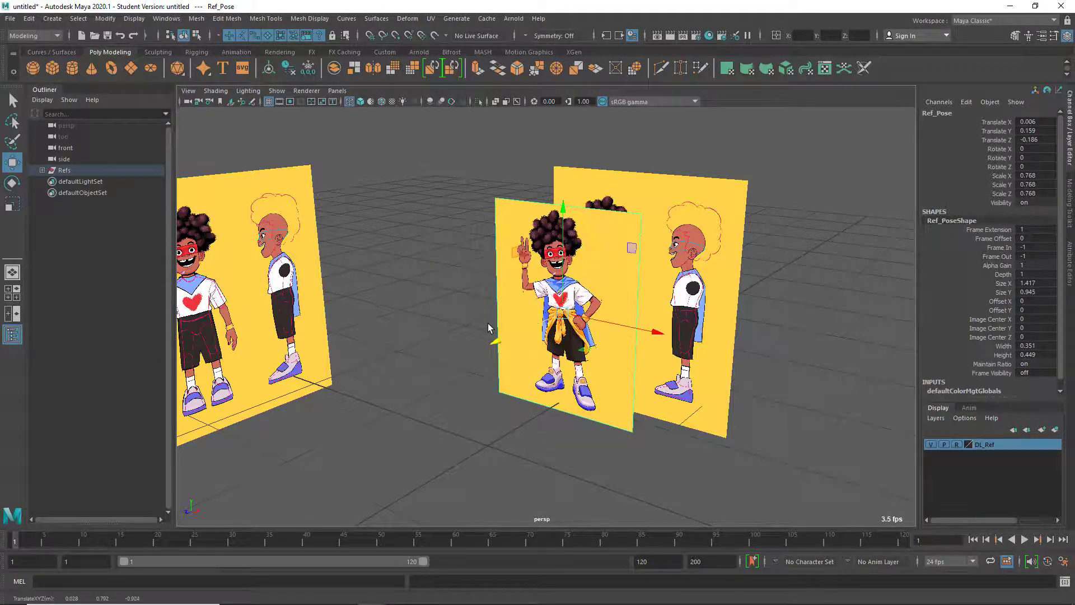
{"action": "key", "text": "space"}
{"action": "key", "text": "space"}
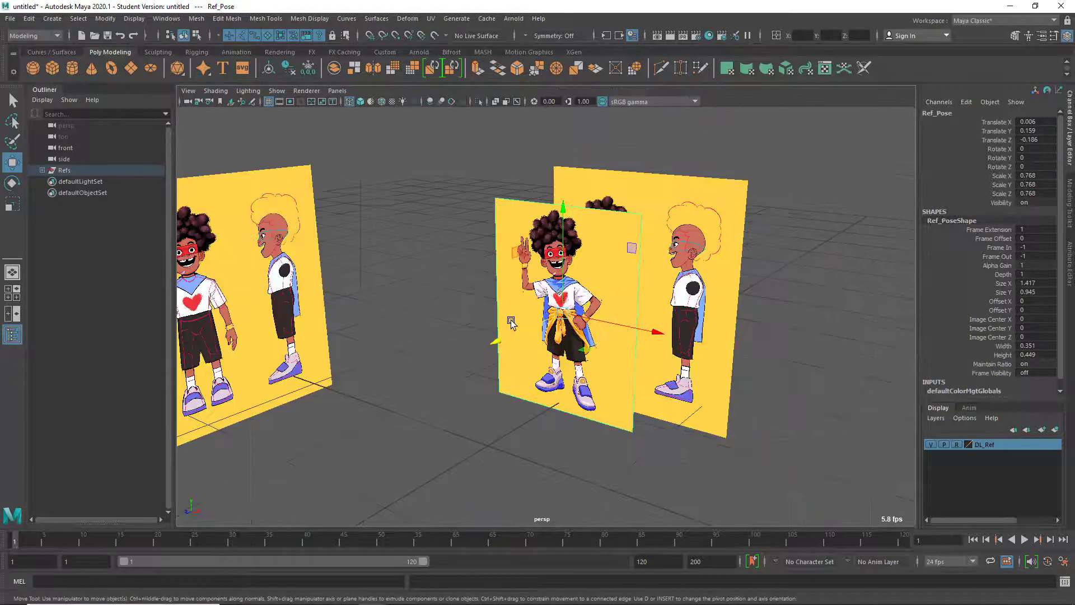
{"action": "left_click", "coordinate": [931, 445]}
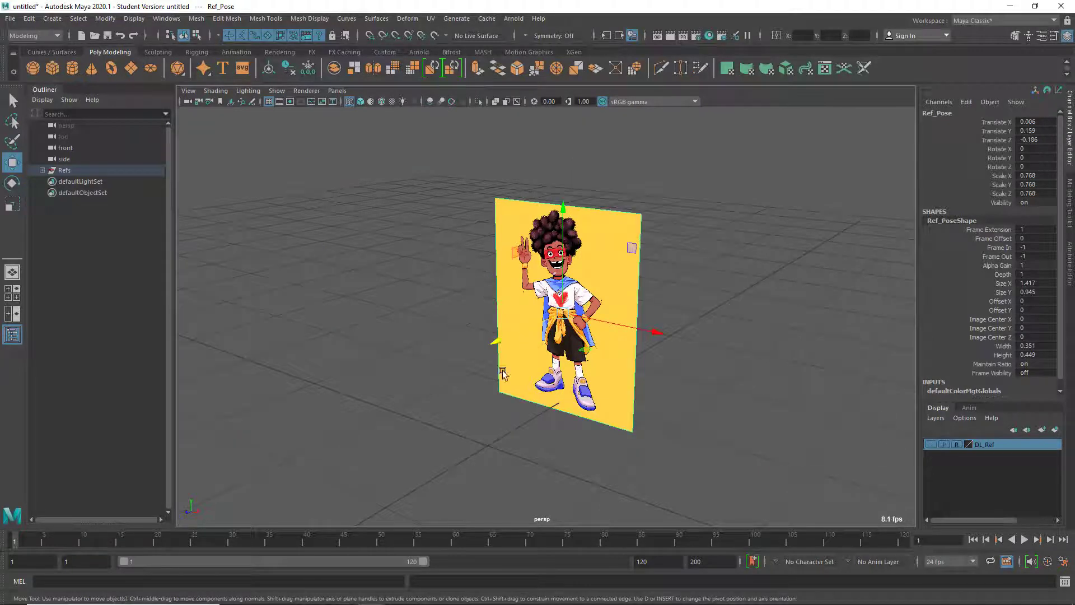
{"action": "left_click", "coordinate": [930, 444]}
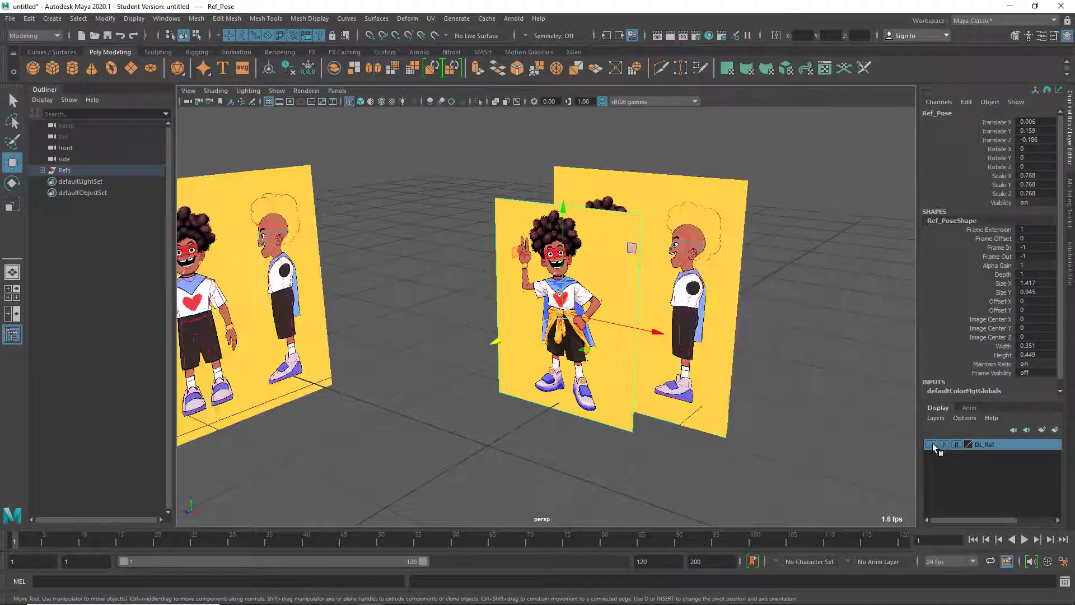
{"action": "left_click_drag", "start_coordinate": [496, 344], "coordinate": [595, 343]}
- Compare Ref_Pose with the front reference in the front view by toggling the DL_Ref layer's visibility, leaving the layer hidden
{"action": "key", "text": "space"}
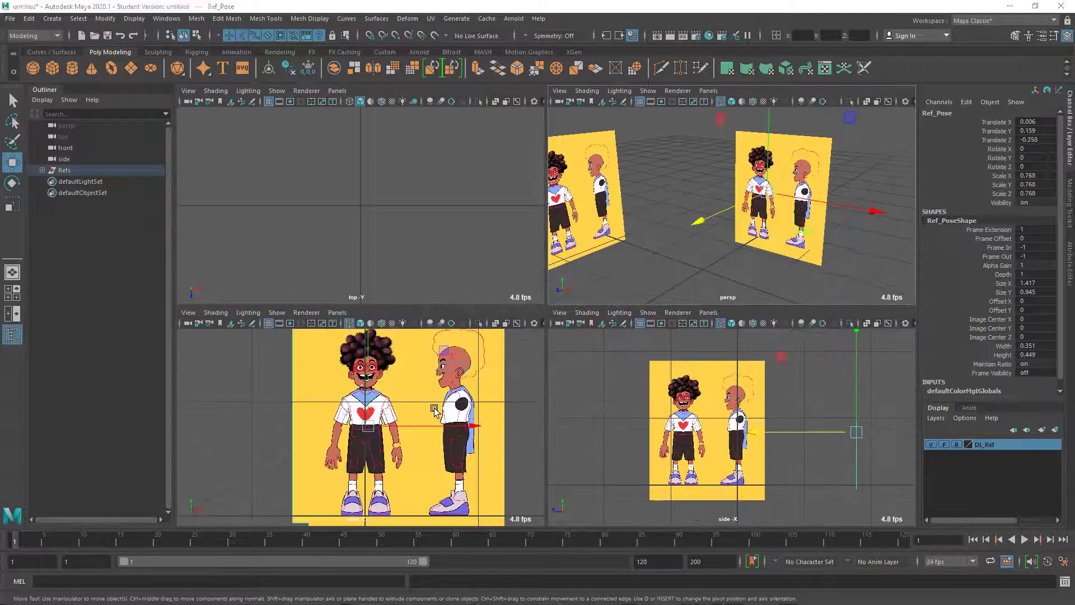
{"action": "key", "text": "space"}
{"action": "left_click", "coordinate": [933, 444]}
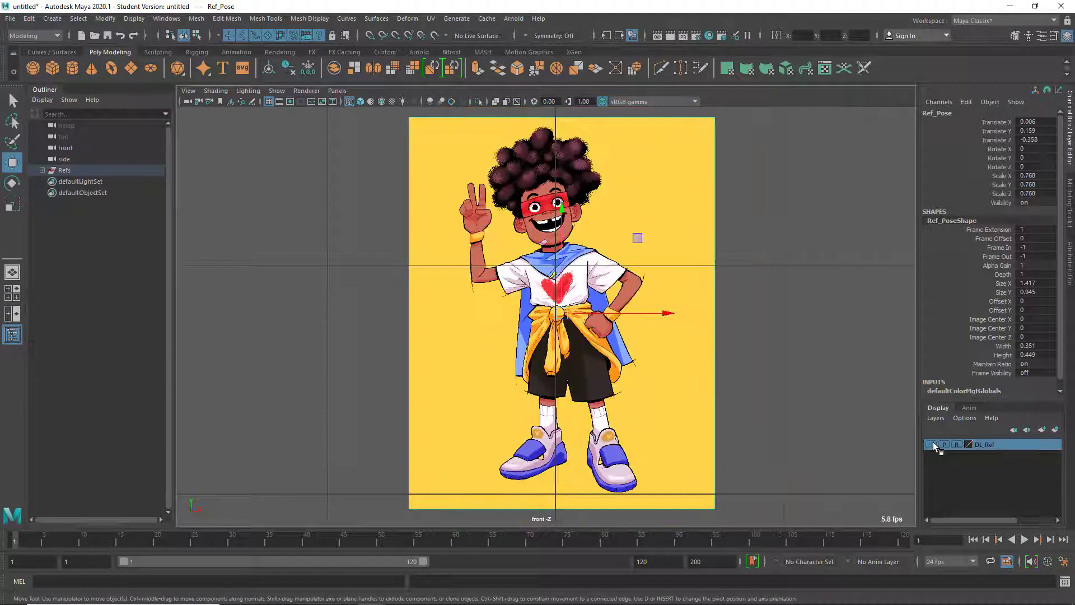
{"action": "scroll", "coordinate": [668, 299], "scroll_direction": "up", "scroll_amount": 3}
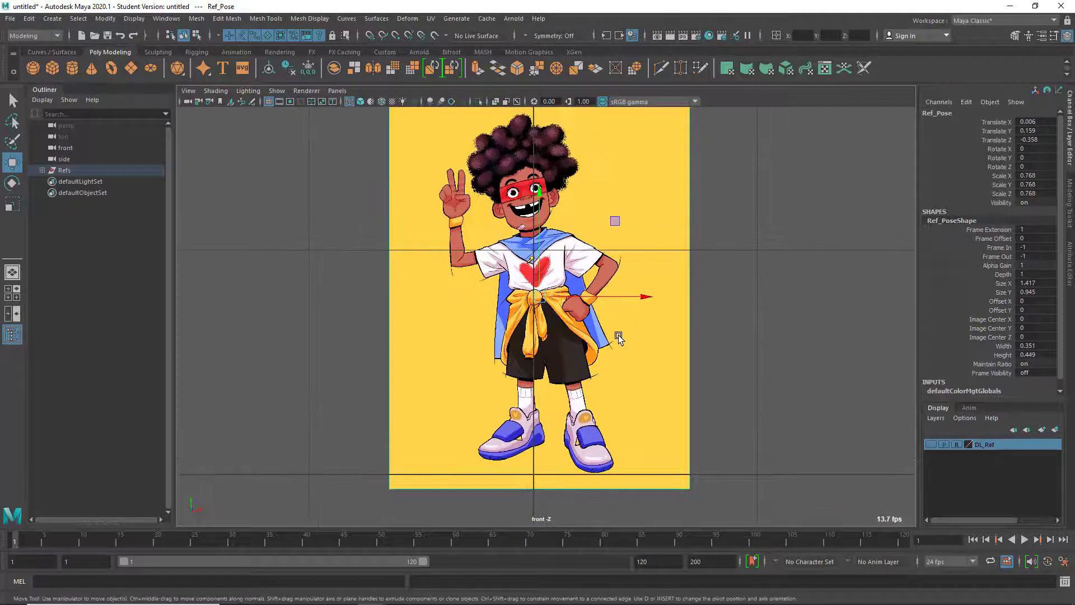
{"action": "middle_click_drag", "start_coordinate": [618, 335], "coordinate": [565, 358], "text": "alt"}
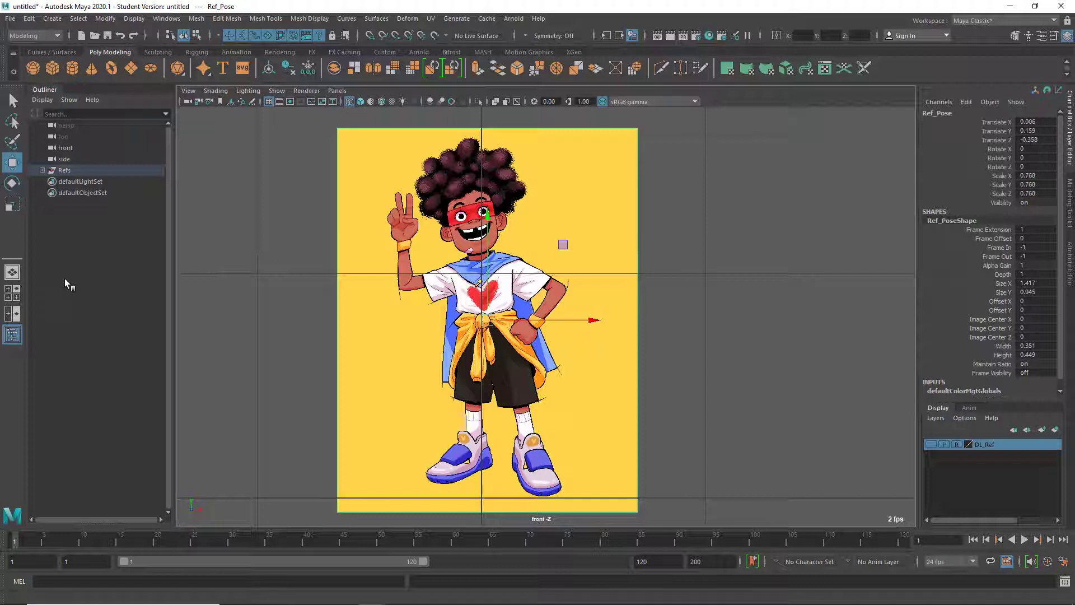
{"action": "left_click", "coordinate": [933, 444]}
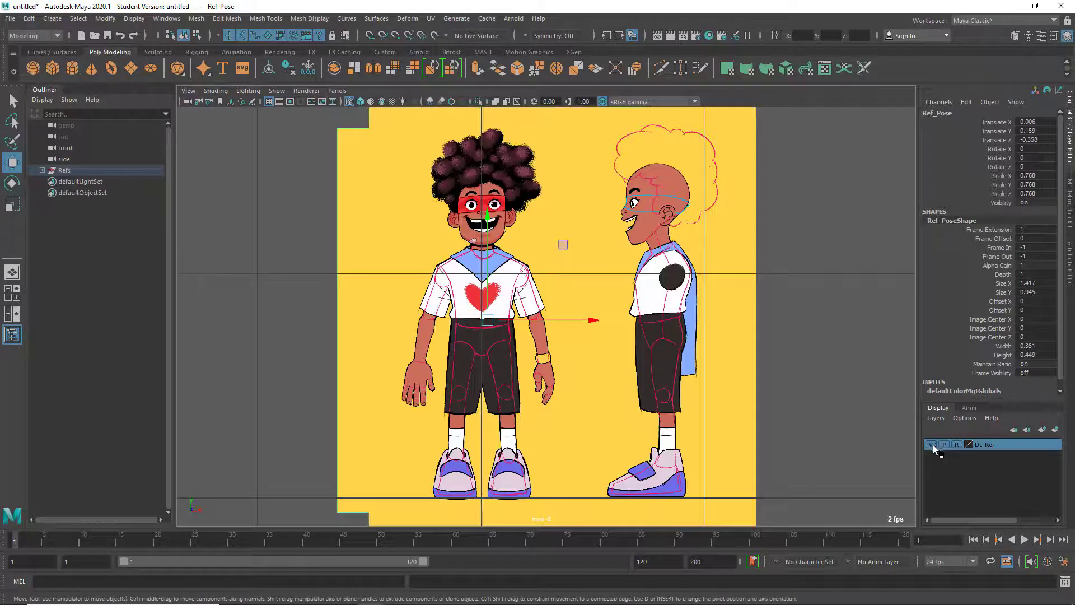
{"action": "left_click", "coordinate": [933, 445]}
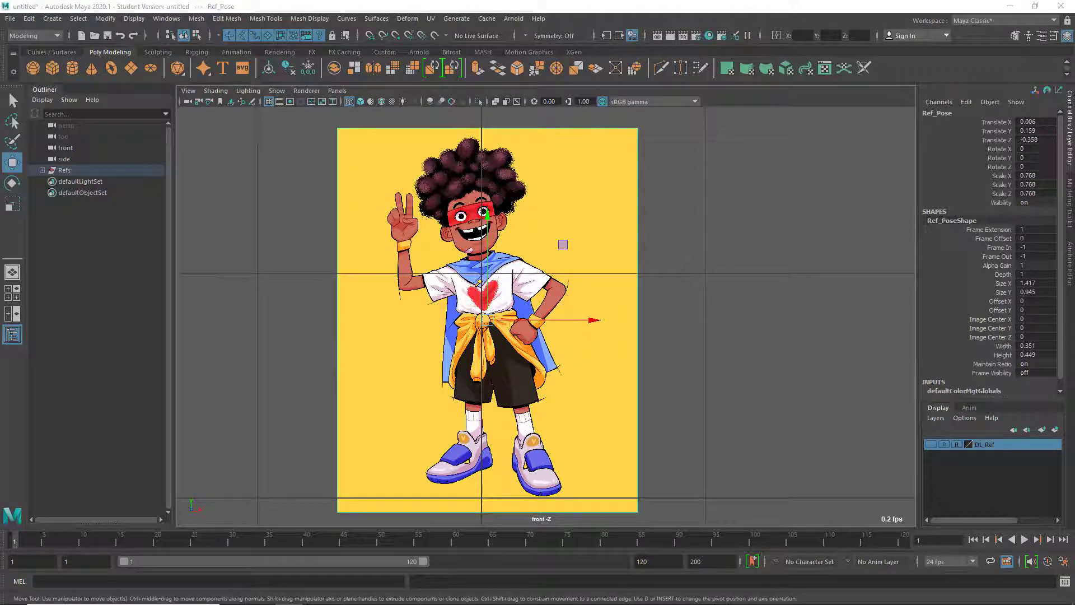
- Switch to the Anatomy for Sculptors PDF in Adobe Acrobat and fit a whole page in the view
{"action": "key", "text": "alt+Tab"}
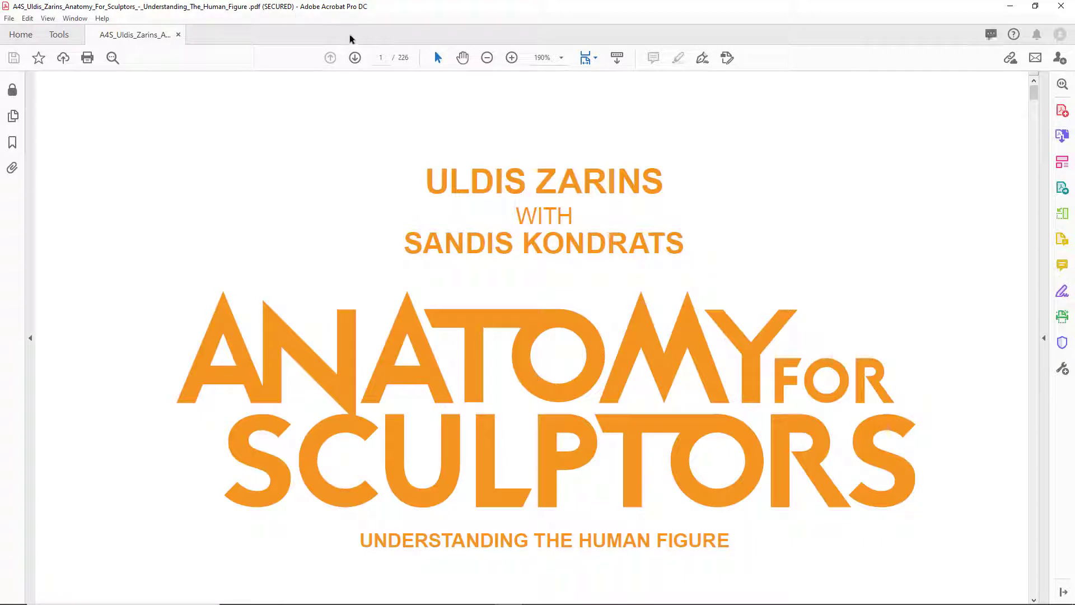
{"action": "scroll", "coordinate": [627, 240], "scroll_direction": "down", "scroll_amount": 3}
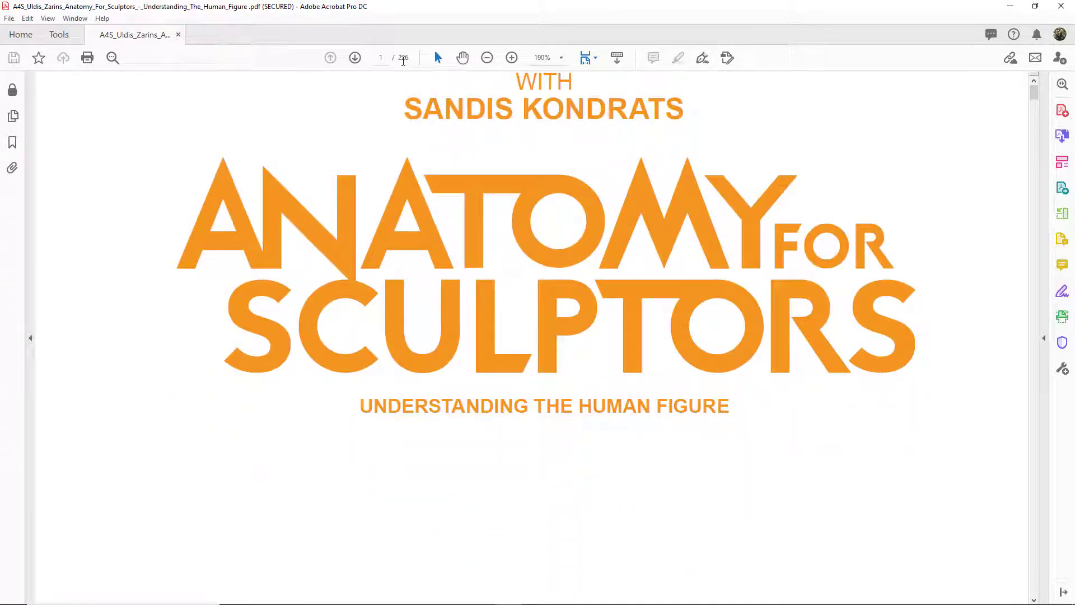
{"action": "left_click", "coordinate": [487, 58]}
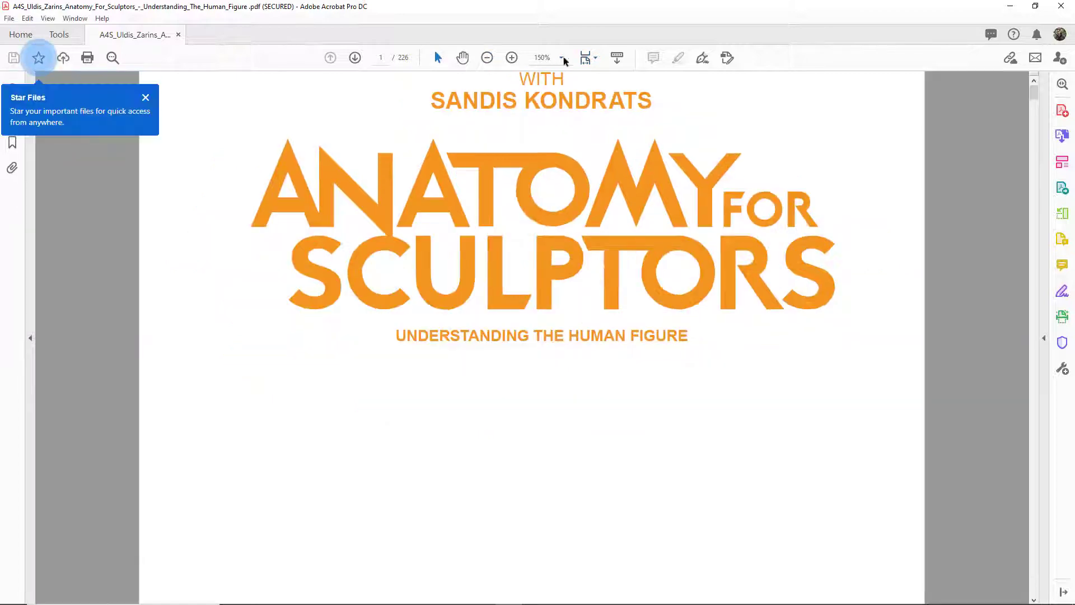
{"action": "left_click", "coordinate": [589, 58]}
{"action": "left_click", "coordinate": [613, 93]}
- Browse the anatomy book from its table of contents through the male and female body shapes to the contrapposto page
{"action": "scroll", "coordinate": [684, 193], "scroll_direction": "down", "scroll_amount": 1}
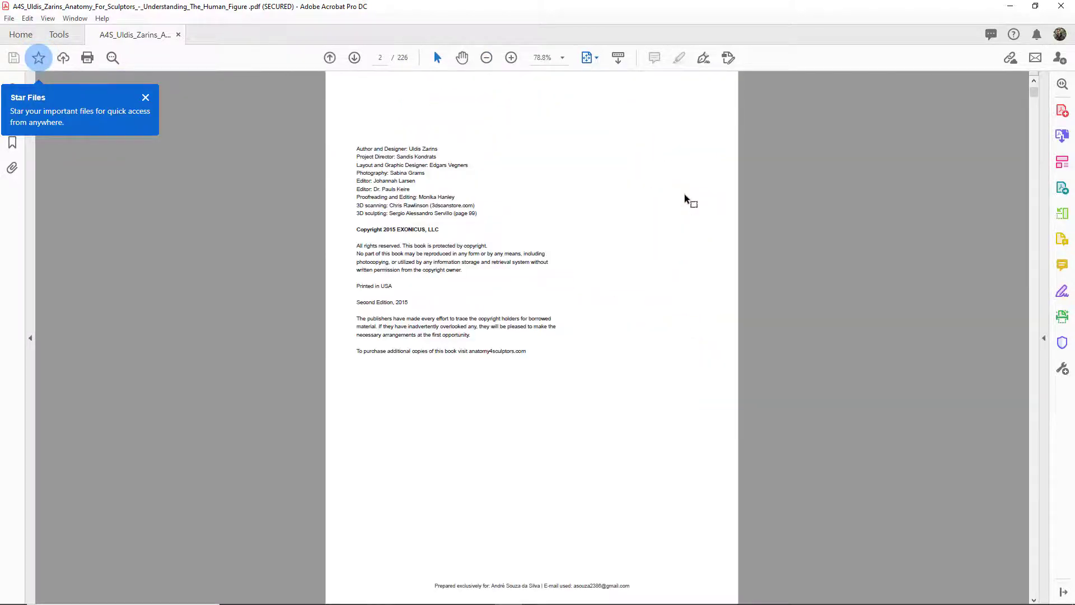
{"action": "scroll", "coordinate": [684, 194], "scroll_direction": "down", "scroll_amount": 2}
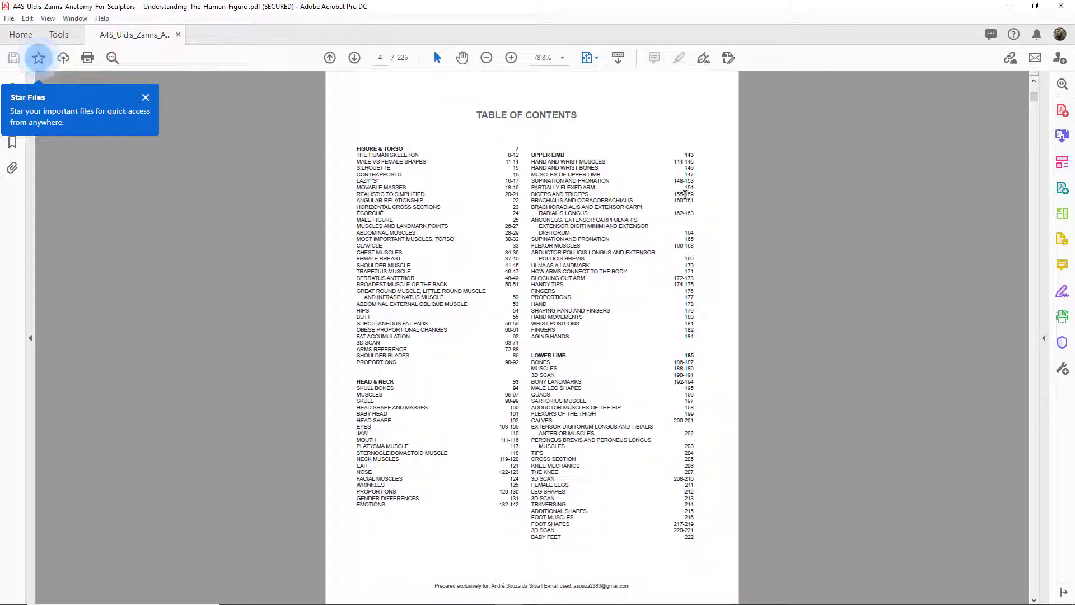
{"action": "scroll", "coordinate": [684, 194], "scroll_direction": "down", "scroll_amount": 1}
{"action": "scroll", "coordinate": [684, 194], "scroll_direction": "down", "scroll_amount": 1}
{"action": "scroll", "coordinate": [684, 194], "scroll_direction": "down", "scroll_amount": 1}
{"action": "scroll", "coordinate": [684, 195], "scroll_direction": "up", "scroll_amount": 1}
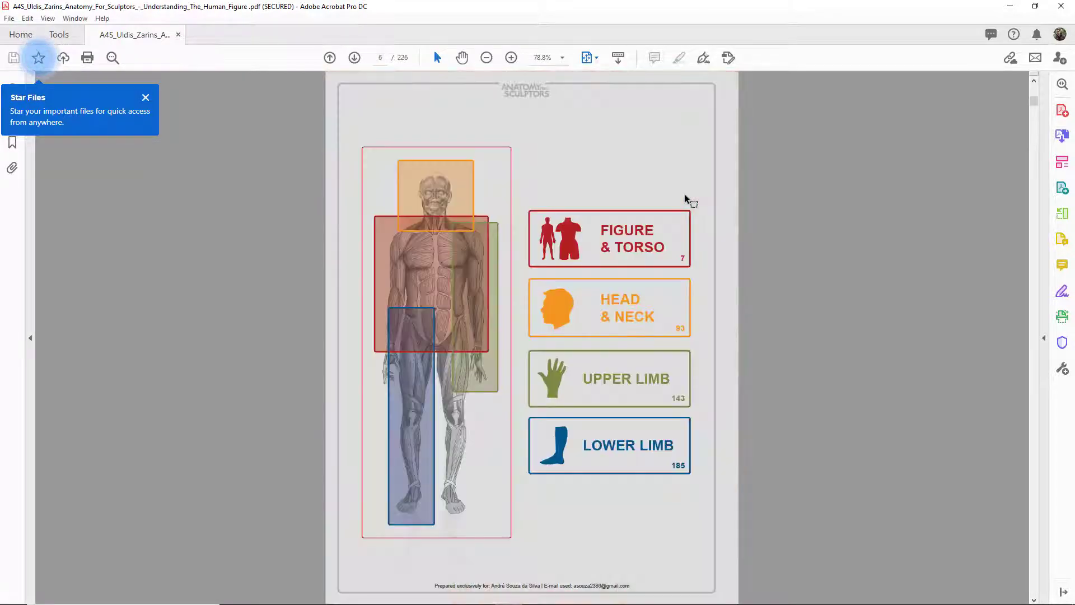
{"action": "scroll", "coordinate": [684, 194], "scroll_direction": "down", "scroll_amount": 1}
{"action": "scroll", "coordinate": [684, 194], "scroll_direction": "down", "scroll_amount": 6}
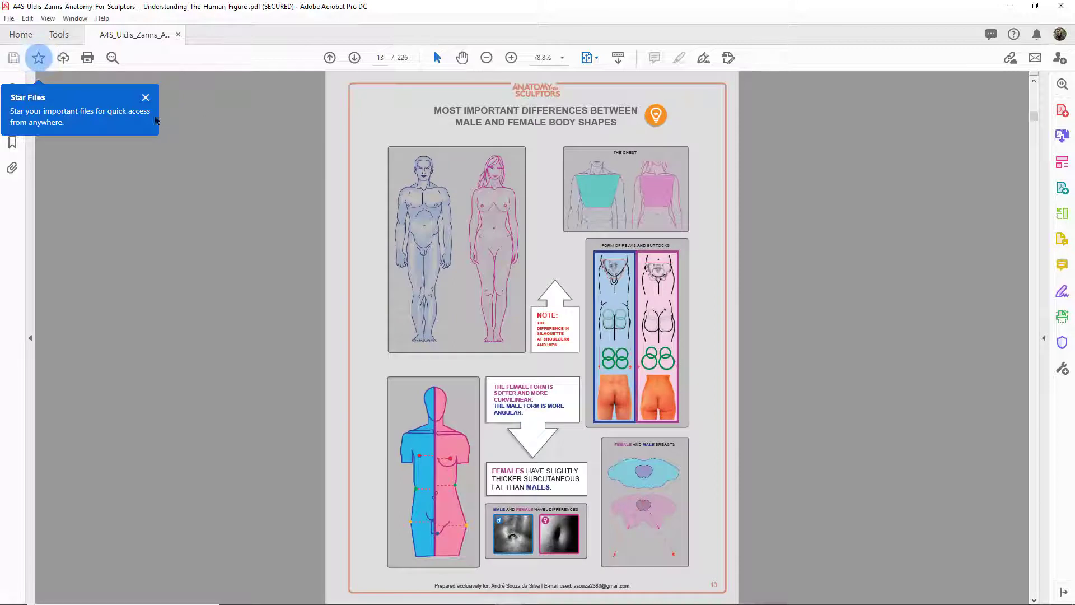
{"action": "left_click", "coordinate": [146, 98]}
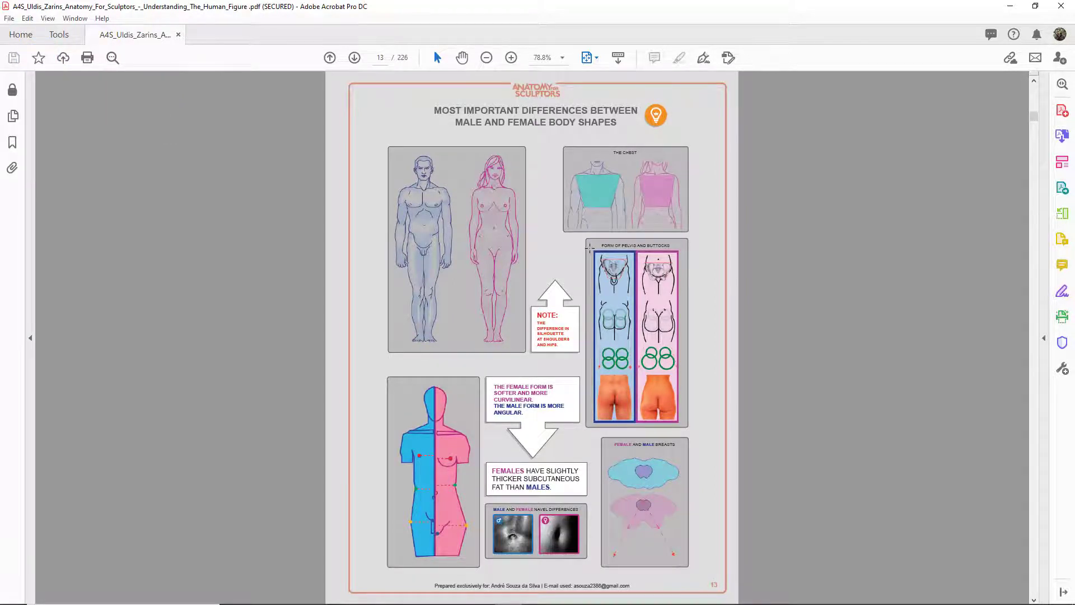
{"action": "scroll", "coordinate": [590, 246], "scroll_direction": "down", "scroll_amount": 2}
{"action": "scroll", "coordinate": [594, 279], "scroll_direction": "down", "scroll_amount": 3}
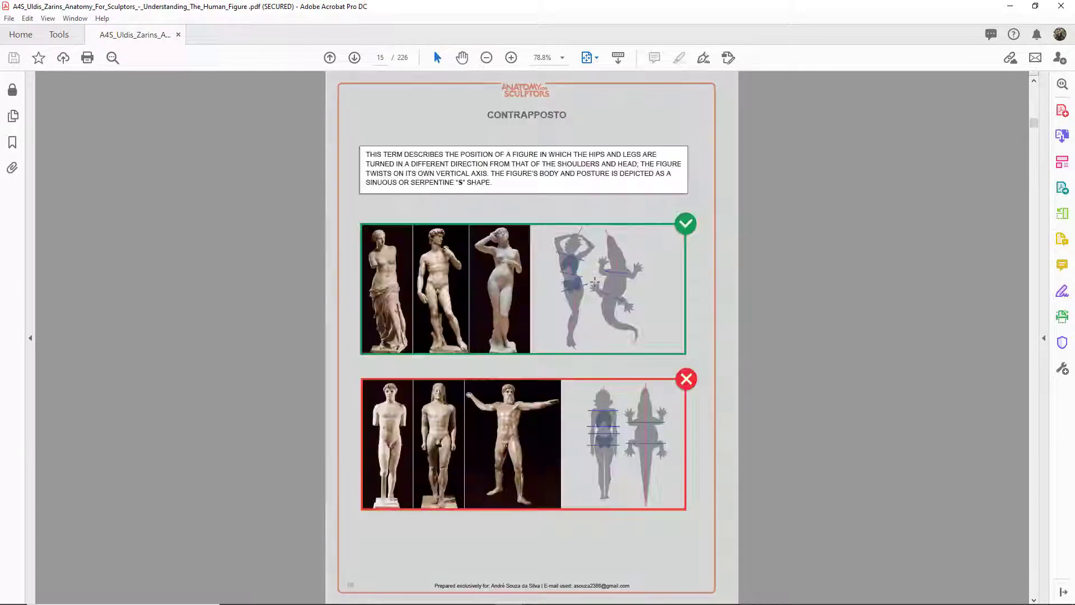
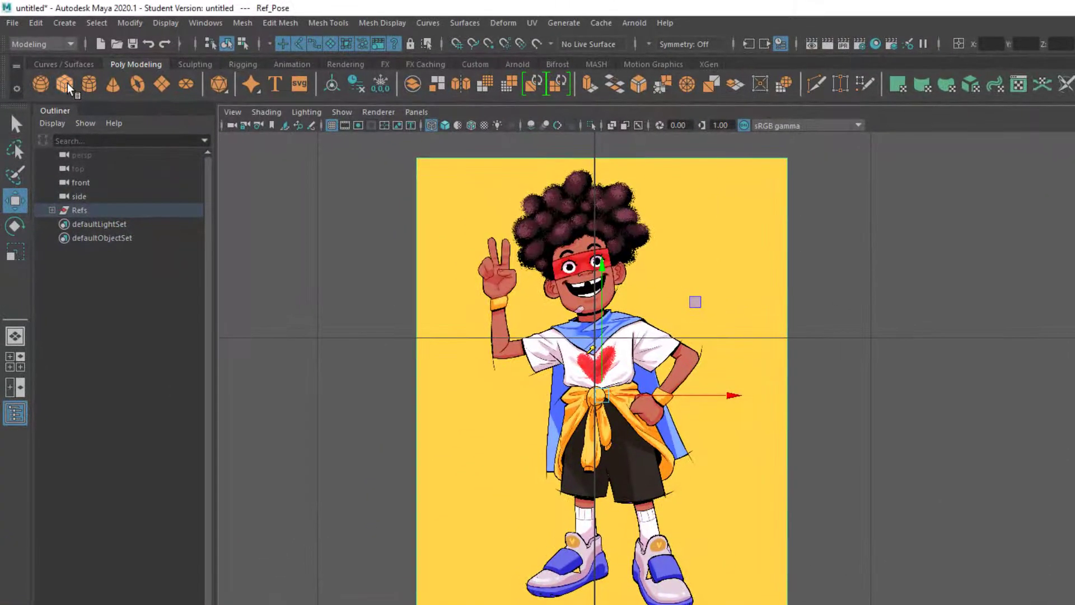
- In Maya, create a polygon cube, raise it to the character's head, and smooth it with 2 divisions
{"action": "left_click", "coordinate": [66, 85]}
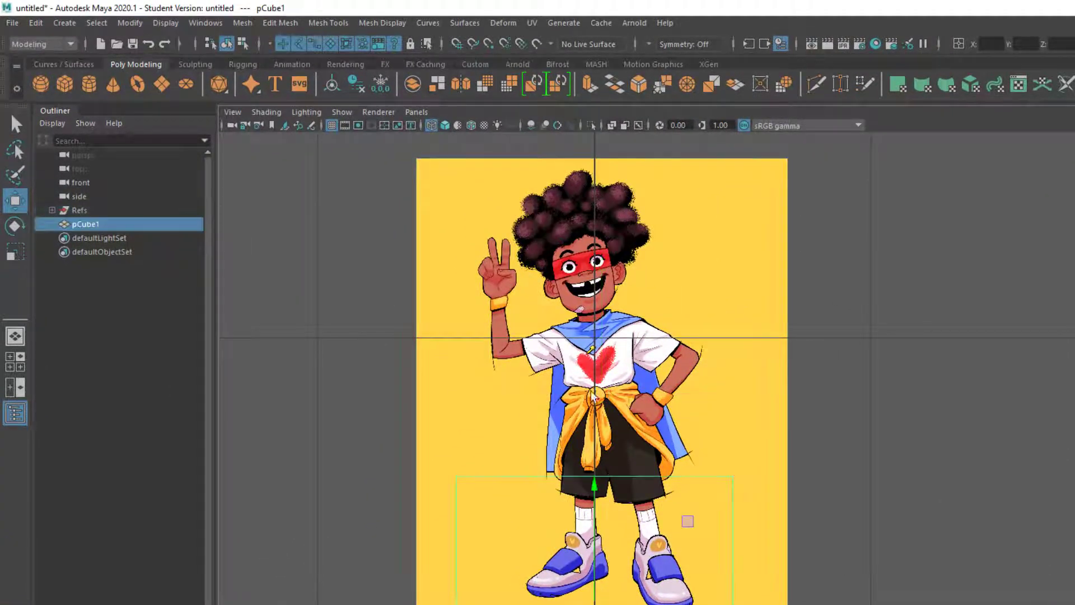
{"action": "left_click_drag", "start_coordinate": [594, 537], "coordinate": [563, 219]}
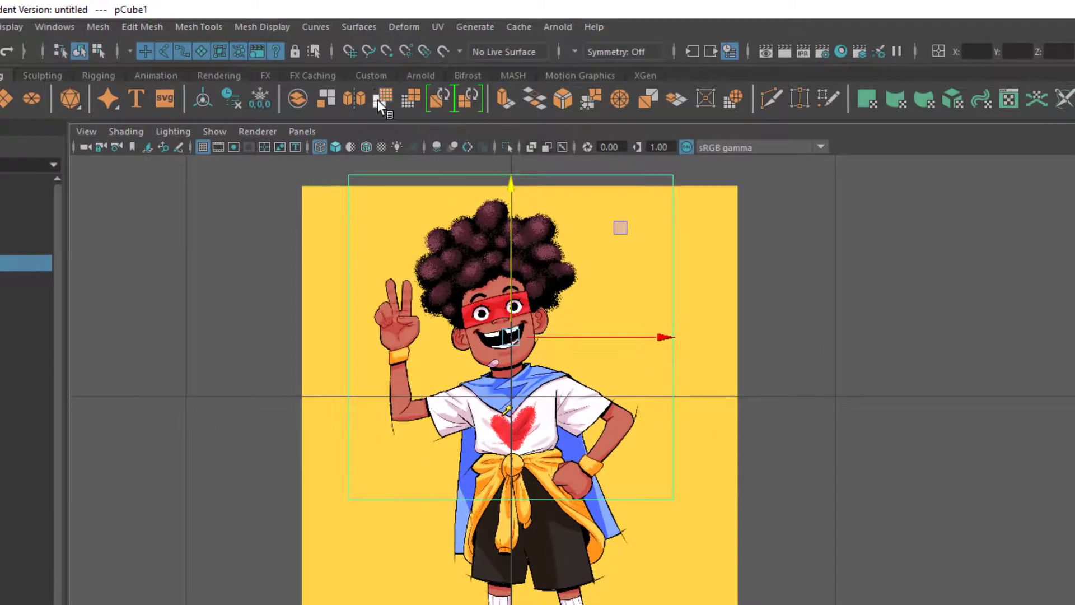
{"action": "left_click", "coordinate": [378, 100]}
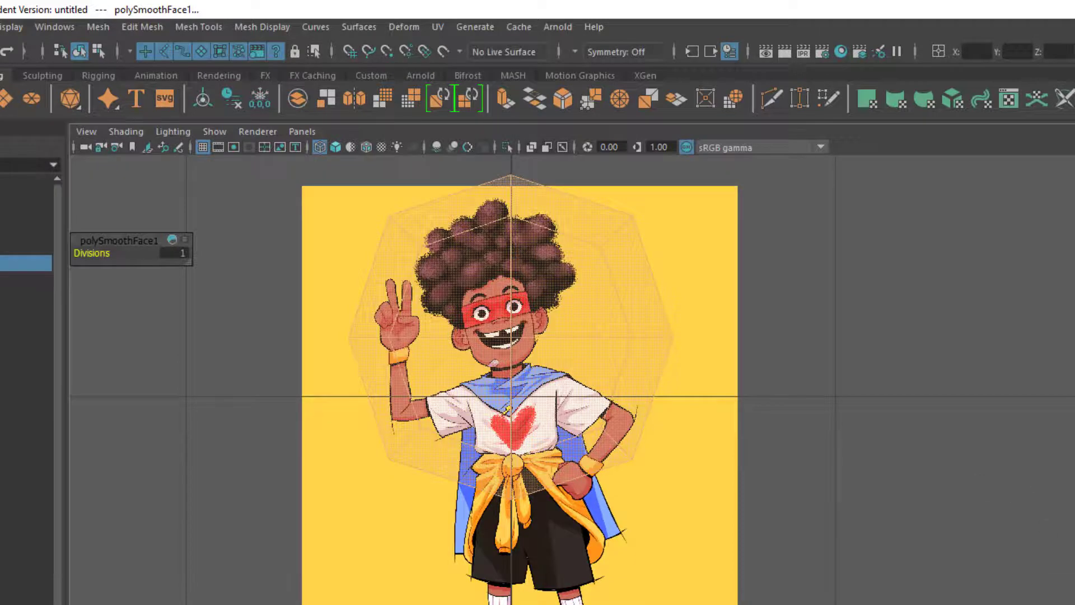
{"action": "left_click", "coordinate": [174, 254]}
{"action": "type", "text": "0"}
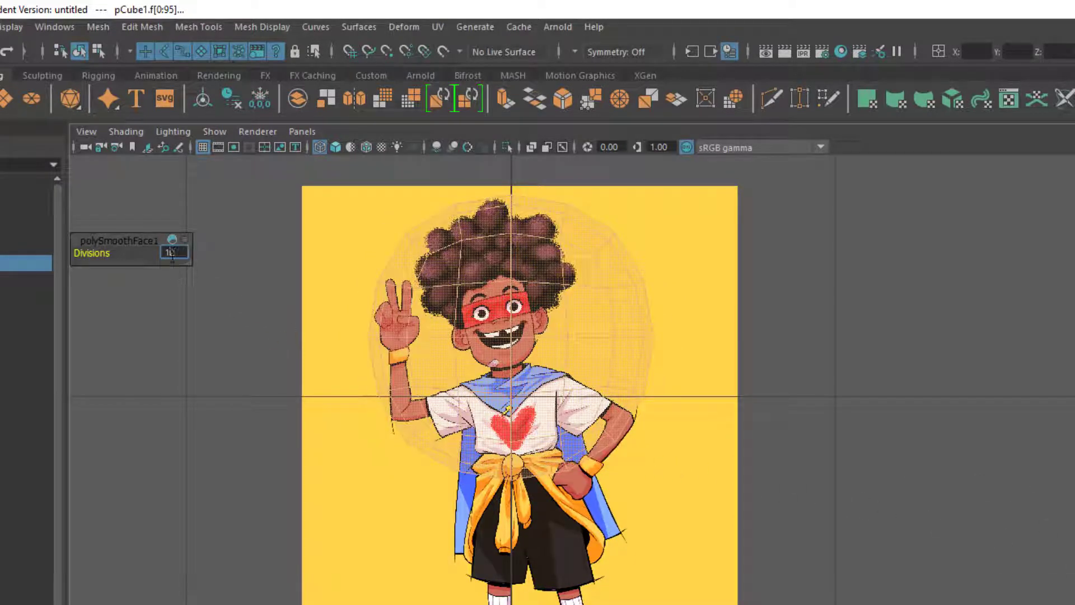
{"action": "left_click", "coordinate": [394, 279]}
{"action": "left_click", "coordinate": [613, 330]}
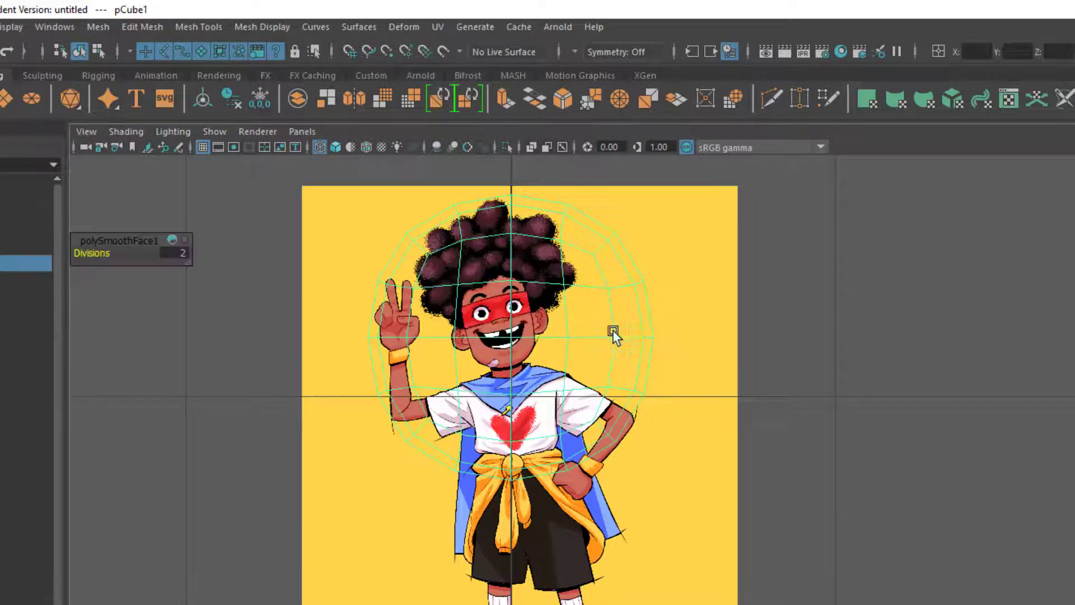
- Move the smoothed cube down onto the face in the front view and scale it uniformly to about 0.259
{"action": "key", "text": "w"}
{"action": "left_click_drag", "start_coordinate": [514, 308], "coordinate": [344, 486]}
{"action": "key", "text": "r"}
{"action": "middle_click_drag", "start_coordinate": [343, 485], "coordinate": [360, 579], "text": "alt"}
{"action": "right_click_drag", "start_coordinate": [443, 462], "coordinate": [524, 531], "text": "alt"}
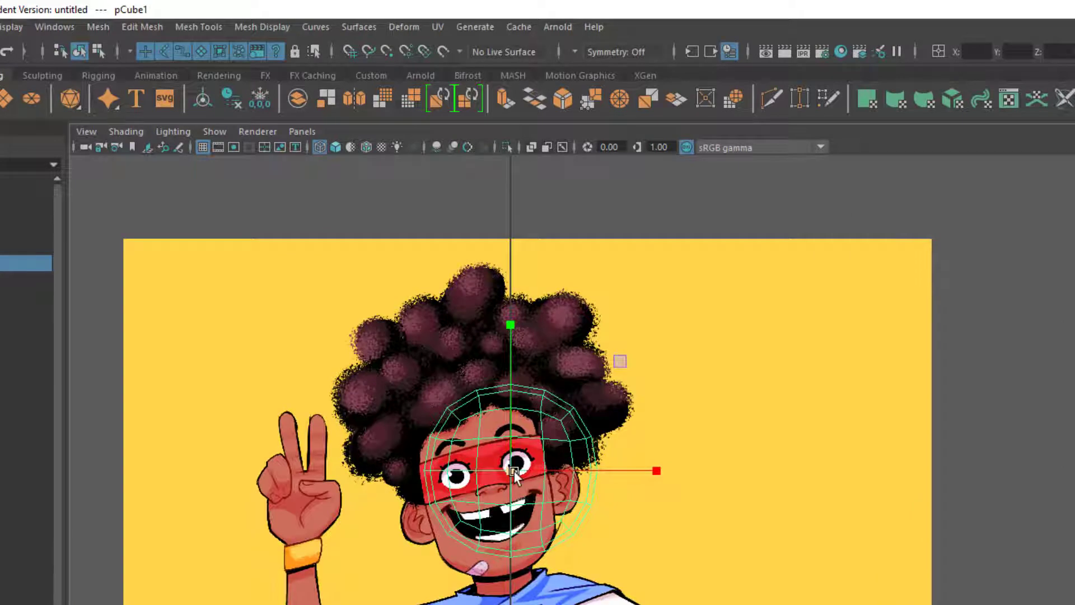
{"action": "left_click_drag", "start_coordinate": [514, 471], "coordinate": [484, 507]}
- Align the smoothed cube with the front reference's face, keeping it on the centre axis at about Y 1.302
{"action": "key", "text": "w"}
{"action": "left_click_drag", "start_coordinate": [510, 470], "coordinate": [482, 463]}
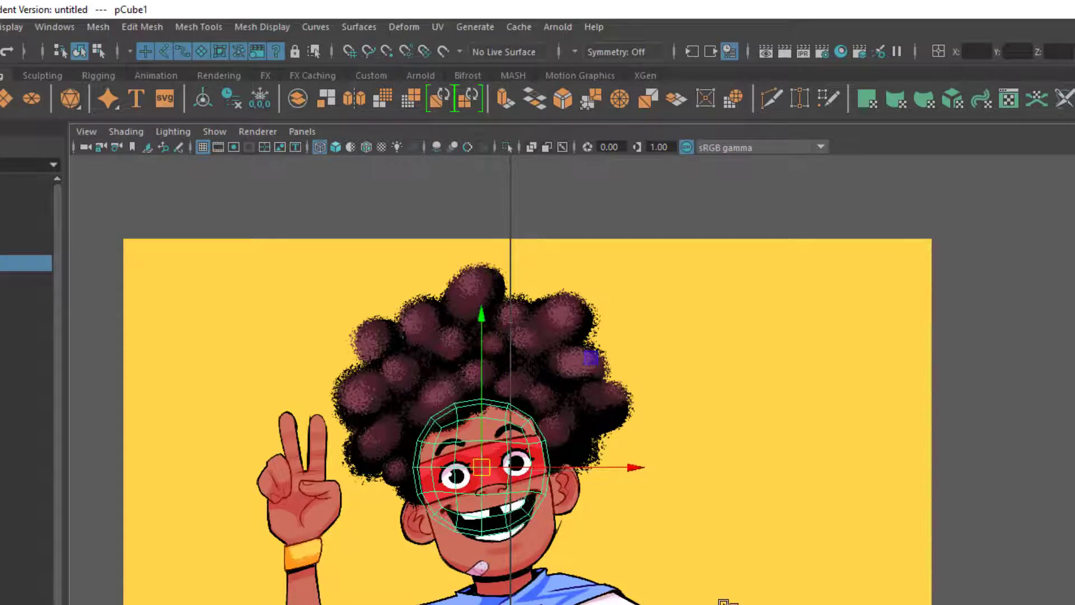
{"action": "key", "text": "ctrl+z"}
{"action": "middle_click_drag", "start_coordinate": [570, 542], "coordinate": [592, 476], "text": "alt"}
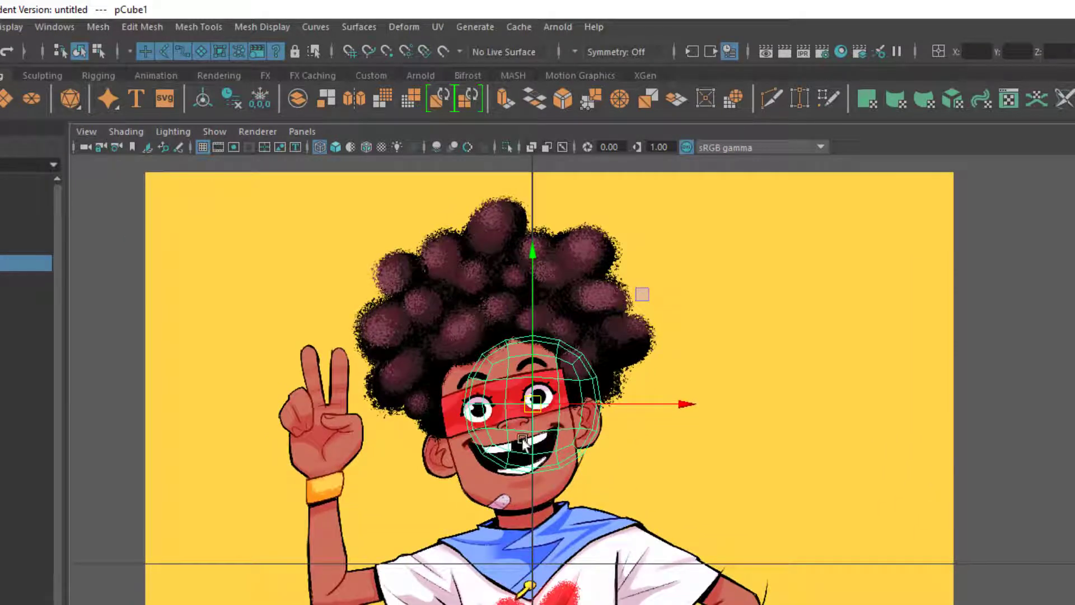
{"action": "left_click_drag", "start_coordinate": [532, 330], "coordinate": [532, 314]}
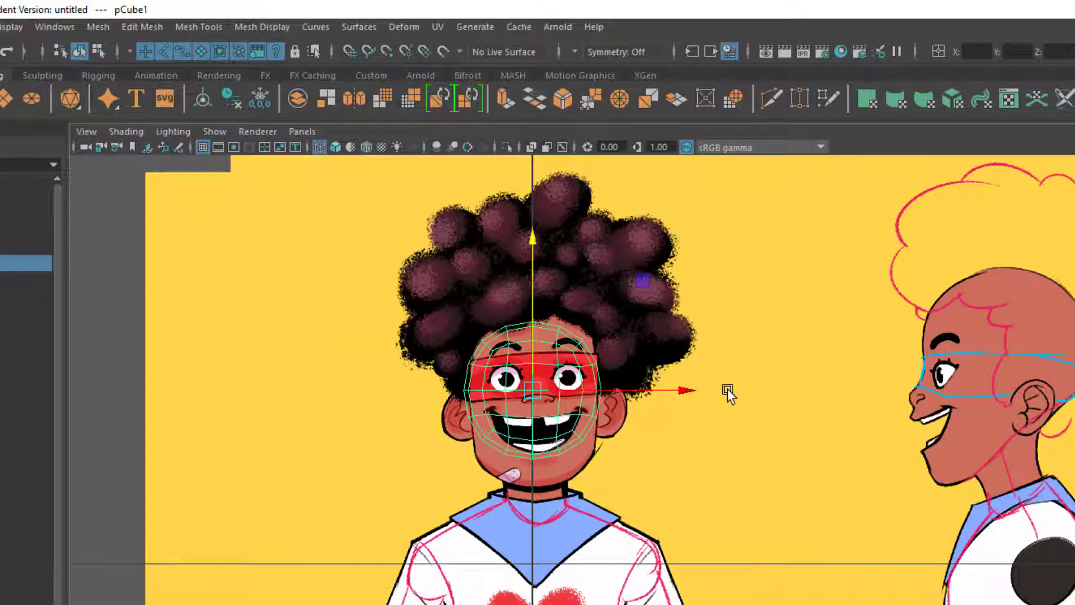
{"action": "left_click_drag", "start_coordinate": [532, 313], "coordinate": [532, 304]}
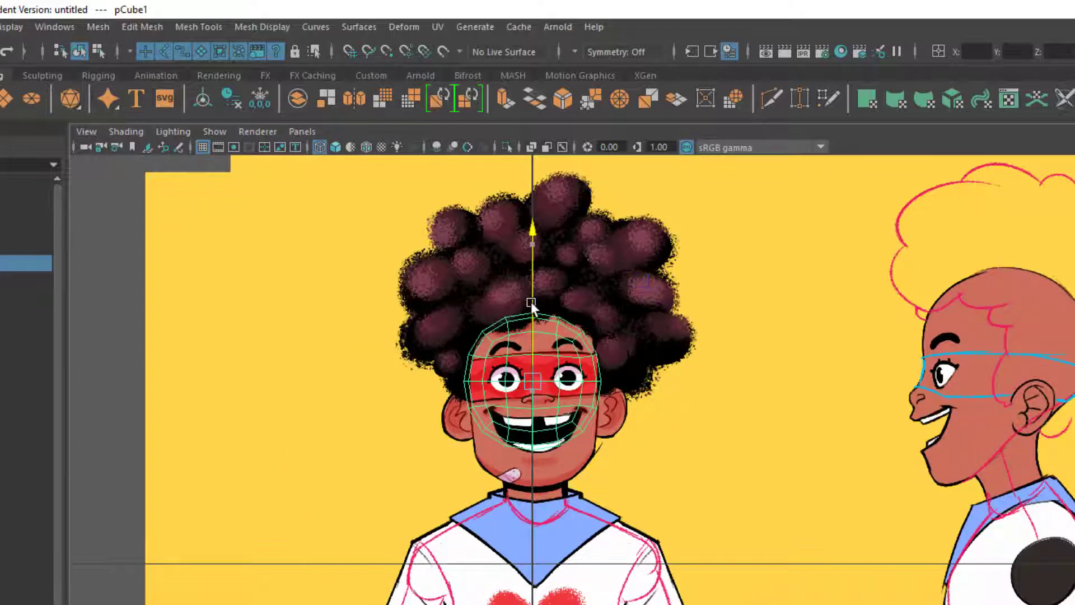
- In the side view, move the smoothed cube forward into the side reference's head, to about Z 0.059
{"action": "middle_click_drag", "start_coordinate": [659, 379], "coordinate": [481, 406], "text": "alt"}
{"action": "key", "text": "space"}
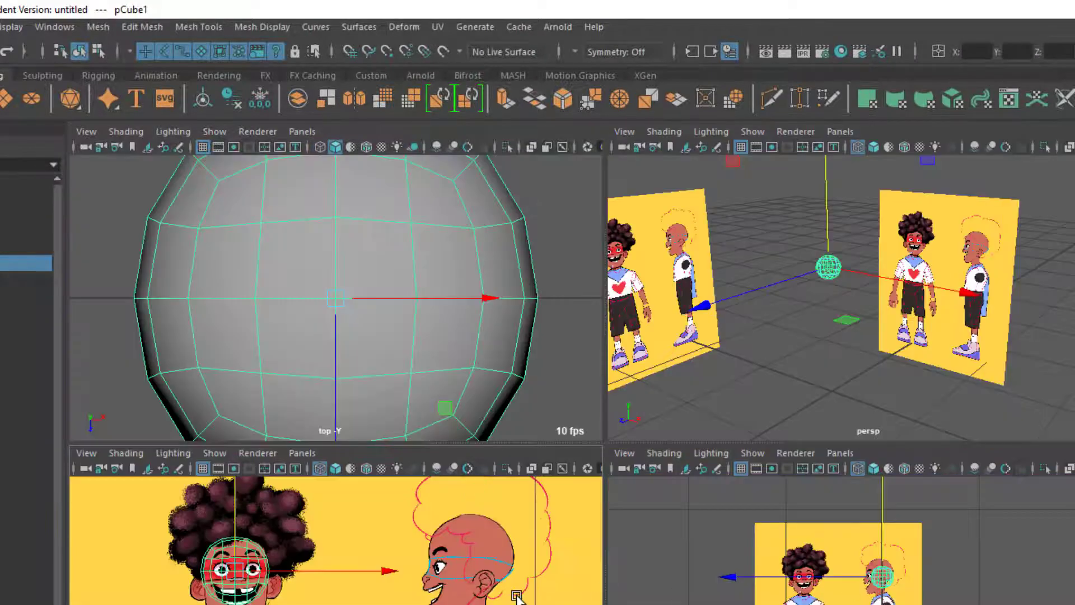
{"action": "key", "text": "space"}
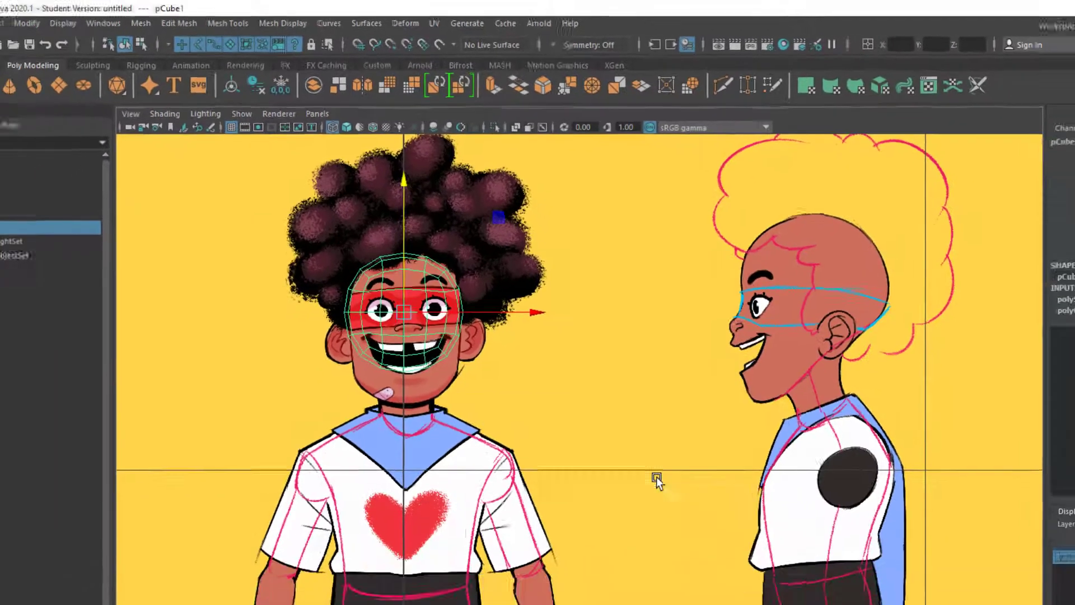
{"action": "key", "text": "space"}
{"action": "key", "text": "space"}
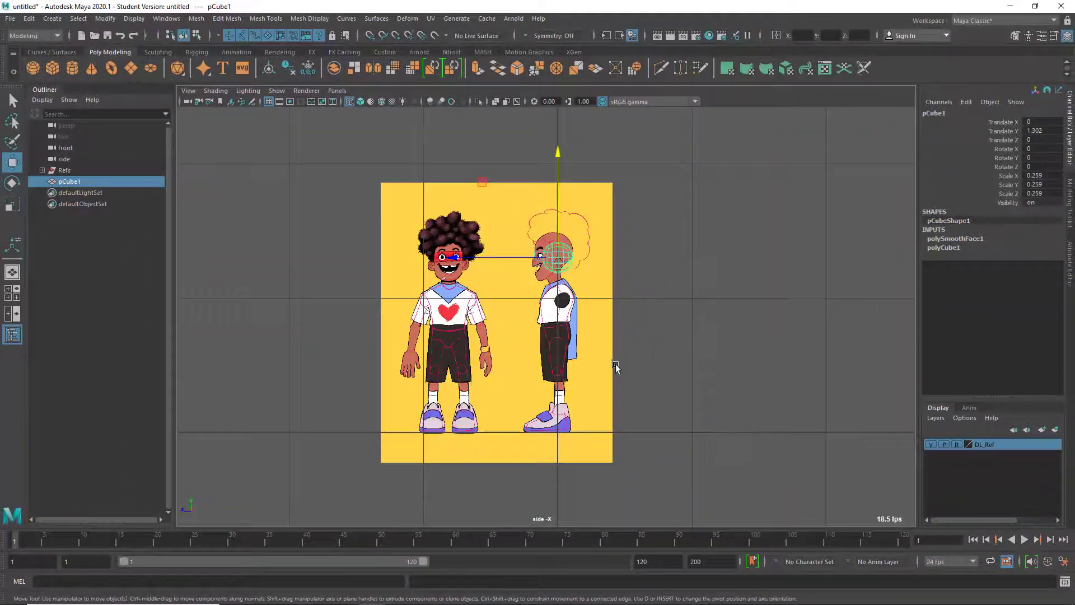
{"action": "middle_click_drag", "start_coordinate": [615, 366], "coordinate": [644, 449], "text": "alt"}
{"action": "right_click_drag", "start_coordinate": [551, 368], "coordinate": [641, 467], "text": "alt"}
{"action": "middle_click_drag", "start_coordinate": [596, 400], "coordinate": [519, 362], "text": "alt"}
{"action": "right_click_drag", "start_coordinate": [470, 350], "coordinate": [498, 370], "text": "alt"}
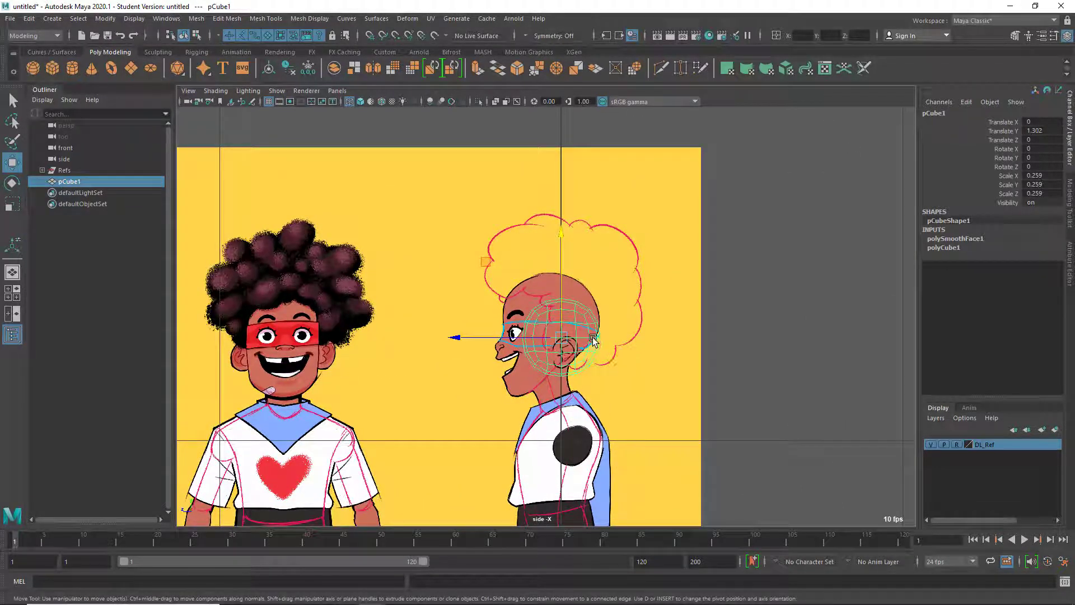
{"action": "left_click_drag", "start_coordinate": [479, 338], "coordinate": [467, 340]}
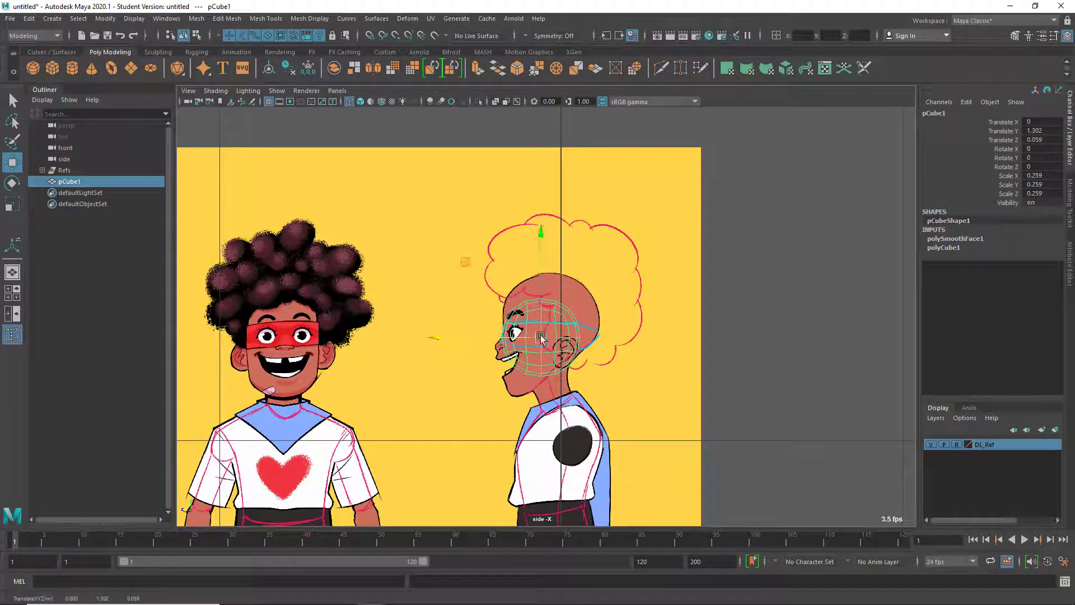
- Fit the smoothed cube to the side reference's cranium at about Y 1.348 and Z 0.034, scaled uniformly to about 0.315
{"action": "key", "text": "r"}
{"action": "left_click_drag", "start_coordinate": [540, 338], "coordinate": [540, 340]}
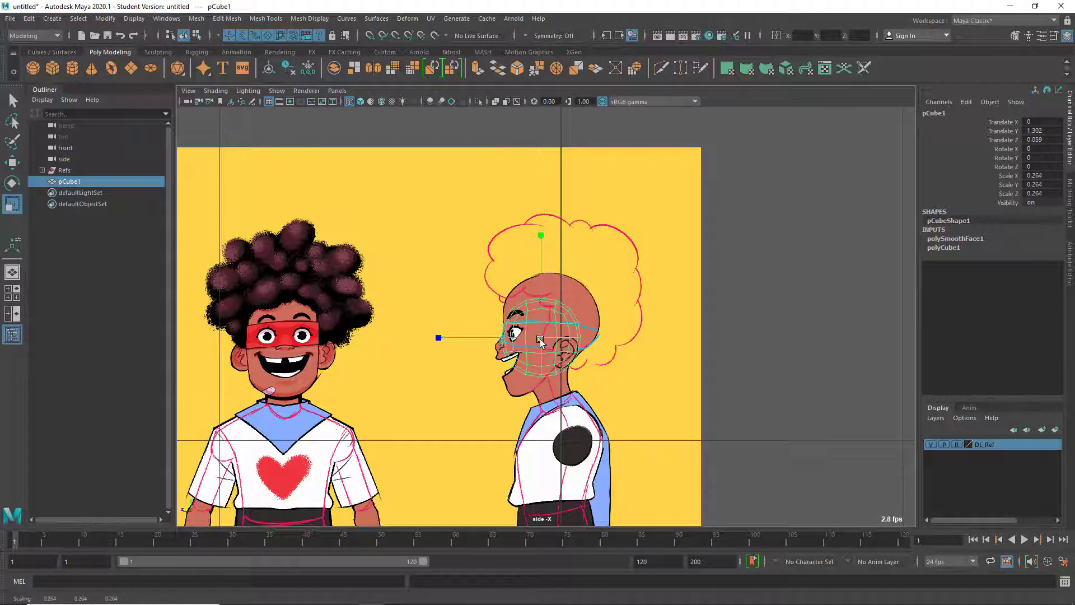
{"action": "key", "text": "w"}
{"action": "left_click_drag", "start_coordinate": [540, 247], "coordinate": [545, 232]}
{"action": "key", "text": "r"}
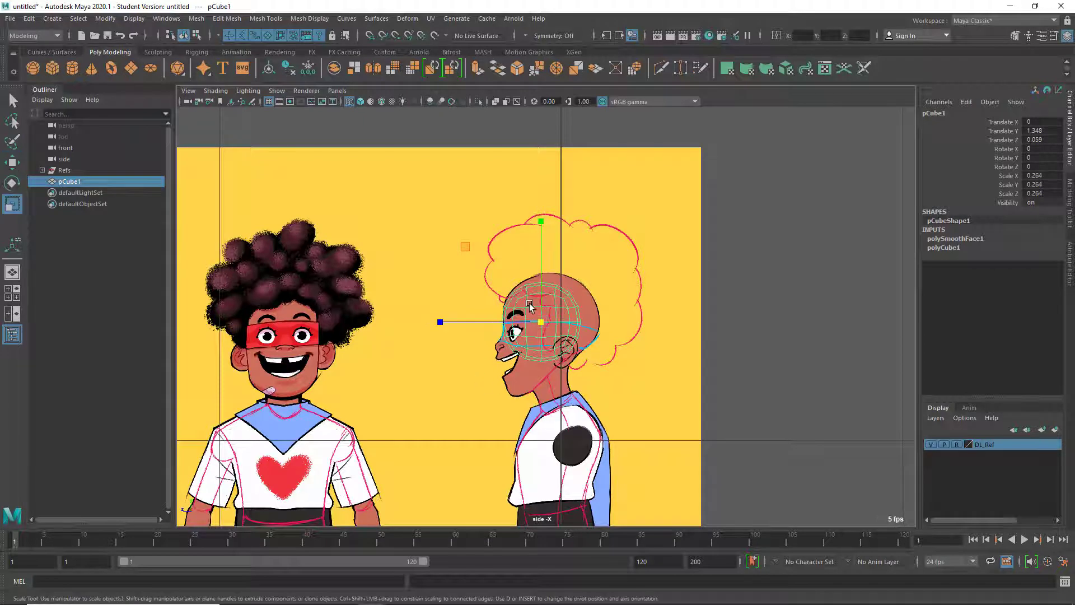
{"action": "left_click_drag", "start_coordinate": [540, 326], "coordinate": [552, 327]}
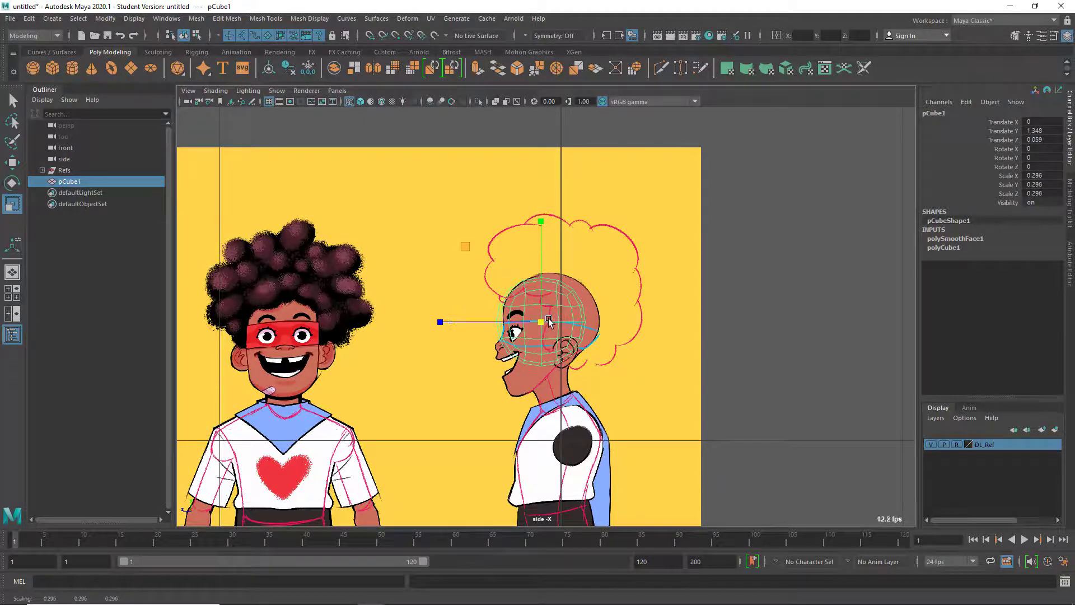
{"action": "key", "text": "w"}
{"action": "left_click_drag", "start_coordinate": [480, 325], "coordinate": [557, 320]}
{"action": "key", "text": "r"}
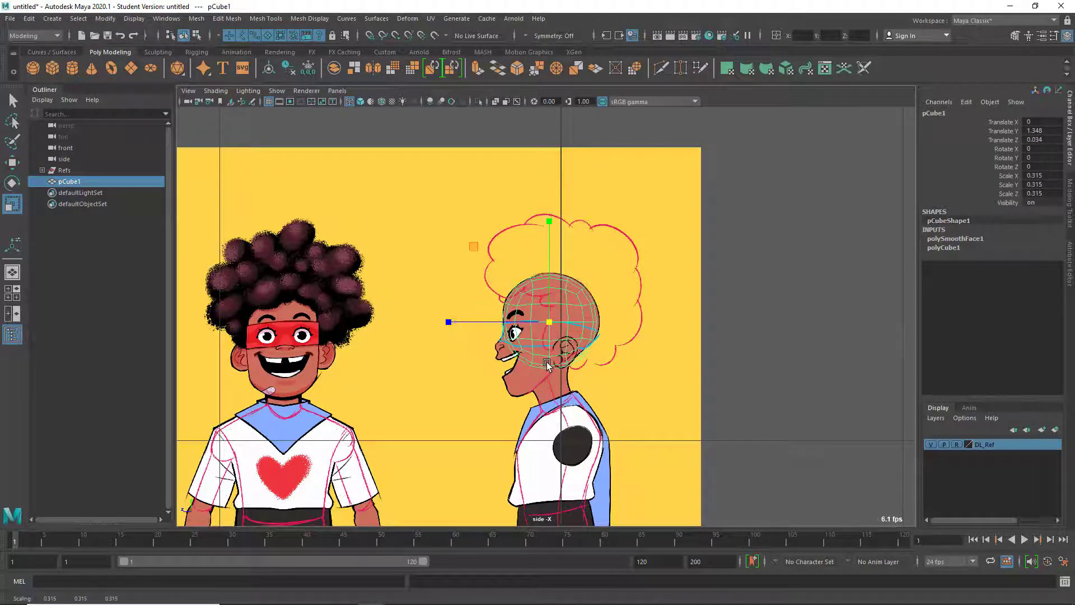
- Try to narrow the cranium form along X against the front reference
{"action": "key", "text": "space"}
{"action": "key", "text": "space"}
{"action": "left_click_drag", "start_coordinate": [582, 275], "coordinate": [596, 280], "text": "alt"}
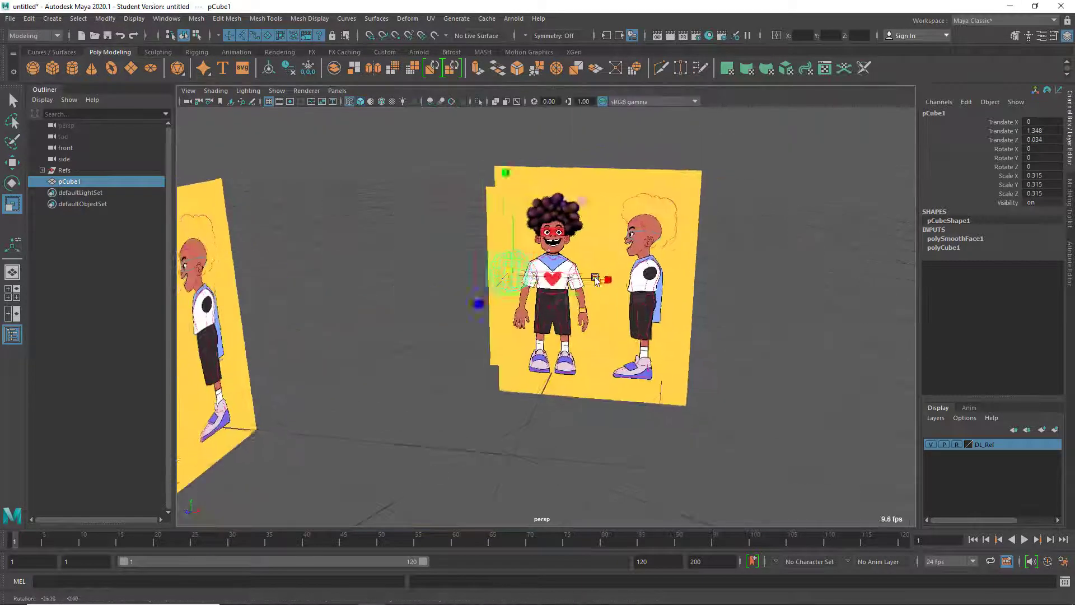
{"action": "key", "text": "space"}
{"action": "key", "text": "space"}
{"action": "middle_click_drag", "start_coordinate": [378, 224], "coordinate": [434, 257], "text": "alt"}
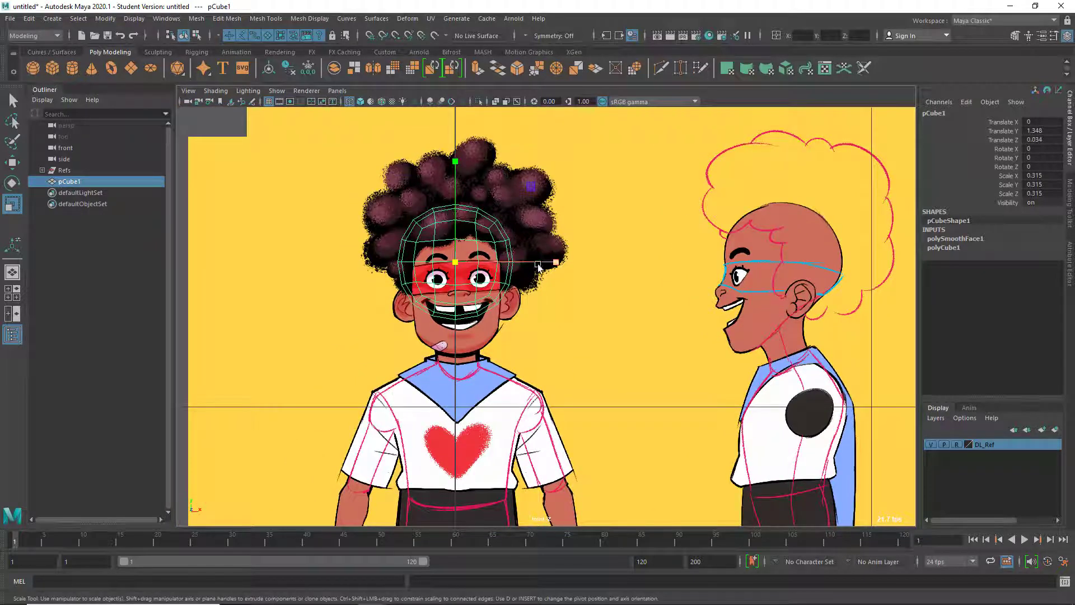
{"action": "left_click_drag", "start_coordinate": [546, 263], "coordinate": [525, 273]}
{"action": "key", "text": "ctrl+z"}
{"action": "key", "text": "ctrl+z"}
{"action": "key", "text": "ctrl+z"}
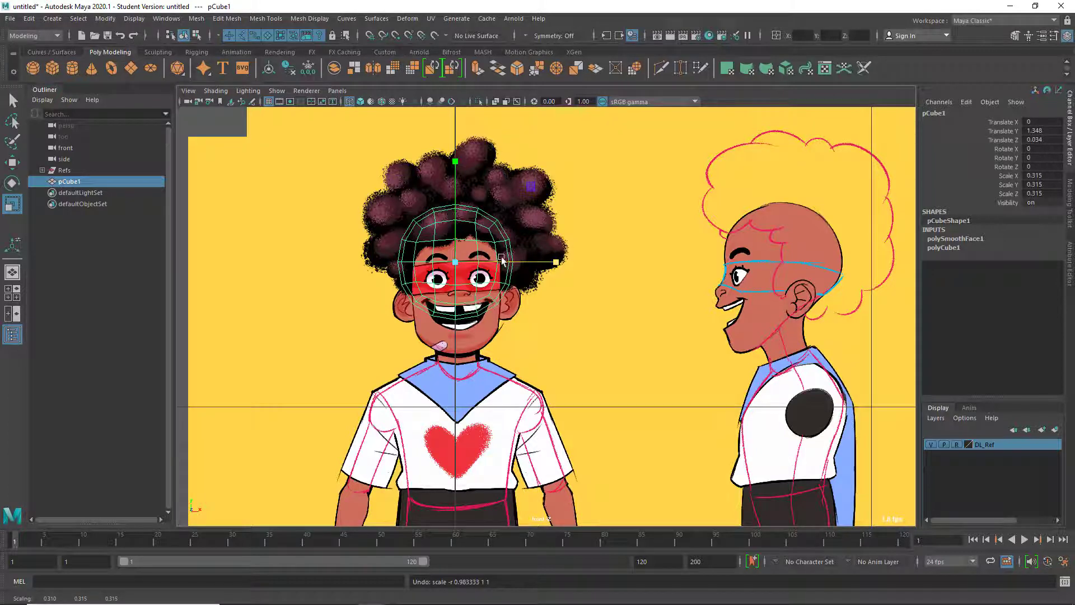
- Duplicate the cranium form and lower the copy over the front reference's jaw, to about Y 1.261
{"action": "left_click", "coordinate": [559, 350]}
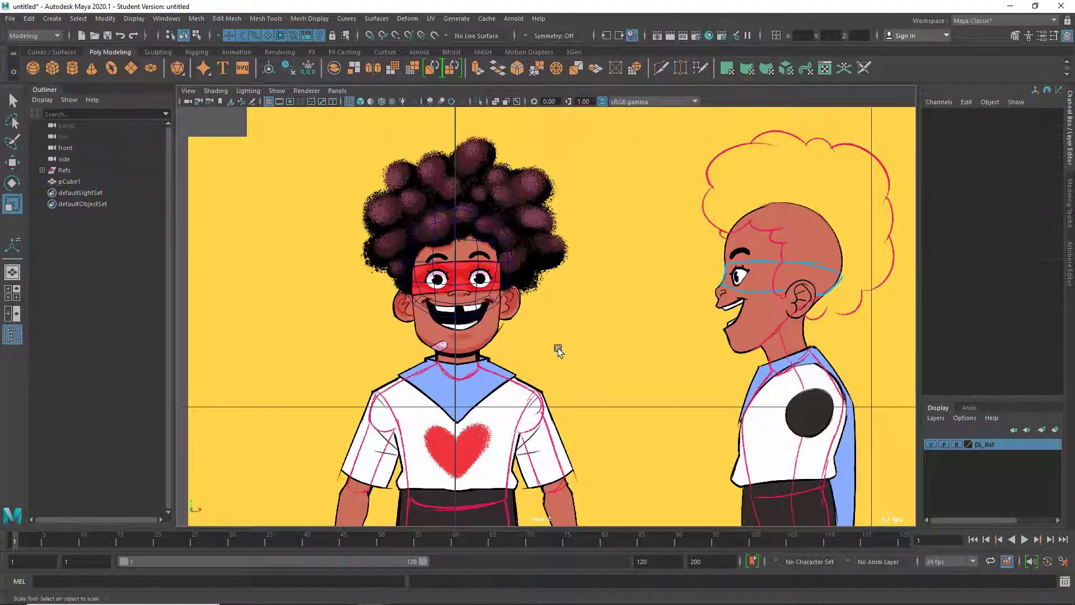
{"action": "left_click", "coordinate": [506, 283]}
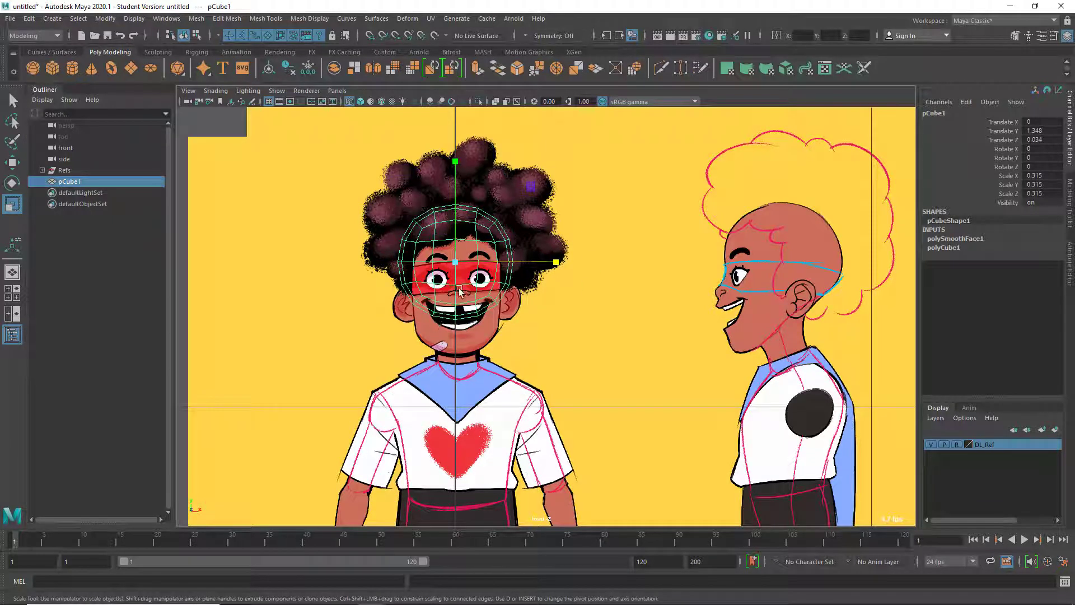
{"action": "key", "text": "ctrl+d"}
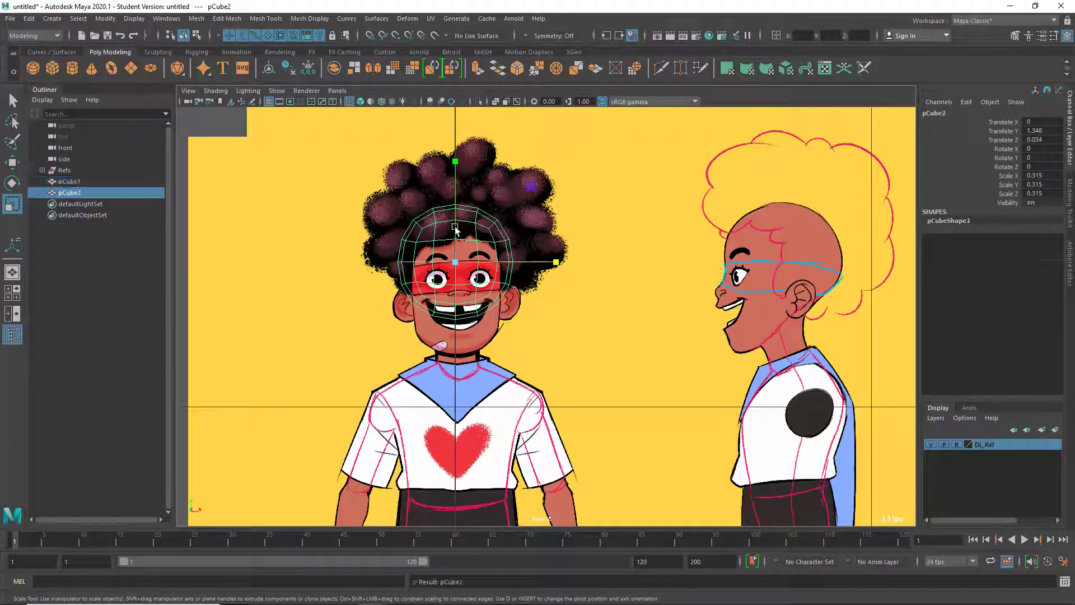
{"action": "key", "text": "w"}
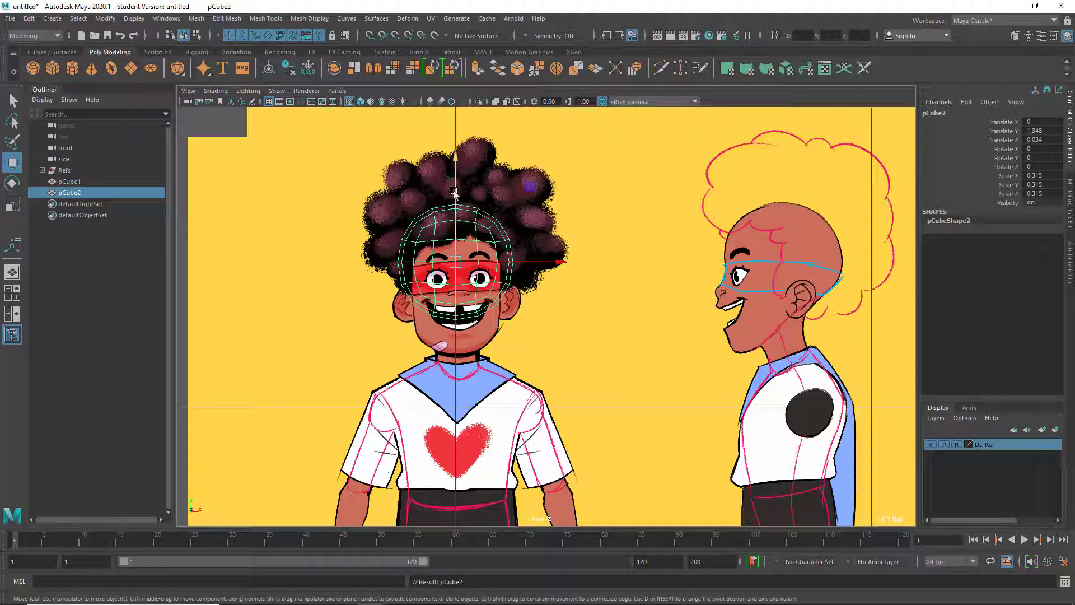
{"action": "left_click_drag", "start_coordinate": [454, 192], "coordinate": [469, 247]}
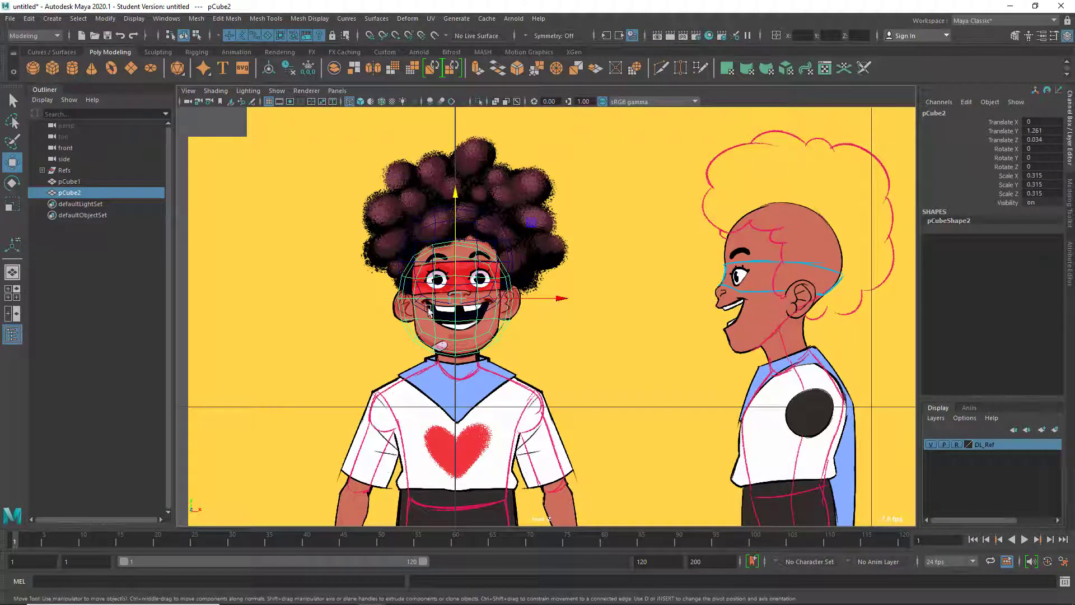
- In the side view, scale the duplicate to about 0.262 and fit it to the jaw at about Y 1.238, Z 0.085
{"action": "key", "text": "space"}
{"action": "key", "text": "space"}
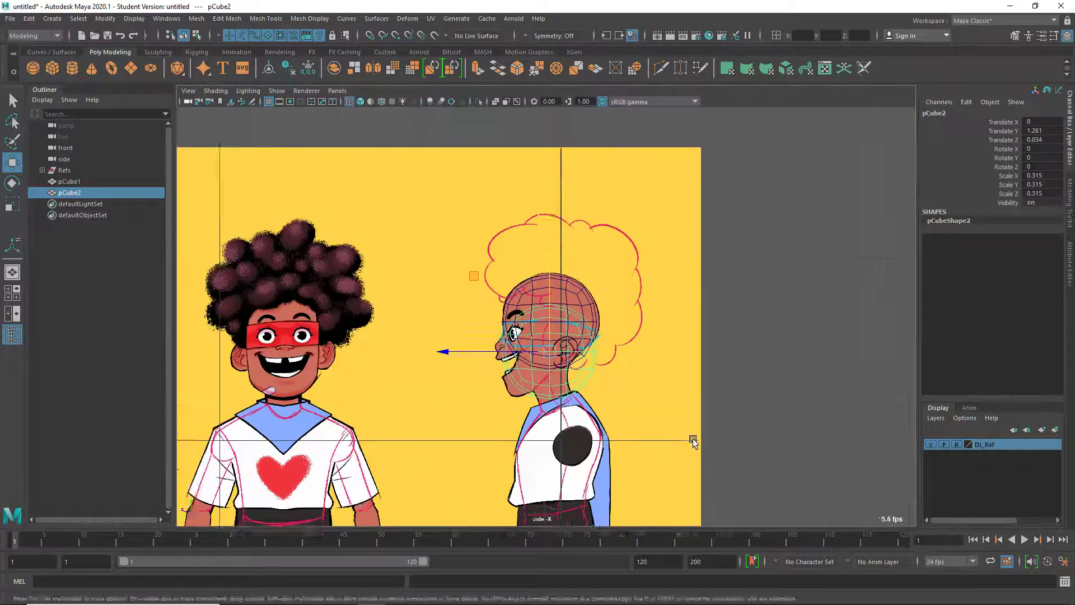
{"action": "scroll", "coordinate": [436, 302], "scroll_direction": "up", "scroll_amount": 5}
{"action": "left_click_drag", "start_coordinate": [442, 301], "coordinate": [421, 302]}
{"action": "key", "text": "r"}
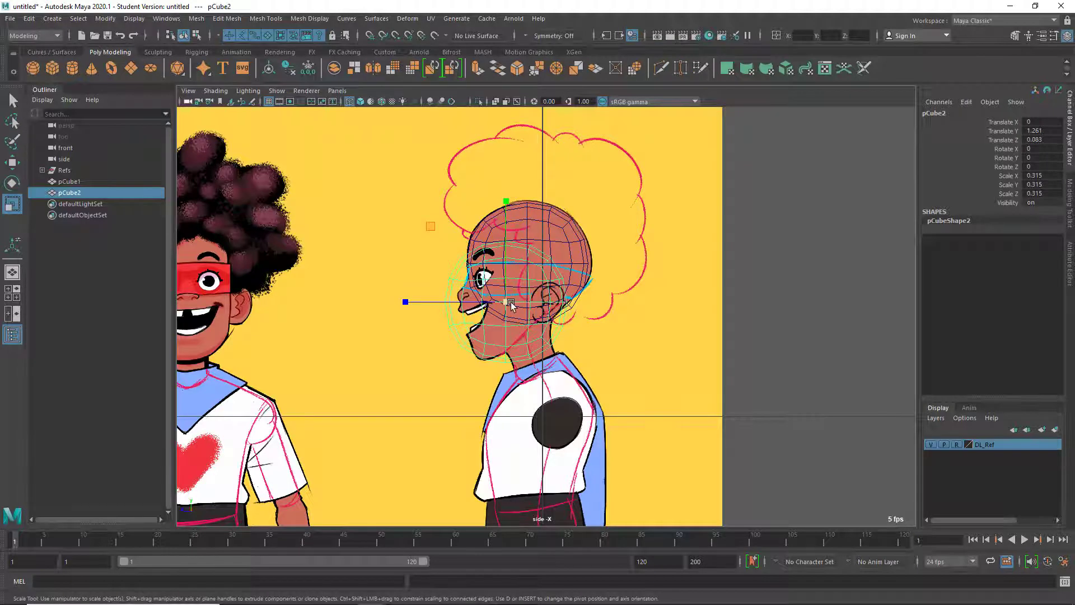
{"action": "left_click_drag", "start_coordinate": [506, 303], "coordinate": [494, 320]}
{"action": "key", "text": "w"}
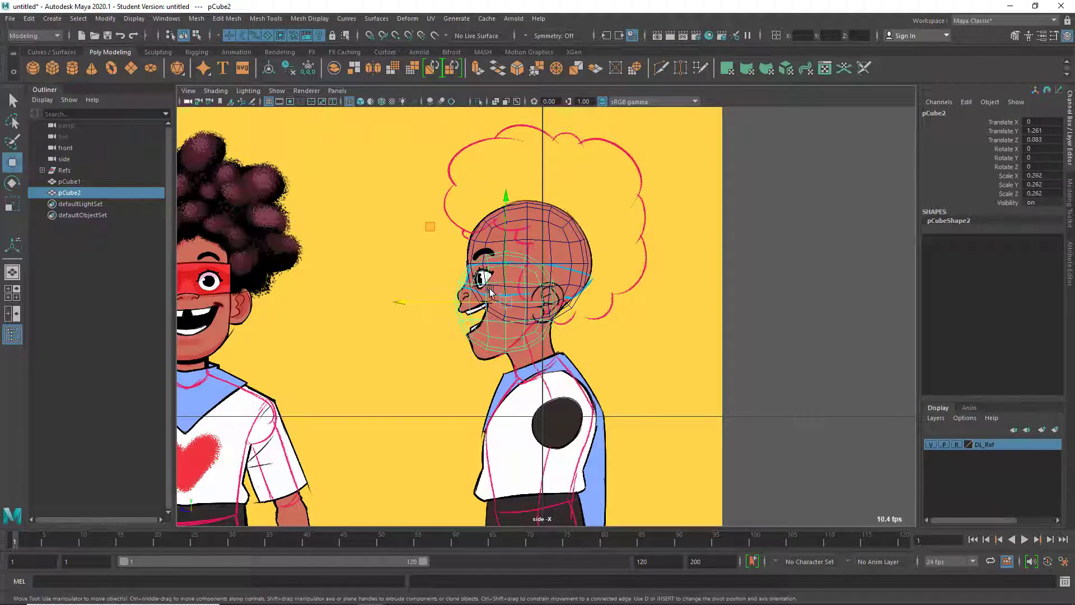
{"action": "middle_click_drag", "start_coordinate": [428, 230], "coordinate": [426, 237]}
- Turn on shaded display in the perspective view with nothing selected, to check the two overlapping head forms
{"action": "key", "text": "space"}
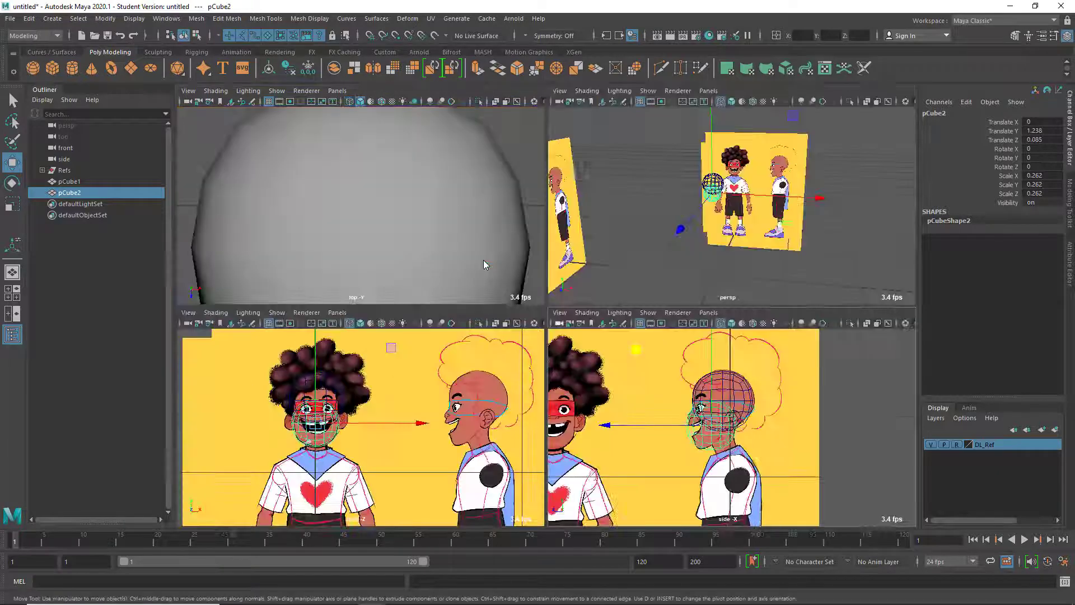
{"action": "key", "text": "space"}
{"action": "mouse_move", "coordinate": [694, 229]}
{"action": "left_mouse_down", "text": "alt"}
{"action": "mouse_move", "coordinate": [722, 228]}
{"action": "mouse_move", "coordinate": [634, 313]}
{"action": "mouse_move", "coordinate": [544, 372]}
{"action": "mouse_move", "coordinate": [528, 365]}
{"action": "mouse_move", "coordinate": [535, 408]}
{"action": "mouse_move", "coordinate": [552, 400]}
{"action": "mouse_move", "coordinate": [401, 408]}
{"action": "left_mouse_up", "text": "alt"}
{"action": "left_click", "coordinate": [635, 314]}
{"action": "key", "text": "5"}
{"action": "key", "text": "space"}
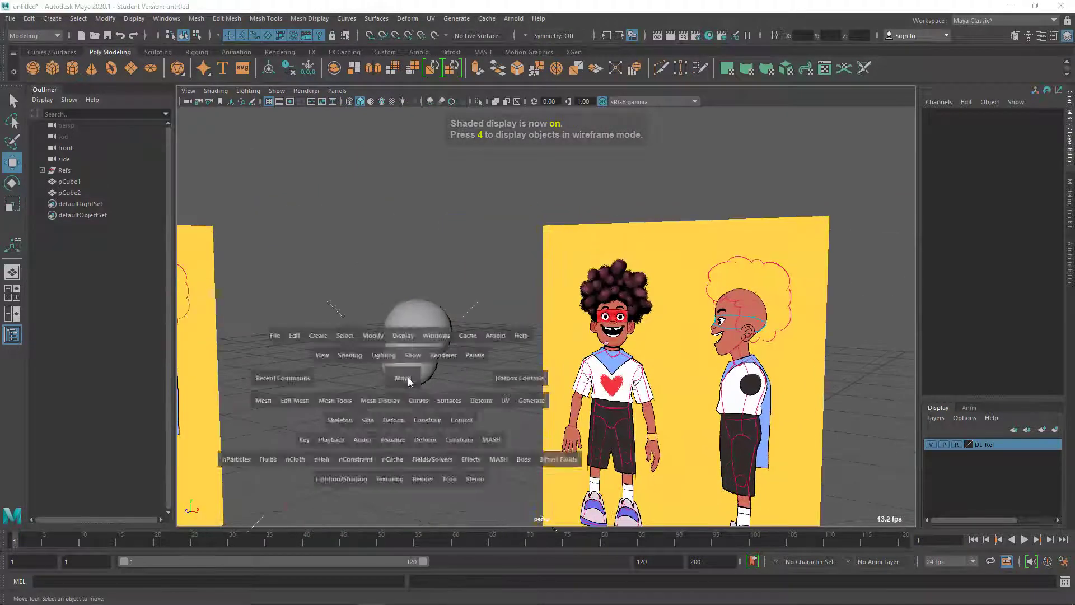
{"action": "key", "text": "space"}
- Select the jaw form and examine how it sits against the cranium and references in the perspective view
{"action": "scroll", "coordinate": [616, 364], "scroll_direction": "down", "scroll_amount": 3}
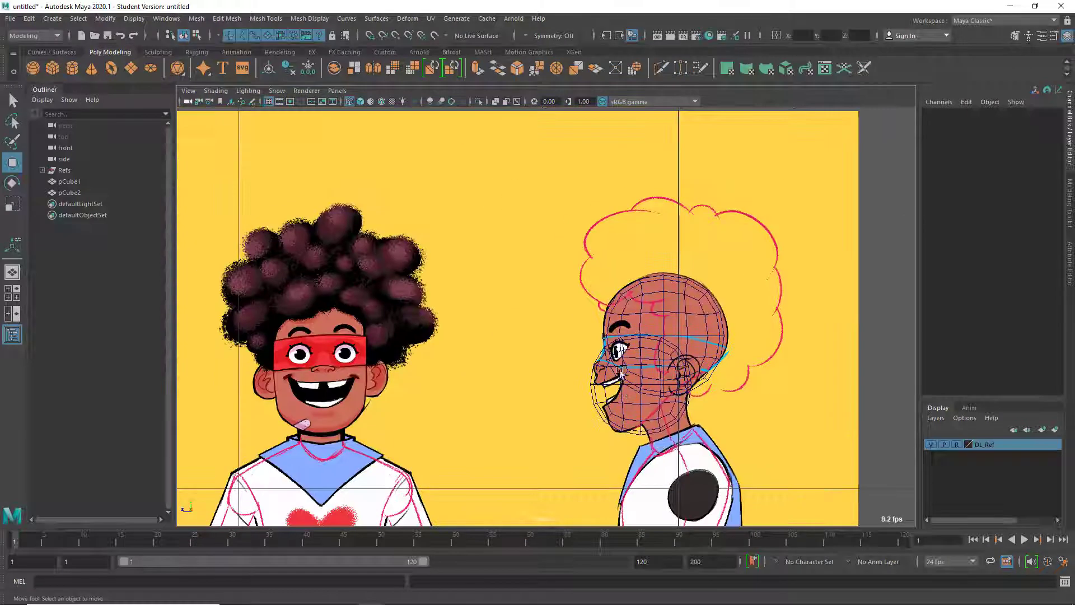
{"action": "left_click", "coordinate": [592, 384]}
{"action": "scroll", "coordinate": [680, 392], "scroll_direction": "up", "scroll_amount": 2}
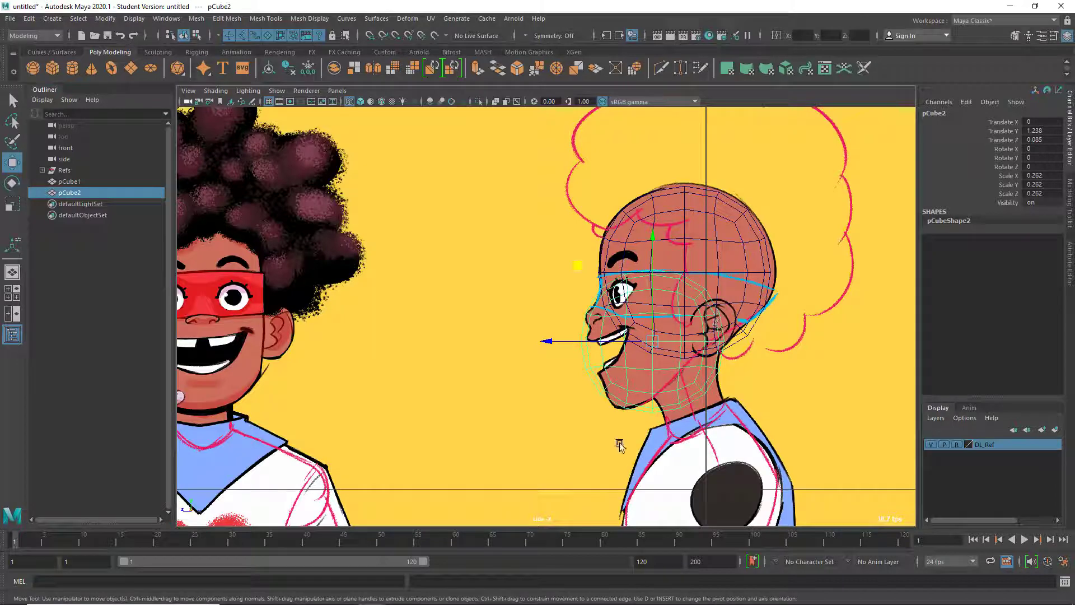
{"action": "key", "text": "space"}
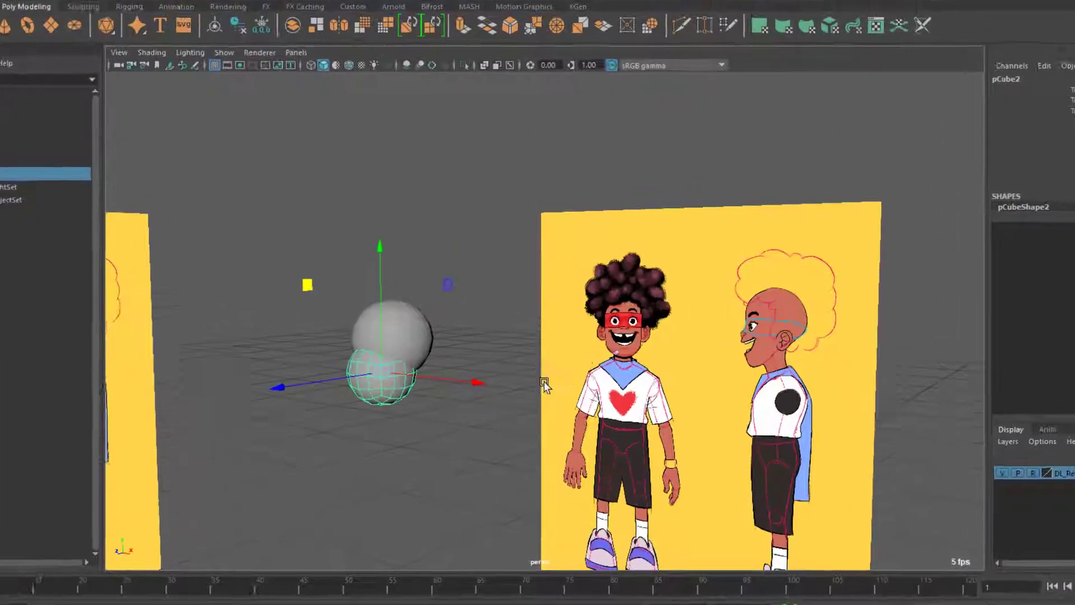
{"action": "left_click_drag", "start_coordinate": [543, 385], "coordinate": [446, 391], "text": "alt"}
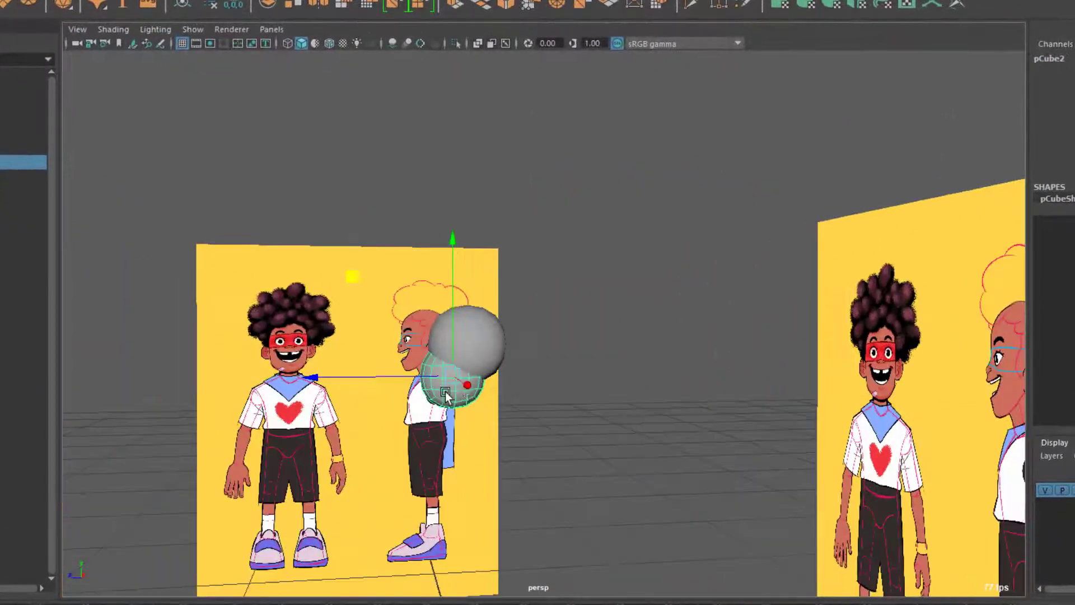
{"action": "left_click_drag", "start_coordinate": [378, 395], "coordinate": [386, 388], "text": "alt"}
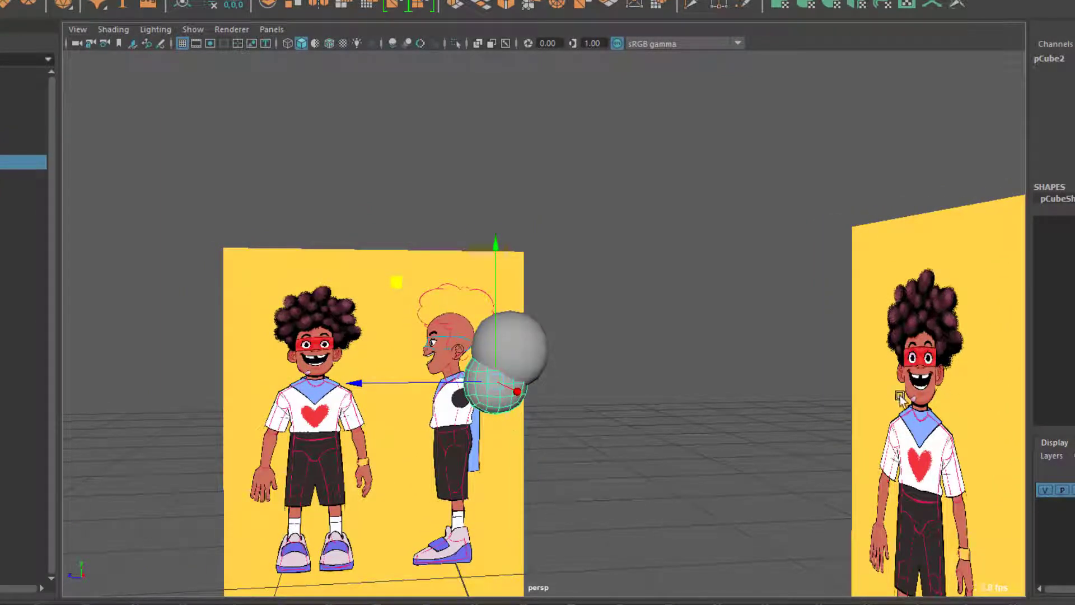
{"action": "key", "text": "space"}
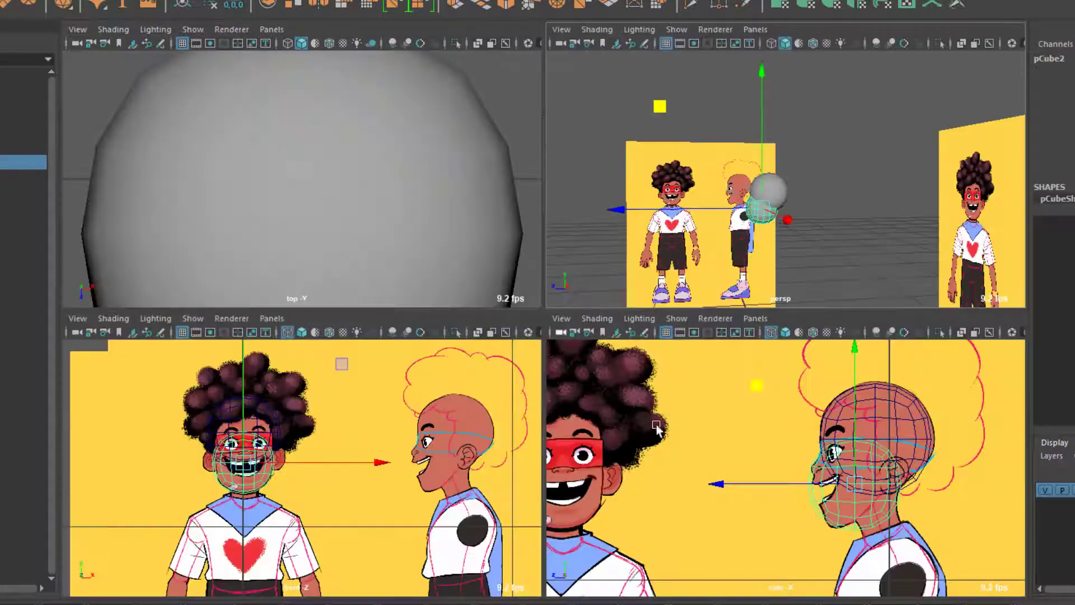
{"action": "key", "text": "space"}
- In the side view, raise the jaw form's bottom vertices slightly using soft selection with an adjusted falloff radius
{"action": "scroll", "coordinate": [695, 401], "scroll_direction": "up", "scroll_amount": 3}
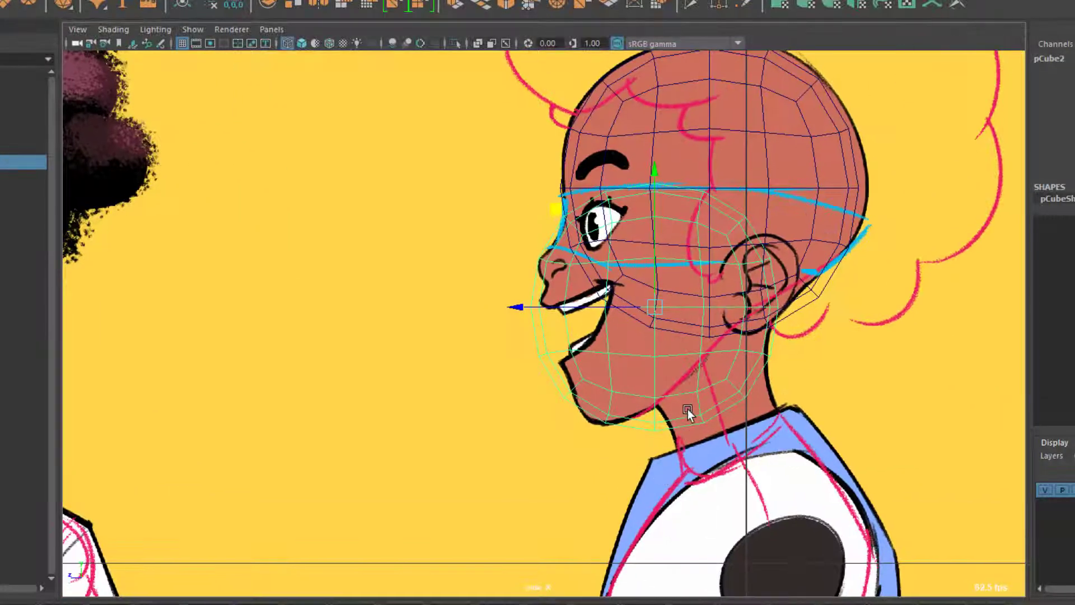
{"action": "middle_click_drag", "start_coordinate": [692, 396], "coordinate": [539, 377], "text": "alt"}
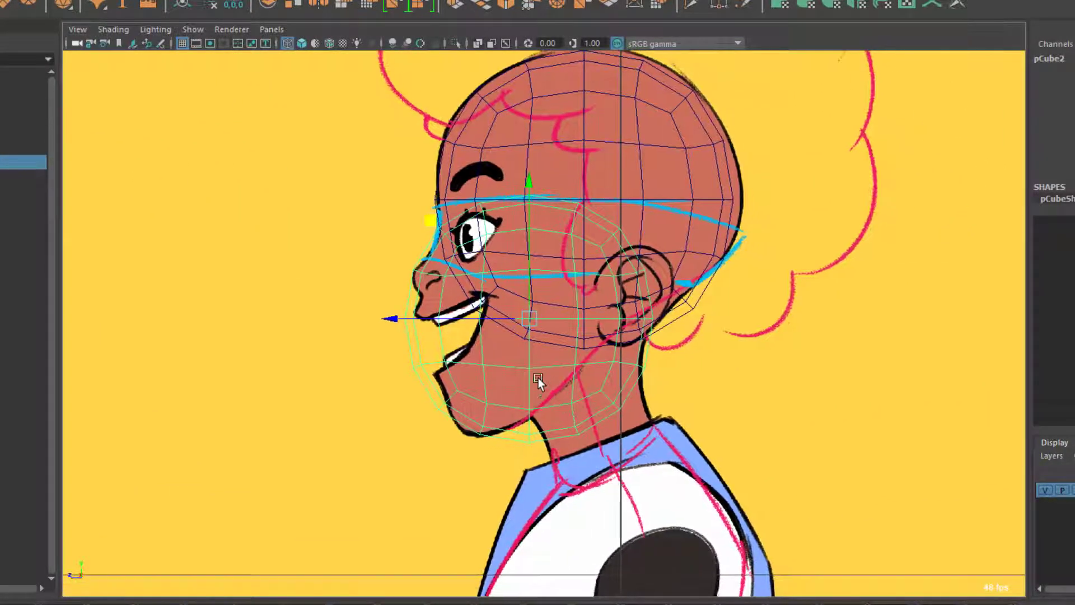
{"action": "scroll", "coordinate": [573, 444], "scroll_direction": "up", "scroll_amount": 2}
{"action": "right_click_drag", "start_coordinate": [570, 412], "coordinate": [515, 281]}
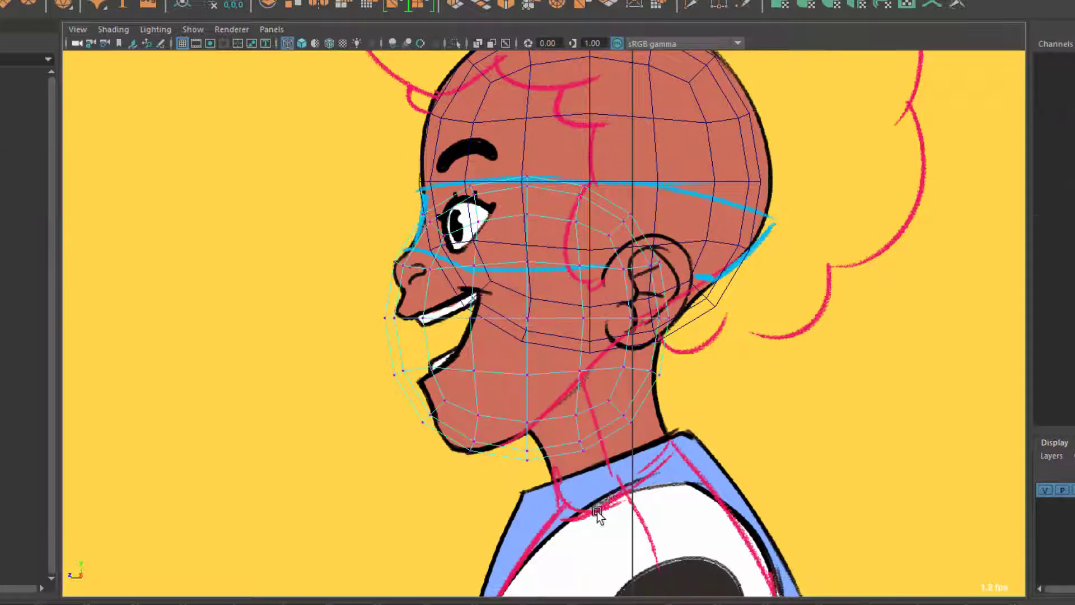
{"action": "left_click", "coordinate": [501, 392]}
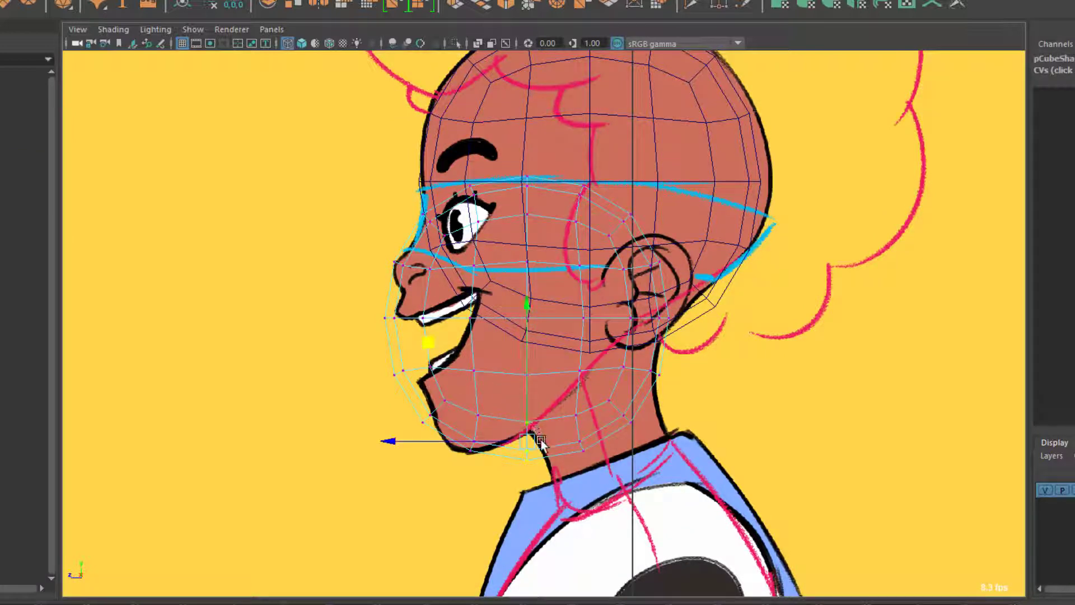
{"action": "key", "text": "b"}
{"action": "left_click_drag", "start_coordinate": [541, 443], "coordinate": [670, 406]}
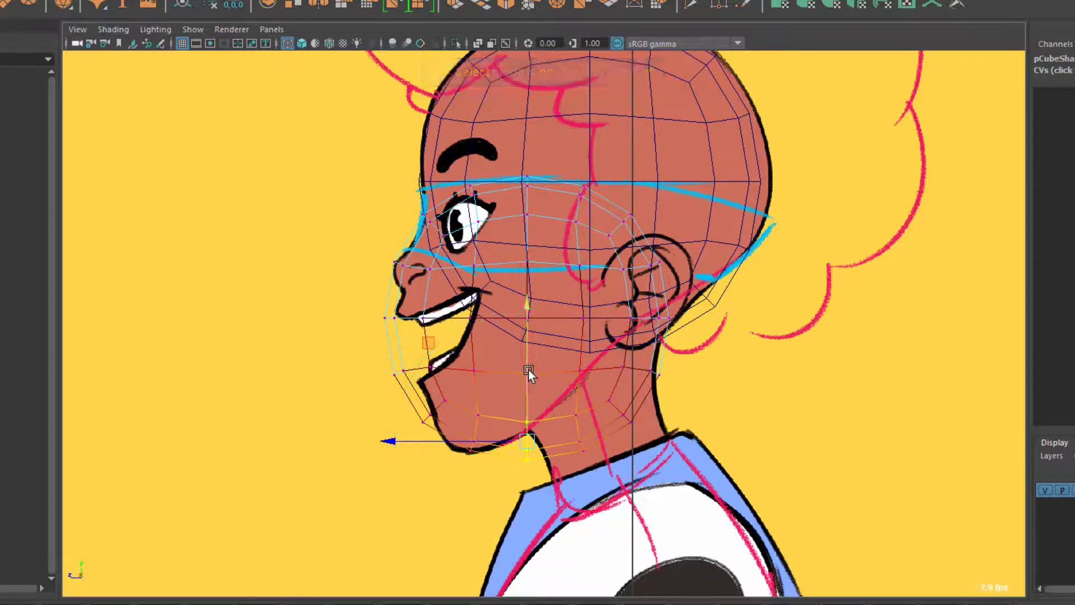
{"action": "left_click_drag", "start_coordinate": [529, 370], "coordinate": [527, 355]}
- In the side view, reshape the jaw form's rear lower vertices along the jawline by moving and rotating them with soft selection
{"action": "left_click_drag", "start_coordinate": [371, 470], "coordinate": [449, 437]}
{"action": "left_click_drag", "start_coordinate": [666, 460], "coordinate": [569, 355]}
{"action": "left_click_drag", "start_coordinate": [617, 407], "coordinate": [620, 377]}
{"action": "key", "text": "e"}
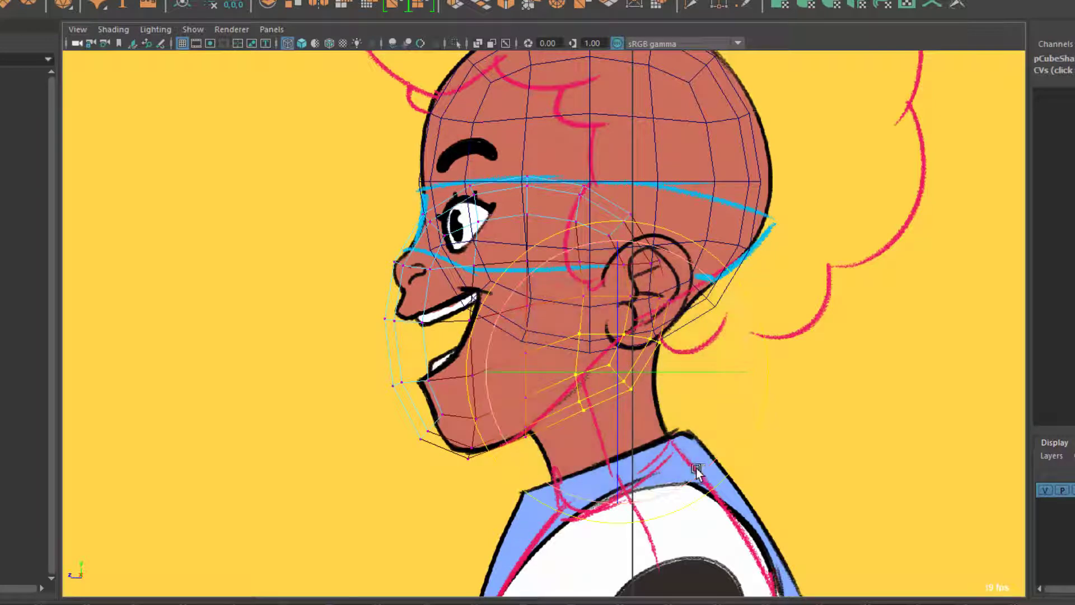
{"action": "left_click_drag", "start_coordinate": [696, 470], "coordinate": [711, 448]}
{"action": "key", "text": "w"}
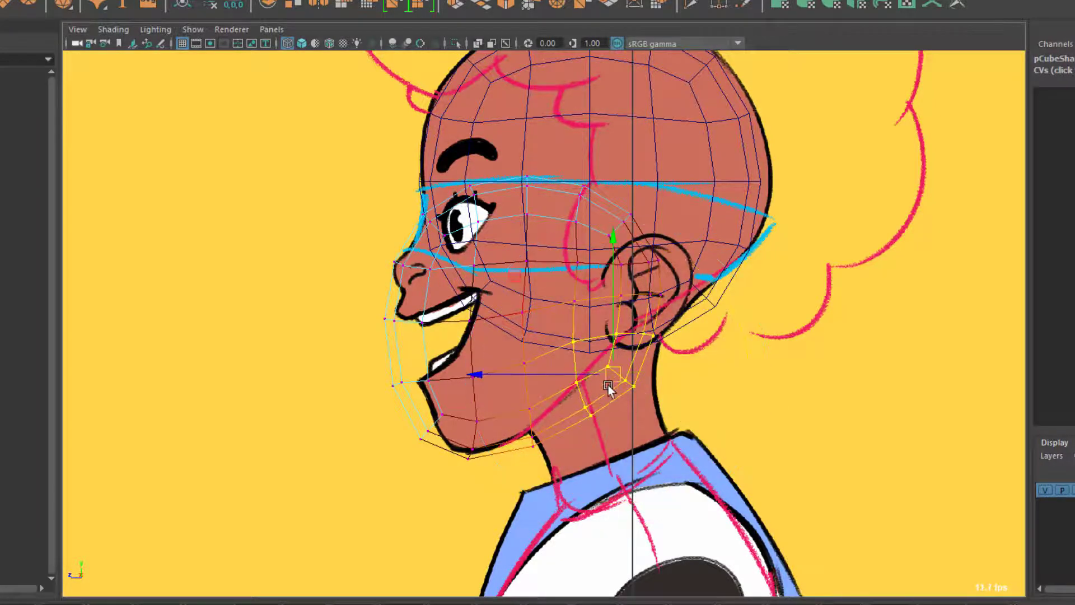
{"action": "left_click_drag", "start_coordinate": [608, 386], "coordinate": [577, 373]}
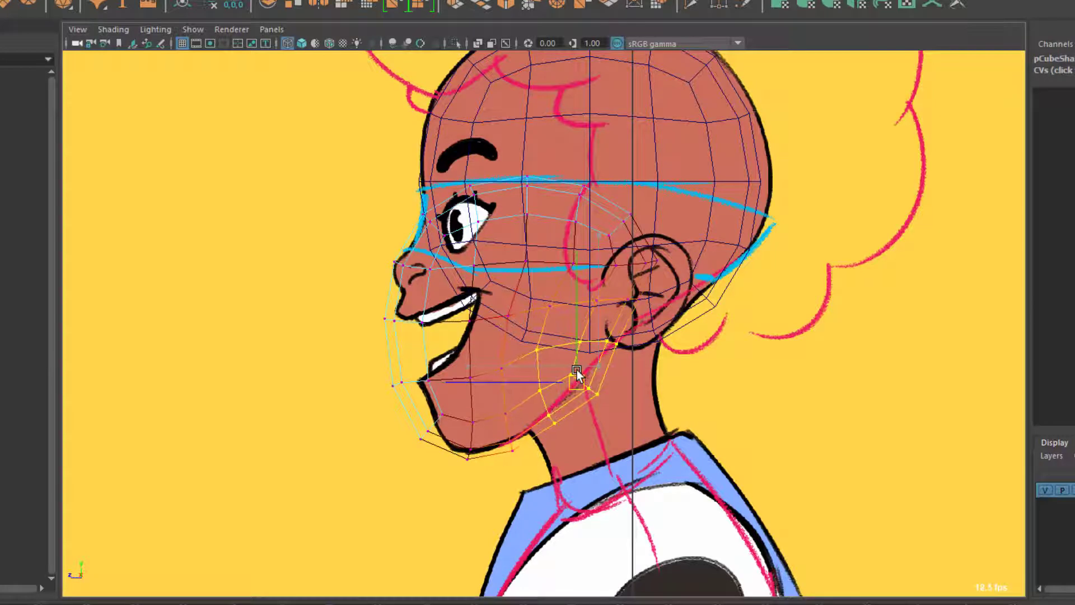
- Move the jaw form's front vertices back to the mouth and chin profile, and adjust the nose-level vertices forward
{"action": "left_click", "coordinate": [438, 352]}
{"action": "left_click_drag", "start_coordinate": [334, 307], "coordinate": [442, 389]}
{"action": "left_click_drag", "start_coordinate": [311, 351], "coordinate": [333, 349]}
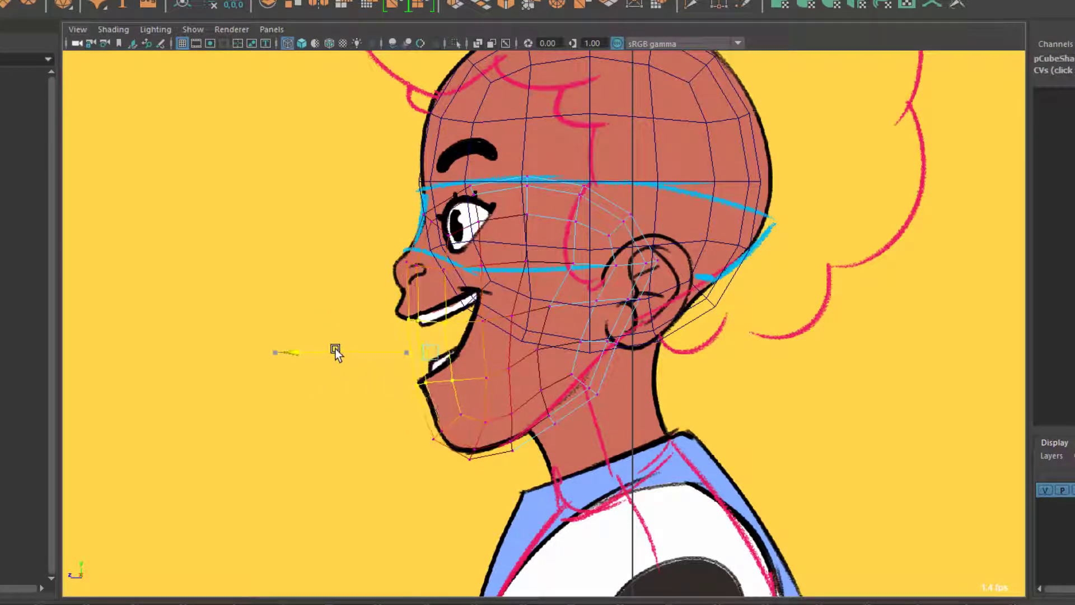
{"action": "left_click_drag", "start_coordinate": [357, 235], "coordinate": [461, 282]}
{"action": "left_click", "coordinate": [359, 253]}
{"action": "left_click_drag", "start_coordinate": [364, 265], "coordinate": [340, 267]}
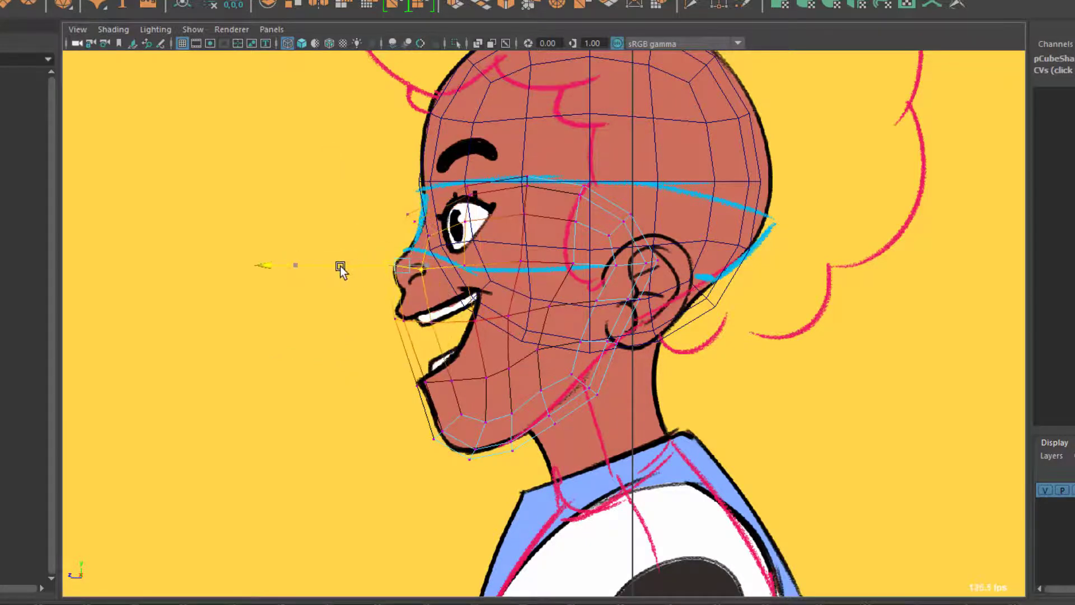
- Pull the jaw form's upper front vertices back toward the bridge of the nose and the eye area
{"action": "left_click_drag", "start_coordinate": [367, 195], "coordinate": [434, 208]}
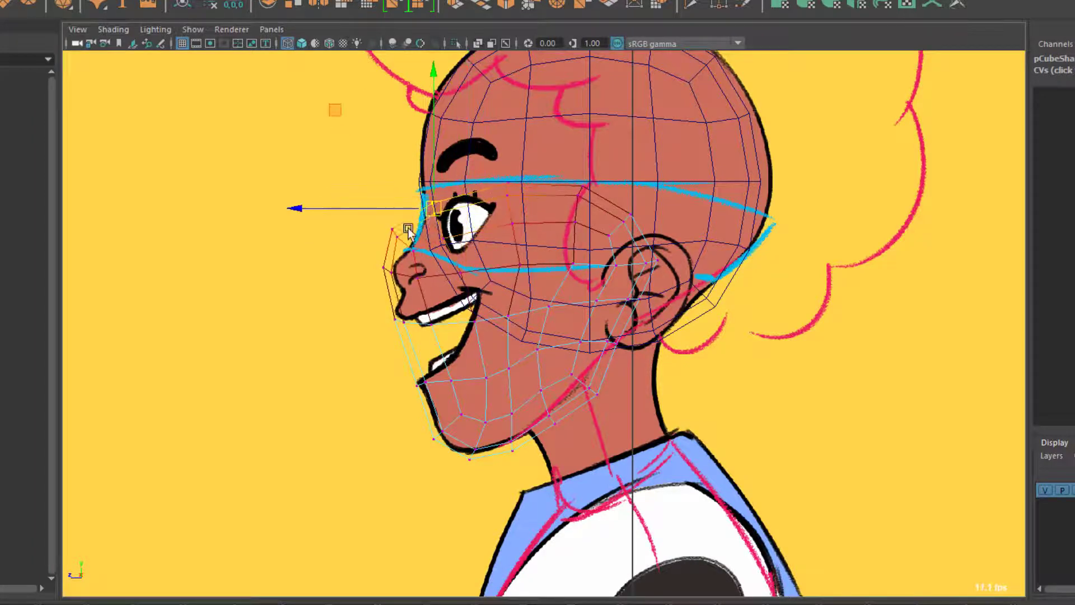
{"action": "left_click", "coordinate": [405, 238]}
{"action": "left_click_drag", "start_coordinate": [396, 240], "coordinate": [397, 239]}
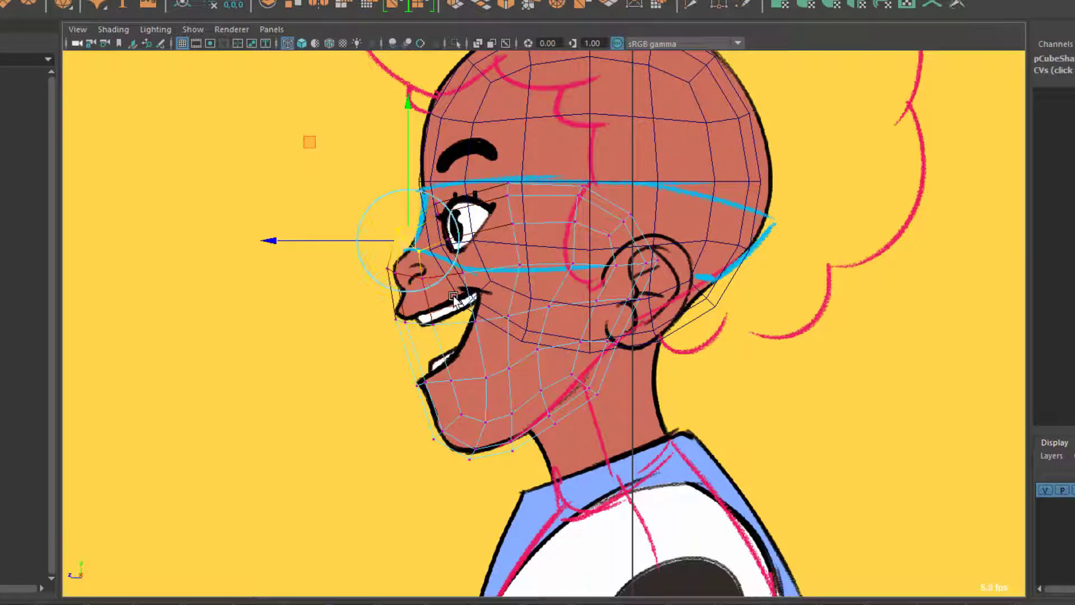
{"action": "left_click_drag", "start_coordinate": [409, 239], "coordinate": [432, 241]}
{"action": "left_click", "coordinate": [507, 189]}
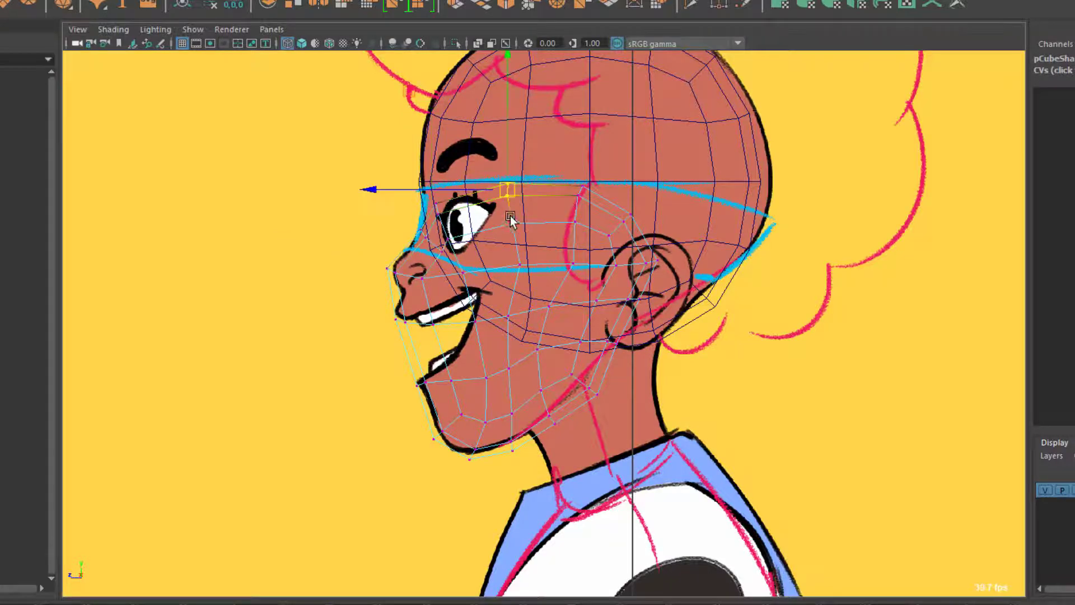
- Return to object mode in the perspective view and hide the display layer holding the front and side reference sheets
{"action": "key", "text": "space"}
{"action": "key", "text": "space"}
{"action": "left_click_drag", "start_coordinate": [586, 328], "coordinate": [613, 397], "text": "alt"}
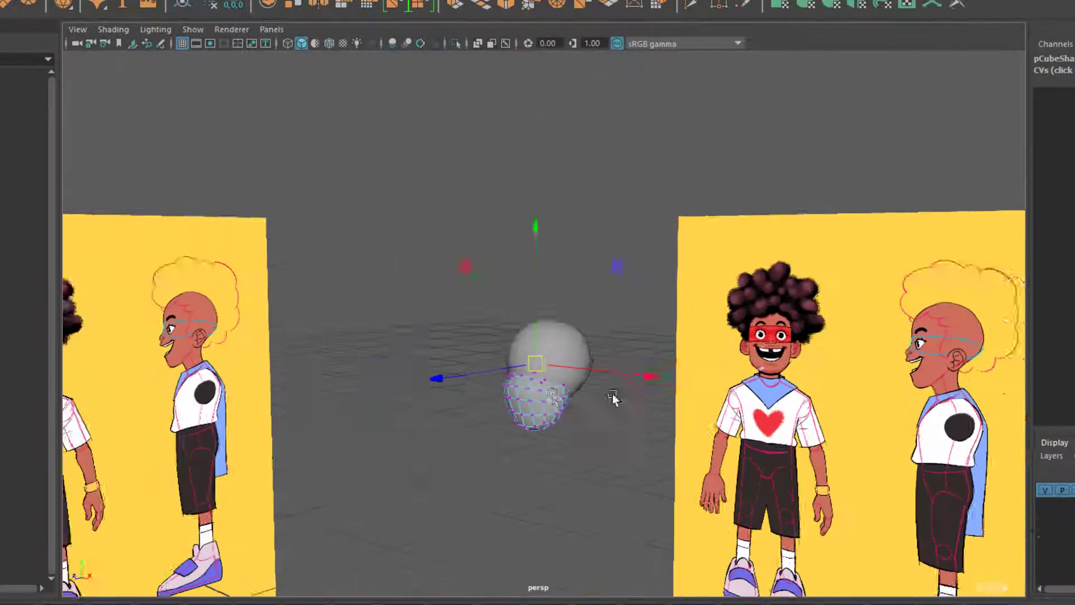
{"action": "right_click_drag", "start_coordinate": [588, 283], "coordinate": [644, 261]}
{"action": "left_click_drag", "start_coordinate": [599, 230], "coordinate": [538, 409], "text": "alt"}
{"action": "left_click_drag", "start_coordinate": [676, 416], "coordinate": [739, 409], "text": "alt"}
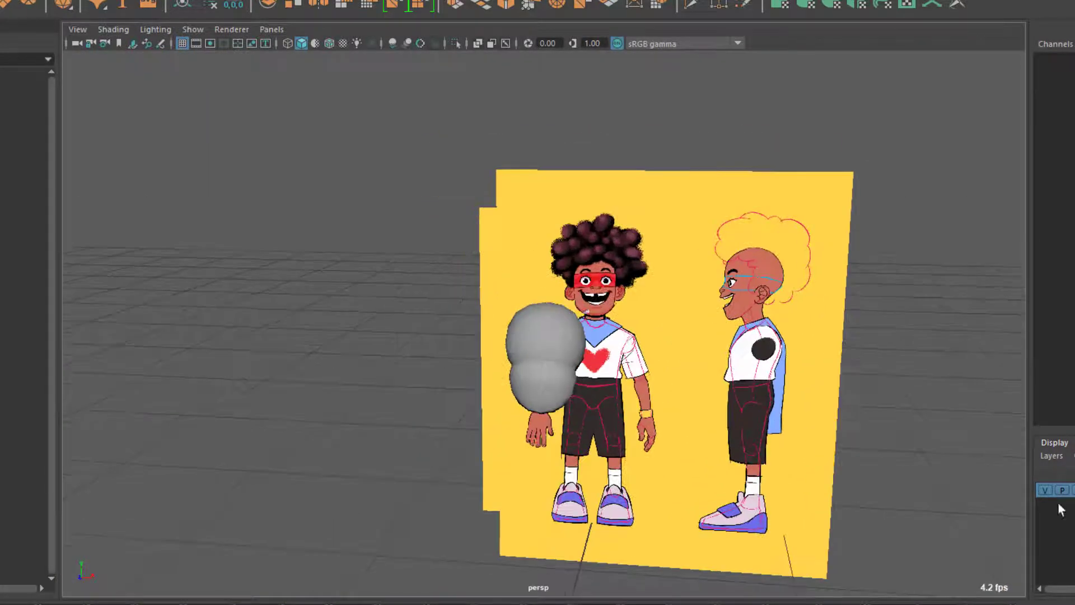
{"action": "left_click", "coordinate": [1045, 490]}
- Examine how the cranium and jaw forms join by viewing and selecting them from several angles in the perspective view
{"action": "left_click_drag", "start_coordinate": [672, 406], "coordinate": [530, 465], "text": "alt"}
{"action": "left_click", "coordinate": [518, 367]}
{"action": "left_click_drag", "start_coordinate": [529, 419], "coordinate": [565, 402], "text": "alt"}
{"action": "left_click", "coordinate": [657, 488]}
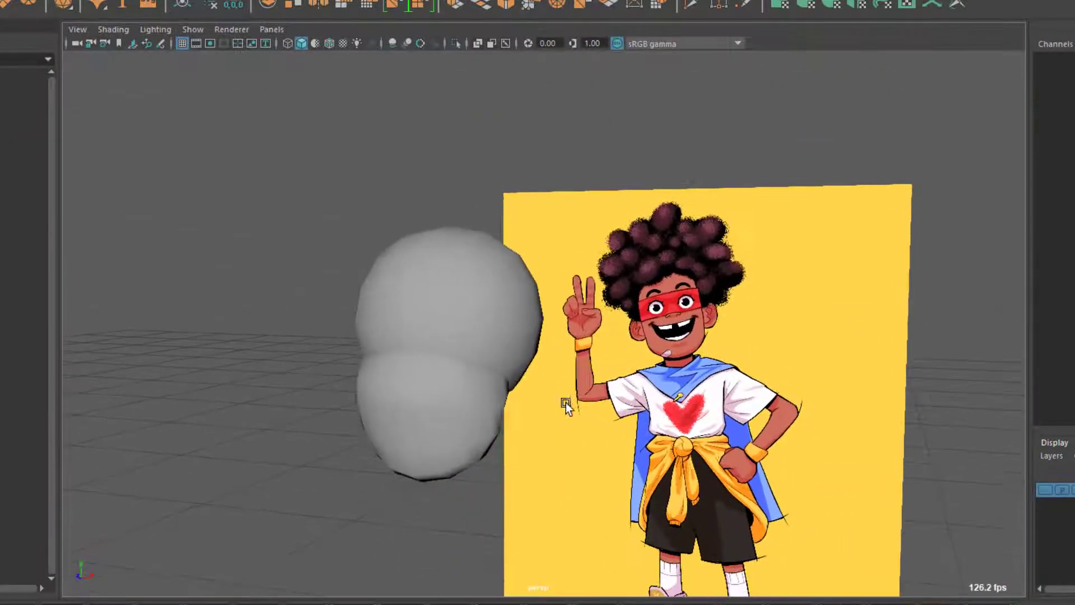
{"action": "left_click_drag", "start_coordinate": [546, 505], "coordinate": [445, 419], "text": "alt"}
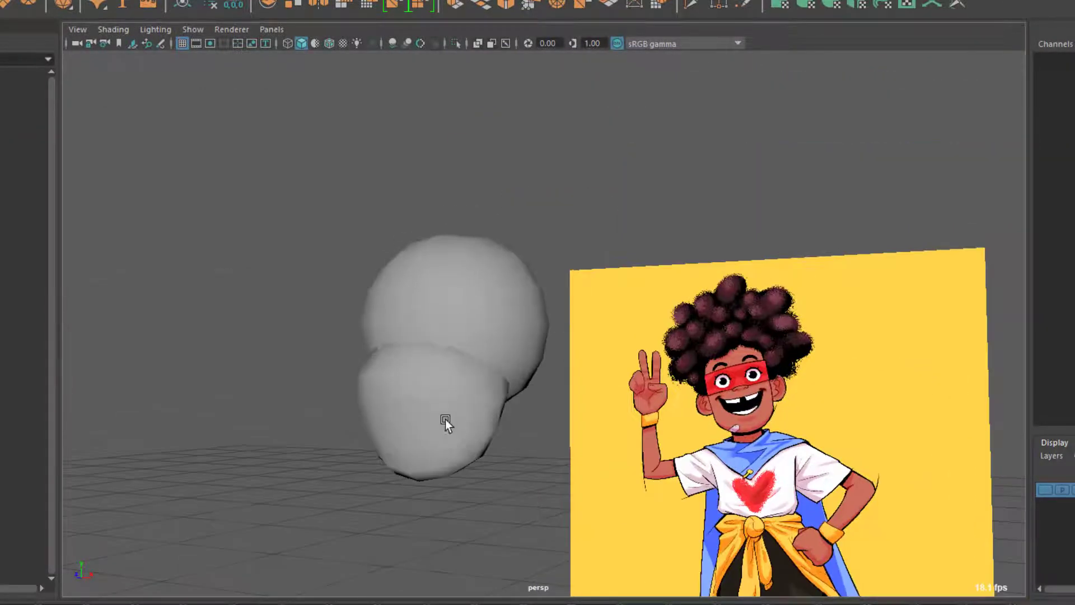
{"action": "left_click", "coordinate": [445, 419]}
{"action": "left_click_drag", "start_coordinate": [509, 466], "coordinate": [475, 298], "text": "alt"}
{"action": "left_click", "coordinate": [476, 298]}
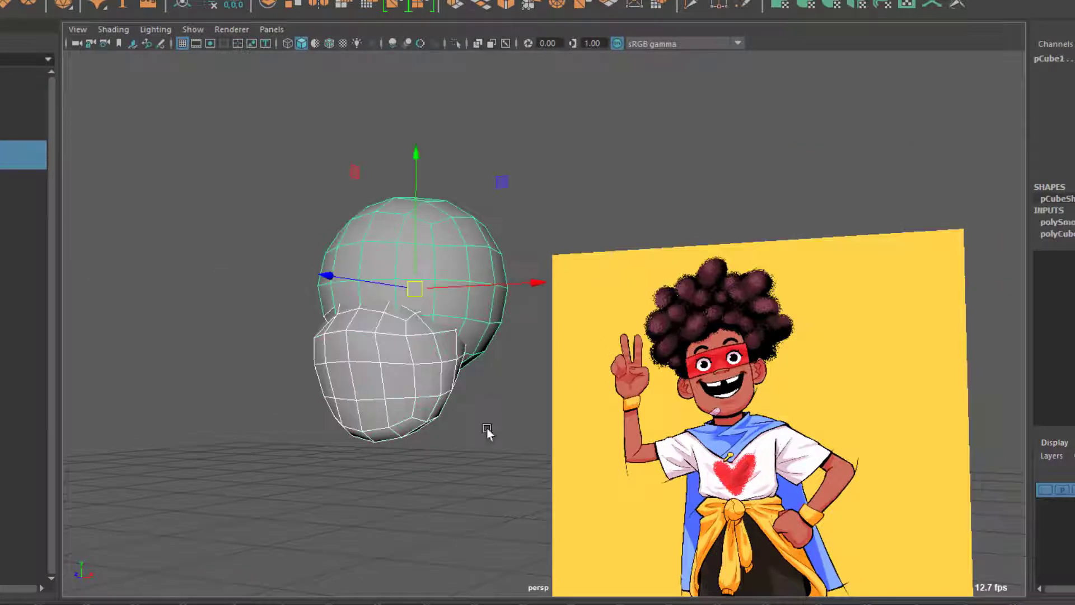
{"action": "left_click", "coordinate": [470, 470]}
{"action": "left_click_drag", "start_coordinate": [475, 469], "coordinate": [539, 470], "text": "alt"}
{"action": "key", "text": "space"}
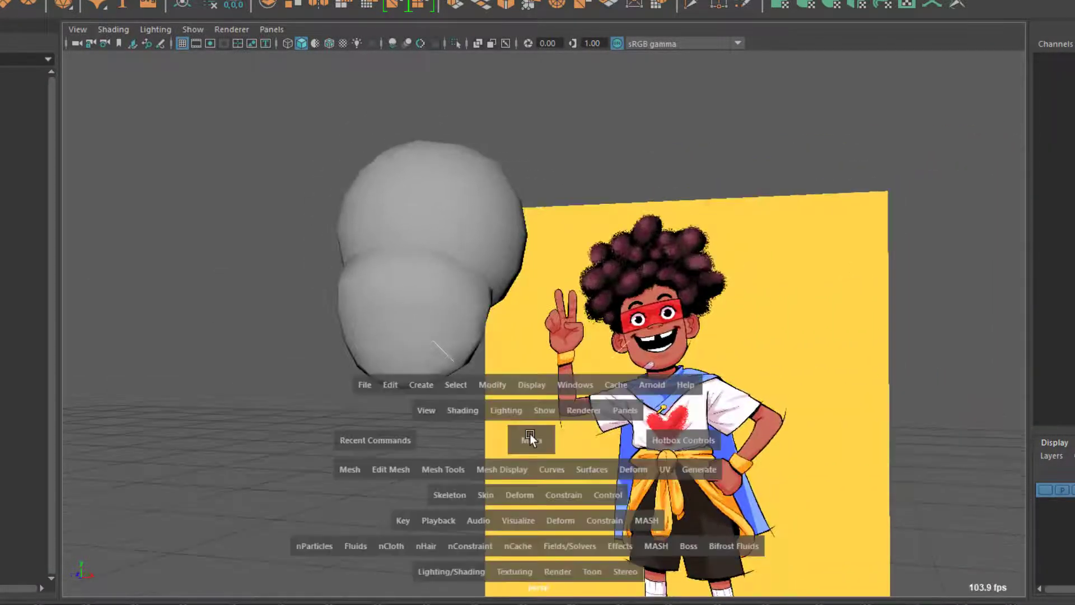
{"action": "key", "text": "space"}
{"action": "middle_click_drag", "start_coordinate": [459, 430], "coordinate": [521, 426], "text": "alt"}
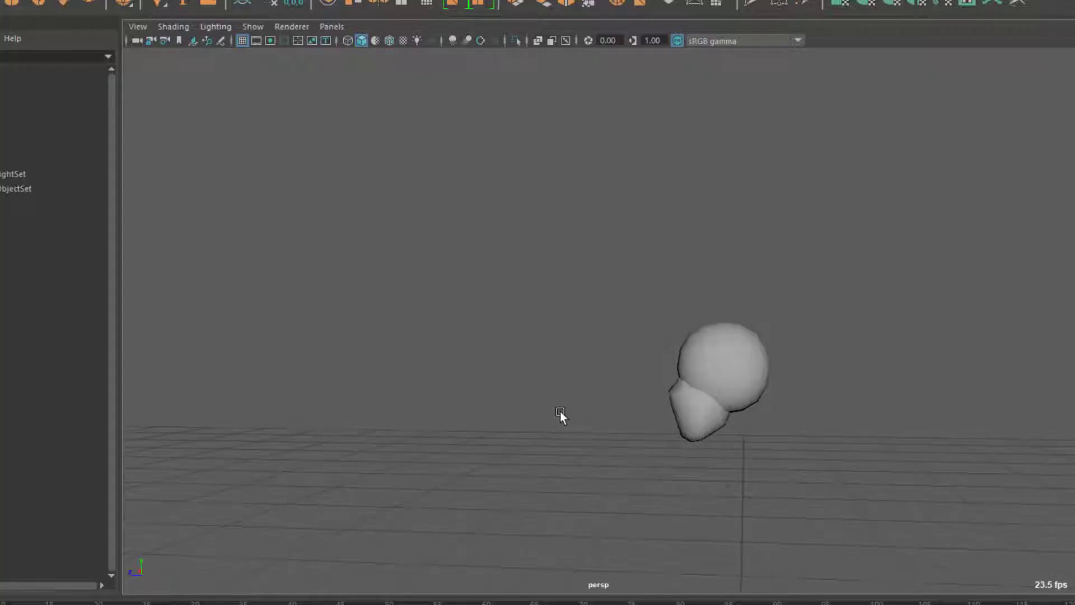
- Compare the blocked-out head's silhouette with the posed character illustration from side and three-quarter angles
{"action": "left_click_drag", "start_coordinate": [561, 417], "coordinate": [738, 389], "text": "alt"}
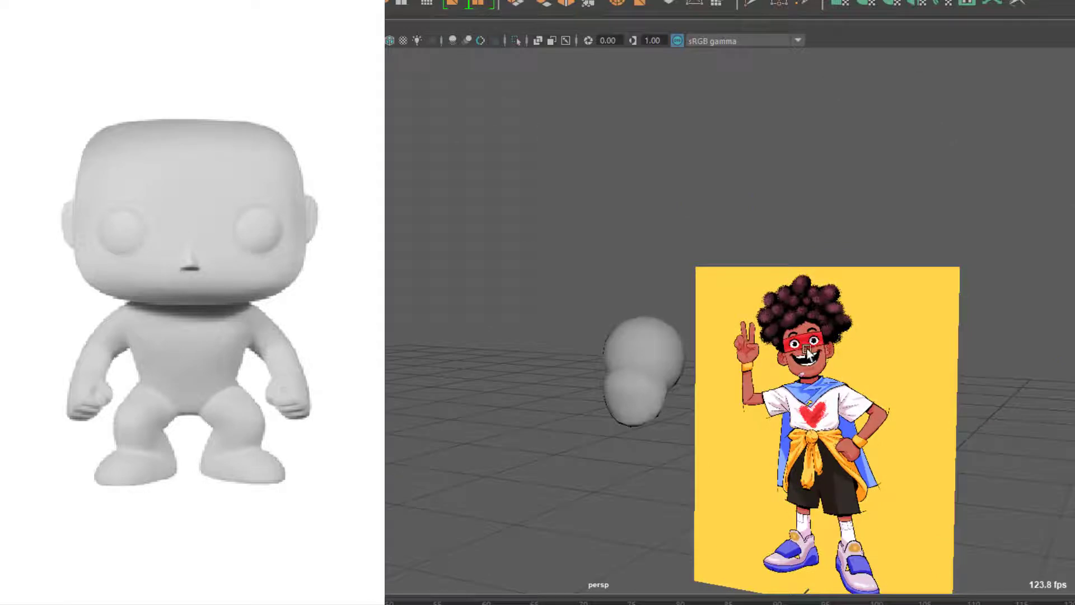
{"action": "left_click_drag", "start_coordinate": [591, 389], "coordinate": [595, 478], "text": "alt"}
{"action": "left_click", "coordinate": [582, 371]}
{"action": "left_click", "coordinate": [681, 492]}
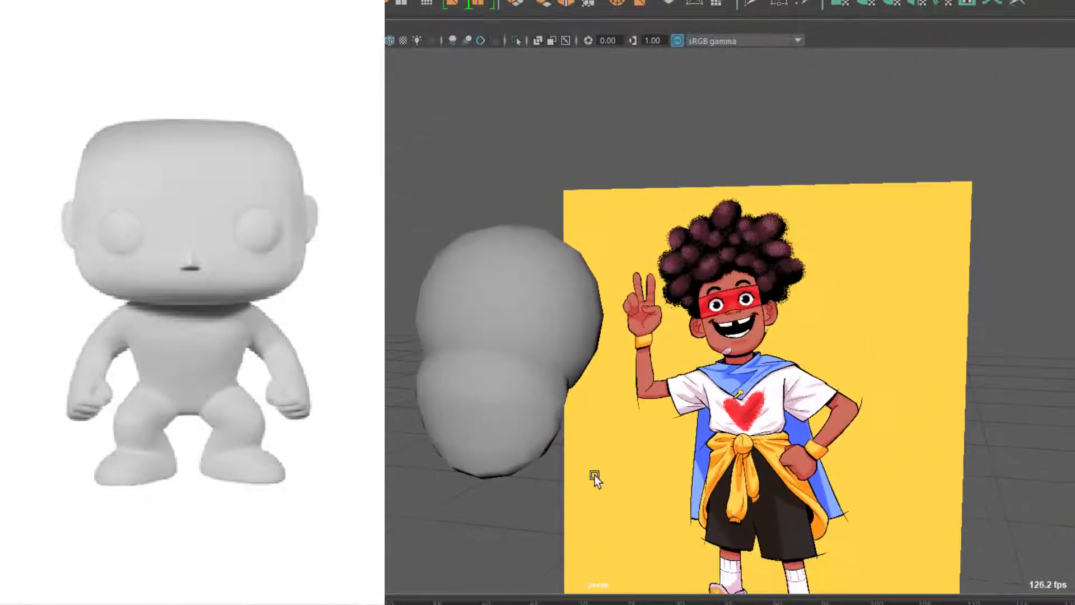
{"action": "left_click_drag", "start_coordinate": [549, 432], "coordinate": [586, 488], "text": "alt"}
{"action": "left_click", "coordinate": [543, 440]}
{"action": "middle_click_drag", "start_coordinate": [545, 442], "coordinate": [525, 425], "text": "alt"}
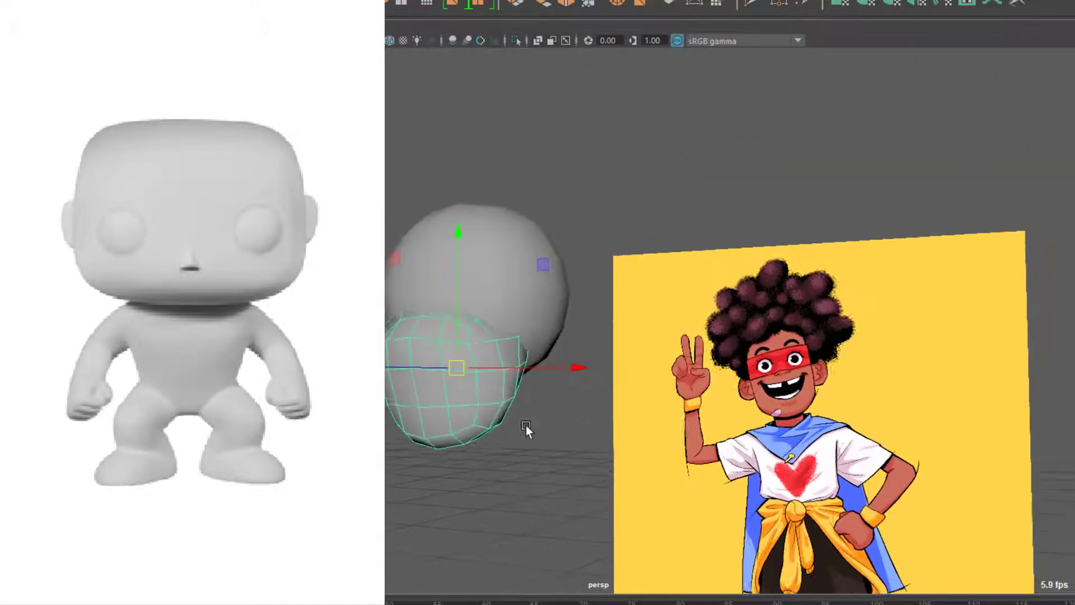
{"action": "left_click", "coordinate": [536, 294]}
{"action": "left_click", "coordinate": [533, 453]}
{"action": "left_click_drag", "start_coordinate": [498, 482], "coordinate": [601, 465], "text": "alt"}
- In the front view, create a polygon cylinder for the neck, scale it down and raise it beneath the head
{"action": "key", "text": "space"}
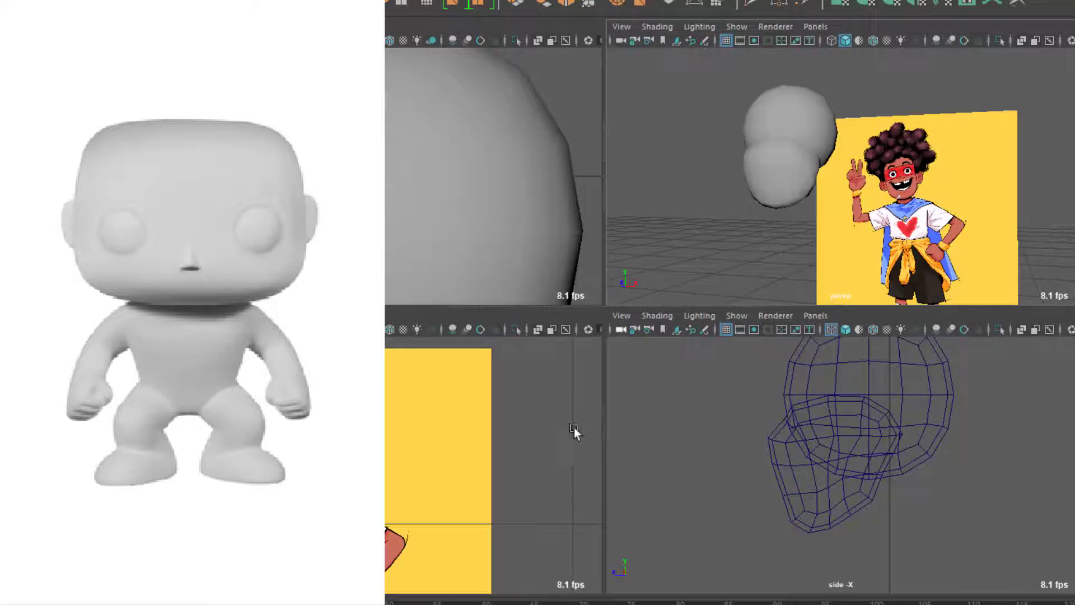
{"action": "key", "text": "space"}
{"action": "scroll", "coordinate": [576, 388], "scroll_direction": "up", "scroll_amount": 5}
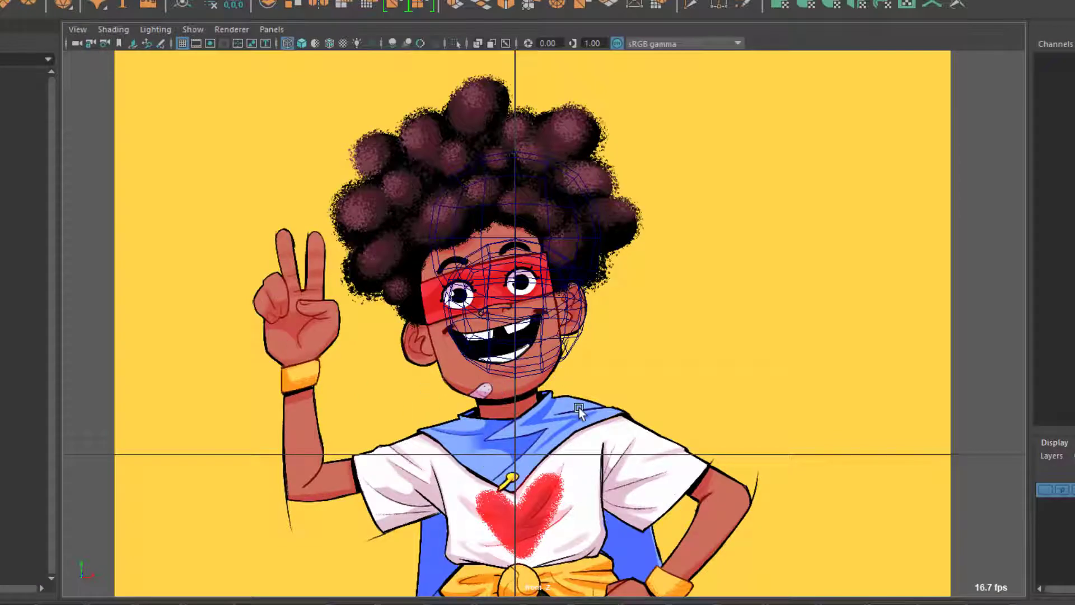
{"action": "middle_click_drag", "start_coordinate": [579, 408], "coordinate": [569, 360], "text": "alt"}
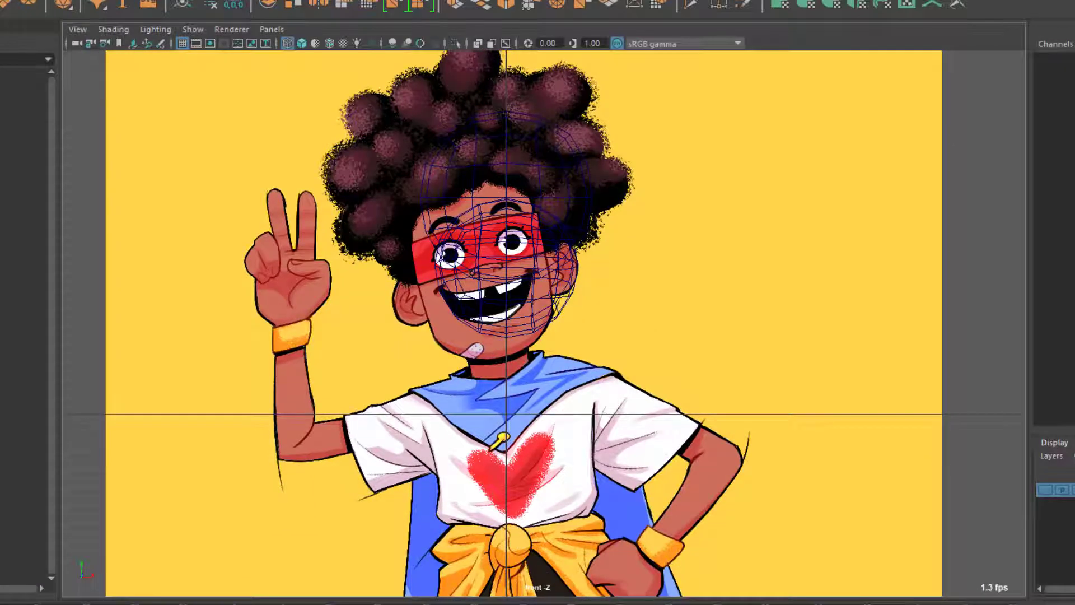
{"action": "left_click", "coordinate": [627, 381]}
{"action": "scroll", "coordinate": [587, 442], "scroll_direction": "down", "scroll_amount": 8}
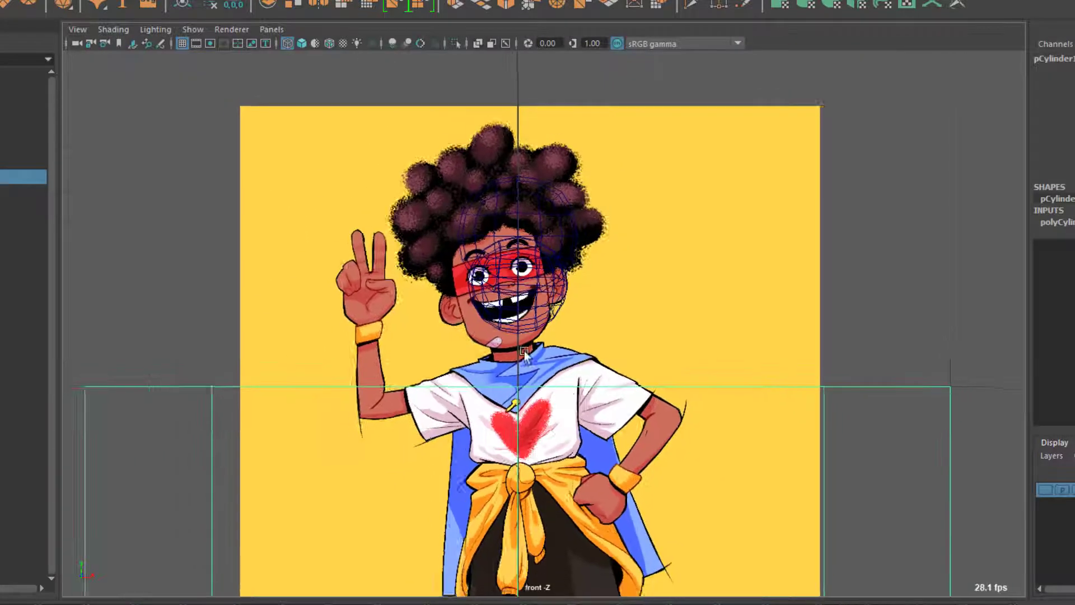
{"action": "middle_click_drag", "start_coordinate": [621, 454], "coordinate": [647, 336], "text": "alt"}
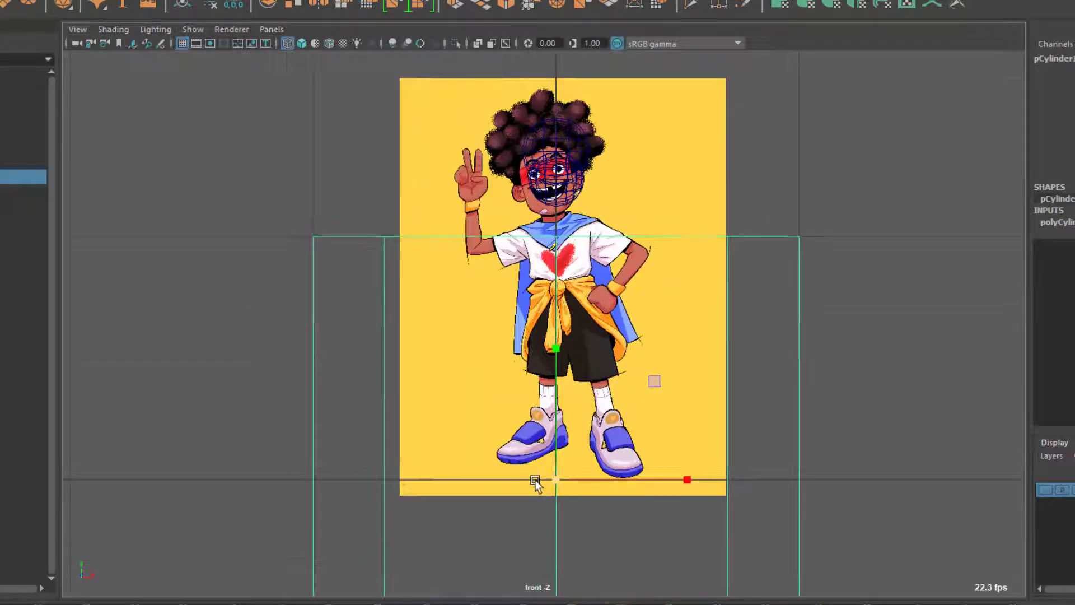
{"action": "middle_click_drag", "start_coordinate": [535, 480], "coordinate": [280, 599]}
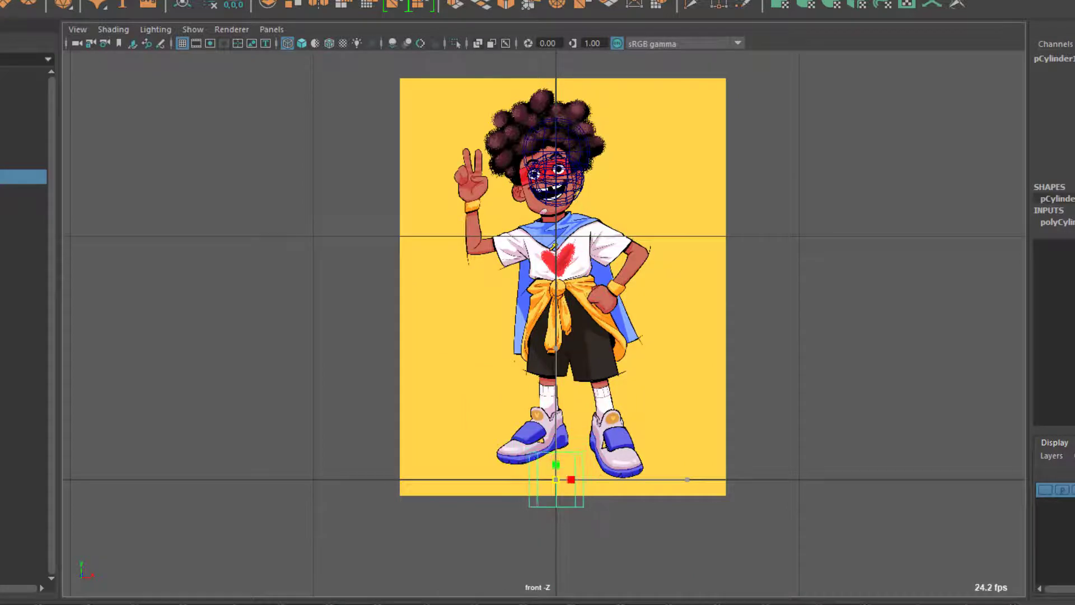
{"action": "key", "text": "w"}
{"action": "left_click_drag", "start_coordinate": [556, 465], "coordinate": [710, 195]}
- Check the cylinder in perspective, and scale it down further in the front view to about the character's neck width
{"action": "key", "text": "space"}
{"action": "key", "text": "space"}
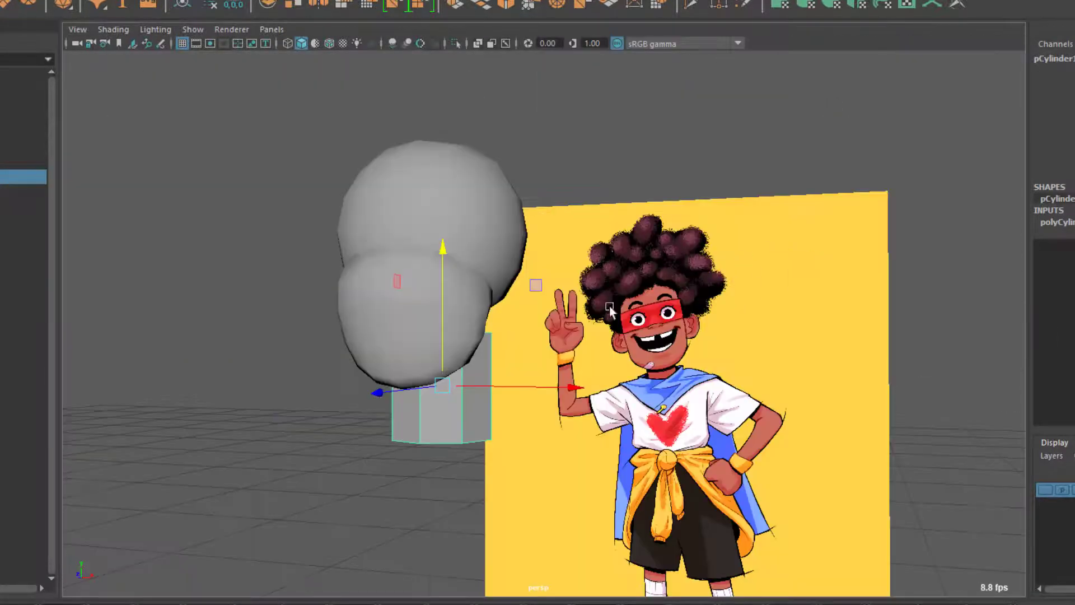
{"action": "left_click_drag", "start_coordinate": [514, 408], "coordinate": [548, 409], "text": "alt"}
{"action": "key", "text": "space"}
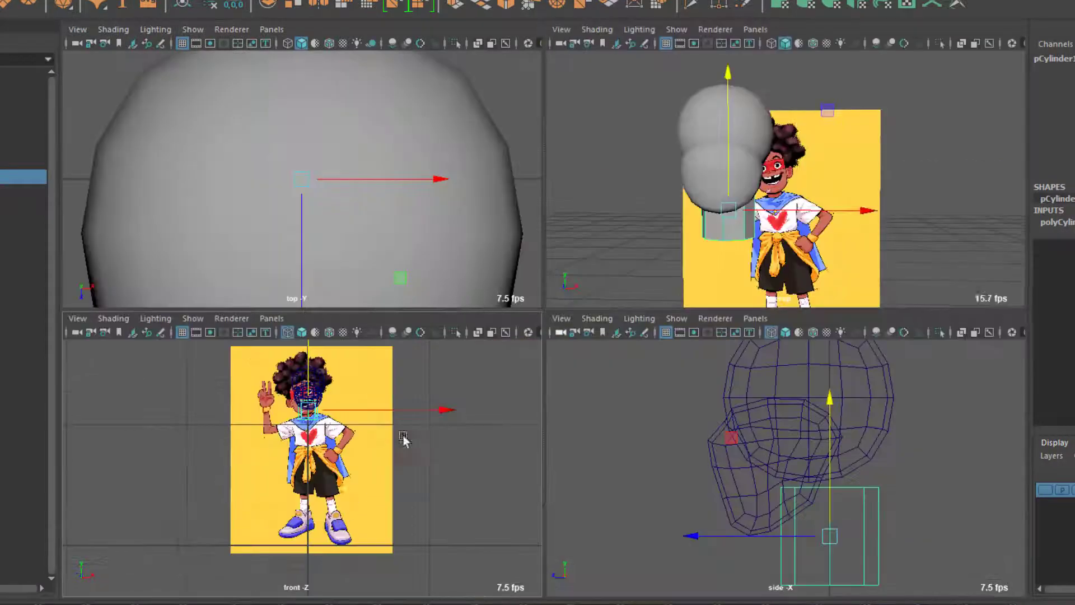
{"action": "key", "text": "space"}
{"action": "key", "text": "f"}
{"action": "scroll", "coordinate": [493, 385], "scroll_direction": "up", "scroll_amount": 8}
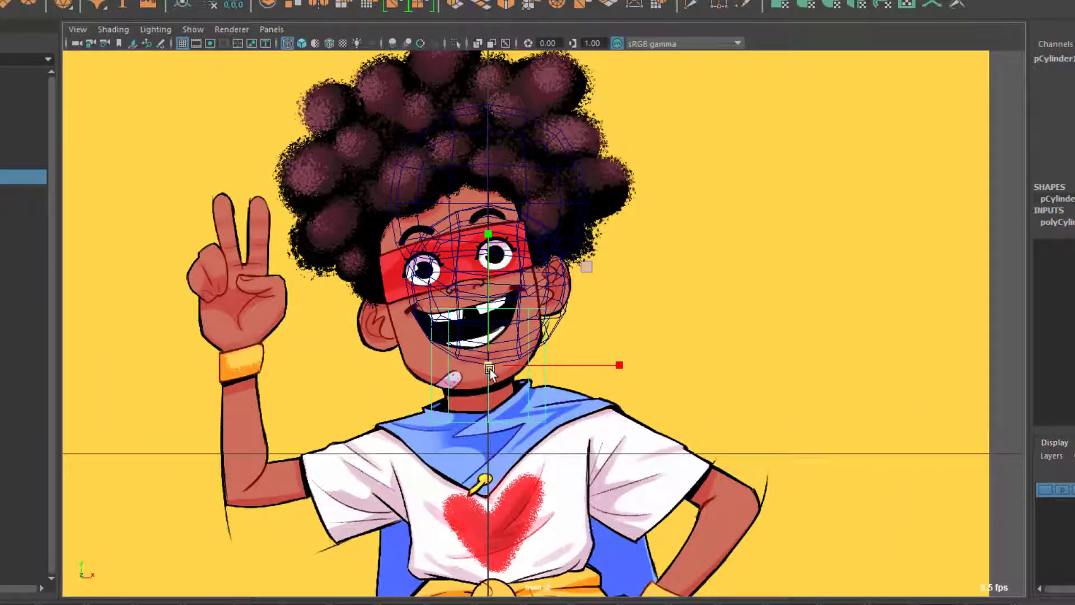
{"action": "left_click_drag", "start_coordinate": [489, 370], "coordinate": [480, 395]}
{"action": "key", "text": "w"}
{"action": "key", "text": "ctrl+z"}
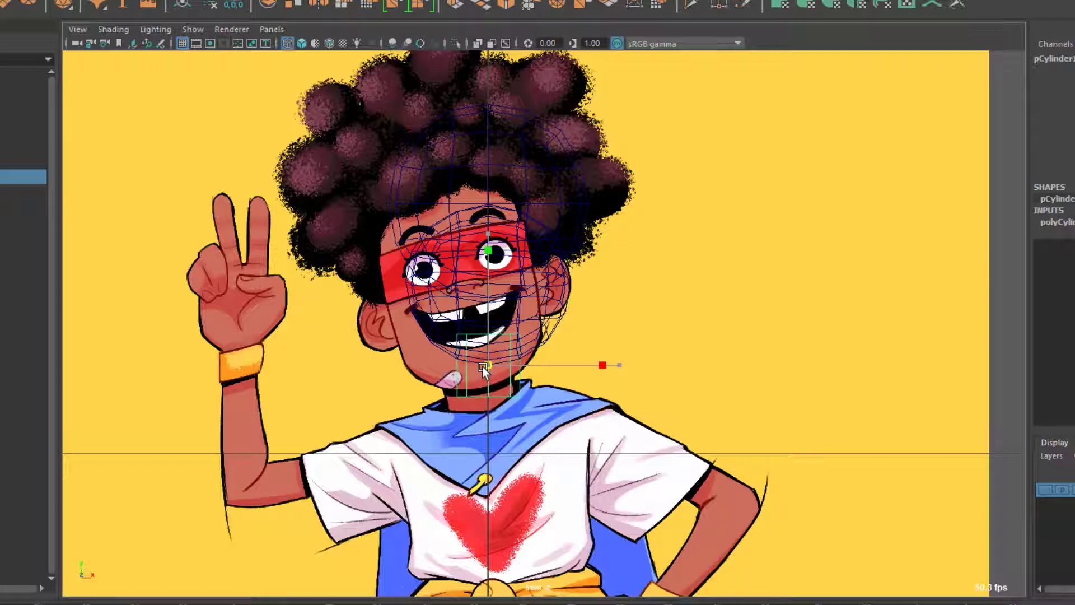
- Check the neck cylinder's placement from the side in perspective, and show the side view full size
{"action": "key", "text": "space"}
{"action": "key", "text": "space"}
{"action": "left_click_drag", "start_coordinate": [630, 344], "coordinate": [489, 337], "text": "alt"}
{"action": "key", "text": "space"}
{"action": "key", "text": "space"}
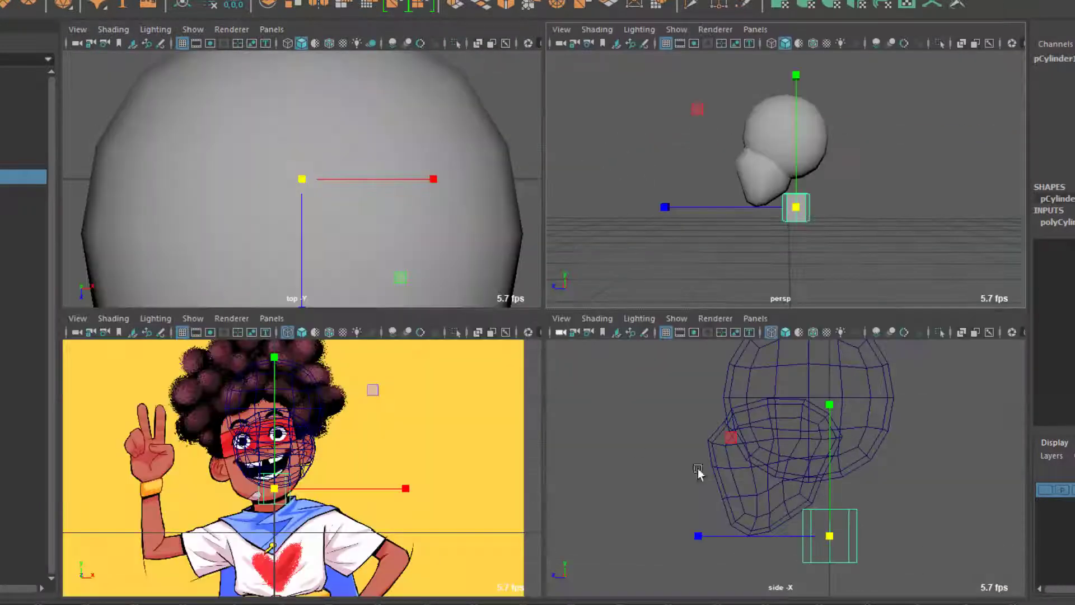
{"action": "key", "text": "space"}
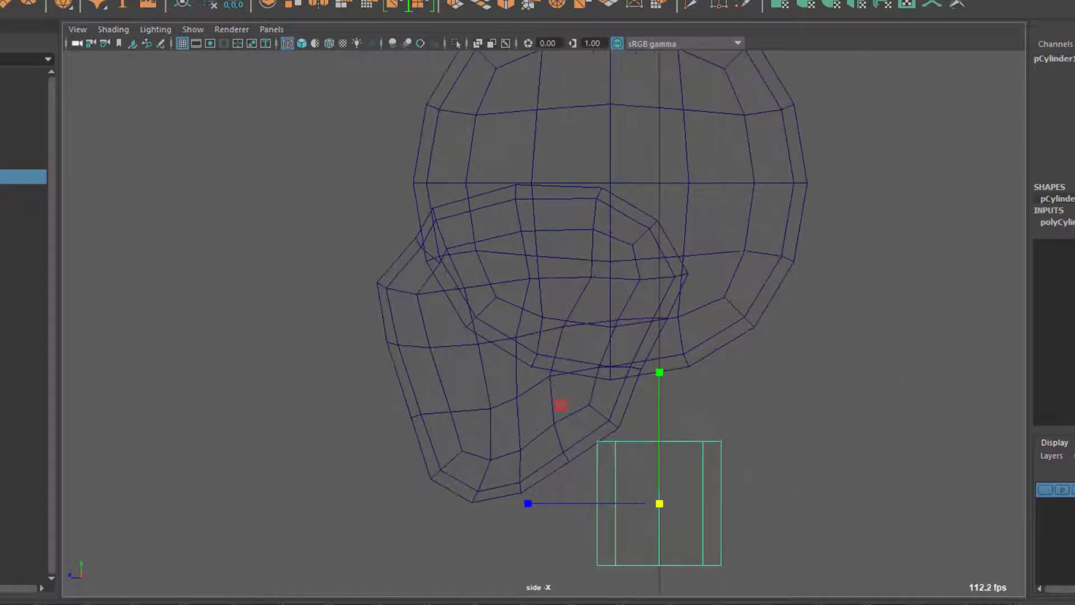
- Switch to the Anatomy For Sculptors PDF and browse the body pages to the male figure's side view to study the neck's angle
{"action": "key", "text": "alt+Tab"}
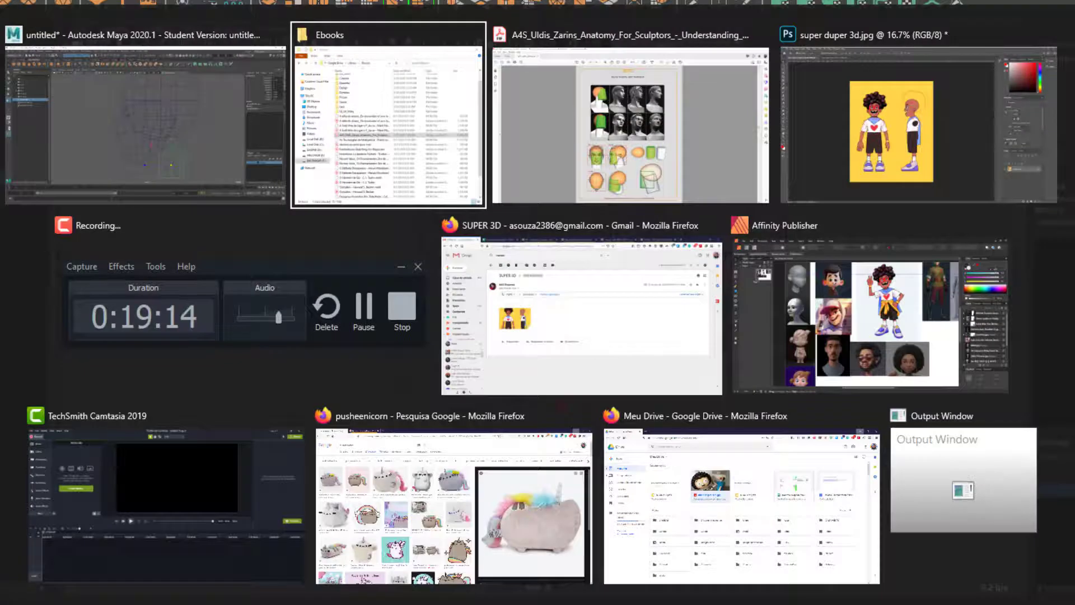
{"action": "key", "text": "alt+Tab"}
{"action": "scroll", "coordinate": [895, 319], "scroll_direction": "down", "scroll_amount": 20}
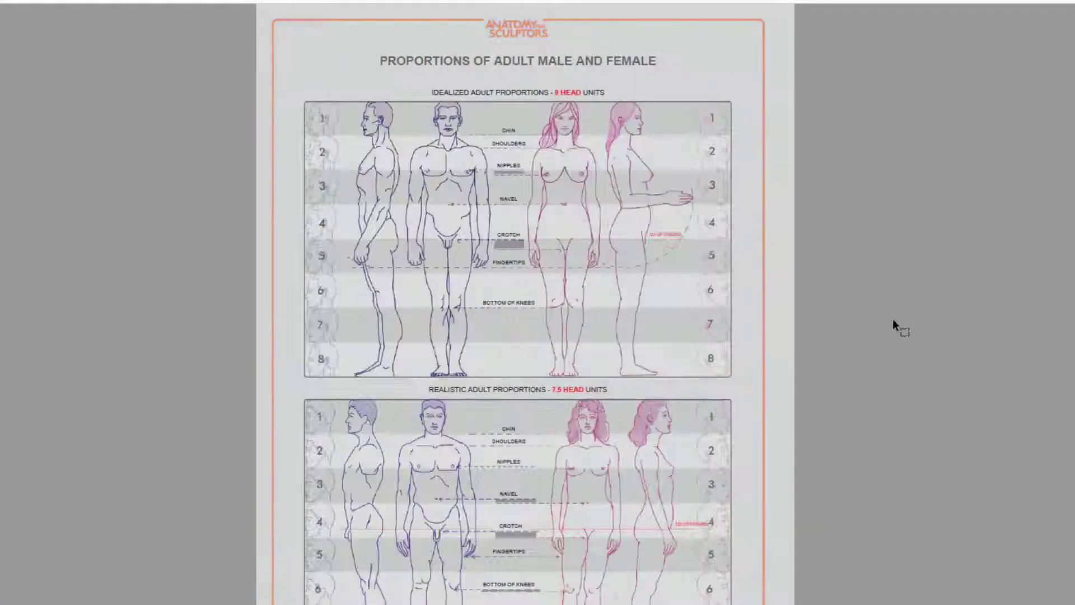
{"action": "scroll", "coordinate": [857, 312], "scroll_direction": "down", "scroll_amount": 4}
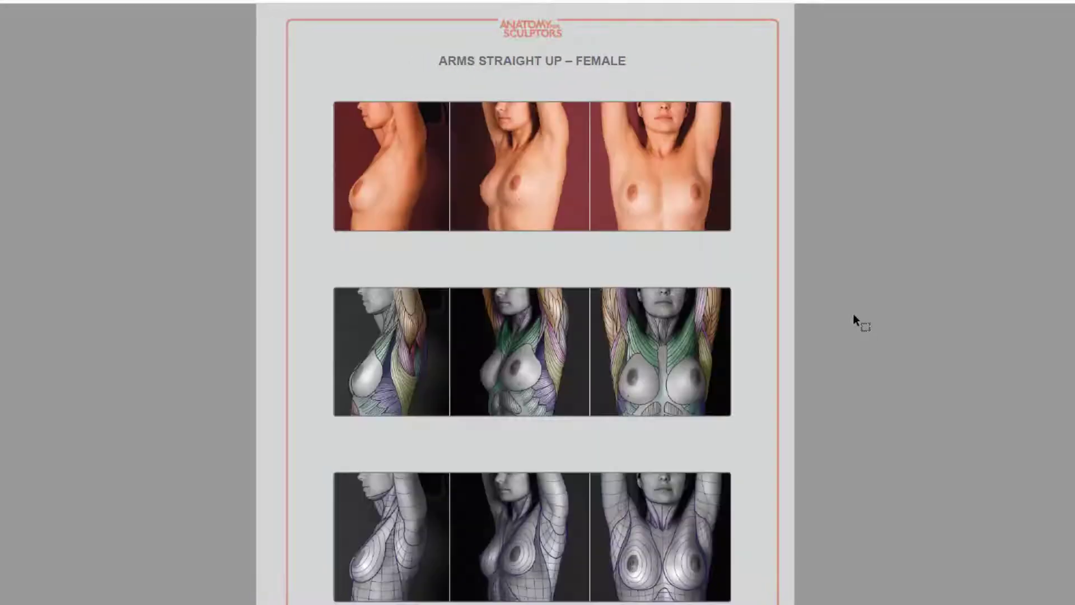
{"action": "scroll", "coordinate": [852, 314], "scroll_direction": "down", "scroll_amount": 4}
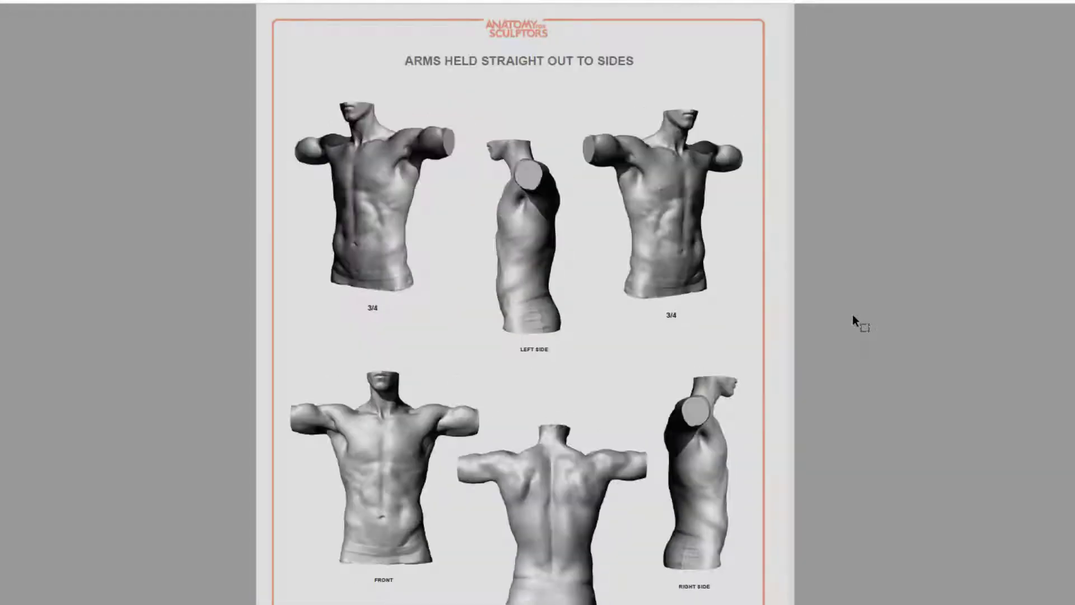
{"action": "scroll", "coordinate": [852, 314], "scroll_direction": "down", "scroll_amount": 5}
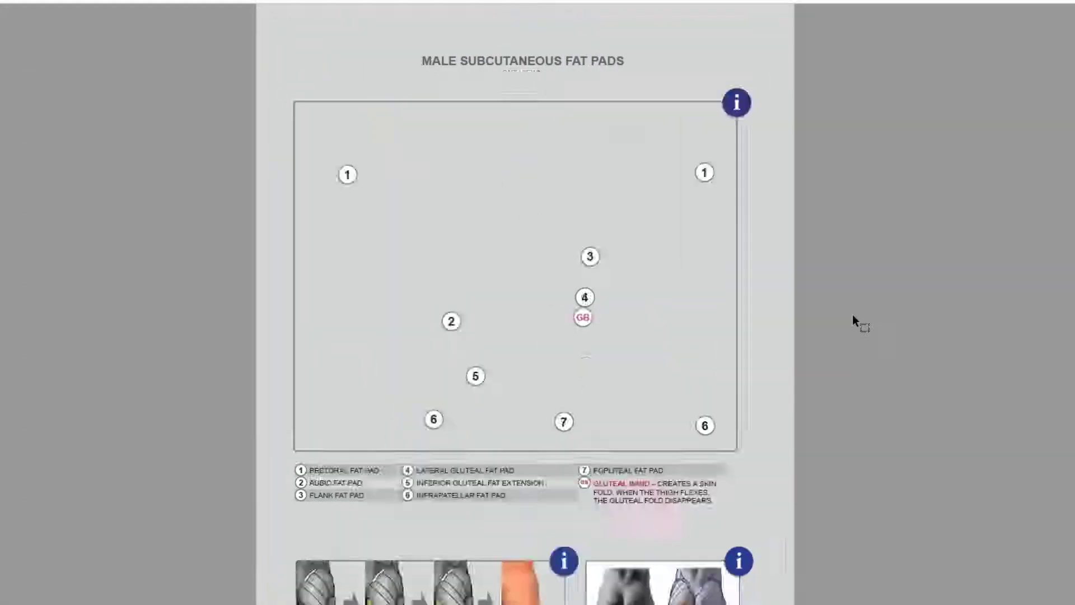
{"action": "scroll", "coordinate": [852, 314], "scroll_direction": "down", "scroll_amount": 4}
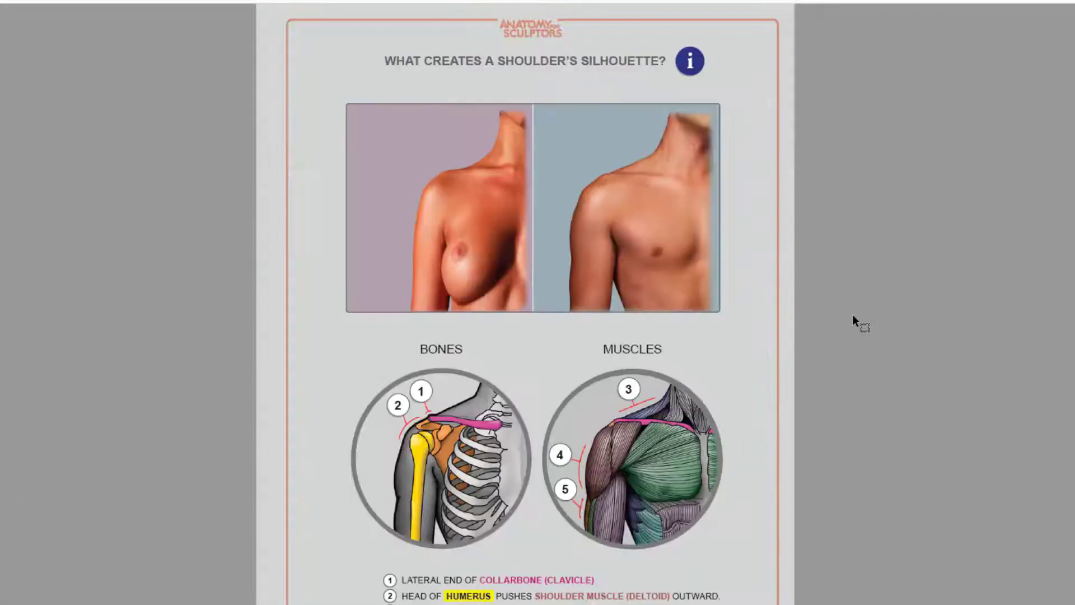
{"action": "scroll", "coordinate": [852, 314], "scroll_direction": "down", "scroll_amount": 4}
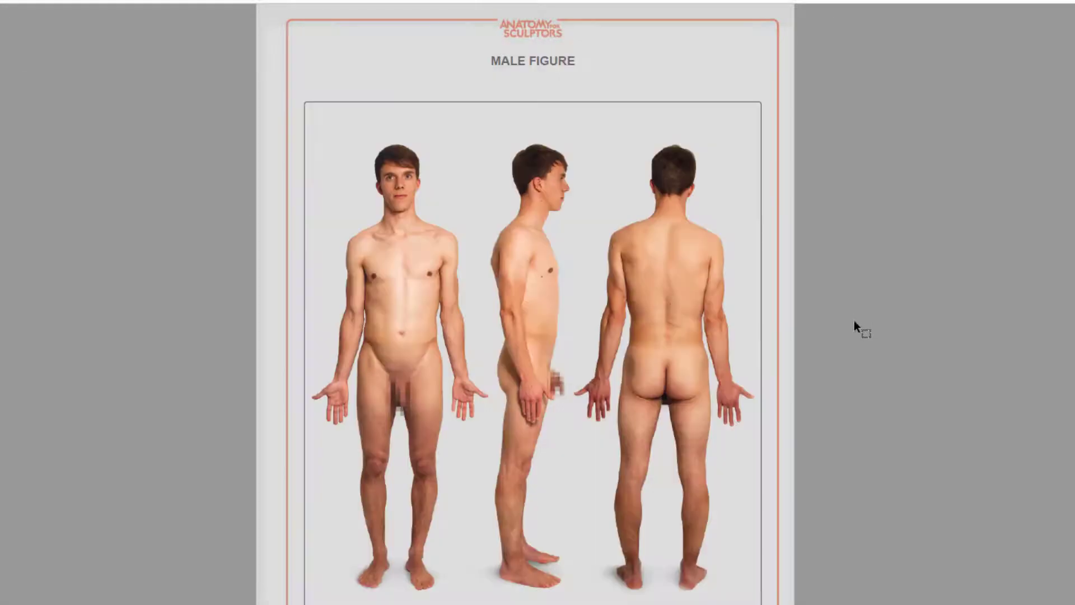
{"action": "scroll", "coordinate": [856, 326], "scroll_direction": "down", "scroll_amount": 1}
{"action": "scroll", "coordinate": [856, 325], "scroll_direction": "up", "scroll_amount": 1}
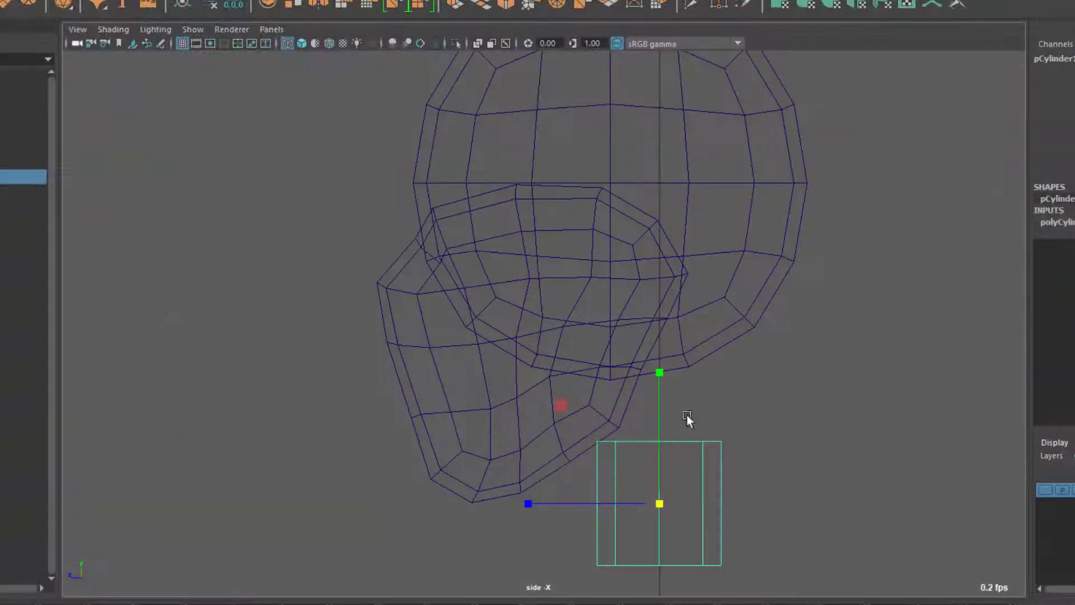
- Back in Maya's side view, turn on the turnaround reference and rotate the neck cylinder to match the drawn neck's forward tilt
{"action": "key", "text": "e"}
{"action": "key", "text": "w"}
{"action": "key", "text": "e"}
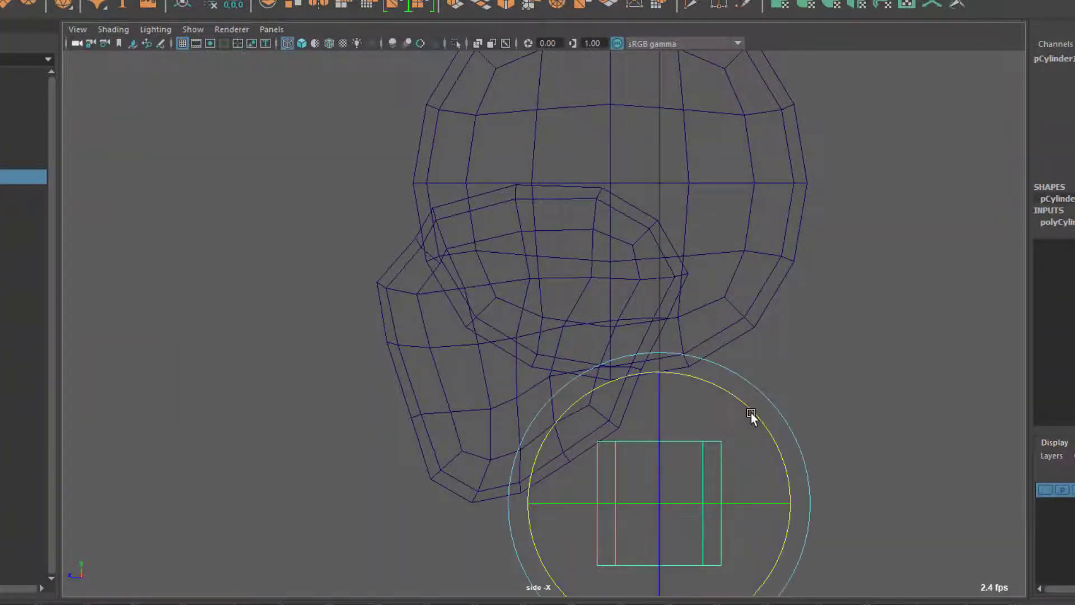
{"action": "left_click_drag", "start_coordinate": [752, 414], "coordinate": [717, 381]}
{"action": "left_click", "coordinate": [1047, 488]}
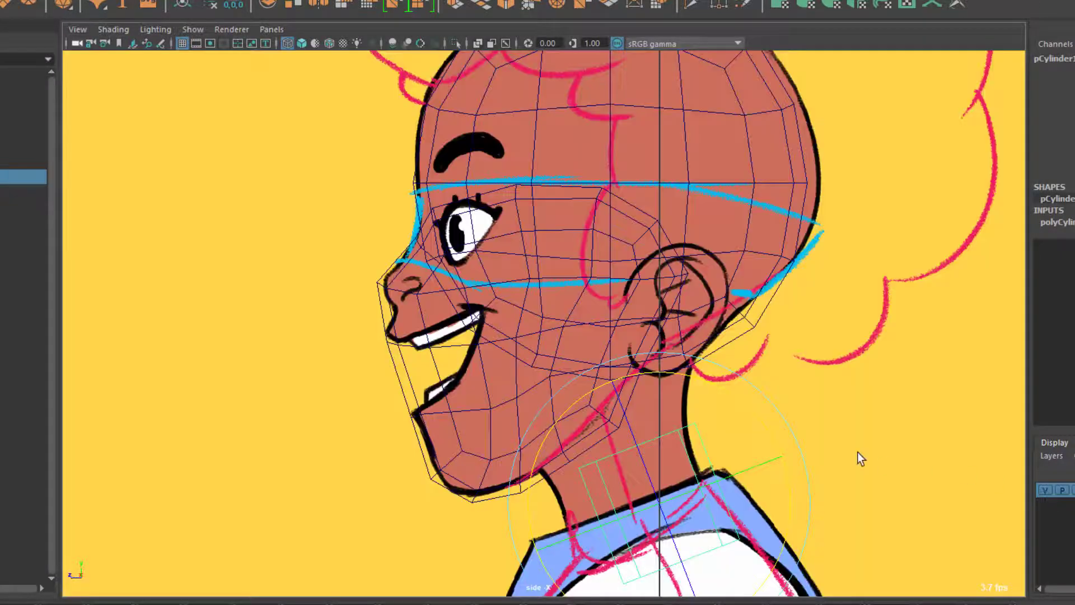
{"action": "middle_click_drag", "start_coordinate": [858, 451], "coordinate": [817, 382], "text": "alt"}
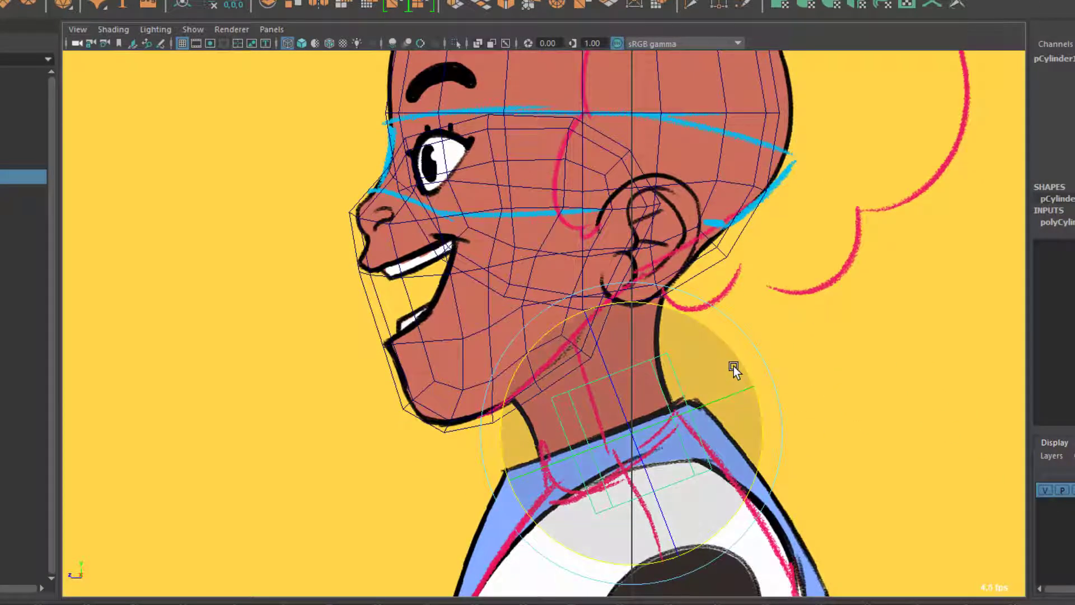
{"action": "left_click_drag", "start_coordinate": [731, 348], "coordinate": [727, 342]}
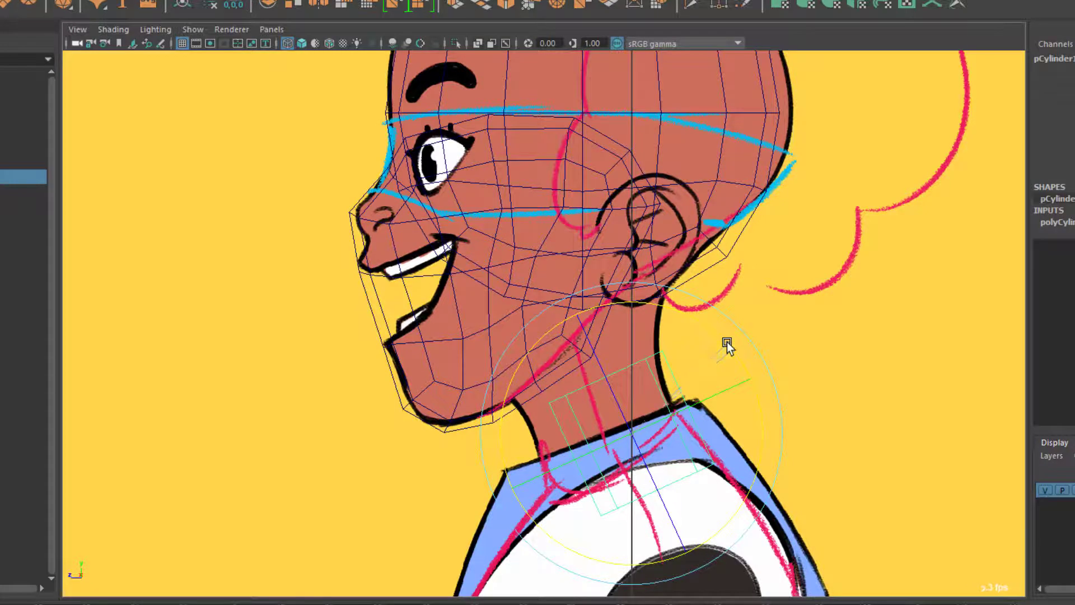
- Move the neck cylinder forward onto the drawn neck, stretch it along its length and raise it into the back of the jaw
{"action": "key", "text": "w"}
{"action": "left_click_drag", "start_coordinate": [563, 432], "coordinate": [543, 428]}
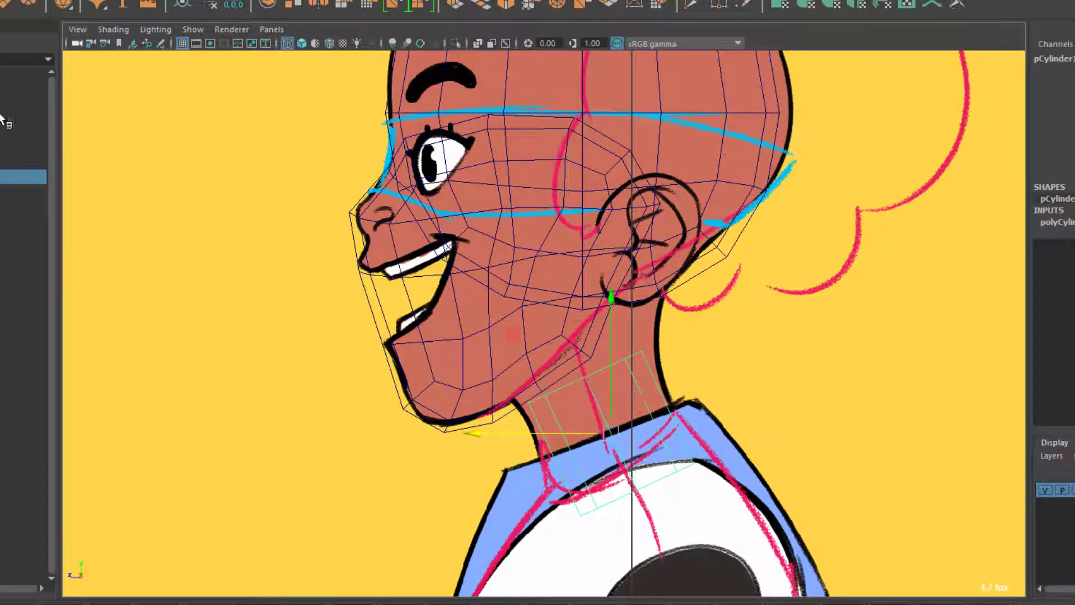
{"action": "key", "text": "r"}
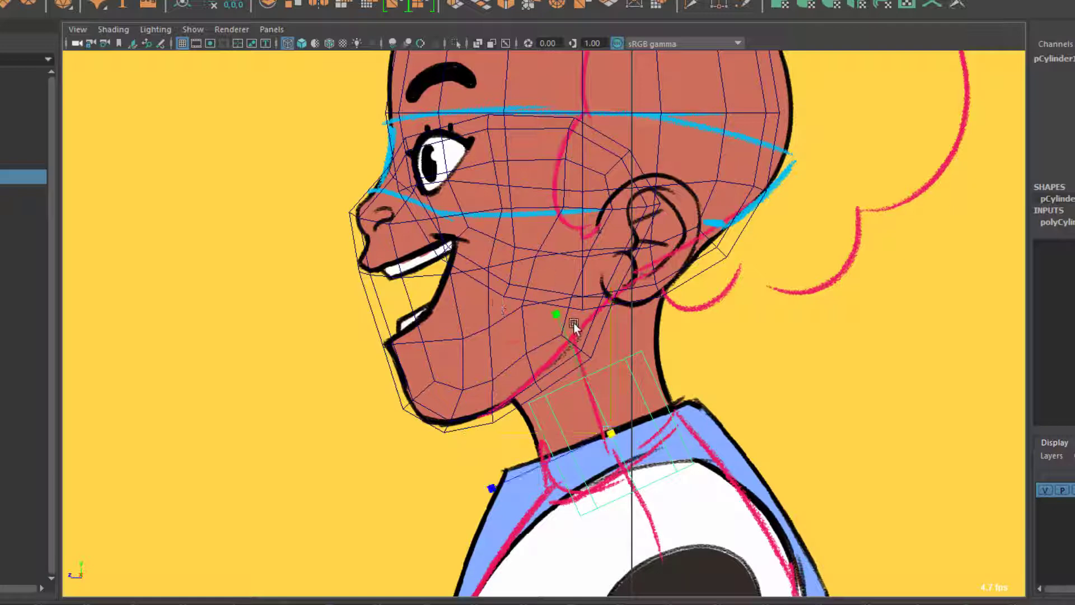
{"action": "left_click_drag", "start_coordinate": [555, 312], "coordinate": [492, 190]}
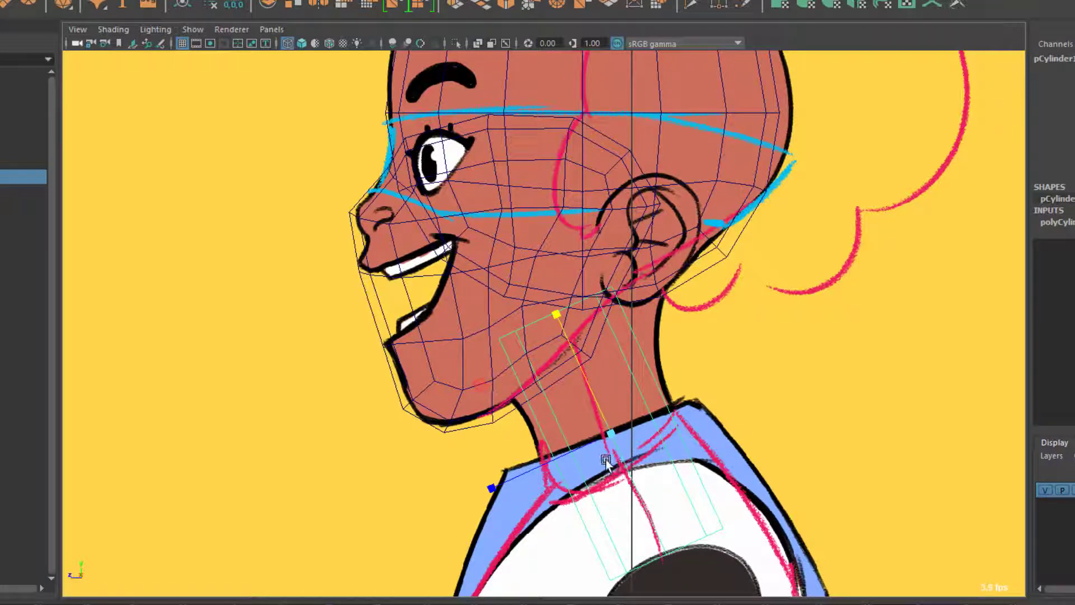
{"action": "key", "text": "w"}
{"action": "left_click_drag", "start_coordinate": [609, 435], "coordinate": [597, 414]}
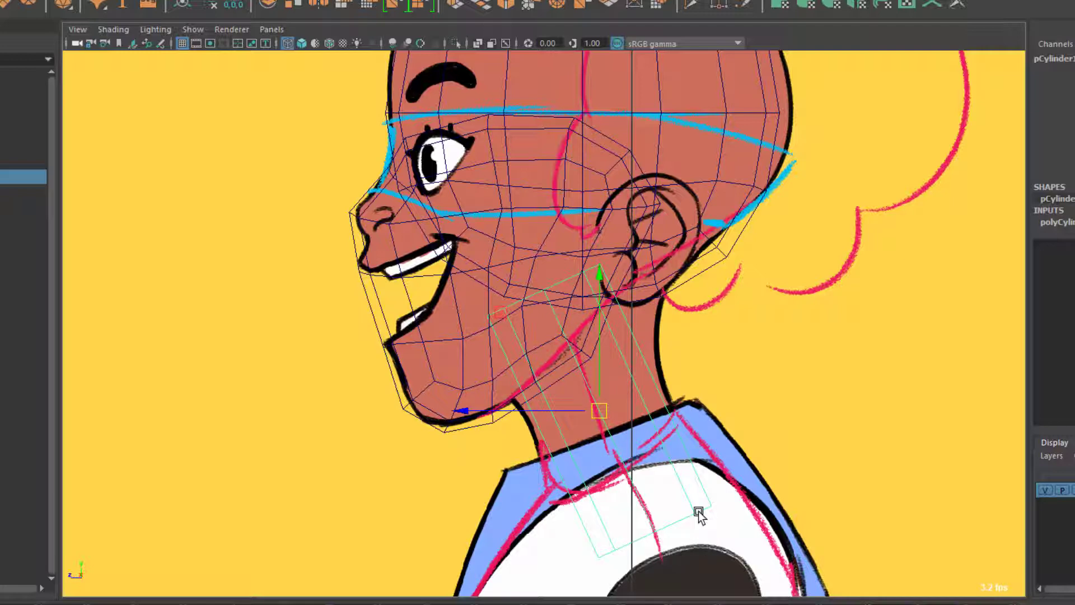
- Hide the turnaround reference and examine the skull, jaw and neck forms in perspective in wireframe and shaded display
{"action": "scroll", "coordinate": [762, 162], "scroll_direction": "down", "scroll_amount": 2}
{"action": "key", "text": "space"}
{"action": "key", "text": "space"}
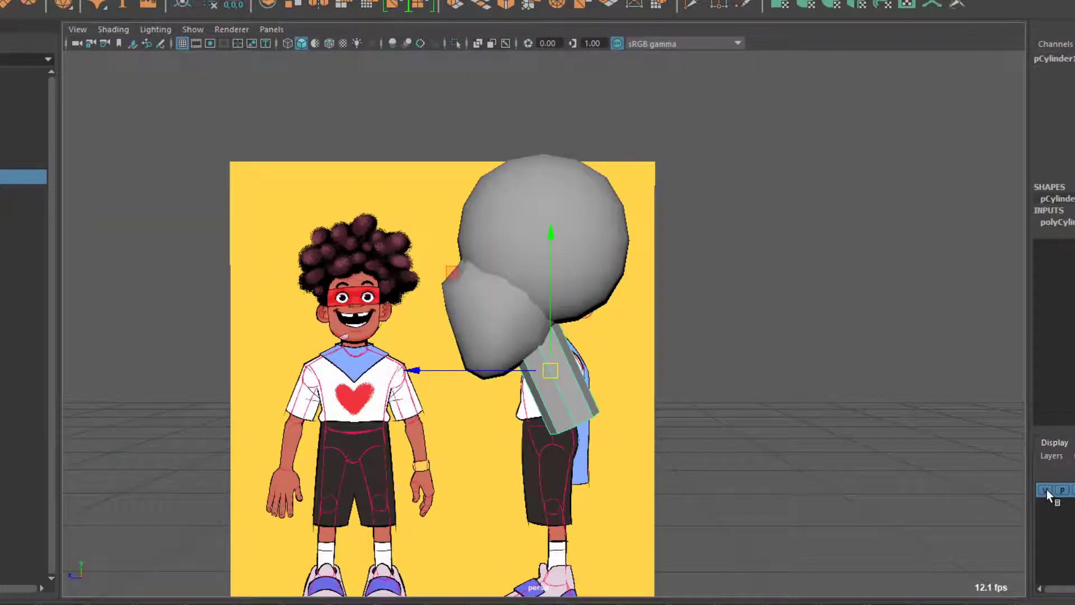
{"action": "left_click_drag", "start_coordinate": [632, 290], "coordinate": [422, 394], "text": "alt"}
{"action": "left_click", "coordinate": [572, 291]}
{"action": "key", "text": "4"}
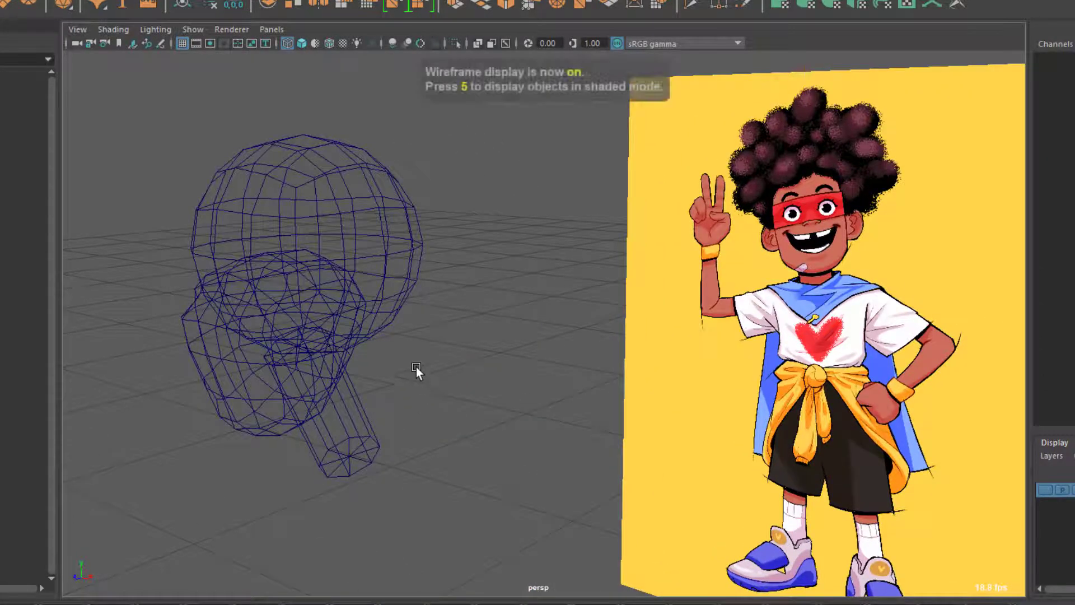
{"action": "key", "text": "5"}
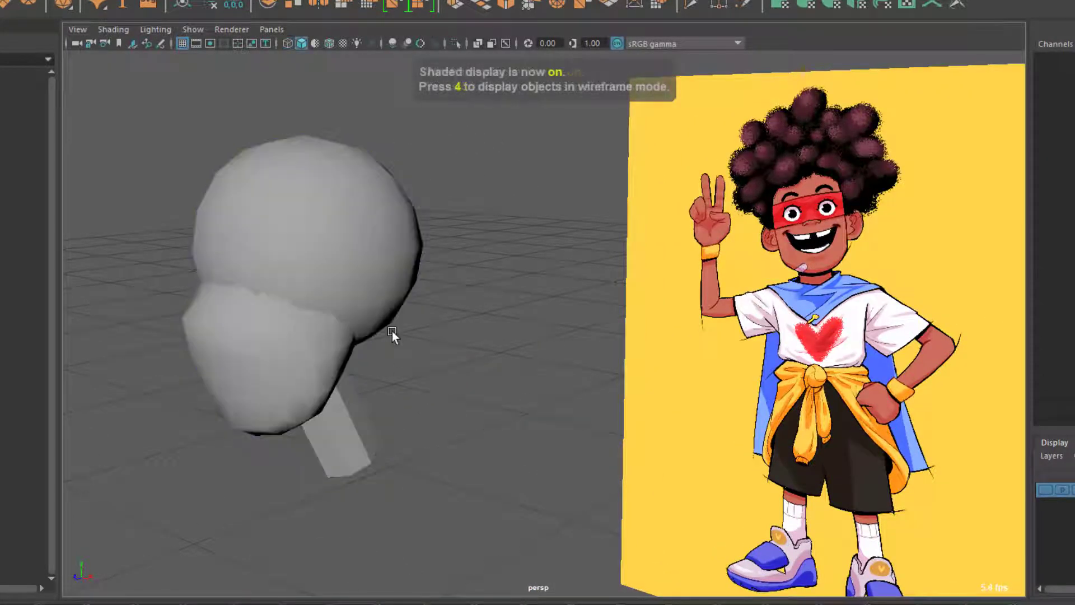
- Select the neck, jaw and skull forms together and insert edge loops around the neck cylinder with the Multi-Cut tool
{"action": "left_click", "coordinate": [366, 429]}
{"action": "left_click", "coordinate": [204, 343], "text": "shift"}
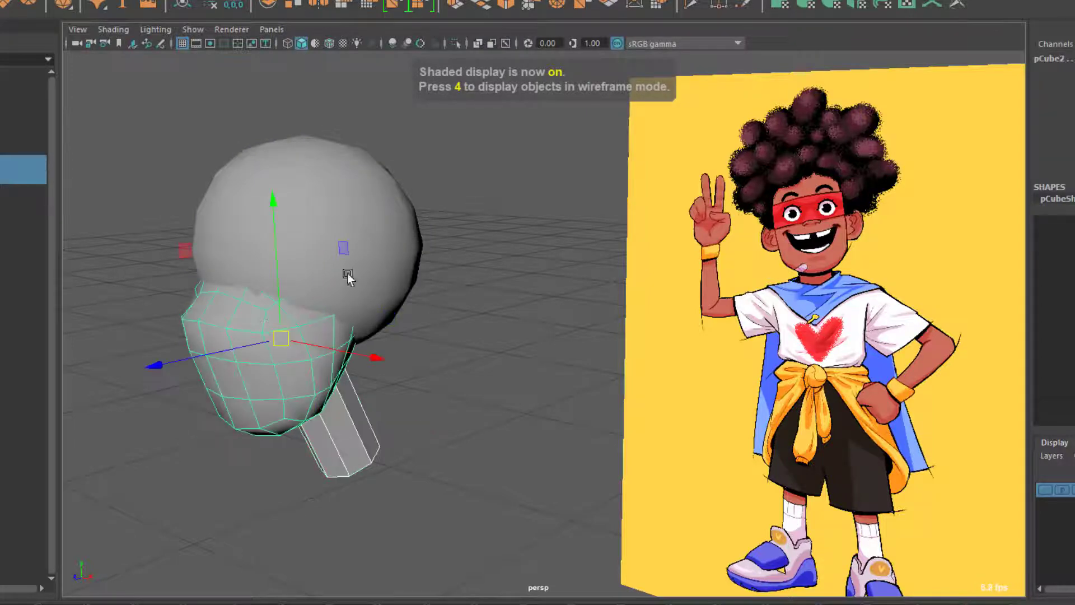
{"action": "left_click", "coordinate": [399, 254], "text": "shift"}
{"action": "left_click_drag", "start_coordinate": [435, 443], "coordinate": [400, 439], "text": "alt"}
{"action": "middle_click_drag", "start_coordinate": [408, 391], "coordinate": [513, 339], "text": "alt"}
{"action": "right_click_drag", "start_coordinate": [513, 339], "coordinate": [495, 415], "text": "alt"}
{"action": "left_click_drag", "start_coordinate": [495, 415], "coordinate": [509, 370], "text": "alt"}
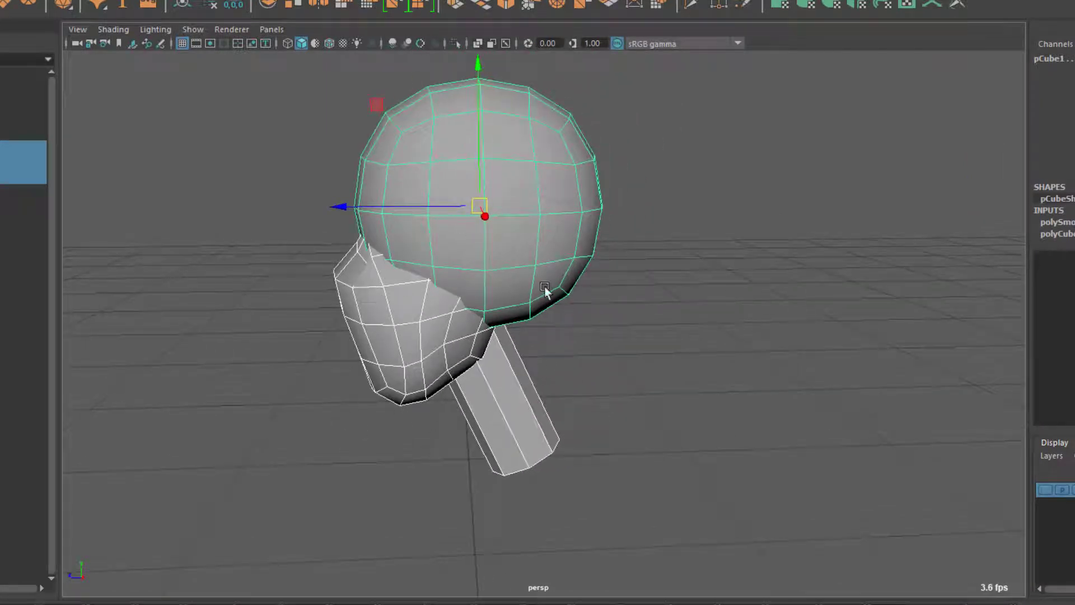
{"action": "left_click_drag", "start_coordinate": [536, 428], "coordinate": [606, 435], "text": "alt"}
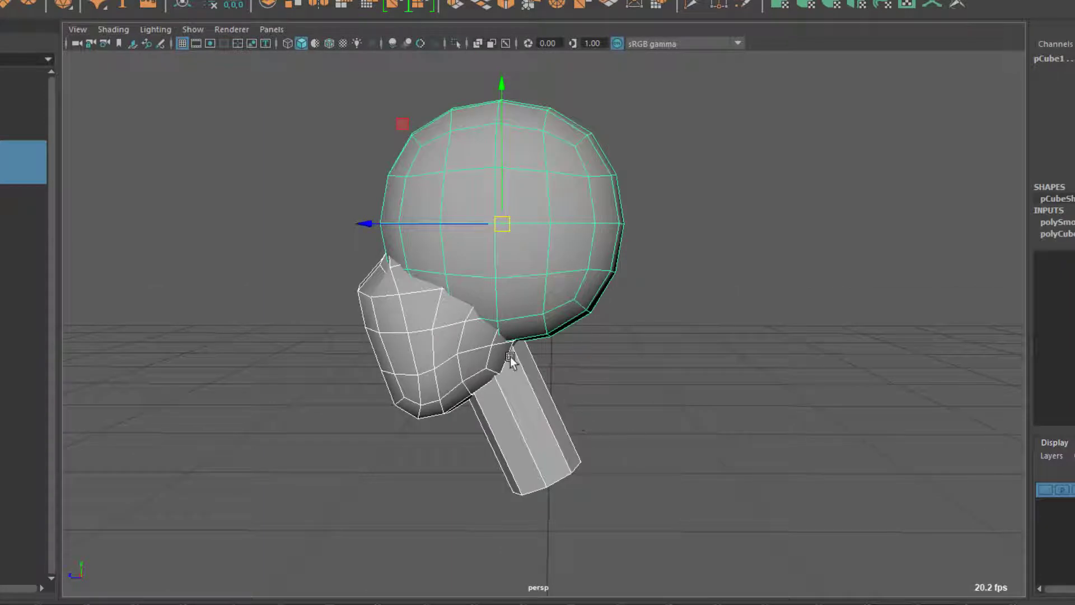
{"action": "left_click", "coordinate": [691, 4]}
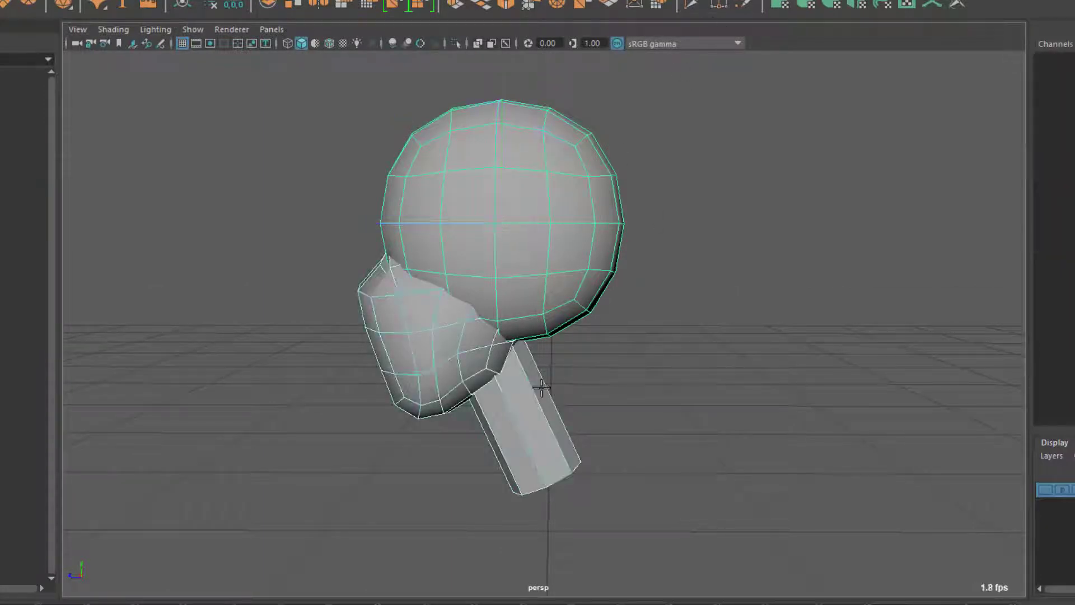
{"action": "left_click", "coordinate": [508, 396]}
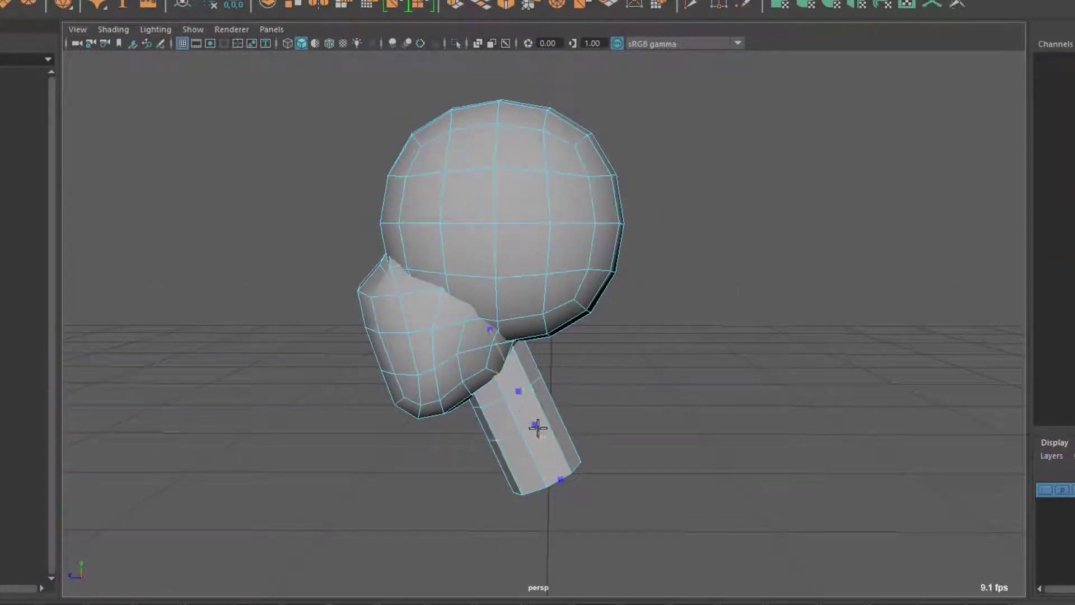
{"action": "left_click", "coordinate": [551, 455], "text": "ctrl"}
- Compare the head and neck blockout with the posed character illustration in perspective and in the front view
{"action": "mouse_move", "coordinate": [708, 501]}
{"action": "left_mouse_down", "text": "alt"}
{"action": "mouse_move", "coordinate": [753, 499]}
{"action": "mouse_move", "coordinate": [720, 518]}
{"action": "left_mouse_up", "text": "alt"}
{"action": "right_click_drag", "start_coordinate": [720, 519], "coordinate": [599, 405], "text": "alt"}
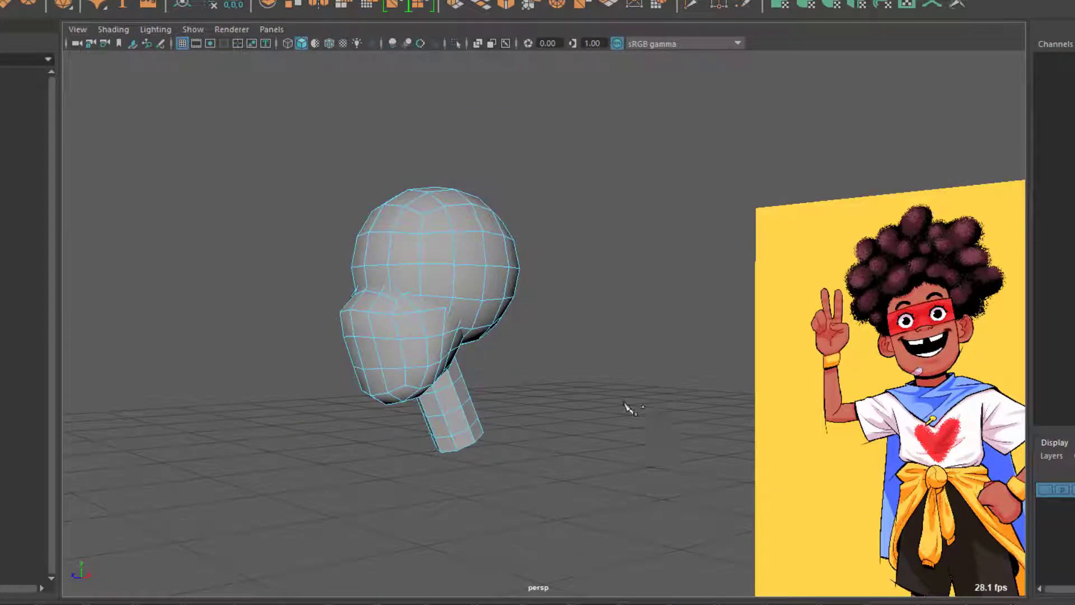
{"action": "left_click_drag", "start_coordinate": [626, 406], "coordinate": [438, 451], "text": "alt"}
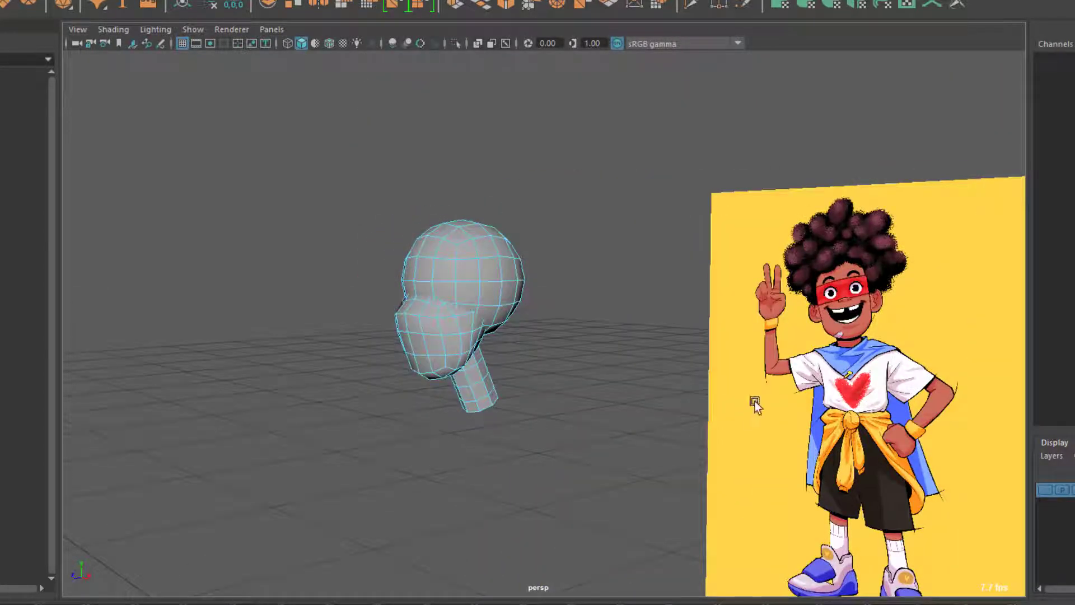
{"action": "key", "text": "space"}
{"action": "key", "text": "space"}
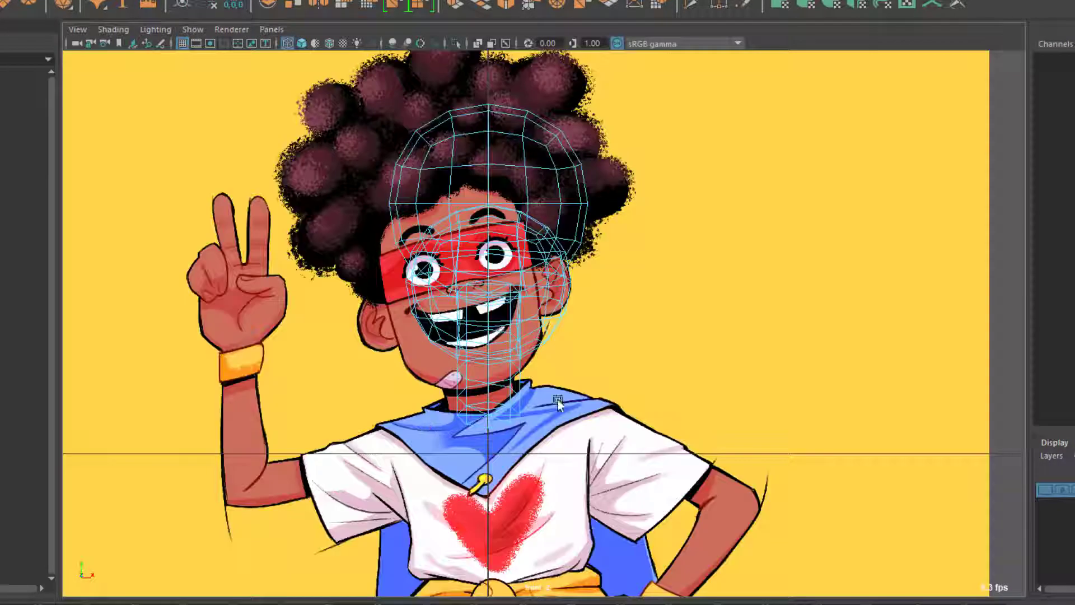
{"action": "scroll", "coordinate": [538, 332], "scroll_direction": "up", "scroll_amount": 5}
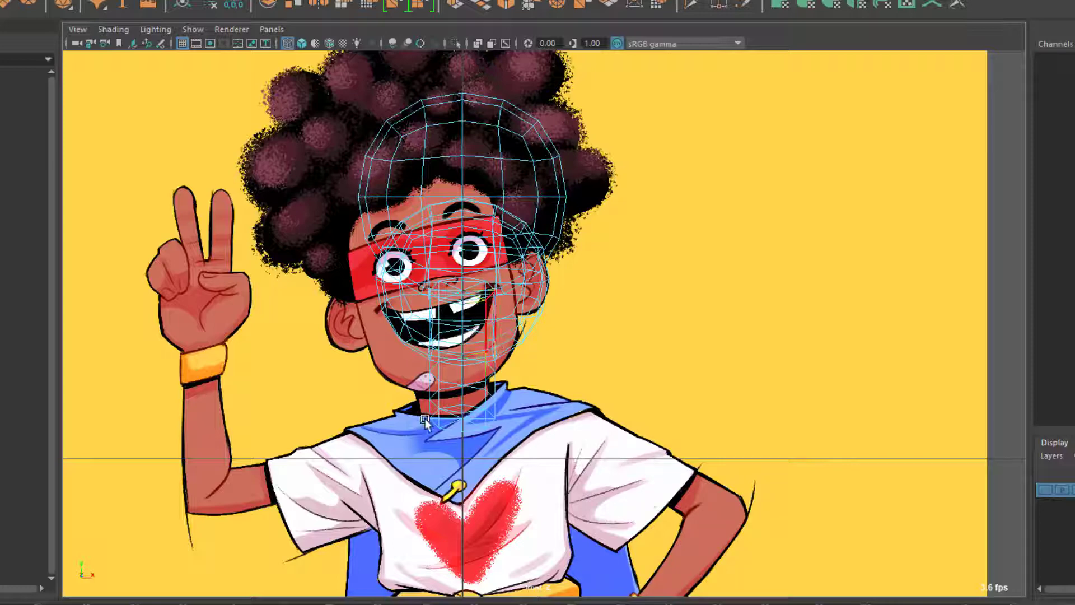
{"action": "middle_click_drag", "start_coordinate": [425, 418], "coordinate": [382, 384], "text": "alt"}
- Return to object mode and create a new polygon cube in the front view
{"action": "right_click_drag", "start_coordinate": [438, 375], "coordinate": [516, 269]}
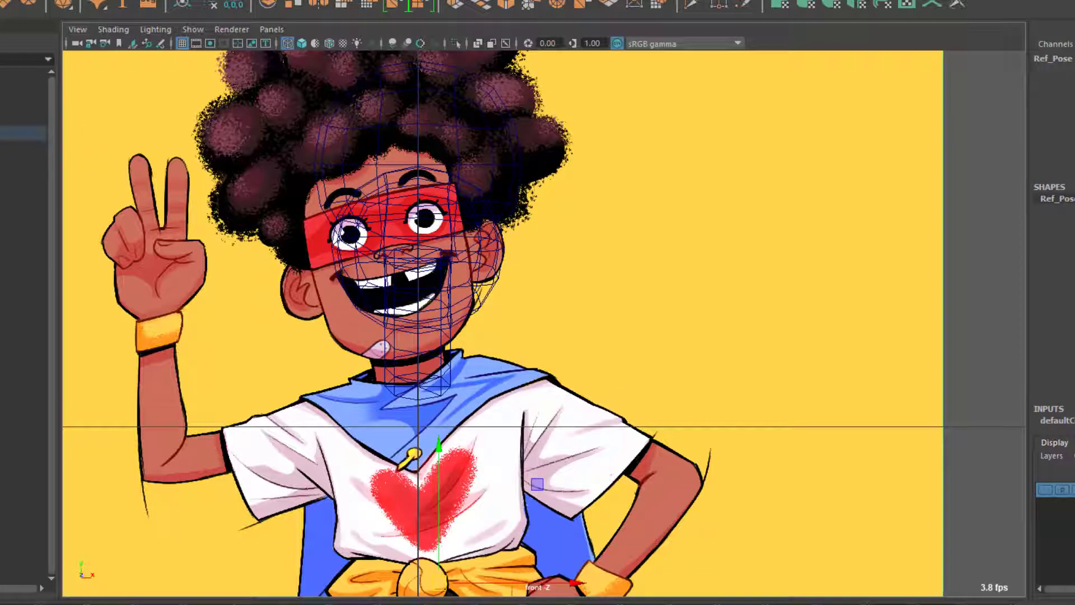
{"action": "right_click_drag", "start_coordinate": [181, 203], "coordinate": [184, 249], "text": "shift"}
{"action": "middle_click_drag", "start_coordinate": [518, 417], "coordinate": [470, 283], "text": "alt"}
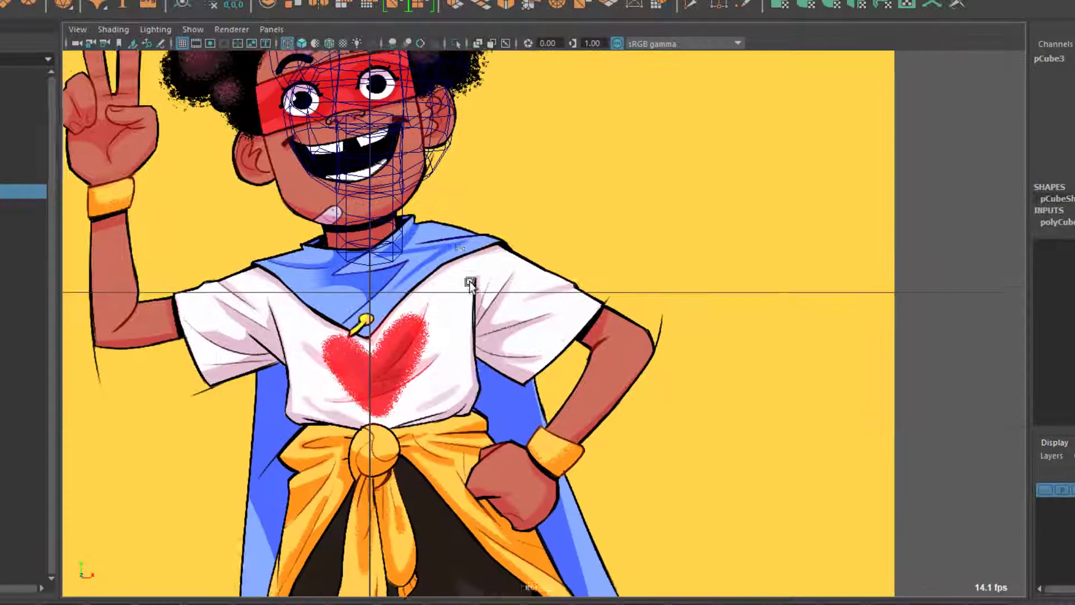
{"action": "right_click_drag", "start_coordinate": [471, 283], "coordinate": [404, 221], "text": "alt"}
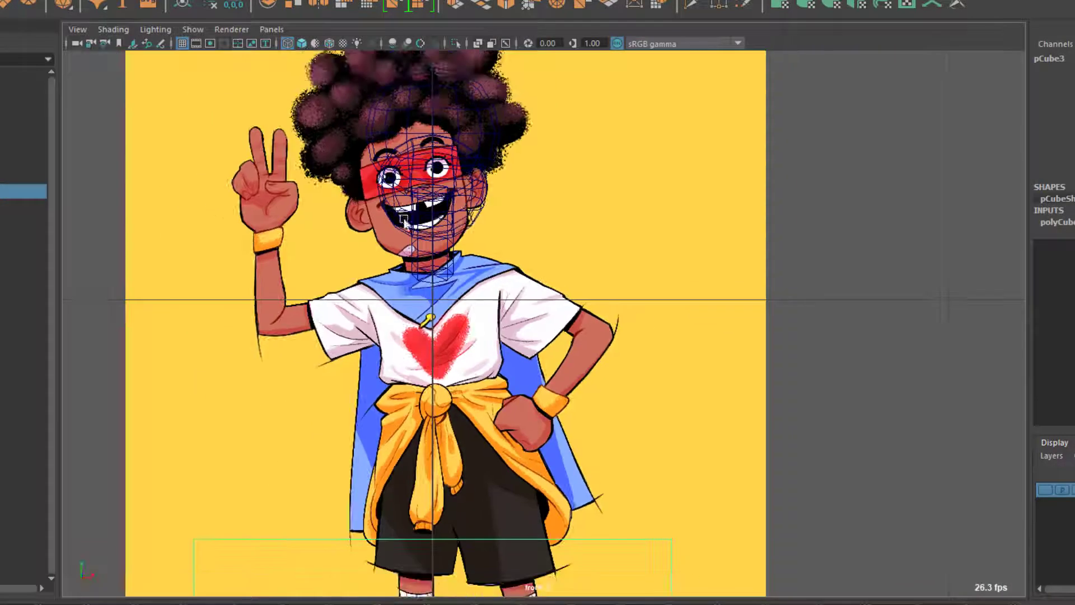
- Smooth the new cube with 2 divisions and return to object mode with the whole rounded form in view
{"action": "left_click", "coordinate": [345, 3]}
{"action": "middle_click_drag", "start_coordinate": [659, 331], "coordinate": [627, 132], "text": "alt"}
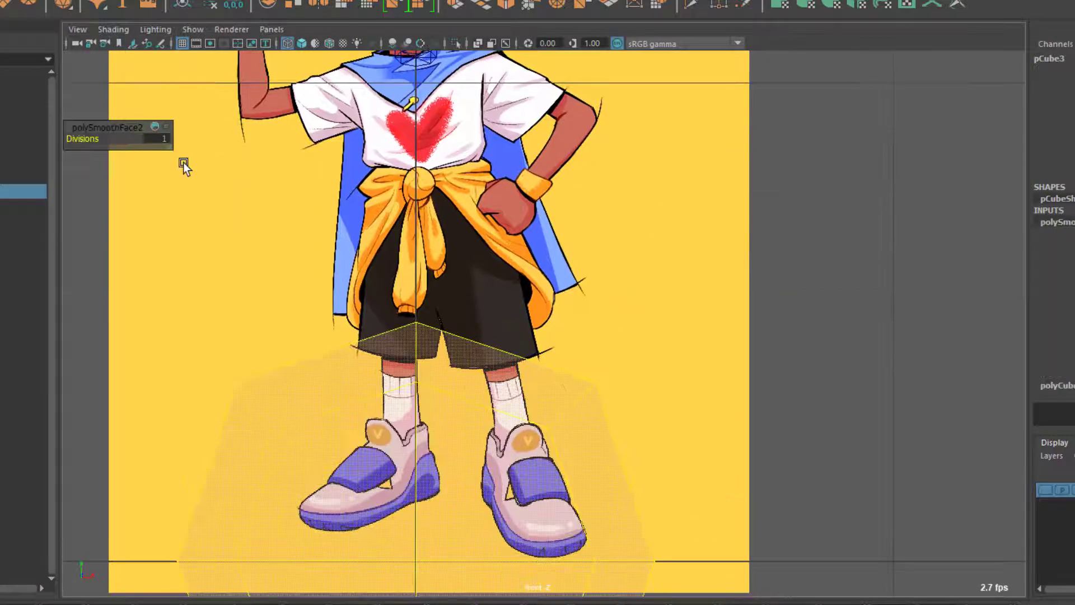
{"action": "left_click", "coordinate": [163, 140]}
{"action": "type", "text": "2"}
{"action": "key", "text": "Return"}
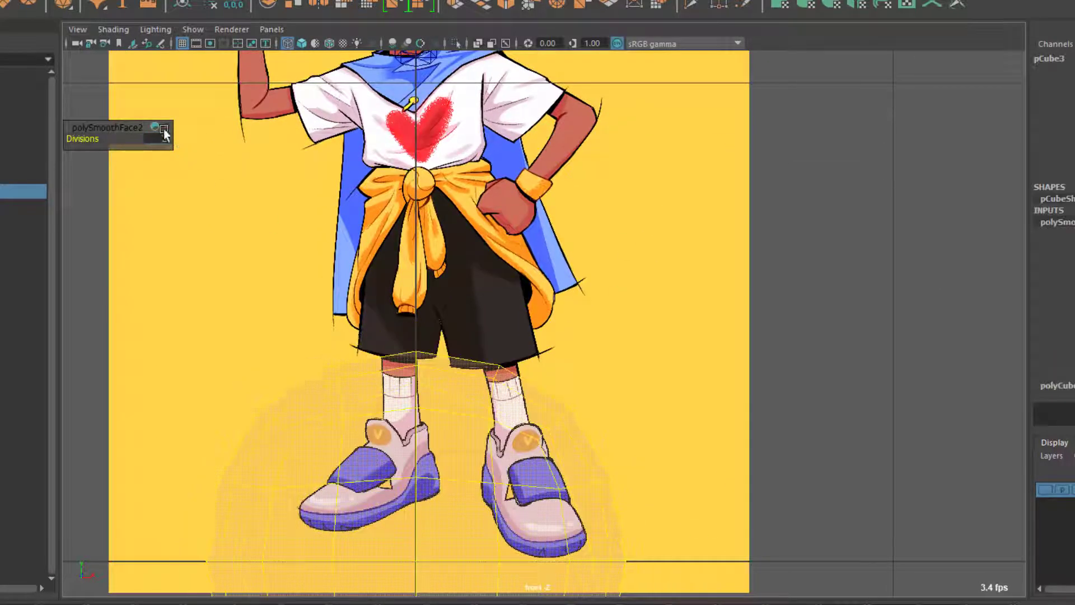
{"action": "scroll", "coordinate": [269, 300], "scroll_direction": "down", "scroll_amount": 3}
{"action": "left_click_drag", "start_coordinate": [643, 396], "coordinate": [485, 465], "text": "alt"}
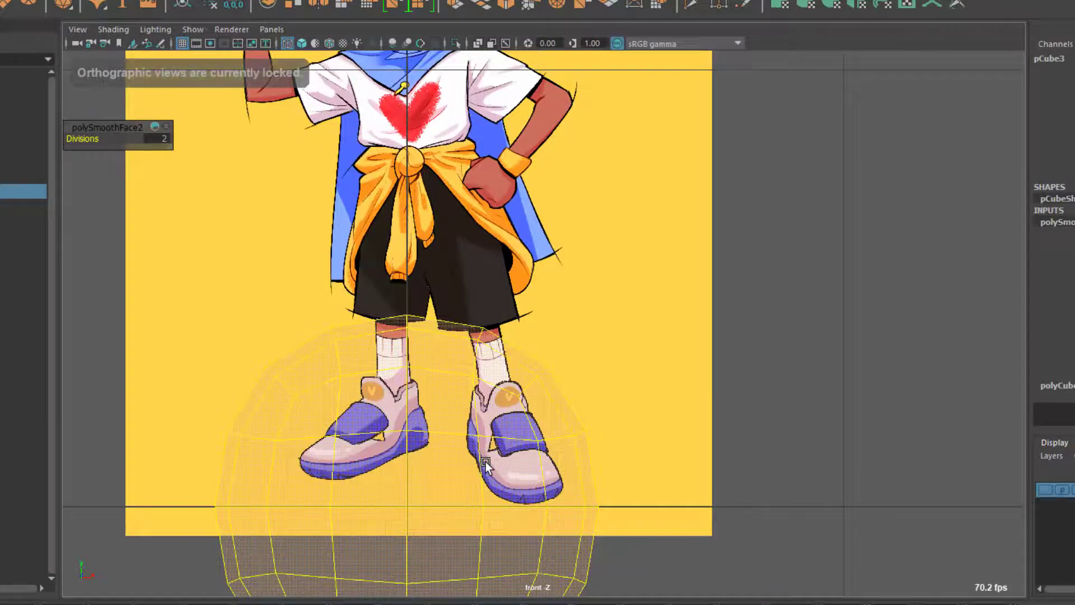
{"action": "right_click_drag", "start_coordinate": [485, 465], "coordinate": [465, 453]}
{"action": "middle_click_drag", "start_coordinate": [465, 453], "coordinate": [436, 374], "text": "alt"}
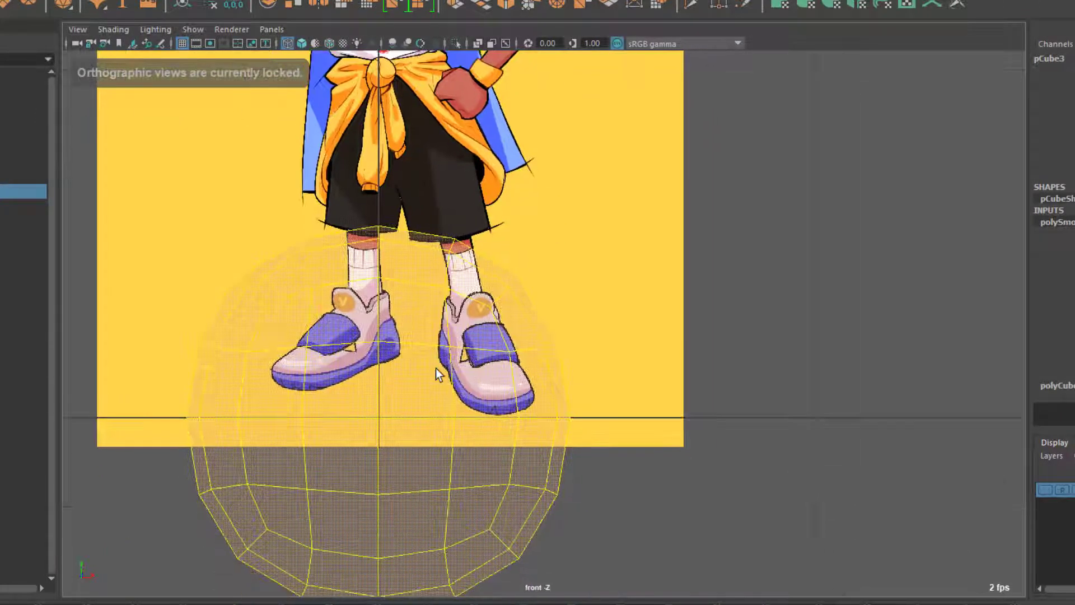
- Raise the rounded cube to the torso, scale it down uniformly to chest width and lower it just below the neck
{"action": "key", "text": "w"}
{"action": "left_click_drag", "start_coordinate": [396, 384], "coordinate": [420, 180]}
{"action": "middle_click_drag", "start_coordinate": [420, 180], "coordinate": [428, 475], "text": "alt"}
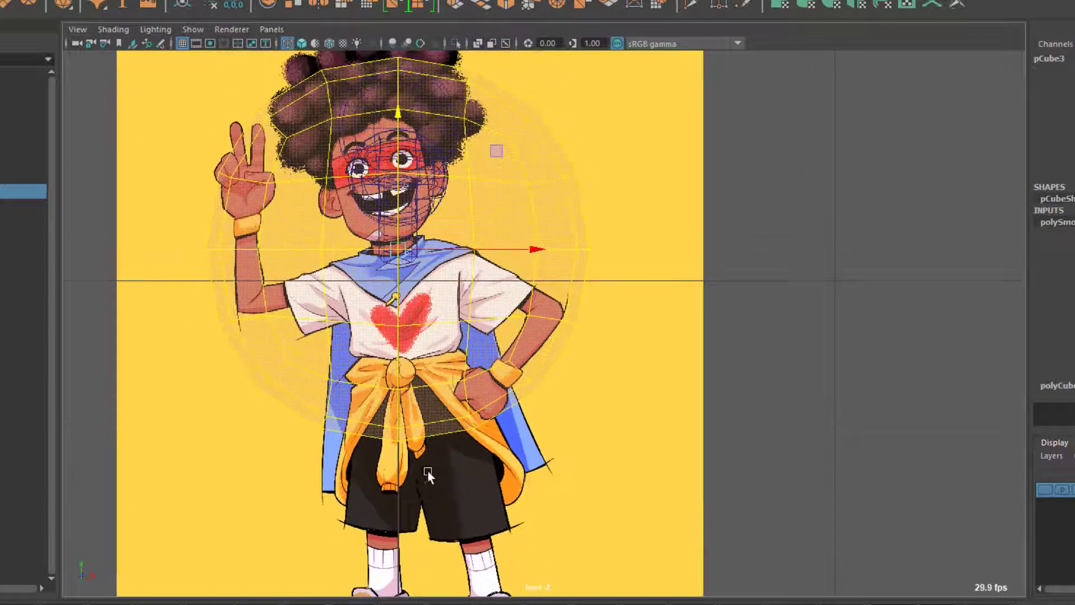
{"action": "key", "text": "r"}
{"action": "left_click_drag", "start_coordinate": [400, 250], "coordinate": [252, 336]}
{"action": "key", "text": "w"}
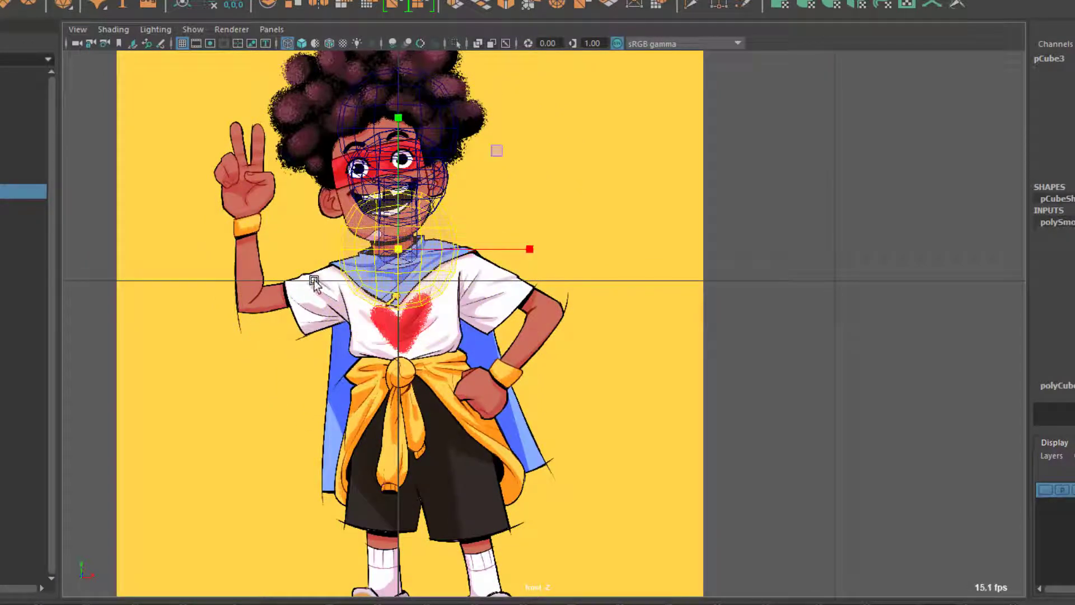
{"action": "left_click_drag", "start_coordinate": [402, 190], "coordinate": [421, 218]}
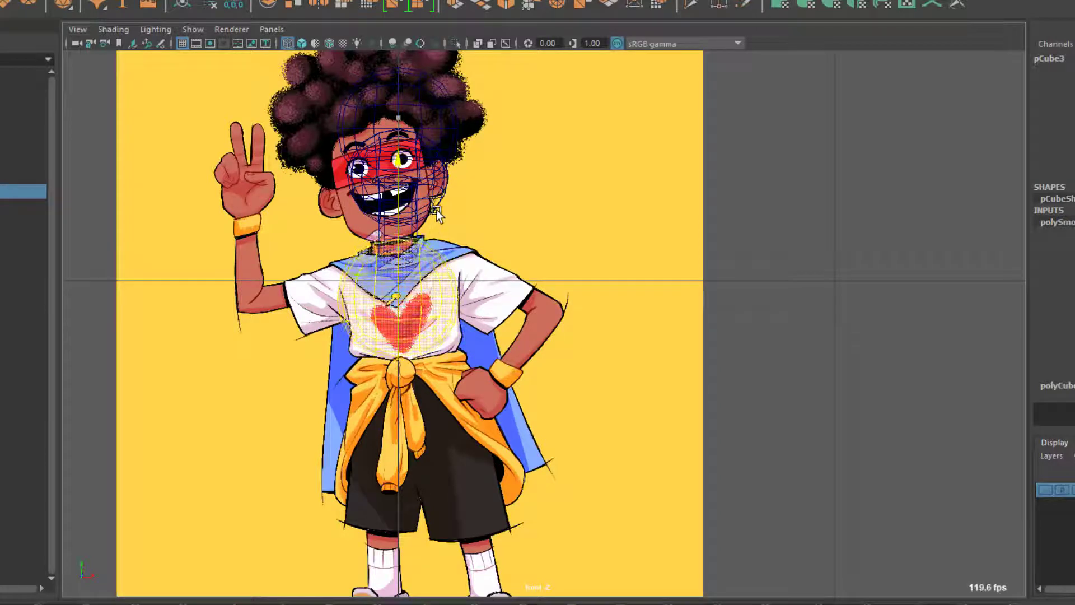
{"action": "middle_click_drag", "start_coordinate": [439, 214], "coordinate": [449, 206]}
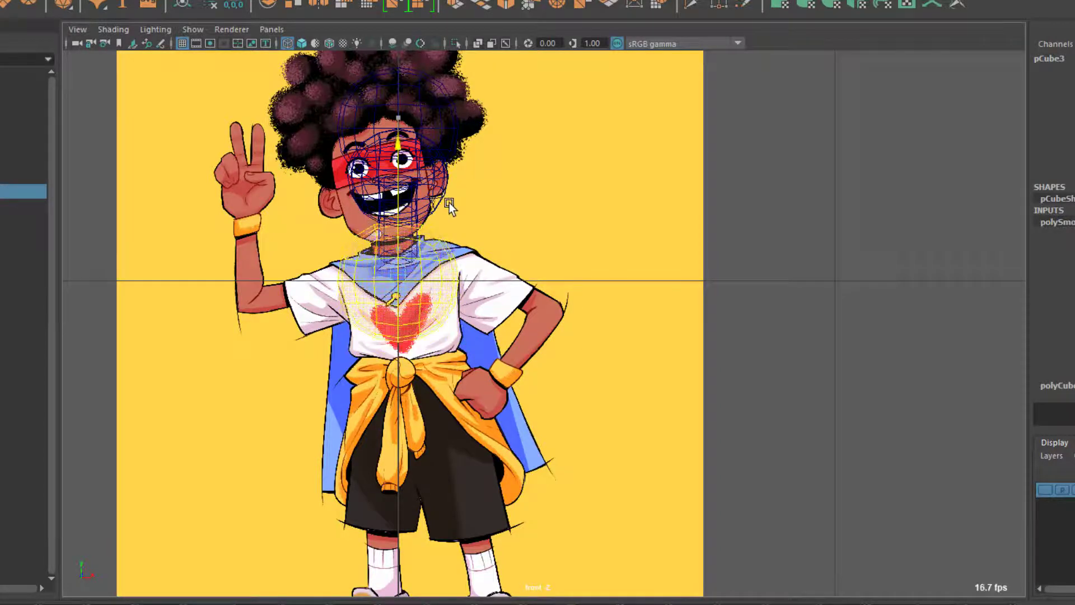
- Inspect the chest form in perspective and from the side, then study the rib cage proportions in the anatomy chart
{"action": "key", "text": "space"}
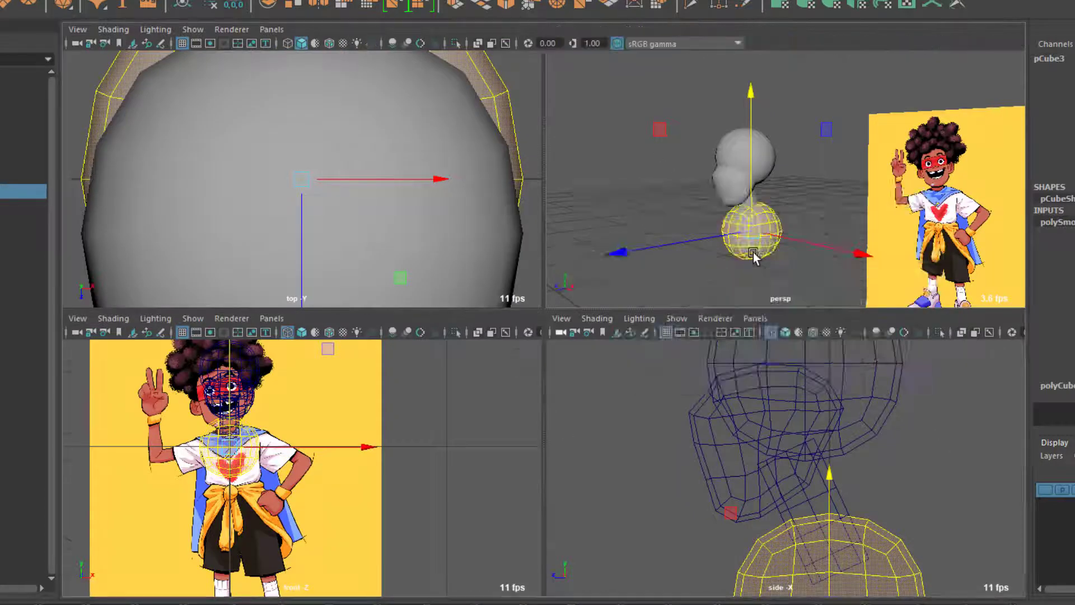
{"action": "key", "text": "space"}
{"action": "left_click_drag", "start_coordinate": [721, 263], "coordinate": [654, 259], "text": "alt"}
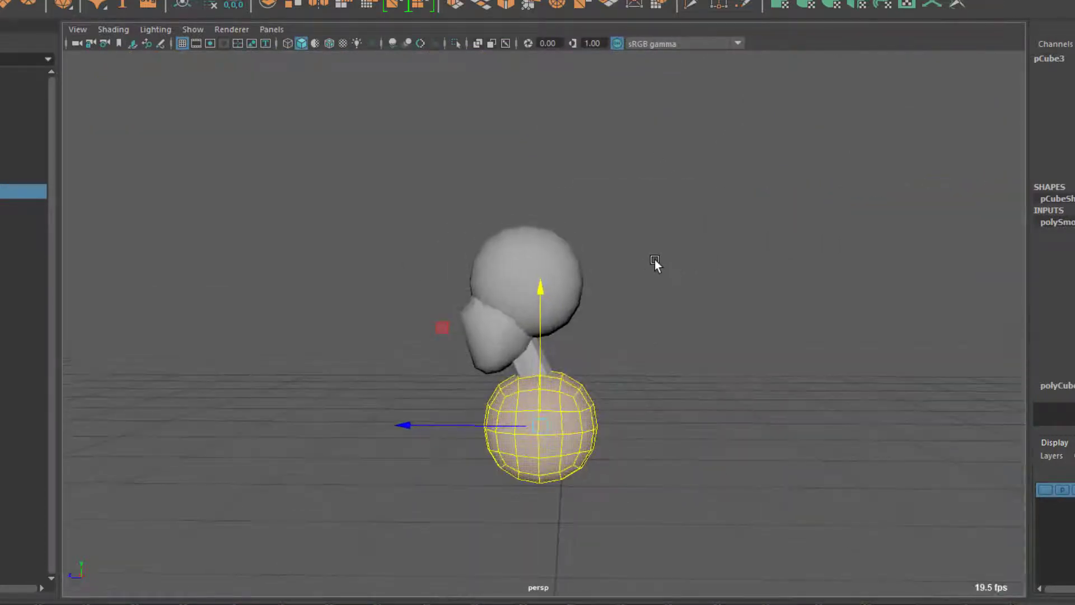
{"action": "left_click", "coordinate": [653, 322]}
{"action": "left_click", "coordinate": [539, 449]}
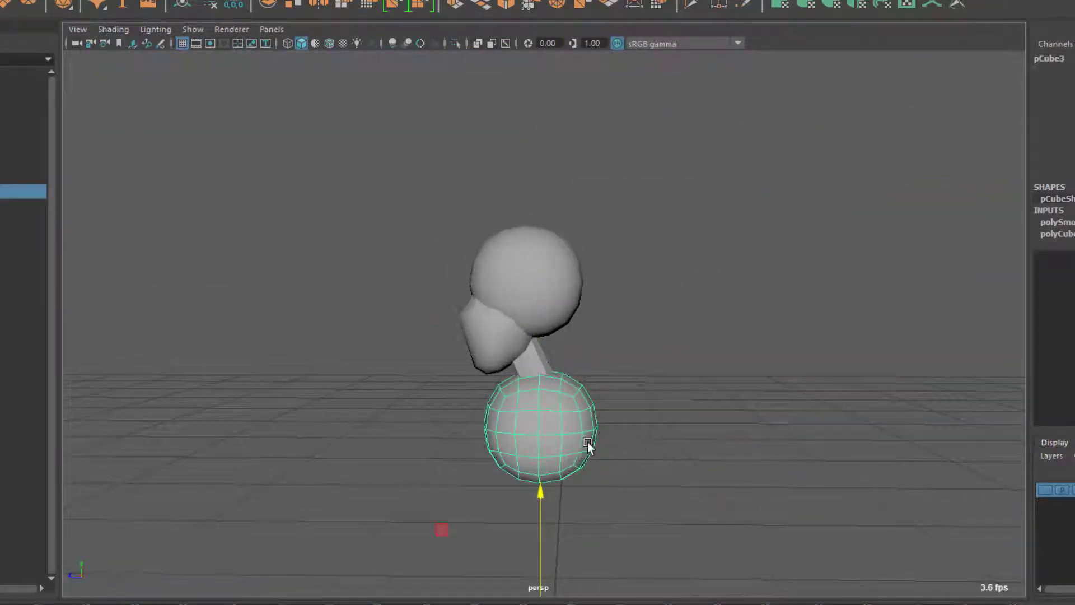
{"action": "left_click_drag", "start_coordinate": [587, 442], "coordinate": [600, 390], "text": "alt"}
{"action": "key", "text": "space"}
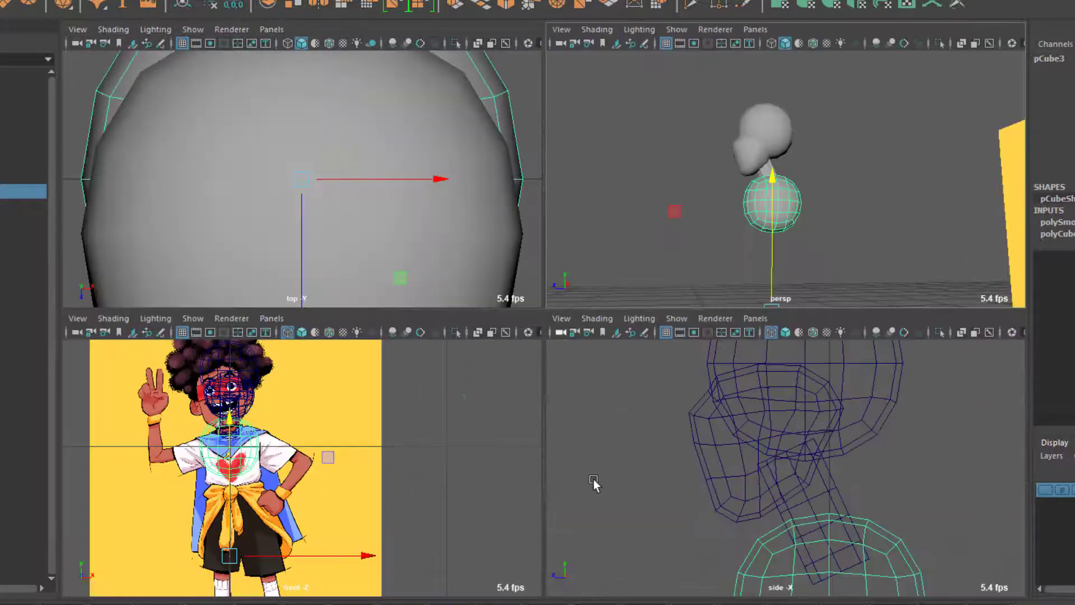
{"action": "key", "text": "space"}
{"action": "right_click_drag", "start_coordinate": [688, 351], "coordinate": [462, 90], "text": "alt"}
{"action": "key", "text": "alt+Tab"}
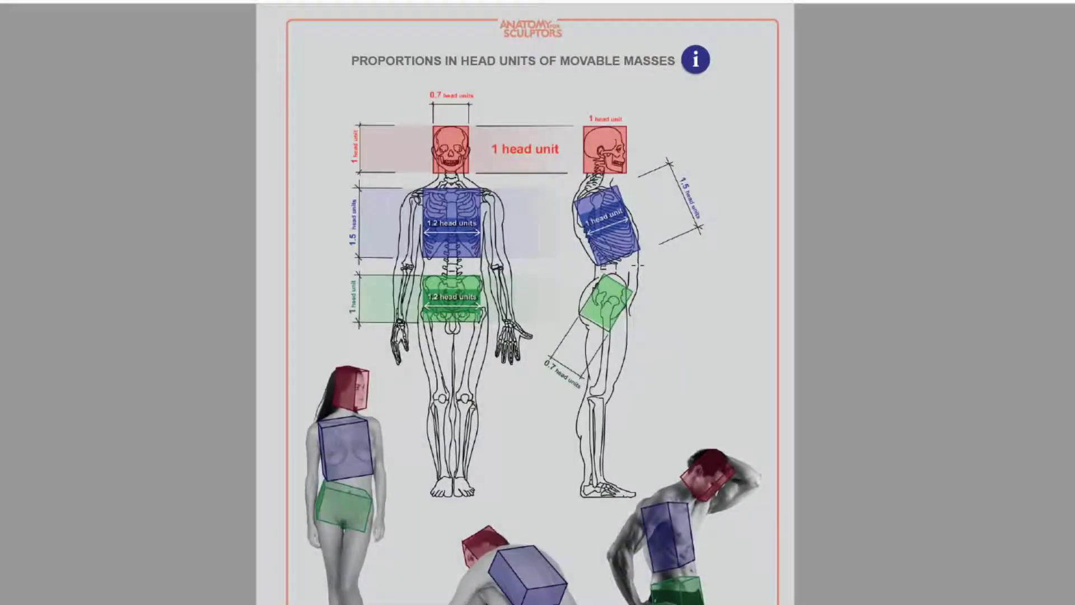
{"action": "key", "text": "alt+Tab"}
- Move the chest form's bottom vertices slightly down and forward, along with its lower front vertices, following the anatomy chart's rib cage
{"action": "right_click_drag", "start_coordinate": [559, 338], "coordinate": [553, 245]}
{"action": "left_click_drag", "start_coordinate": [699, 244], "coordinate": [511, 305]}
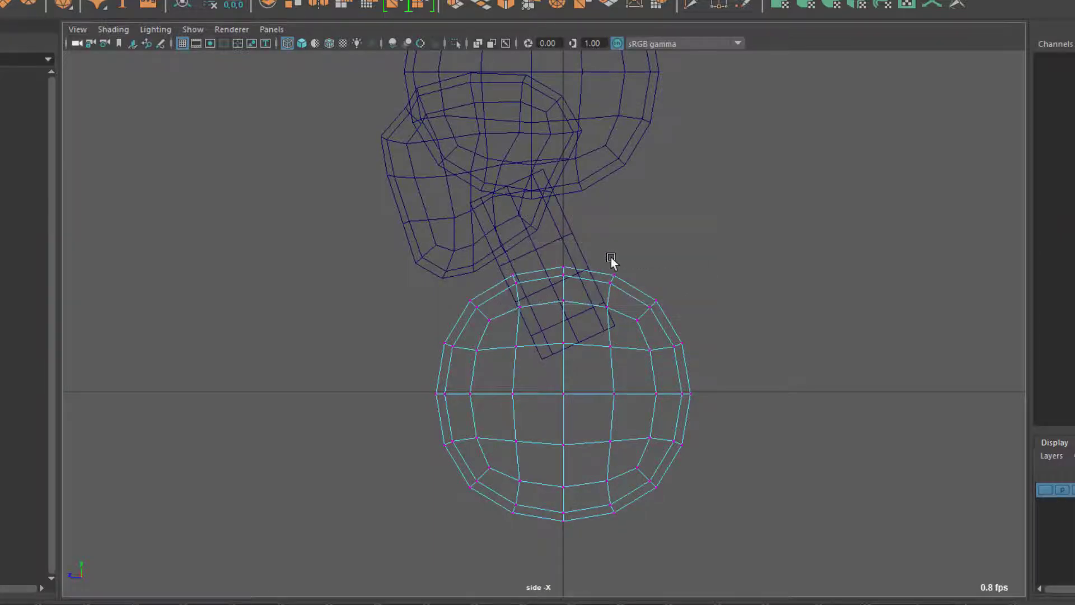
{"action": "key", "text": "alt+Tab"}
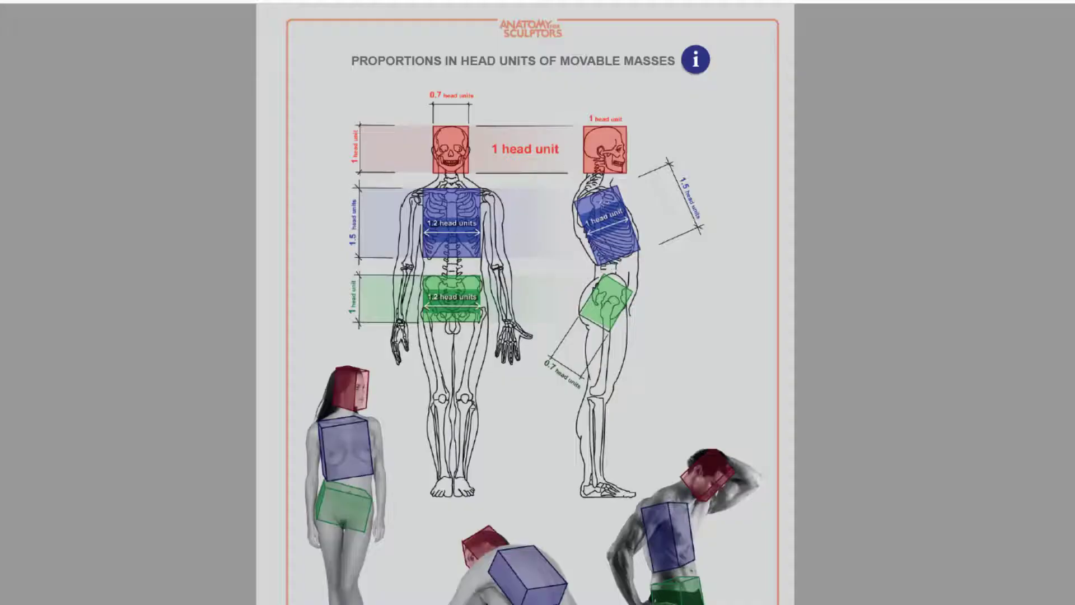
{"action": "key", "text": "alt+Tab"}
{"action": "left_click_drag", "start_coordinate": [685, 546], "coordinate": [474, 471]}
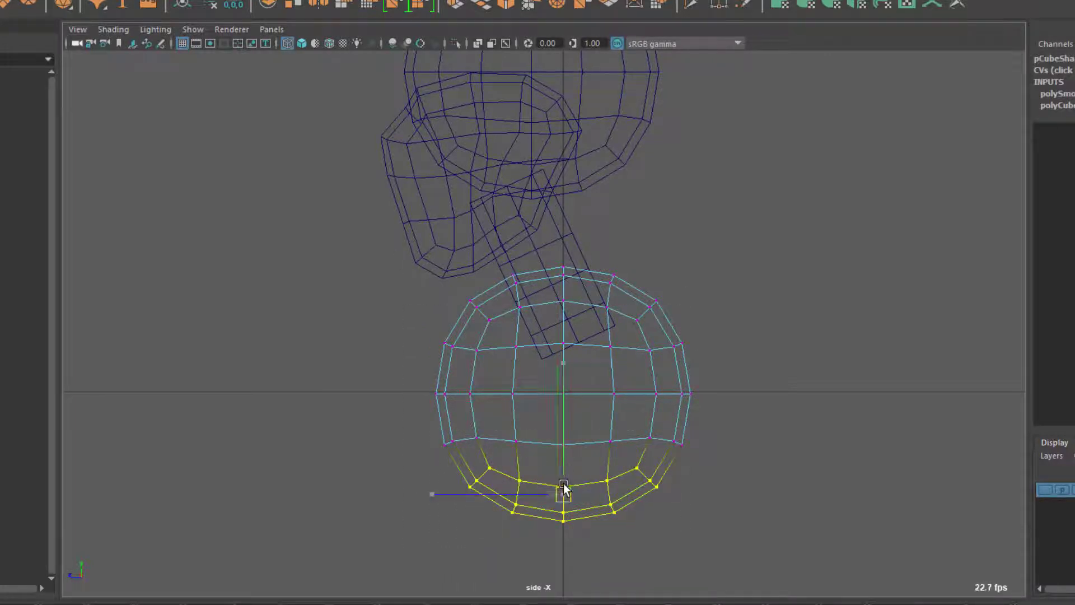
{"action": "left_click_drag", "start_coordinate": [564, 492], "coordinate": [552, 502]}
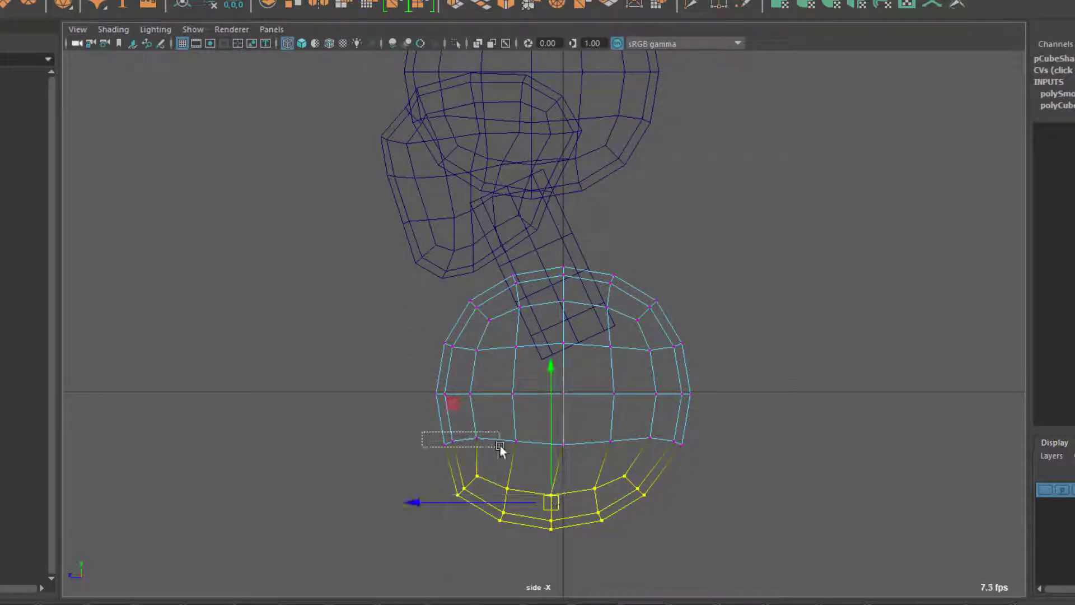
{"action": "left_click", "coordinate": [445, 446]}
{"action": "left_click_drag", "start_coordinate": [461, 442], "coordinate": [449, 449]}
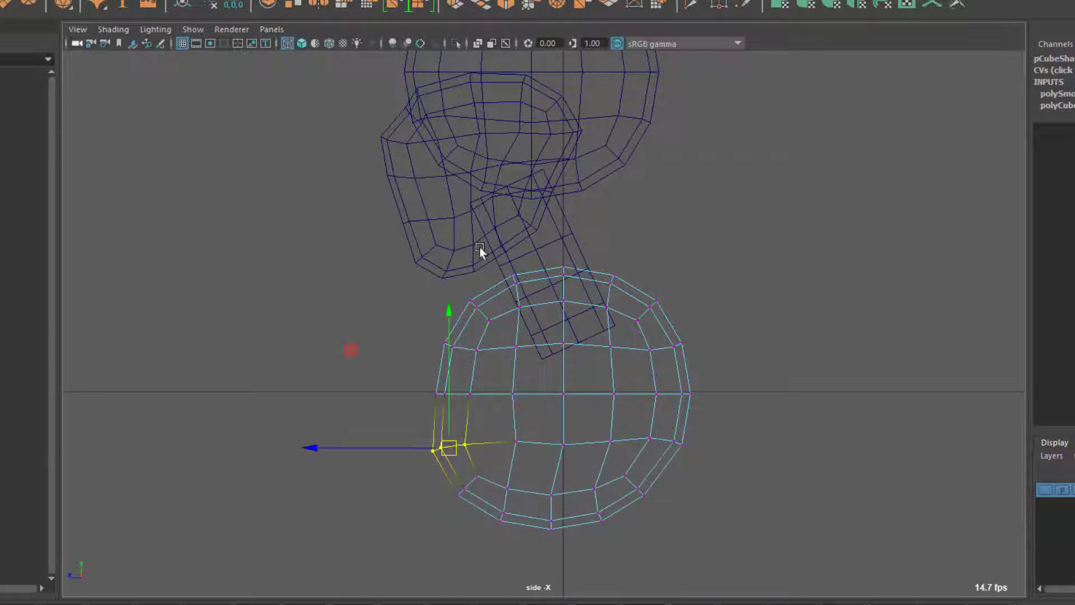
- Tilt the chest form's top vertices down toward the back and lower them, using the anatomy chart as a guide
{"action": "key", "text": "alt+Tab"}
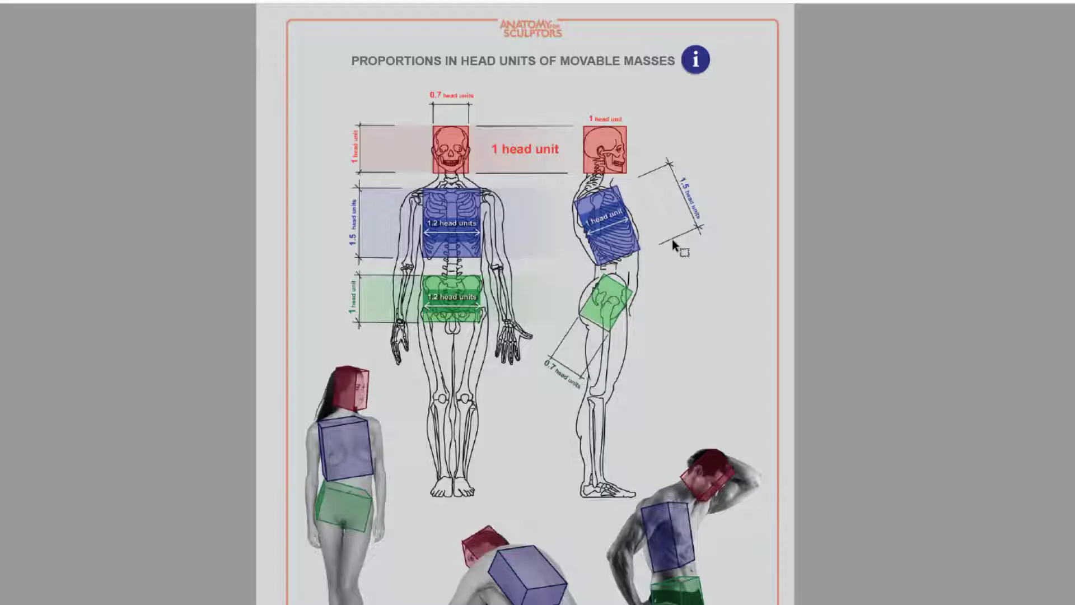
{"action": "key", "text": "alt+Tab"}
{"action": "left_click_drag", "start_coordinate": [769, 250], "coordinate": [465, 330]}
{"action": "key", "text": "e"}
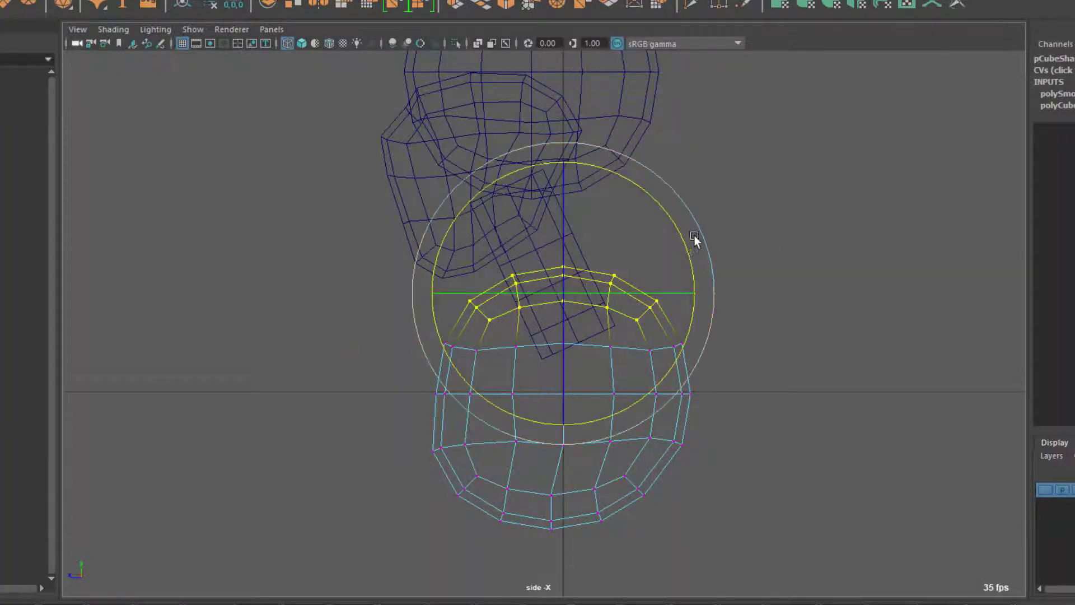
{"action": "left_click_drag", "start_coordinate": [688, 243], "coordinate": [696, 257]}
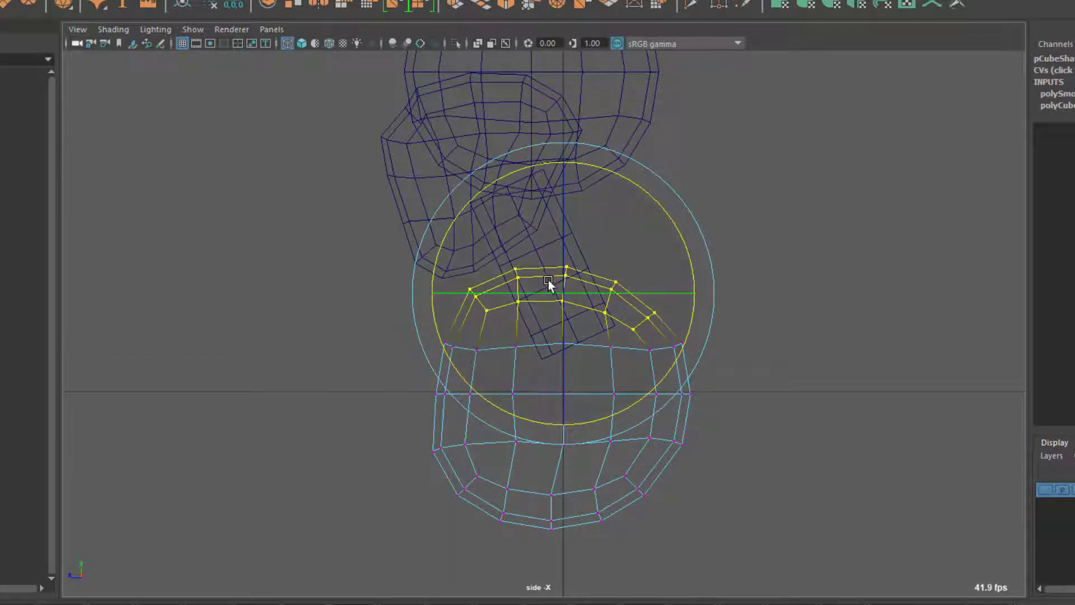
{"action": "key", "text": "w"}
{"action": "left_click_drag", "start_coordinate": [562, 269], "coordinate": [560, 297]}
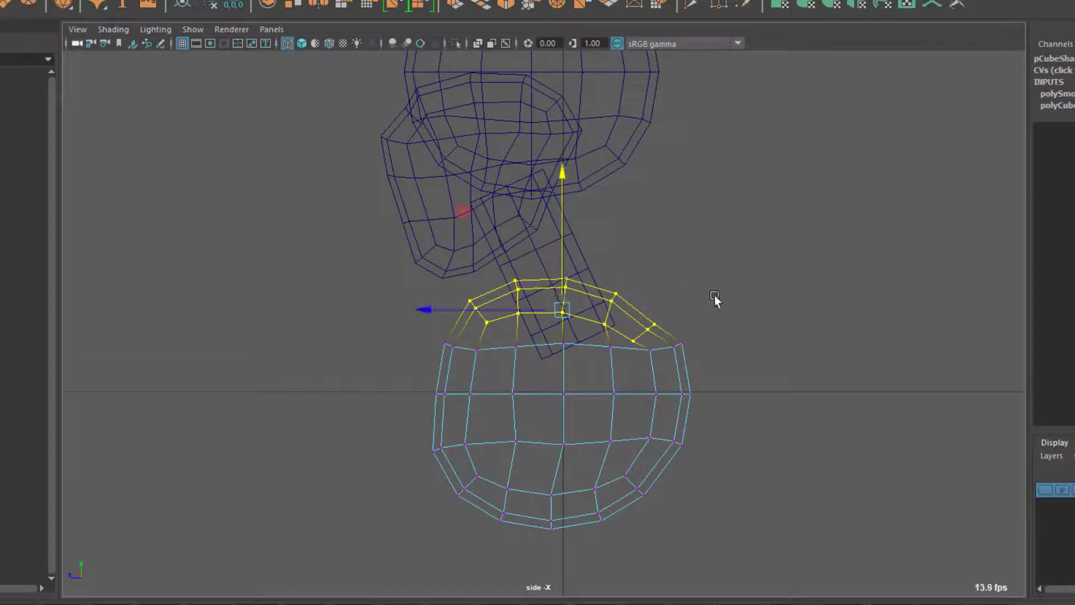
- Pull the chest form's back vertices inward and push its middle front vertices slightly forward
{"action": "left_click_drag", "start_coordinate": [767, 324], "coordinate": [653, 498]}
{"action": "left_click_drag", "start_coordinate": [675, 396], "coordinate": [643, 412]}
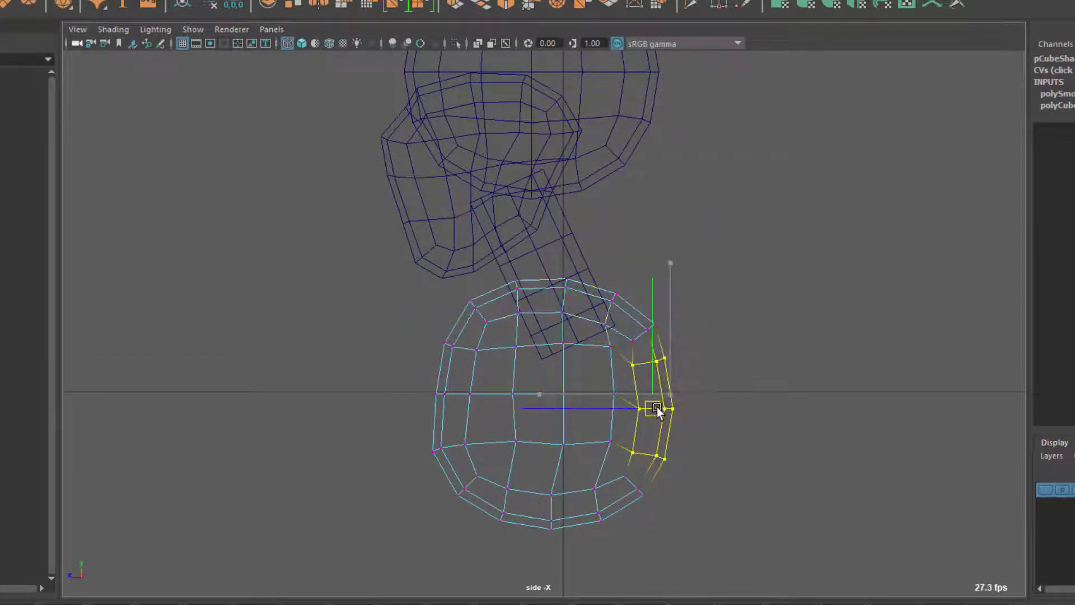
{"action": "left_click", "coordinate": [493, 434]}
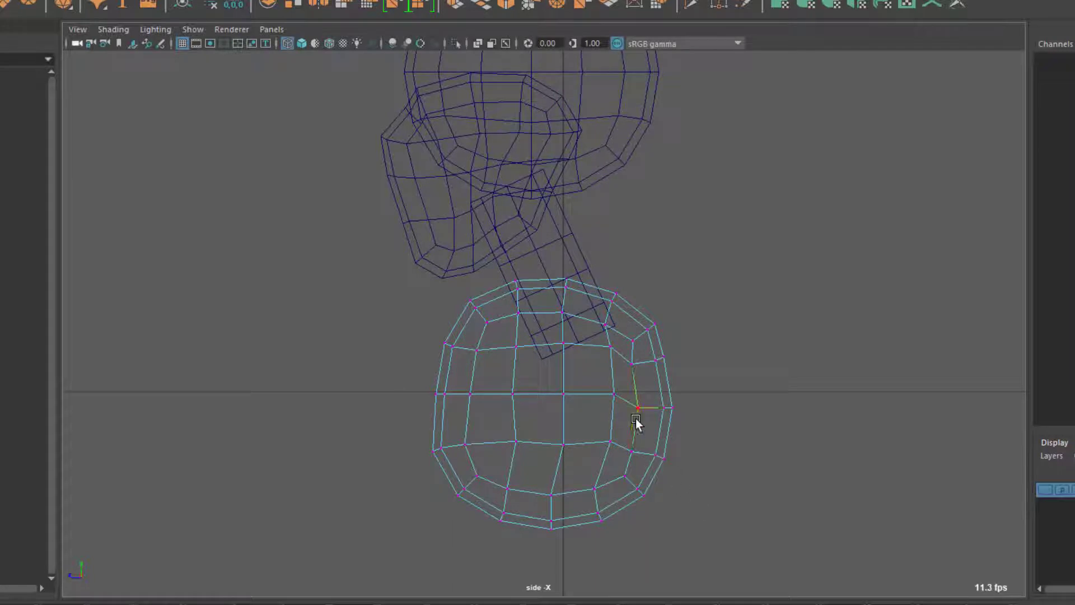
{"action": "left_click_drag", "start_coordinate": [408, 379], "coordinate": [471, 414]}
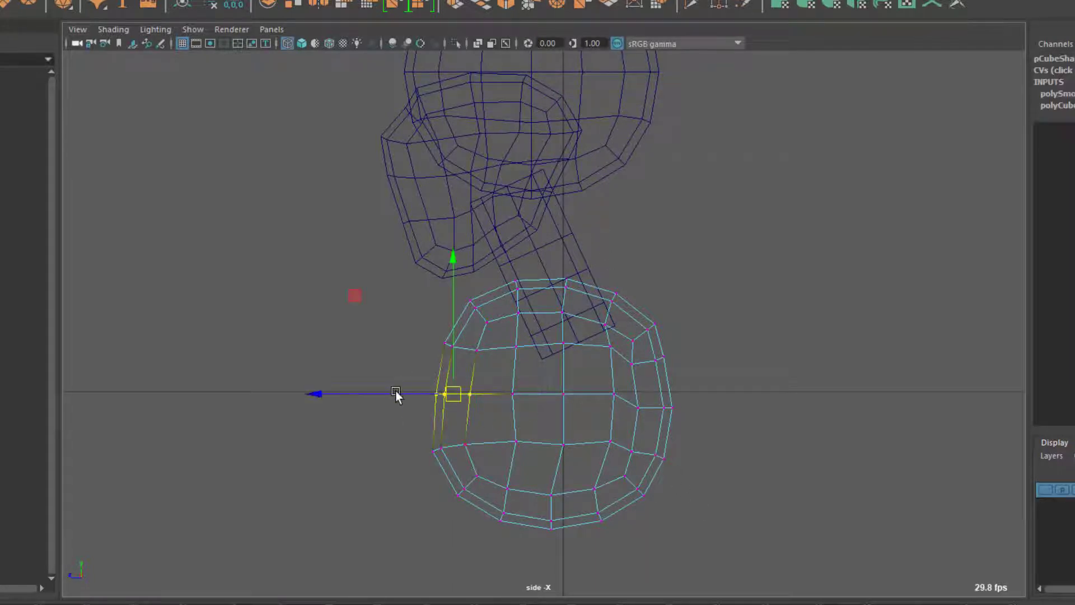
{"action": "left_click_drag", "start_coordinate": [395, 394], "coordinate": [392, 395]}
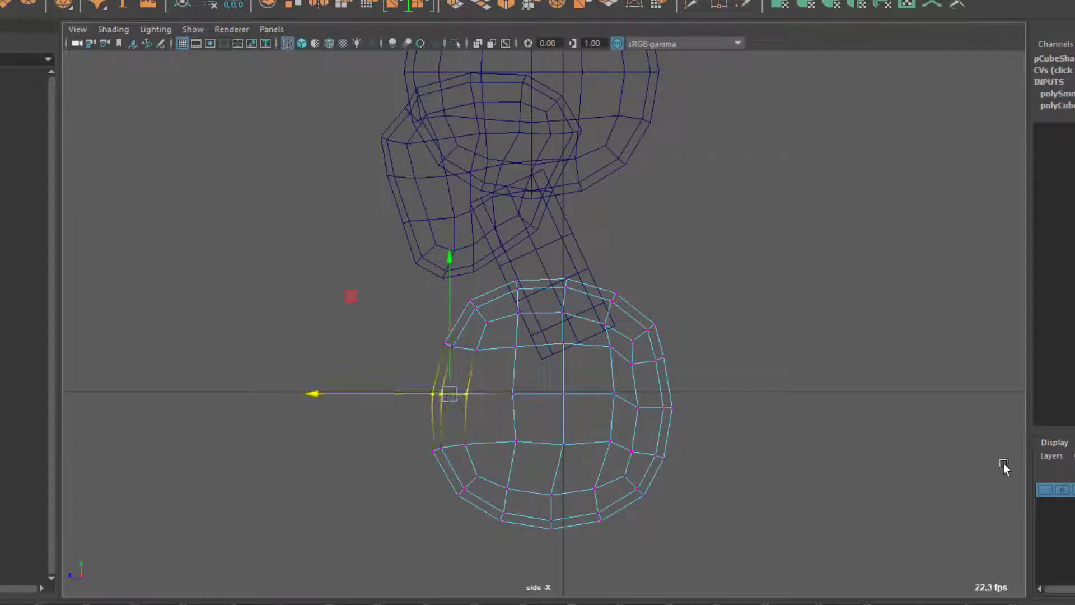
- Show the character turnaround reference layer and compare the chest form, in object mode, with the side and front drawings
{"action": "left_click", "coordinate": [1048, 491]}
{"action": "middle_click_drag", "start_coordinate": [653, 439], "coordinate": [629, 372], "text": "alt"}
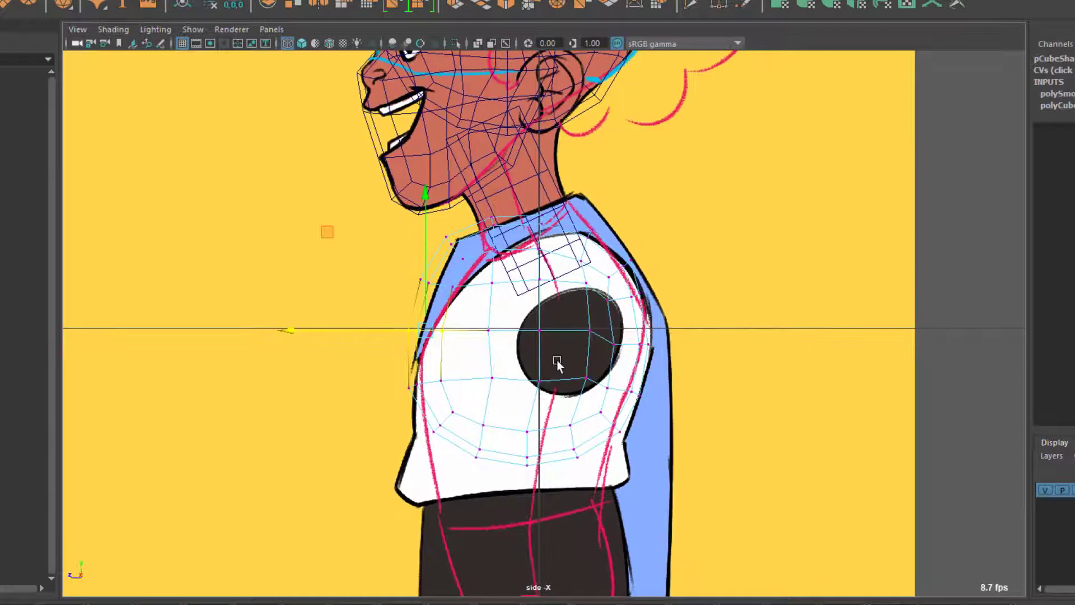
{"action": "right_click_drag", "start_coordinate": [557, 364], "coordinate": [631, 259]}
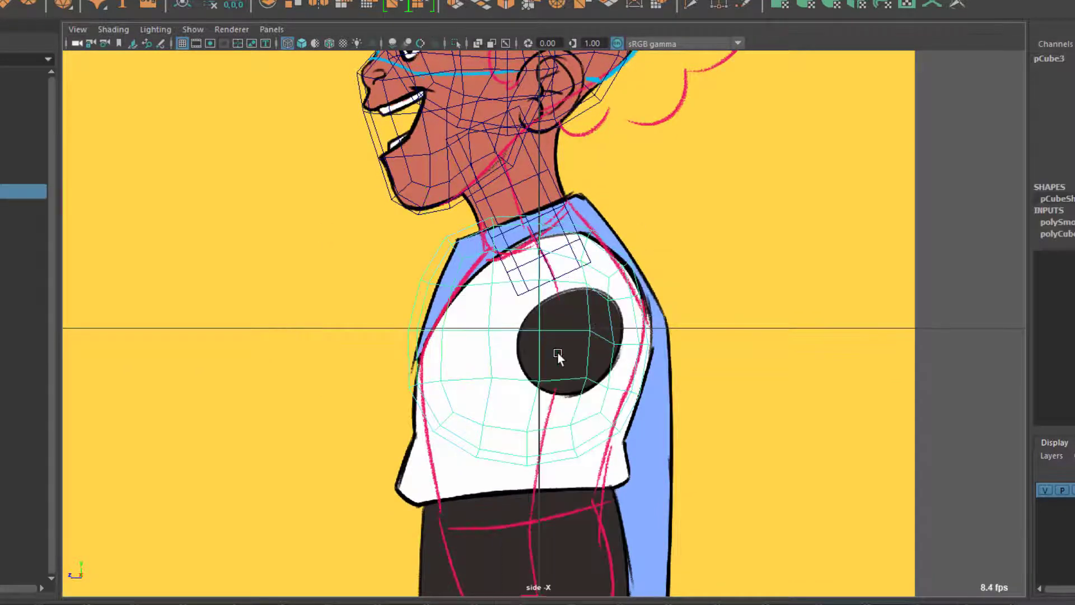
{"action": "key", "text": "space"}
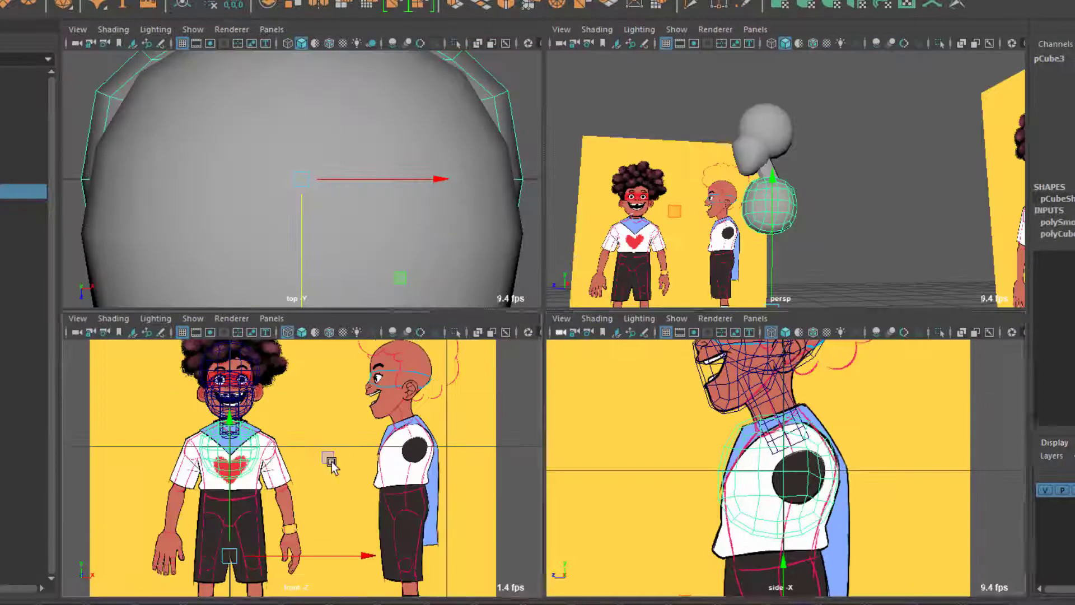
{"action": "key", "text": "space"}
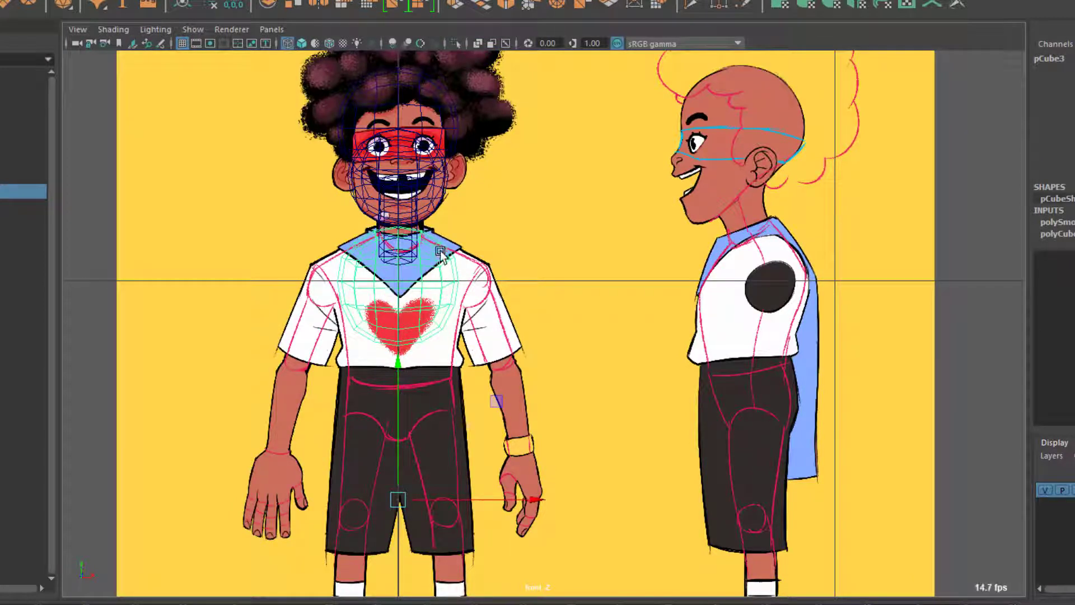
- Select all of the chest form's vertices in the front view and shift them slightly down
{"action": "right_click_drag", "start_coordinate": [443, 253], "coordinate": [345, 255]}
{"action": "left_click_drag", "start_coordinate": [491, 194], "coordinate": [307, 379]}
{"action": "left_click_drag", "start_coordinate": [400, 199], "coordinate": [408, 207]}
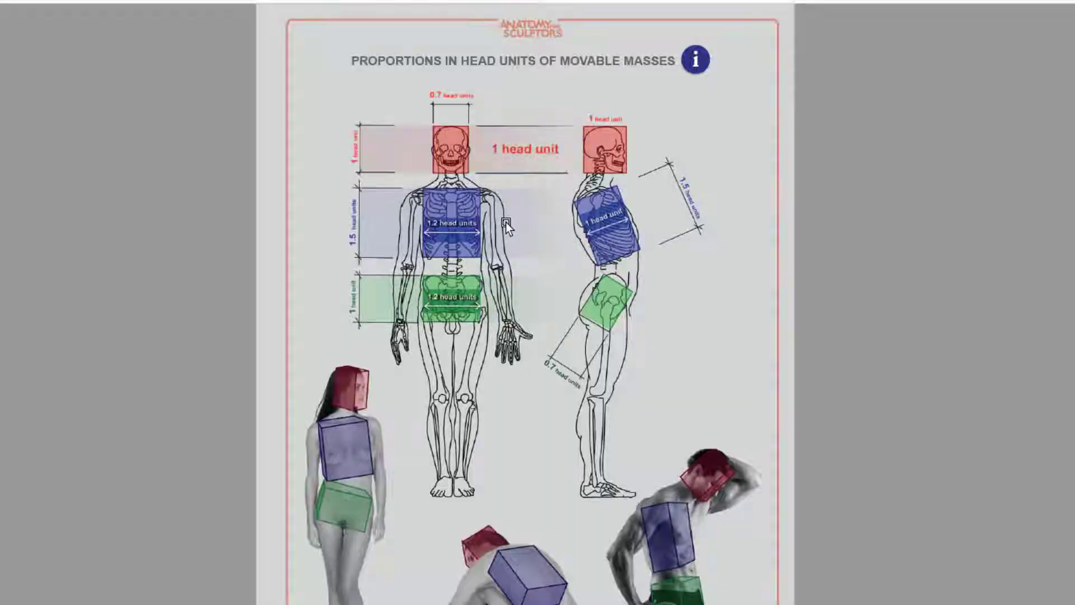
- Check the anatomy proportions chart and the turnaround image in Photoshop, and return to the chest form in Maya
{"action": "key", "text": "alt+Tab"}
{"action": "key", "text": "Tab"}
{"action": "key", "text": "Tab"}
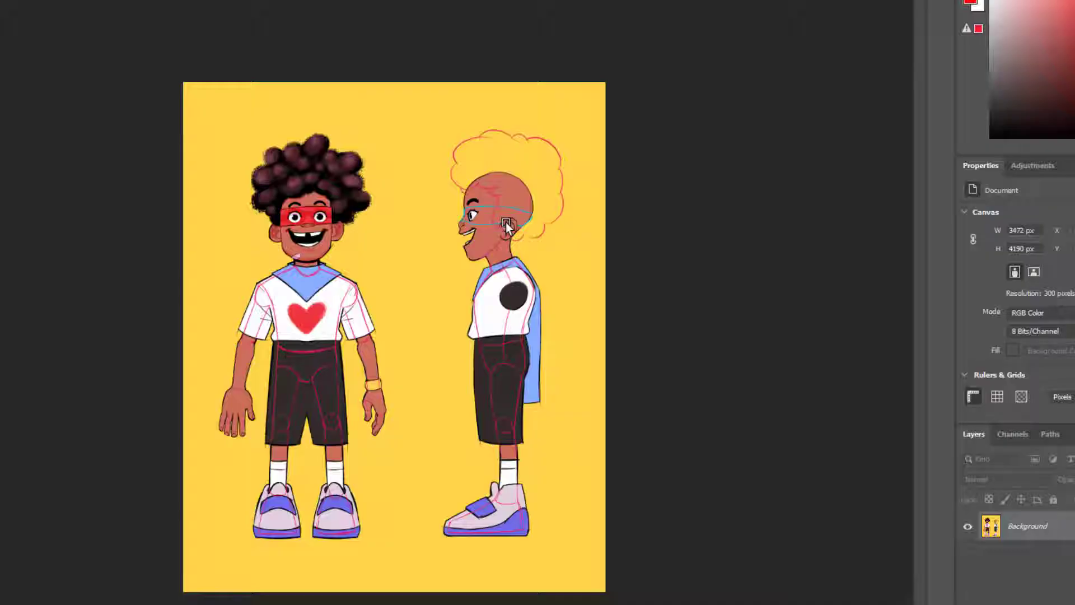
{"action": "key", "text": "alt+Tab"}
{"action": "key", "text": "Tab"}
{"action": "key", "text": "Tab"}
{"action": "key", "text": "Tab"}
{"action": "key", "text": "Tab"}
{"action": "key", "text": "Tab"}
{"action": "key", "text": "Tab"}
{"action": "key", "text": "Tab"}
{"action": "key", "text": "Tab"}
{"action": "key", "text": "Tab"}
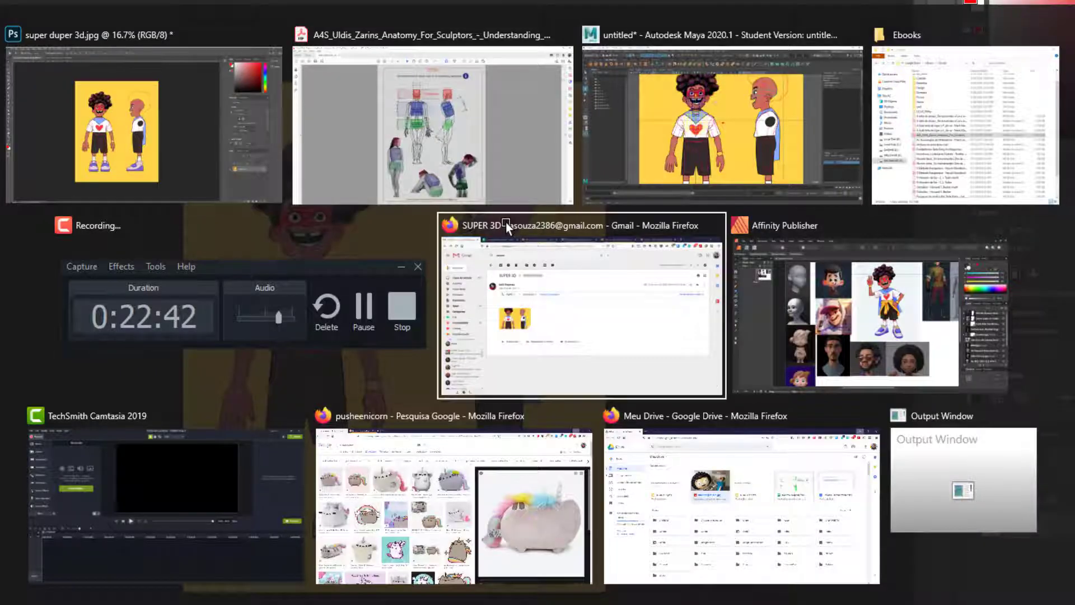
{"action": "key", "text": "Tab"}
{"action": "key", "text": "Tab"}
{"action": "key", "text": "Tab"}
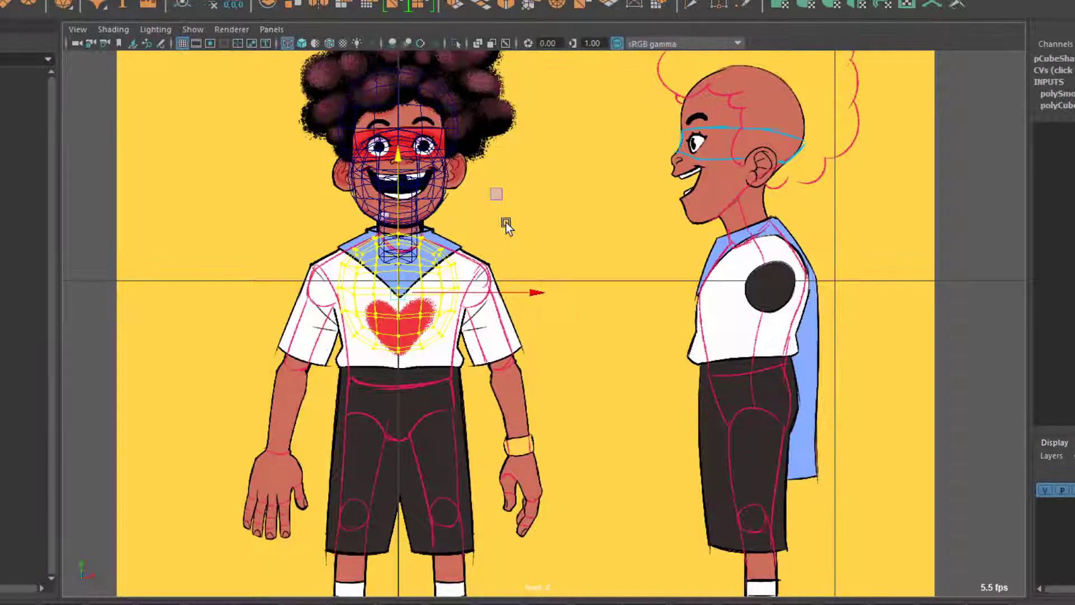
- In the side view, adjust the chest form's upper, middle and lower front vertices to follow the drawn chest contour
{"action": "key", "text": "space"}
{"action": "key", "text": "space"}
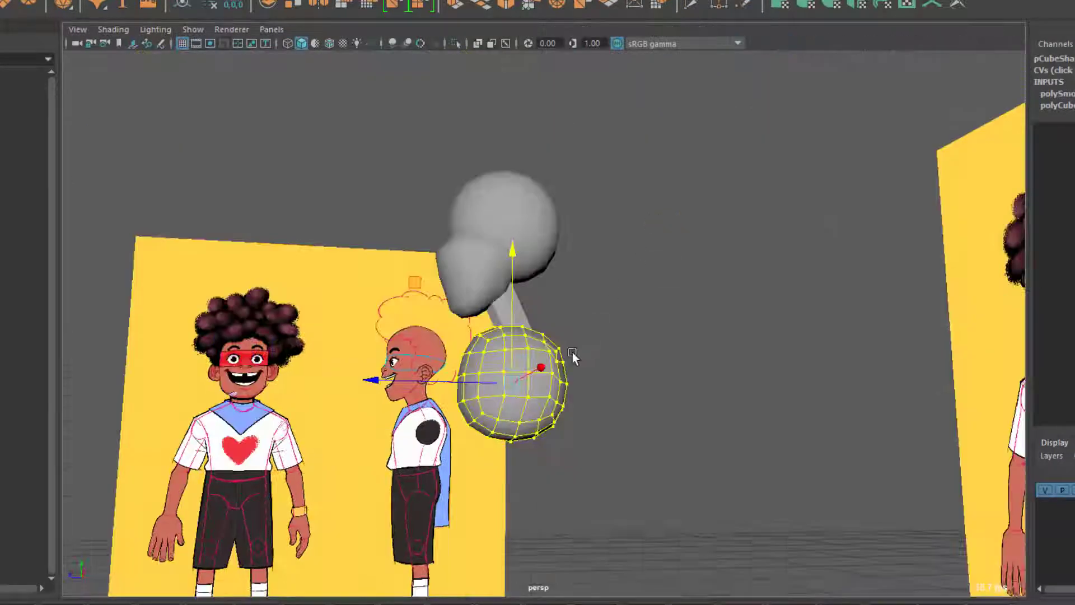
{"action": "left_click_drag", "start_coordinate": [572, 352], "coordinate": [624, 338], "text": "alt"}
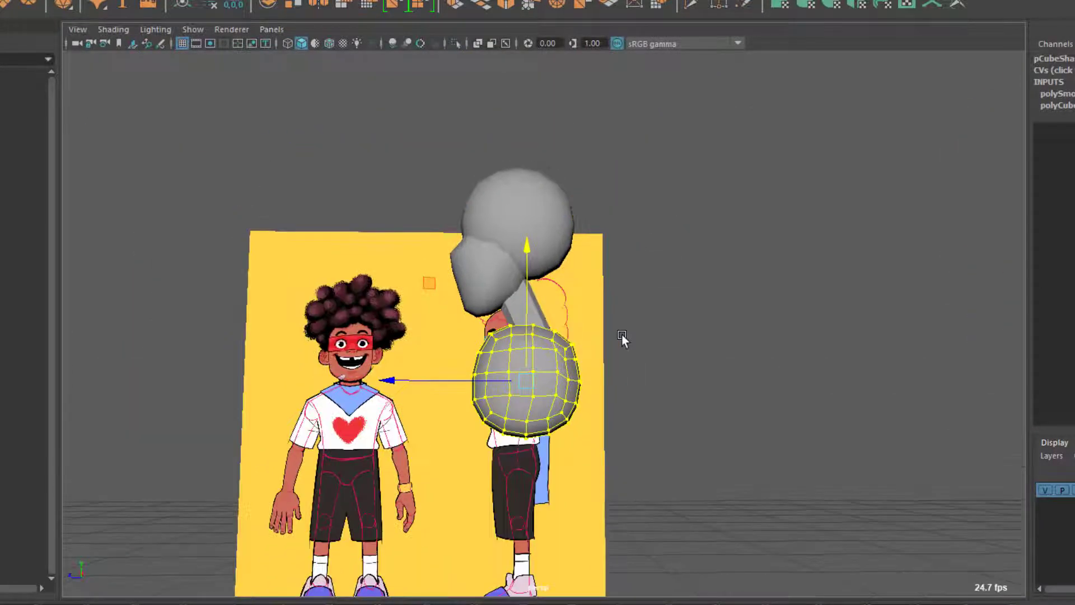
{"action": "key", "text": "space"}
{"action": "key", "text": "space"}
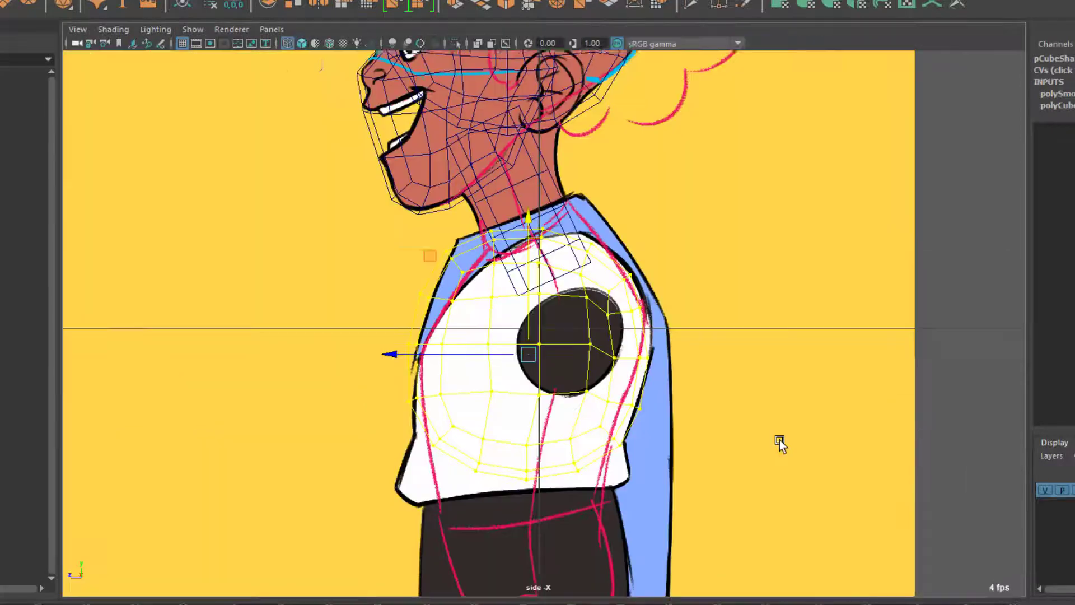
{"action": "middle_click_drag", "start_coordinate": [780, 439], "coordinate": [746, 440], "text": "alt"}
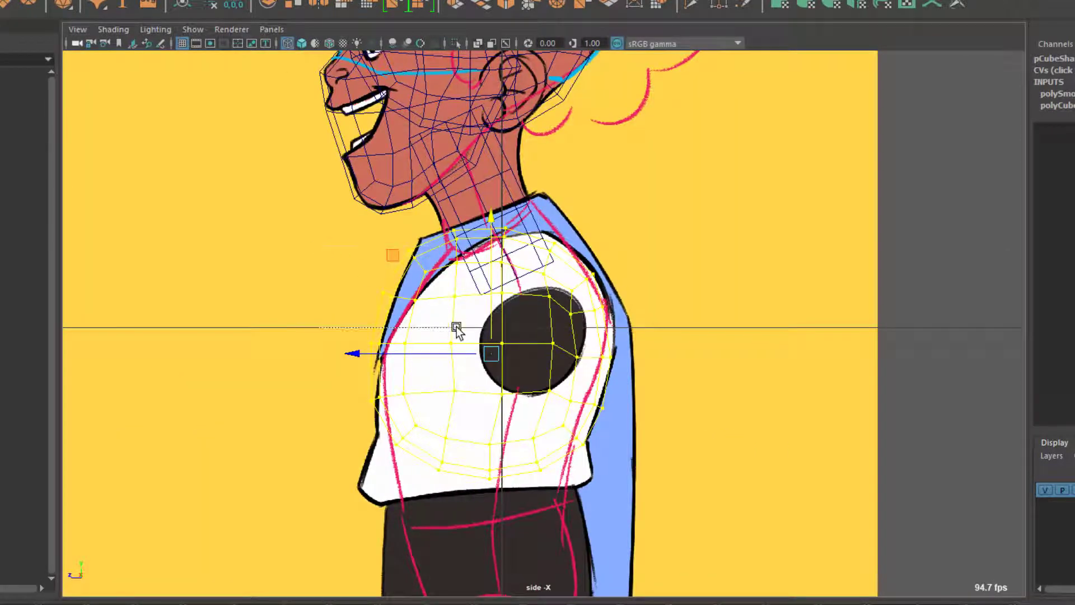
{"action": "left_click_drag", "start_coordinate": [381, 250], "coordinate": [460, 274]}
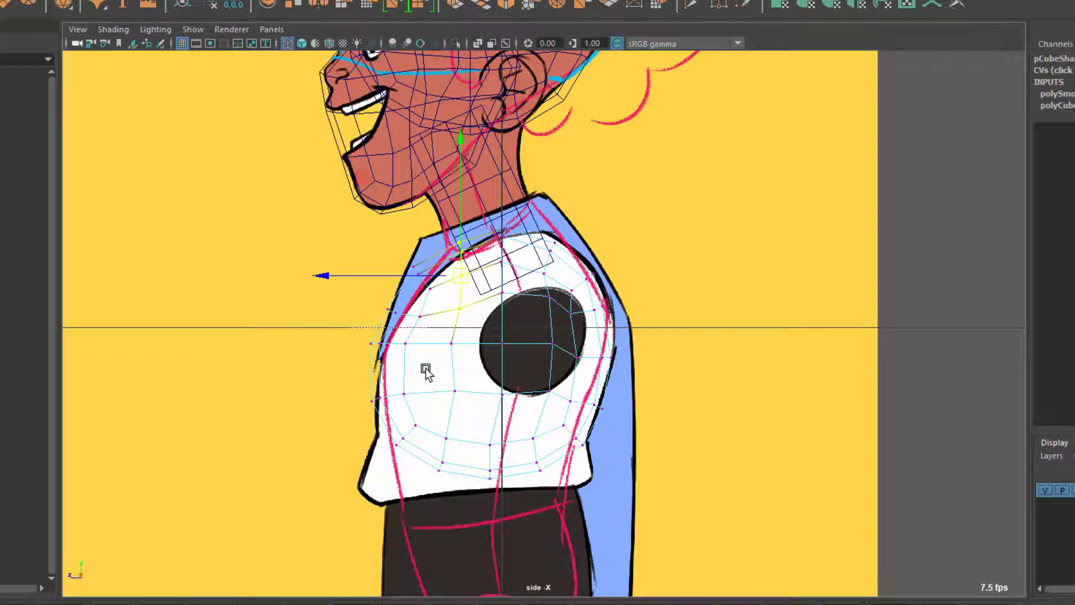
{"action": "left_click", "coordinate": [384, 343]}
{"action": "left_click_drag", "start_coordinate": [336, 347], "coordinate": [353, 377]}
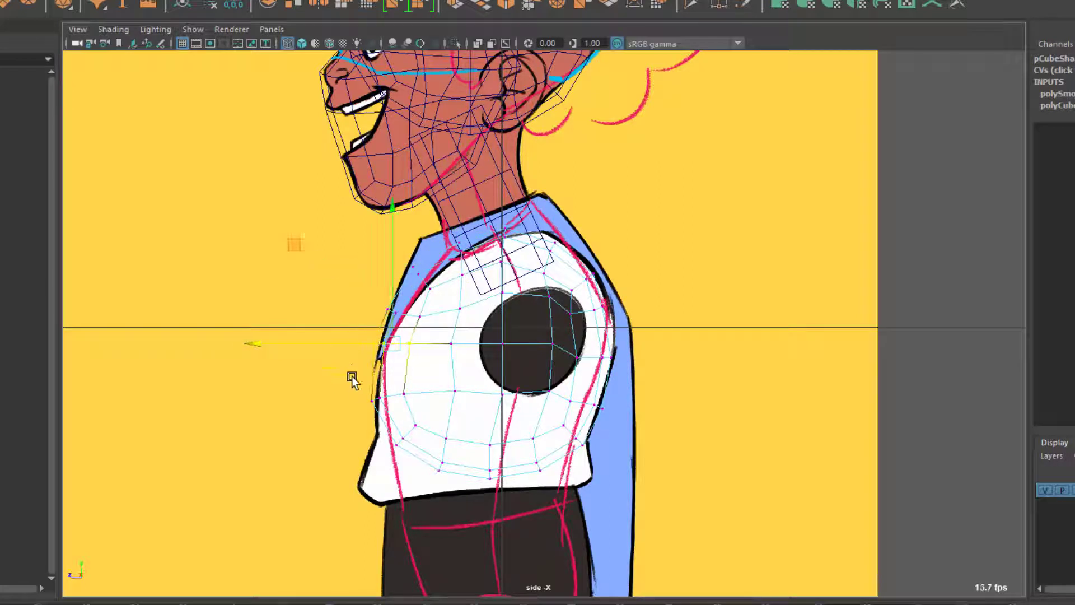
{"action": "left_click", "coordinate": [426, 433]}
{"action": "left_click_drag", "start_coordinate": [321, 417], "coordinate": [323, 415]}
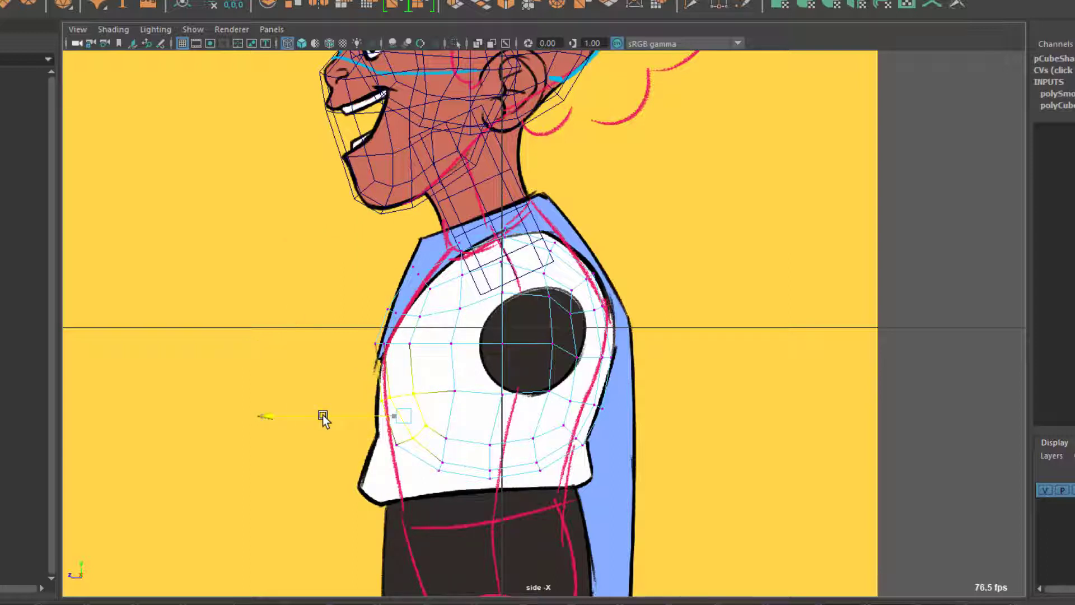
- Pull the chest form's lower back vertices forward and up, and check the torso against the anatomy proportions chart
{"action": "left_click", "coordinate": [594, 423]}
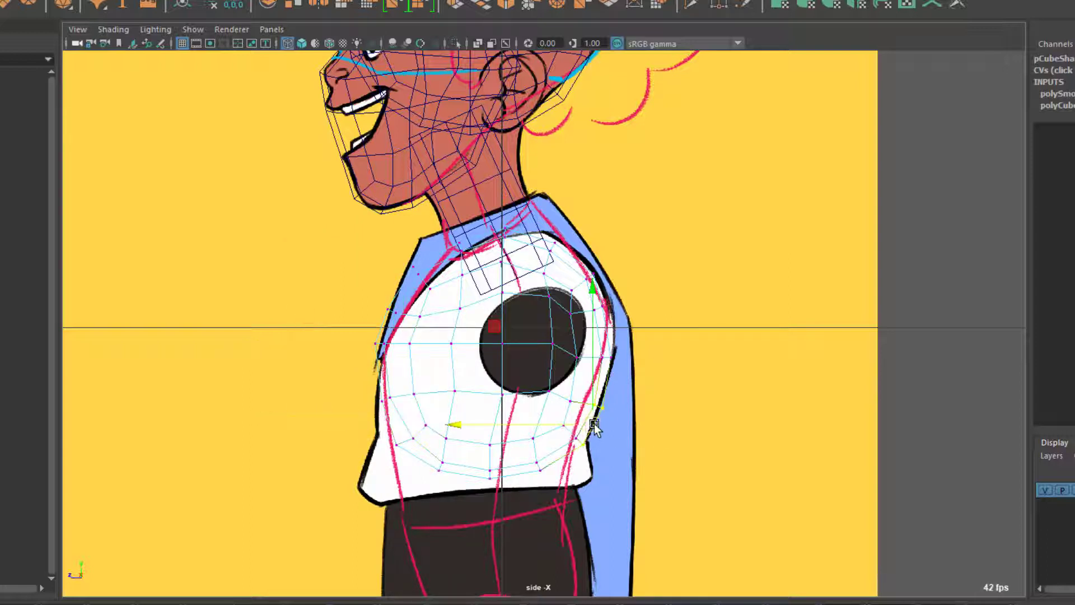
{"action": "mouse_move", "coordinate": [593, 424]}
{"action": "left_mouse_down"}
{"action": "mouse_move", "coordinate": [579, 424]}
{"action": "mouse_move", "coordinate": [586, 430]}
{"action": "mouse_move", "coordinate": [585, 417]}
{"action": "left_mouse_up"}
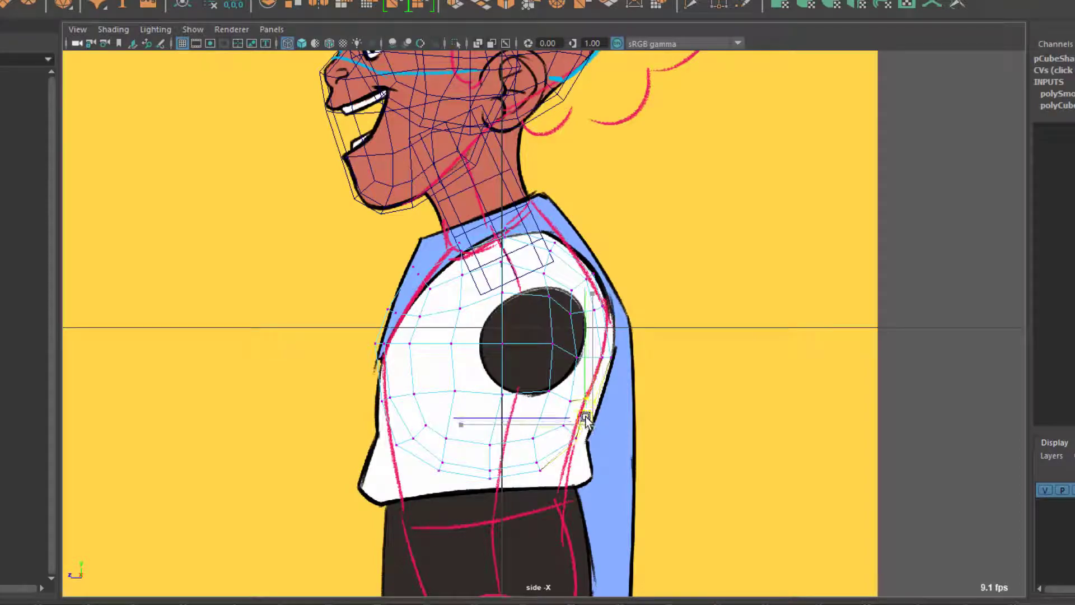
{"action": "key", "text": "alt+Tab"}
{"action": "left_click", "coordinate": [710, 192]}
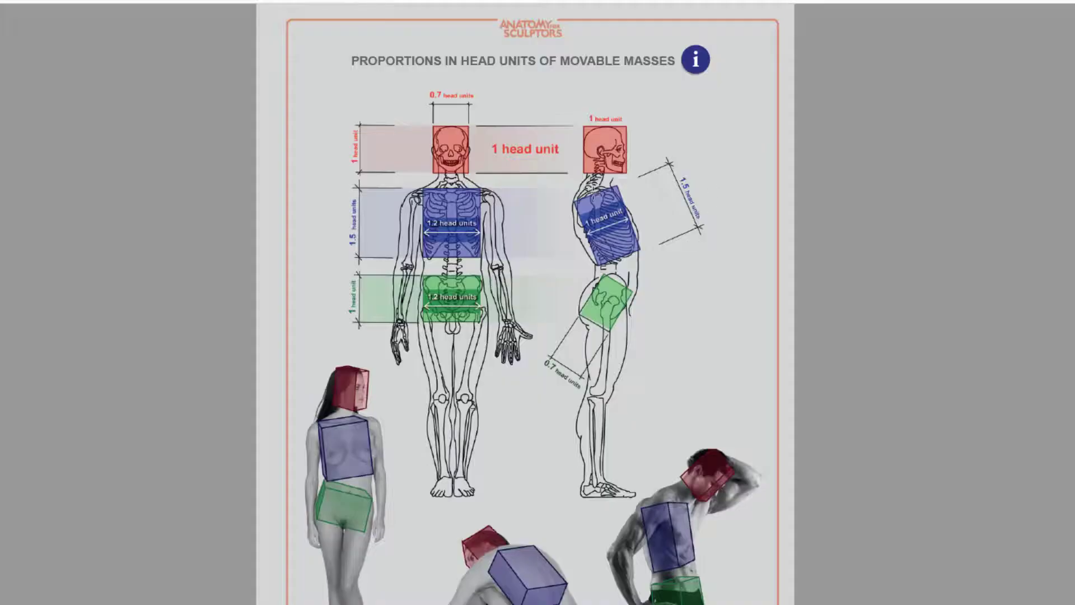
{"action": "key", "text": "alt+Tab"}
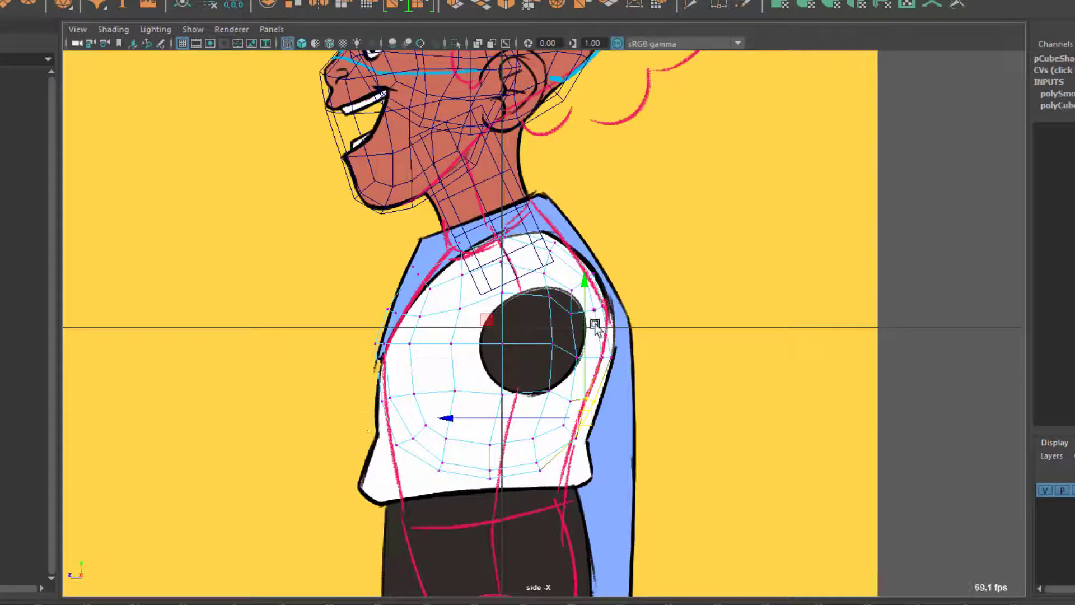
- Shift the chest form's upper front corner vertices slightly backward and hide the turnaround reference layer to inspect the lower back vertices
{"action": "left_click", "coordinate": [421, 276]}
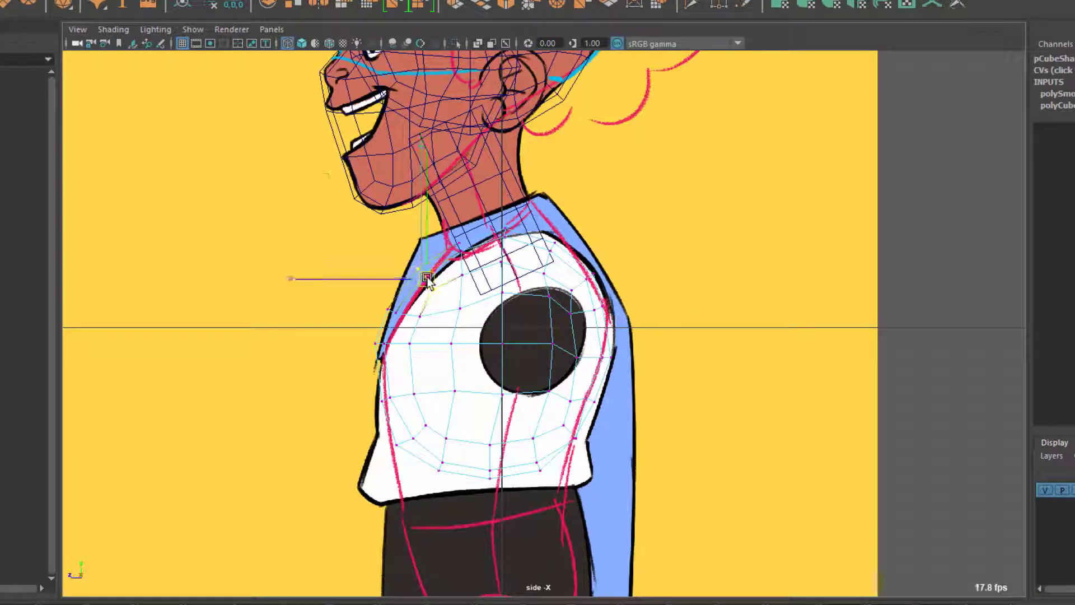
{"action": "left_click", "coordinate": [1046, 491]}
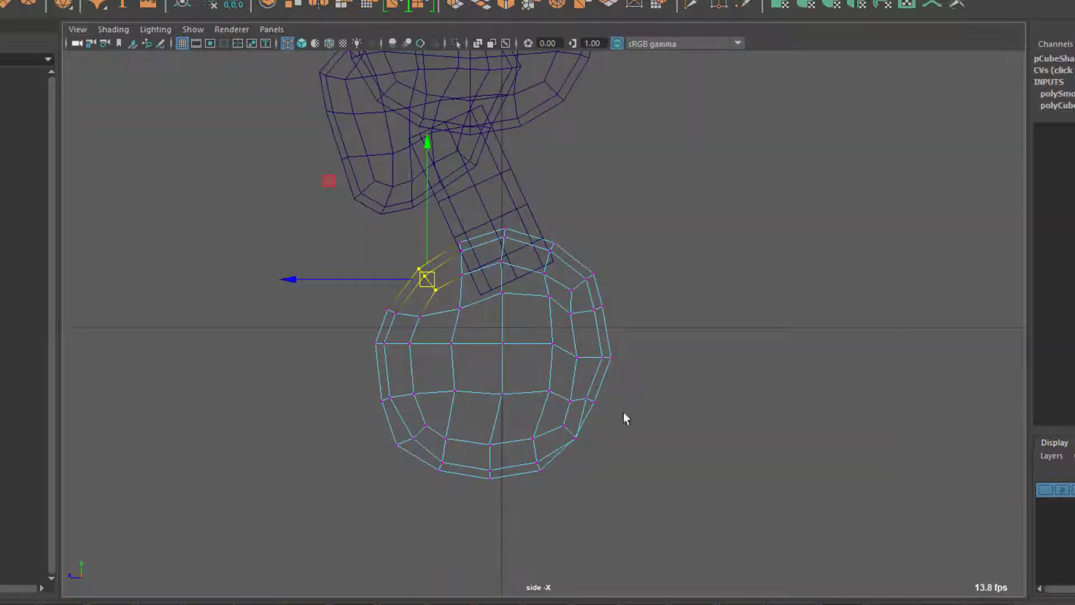
{"action": "left_click", "coordinate": [576, 436]}
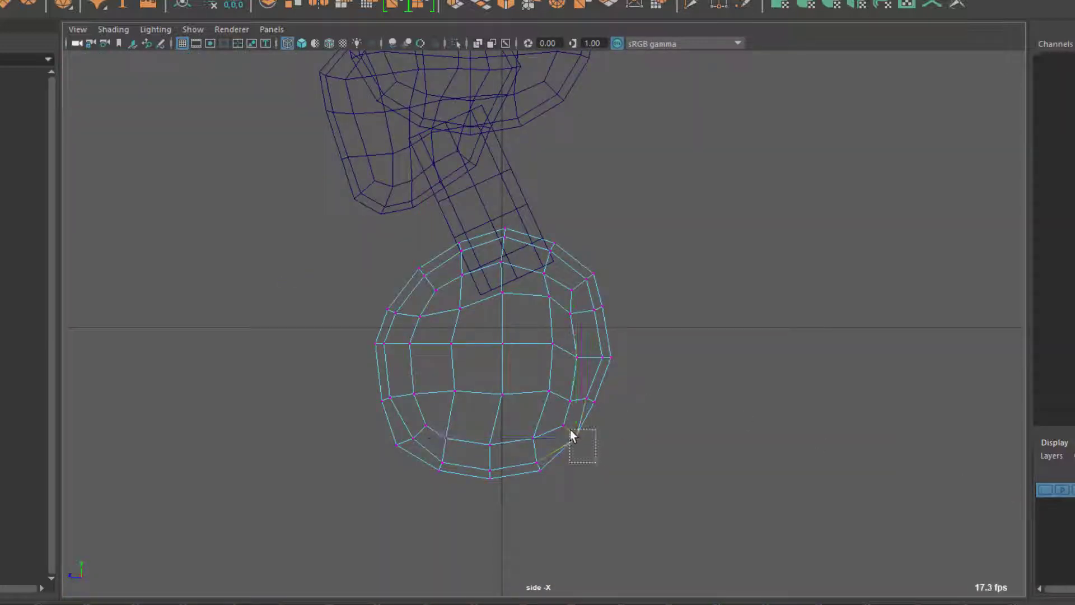
{"action": "left_click", "coordinate": [580, 395]}
{"action": "left_click", "coordinate": [604, 358]}
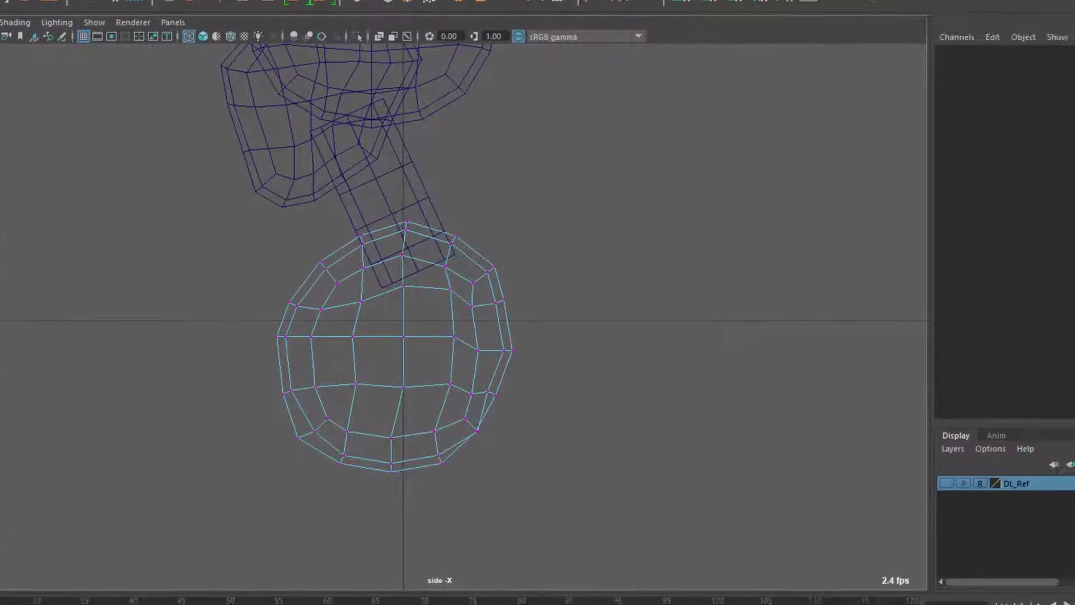
- Turn on Object X symmetry for editing the chest form's vertices
{"action": "left_click", "coordinate": [1072, 164]}
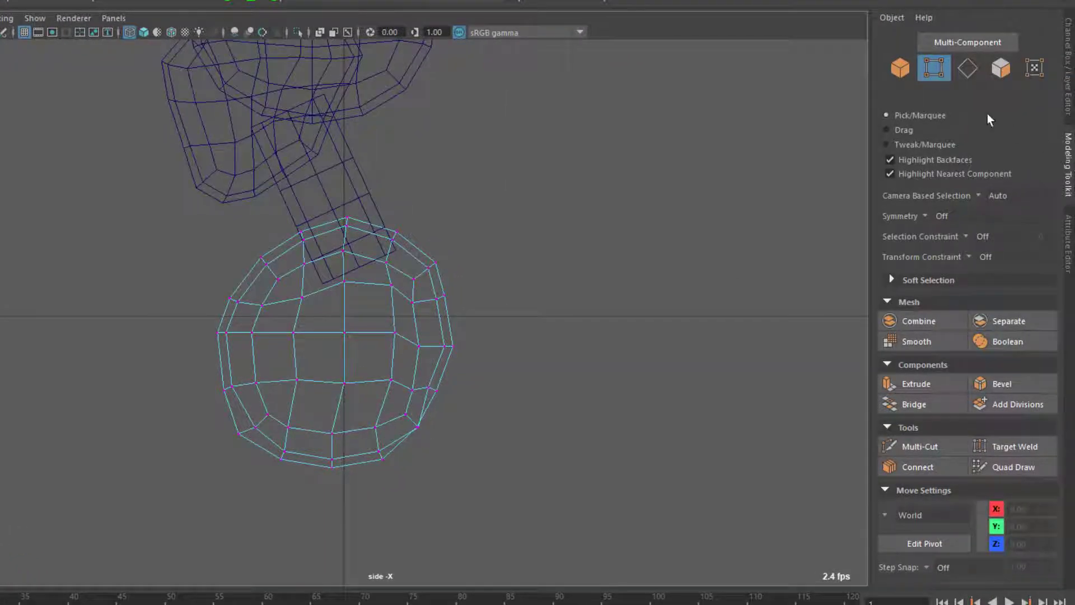
{"action": "left_click", "coordinate": [925, 215]}
{"action": "left_click", "coordinate": [957, 235]}
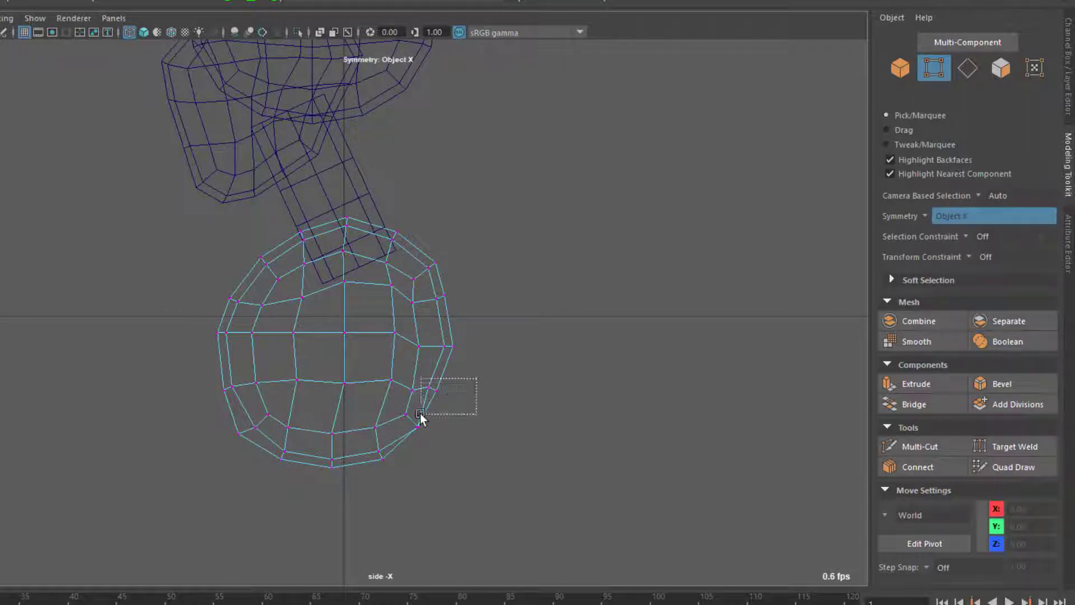
- Move the chest form's lower back outline vertices slightly outward to round out the uneven contour
{"action": "left_click_drag", "start_coordinate": [420, 415], "coordinate": [421, 402]}
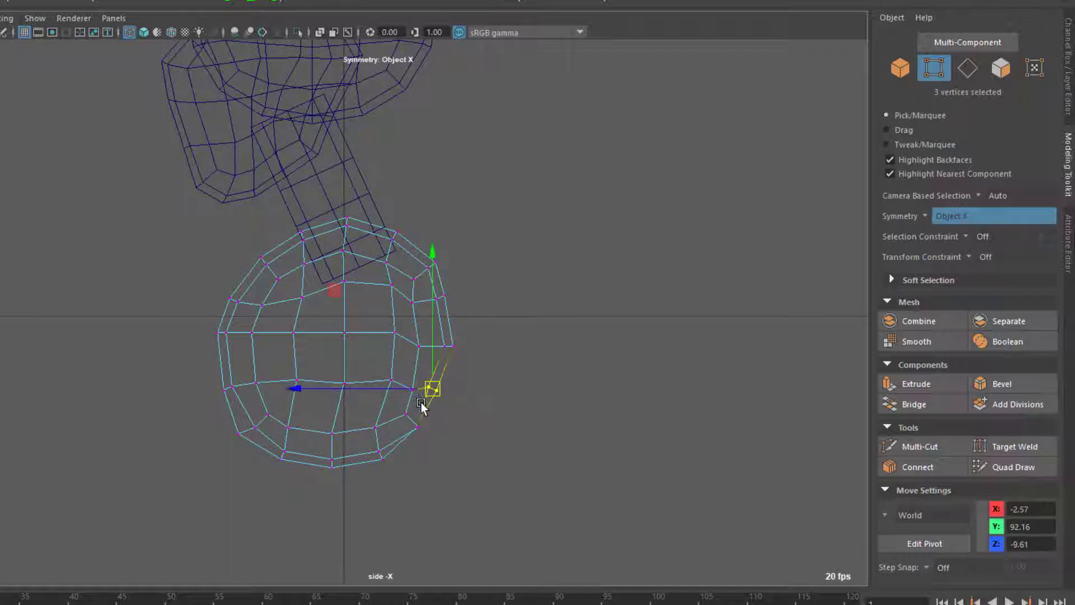
{"action": "left_click_drag", "start_coordinate": [346, 383], "coordinate": [352, 387]}
{"action": "left_click", "coordinate": [404, 431]}
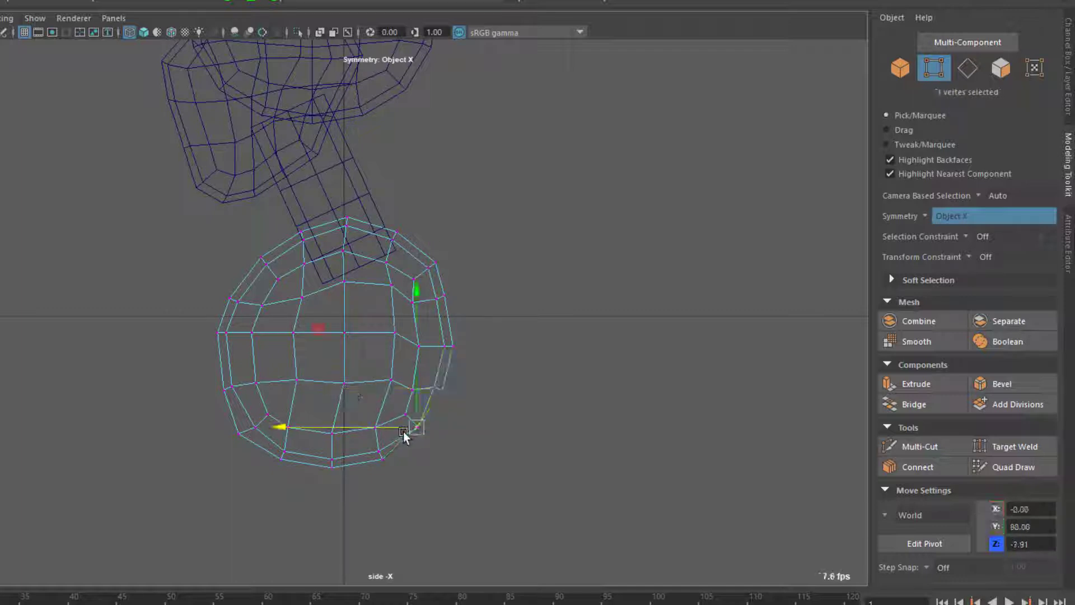
{"action": "left_click_drag", "start_coordinate": [413, 427], "coordinate": [430, 432]}
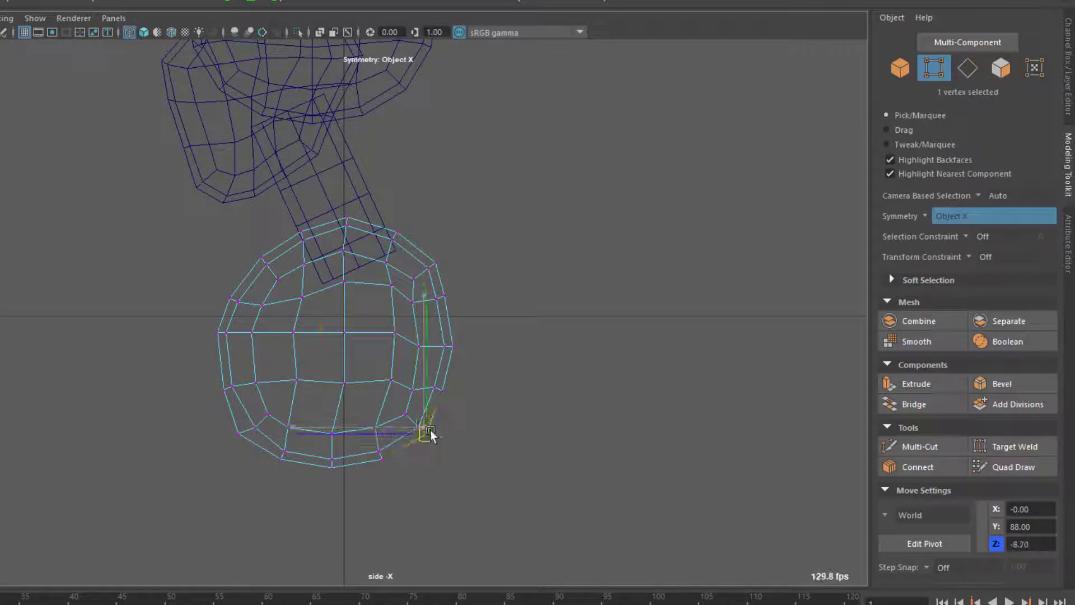
{"action": "left_click", "coordinate": [495, 429]}
- Shift the inner vertices near the chest form's back slightly backward to even out the edge spacing
{"action": "left_click", "coordinate": [419, 347]}
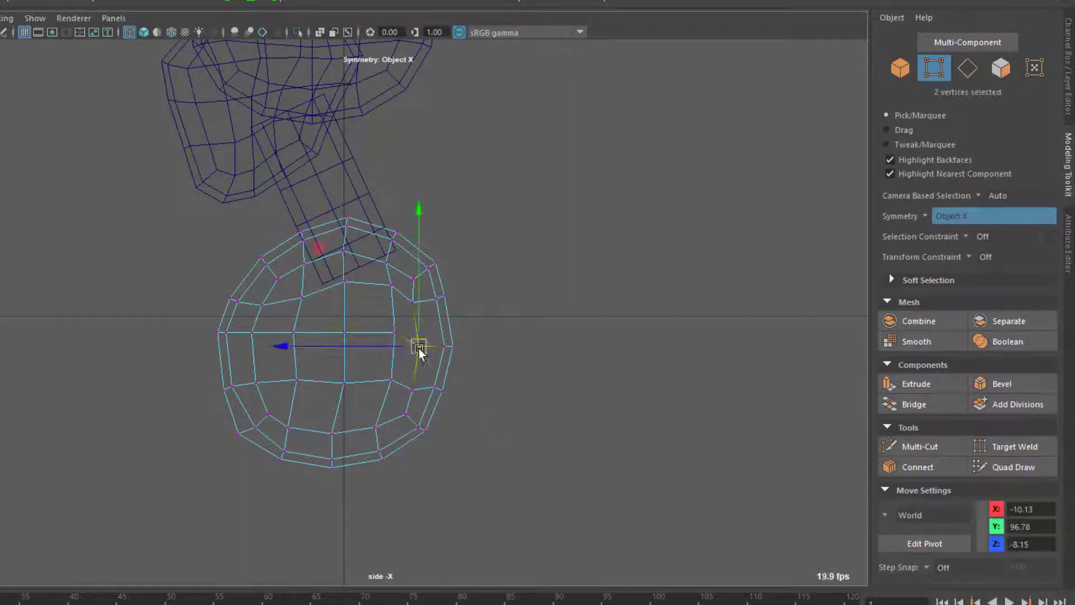
{"action": "left_click_drag", "start_coordinate": [418, 348], "coordinate": [428, 347]}
{"action": "left_click", "coordinate": [531, 304]}
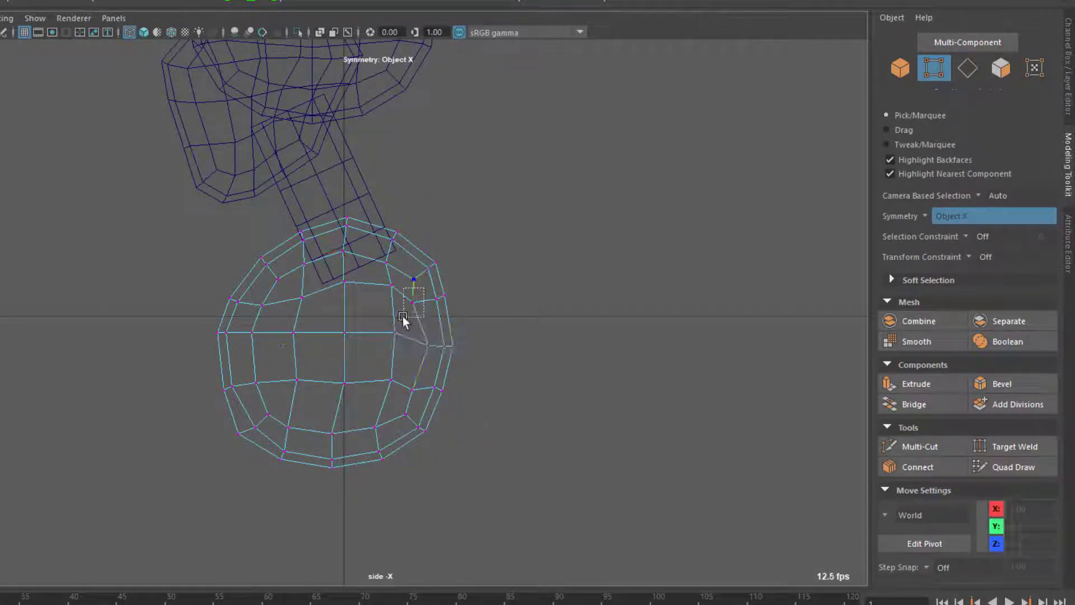
{"action": "left_click", "coordinate": [412, 304]}
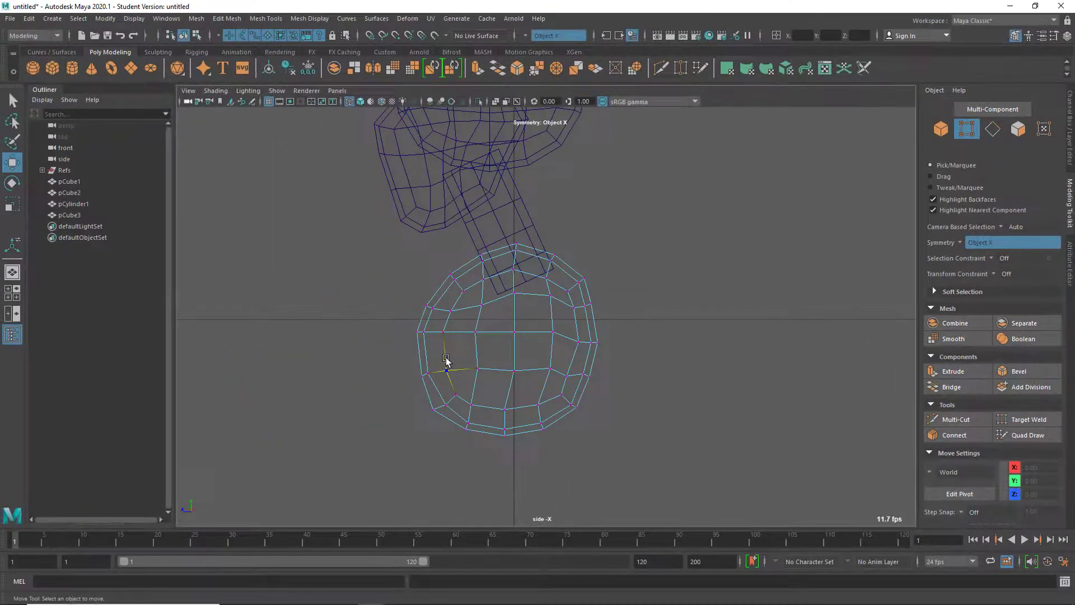
- In the front view, select the chest form's upper outer vertices on both sides and adjust them against the front drawing
{"action": "scroll", "coordinate": [473, 365], "scroll_direction": "down", "scroll_amount": 2}
{"action": "key", "text": "space"}
{"action": "key", "text": "space"}
{"action": "left_click_drag", "start_coordinate": [619, 241], "coordinate": [674, 260], "text": "alt"}
{"action": "key", "text": "space"}
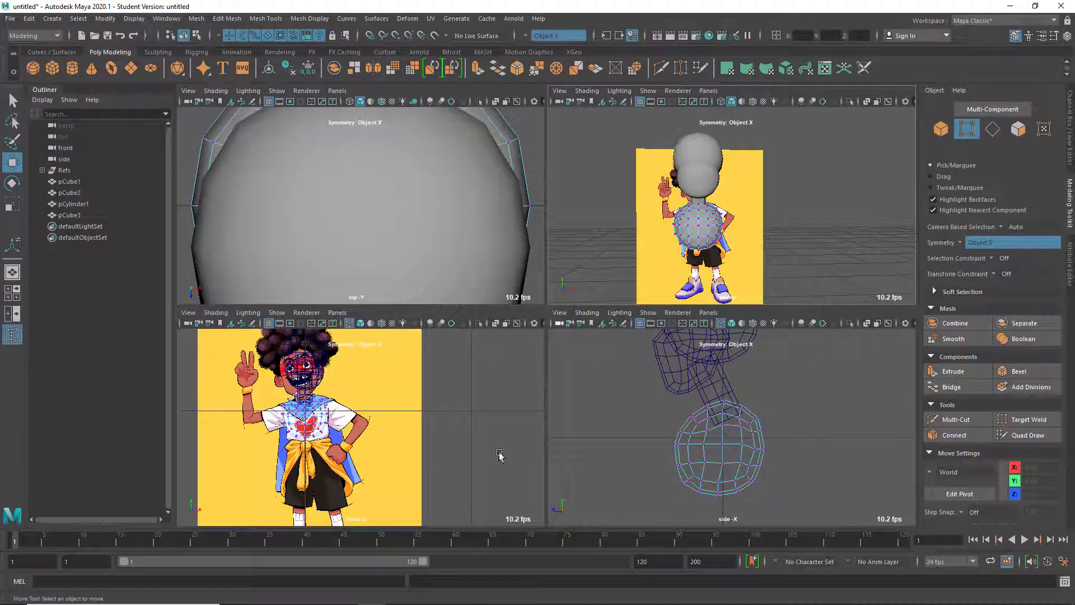
{"action": "key", "text": "space"}
{"action": "scroll", "coordinate": [434, 364], "scroll_direction": "up", "scroll_amount": 6}
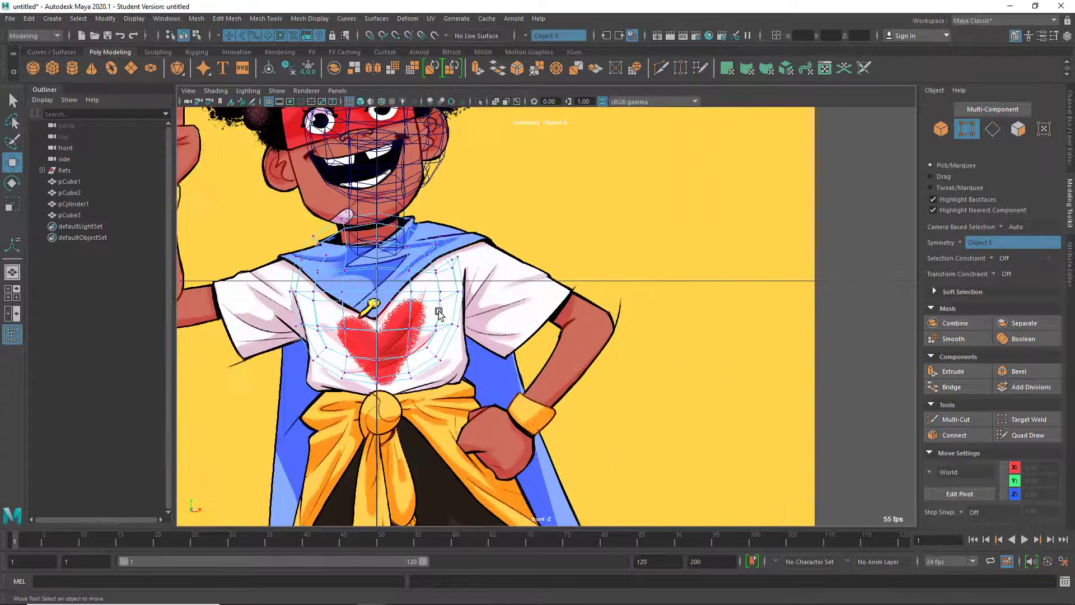
{"action": "scroll", "coordinate": [438, 314], "scroll_direction": "down", "scroll_amount": 2}
{"action": "scroll", "coordinate": [599, 291], "scroll_direction": "up", "scroll_amount": 2}
{"action": "left_click", "coordinate": [586, 324]}
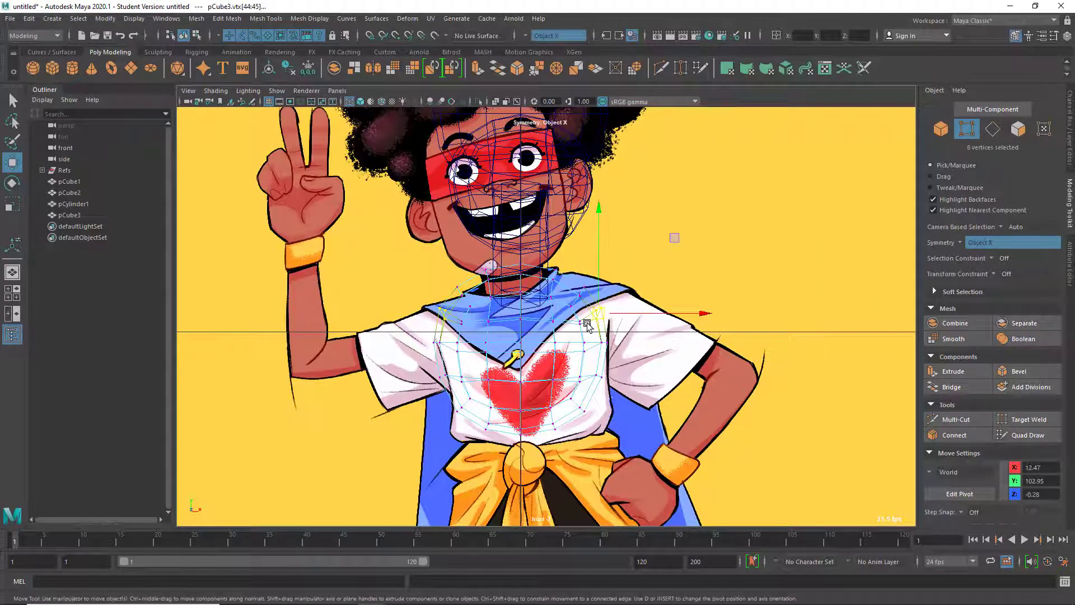
- Pull the torso mesh's outer vertices outward symmetrically, from the shoulder corners down to the lower sides, to fit the shirt outline
{"action": "left_click_drag", "start_coordinate": [654, 316], "coordinate": [672, 314]}
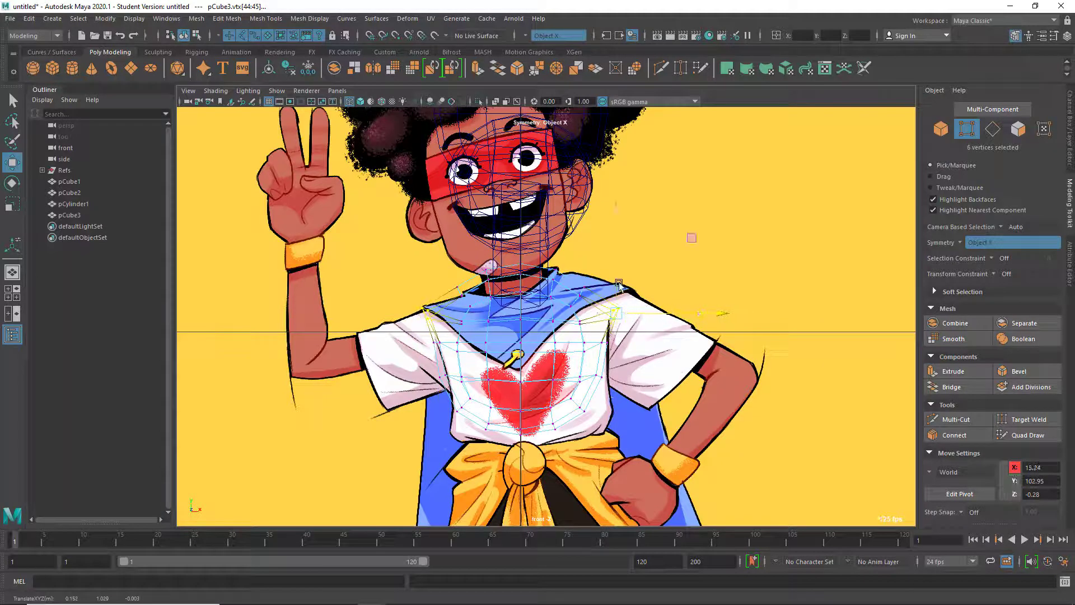
{"action": "left_click", "coordinate": [603, 342]}
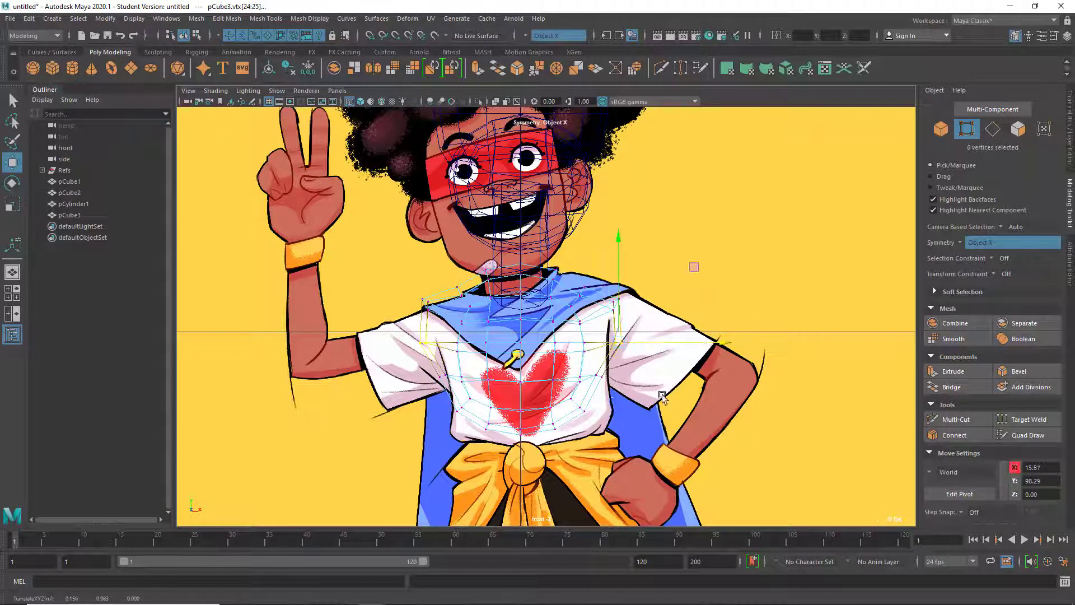
{"action": "left_click", "coordinate": [620, 372]}
{"action": "left_click", "coordinate": [598, 377]}
{"action": "right_click_drag", "start_coordinate": [598, 377], "coordinate": [548, 284]}
{"action": "left_click_drag", "start_coordinate": [616, 365], "coordinate": [576, 385]}
{"action": "left_click_drag", "start_coordinate": [640, 379], "coordinate": [648, 379]}
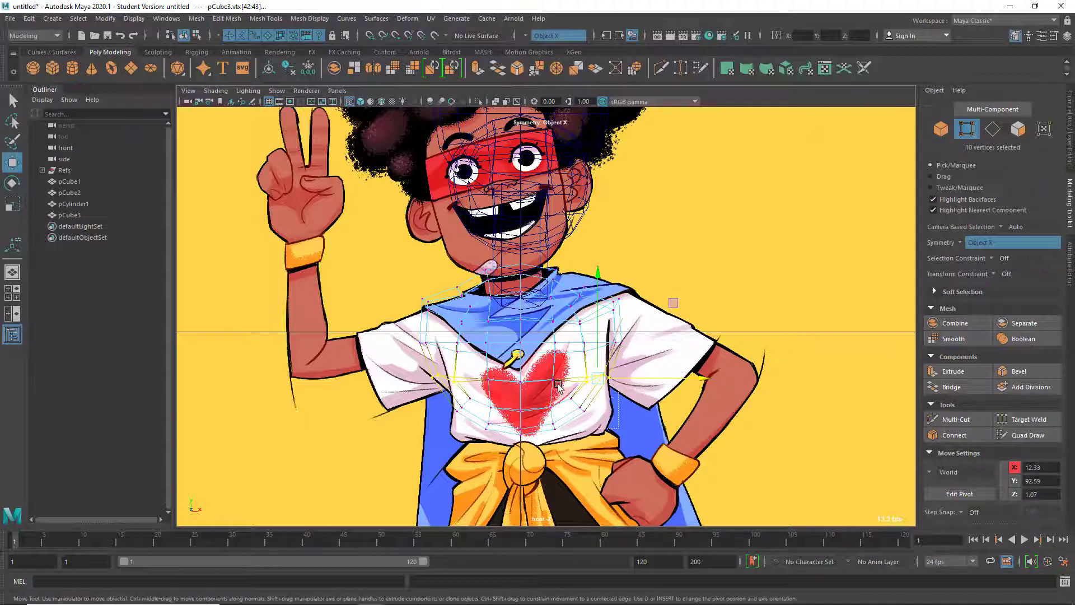
{"action": "left_click_drag", "start_coordinate": [561, 390], "coordinate": [561, 390]}
{"action": "left_click_drag", "start_coordinate": [622, 405], "coordinate": [634, 405]}
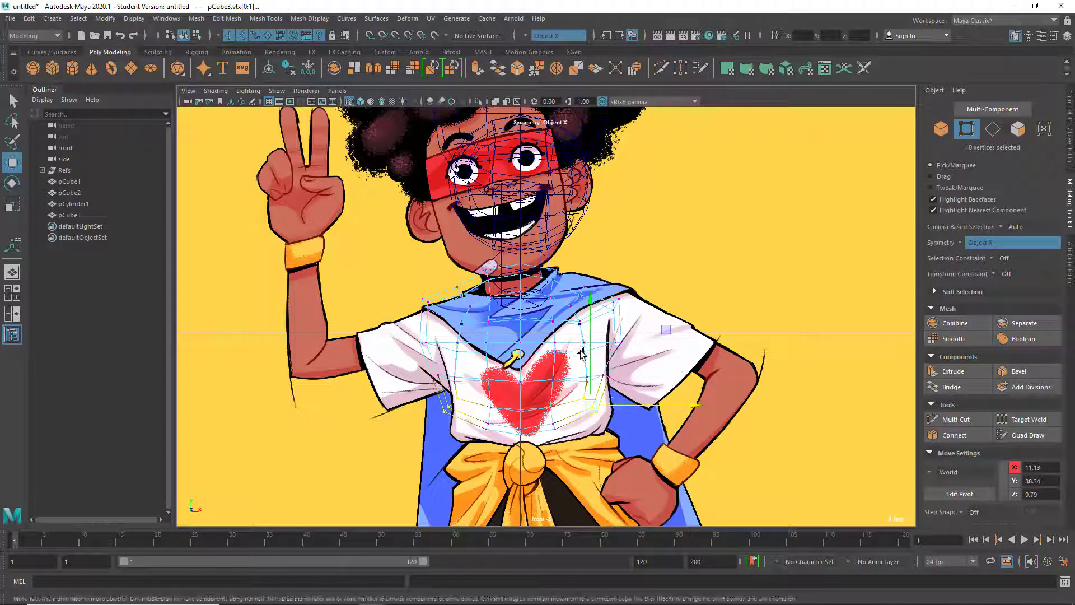
- Spread the torso's inner chest vertices outward along X, covering both the mid-chest and upper-chest rows
{"action": "left_click_drag", "start_coordinate": [579, 339], "coordinate": [589, 352]}
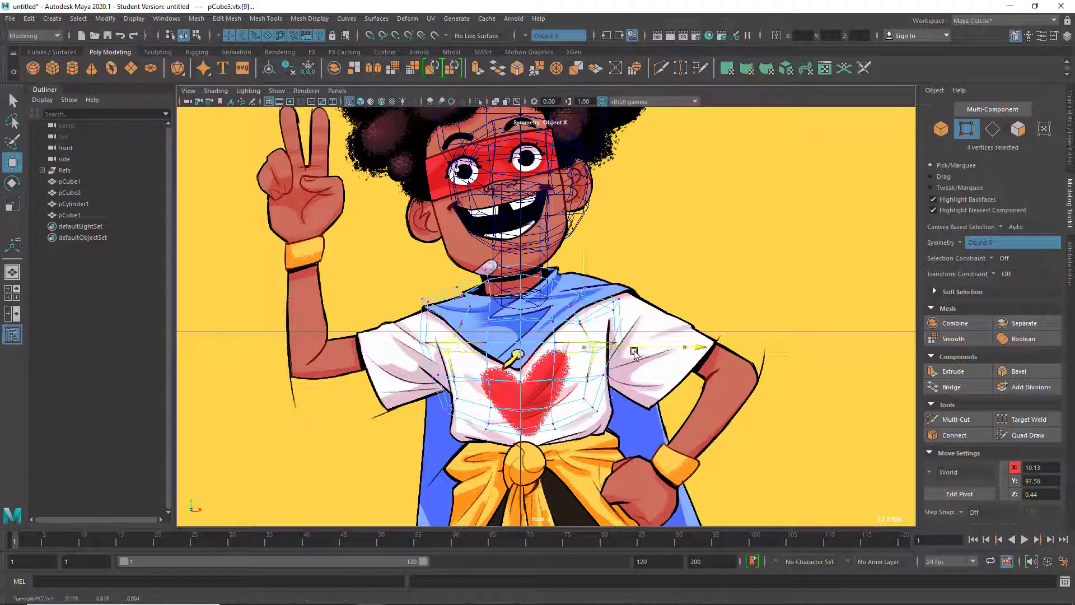
{"action": "left_click_drag", "start_coordinate": [675, 266], "coordinate": [675, 266]}
{"action": "left_click_drag", "start_coordinate": [583, 335], "coordinate": [650, 323]}
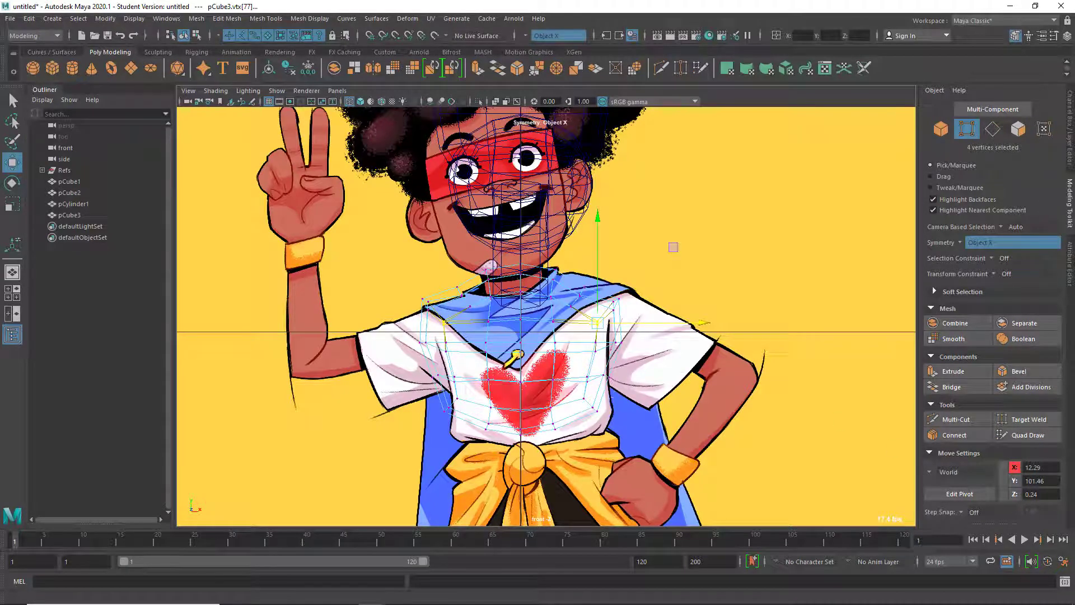
- Show the DL_Ref layer and widen the torso's side and shoulder vertices toward the front reference, finishing in object mode
{"action": "left_click", "coordinate": [1069, 107]}
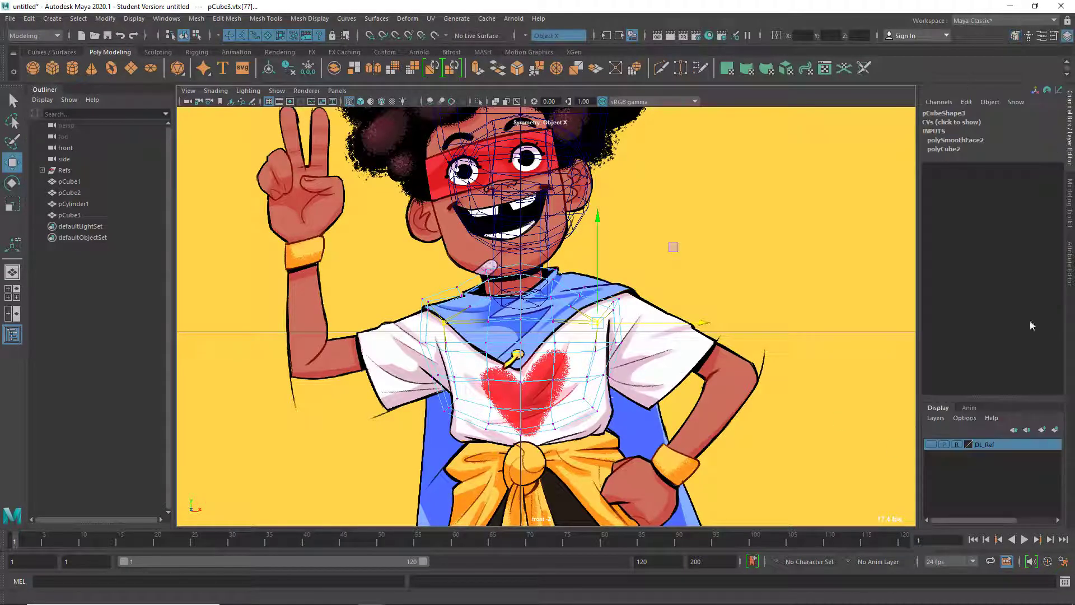
{"action": "left_click", "coordinate": [935, 444]}
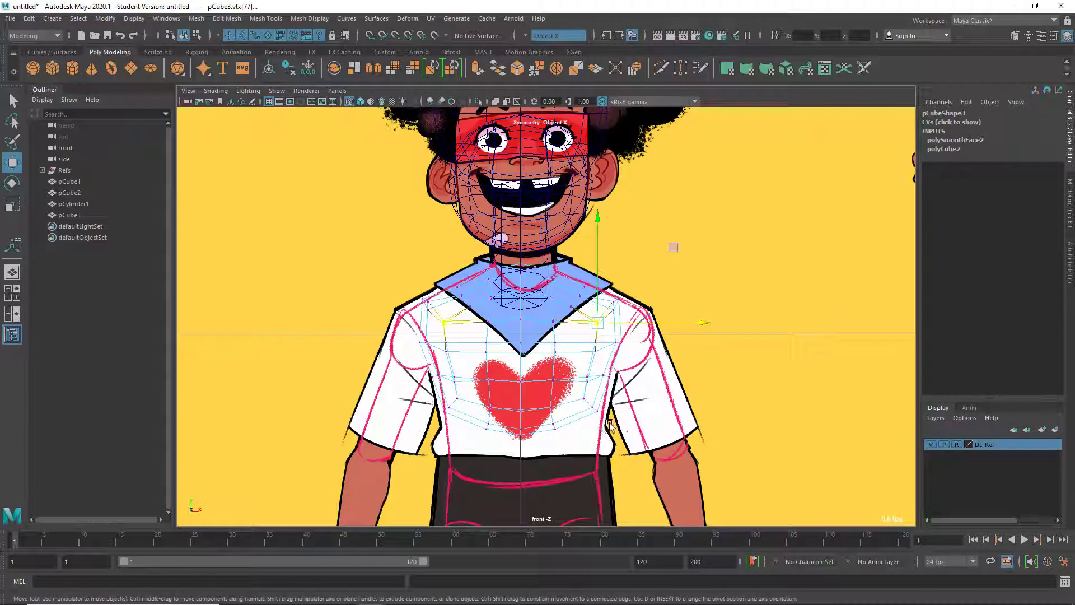
{"action": "left_click", "coordinate": [584, 398]}
{"action": "left_click_drag", "start_coordinate": [653, 405], "coordinate": [657, 405]}
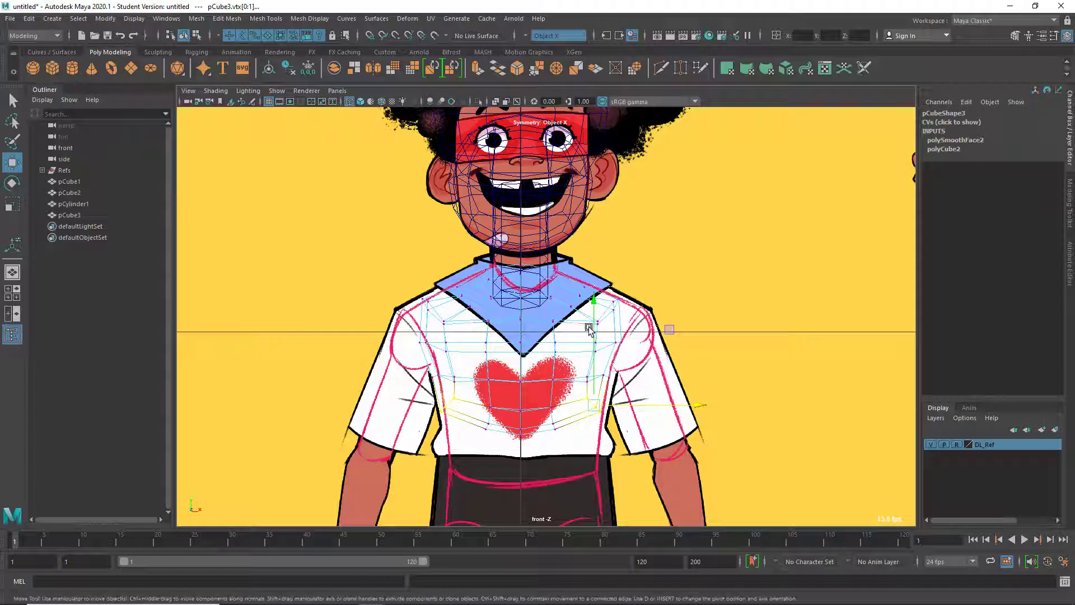
{"action": "left_click", "coordinate": [616, 310]}
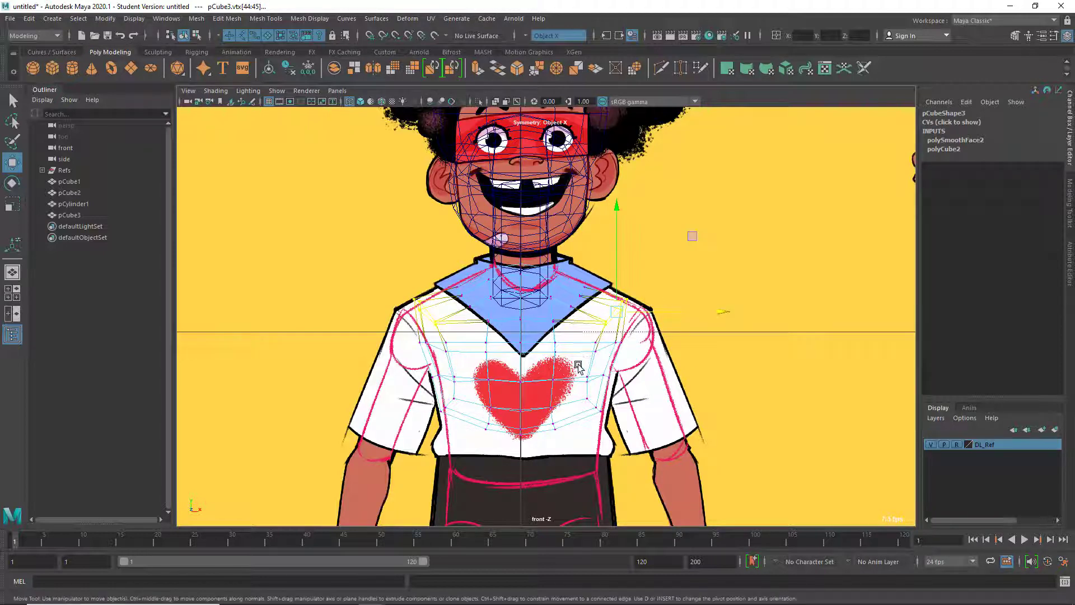
{"action": "key", "text": "Down"}
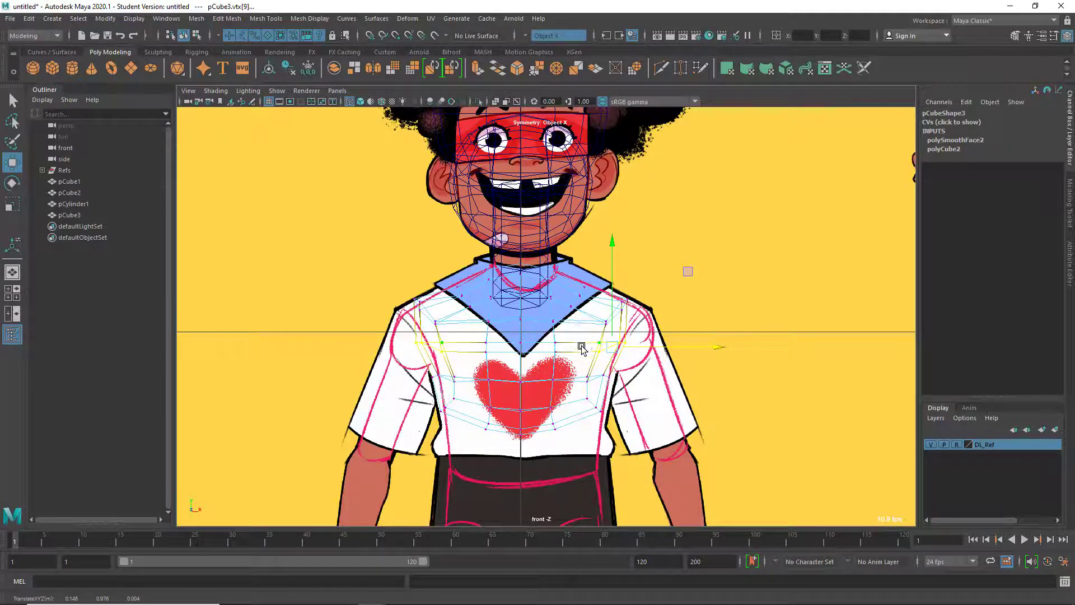
{"action": "right_click_drag", "start_coordinate": [575, 352], "coordinate": [613, 273]}
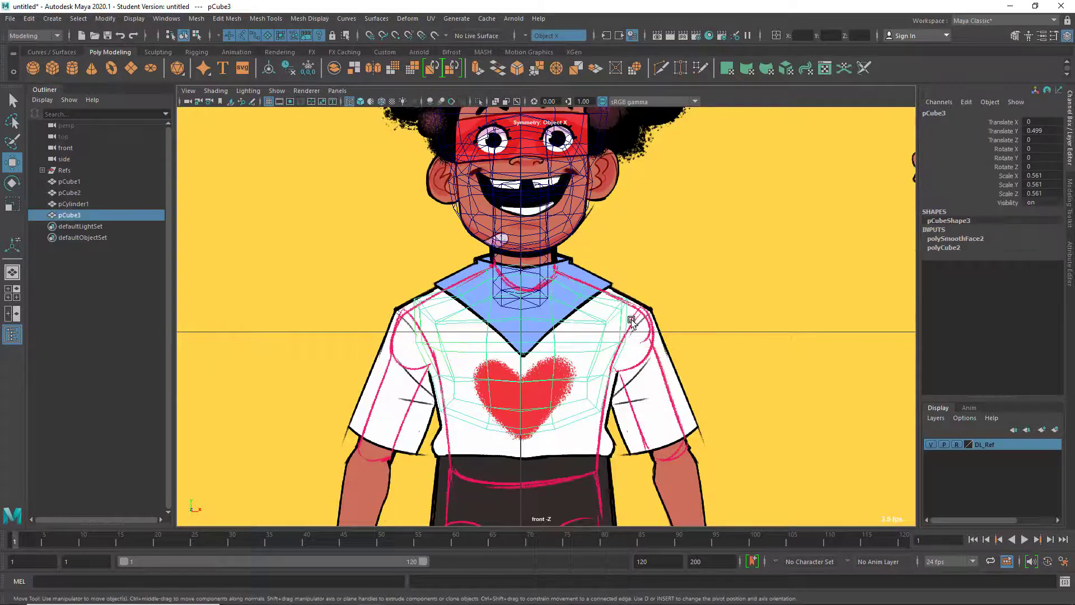
- Hide the DL_Ref reference layer in the perspective view to see the blocked-in head, neck and torso unobstructed
{"action": "key", "text": "space"}
{"action": "key", "text": "space"}
{"action": "left_click_drag", "start_coordinate": [554, 446], "coordinate": [574, 314], "text": "alt"}
{"action": "left_click", "coordinate": [574, 313]}
{"action": "mouse_move", "coordinate": [540, 353]}
{"action": "left_mouse_down", "text": "alt"}
{"action": "mouse_move", "coordinate": [511, 377]}
{"action": "mouse_move", "coordinate": [503, 357]}
{"action": "mouse_move", "coordinate": [545, 361]}
{"action": "left_mouse_up", "text": "alt"}
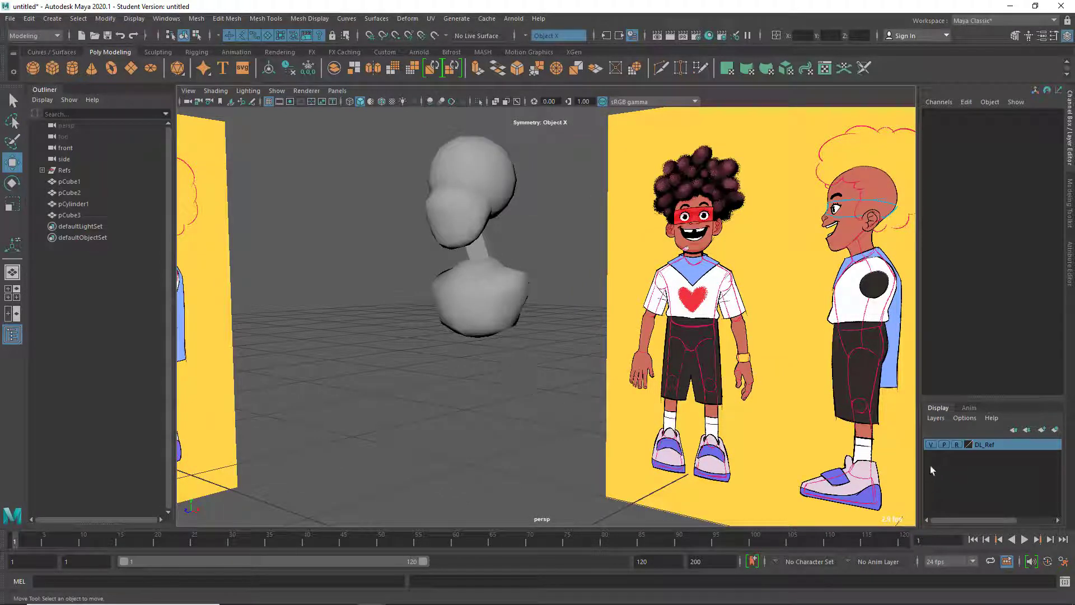
{"action": "left_click", "coordinate": [930, 444]}
{"action": "left_click_drag", "start_coordinate": [552, 392], "coordinate": [563, 392], "text": "alt"}
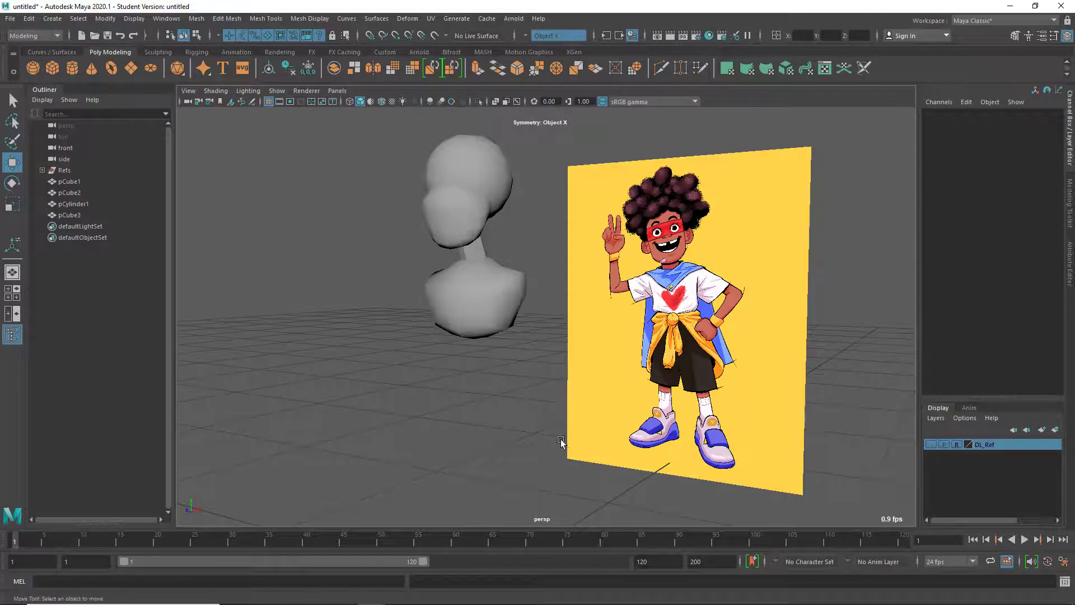
- Rotate the neck cylinder to about 17.2 degrees in X in the side view and shift it back to about -0.008 in Z
{"action": "left_click_drag", "start_coordinate": [560, 439], "coordinate": [535, 254], "text": "alt"}
{"action": "left_click", "coordinate": [535, 254]}
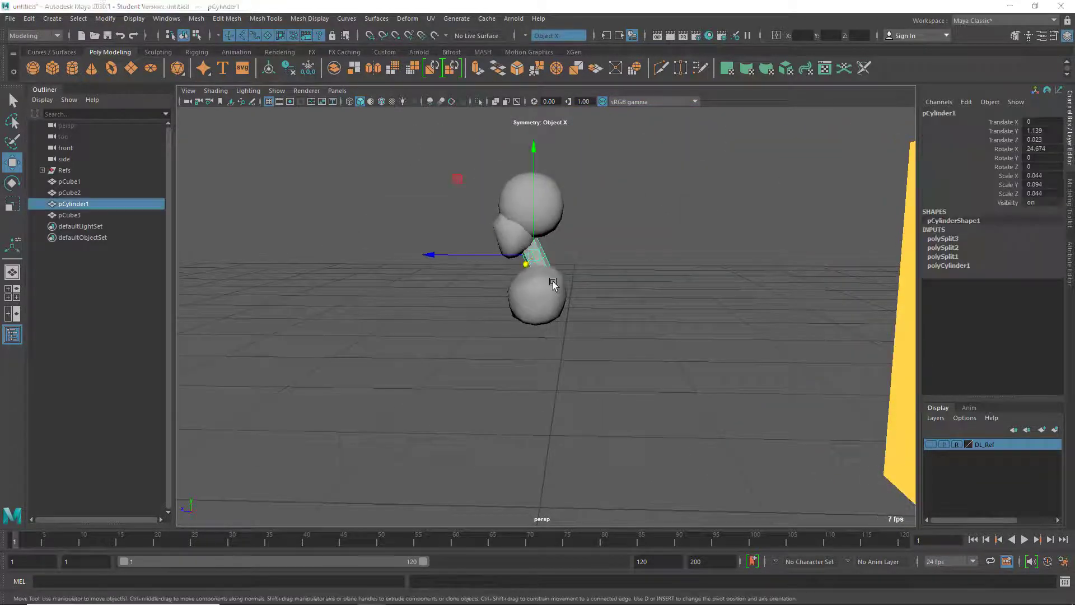
{"action": "key", "text": "space"}
{"action": "key", "text": "space"}
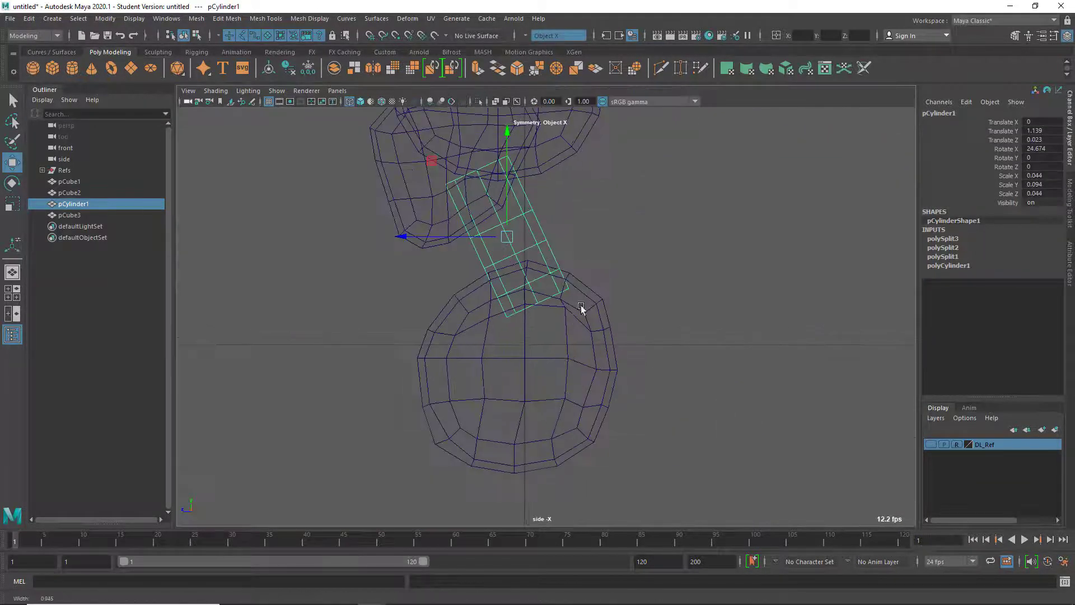
{"action": "key", "text": "e"}
{"action": "left_click_drag", "start_coordinate": [610, 222], "coordinate": [617, 232]}
{"action": "key", "text": "w"}
{"action": "left_click_drag", "start_coordinate": [461, 287], "coordinate": [490, 287]}
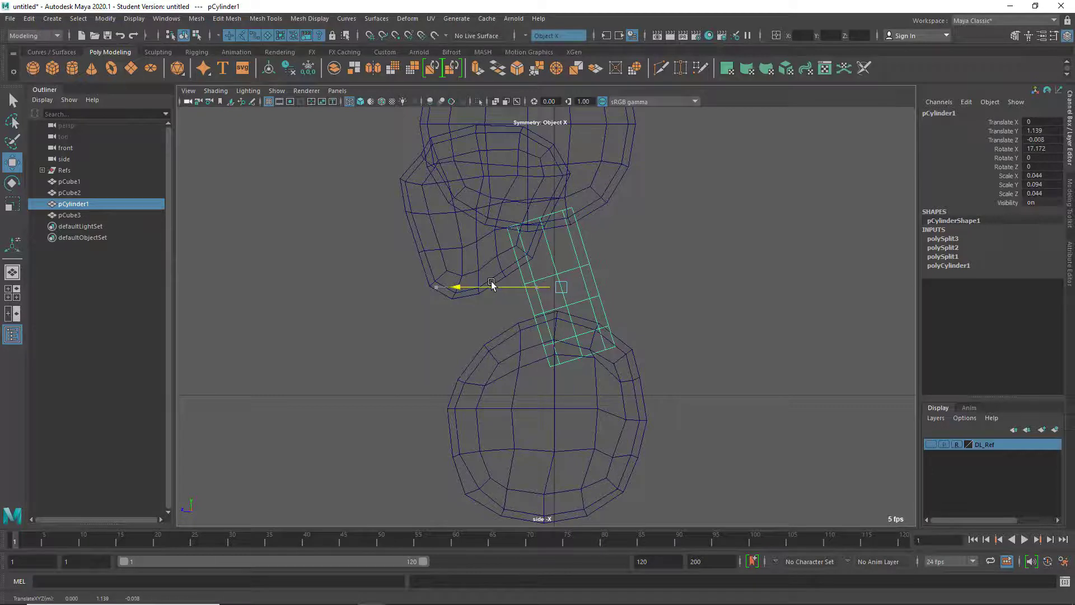
- Nudge the neck cylinder forward to about 0.004 in Z in the perspective view and check the model from the opposite side
{"action": "key", "text": "space"}
{"action": "key", "text": "space"}
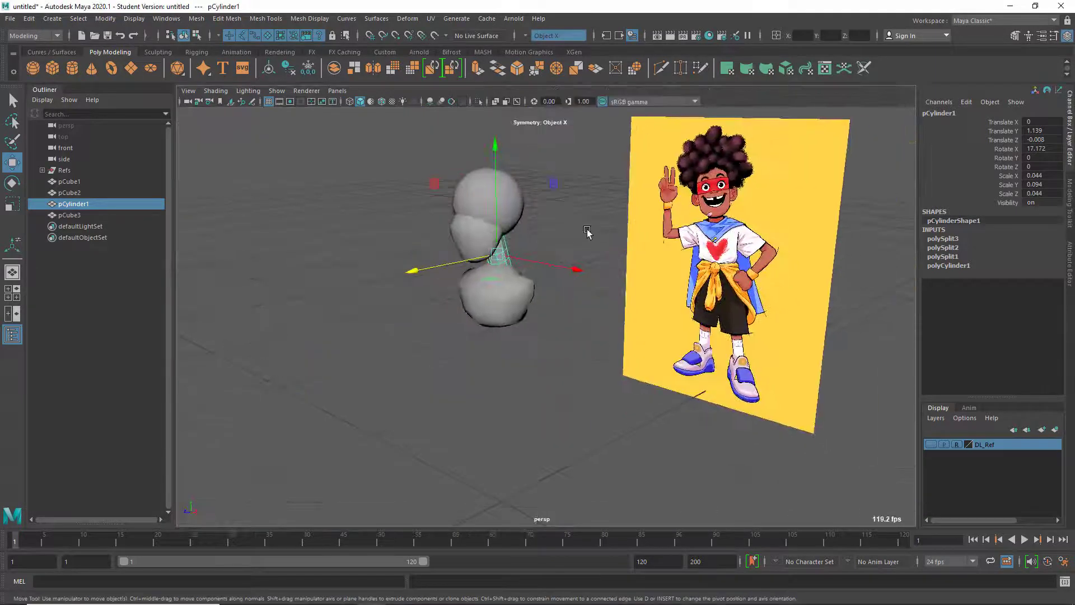
{"action": "left_click", "coordinate": [588, 233]}
{"action": "left_click_drag", "start_coordinate": [587, 233], "coordinate": [471, 331], "text": "alt"}
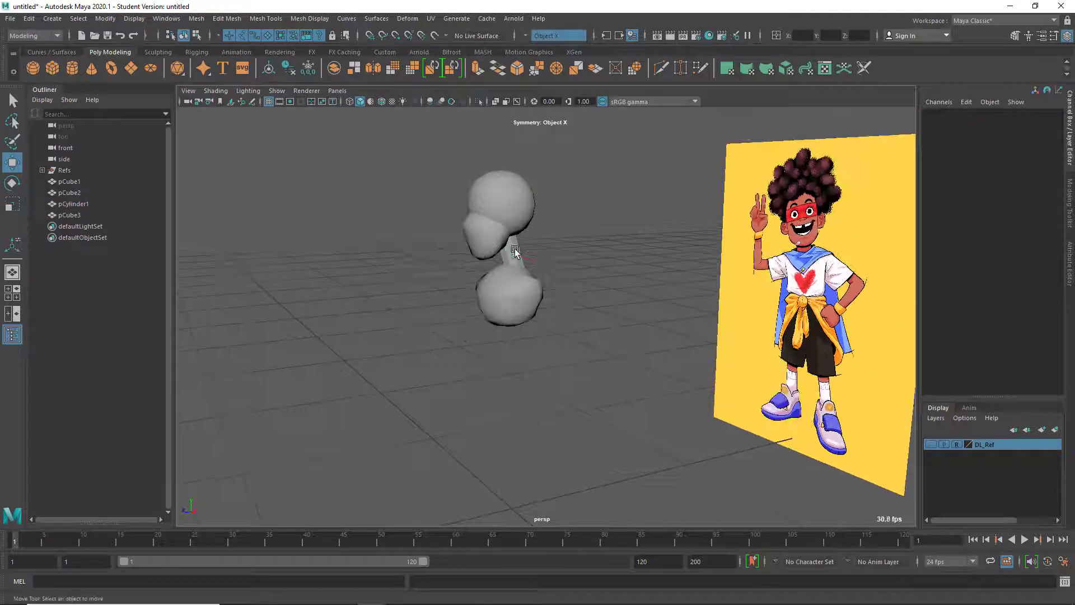
{"action": "left_click", "coordinate": [513, 250]}
{"action": "left_click_drag", "start_coordinate": [474, 259], "coordinate": [469, 258]}
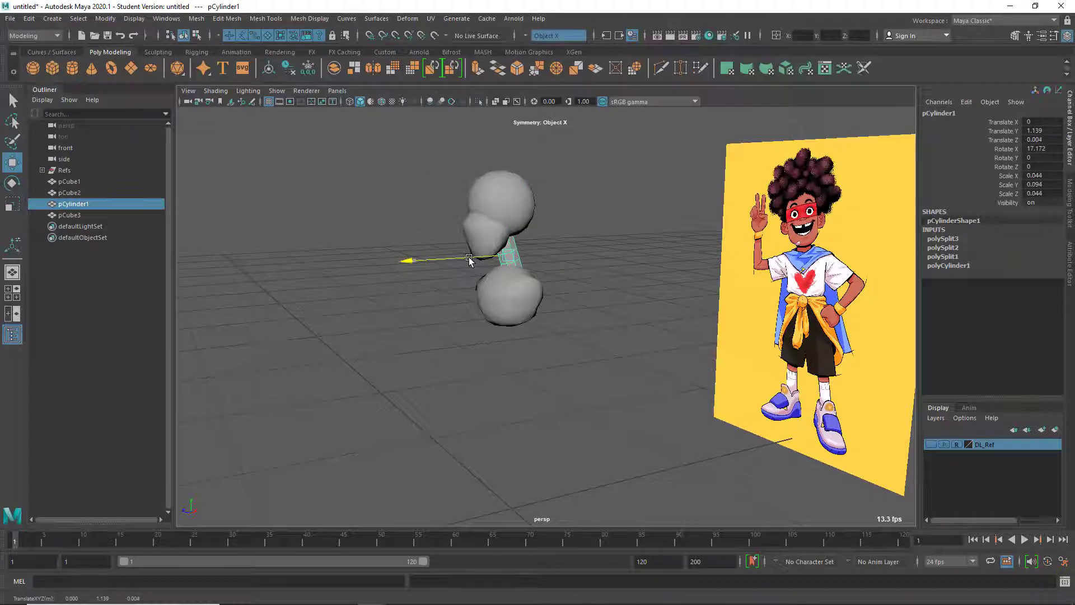
{"action": "left_click", "coordinate": [559, 232]}
{"action": "left_click_drag", "start_coordinate": [559, 233], "coordinate": [664, 341], "text": "alt"}
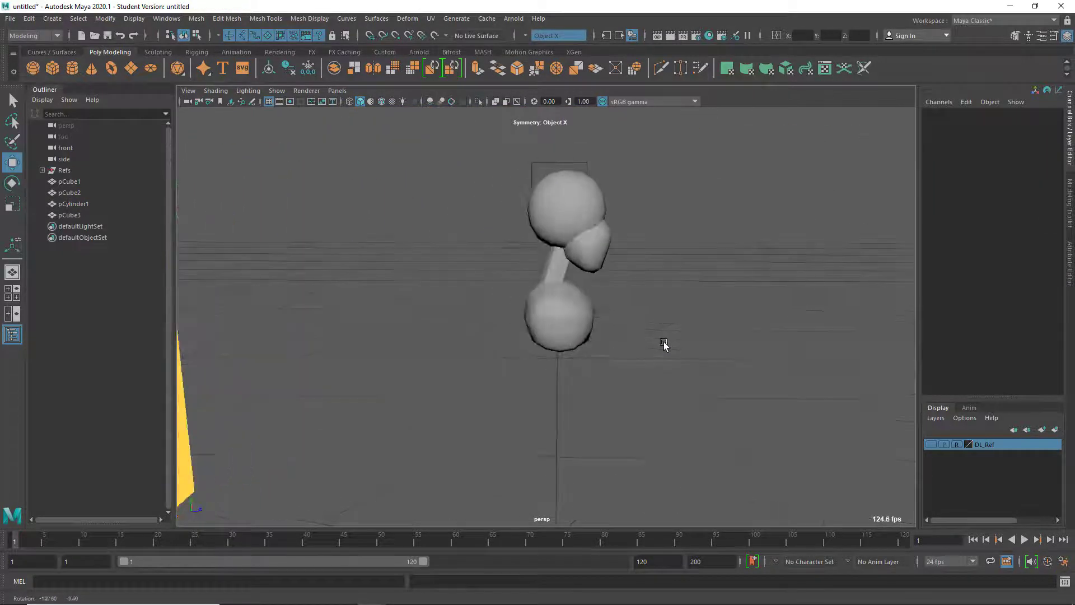
- Show the DL_Ref layer and move the neck cylinder forward to about 0.009 in Z to match the side reference
{"action": "key", "text": "space"}
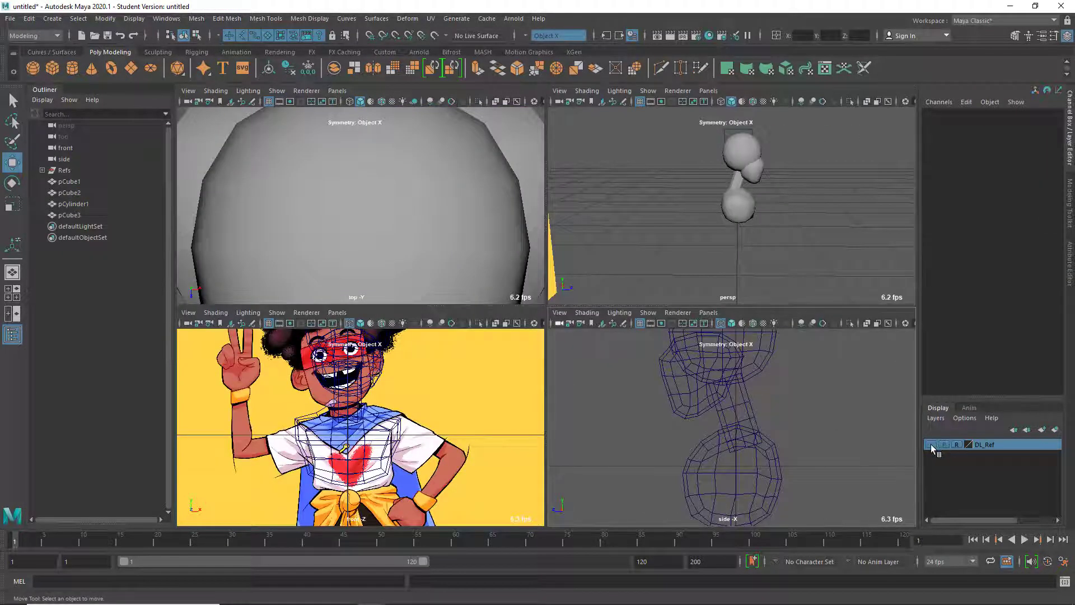
{"action": "left_click", "coordinate": [930, 445]}
{"action": "key", "text": "space"}
{"action": "middle_click_drag", "start_coordinate": [616, 291], "coordinate": [614, 327], "text": "alt"}
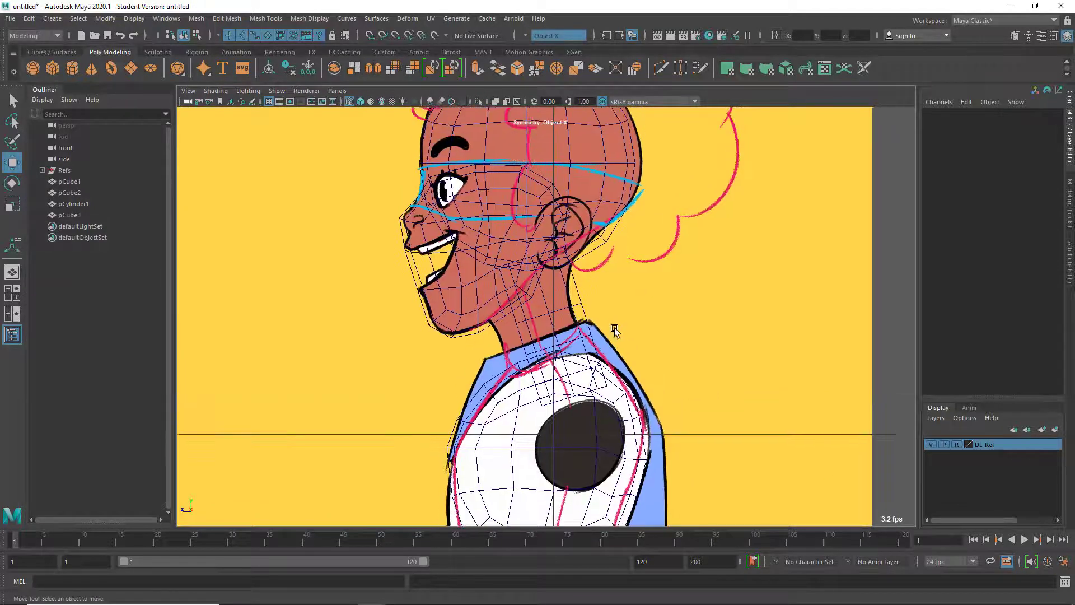
{"action": "left_click", "coordinate": [583, 310]}
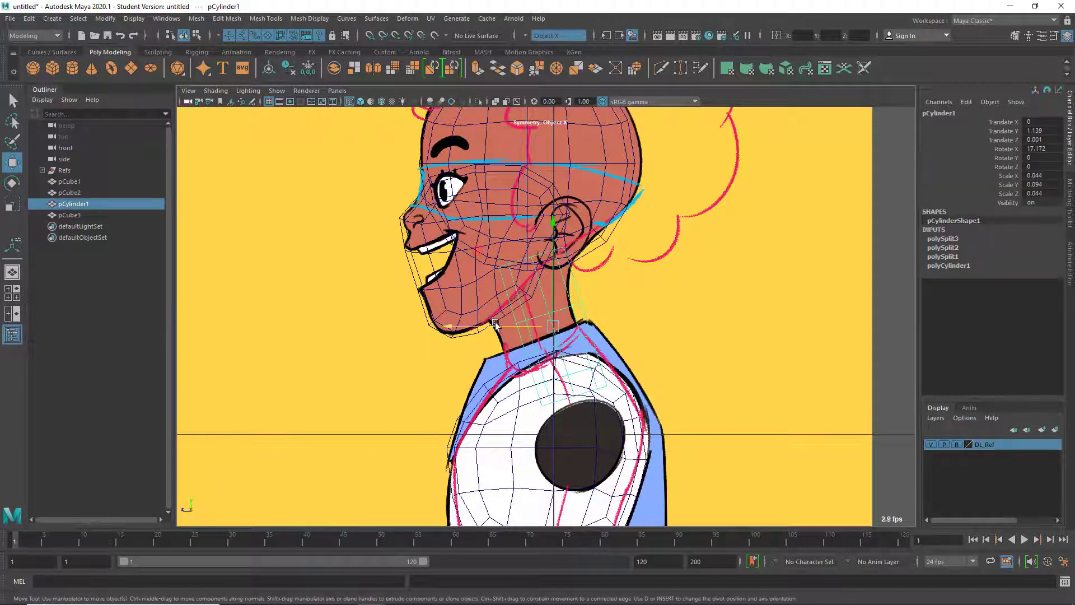
{"action": "left_click_drag", "start_coordinate": [495, 323], "coordinate": [489, 325]}
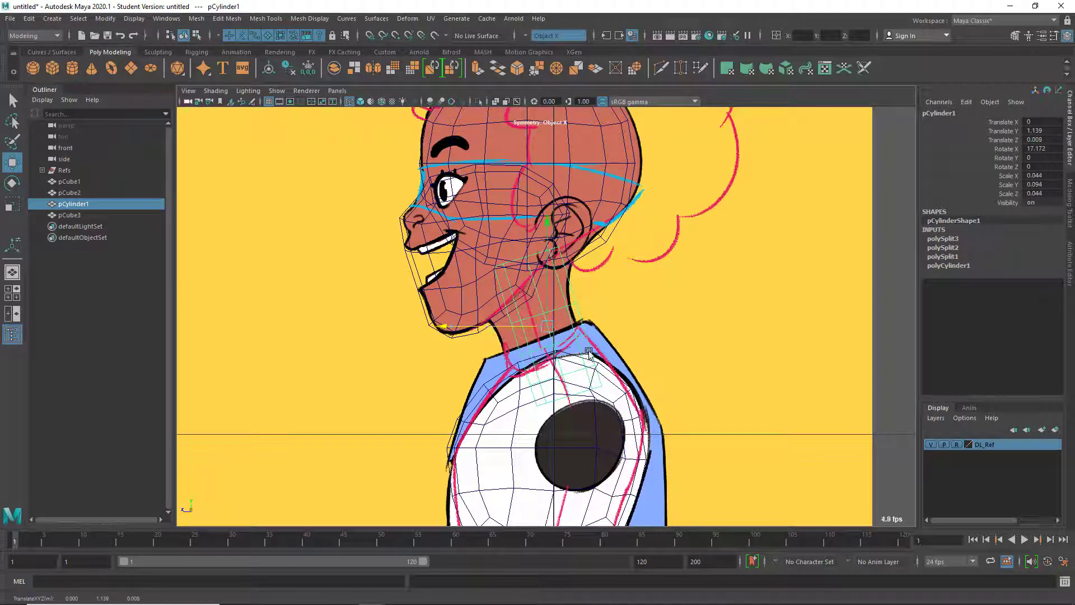
- Examine the blocked-in head, neck and torso beside the reference planes in the perspective view
{"action": "key", "text": "space"}
{"action": "key", "text": "space"}
{"action": "key", "text": "space"}
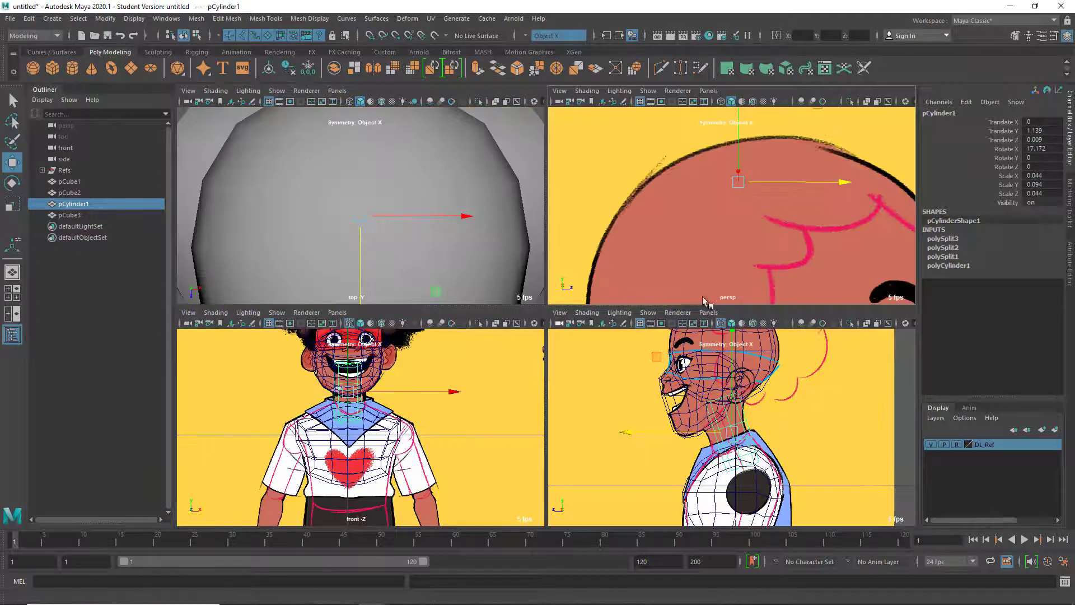
{"action": "key", "text": "space"}
{"action": "scroll", "coordinate": [704, 260], "scroll_direction": "down", "scroll_amount": 5}
{"action": "left_click_drag", "start_coordinate": [670, 358], "coordinate": [501, 364], "text": "alt"}
{"action": "left_click", "coordinate": [492, 384]}
{"action": "left_click_drag", "start_coordinate": [495, 305], "coordinate": [514, 279], "text": "alt"}
- Move the side vertices of the jaw mesh pCube2 symmetrically inward in the front view to fit the reference face
{"action": "left_click", "coordinate": [513, 270]}
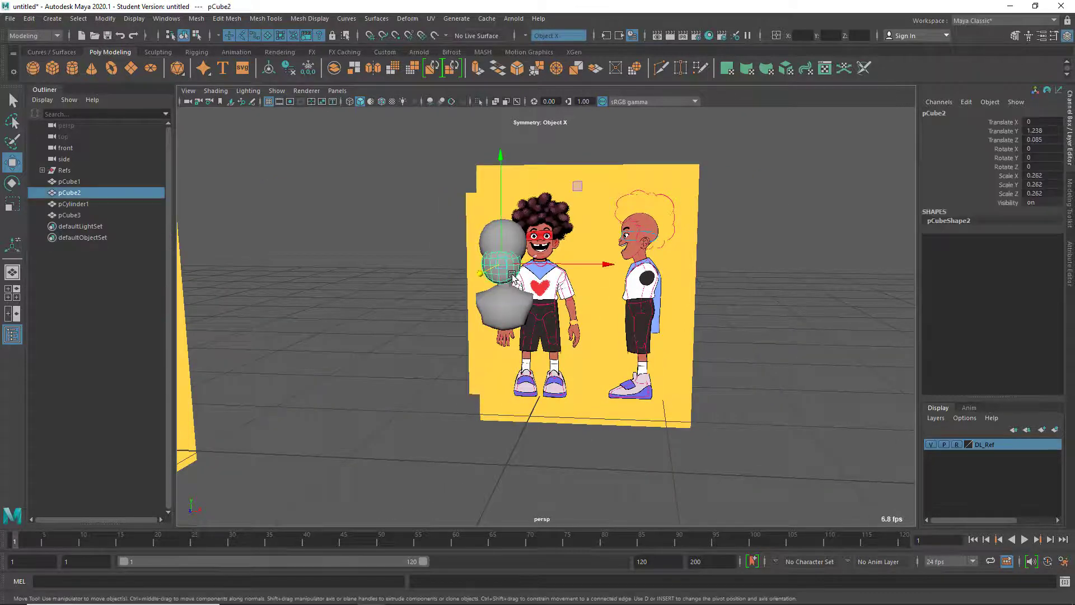
{"action": "key", "text": "space"}
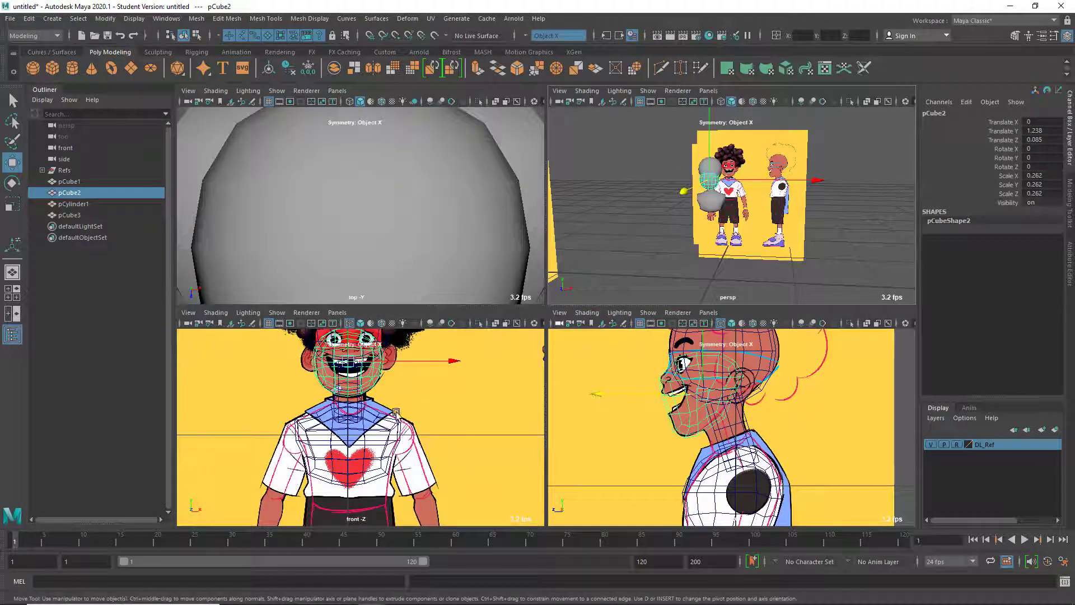
{"action": "key", "text": "space"}
{"action": "middle_click_drag", "start_coordinate": [538, 244], "coordinate": [544, 321], "text": "alt"}
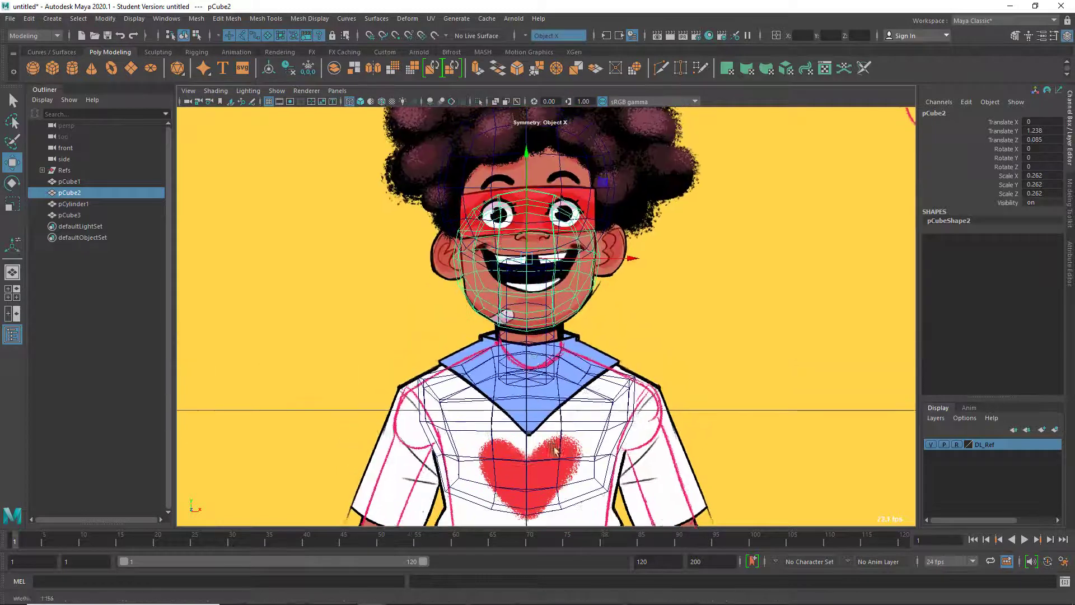
{"action": "scroll", "coordinate": [555, 448], "scroll_direction": "up", "scroll_amount": 3}
{"action": "right_click_drag", "start_coordinate": [547, 277], "coordinate": [458, 280]}
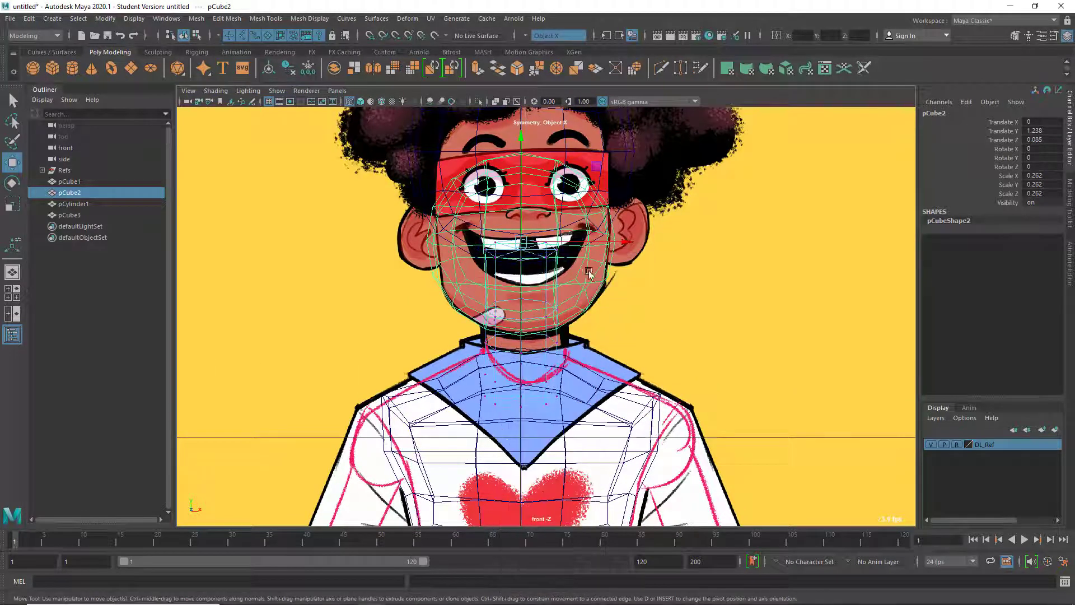
{"action": "left_click", "coordinate": [639, 236]}
{"action": "left_click", "coordinate": [620, 246]}
{"action": "right_click", "coordinate": [609, 240]}
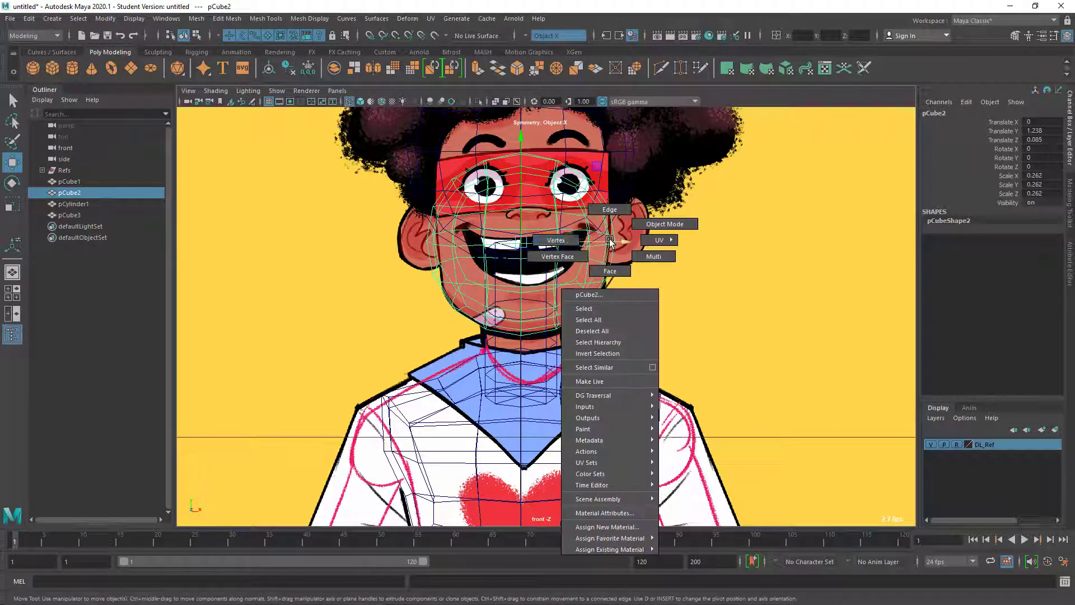
{"action": "left_click", "coordinate": [556, 240]}
{"action": "left_click_drag", "start_coordinate": [594, 262], "coordinate": [673, 248]}
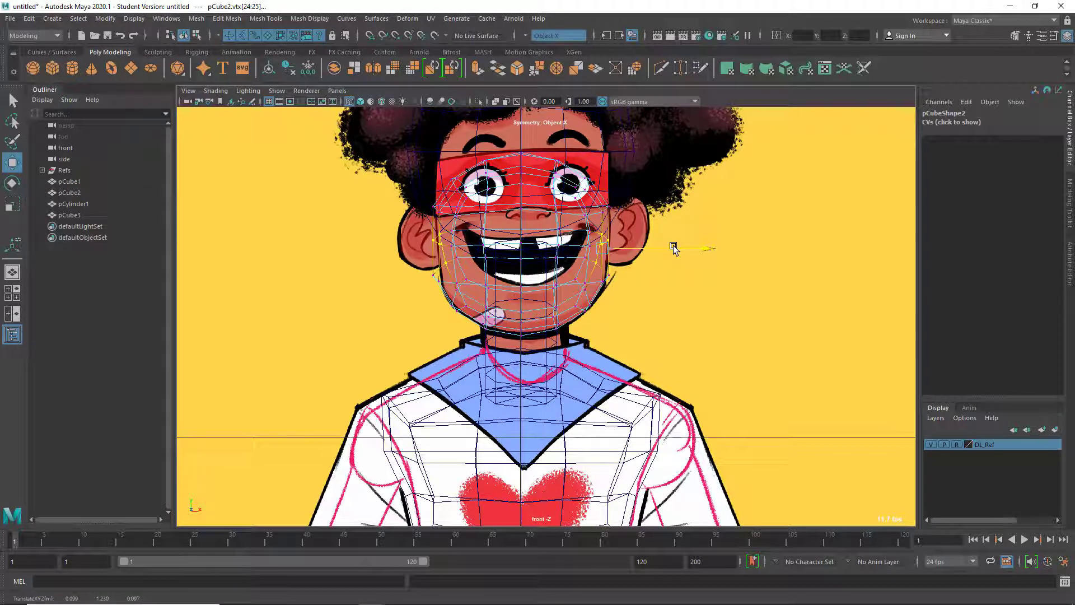
- Move the side and upper-side vertices of the cranium mesh pCube1 symmetrically inward in the front view to narrow the head
{"action": "left_click", "coordinate": [609, 242]}
{"action": "middle_click_drag", "start_coordinate": [622, 174], "coordinate": [602, 311], "text": "alt"}
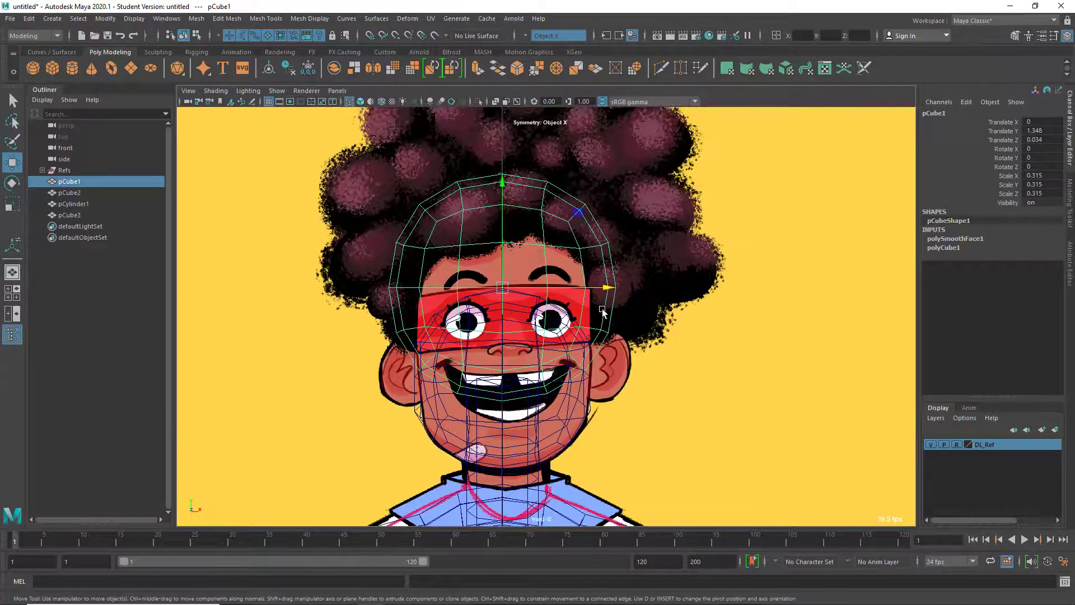
{"action": "right_click", "coordinate": [602, 311]}
{"action": "left_click_drag", "start_coordinate": [658, 238], "coordinate": [595, 335]}
{"action": "left_click_drag", "start_coordinate": [676, 288], "coordinate": [663, 288]}
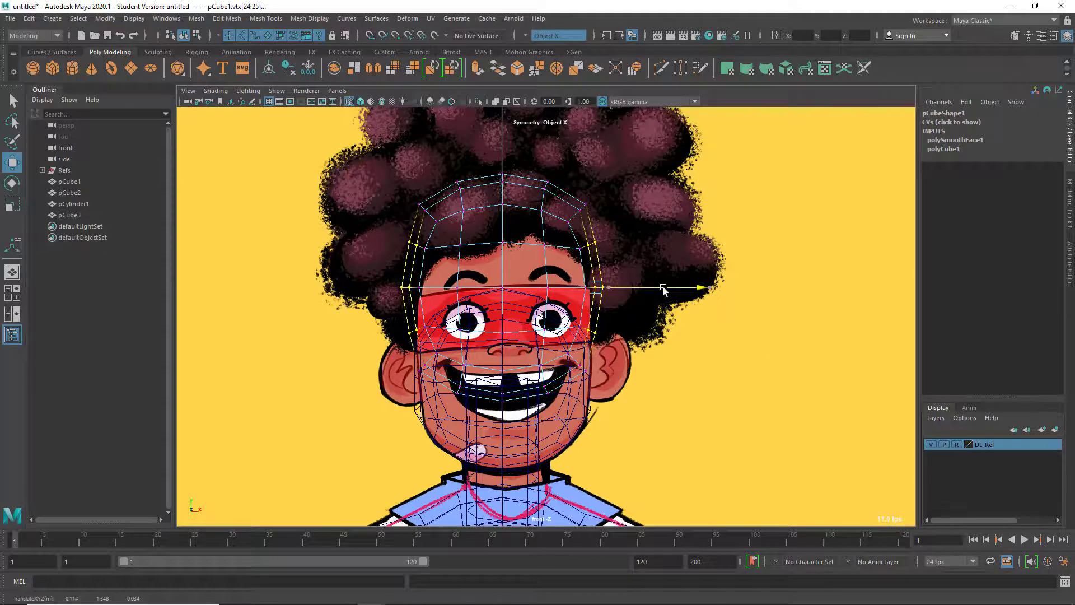
{"action": "left_click_drag", "start_coordinate": [635, 191], "coordinate": [560, 258]}
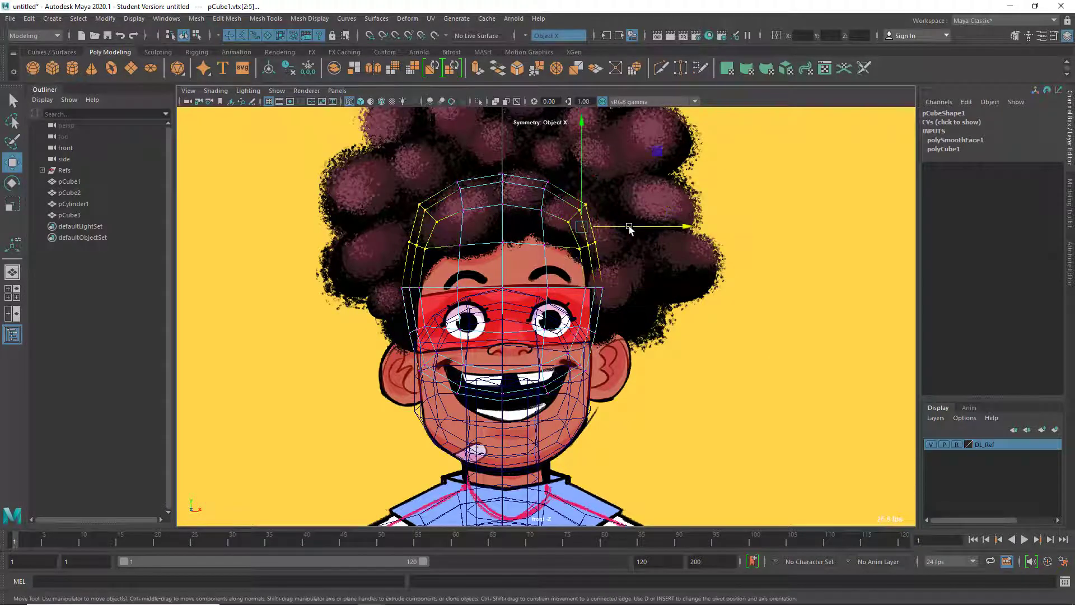
{"action": "left_click_drag", "start_coordinate": [627, 227], "coordinate": [588, 415]}
- Adjust the front and rear corner vertices of pCube1 symmetrically along X from above in the perspective view to round the cranium
{"action": "key", "text": "space"}
{"action": "key", "text": "space"}
{"action": "left_click", "coordinate": [687, 355]}
{"action": "right_click_drag", "start_coordinate": [588, 414], "coordinate": [522, 459], "text": "alt"}
{"action": "left_click_drag", "start_coordinate": [522, 459], "coordinate": [581, 378], "text": "alt"}
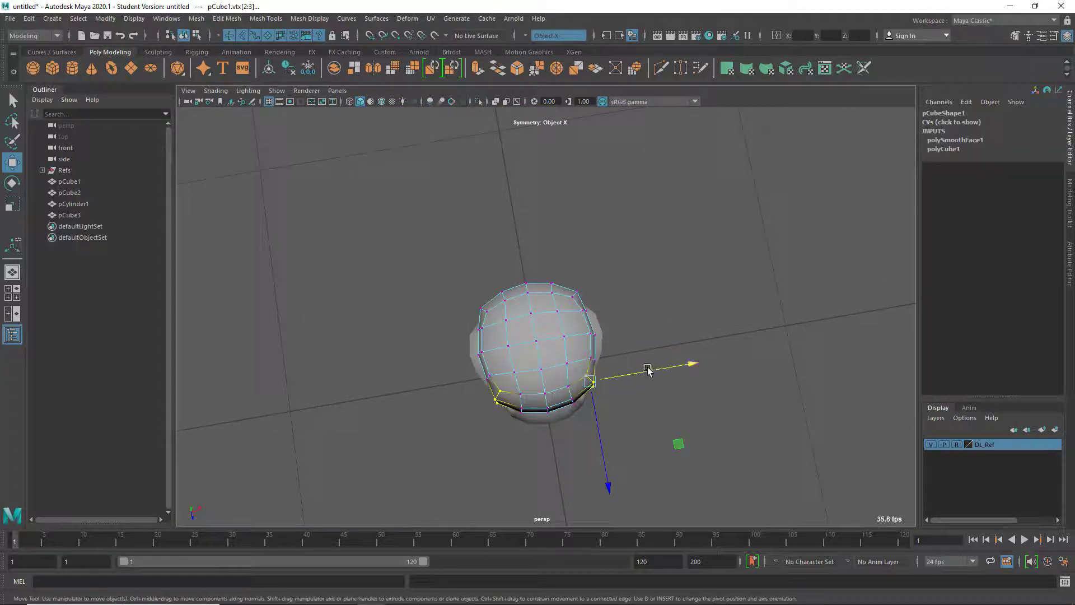
{"action": "left_click_drag", "start_coordinate": [684, 370], "coordinate": [692, 367]}
{"action": "left_click_drag", "start_coordinate": [563, 301], "coordinate": [558, 311]}
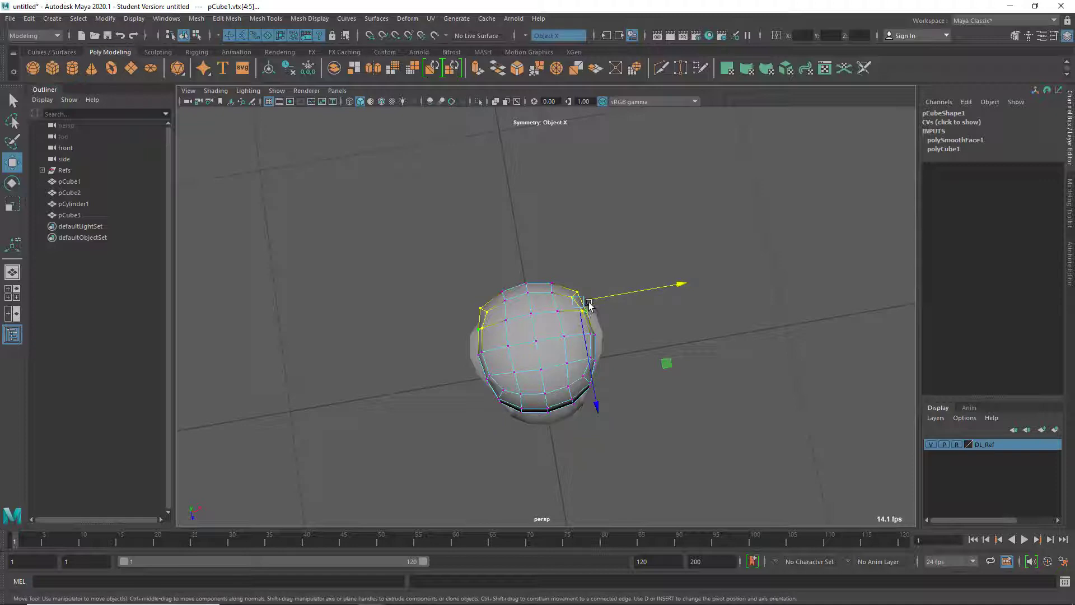
{"action": "left_click_drag", "start_coordinate": [611, 291], "coordinate": [661, 289]}
{"action": "left_click", "coordinate": [717, 372]}
- Return to object mode and examine the head and torso meshes beside the reference drawings in the perspective and front views
{"action": "left_click_drag", "start_coordinate": [675, 442], "coordinate": [602, 354], "text": "alt"}
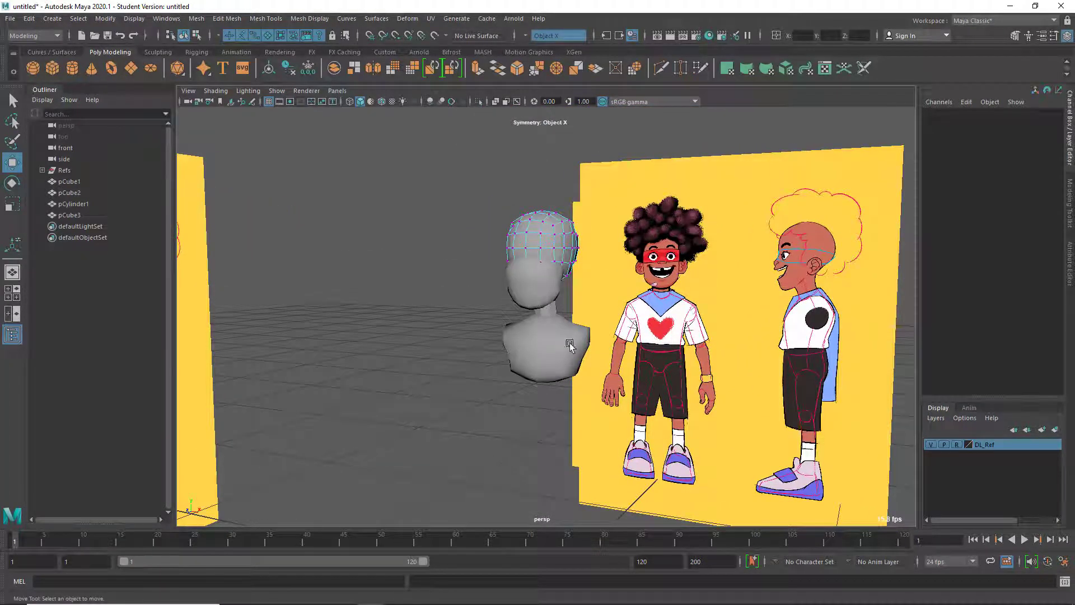
{"action": "right_click_drag", "start_coordinate": [548, 266], "coordinate": [596, 236]}
{"action": "left_click", "coordinate": [381, 247]}
{"action": "left_click_drag", "start_coordinate": [380, 247], "coordinate": [482, 332], "text": "alt"}
{"action": "left_click", "coordinate": [482, 331]}
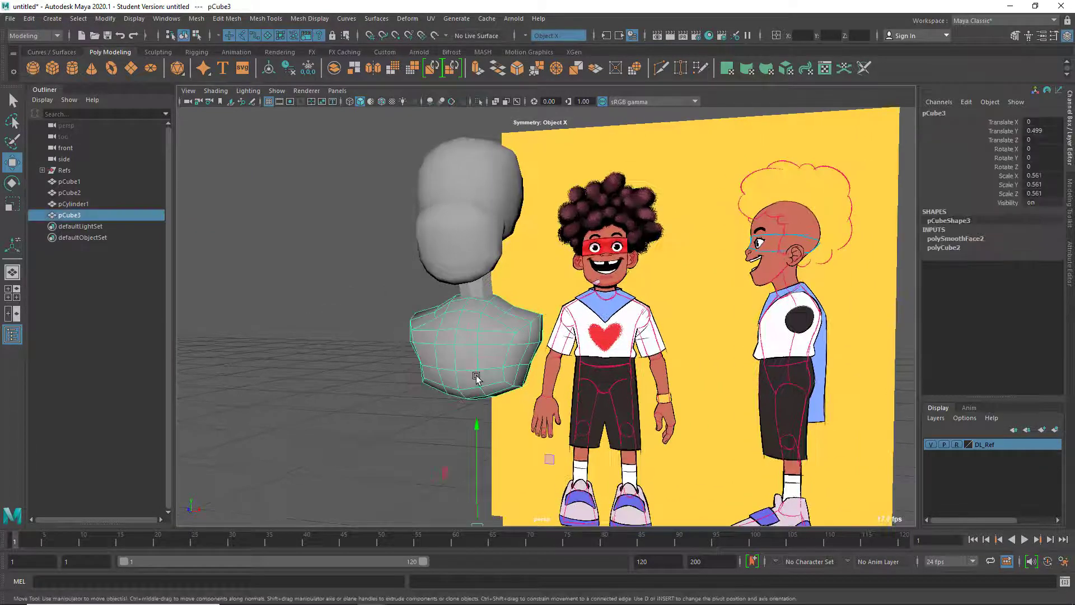
{"action": "left_click_drag", "start_coordinate": [476, 374], "coordinate": [534, 350], "text": "alt"}
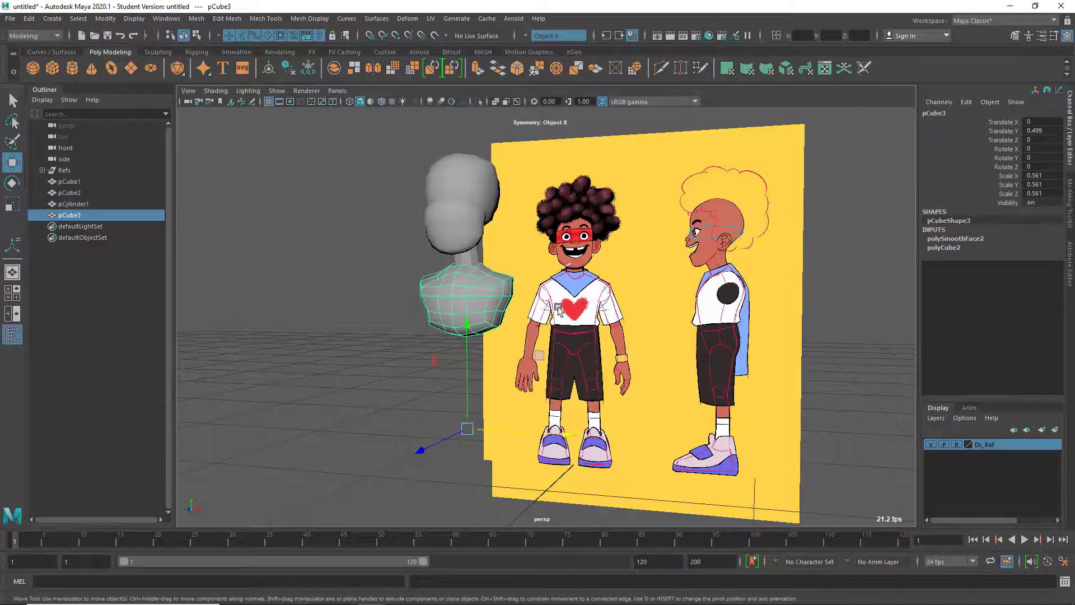
{"action": "key", "text": "space"}
{"action": "key", "text": "space"}
{"action": "scroll", "coordinate": [455, 312], "scroll_direction": "down", "scroll_amount": 5}
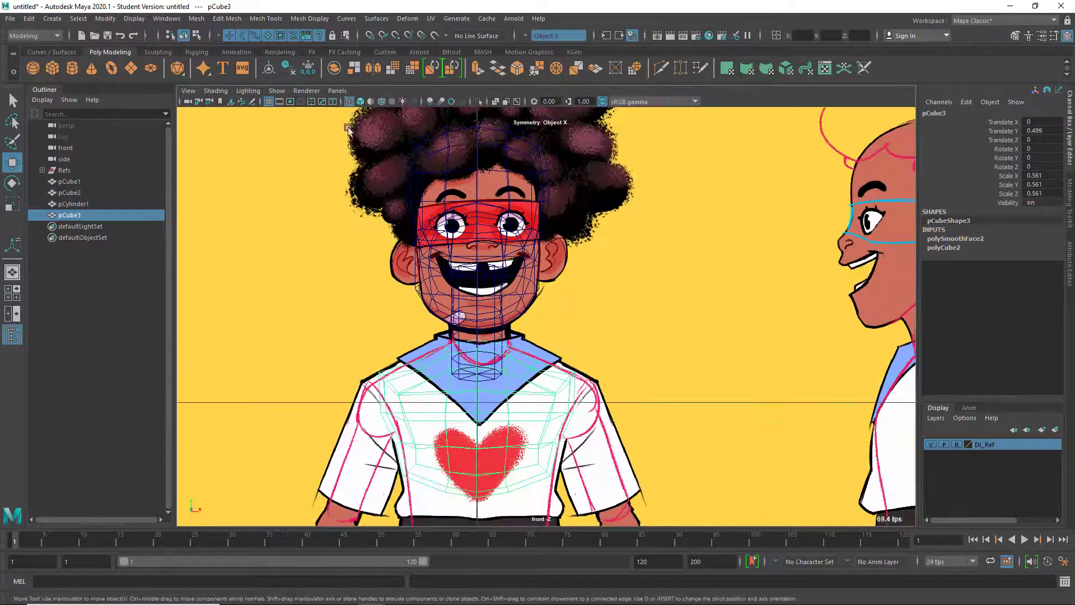
{"action": "middle_click_drag", "start_coordinate": [525, 390], "coordinate": [498, 345], "text": "alt"}
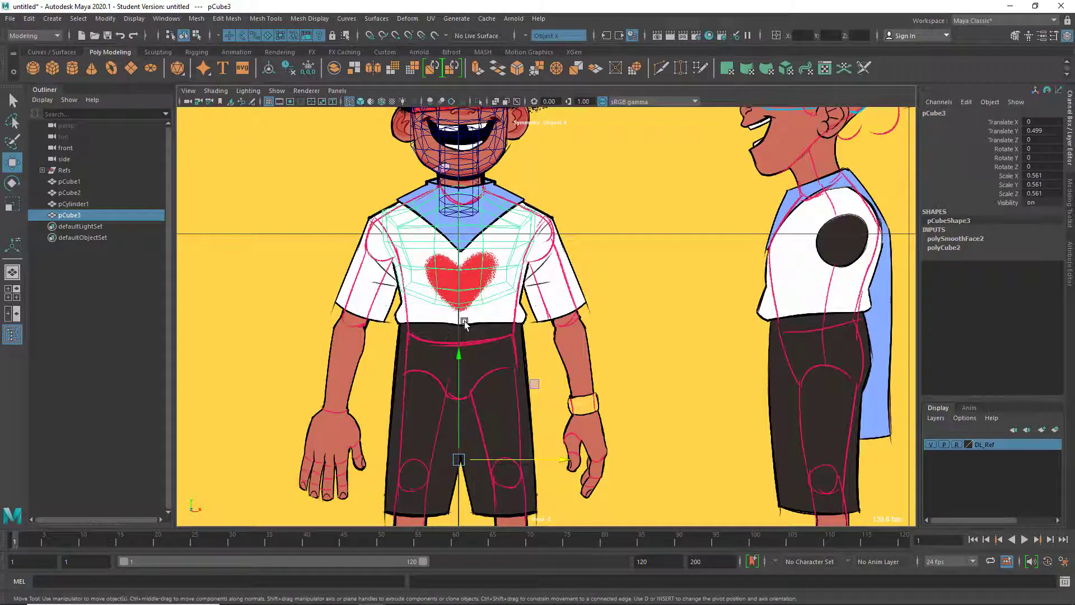
- Hide the DL_Ref layer to expose the pose drawing, create a polygon cube and smooth it with 1 division
{"action": "left_click", "coordinate": [930, 444]}
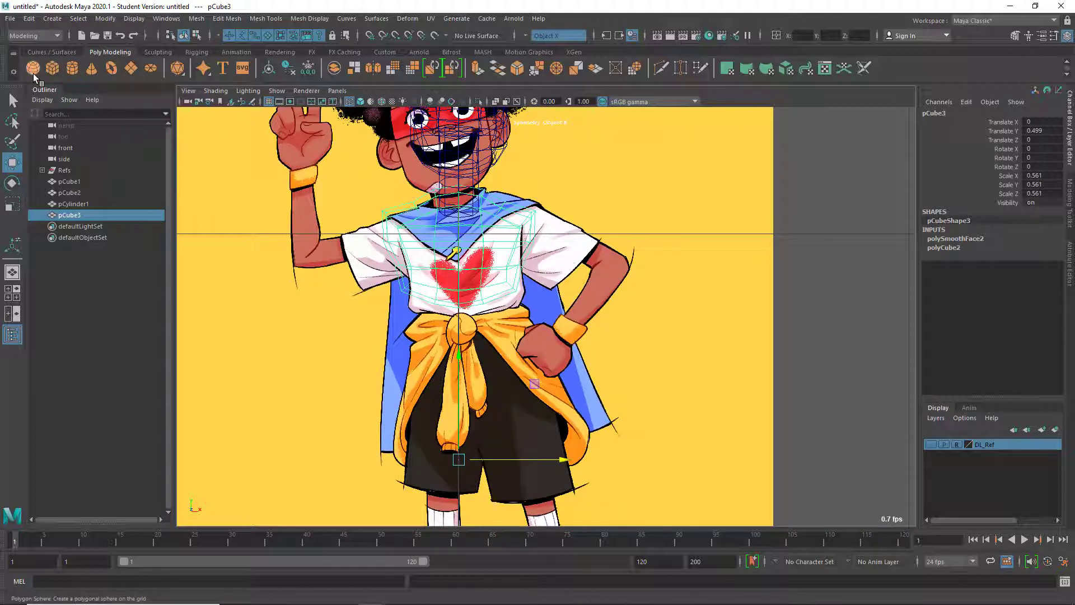
{"action": "left_click", "coordinate": [52, 68]}
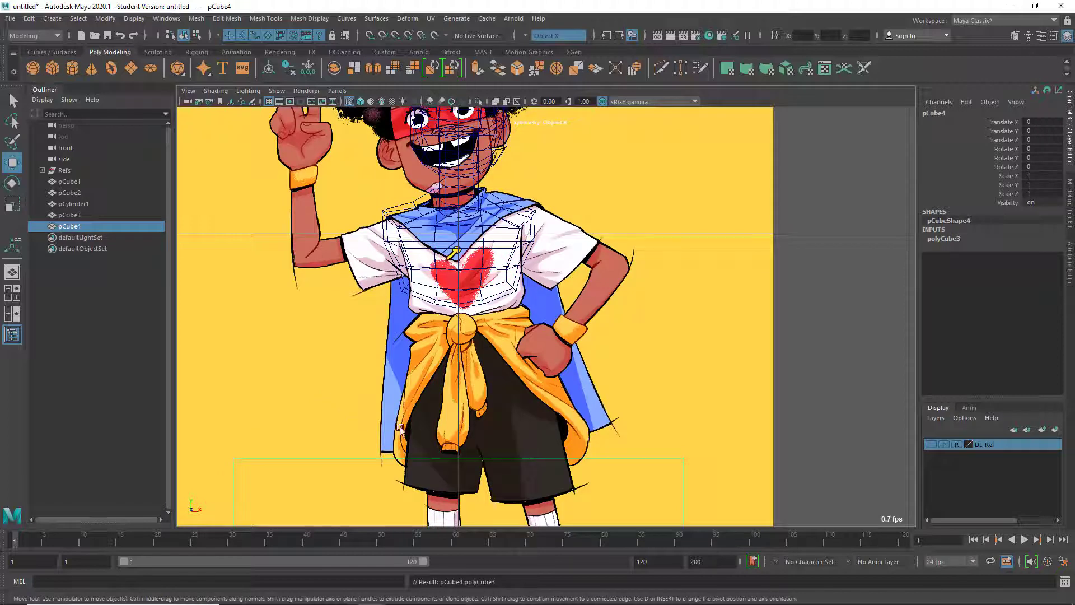
{"action": "left_click", "coordinate": [395, 68]}
{"action": "scroll", "coordinate": [548, 390], "scroll_direction": "down", "scroll_amount": 6}
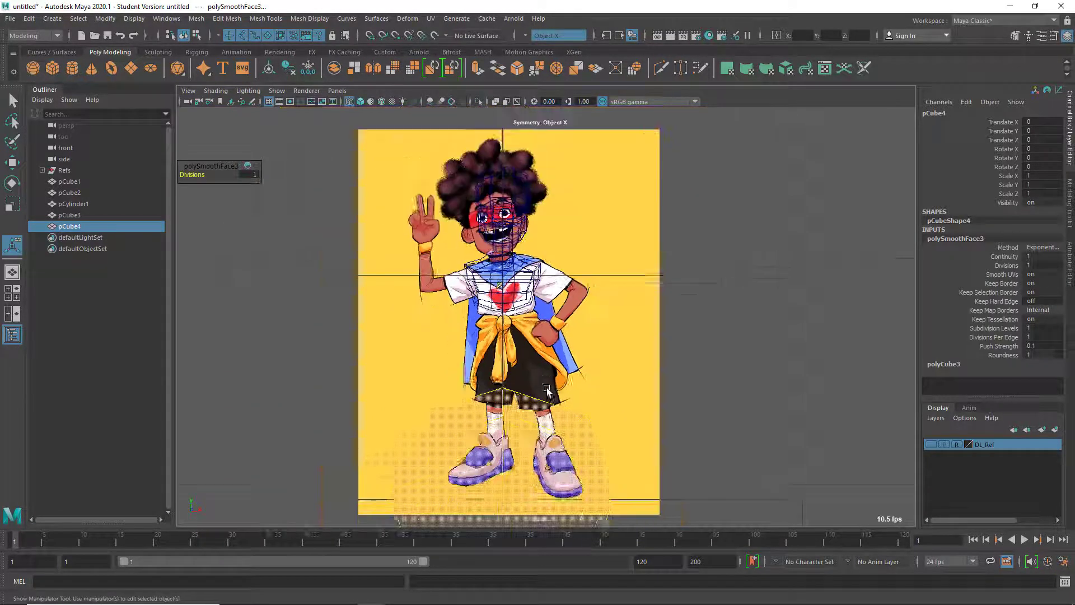
{"action": "scroll", "coordinate": [547, 390], "scroll_direction": "up", "scroll_amount": 4}
{"action": "scroll", "coordinate": [542, 384], "scroll_direction": "down", "scroll_amount": 3}
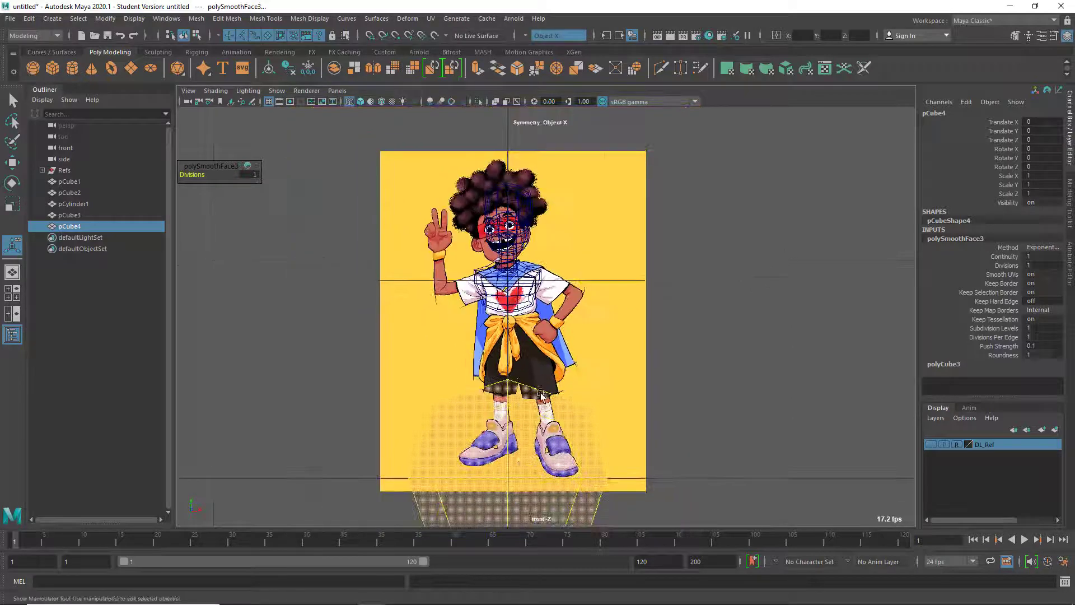
{"action": "key", "text": "w"}
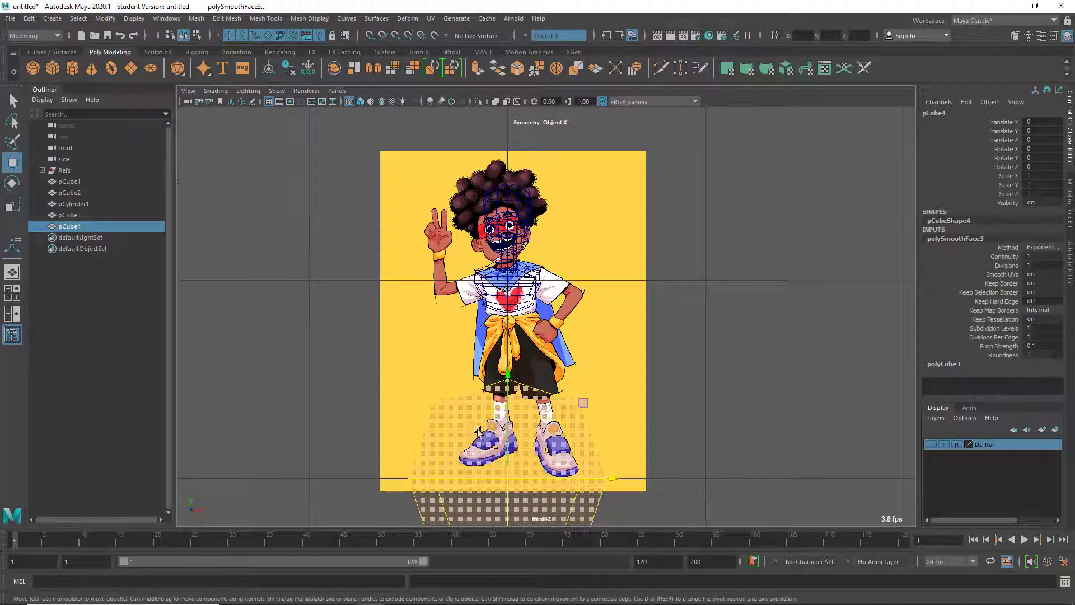
- Move the smoothed cube pCube4 to about 0.164 in X and 1.003 in Y at the shoulder, and scale it uniformly to 0.1
{"action": "left_click", "coordinate": [667, 350]}
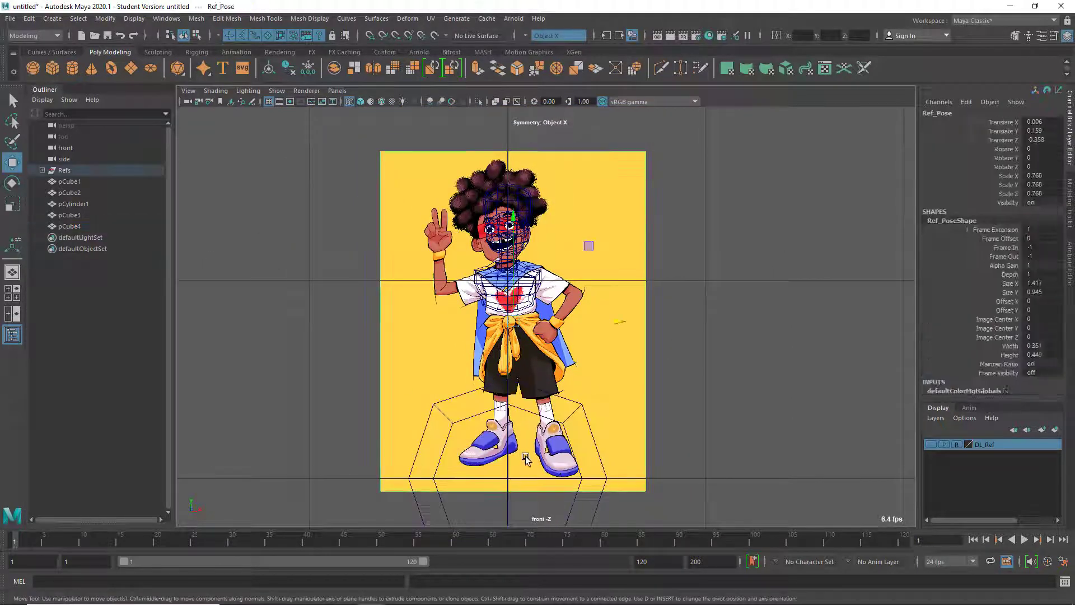
{"action": "left_click", "coordinate": [574, 410]}
{"action": "left_click_drag", "start_coordinate": [574, 410], "coordinate": [614, 206]}
{"action": "scroll", "coordinate": [610, 207], "scroll_direction": "up", "scroll_amount": 5}
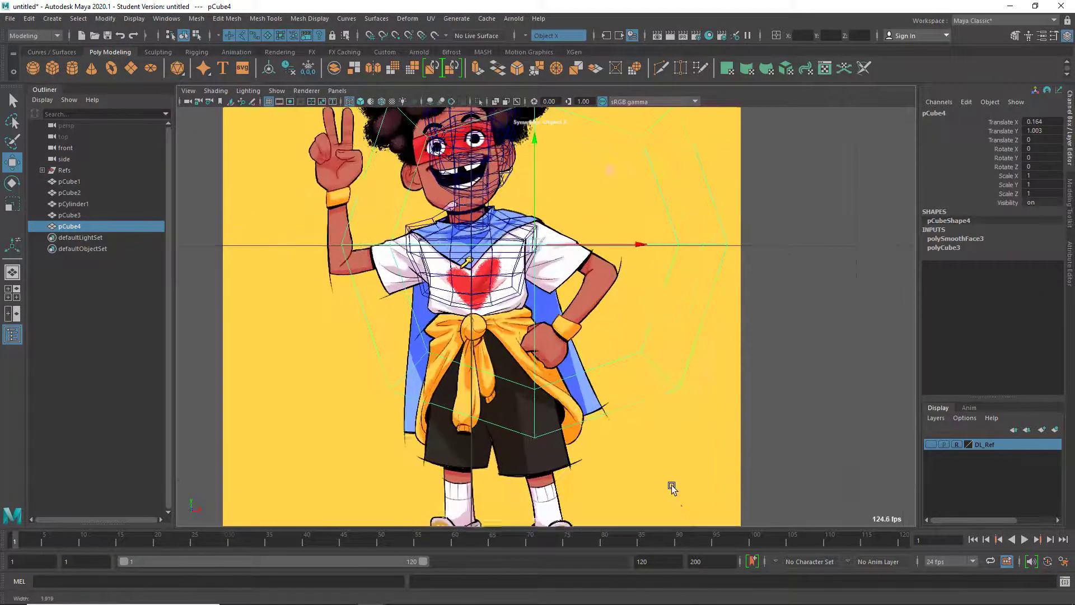
{"action": "key", "text": "r"}
{"action": "left_click_drag", "start_coordinate": [532, 234], "coordinate": [183, 428]}
{"action": "scroll", "coordinate": [459, 381], "scroll_direction": "up", "scroll_amount": 2}
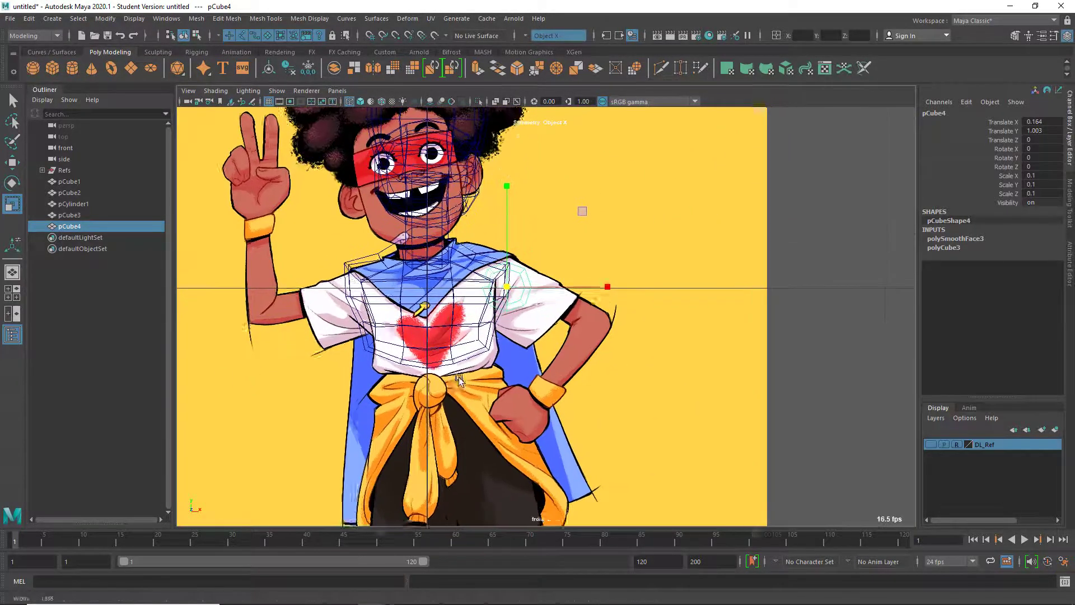
{"action": "scroll", "coordinate": [460, 379], "scroll_direction": "up", "scroll_amount": 2}
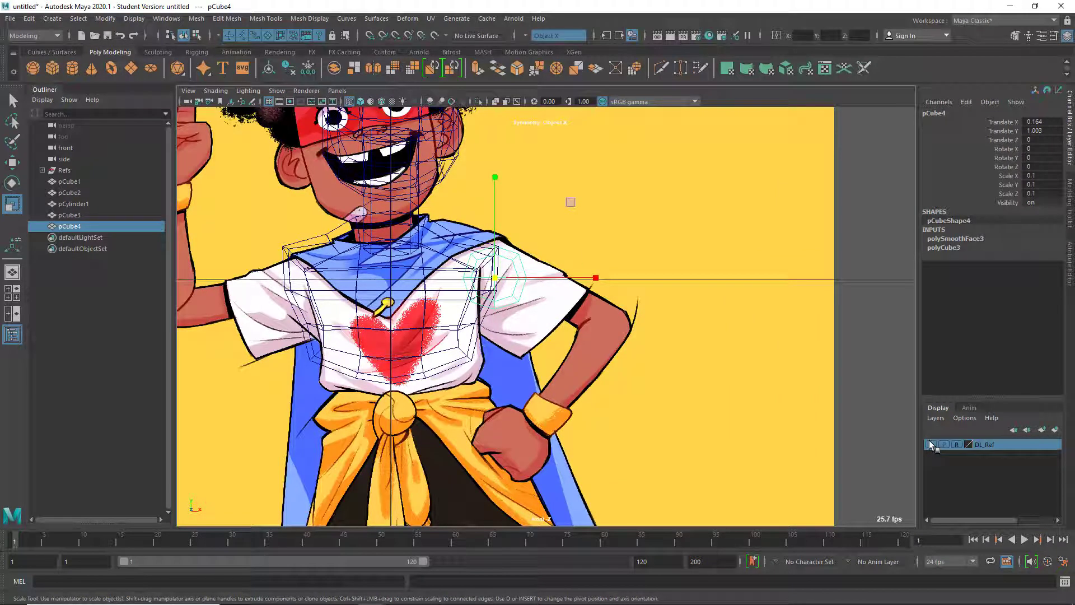
- Compare the shoulder mesh with both reference drawings by showing the DL_Ref layer and hiding it again
{"action": "key", "text": "w"}
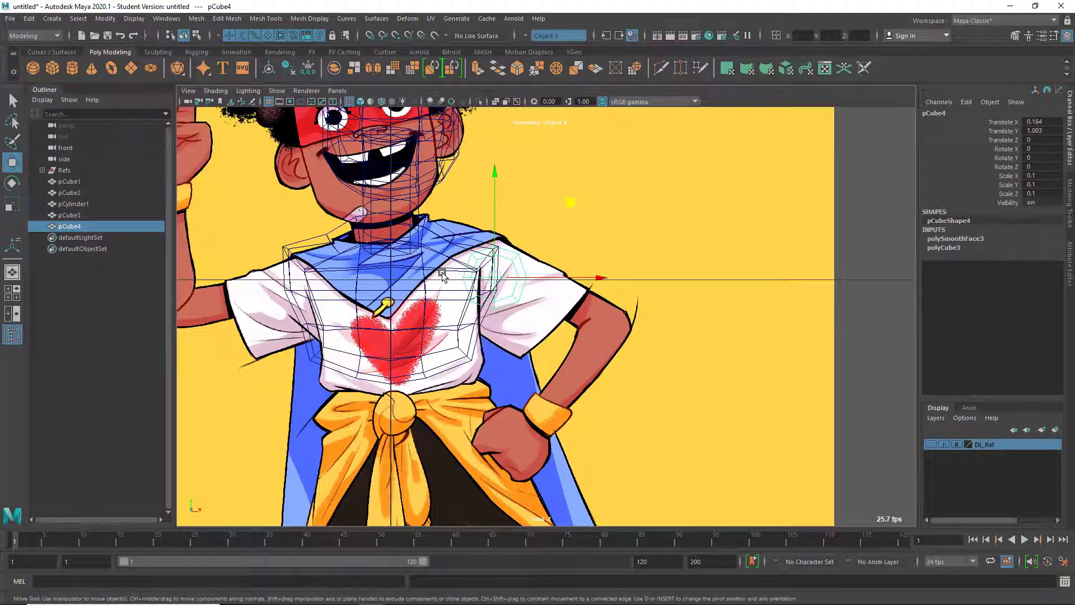
{"action": "left_click", "coordinate": [584, 284]}
{"action": "left_click", "coordinate": [930, 444]}
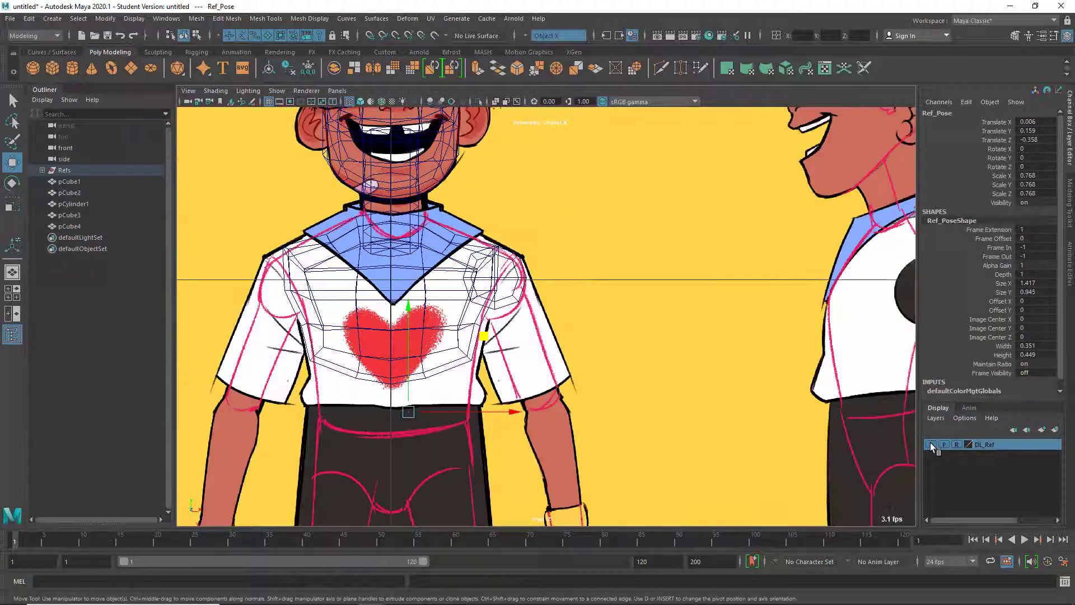
{"action": "left_click", "coordinate": [930, 444]}
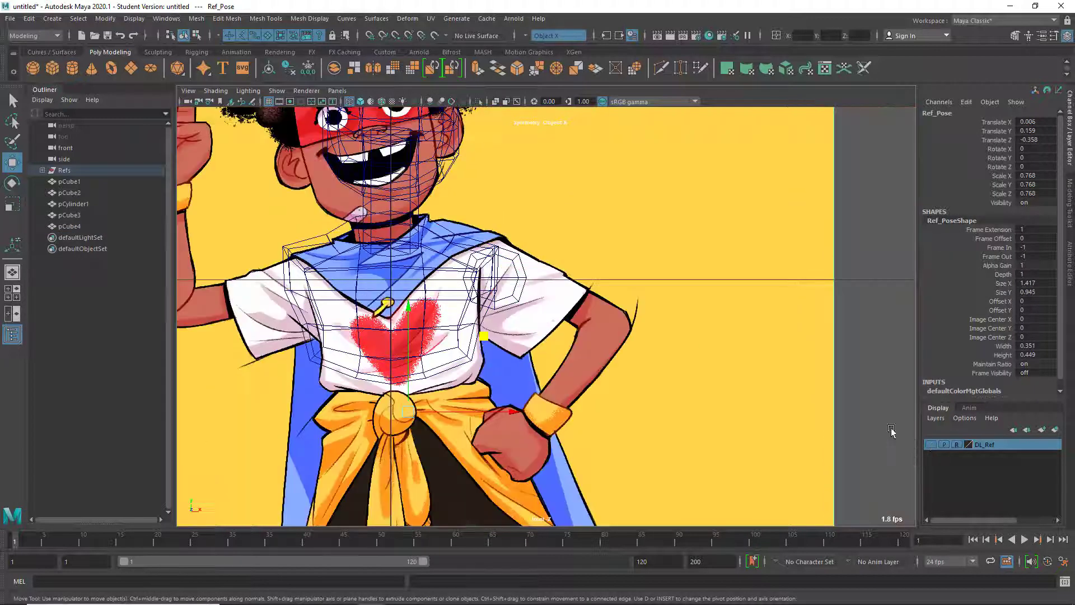
- Switch to the Anatomy For Sculptors PDF in Adobe Acrobat and examine the Lazy "S" body curves on page 17 at 125% zoom
{"action": "key", "text": "alt+Tab"}
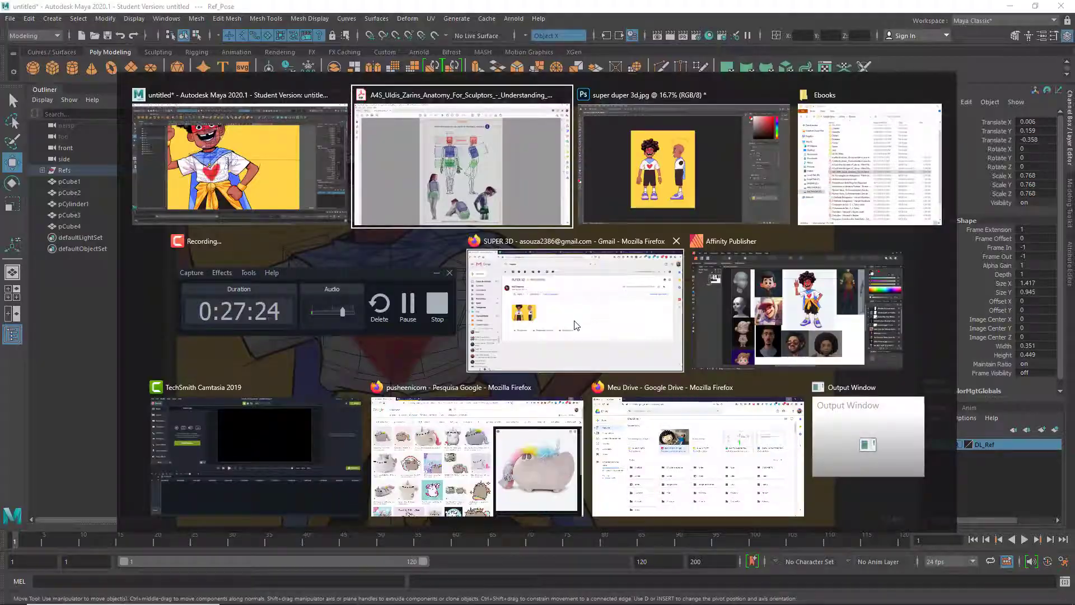
{"action": "scroll", "coordinate": [572, 318], "scroll_direction": "up", "scroll_amount": 2}
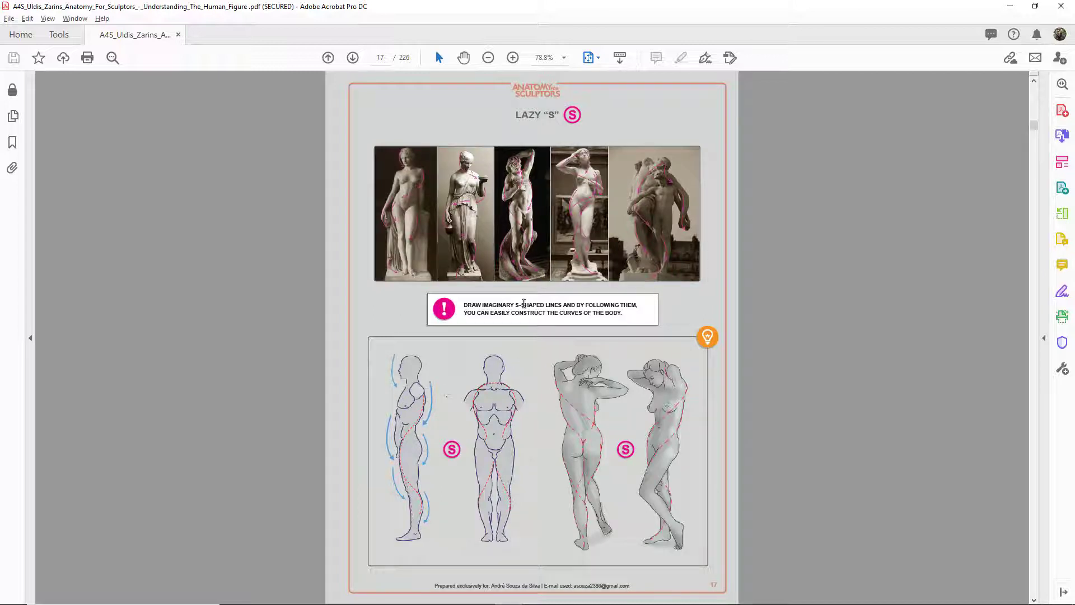
{"action": "left_click", "coordinate": [513, 57]}
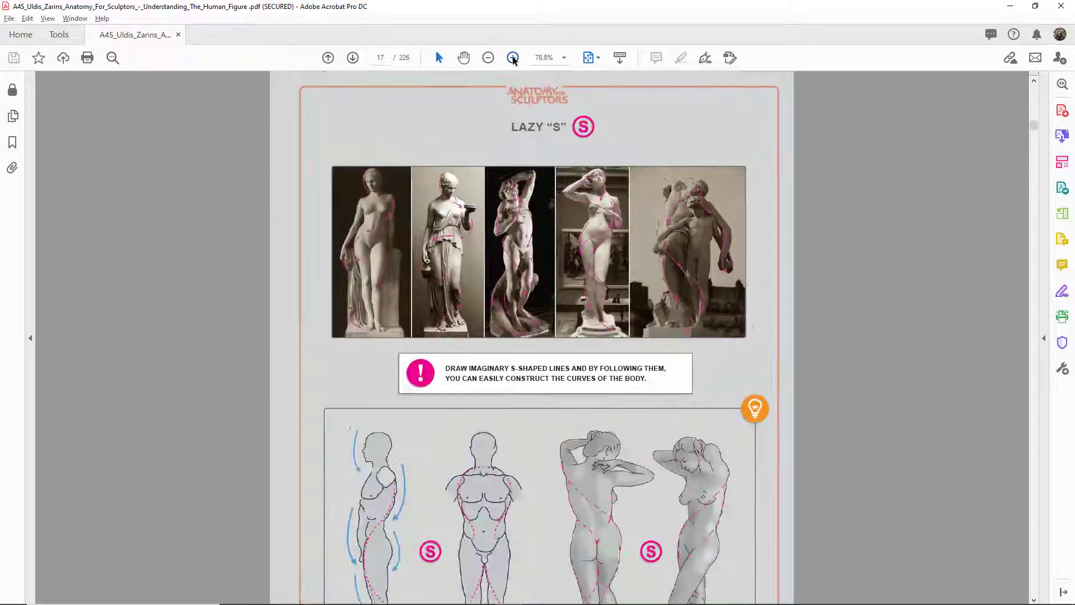
{"action": "left_click", "coordinate": [513, 58]}
{"action": "scroll", "coordinate": [455, 394], "scroll_direction": "down", "scroll_amount": 4}
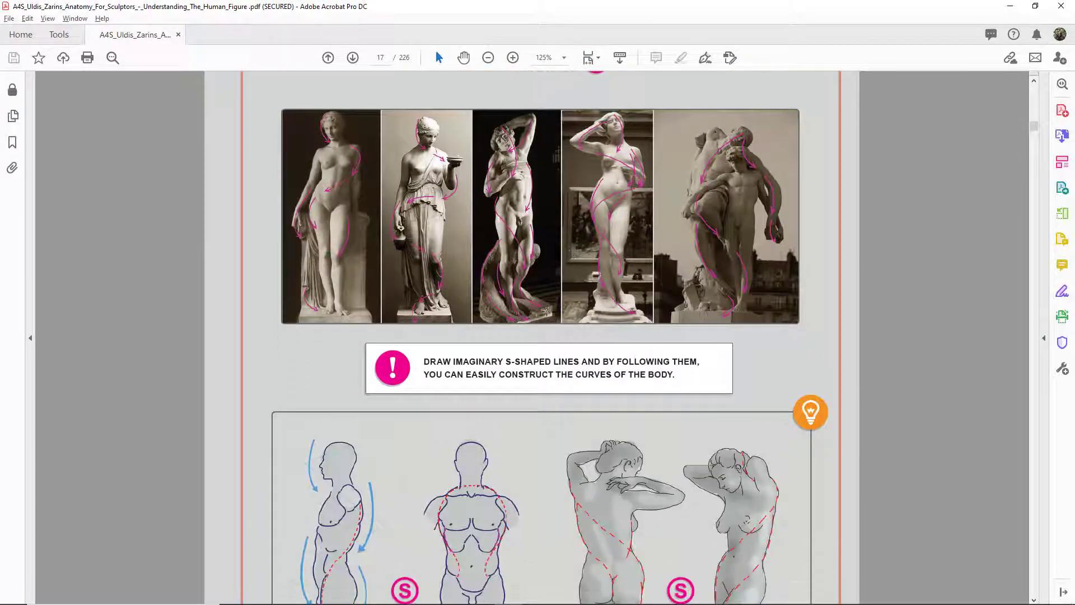
{"action": "scroll", "coordinate": [454, 394], "scroll_direction": "down", "scroll_amount": 2}
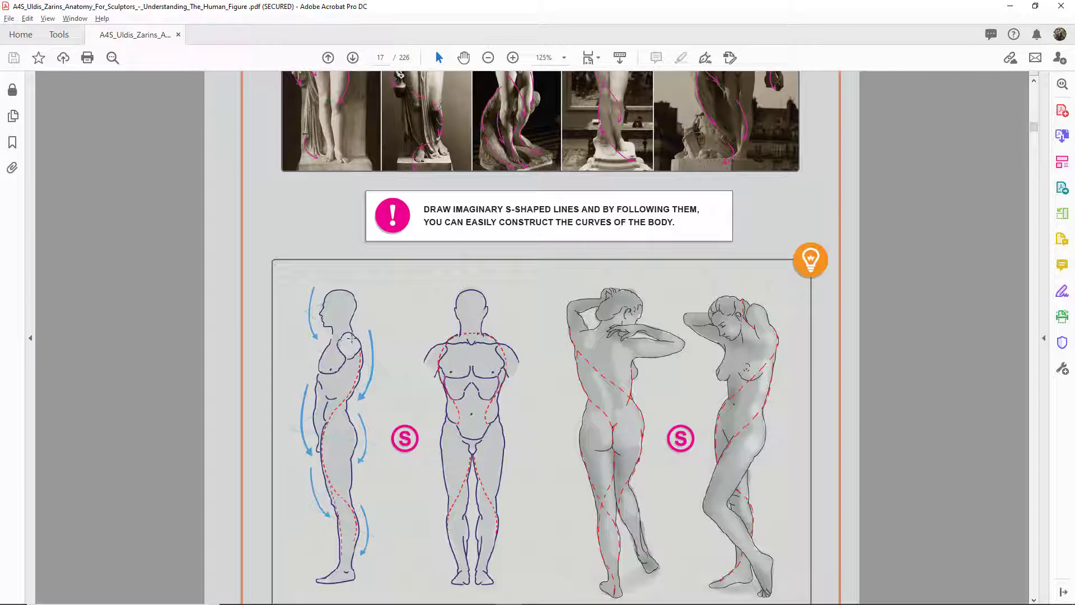
{"action": "scroll", "coordinate": [369, 335], "scroll_direction": "up", "scroll_amount": 2}
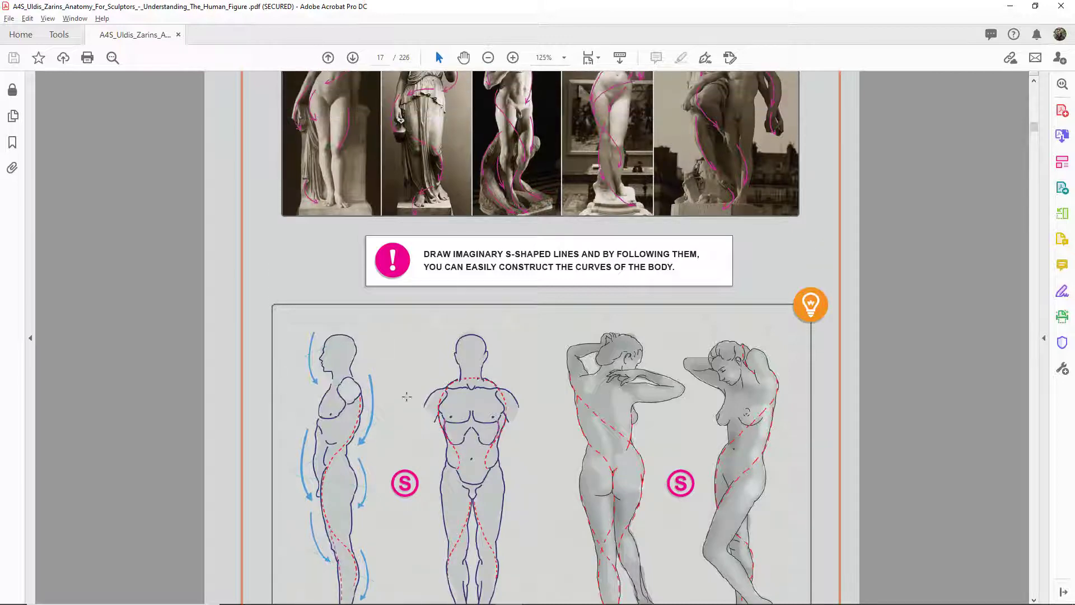
- Examine the main landmarks of the frontal torso on page 11 of the anatomy PDF
{"action": "scroll", "coordinate": [341, 395], "scroll_direction": "down", "scroll_amount": 10}
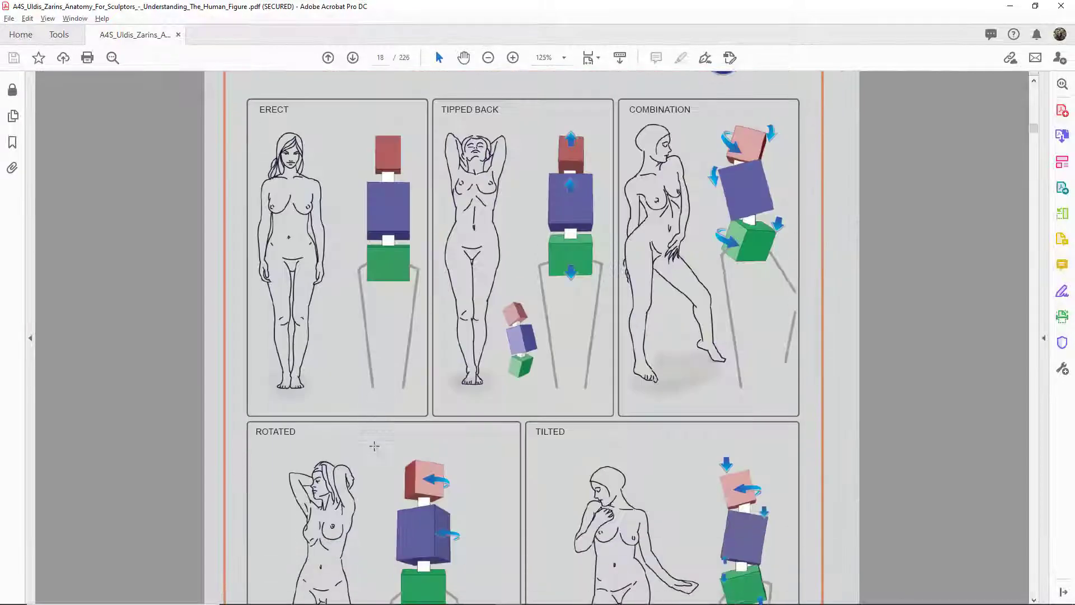
{"action": "scroll", "coordinate": [547, 432], "scroll_direction": "up", "scroll_amount": 2}
{"action": "scroll", "coordinate": [552, 422], "scroll_direction": "up", "scroll_amount": 10}
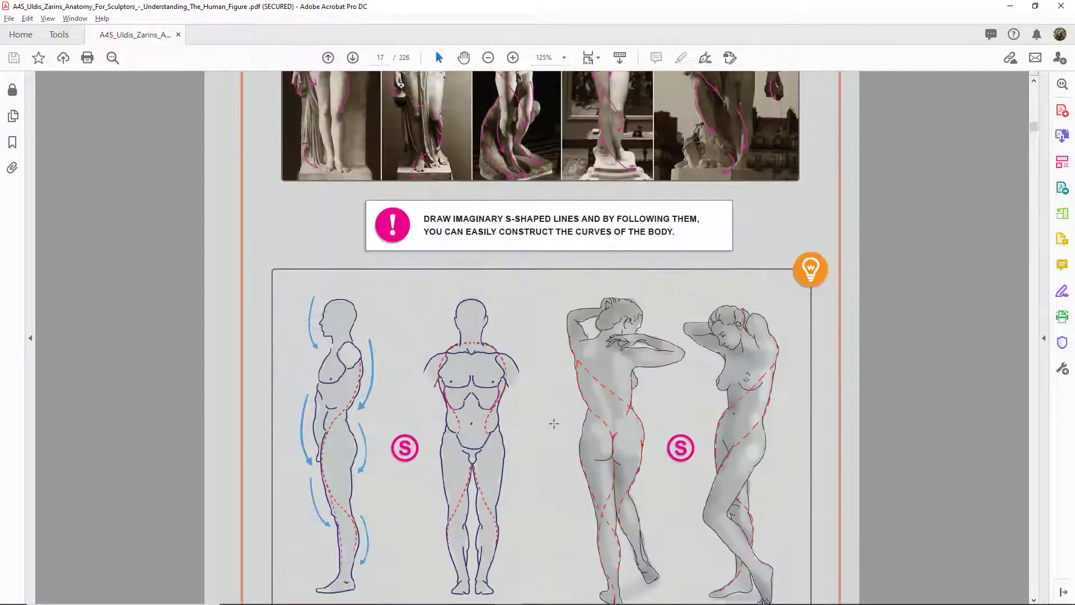
{"action": "scroll", "coordinate": [553, 422], "scroll_direction": "up", "scroll_amount": 20}
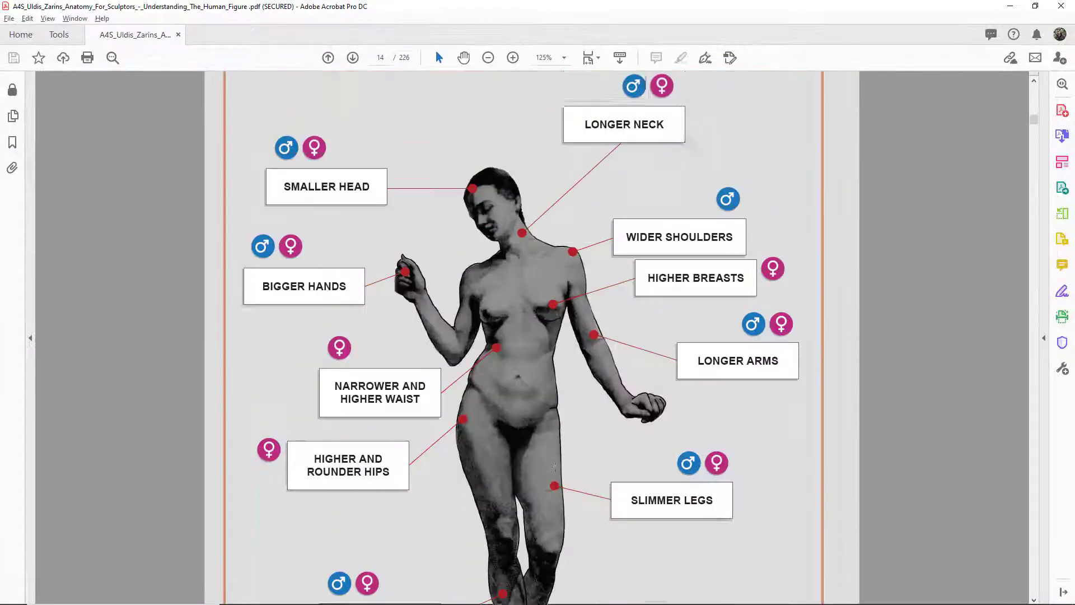
{"action": "scroll", "coordinate": [555, 423], "scroll_direction": "up", "scroll_amount": 15}
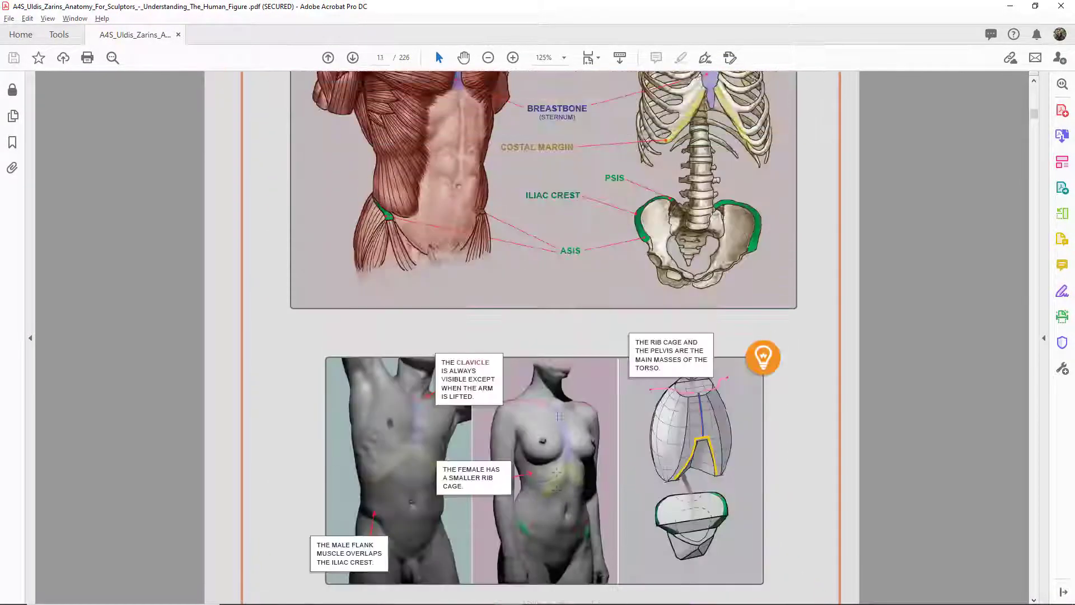
{"action": "scroll", "coordinate": [557, 415], "scroll_direction": "up", "scroll_amount": 4}
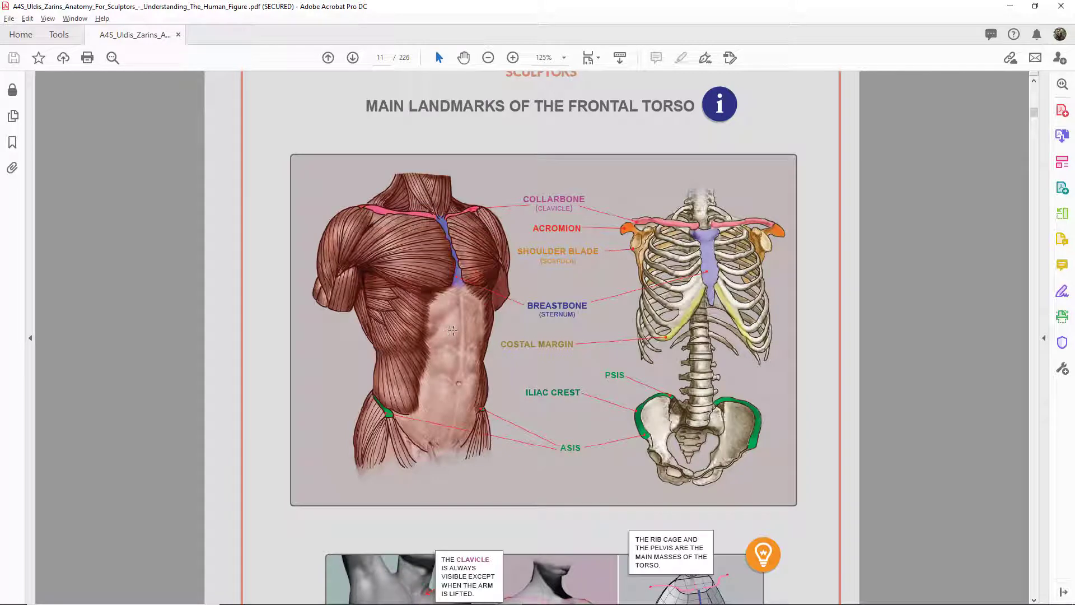
- Skim the PDF from the male and female skeleton comparison to the frontal torso muscles and landmark points on page 26
{"action": "scroll", "coordinate": [453, 330], "scroll_direction": "down", "scroll_amount": 15}
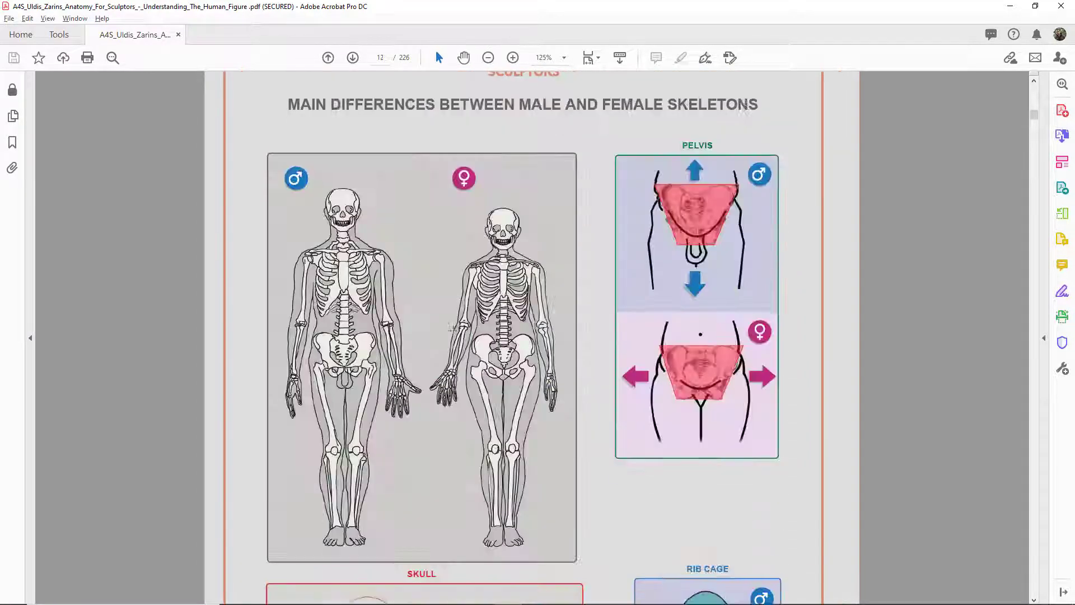
{"action": "scroll", "coordinate": [440, 344], "scroll_direction": "down", "scroll_amount": 20}
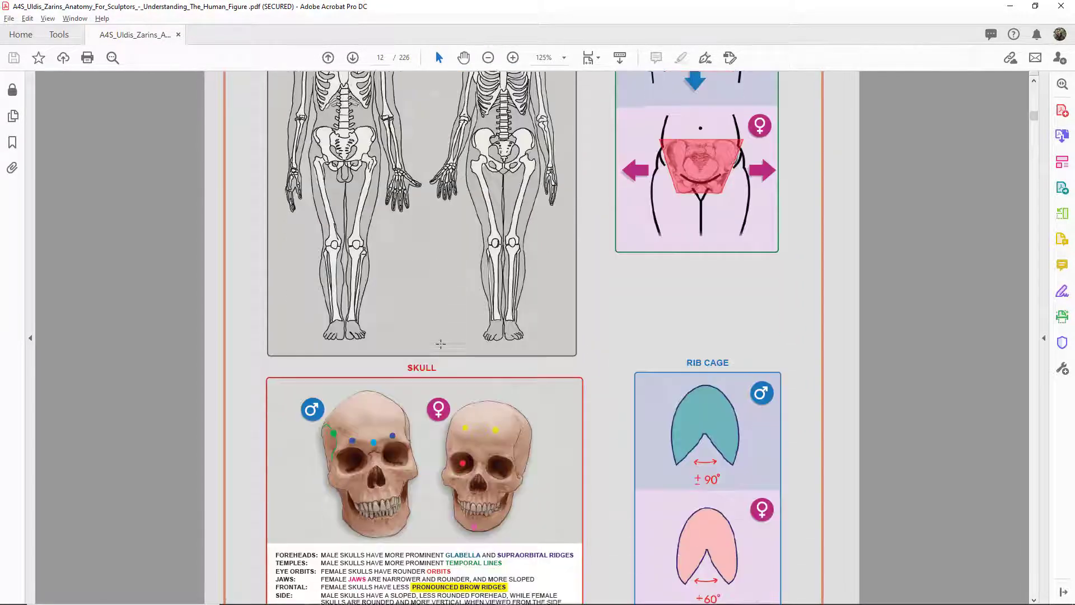
{"action": "scroll", "coordinate": [441, 344], "scroll_direction": "down", "scroll_amount": 20}
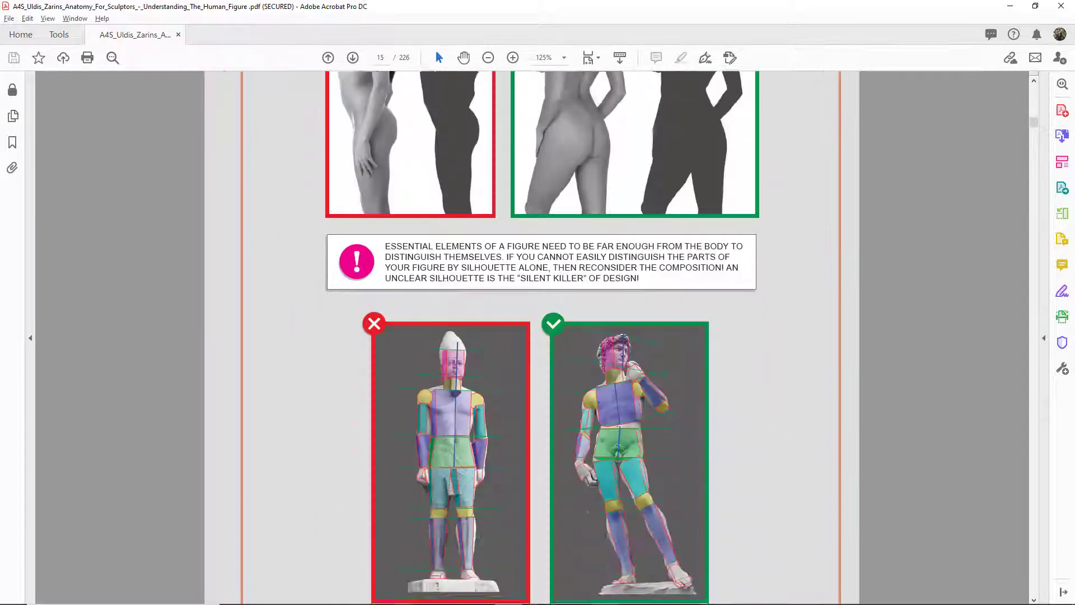
{"action": "scroll", "coordinate": [440, 344], "scroll_direction": "down", "scroll_amount": 20}
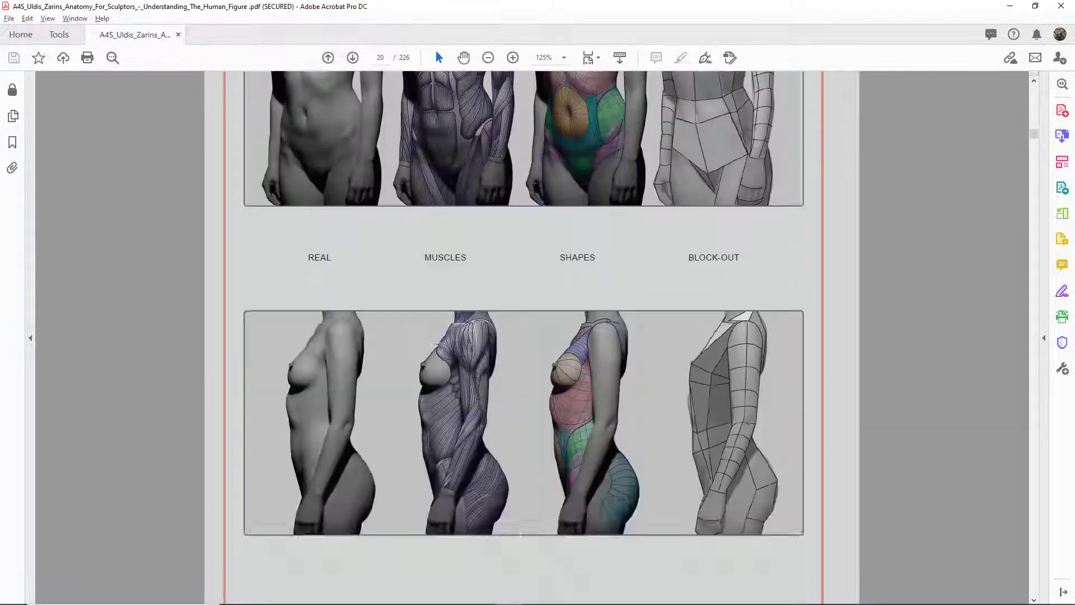
{"action": "scroll", "coordinate": [440, 344], "scroll_direction": "down", "scroll_amount": 20}
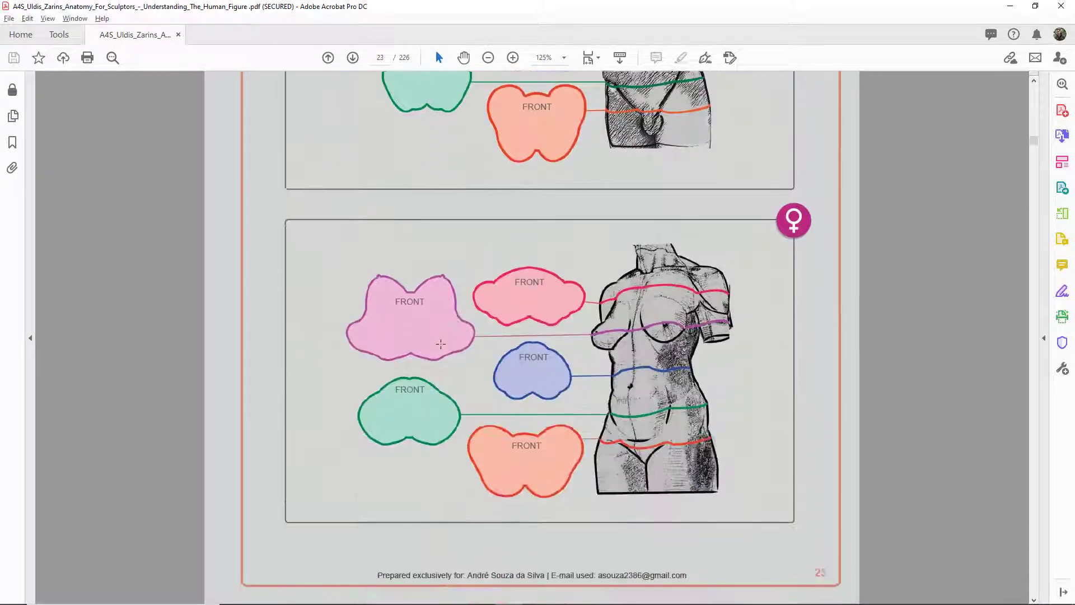
{"action": "scroll", "coordinate": [440, 344], "scroll_direction": "down", "scroll_amount": 20}
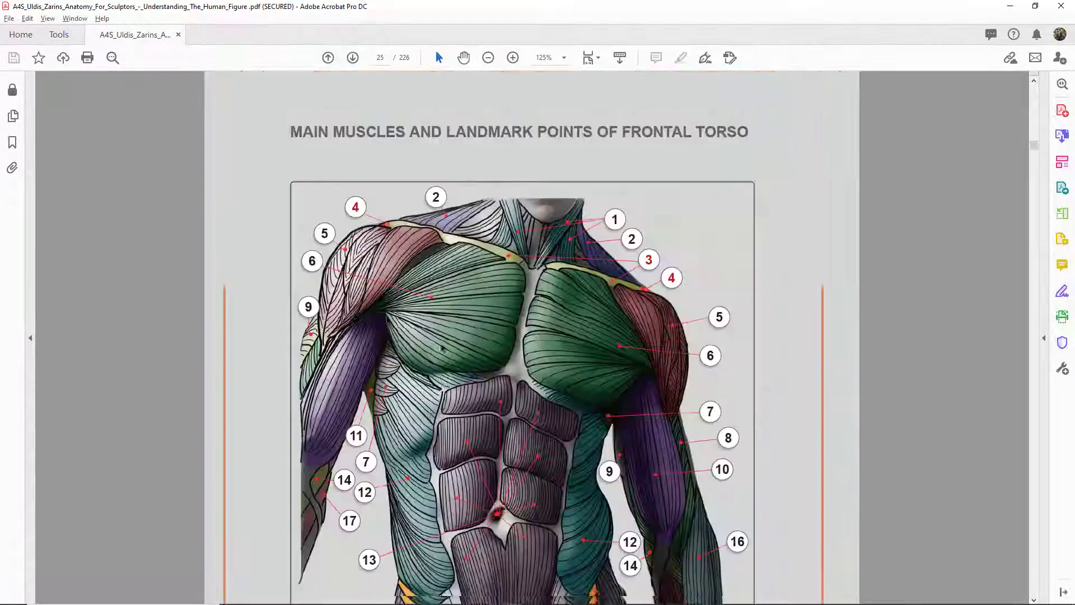
{"action": "scroll", "coordinate": [442, 347], "scroll_direction": "down", "scroll_amount": 3}
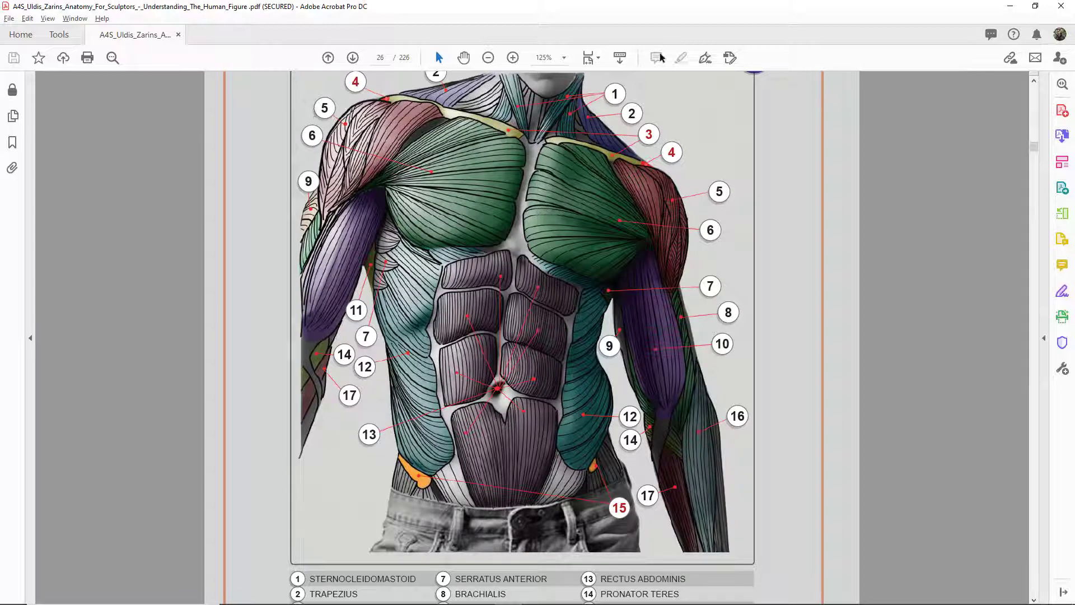
- Fit one full page in the view and examine the back muscle, clavicle, great chest muscle and shoulder feature pages, 32 to 36
{"action": "left_click", "coordinate": [597, 58]}
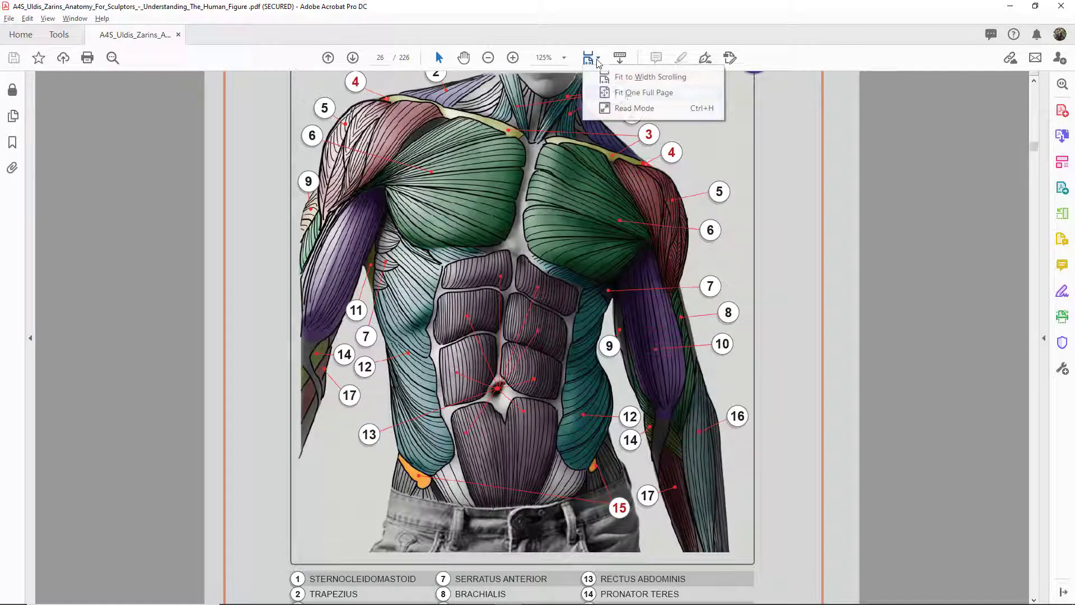
{"action": "left_click", "coordinate": [630, 91]}
{"action": "scroll", "coordinate": [660, 295], "scroll_direction": "down", "scroll_amount": 6}
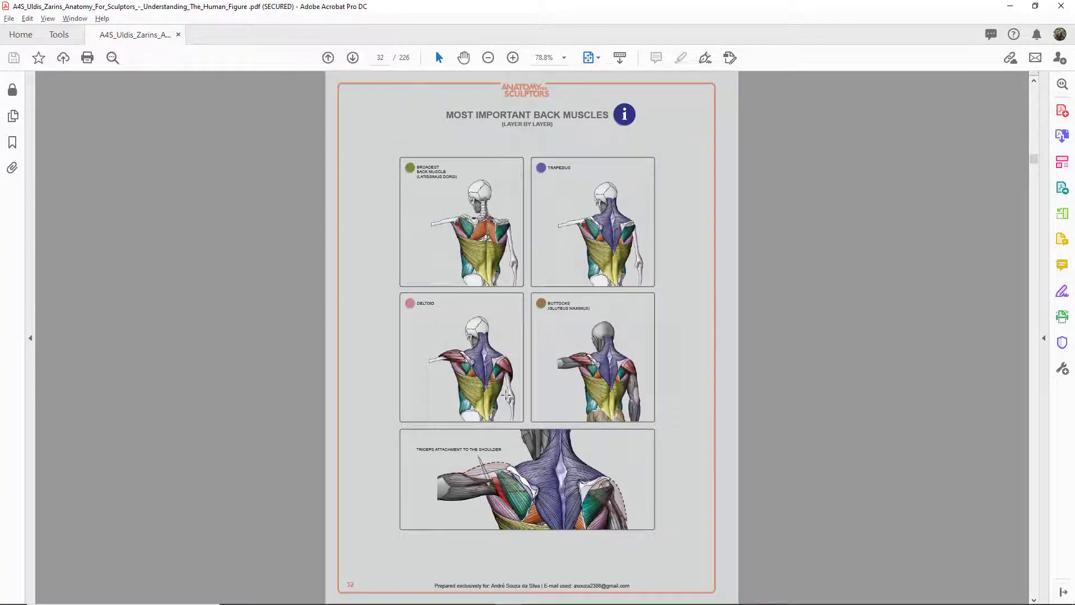
{"action": "scroll", "coordinate": [505, 394], "scroll_direction": "up", "scroll_amount": 1}
{"action": "scroll", "coordinate": [505, 281], "scroll_direction": "down", "scroll_amount": 2}
{"action": "scroll", "coordinate": [566, 371], "scroll_direction": "up", "scroll_amount": 1}
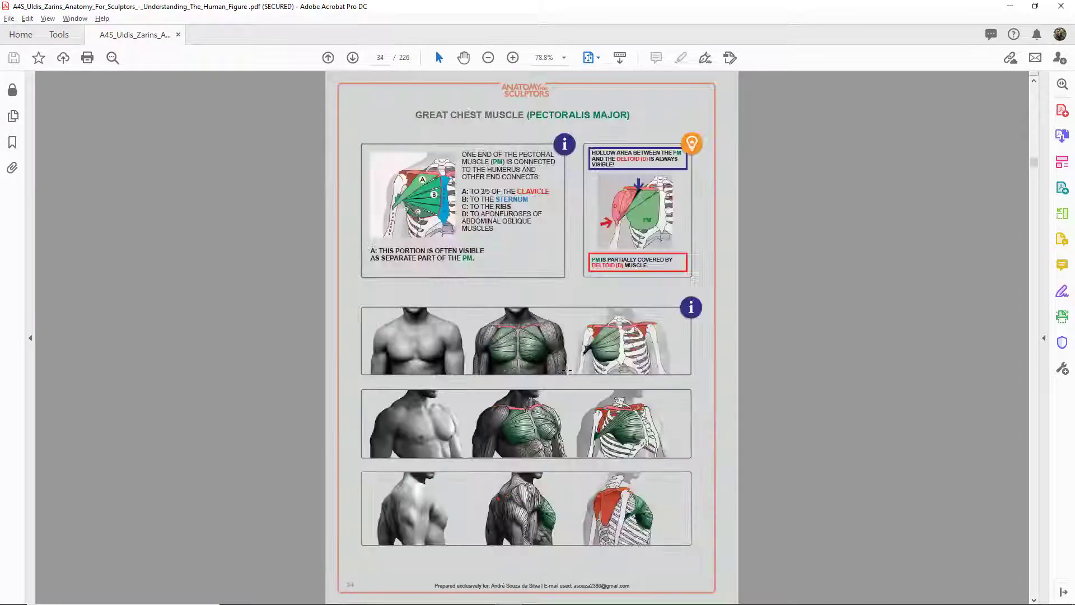
{"action": "scroll", "coordinate": [565, 371], "scroll_direction": "down", "scroll_amount": 1}
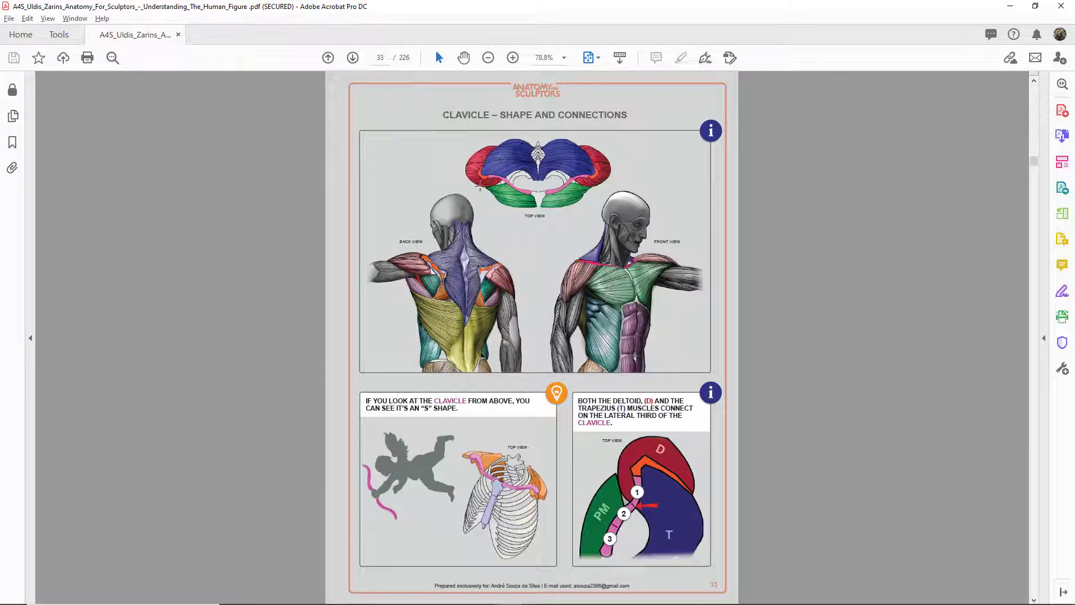
{"action": "scroll", "coordinate": [481, 199], "scroll_direction": "down", "scroll_amount": 3}
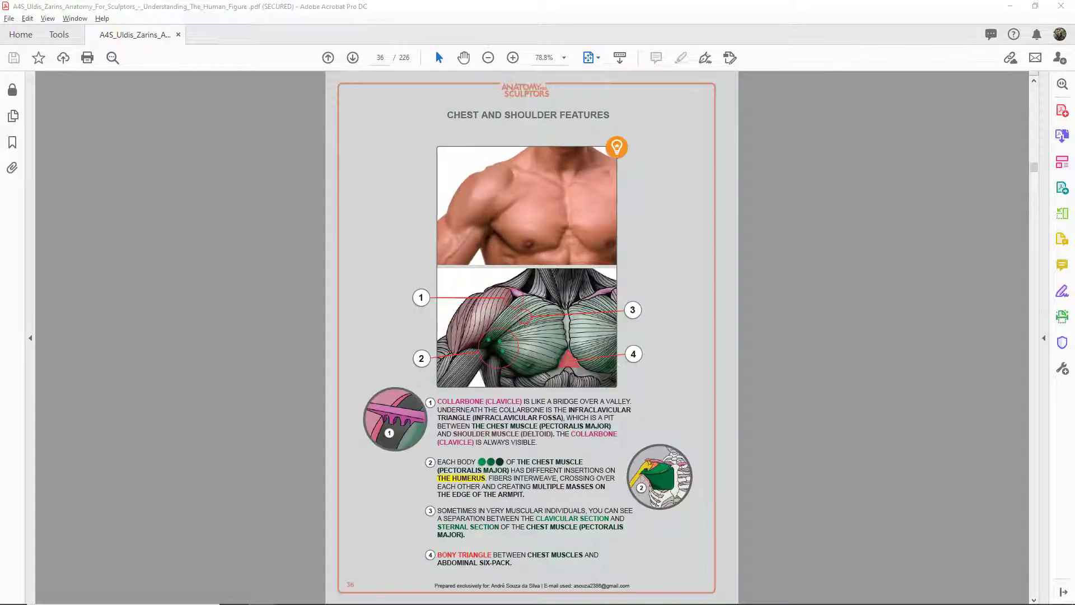
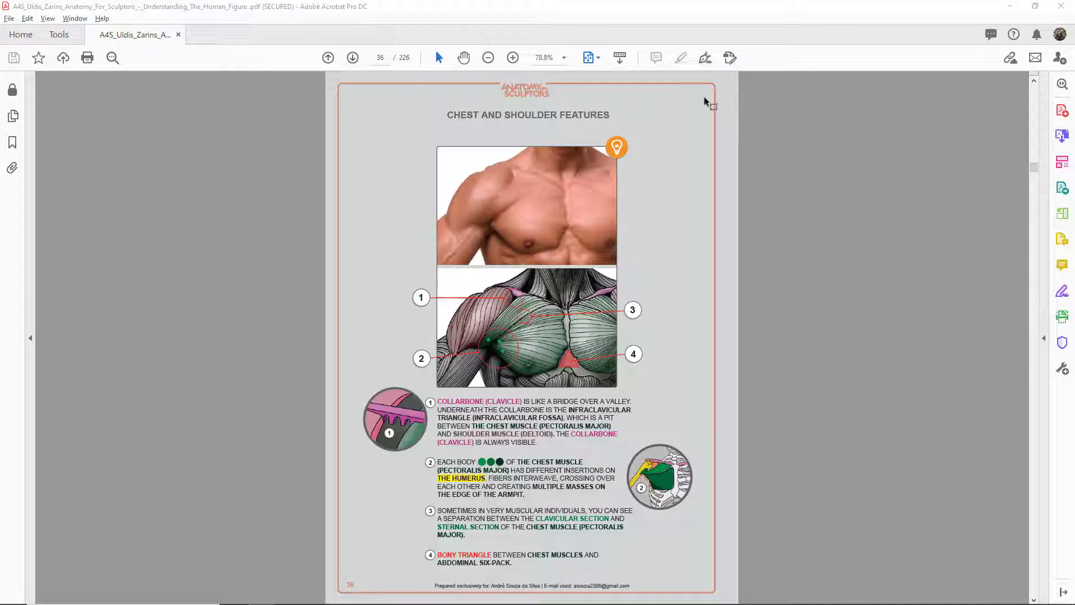
- Switch back to Maya and move the shoulder mesh pCube4 to about 0.163 in X and -0.045 in Z
{"action": "left_click", "coordinate": [1009, 6]}
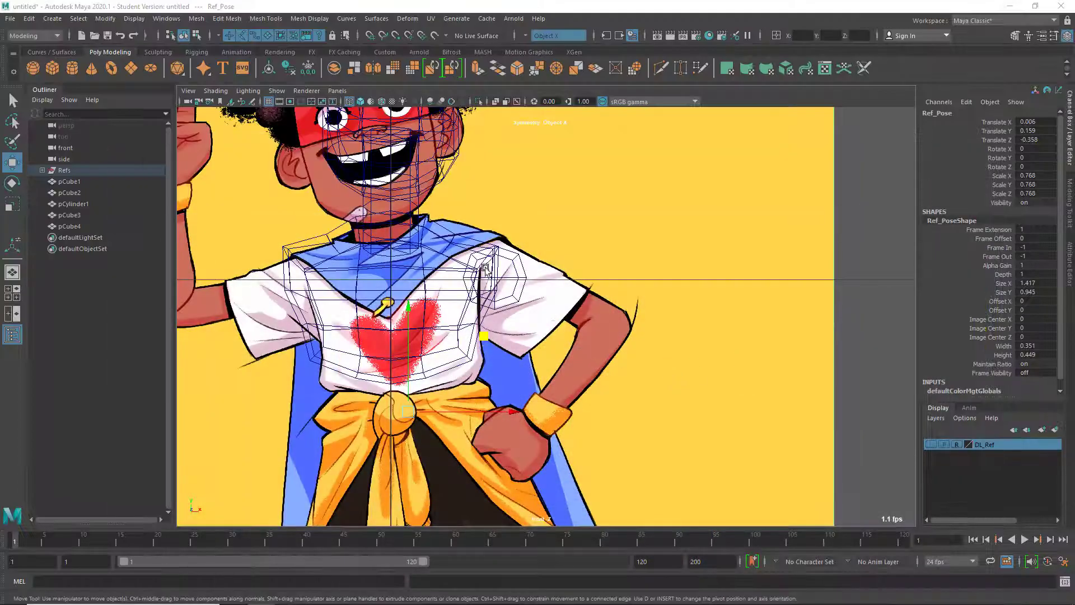
{"action": "left_click", "coordinate": [493, 274]}
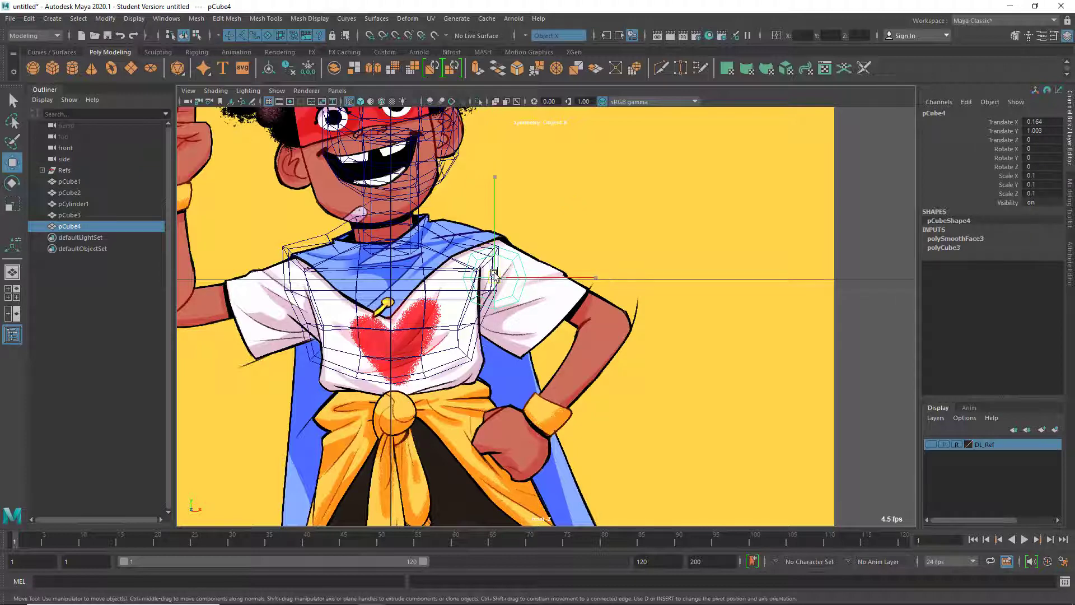
{"action": "left_click_drag", "start_coordinate": [494, 274], "coordinate": [493, 274]}
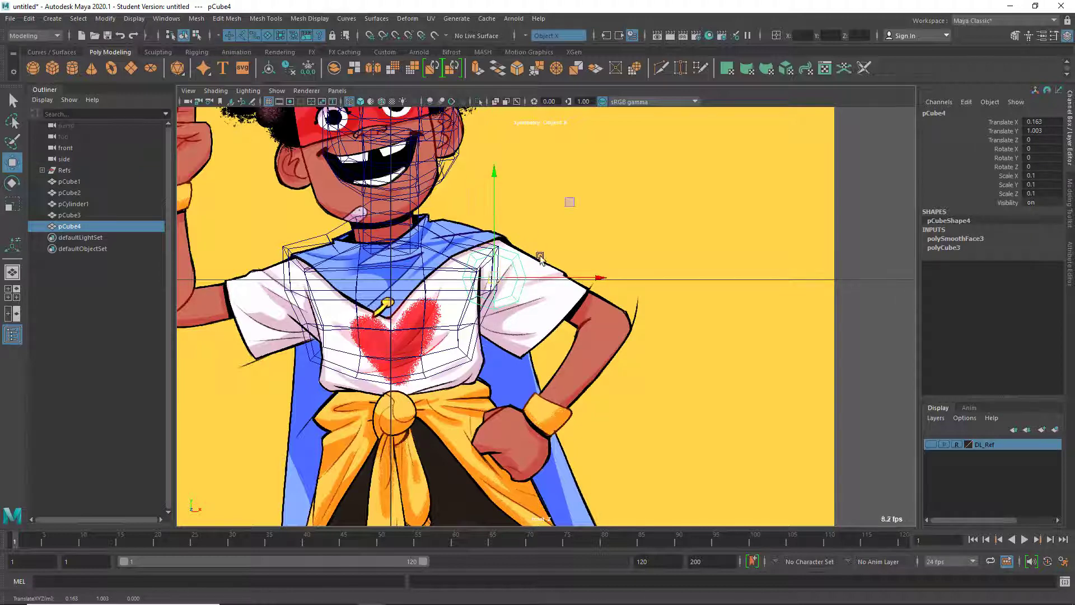
{"action": "key", "text": "space"}
{"action": "key", "text": "space"}
{"action": "left_click_drag", "start_coordinate": [560, 296], "coordinate": [425, 287], "text": "alt"}
{"action": "scroll", "coordinate": [493, 334], "scroll_direction": "up", "scroll_amount": 3}
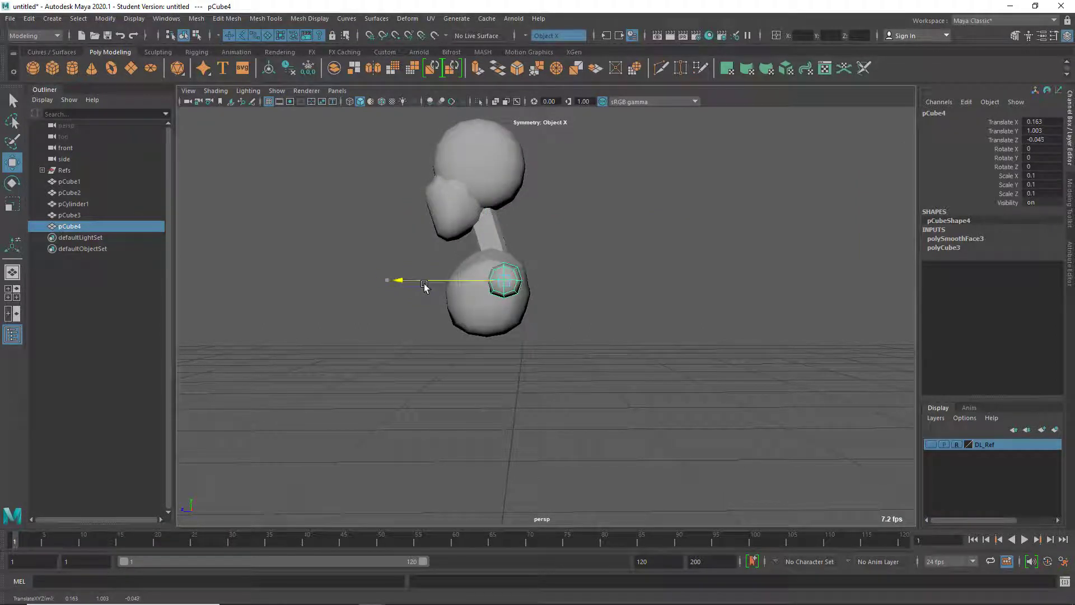
- Shift the vertices of the torso mesh pCube3 around the shoulder slightly backward so its form follows the shoulder mesh
{"action": "left_click", "coordinate": [474, 315]}
{"action": "left_click_drag", "start_coordinate": [483, 312], "coordinate": [571, 283], "text": "alt"}
{"action": "scroll", "coordinate": [571, 283], "scroll_direction": "up", "scroll_amount": 3}
{"action": "right_click", "coordinate": [429, 241]}
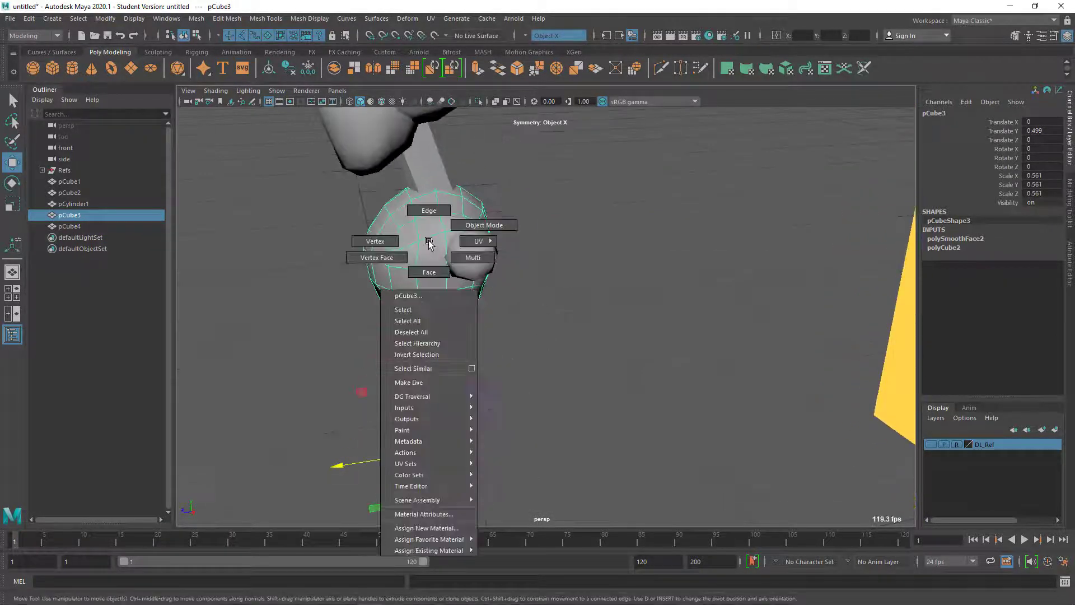
{"action": "left_click", "coordinate": [375, 241]}
{"action": "left_click", "coordinate": [472, 231]}
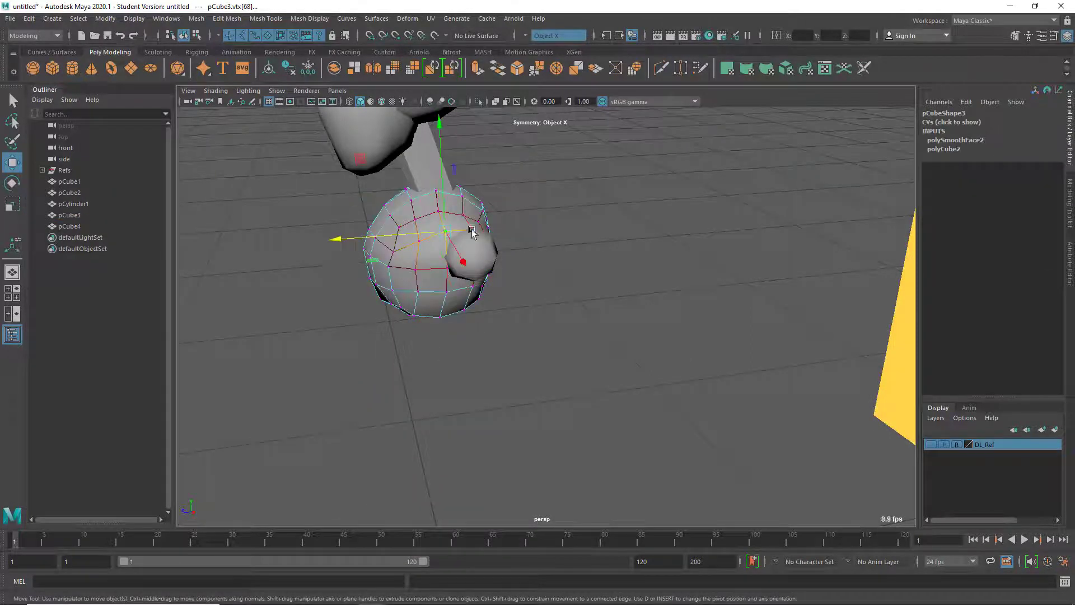
{"action": "left_click_drag", "start_coordinate": [472, 231], "coordinate": [576, 300], "text": "alt"}
{"action": "left_click", "coordinate": [600, 326]}
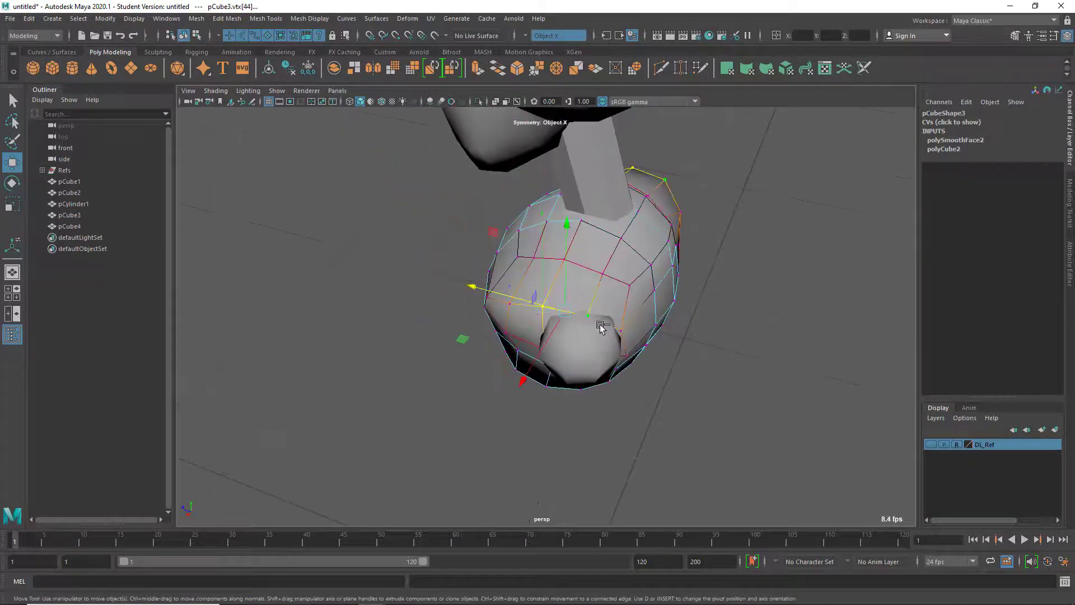
{"action": "double_click", "coordinate": [519, 296]}
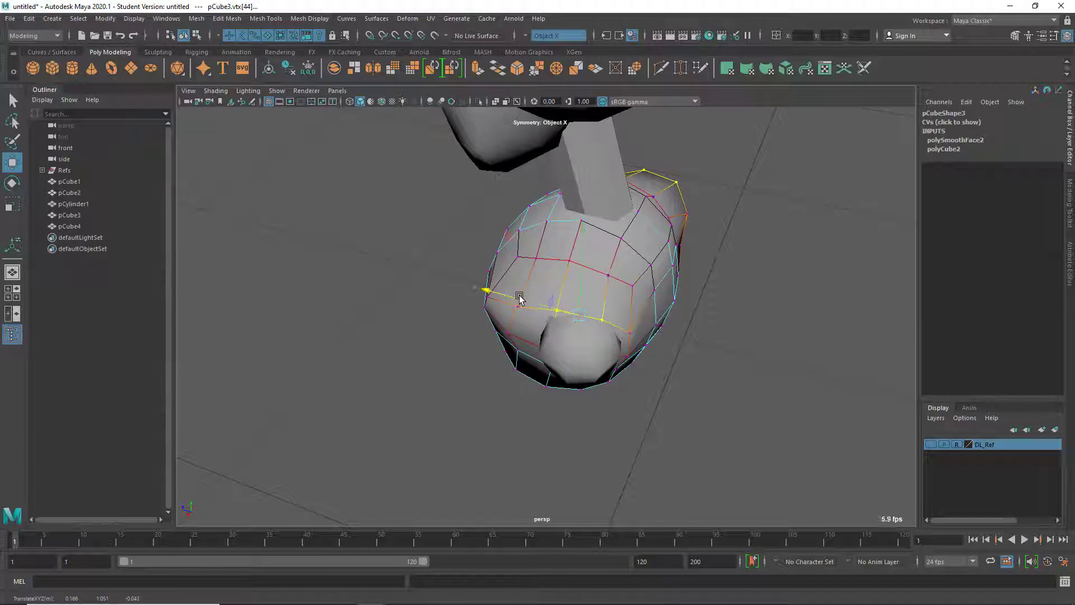
{"action": "left_click", "coordinate": [634, 286]}
{"action": "left_click_drag", "start_coordinate": [575, 271], "coordinate": [583, 271]}
- Adjust the depth of the shoulder mesh pCube4 to about -0.044 in Z, then deselect it and check the block-in from the front
{"action": "left_click_drag", "start_coordinate": [681, 293], "coordinate": [569, 355], "text": "alt"}
{"action": "left_click", "coordinate": [569, 355]}
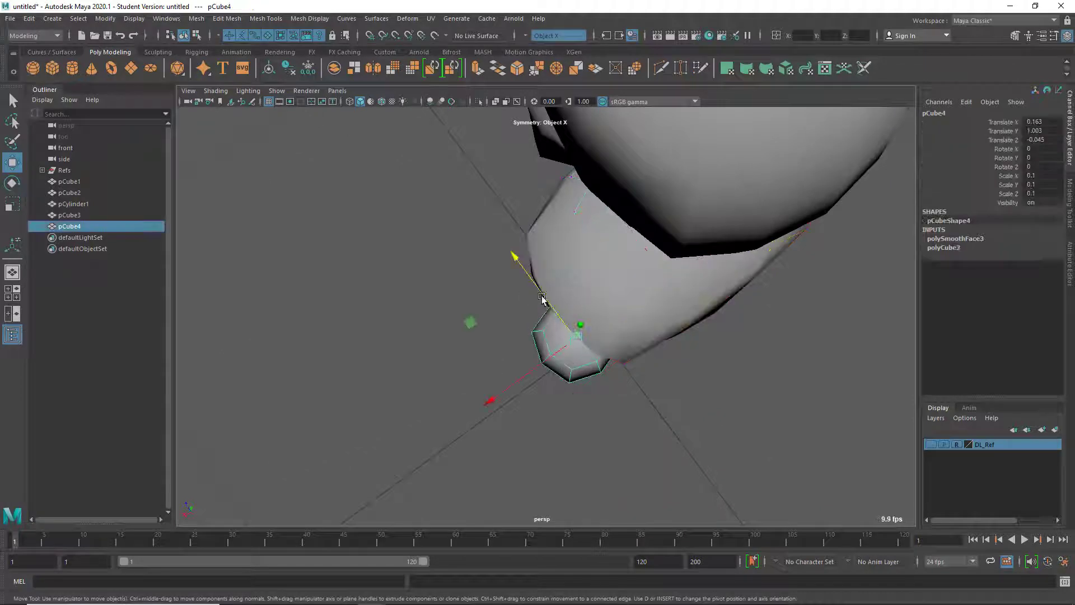
{"action": "left_click_drag", "start_coordinate": [542, 299], "coordinate": [560, 403]}
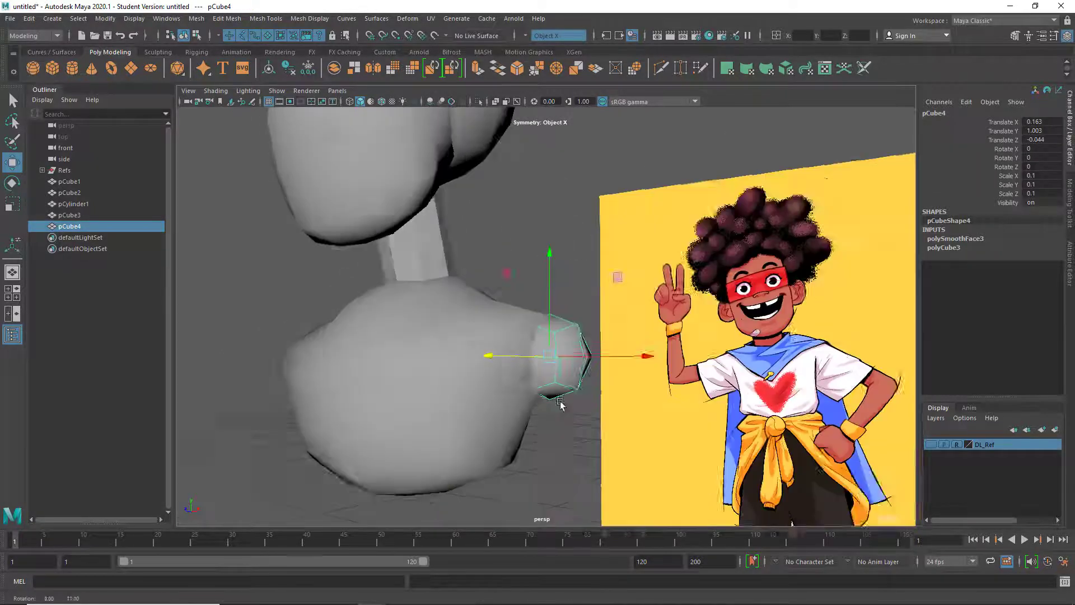
{"action": "right_click_drag", "start_coordinate": [560, 403], "coordinate": [468, 355], "text": "alt"}
{"action": "left_click", "coordinate": [463, 410]}
{"action": "left_click_drag", "start_coordinate": [463, 411], "coordinate": [530, 434], "text": "alt"}
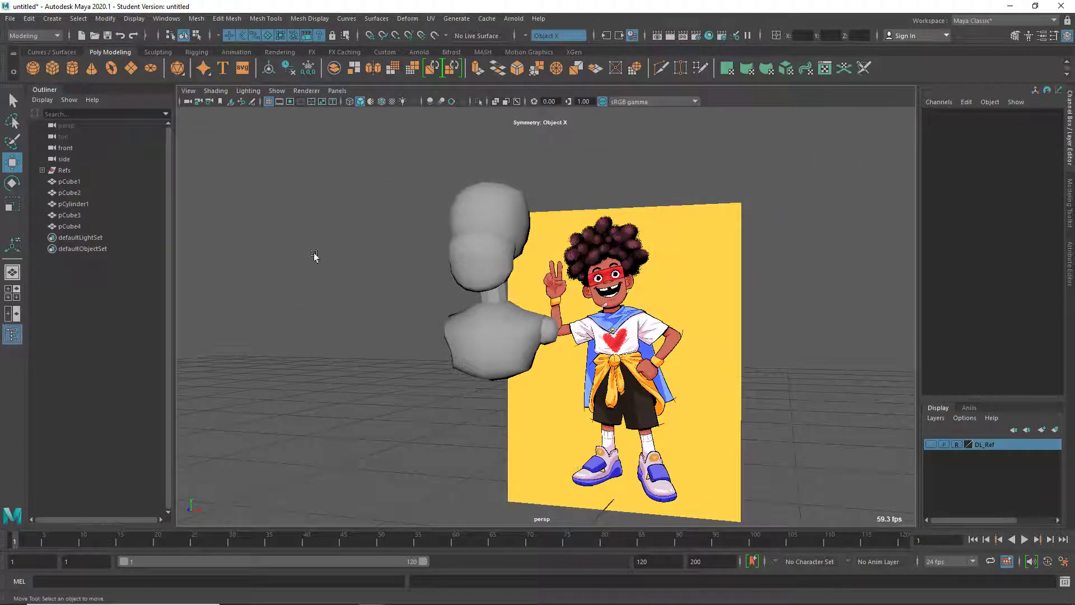
- Create a polygon cylinder for the upper arm and scale it uniformly to about 0.054 in the front view
{"action": "left_click", "coordinate": [72, 67]}
{"action": "right_click_drag", "start_coordinate": [676, 395], "coordinate": [499, 365], "text": "alt"}
{"action": "key", "text": "space"}
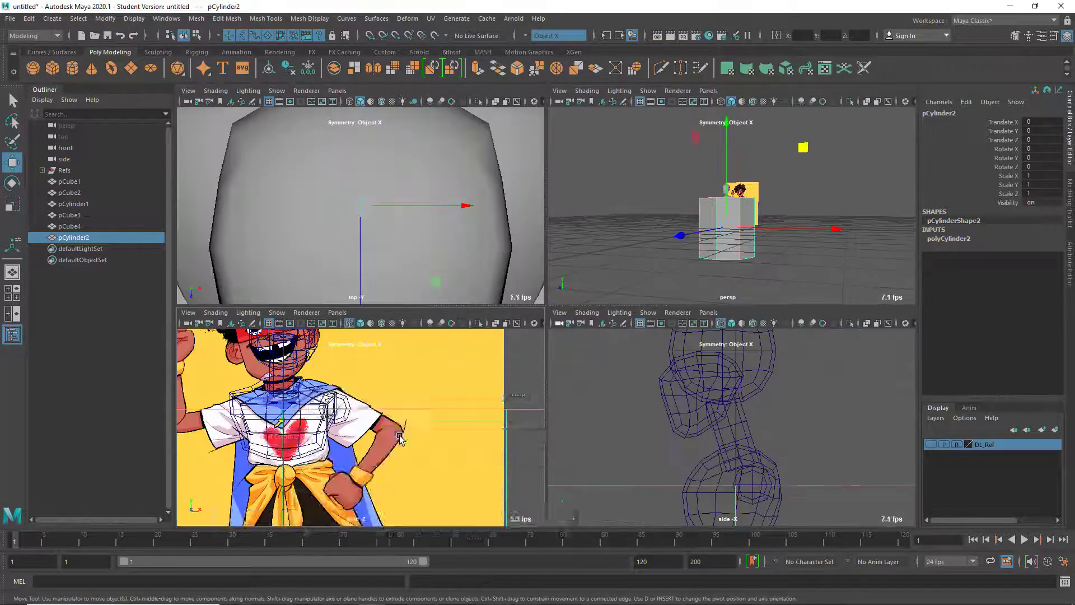
{"action": "key", "text": "space"}
{"action": "right_click_drag", "start_coordinate": [689, 476], "coordinate": [247, 286], "text": "alt"}
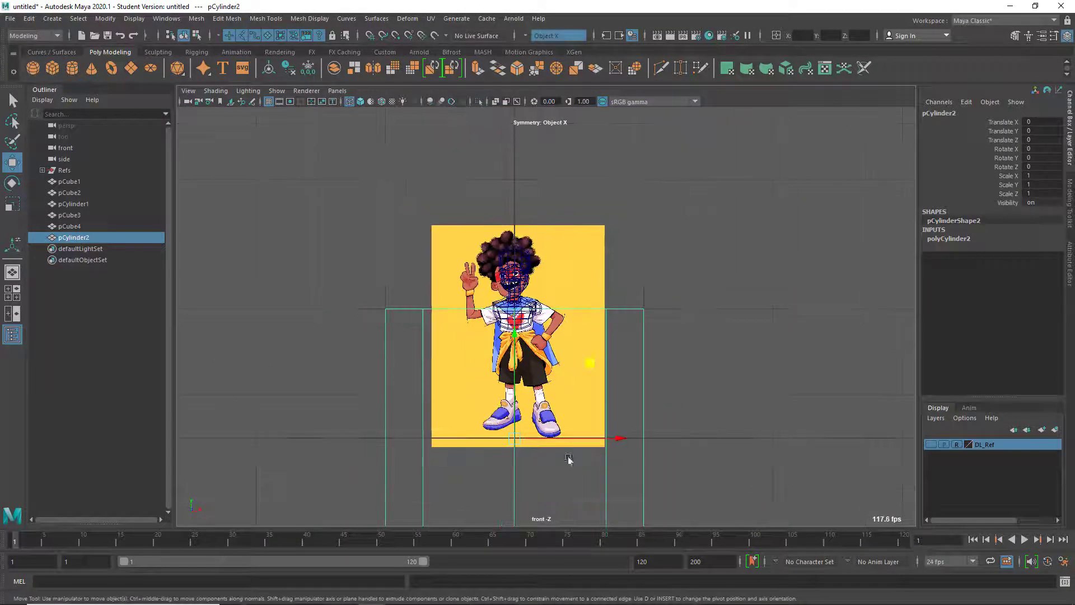
{"action": "middle_click_drag", "start_coordinate": [569, 456], "coordinate": [559, 412], "text": "alt"}
{"action": "key", "text": "r"}
{"action": "left_click_drag", "start_coordinate": [506, 394], "coordinate": [294, 424]}
{"action": "key", "text": "w"}
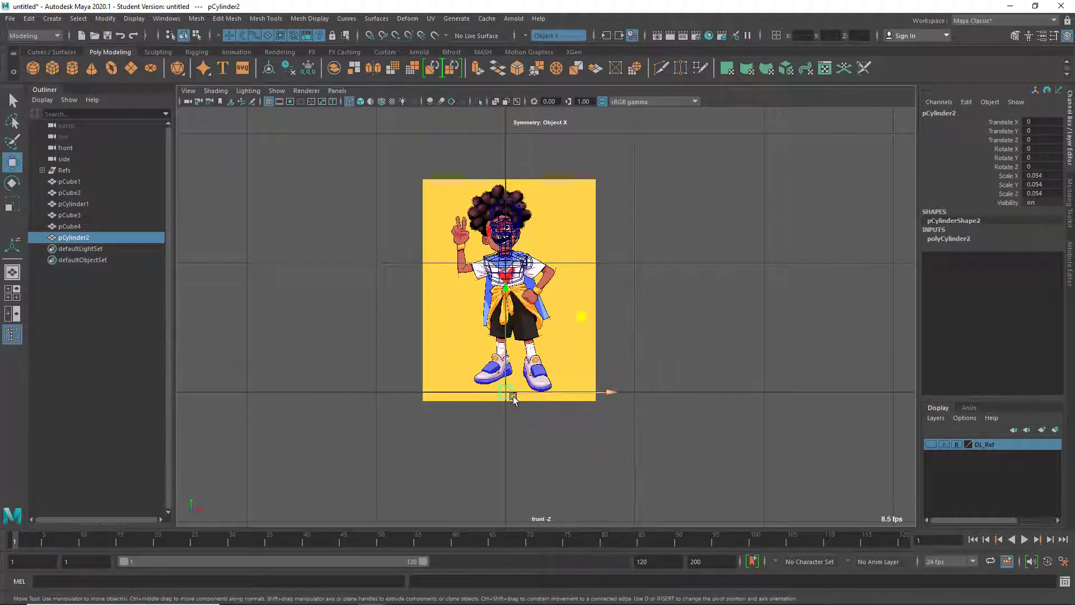
- Move the upper-arm cylinder pCylinder2 to the sleeve in the front view, at about 0.248 in X and 0.989 in Y
{"action": "left_click_drag", "start_coordinate": [506, 392], "coordinate": [544, 262]}
{"action": "scroll", "coordinate": [544, 262], "scroll_direction": "up", "scroll_amount": 6}
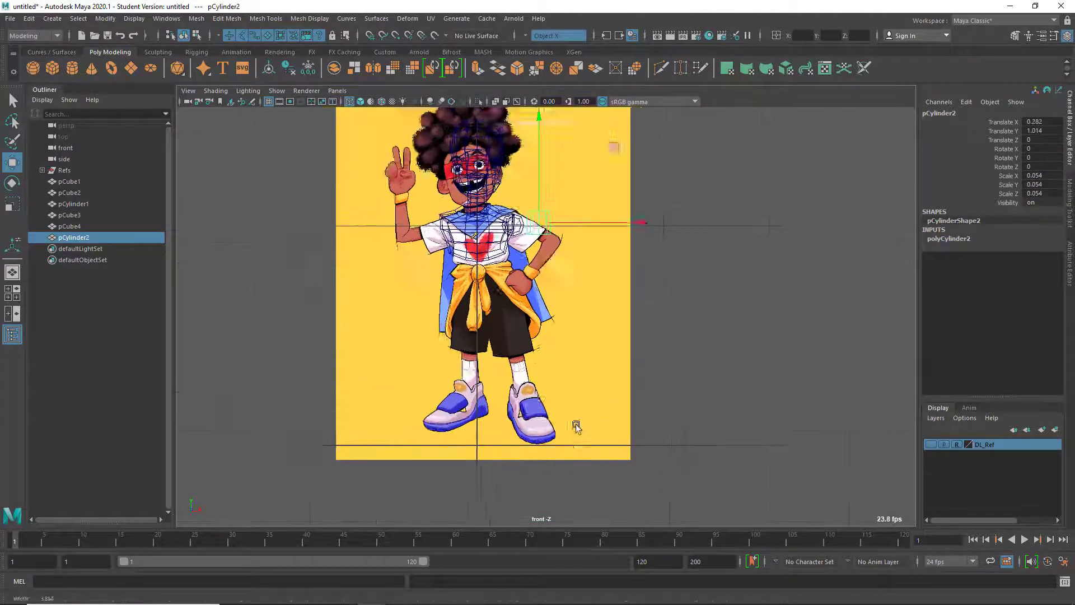
{"action": "left_click_drag", "start_coordinate": [612, 339], "coordinate": [592, 343]}
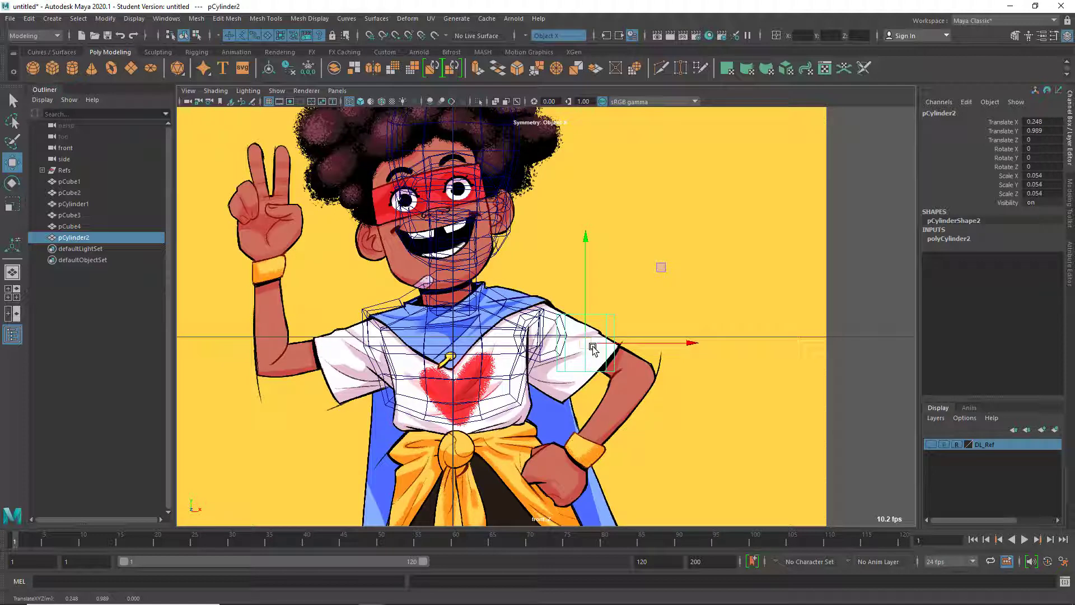
- Rotate the upper-arm cylinder to lie horizontally, setting its Z rotation to 90
{"action": "key", "text": "e"}
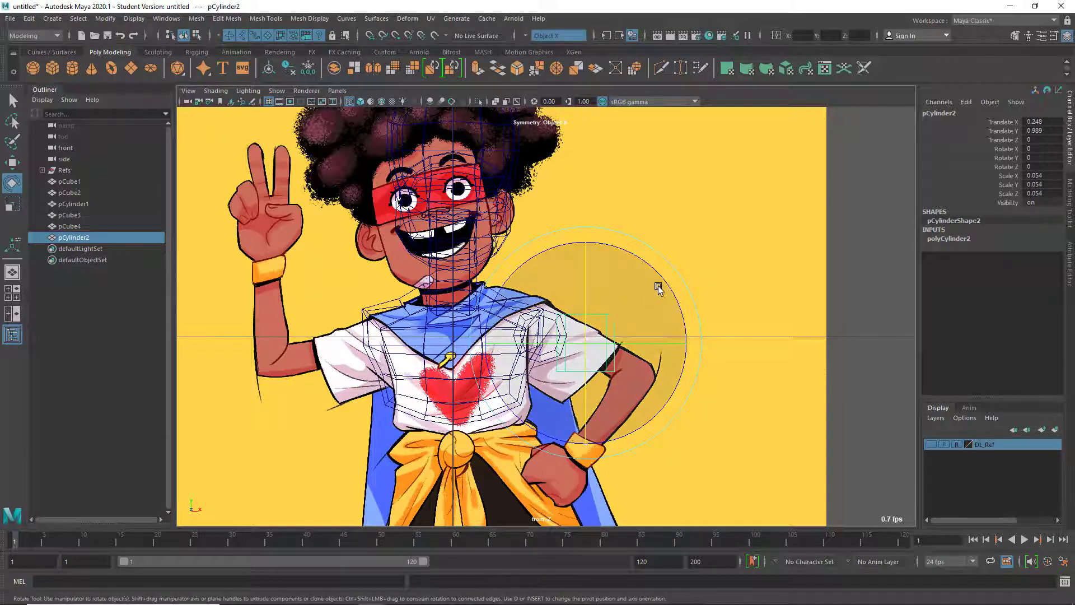
{"action": "left_click_drag", "start_coordinate": [663, 277], "coordinate": [507, 248]}
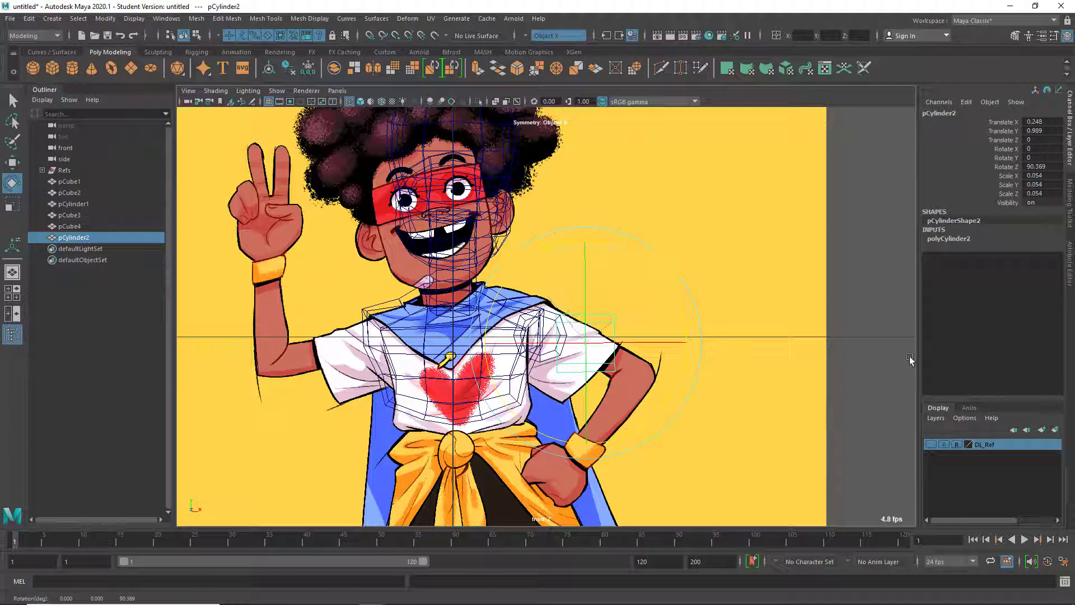
{"action": "left_click", "coordinate": [1052, 168]}
{"action": "type", "text": "45"}
{"action": "key", "text": "Return"}
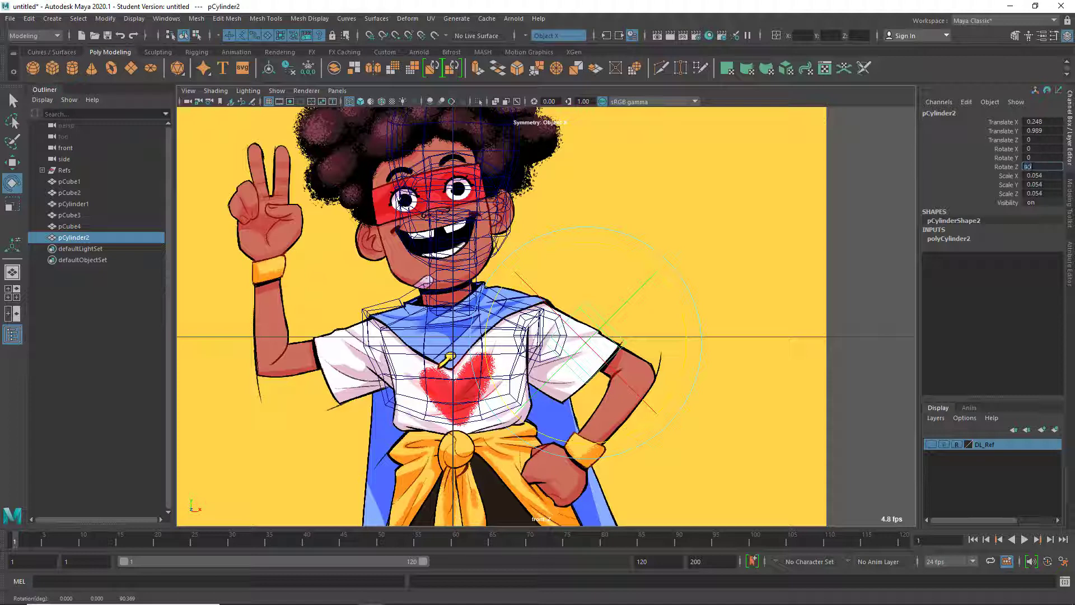
{"action": "type", "text": "90"}
{"action": "key", "text": "Return"}
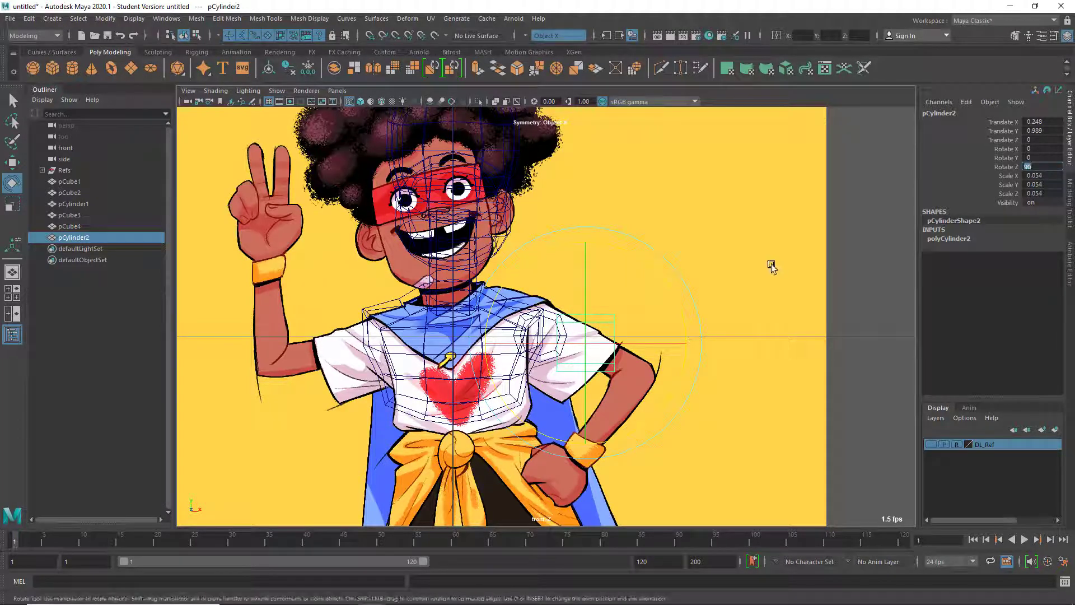
- Move the upper-arm cylinder to about 0.227 in X and 0.996 in Y, and scale it uniformly to about 0.035
{"action": "left_click", "coordinate": [604, 318]}
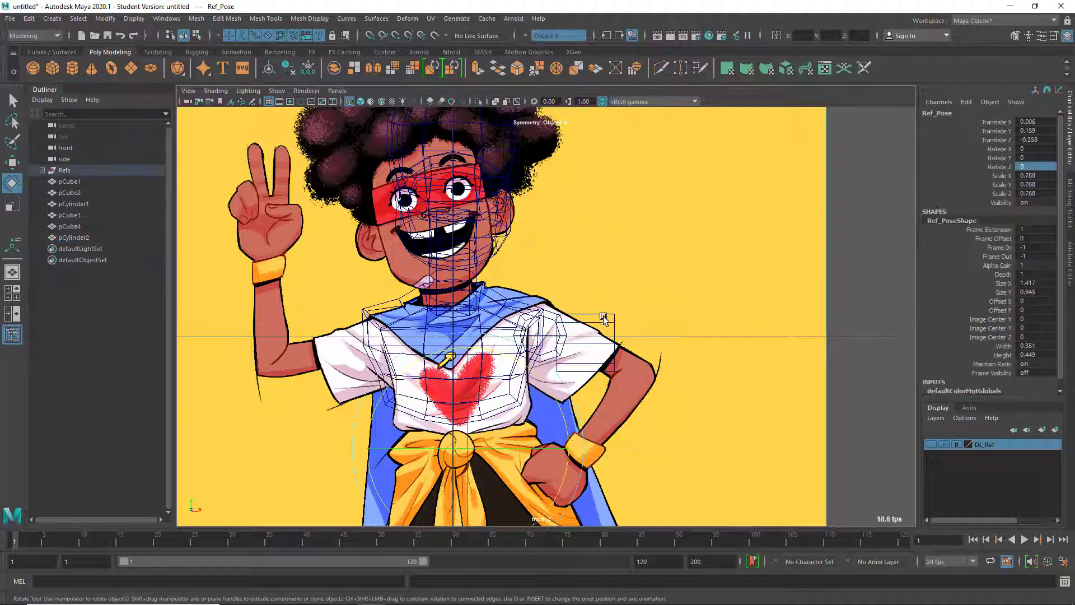
{"action": "left_click", "coordinate": [602, 324]}
{"action": "key", "text": "w"}
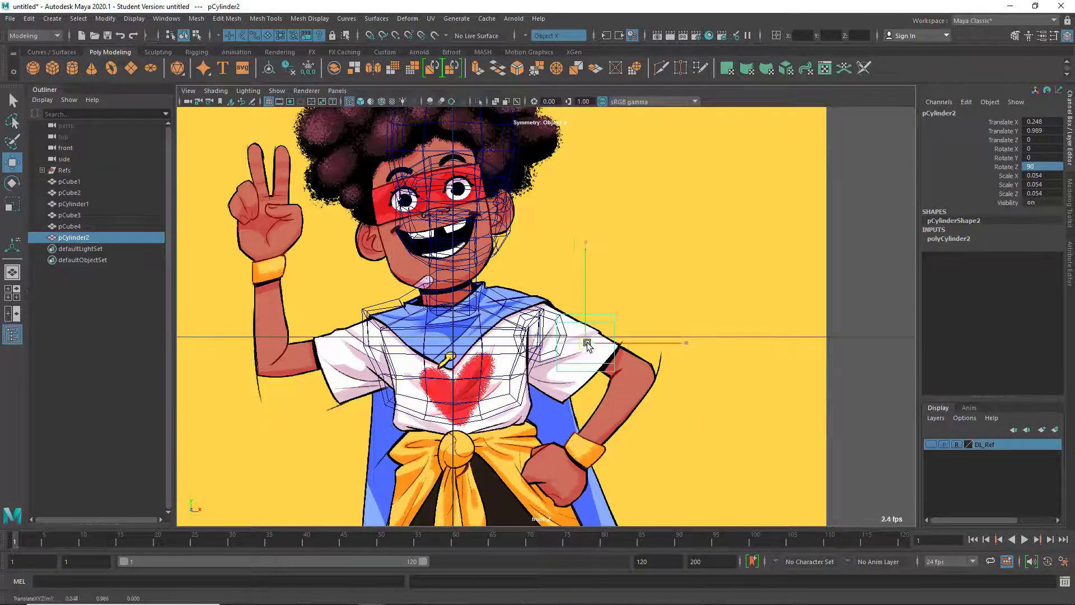
{"action": "key", "text": "r"}
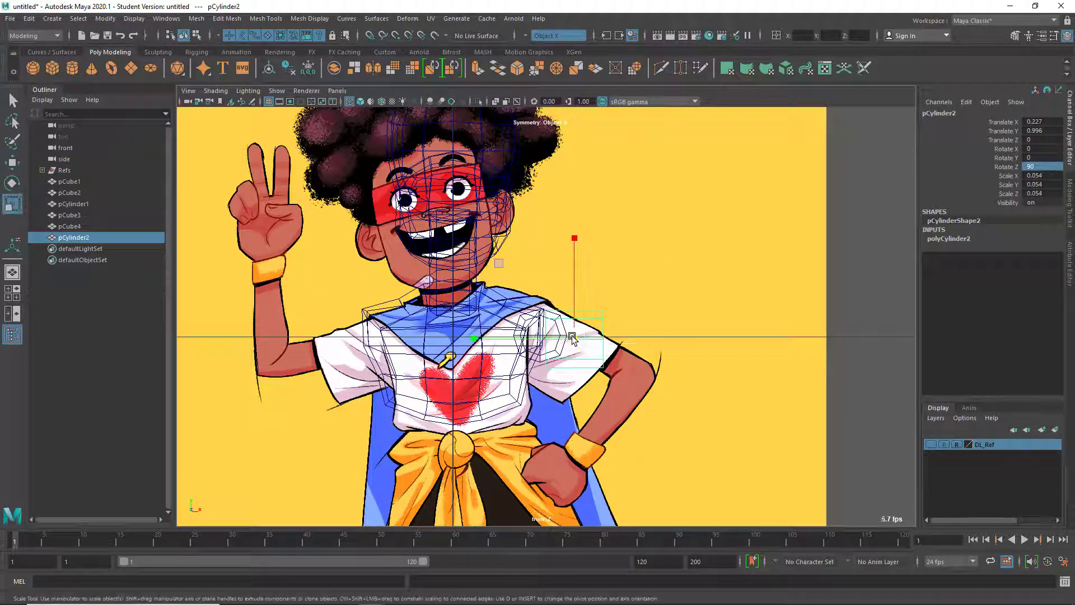
{"action": "left_click_drag", "start_coordinate": [574, 339], "coordinate": [561, 342]}
- Tilt the upper-arm cylinder to about 63.7 degrees in Z and lengthen it to a Y scale of about 0.118
{"action": "key", "text": "e"}
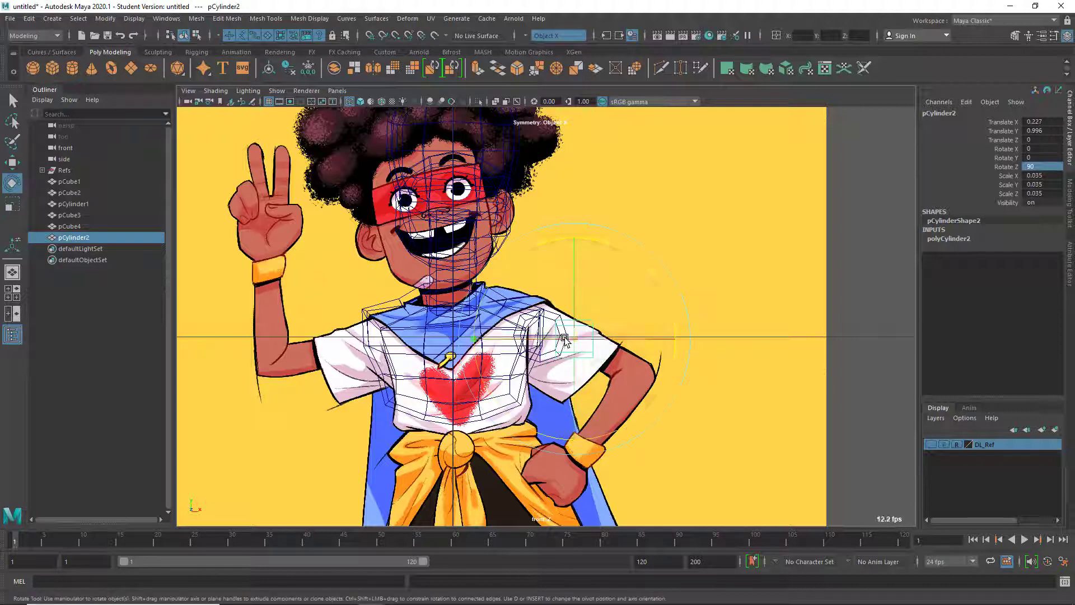
{"action": "left_click_drag", "start_coordinate": [659, 276], "coordinate": [690, 323]}
{"action": "key", "text": "r"}
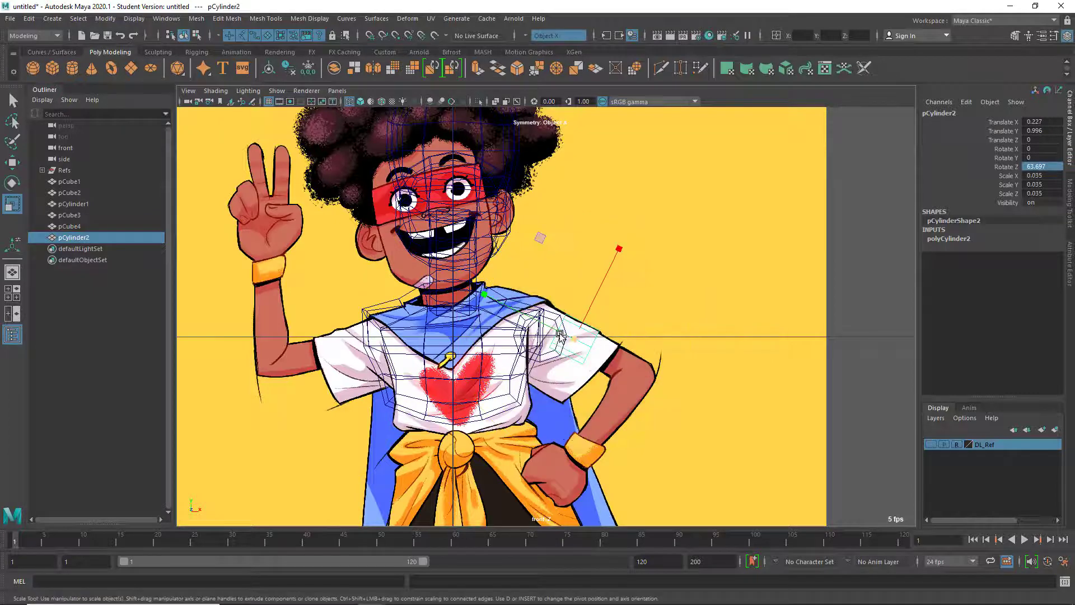
{"action": "left_click_drag", "start_coordinate": [484, 296], "coordinate": [252, 193]}
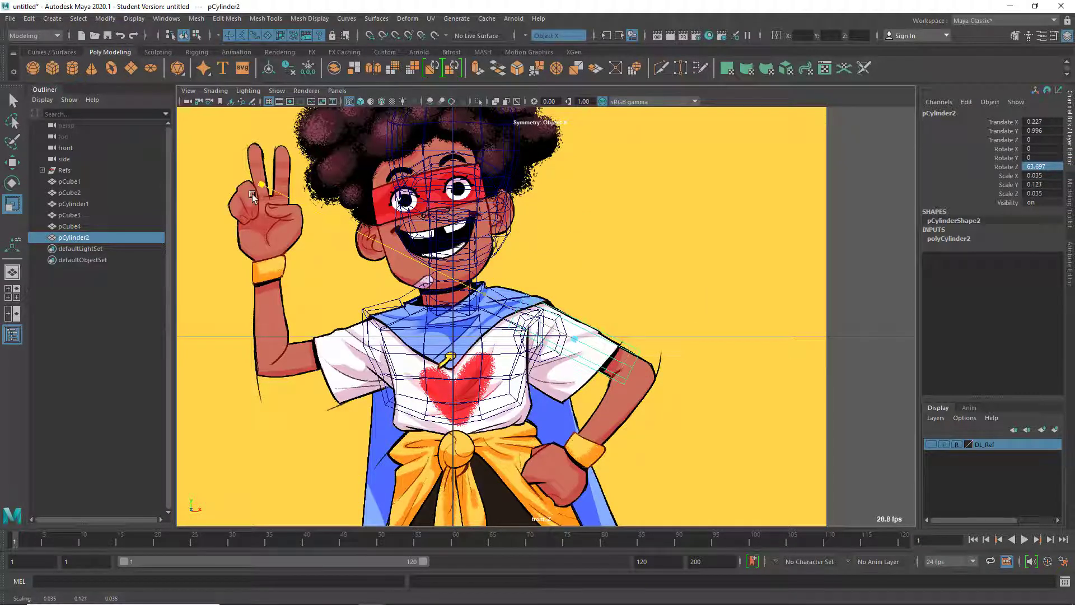
{"action": "left_click_drag", "start_coordinate": [207, 167], "coordinate": [257, 200]}
{"action": "key", "text": "w"}
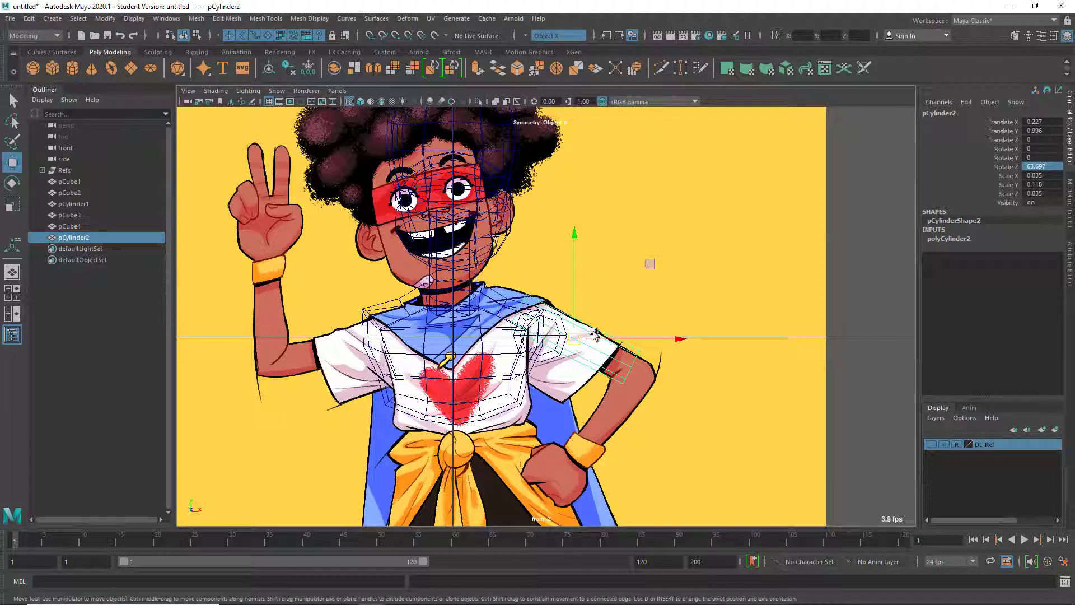
- Shift the upper-arm cylinder to about 0.246 in X and 0.982 in Y, and shorten its Y scale to about 0.101
{"action": "left_click_drag", "start_coordinate": [574, 340], "coordinate": [583, 348]}
{"action": "key", "text": "e"}
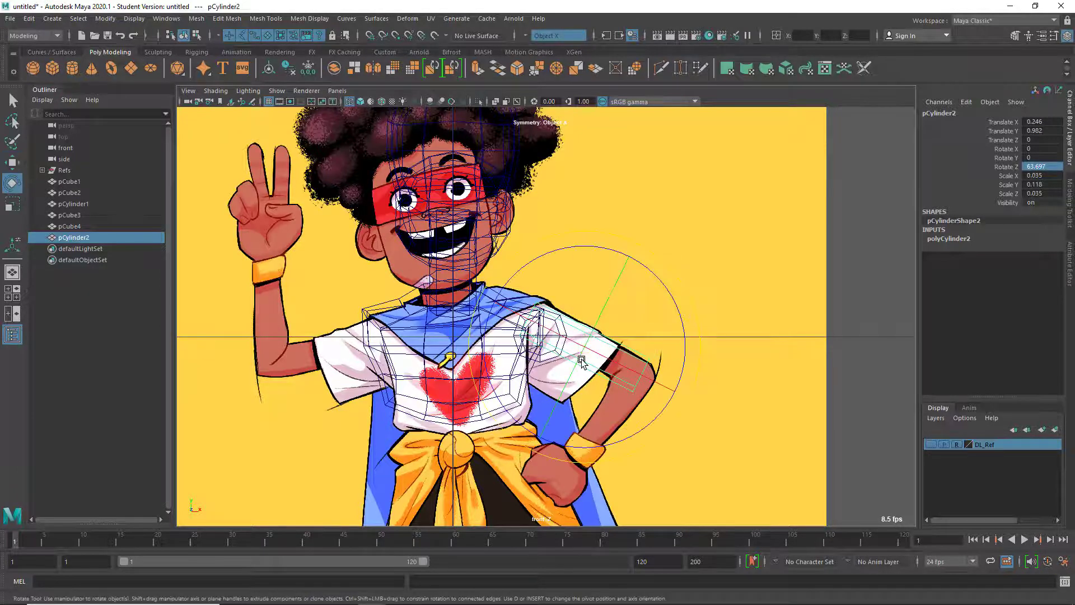
{"action": "key", "text": "r"}
{"action": "left_click_drag", "start_coordinate": [494, 302], "coordinate": [508, 309]}
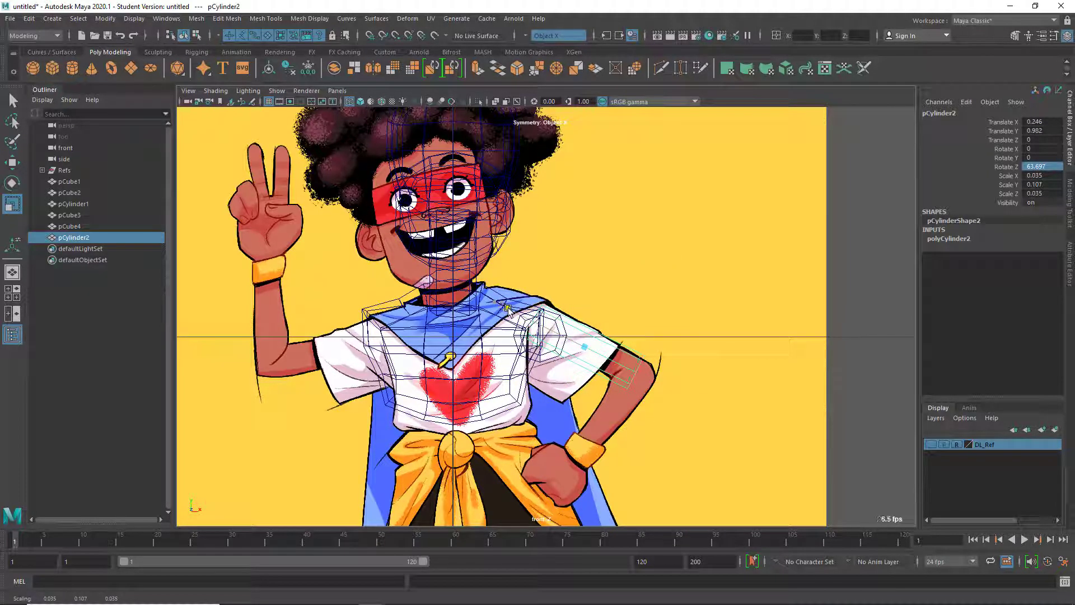
- Show the DL_Ref reference layer and fit the cylinder to its upper arm with about 30.7 degrees Z rotation, at 0.19 in X and 0.917 in Y
{"action": "left_click", "coordinate": [931, 444]}
{"action": "scroll", "coordinate": [612, 349], "scroll_direction": "up", "scroll_amount": 2}
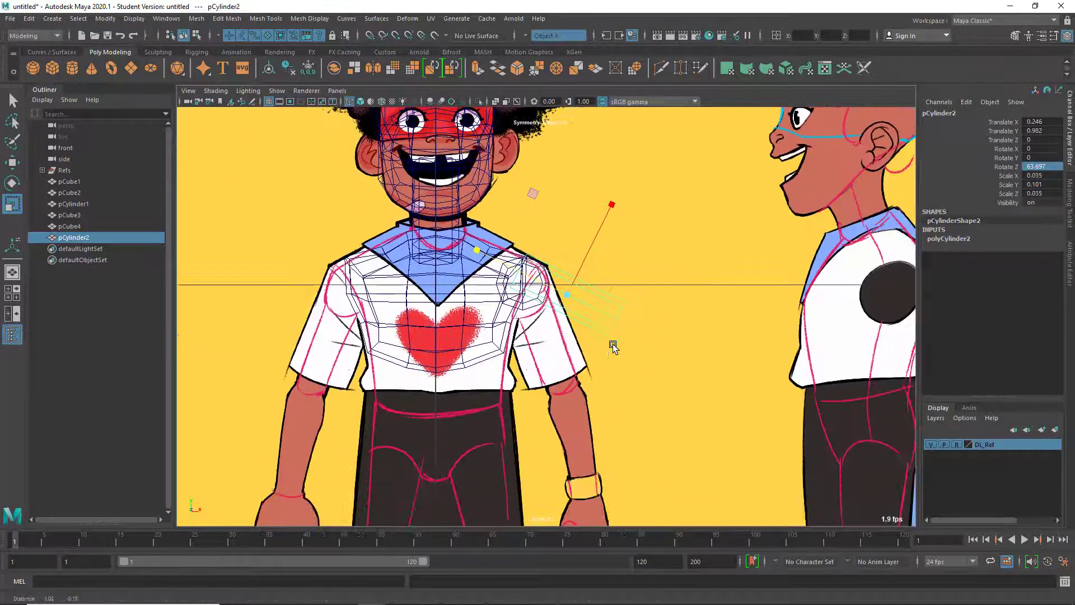
{"action": "key", "text": "e"}
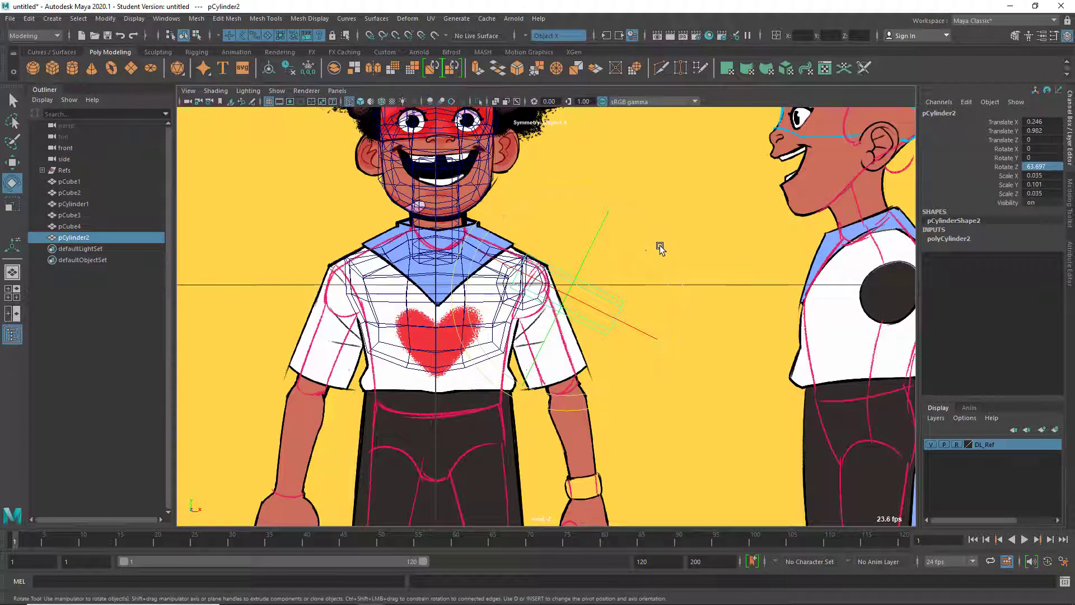
{"action": "left_click_drag", "start_coordinate": [657, 247], "coordinate": [683, 305]}
{"action": "key", "text": "w"}
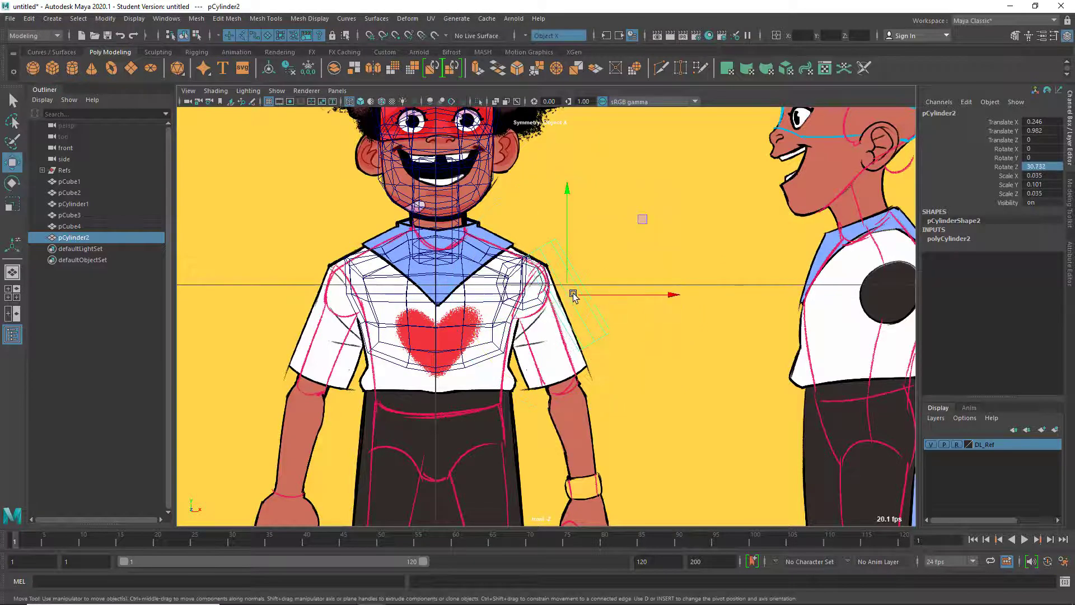
{"action": "left_click_drag", "start_coordinate": [574, 293], "coordinate": [548, 331]}
- Refine the upper-arm cylinder's fit to the sleeve with about 20.2 degrees Z rotation, at about 0.207 in X and 0.895 in Y
{"action": "key", "text": "e"}
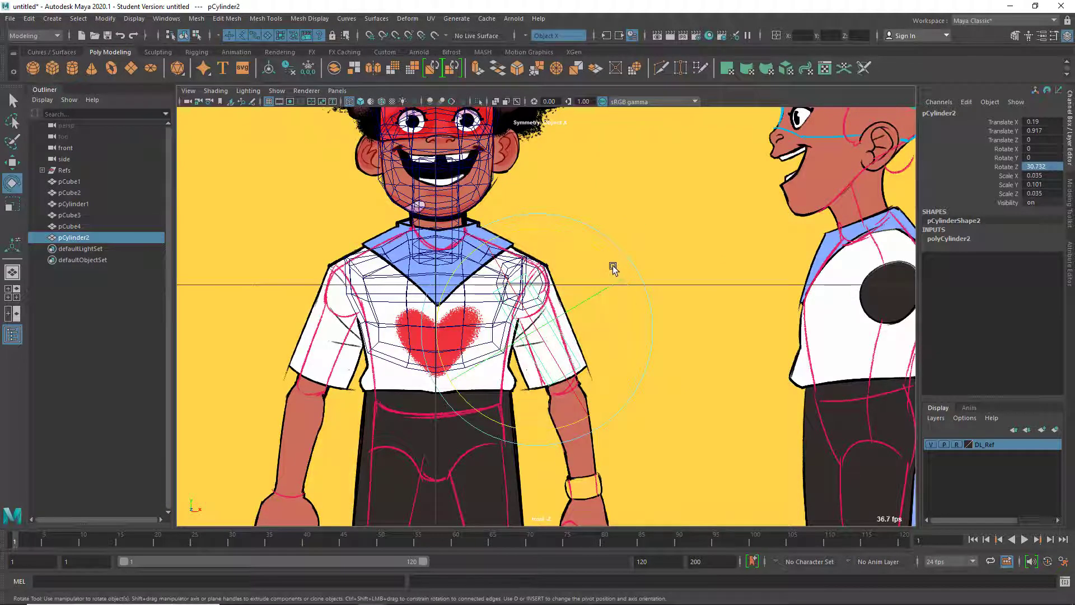
{"action": "left_click_drag", "start_coordinate": [614, 268], "coordinate": [628, 280]}
{"action": "key", "text": "w"}
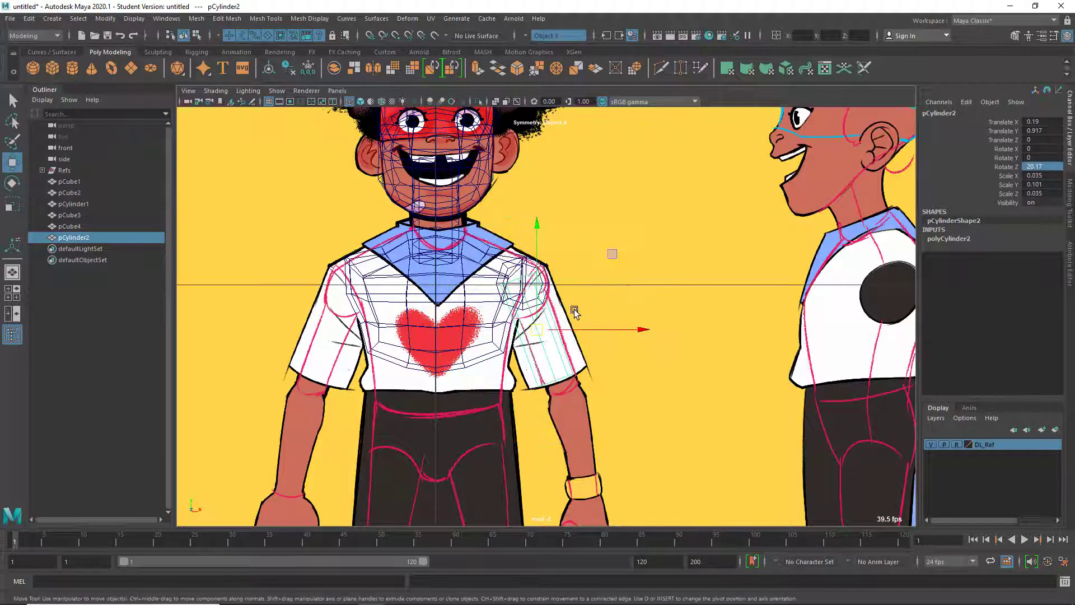
{"action": "key", "text": "r"}
{"action": "key", "text": "w"}
{"action": "middle_click_drag", "start_coordinate": [610, 259], "coordinate": [622, 270]}
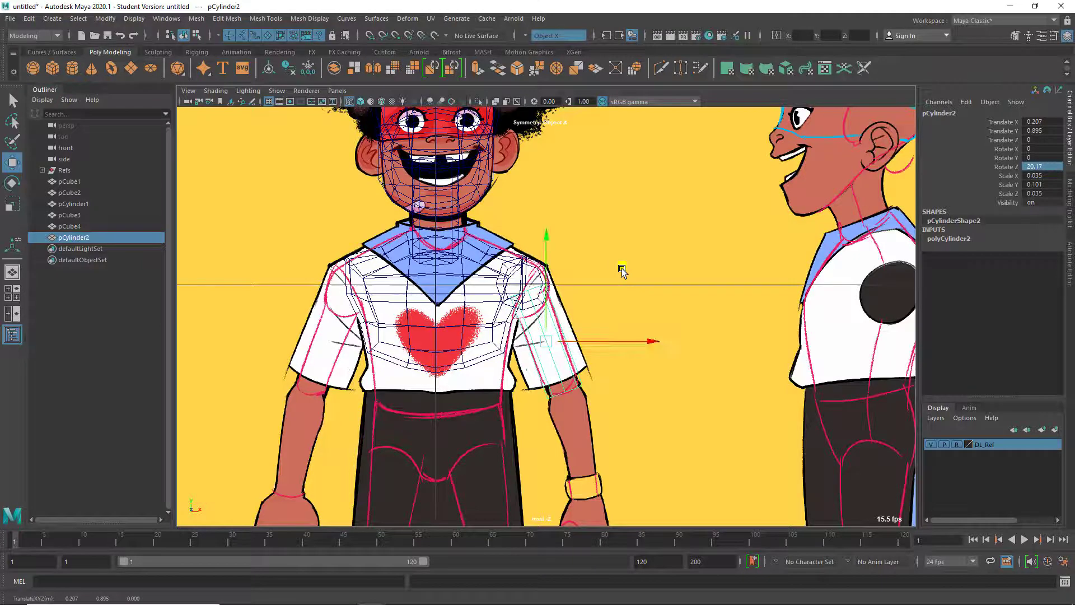
- Try posing the upper-arm cylinder at 90 degrees in Z at about 0.276 in X and 1 in Y, and undo it
{"action": "double_click", "coordinate": [1047, 167]}
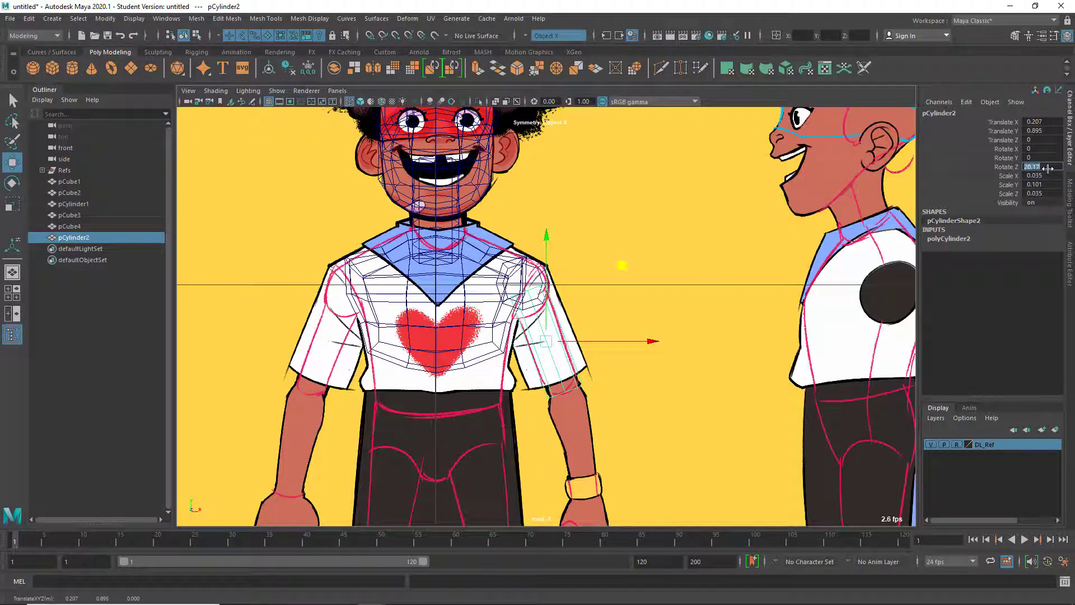
{"action": "type", "text": "45"}
{"action": "key", "text": "Return"}
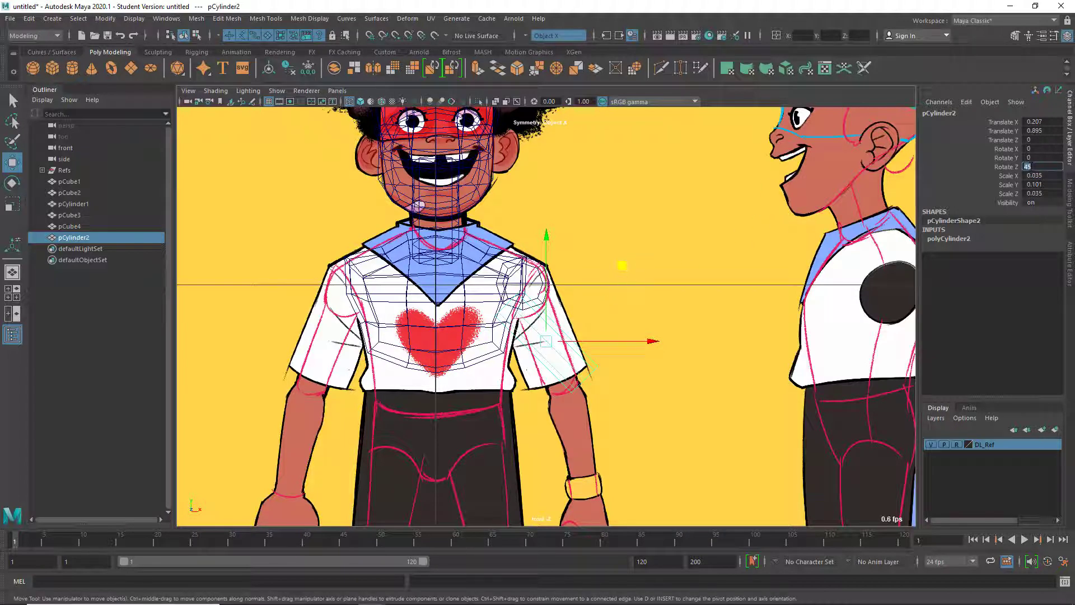
{"action": "key", "text": "Return"}
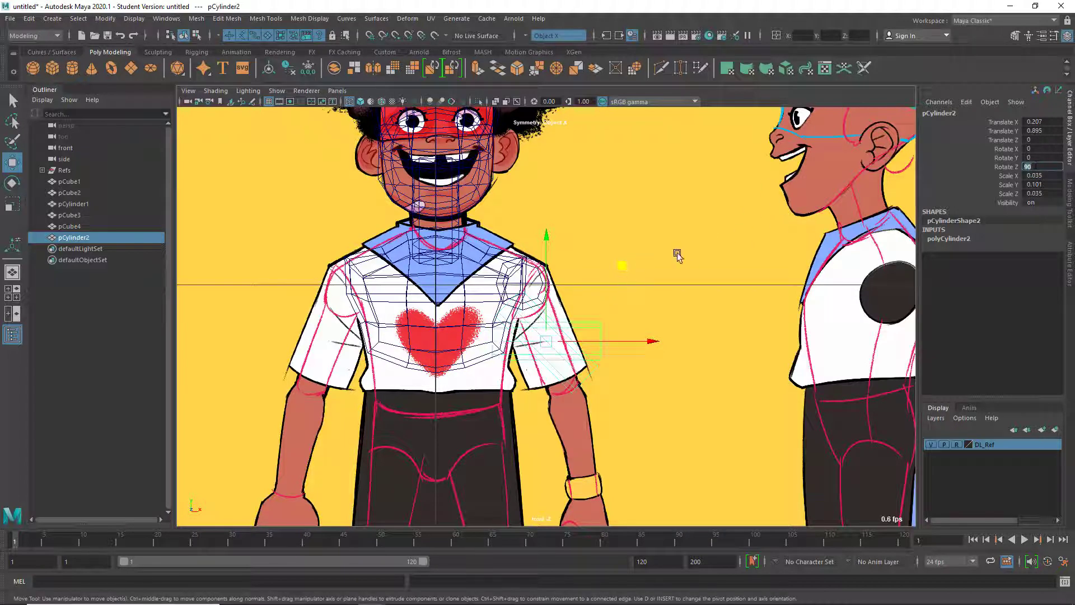
{"action": "middle_click_drag", "start_coordinate": [626, 269], "coordinate": [666, 213]}
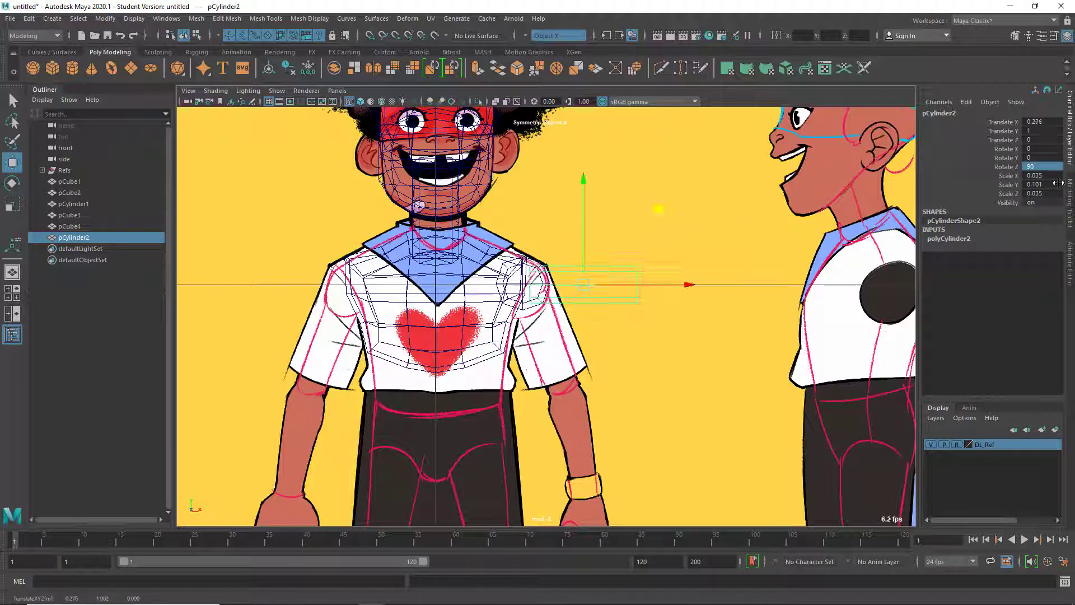
{"action": "key", "text": "ctrl+z"}
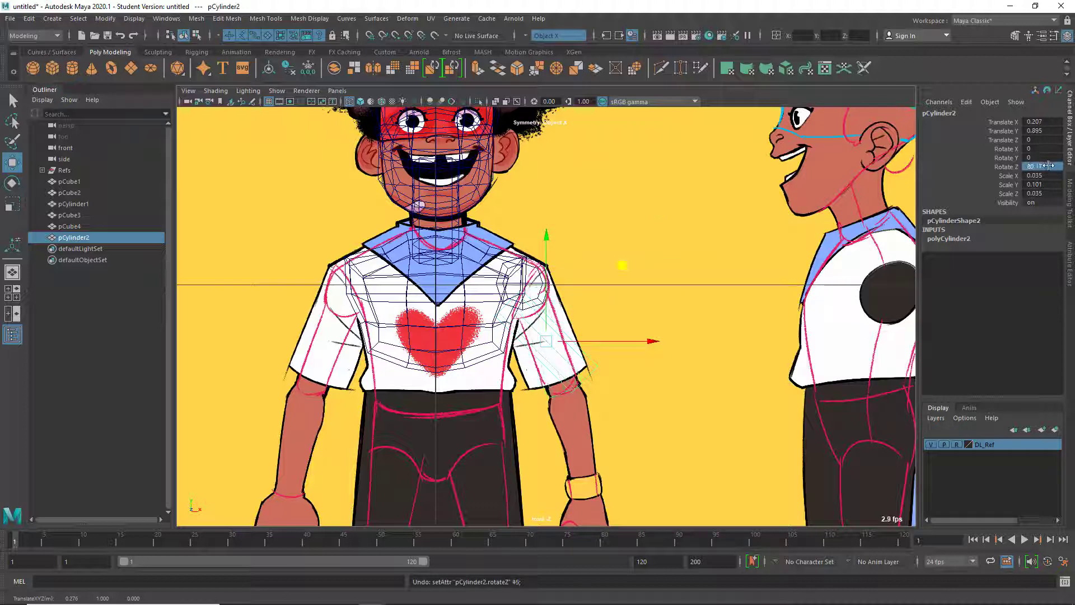
- Set the upper-arm cylinder's Z rotation to 45 and move it to about 0.249 in X and 0.931 in Y
{"action": "double_click", "coordinate": [1050, 166]}
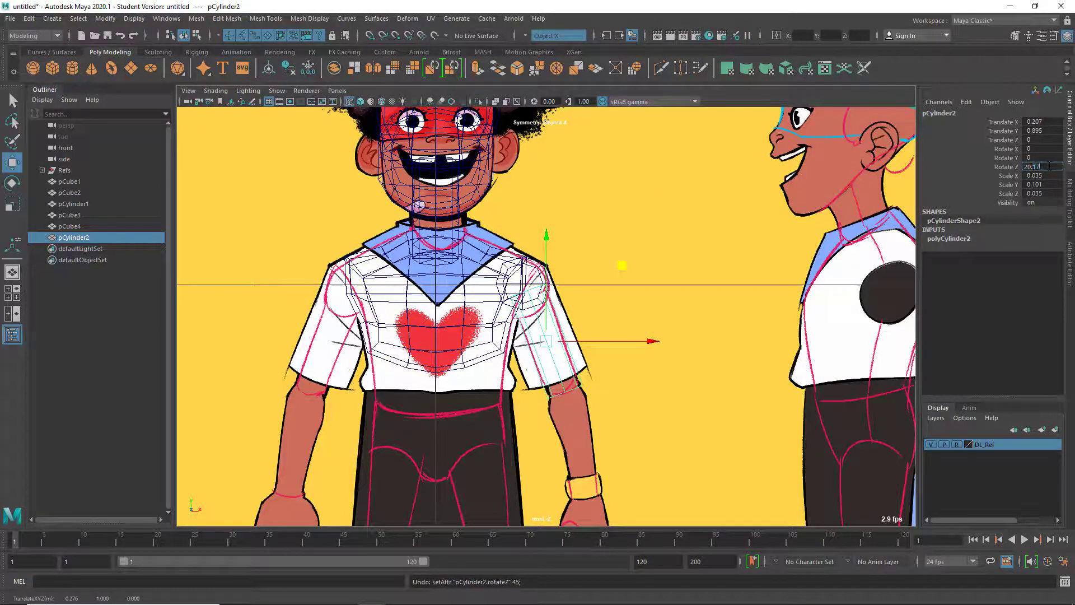
{"action": "left_click_drag", "start_coordinate": [1050, 167], "coordinate": [1016, 160]}
{"action": "type", "text": "45"}
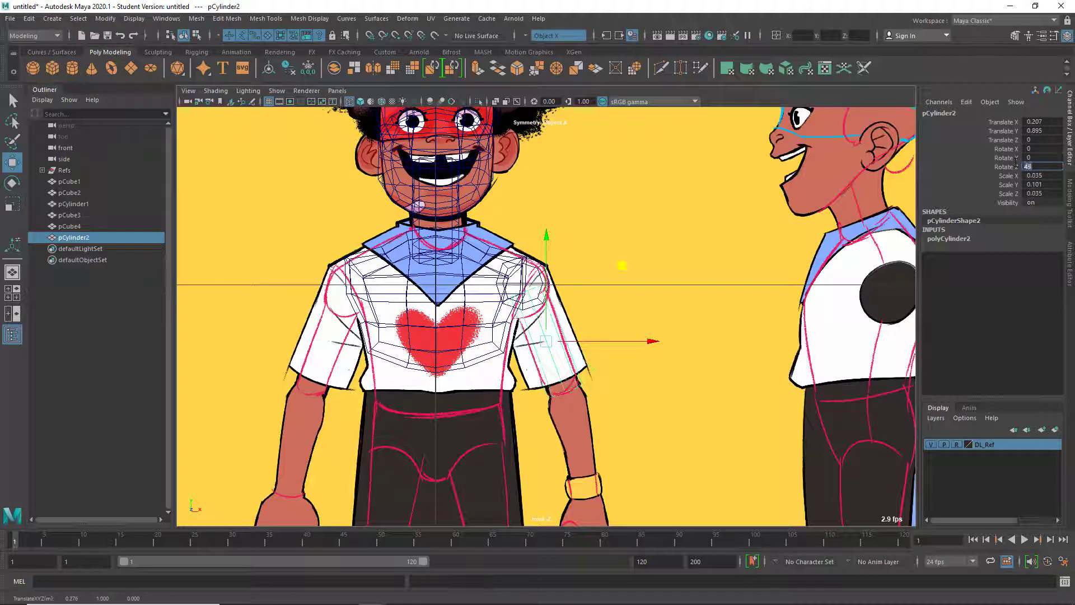
{"action": "key", "text": "Return"}
{"action": "mouse_move", "coordinate": [634, 258]}
{"action": "middle_mouse_down"}
{"action": "mouse_move", "coordinate": [653, 247]}
{"action": "mouse_move", "coordinate": [644, 242]}
{"action": "middle_mouse_up"}
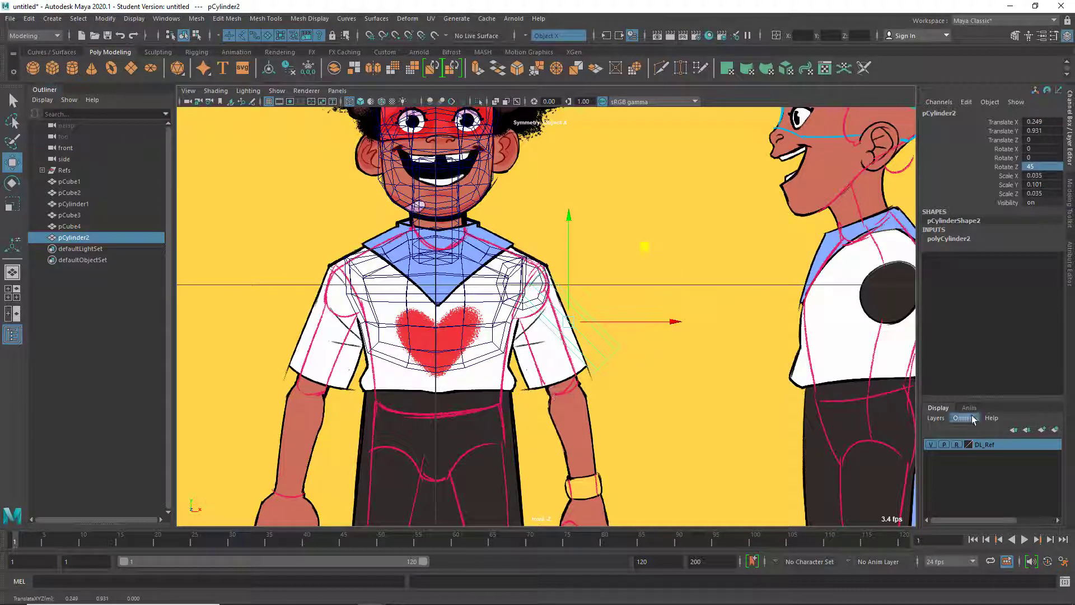
- Hide the DL_Ref layer and move the upper-arm cylinder back to about -0.044 in Z in the perspective view
{"action": "left_click", "coordinate": [930, 444]}
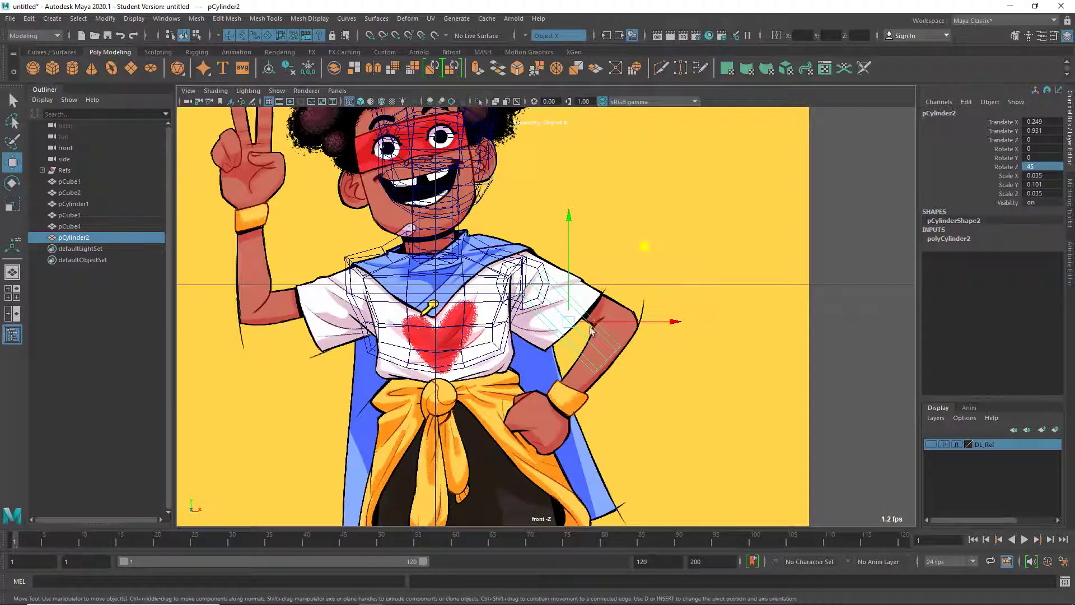
{"action": "key", "text": "space"}
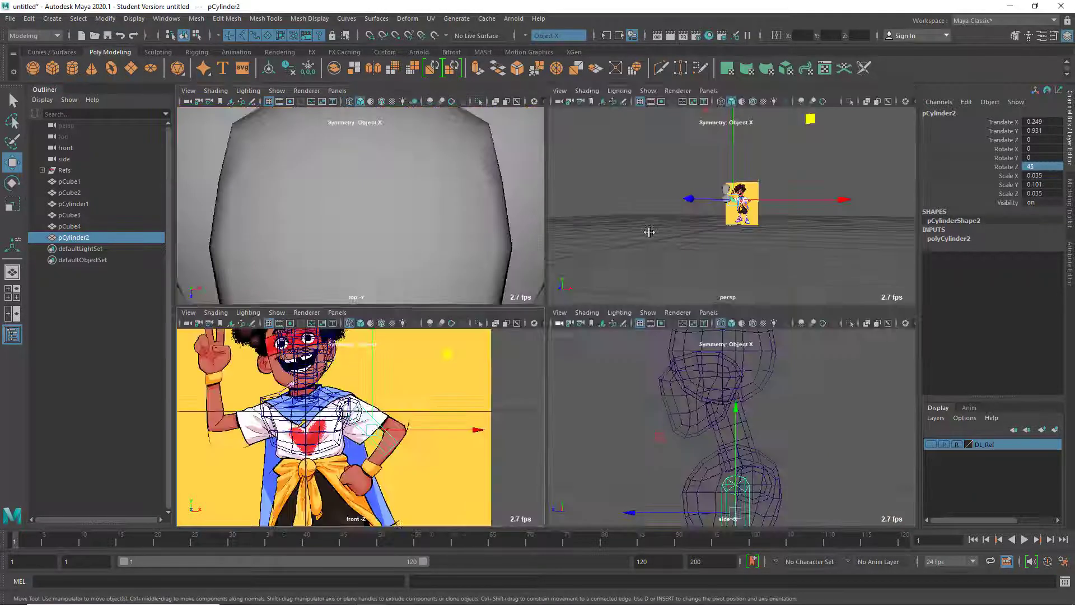
{"action": "key", "text": "space"}
{"action": "left_click_drag", "start_coordinate": [482, 350], "coordinate": [521, 369], "text": "alt"}
{"action": "right_click_drag", "start_coordinate": [521, 369], "coordinate": [622, 448], "text": "alt"}
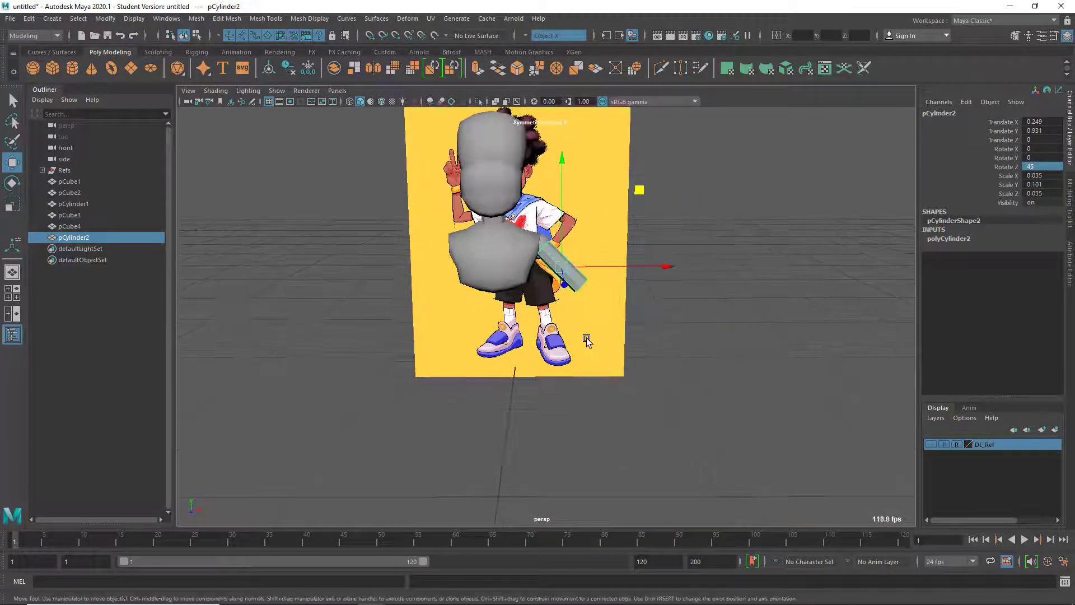
{"action": "right_click_drag", "start_coordinate": [586, 341], "coordinate": [598, 384], "text": "alt"}
{"action": "left_click_drag", "start_coordinate": [597, 384], "coordinate": [483, 366], "text": "alt"}
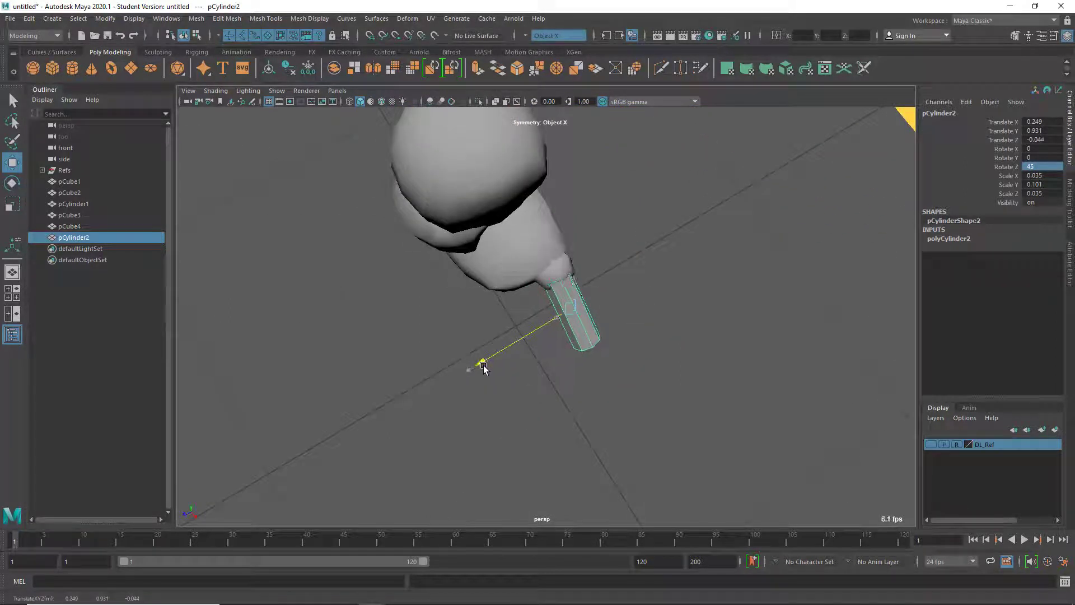
- Adjust the upper-arm cylinder's depth to about -0.045 in Z, checking it against the shoulder mesh, and leave only the cylinder selected
{"action": "left_click_drag", "start_coordinate": [506, 406], "coordinate": [362, 367], "text": "alt"}
{"action": "right_click_drag", "start_coordinate": [363, 367], "coordinate": [511, 344], "text": "alt"}
{"action": "left_click_drag", "start_coordinate": [511, 344], "coordinate": [559, 342], "text": "alt"}
{"action": "mouse_move", "coordinate": [529, 302]}
{"action": "left_mouse_down", "text": "alt"}
{"action": "mouse_move", "coordinate": [559, 329]}
{"action": "mouse_move", "coordinate": [545, 216]}
{"action": "mouse_move", "coordinate": [514, 314]}
{"action": "left_mouse_up", "text": "alt"}
{"action": "left_click", "coordinate": [539, 299]}
{"action": "left_click", "coordinate": [496, 371], "text": "shift"}
{"action": "left_click_drag", "start_coordinate": [496, 371], "coordinate": [390, 382], "text": "alt"}
{"action": "left_click", "coordinate": [449, 410]}
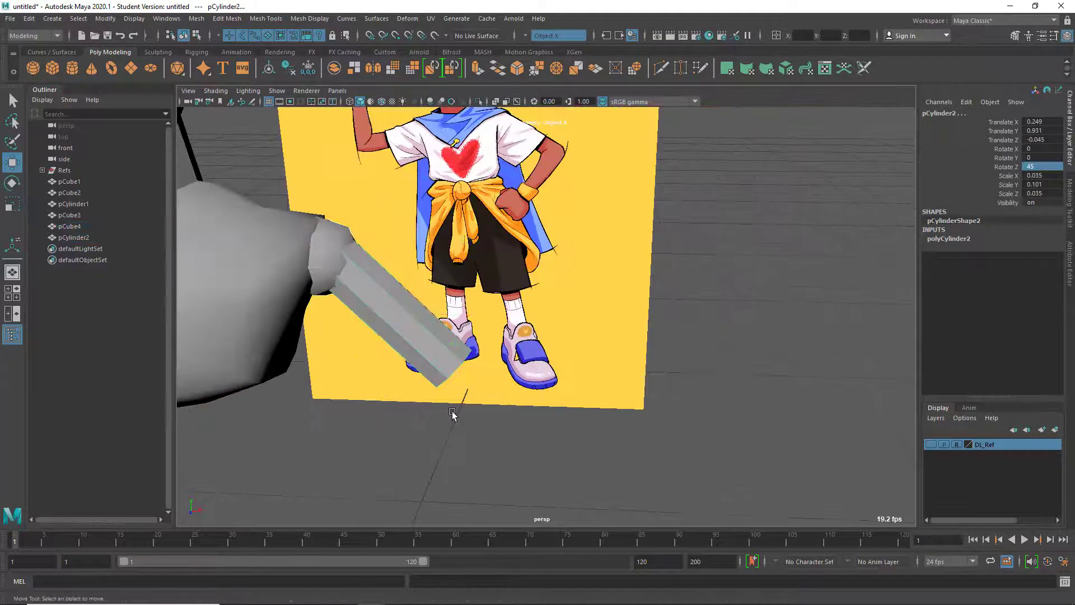
{"action": "left_click_drag", "start_coordinate": [451, 413], "coordinate": [454, 375], "text": "alt"}
{"action": "left_click", "coordinate": [454, 375]}
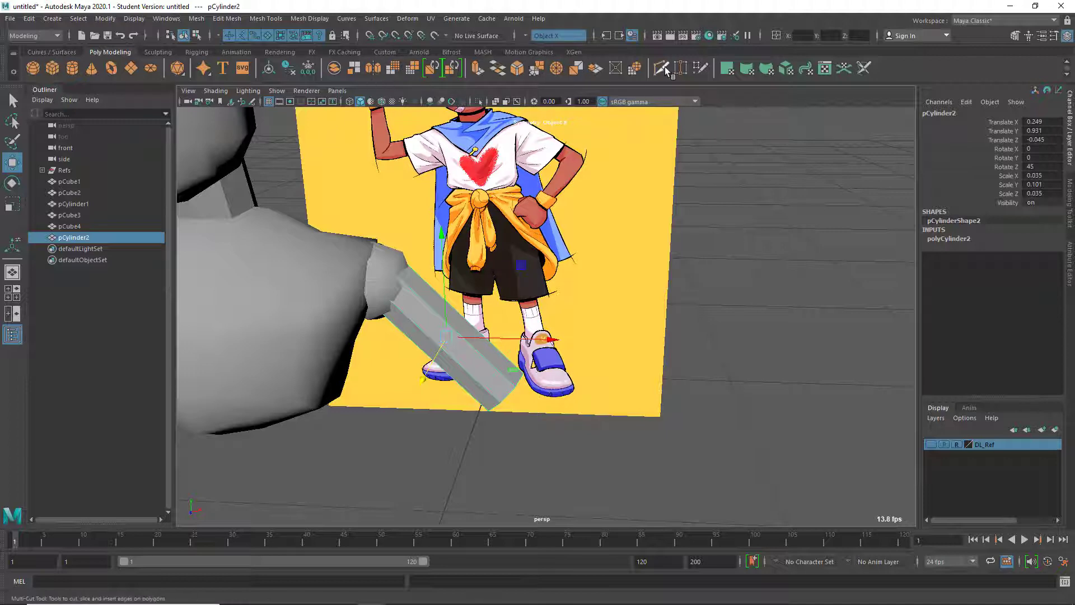
- Cut four evenly spaced edge loops around the upper-arm cylinder with the Multi-Cut tool and return to object mode
{"action": "key", "text": "ctrl+shift+x"}
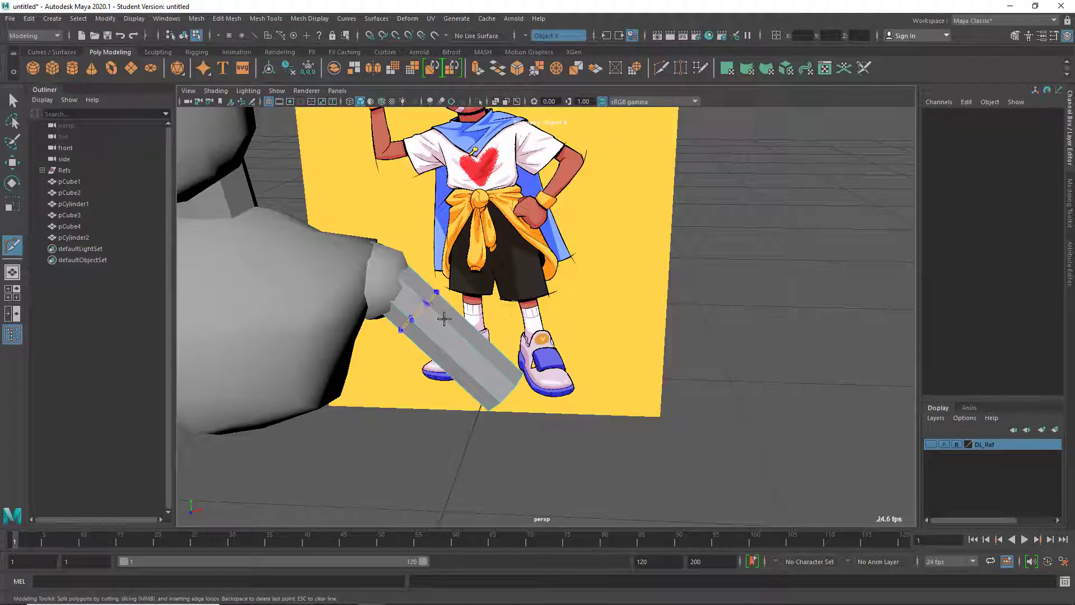
{"action": "left_click", "coordinate": [444, 319], "text": "ctrl"}
{"action": "left_click_drag", "start_coordinate": [654, 393], "coordinate": [442, 313], "text": "alt"}
{"action": "key", "text": "w"}
{"action": "right_click_drag", "start_coordinate": [429, 285], "coordinate": [482, 271]}
{"action": "left_click_drag", "start_coordinate": [439, 364], "coordinate": [564, 413], "text": "alt"}
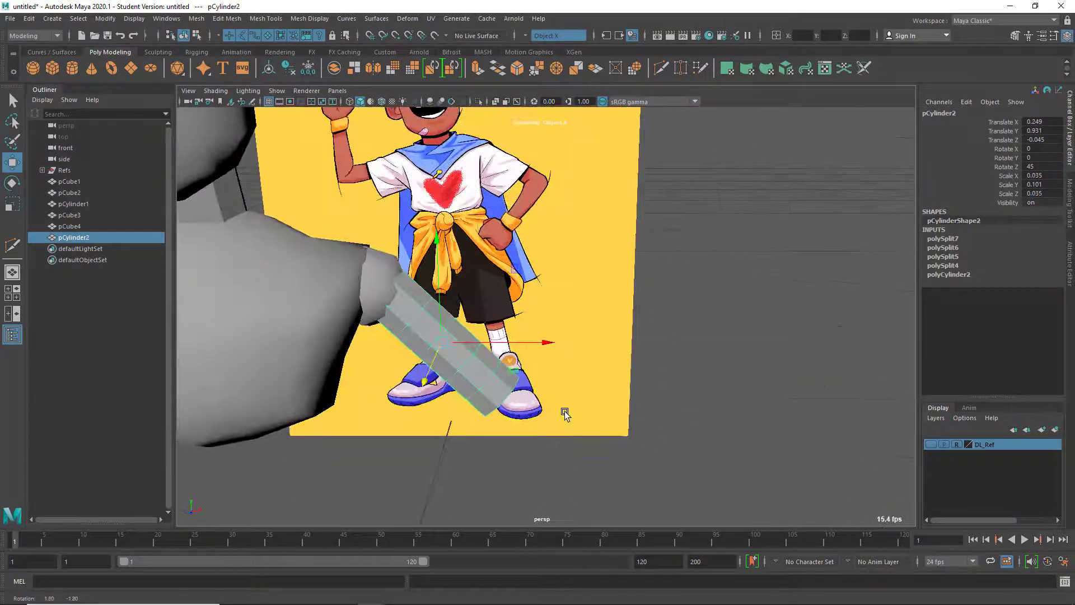
- Duplicate the upper-arm cylinder for the forearm and move the copy to about 0.383 in X and 0.776 in Y in the front view
{"action": "key", "text": "space"}
{"action": "key", "text": "space"}
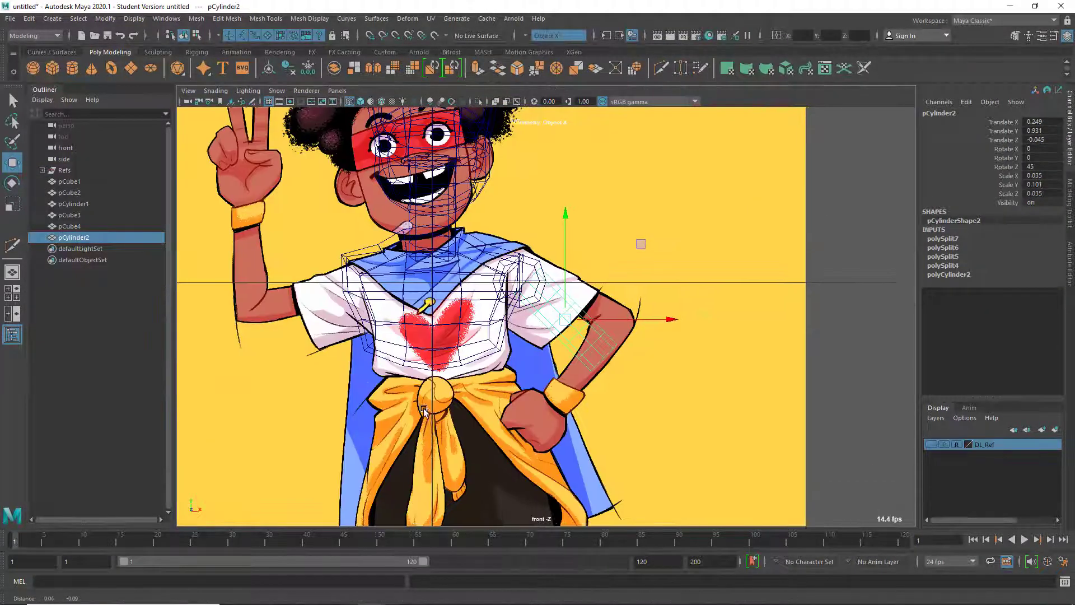
{"action": "scroll", "coordinate": [403, 384], "scroll_direction": "up", "scroll_amount": 3}
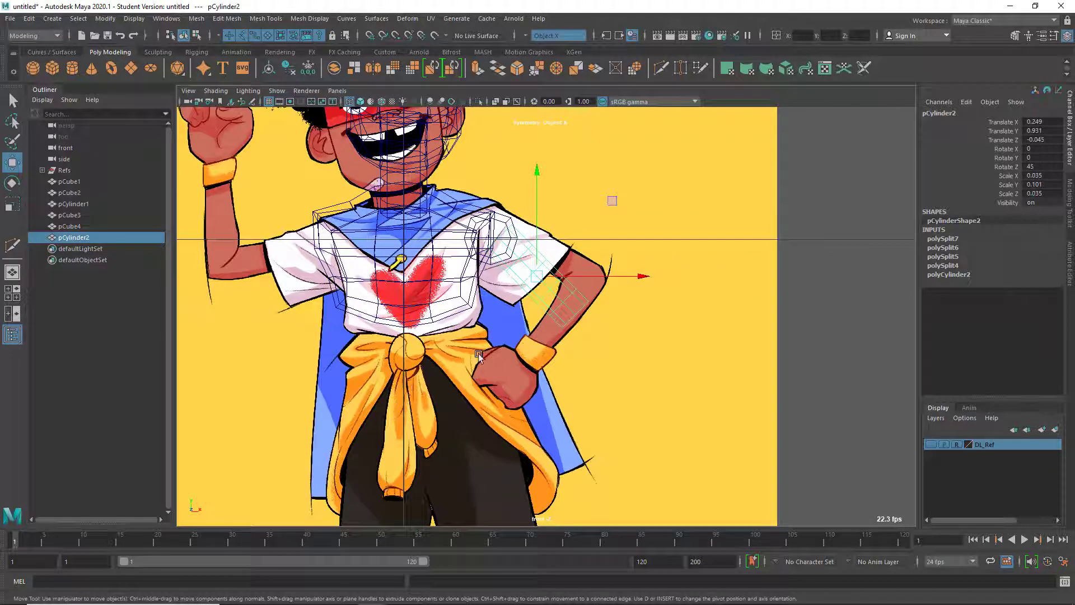
{"action": "key", "text": "ctrl+d"}
{"action": "middle_click_drag", "start_coordinate": [625, 211], "coordinate": [664, 241]}
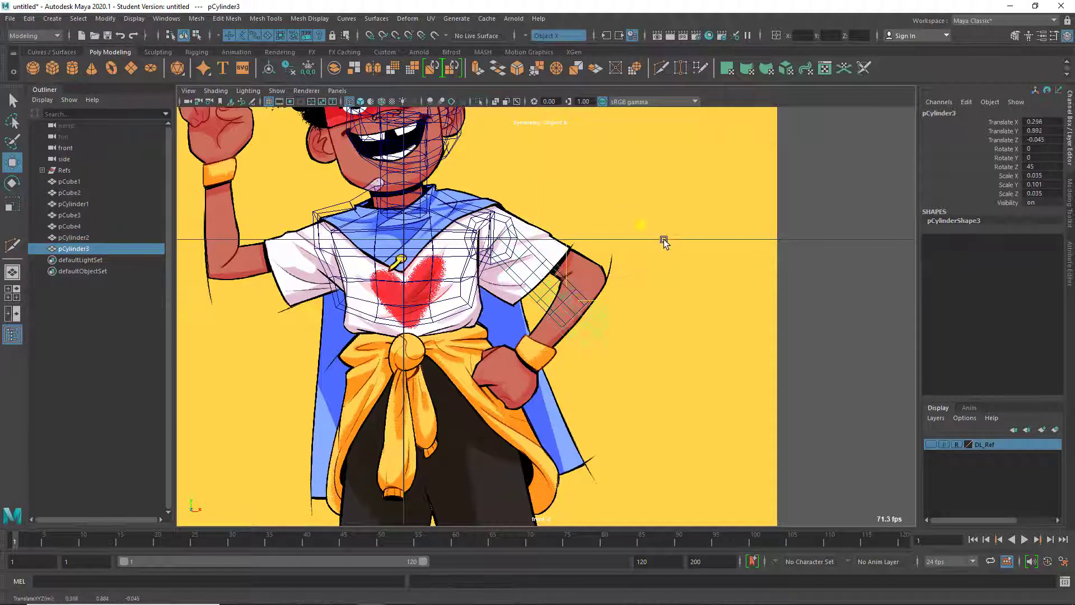
- Try rotating the forearm cylinder to about -42 and -36 in Z over the drawing's bent forearm, and undo it
{"action": "key", "text": "e"}
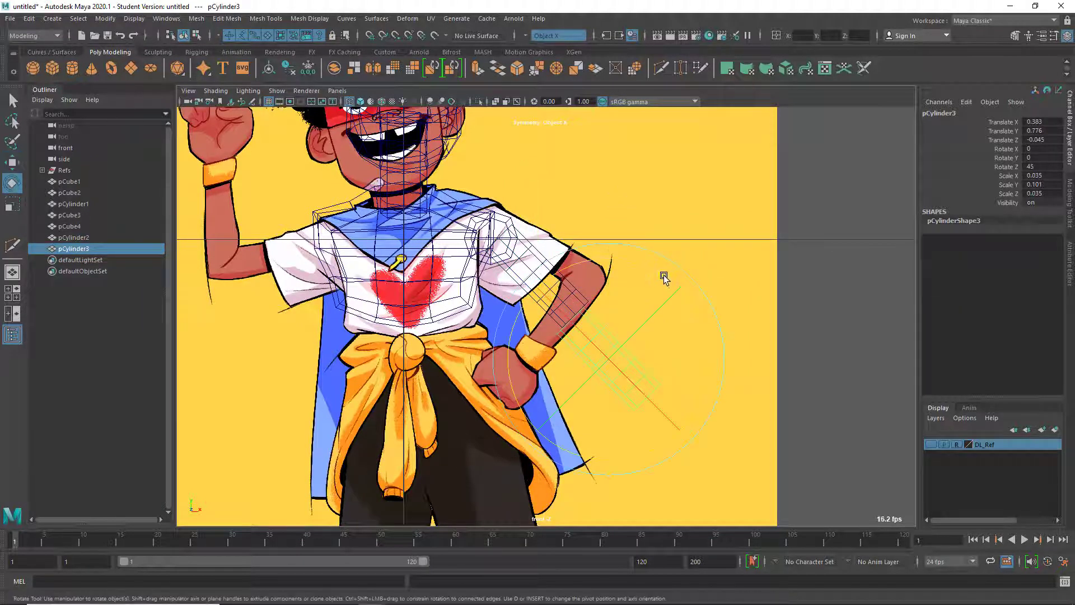
{"action": "left_click_drag", "start_coordinate": [664, 277], "coordinate": [696, 412]}
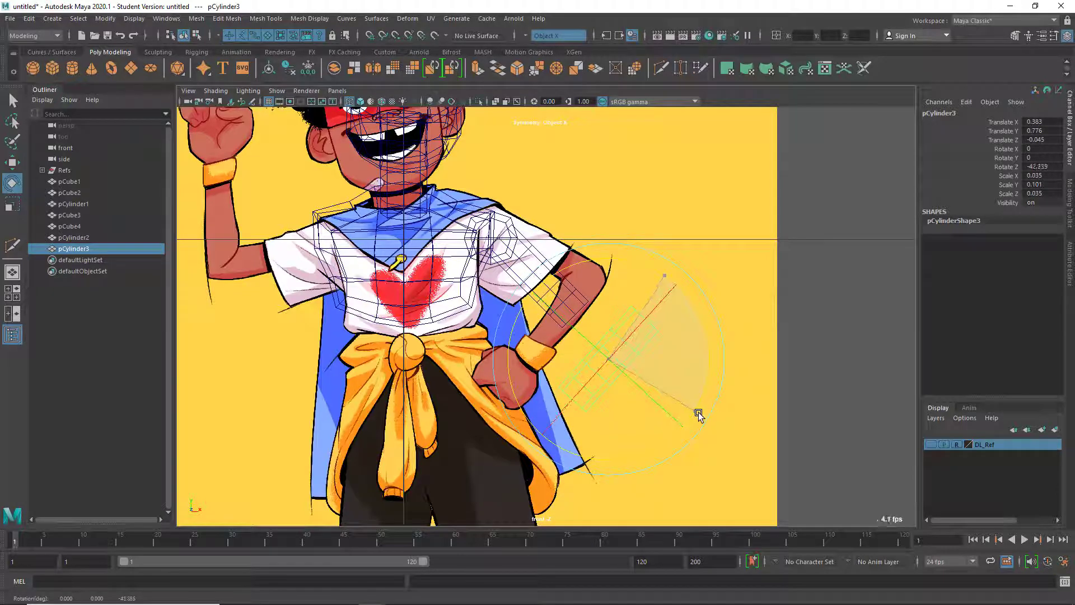
{"action": "key", "text": "w"}
{"action": "left_click_drag", "start_coordinate": [612, 359], "coordinate": [570, 319]}
{"action": "key", "text": "e"}
{"action": "key", "text": "w"}
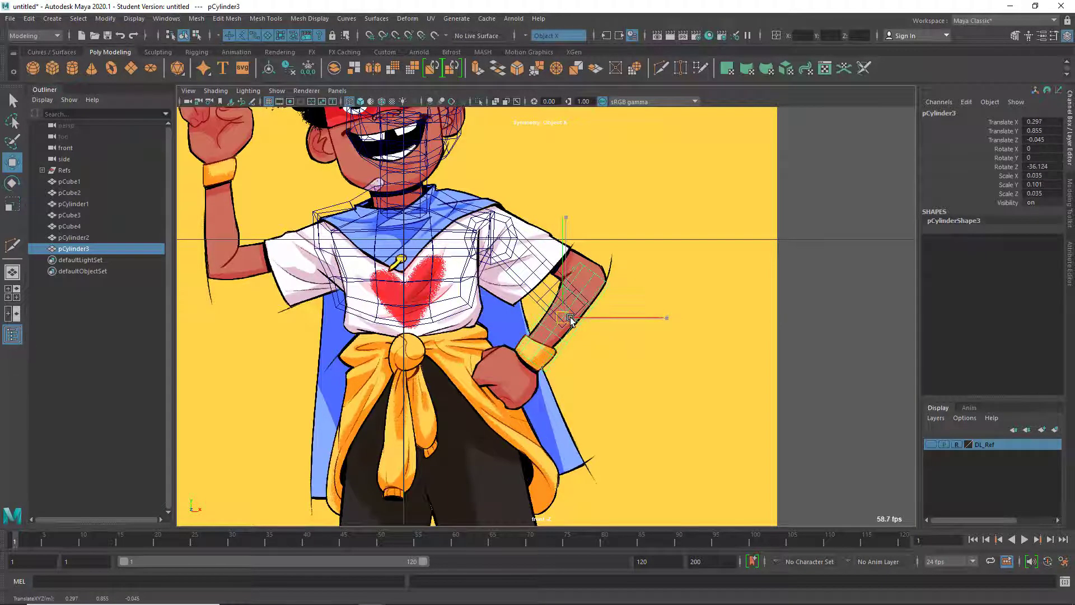
{"action": "key", "text": "ctrl+z"}
{"action": "key", "text": "ctrl+z"}
{"action": "key", "text": "ctrl+z"}
{"action": "key", "text": "ctrl+z"}
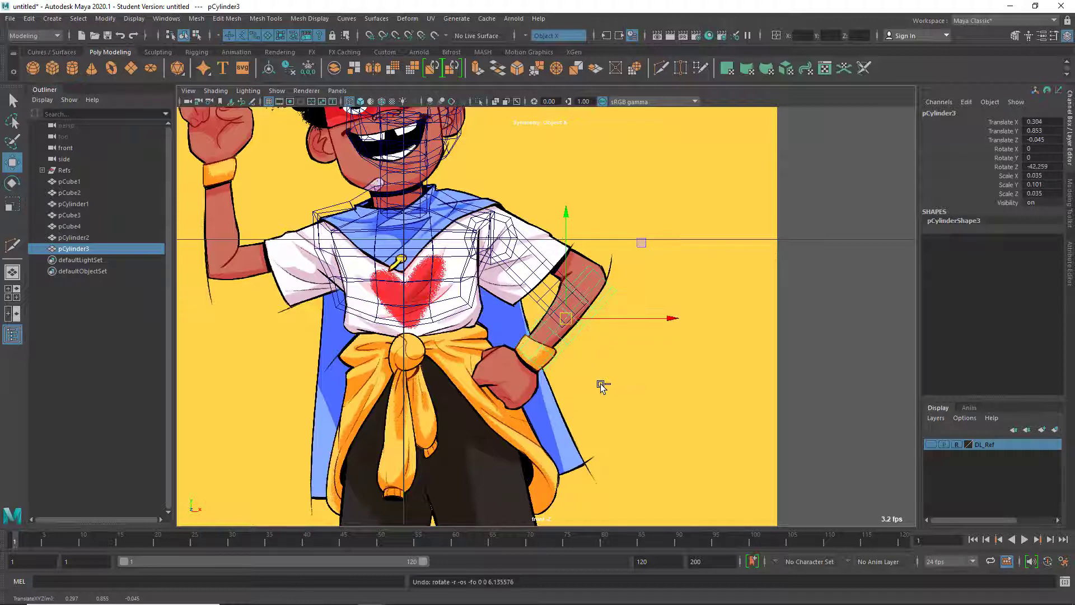
- Show the DL_Ref layer and line the forearm cylinder up with the upper arm's end, at about 0.393 in X and 0.788 in Y
{"action": "left_click_drag", "start_coordinate": [609, 367], "coordinate": [614, 360]}
{"action": "key", "text": "space"}
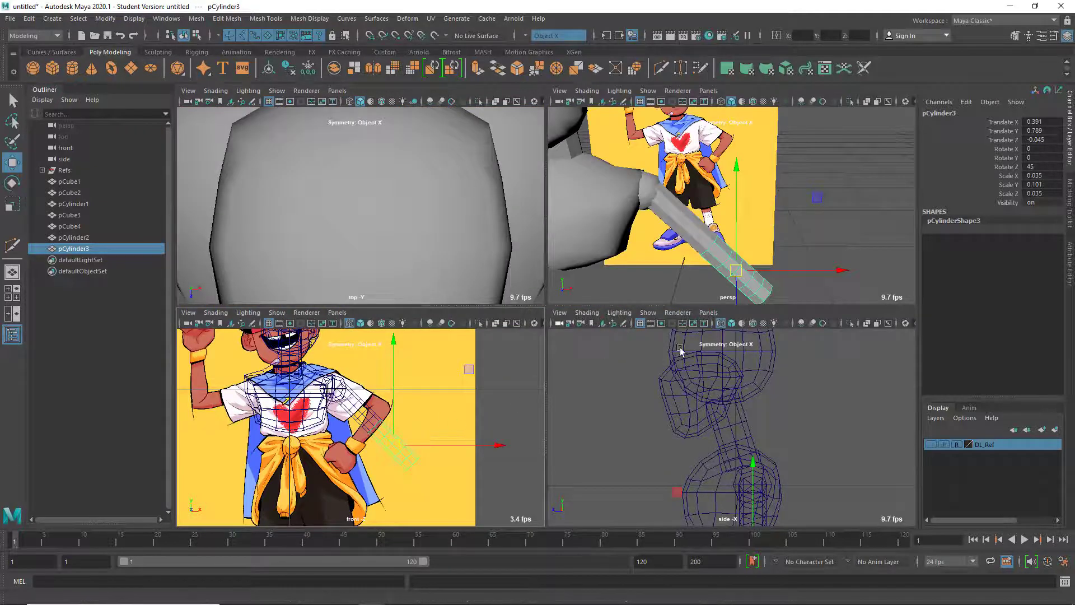
{"action": "key", "text": "space"}
{"action": "left_click", "coordinate": [927, 445]}
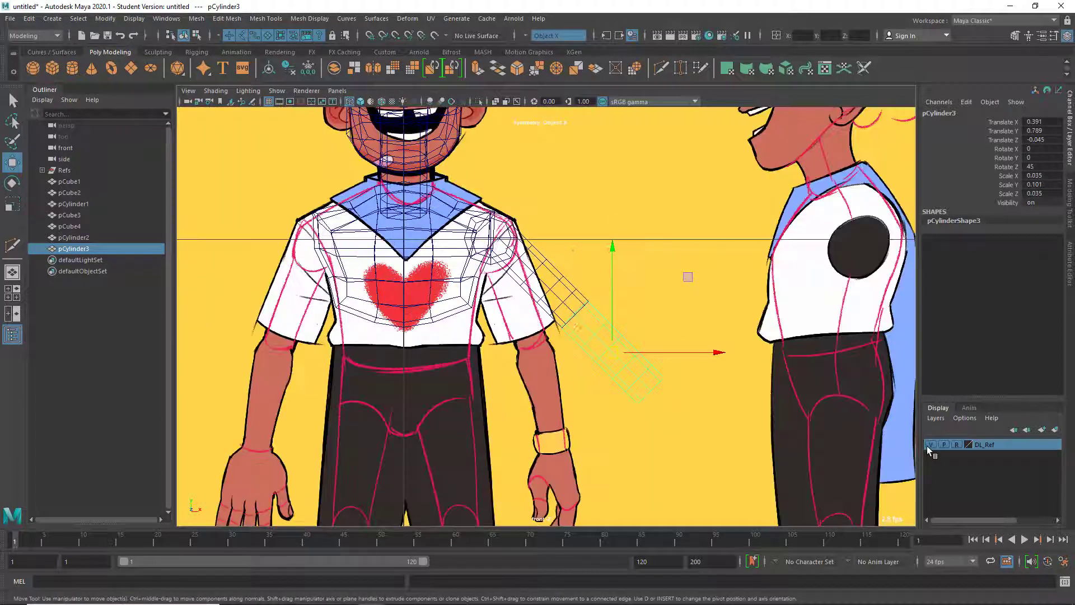
{"action": "middle_click_drag", "start_coordinate": [688, 279], "coordinate": [683, 302]}
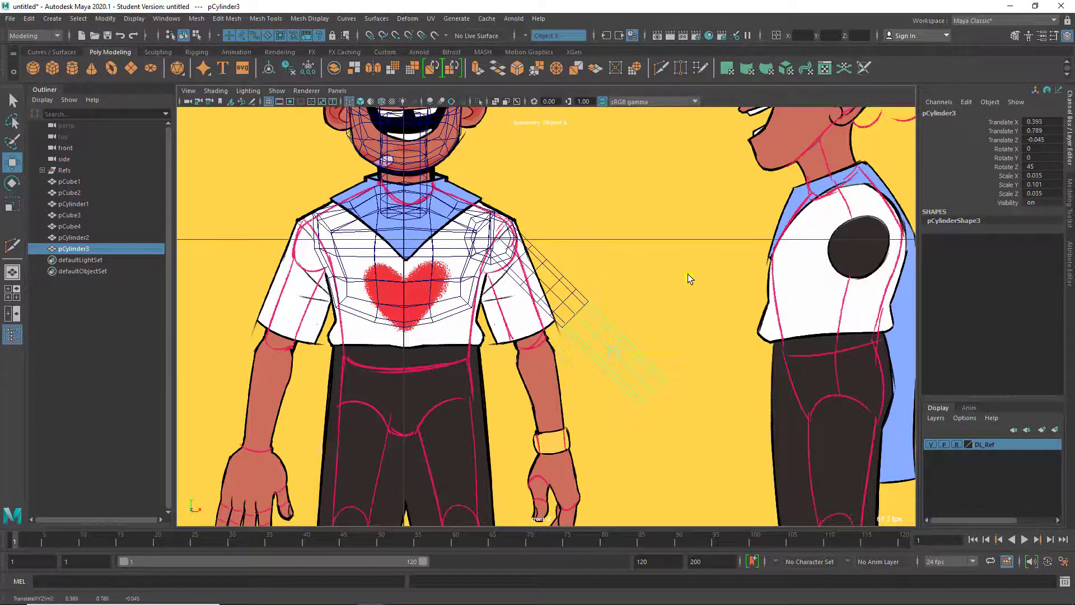
{"action": "left_click_drag", "start_coordinate": [690, 277], "coordinate": [687, 274]}
- Check the forearm's alignment from above, and rotate the forearm cylinder to about -4.154 in X in the side view
{"action": "key", "text": "space"}
{"action": "key", "text": "space"}
{"action": "left_click_drag", "start_coordinate": [721, 214], "coordinate": [559, 365], "text": "alt"}
{"action": "key", "text": "space"}
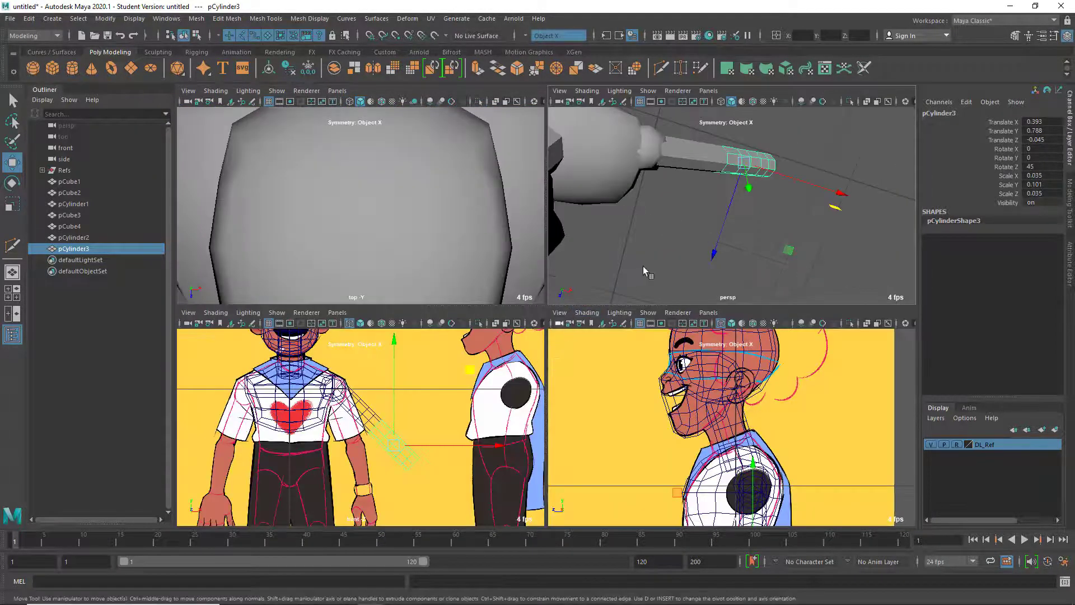
{"action": "key", "text": "space"}
{"action": "left_click_drag", "start_coordinate": [514, 320], "coordinate": [476, 308], "text": "alt"}
{"action": "key", "text": "space"}
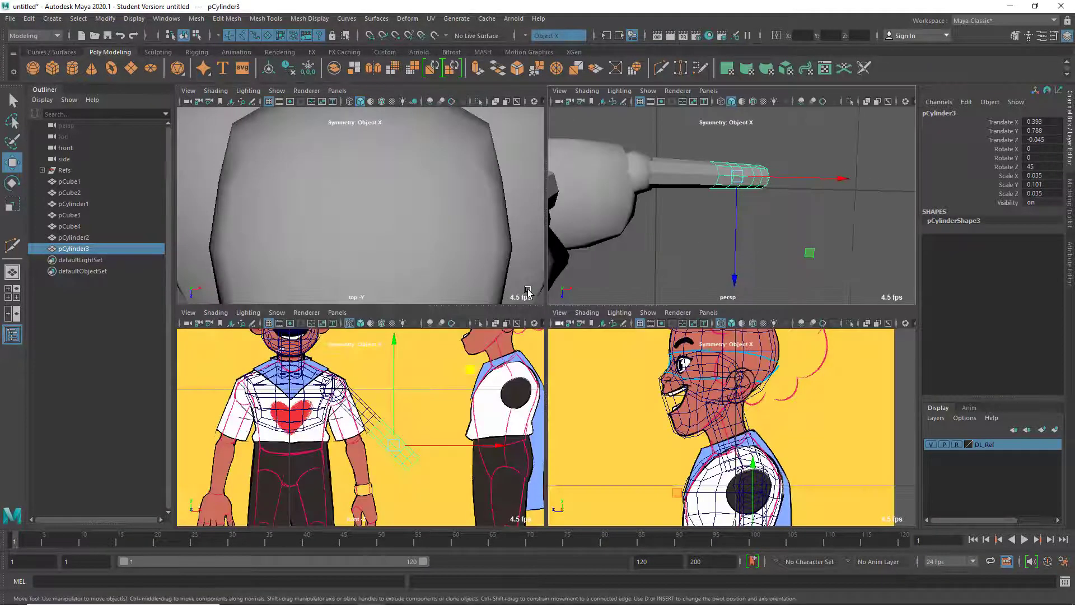
{"action": "key", "text": "space"}
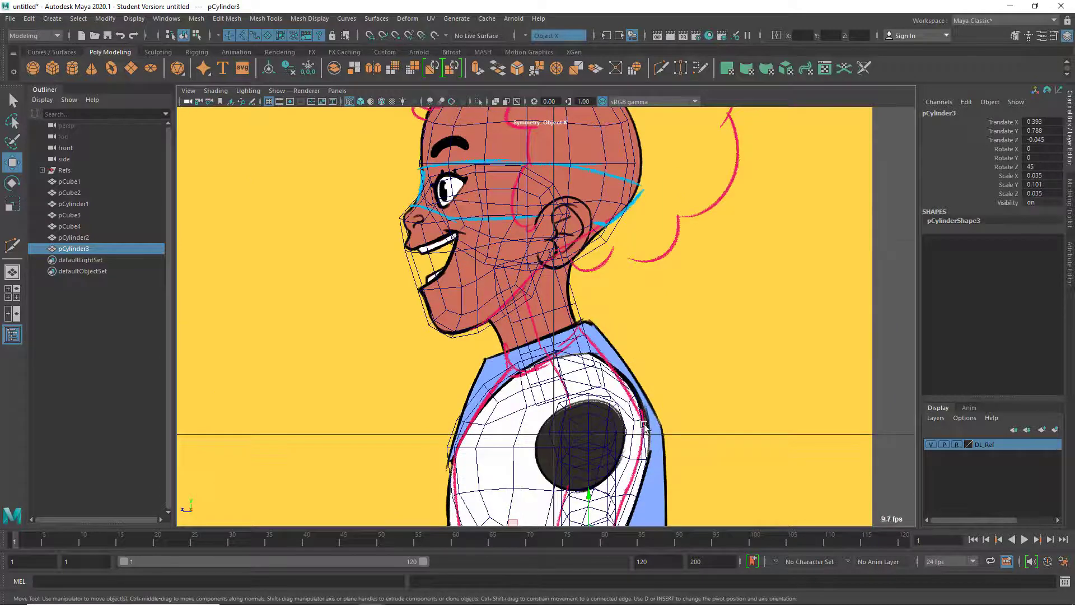
{"action": "middle_click_drag", "start_coordinate": [644, 425], "coordinate": [582, 378], "text": "alt"}
{"action": "key", "text": "e"}
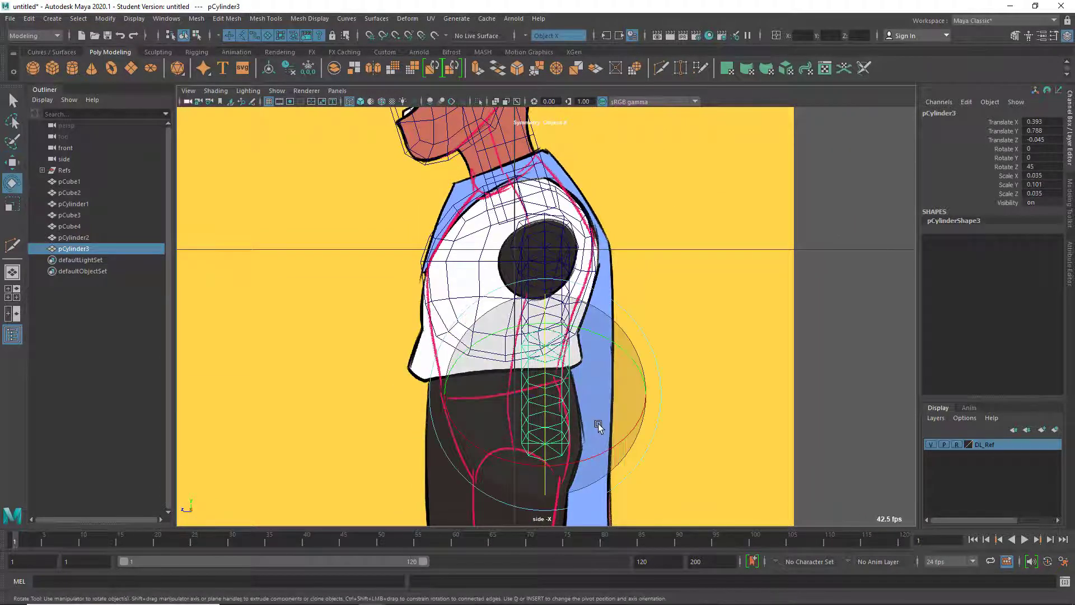
{"action": "left_click_drag", "start_coordinate": [628, 437], "coordinate": [626, 438]}
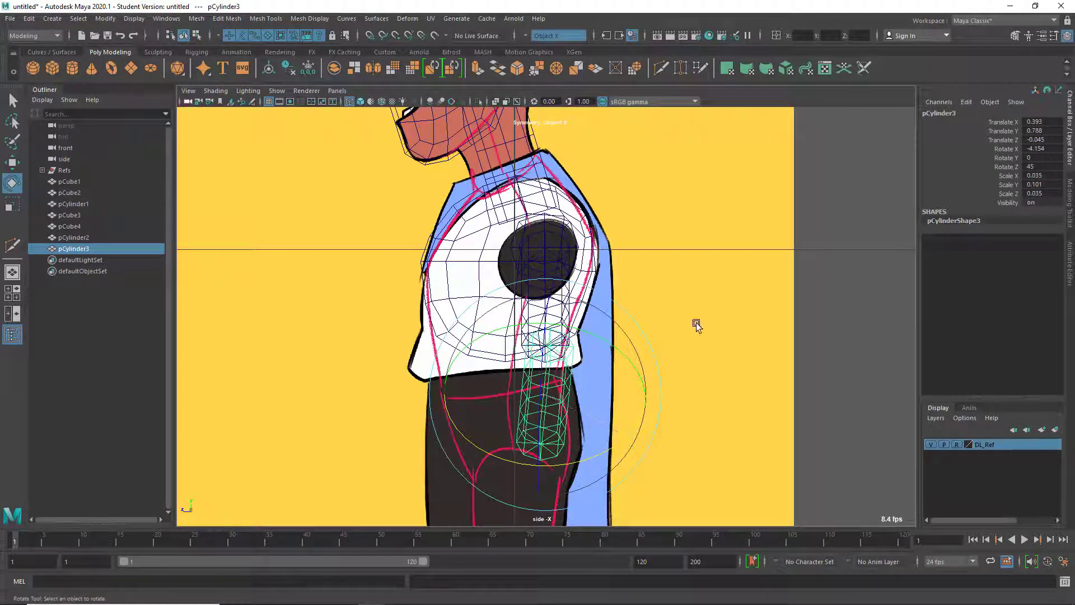
- Rotate the upper-arm cylinder to about 5.094 in X and shift both arm cylinders back, placing the forearm at about -0.052 in Z
{"action": "left_click", "coordinate": [562, 341]}
{"action": "mouse_move", "coordinate": [597, 355]}
{"action": "left_mouse_down"}
{"action": "mouse_move", "coordinate": [607, 355]}
{"action": "mouse_move", "coordinate": [584, 340]}
{"action": "left_mouse_up"}
{"action": "key", "text": "w"}
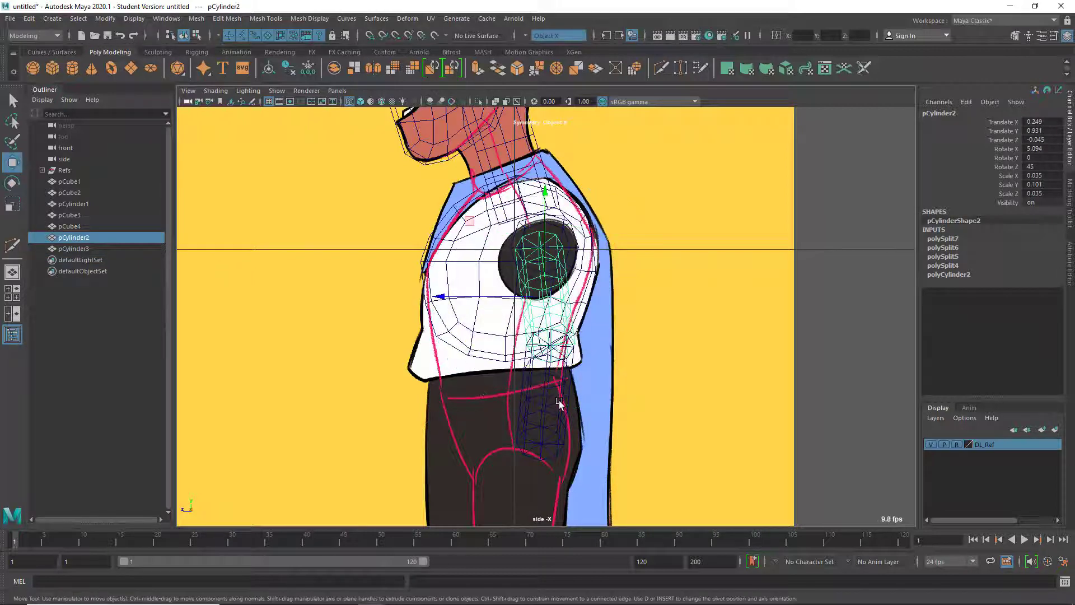
{"action": "left_click", "coordinate": [561, 404], "text": "shift"}
{"action": "left_click_drag", "start_coordinate": [466, 397], "coordinate": [468, 396]}
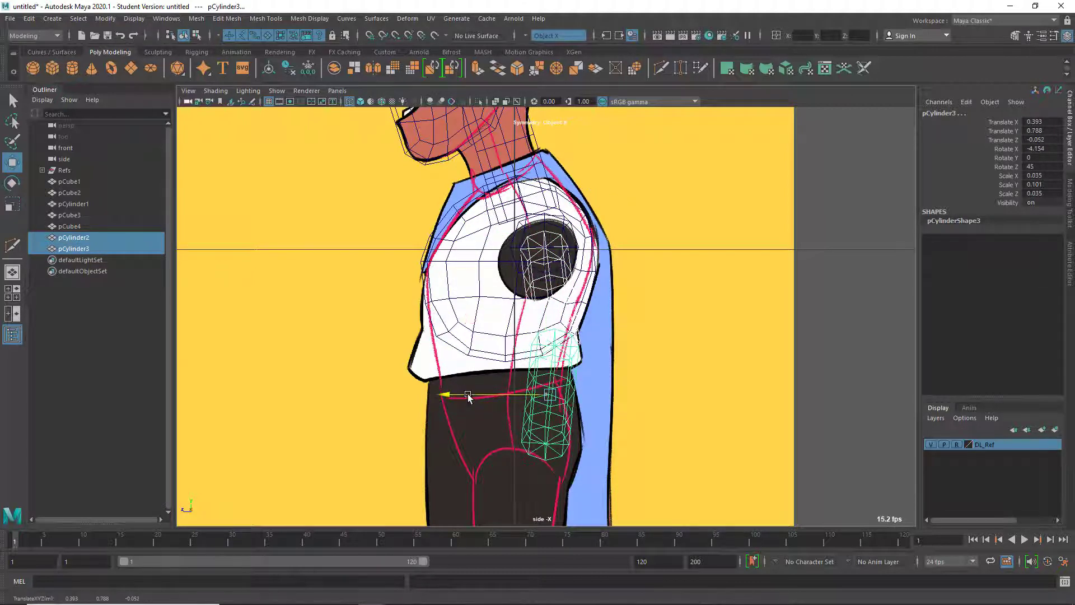
- Move the forearm cylinder to about -0.054 in Z so its upper end meets the upper arm in the perspective view
{"action": "left_click_drag", "start_coordinate": [692, 247], "coordinate": [720, 260], "text": "alt"}
{"action": "left_click", "coordinate": [719, 308]}
{"action": "left_click_drag", "start_coordinate": [650, 341], "coordinate": [492, 372], "text": "alt"}
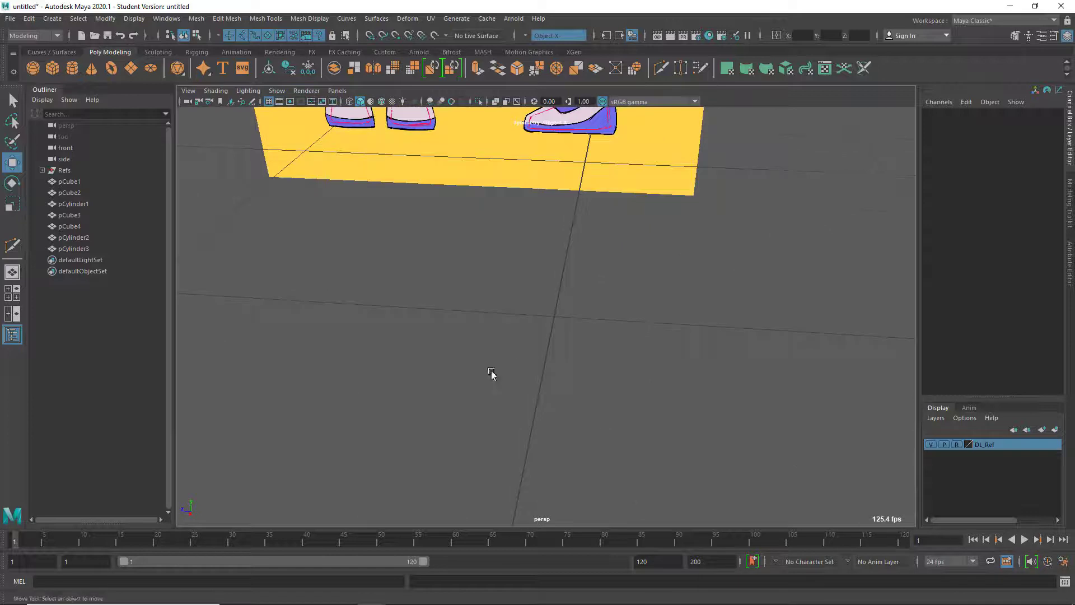
{"action": "right_click_drag", "start_coordinate": [492, 372], "coordinate": [452, 318], "text": "alt"}
{"action": "left_click_drag", "start_coordinate": [452, 318], "coordinate": [448, 360], "text": "alt"}
{"action": "left_click", "coordinate": [449, 360]}
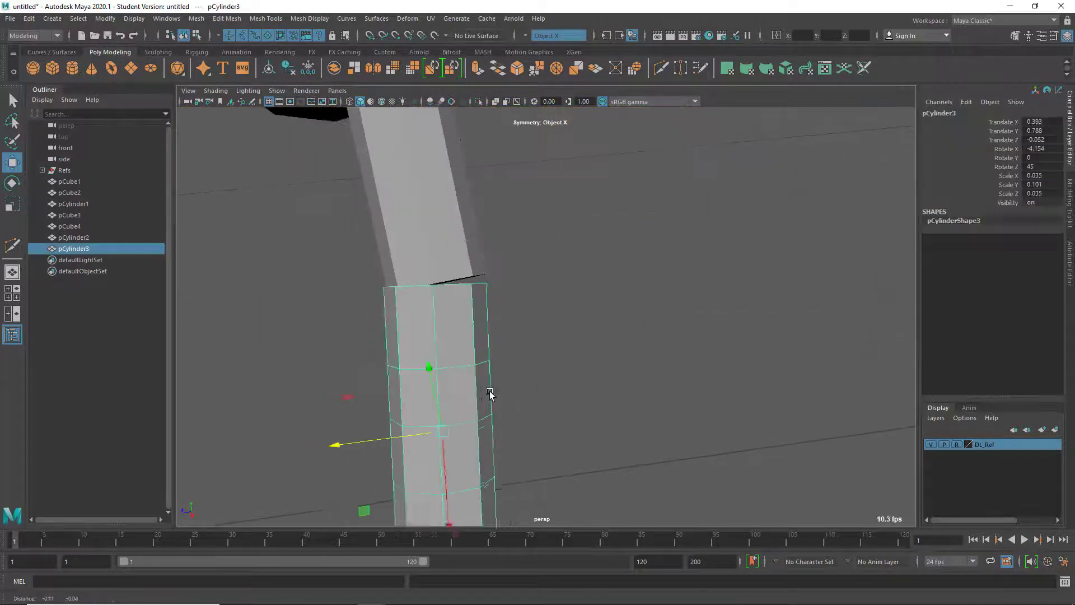
{"action": "mouse_move", "coordinate": [486, 391]}
{"action": "left_mouse_down", "text": "alt"}
{"action": "mouse_move", "coordinate": [452, 397]}
{"action": "mouse_move", "coordinate": [477, 389]}
{"action": "left_mouse_up", "text": "alt"}
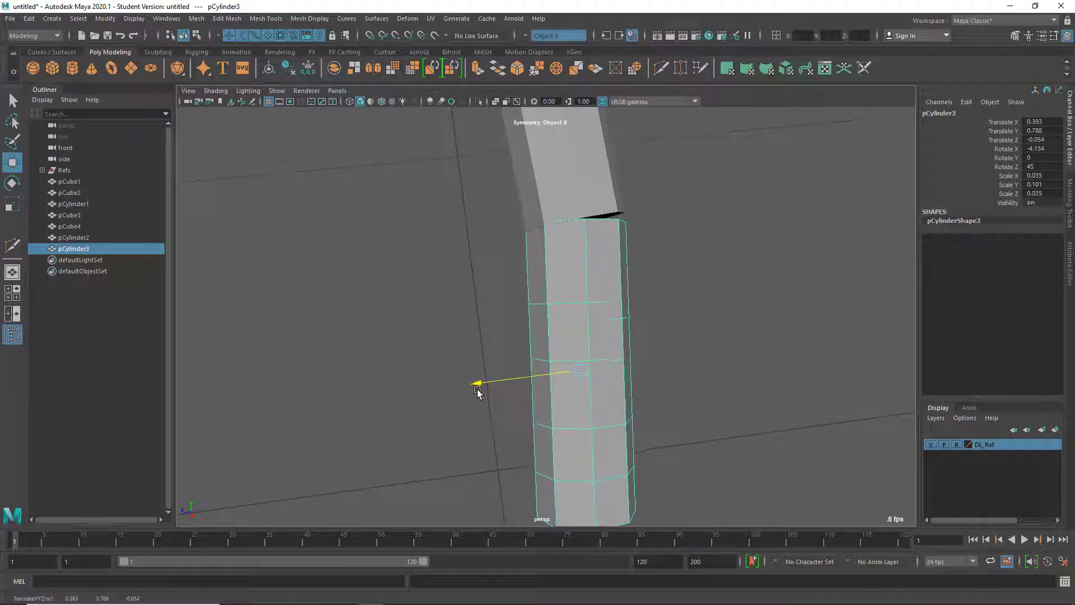
- Duplicate the shoulder mesh for the elbow and move the copy to about 0.323 in X and 0.864 in Y in the front view
{"action": "scroll", "coordinate": [477, 391], "scroll_direction": "down", "scroll_amount": 5}
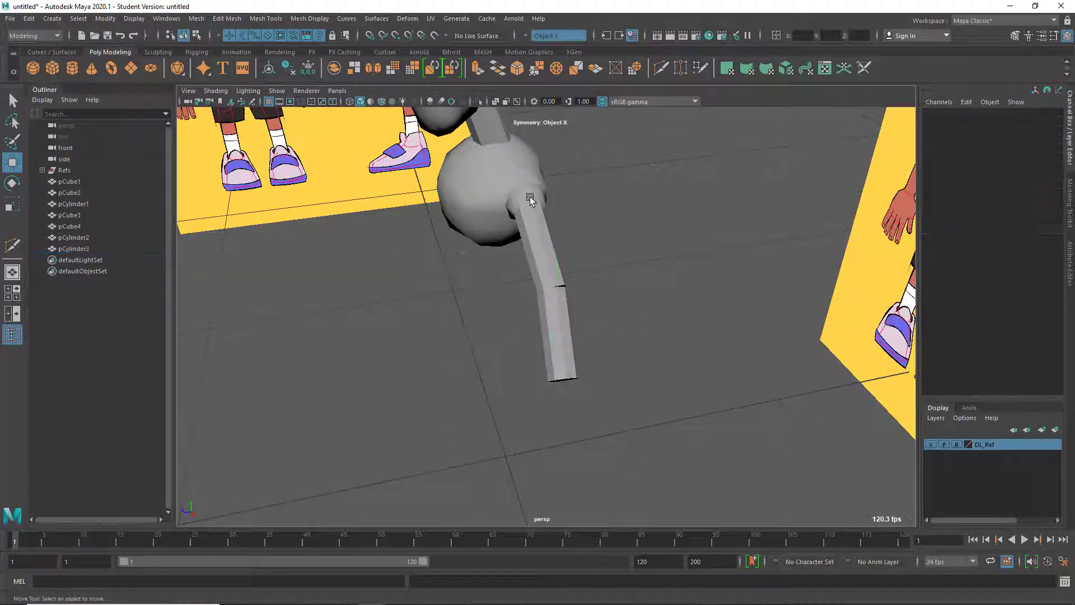
{"action": "left_click", "coordinate": [560, 246]}
{"action": "key", "text": "ctrl+d"}
{"action": "left_click_drag", "start_coordinate": [560, 245], "coordinate": [591, 259], "text": "alt"}
{"action": "key", "text": "space"}
{"action": "key", "text": "space"}
{"action": "scroll", "coordinate": [504, 278], "scroll_direction": "up", "scroll_amount": 1}
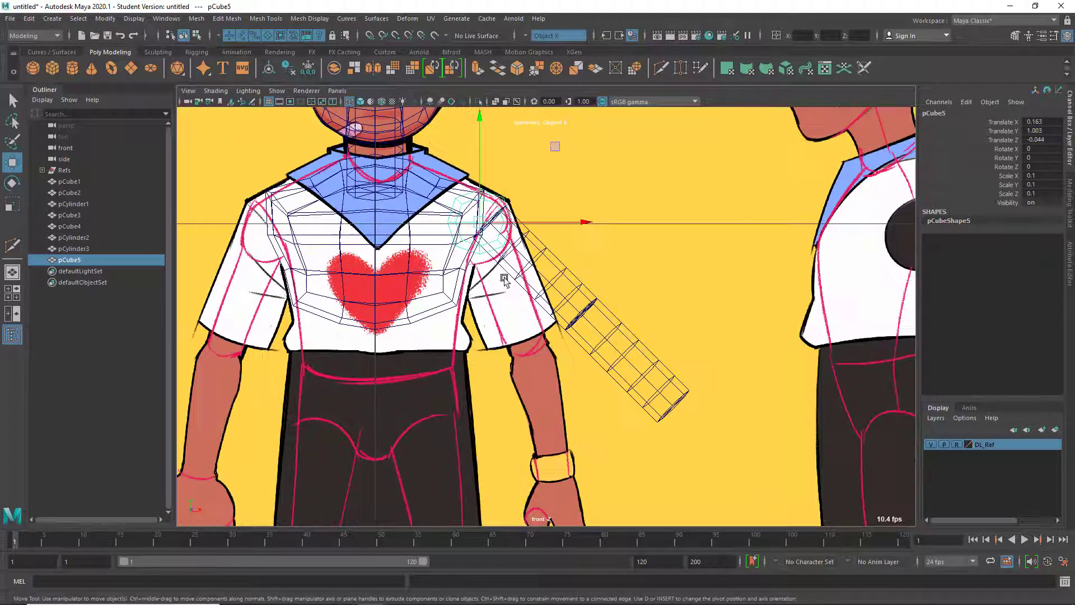
{"action": "middle_click_drag", "start_coordinate": [556, 153], "coordinate": [657, 240]}
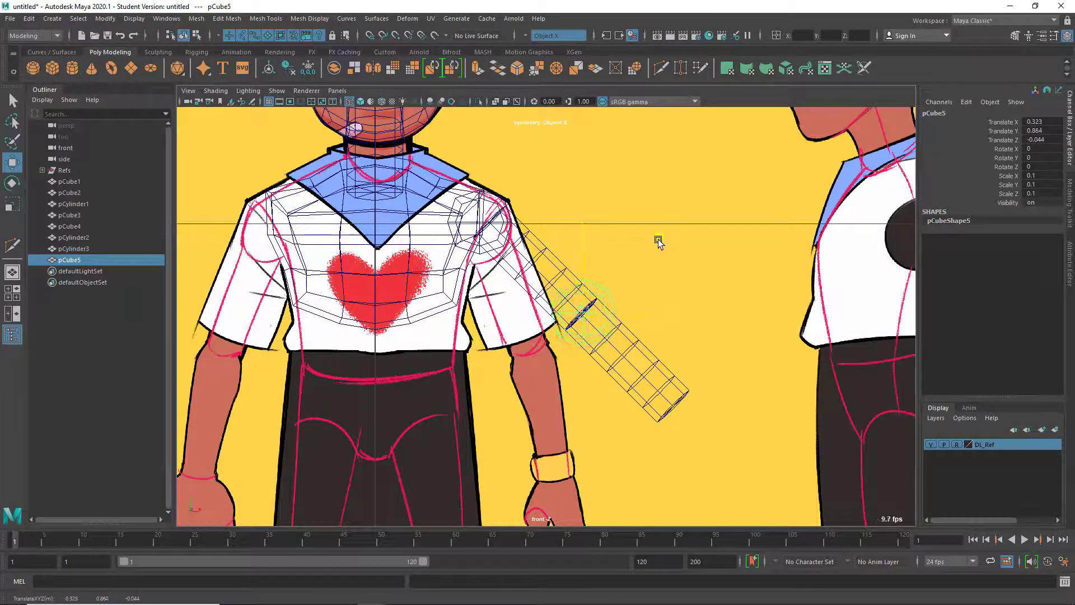
- Scale the elbow mesh uniformly to about 0.071 and center it on the arm joint at about 0.315 in X and 0.861 in Y
{"action": "key", "text": "r"}
{"action": "mouse_move", "coordinate": [576, 308]}
{"action": "left_mouse_down"}
{"action": "mouse_move", "coordinate": [567, 316]}
{"action": "mouse_move", "coordinate": [584, 313]}
{"action": "left_mouse_up"}
{"action": "key", "text": "w"}
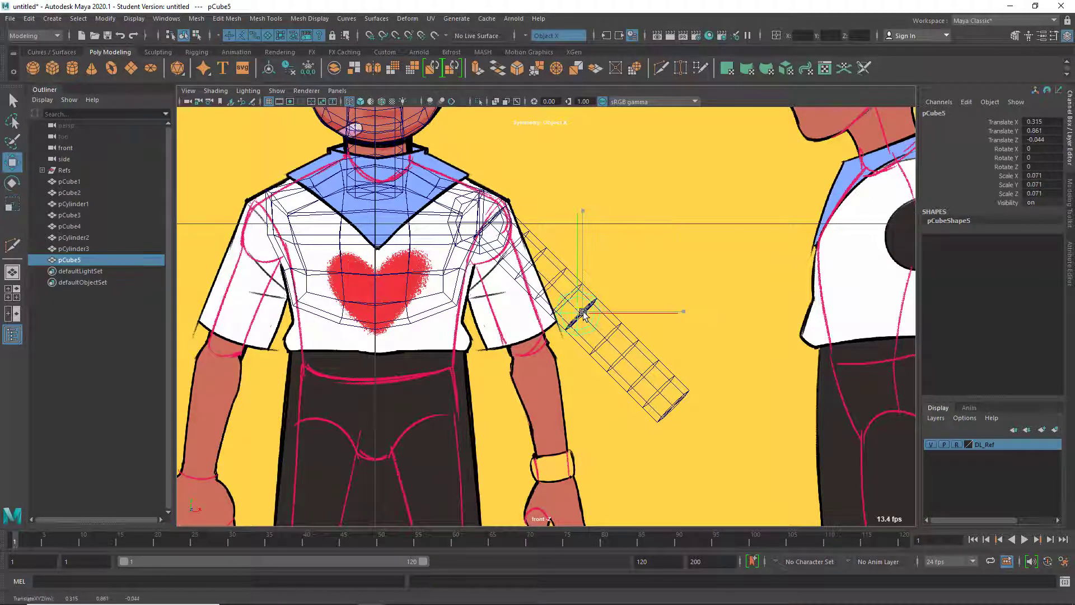
- Rotate the elbow mesh to 5 in X and move it back to about -0.062 in Z, checking it against the arm cylinders
{"action": "key", "text": "space"}
{"action": "key", "text": "space"}
{"action": "left_click_drag", "start_coordinate": [686, 283], "coordinate": [454, 293], "text": "alt"}
{"action": "left_click", "coordinate": [470, 351]}
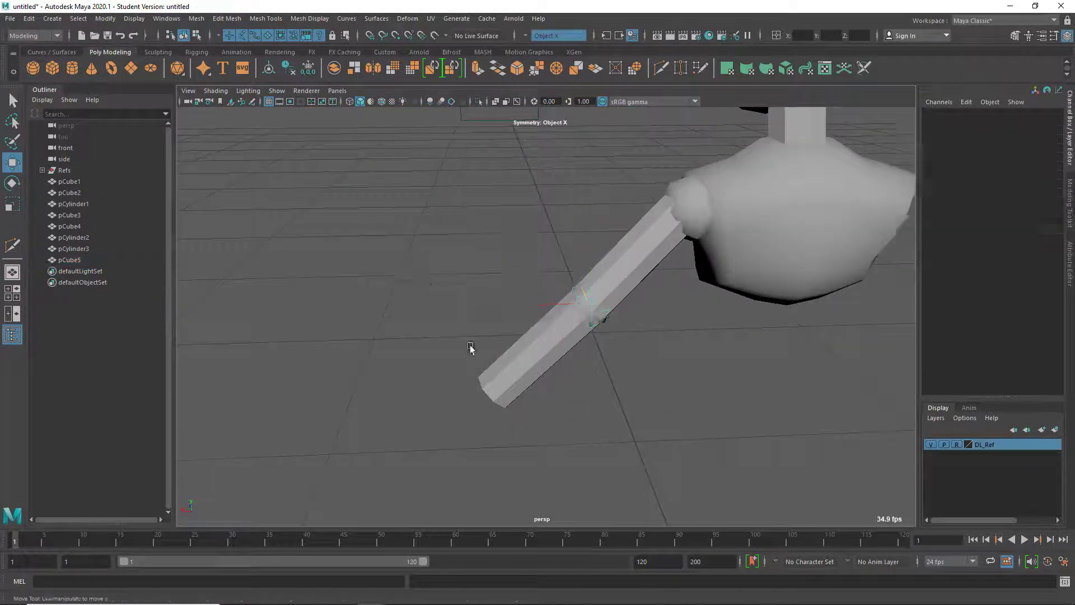
{"action": "scroll", "coordinate": [478, 344], "scroll_direction": "up", "scroll_amount": 3}
{"action": "left_click_drag", "start_coordinate": [478, 344], "coordinate": [586, 313], "text": "alt"}
{"action": "left_click", "coordinate": [586, 274]}
{"action": "left_click", "coordinate": [585, 283]}
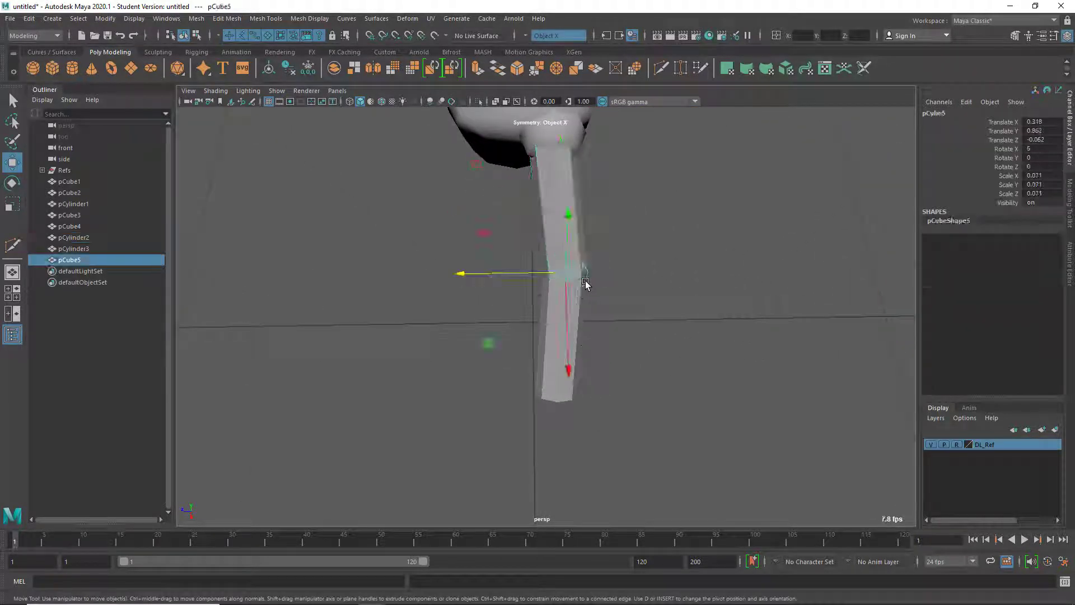
{"action": "left_click", "coordinate": [501, 278]}
{"action": "left_click_drag", "start_coordinate": [503, 276], "coordinate": [374, 310]}
{"action": "left_click", "coordinate": [533, 375]}
- Examine the head, torso and arm block-in from several angles against the front and side reference drawings
{"action": "right_click_drag", "start_coordinate": [374, 309], "coordinate": [360, 358], "text": "alt"}
{"action": "left_click_drag", "start_coordinate": [359, 358], "coordinate": [385, 371], "text": "alt"}
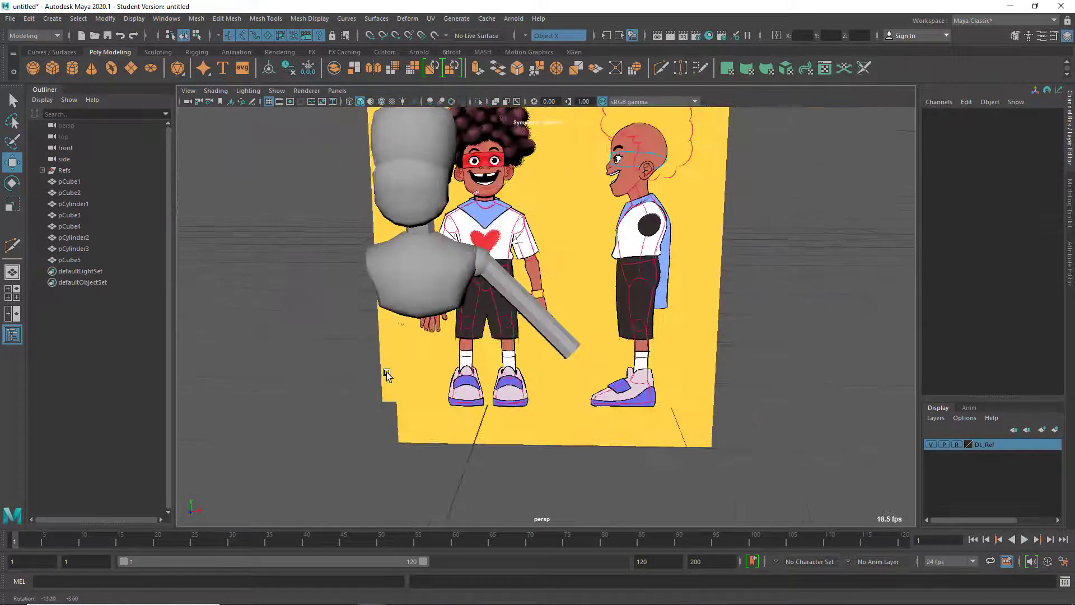
{"action": "left_click", "coordinate": [412, 289]}
{"action": "left_click_drag", "start_coordinate": [456, 336], "coordinate": [418, 347], "text": "alt"}
{"action": "left_click_drag", "start_coordinate": [448, 448], "coordinate": [532, 473], "text": "alt"}
{"action": "left_click", "coordinate": [532, 473]}
{"action": "left_click_drag", "start_coordinate": [492, 418], "coordinate": [496, 392], "text": "alt"}
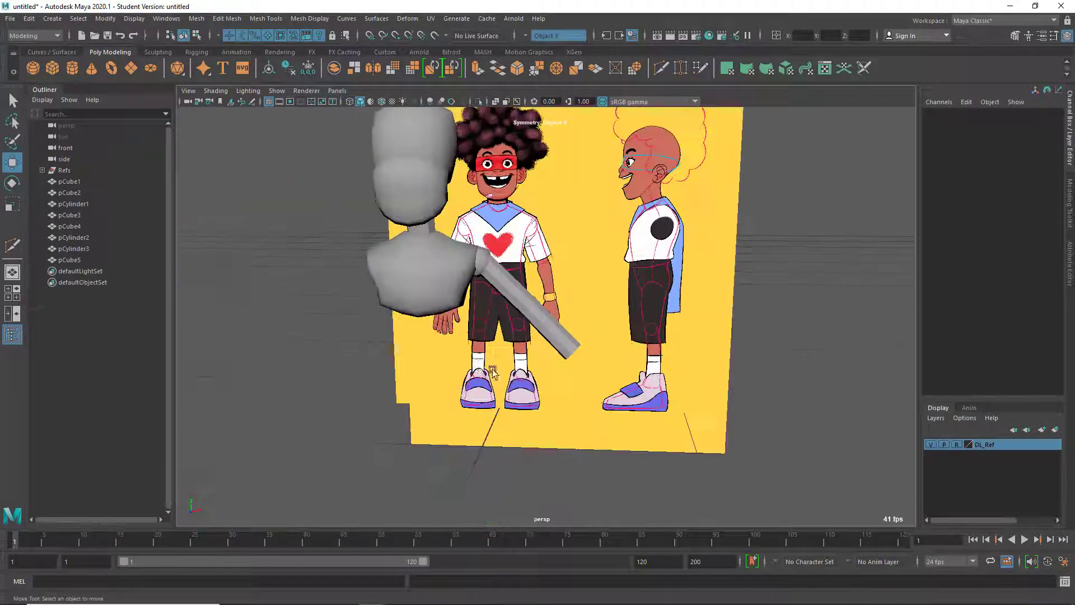
{"action": "right_click_drag", "start_coordinate": [495, 392], "coordinate": [498, 431], "text": "alt"}
{"action": "middle_click_drag", "start_coordinate": [541, 370], "coordinate": [500, 371], "text": "alt"}
{"action": "left_click_drag", "start_coordinate": [500, 370], "coordinate": [467, 376], "text": "alt"}
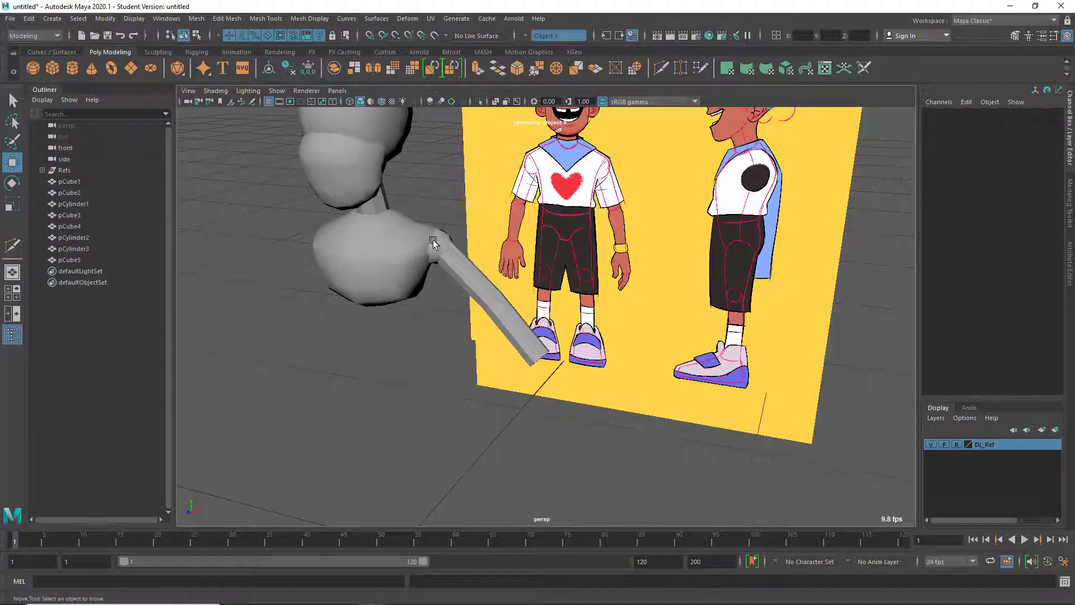
{"action": "left_click_drag", "start_coordinate": [654, 318], "coordinate": [519, 325], "text": "alt"}
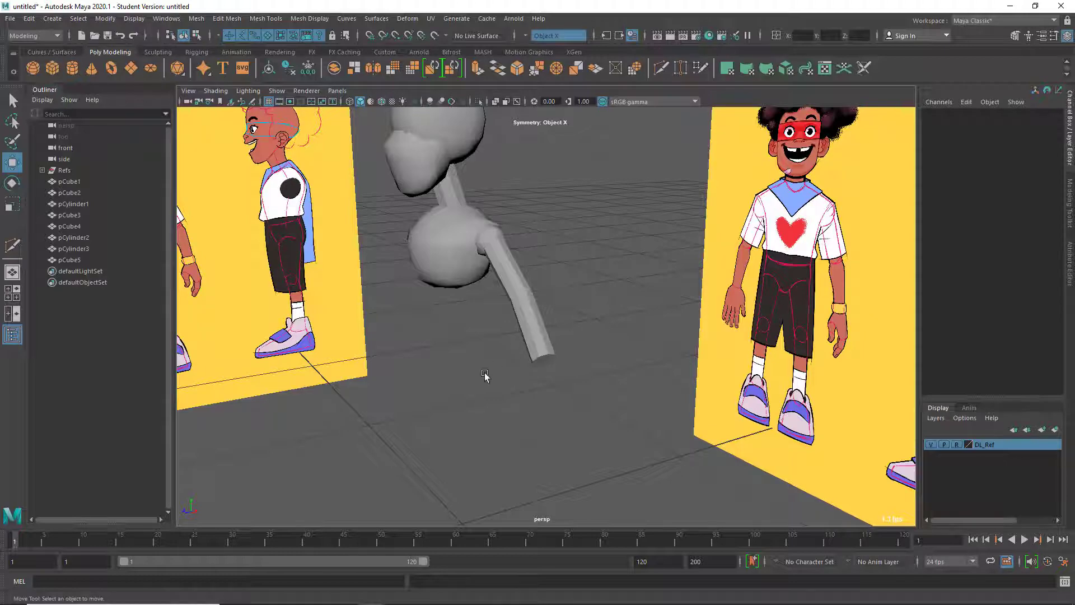
{"action": "left_click_drag", "start_coordinate": [487, 375], "coordinate": [386, 315], "text": "alt"}
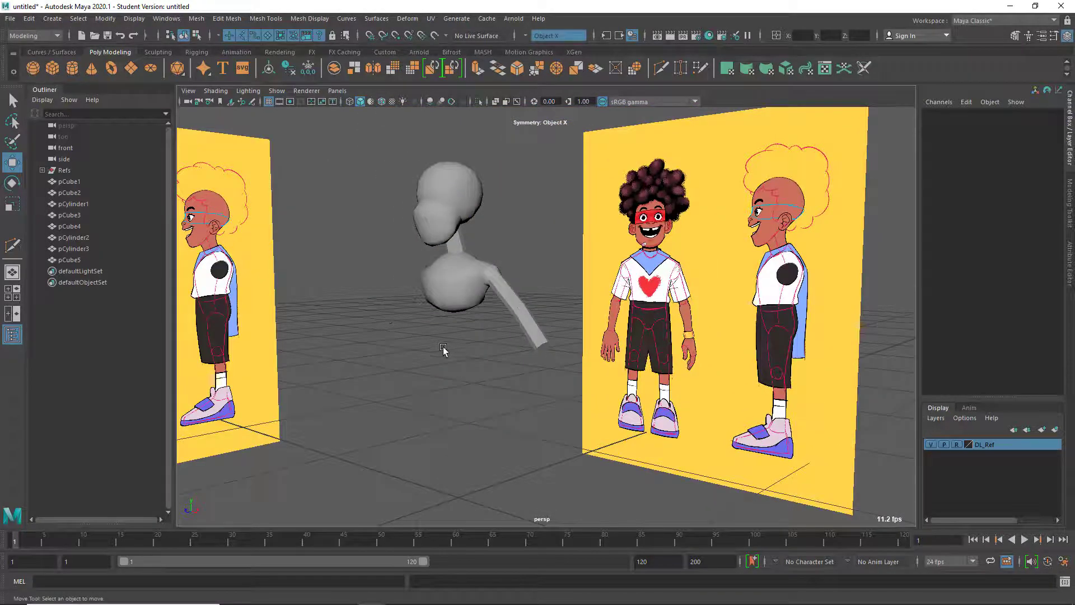
{"action": "left_click_drag", "start_coordinate": [443, 348], "coordinate": [477, 350], "text": "alt"}
{"action": "left_click_drag", "start_coordinate": [516, 398], "coordinate": [538, 347], "text": "alt"}
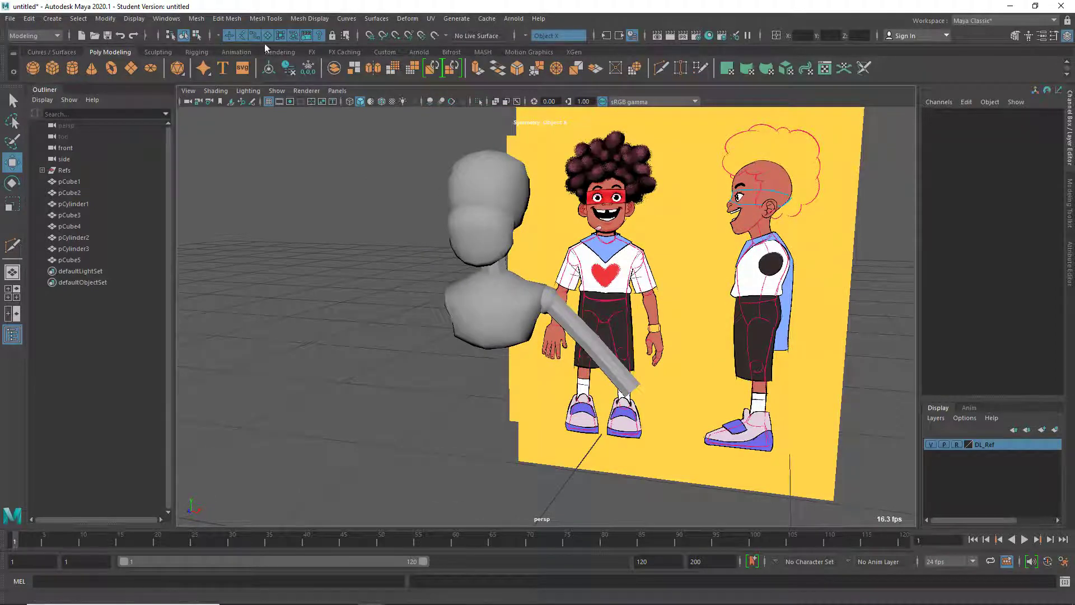
- Create a polygon cylinder for the waist and scale it uniformly to about 0.131
{"action": "left_click", "coordinate": [71, 69]}
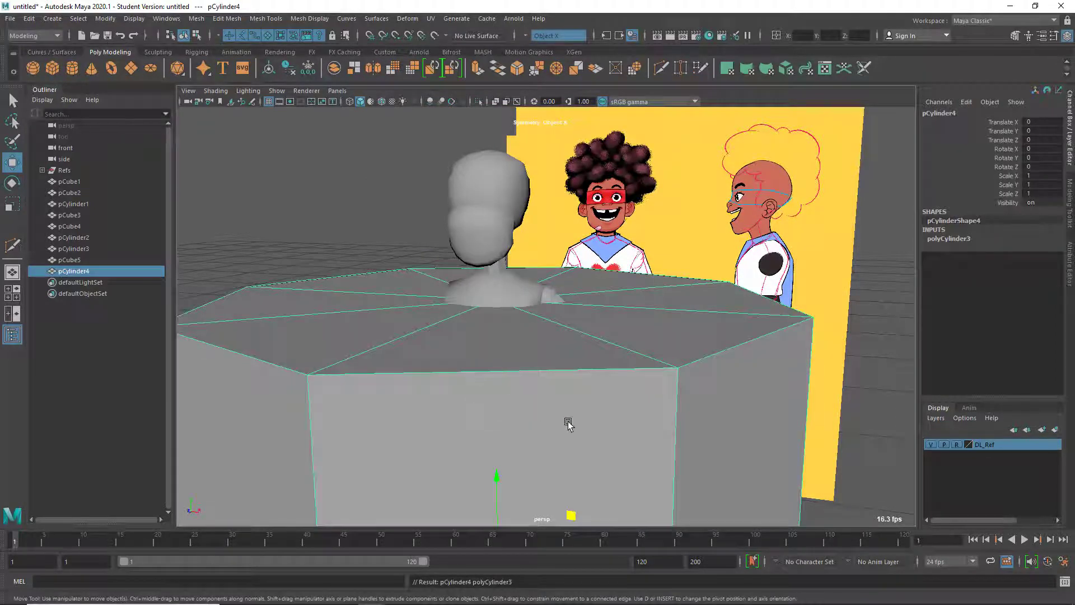
{"action": "key", "text": "r"}
{"action": "middle_click_drag", "start_coordinate": [588, 432], "coordinate": [560, 286], "text": "alt"}
{"action": "scroll", "coordinate": [559, 286], "scroll_direction": "down", "scroll_amount": 3}
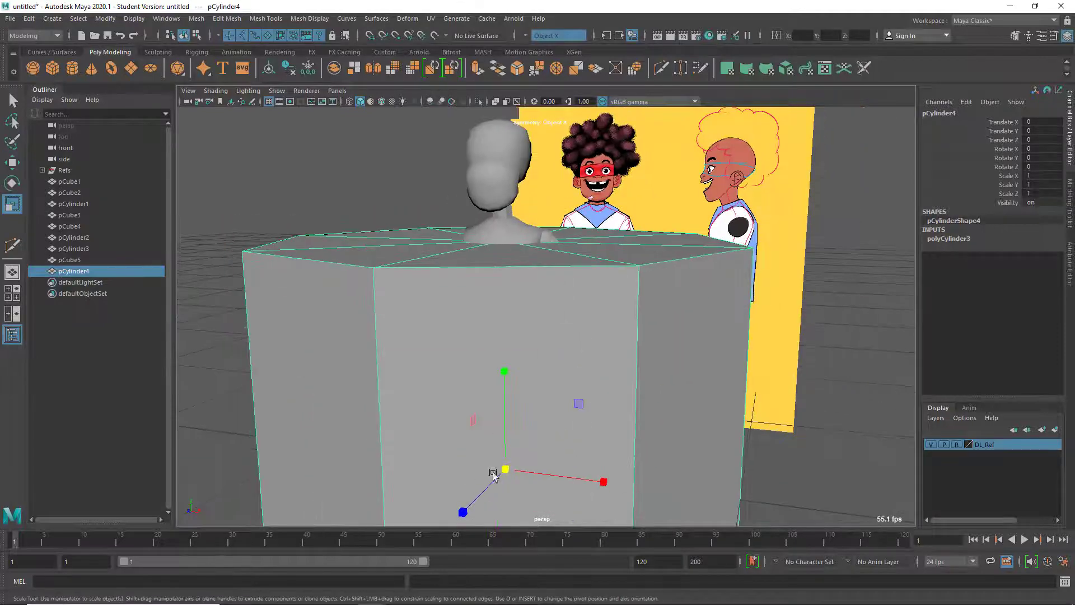
{"action": "left_click_drag", "start_coordinate": [505, 469], "coordinate": [166, 518]}
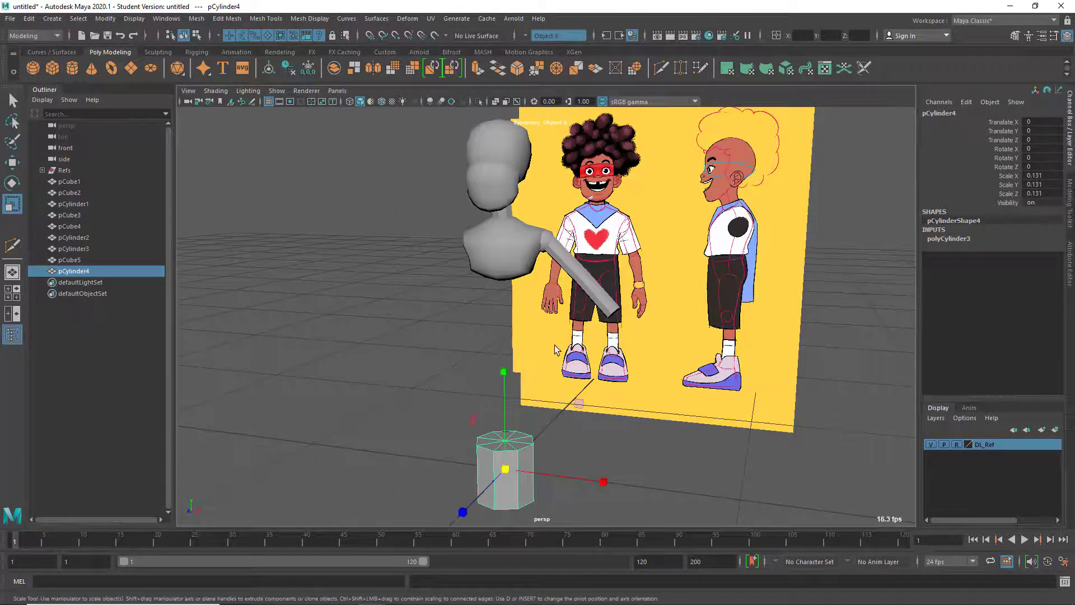
- Move the waist cylinder up to about 0.829 in Y over the lower torso of the front drawing
{"action": "key", "text": "space"}
{"action": "key", "text": "space"}
{"action": "scroll", "coordinate": [413, 288], "scroll_direction": "down", "scroll_amount": 3}
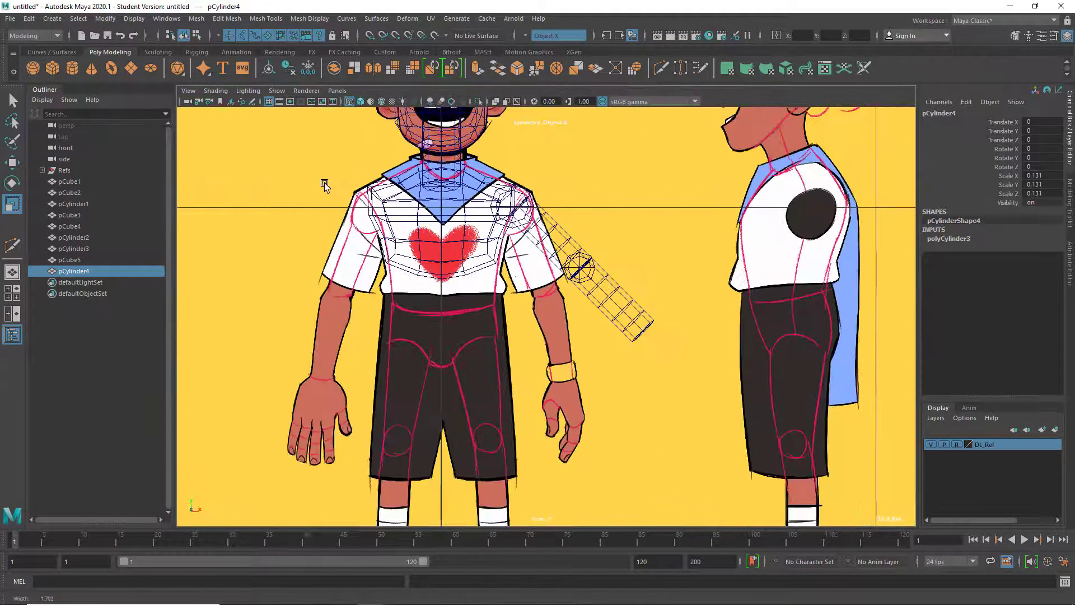
{"action": "key", "text": "w"}
{"action": "middle_click_drag", "start_coordinate": [428, 409], "coordinate": [429, 328], "text": "alt"}
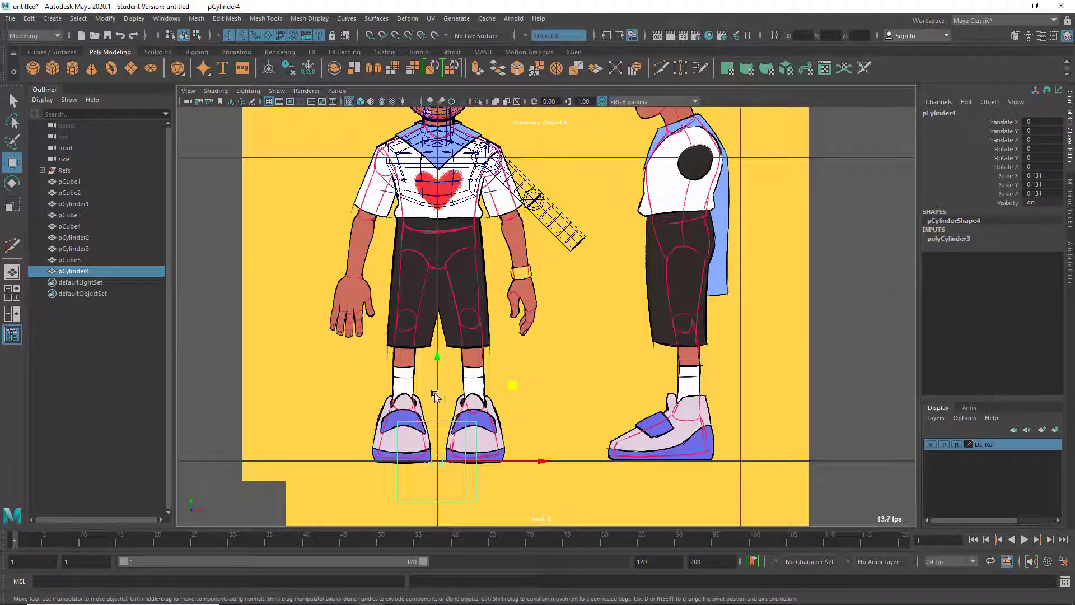
{"action": "left_click_drag", "start_coordinate": [435, 395], "coordinate": [435, 143]}
{"action": "scroll", "coordinate": [444, 359], "scroll_direction": "up", "scroll_amount": 4}
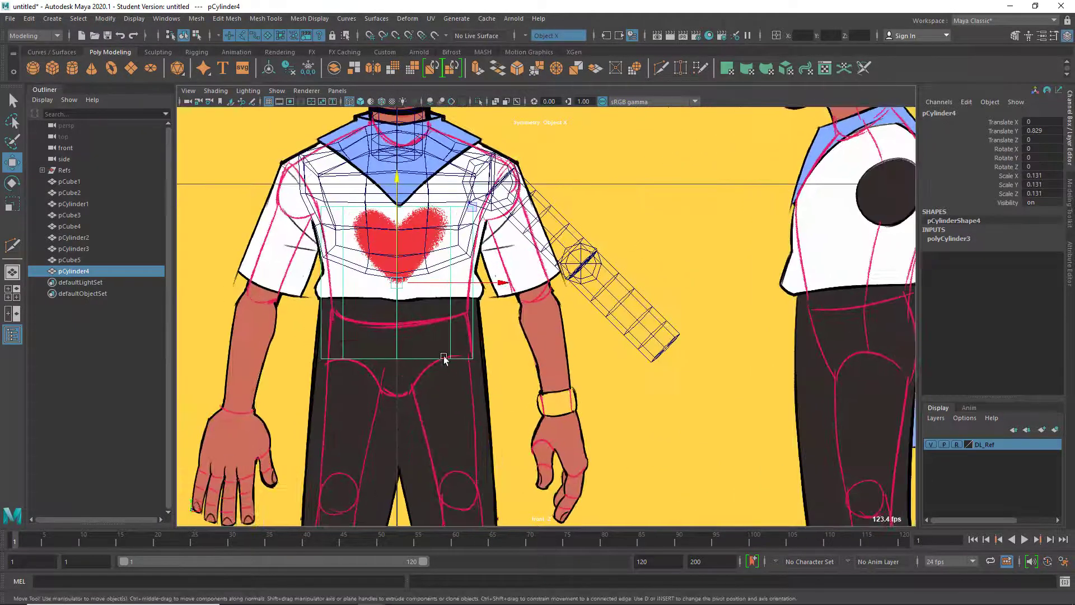
{"action": "middle_click_drag", "start_coordinate": [444, 359], "coordinate": [532, 436], "text": "alt"}
{"action": "scroll", "coordinate": [544, 344], "scroll_direction": "up", "scroll_amount": 1}
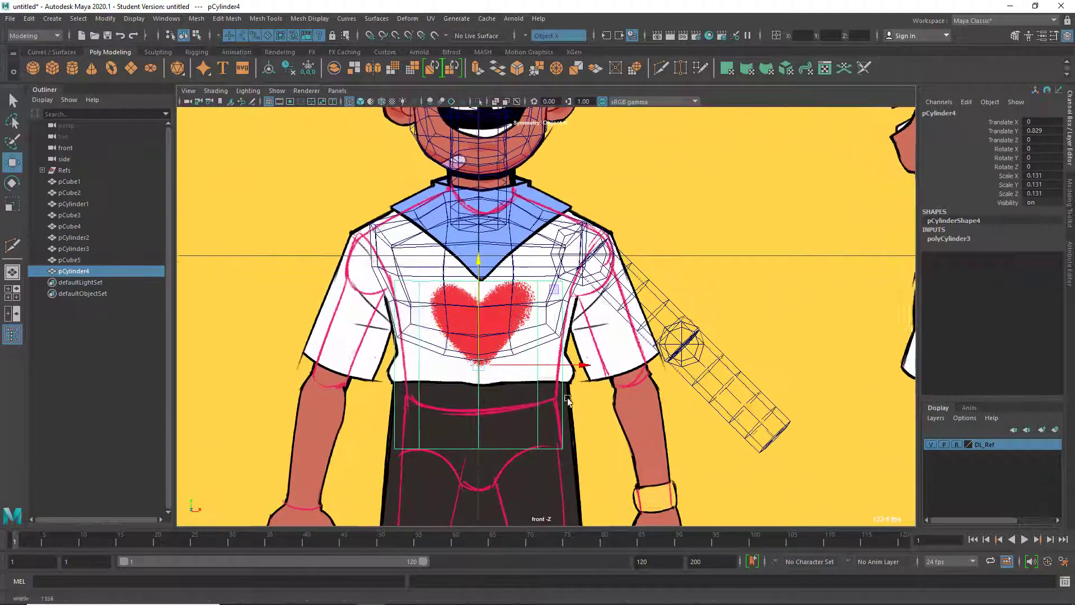
- Hide the DL_Ref layer and scale the waist cylinder to about 0.127 uniformly, then flatten it to about 0.077 in Y
{"action": "left_click", "coordinate": [933, 444]}
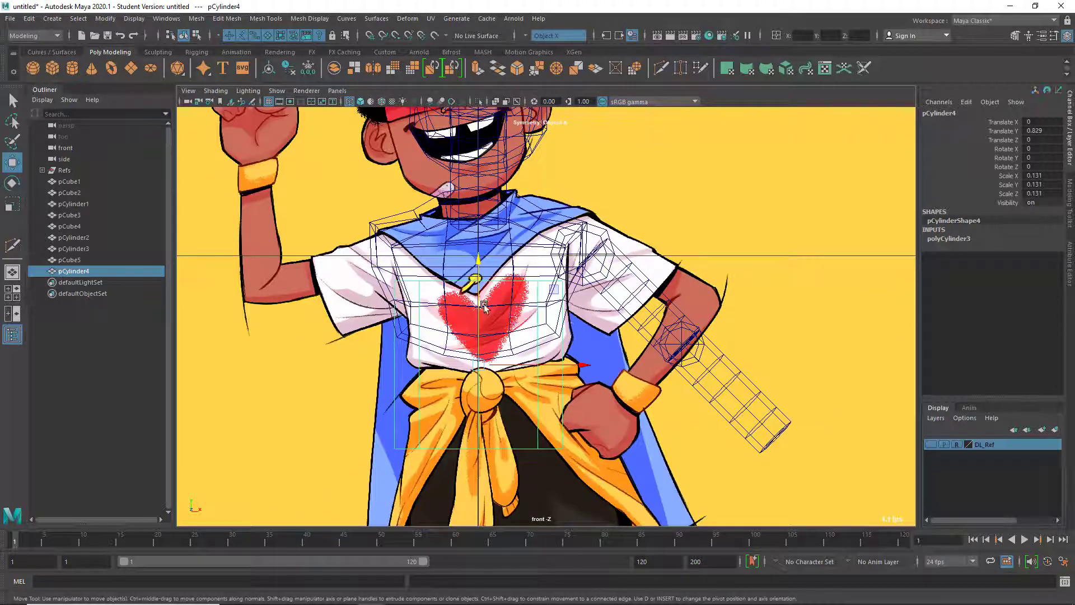
{"action": "key", "text": "r"}
{"action": "left_click_drag", "start_coordinate": [478, 369], "coordinate": [545, 328]}
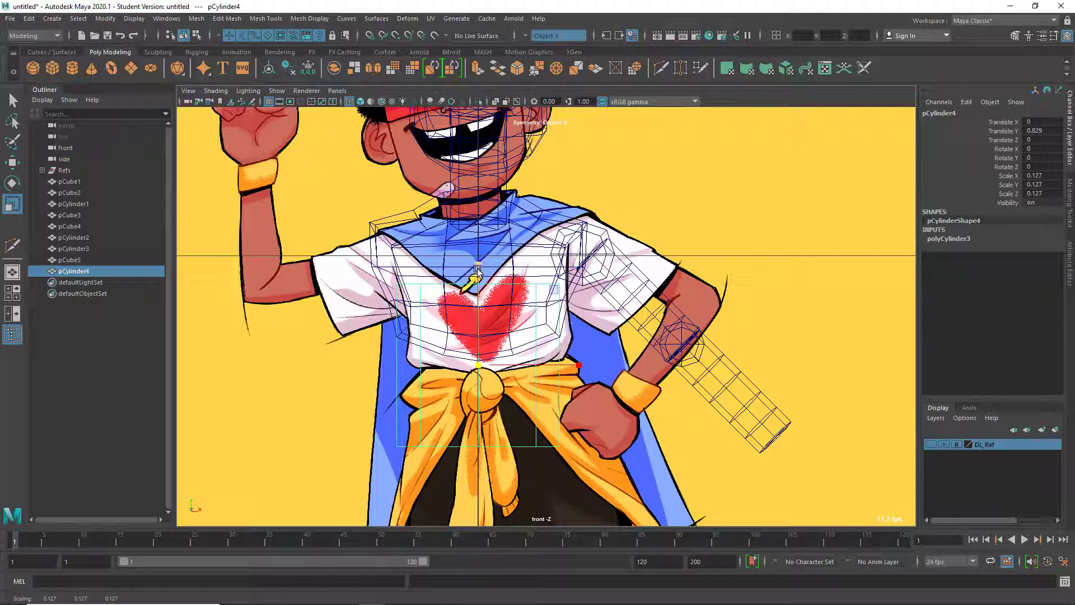
{"action": "middle_click_drag", "start_coordinate": [590, 440], "coordinate": [570, 352], "text": "alt"}
{"action": "scroll", "coordinate": [570, 352], "scroll_direction": "down", "scroll_amount": 1}
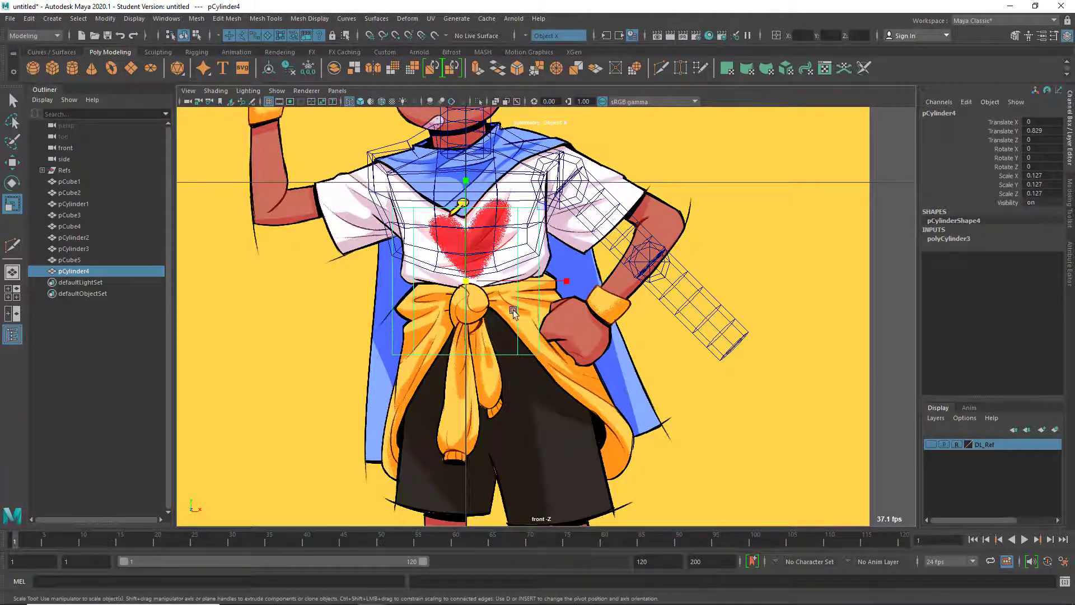
{"action": "mouse_move", "coordinate": [465, 190]}
{"action": "left_mouse_down"}
{"action": "mouse_move", "coordinate": [466, 211]}
{"action": "mouse_move", "coordinate": [469, 193]}
{"action": "mouse_move", "coordinate": [472, 204]}
{"action": "left_mouse_up"}
{"action": "left_click", "coordinate": [929, 444]}
{"action": "left_click", "coordinate": [932, 444]}
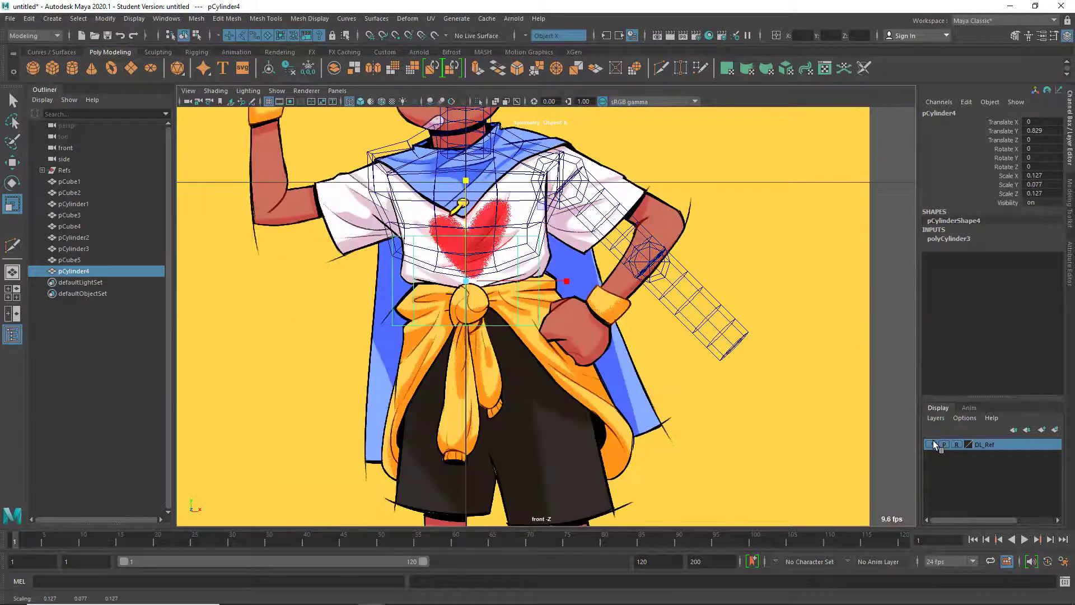
- Scale the waist cylinder to about 0.094 in Z and show the DL_Ref layer again
{"action": "key", "text": "space"}
{"action": "key", "text": "space"}
{"action": "left_click_drag", "start_coordinate": [682, 292], "coordinate": [712, 360], "text": "alt"}
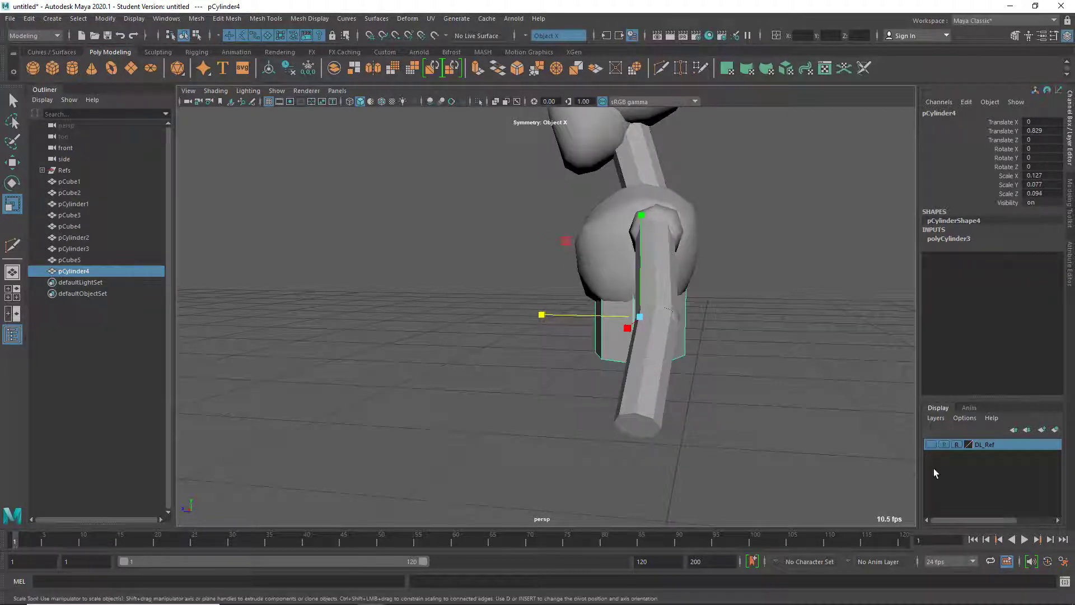
{"action": "left_click", "coordinate": [931, 445]}
- Move the waist cylinder forward to about 0.016 in Z to line up with the side drawing
{"action": "key", "text": "space"}
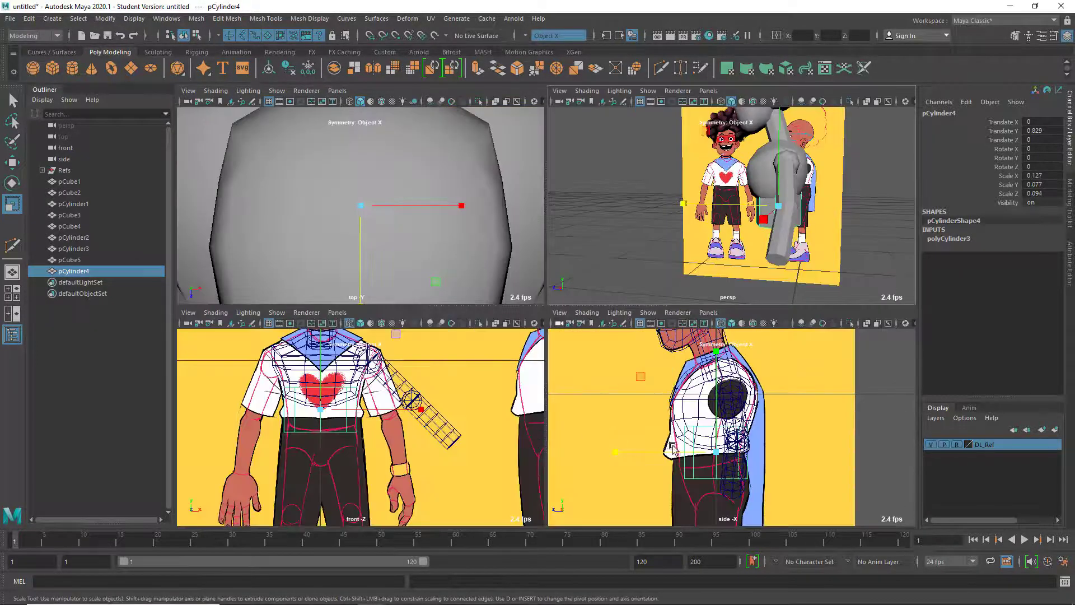
{"action": "key", "text": "space"}
{"action": "scroll", "coordinate": [679, 444], "scroll_direction": "up", "scroll_amount": 5}
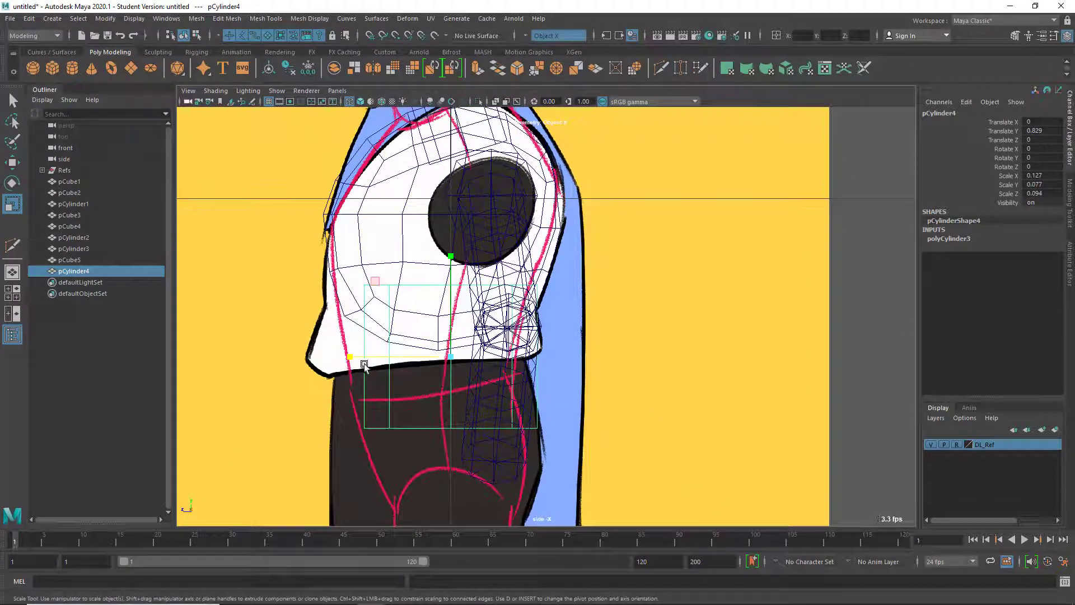
{"action": "key", "text": "w"}
{"action": "left_click_drag", "start_coordinate": [365, 356], "coordinate": [359, 353]}
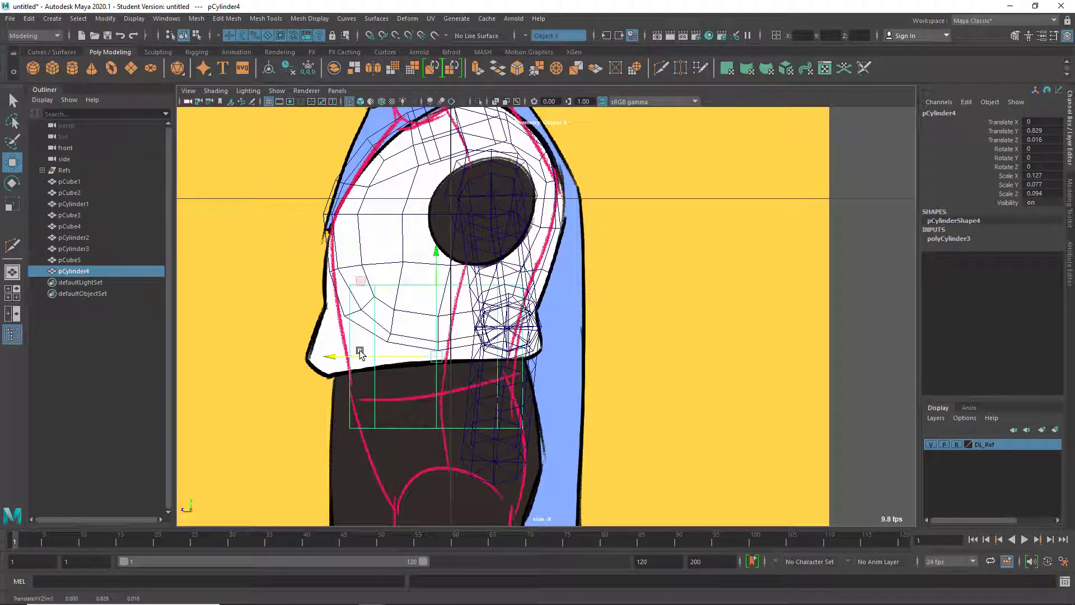
- Insert five horizontal edge loops around the waist cylinder with the Multi-Cut tool
{"action": "left_click", "coordinate": [660, 68]}
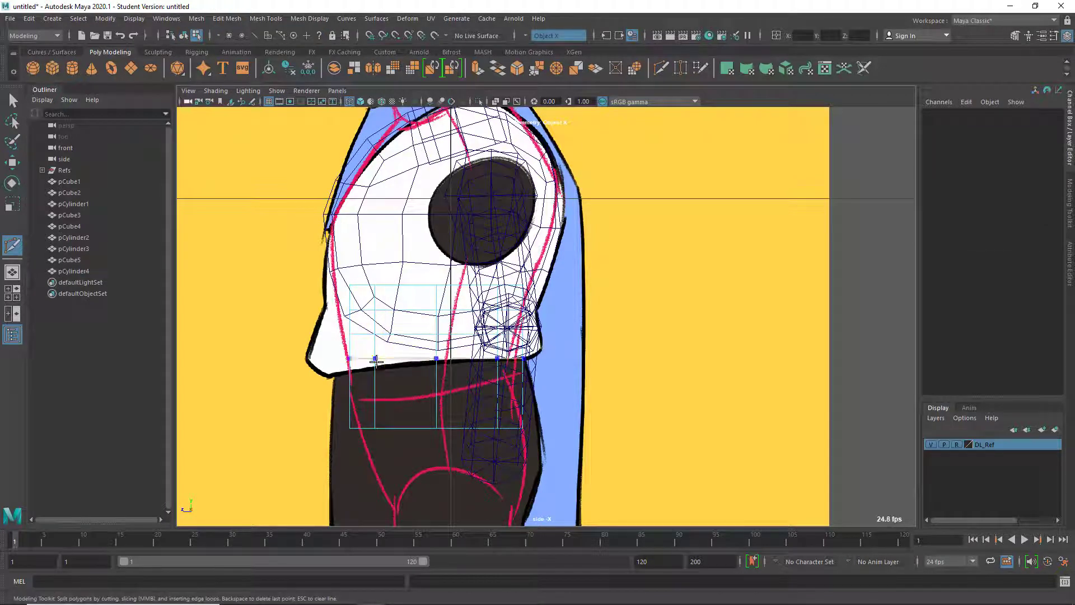
{"action": "left_click", "coordinate": [374, 387], "text": "ctrl"}
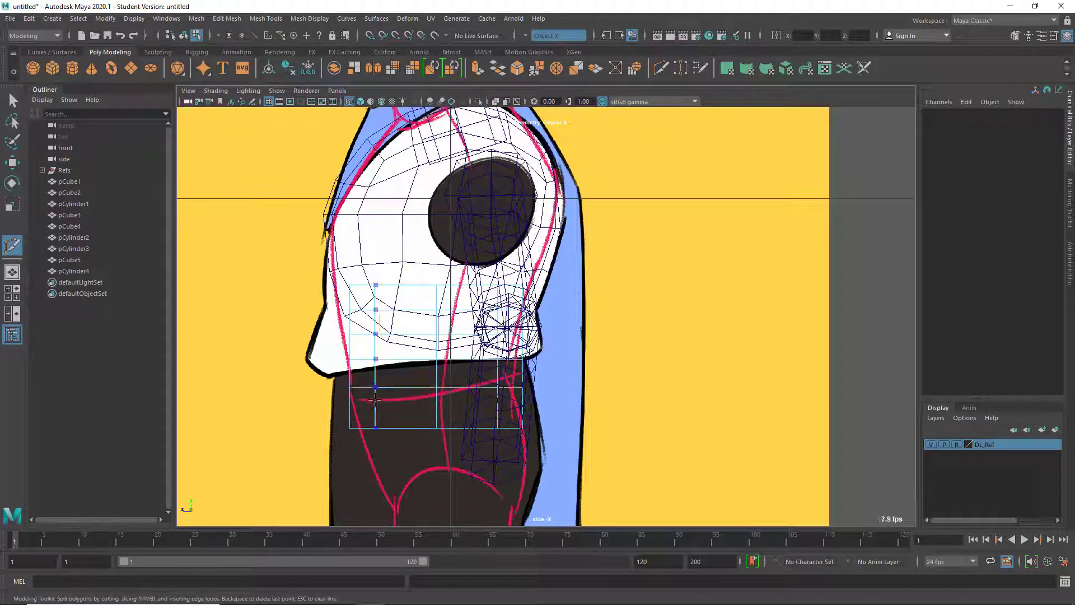
{"action": "left_click", "coordinate": [374, 410], "text": "ctrl"}
{"action": "key", "text": "w"}
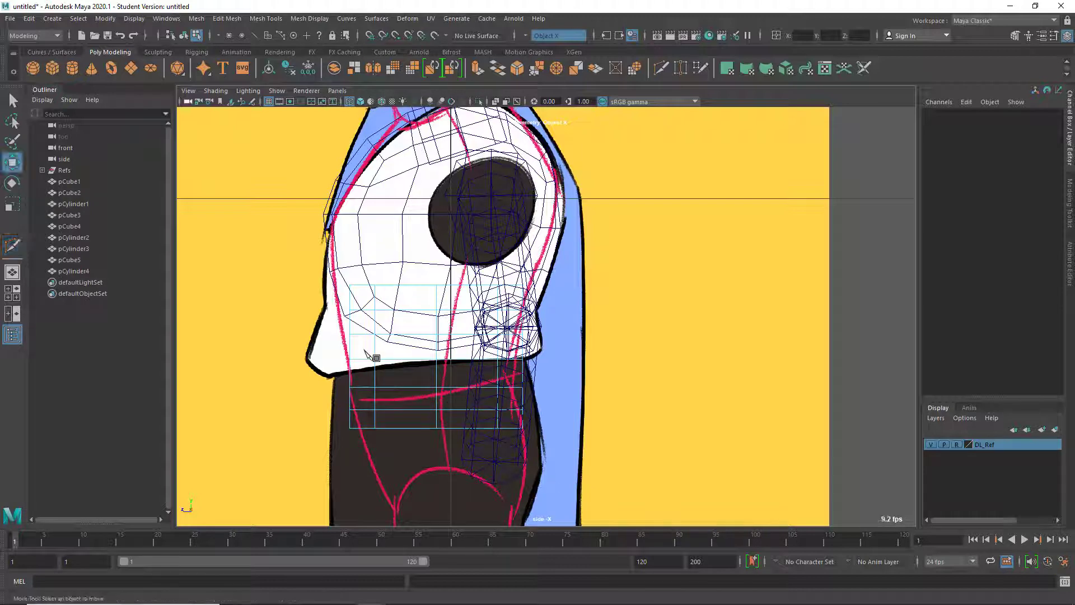
- Shift the waist cylinder's front and back vertices in Z so its profile follows the waist outline of the side drawing
{"action": "right_click_drag", "start_coordinate": [360, 284], "coordinate": [314, 292]}
{"action": "left_click_drag", "start_coordinate": [411, 323], "coordinate": [302, 301]}
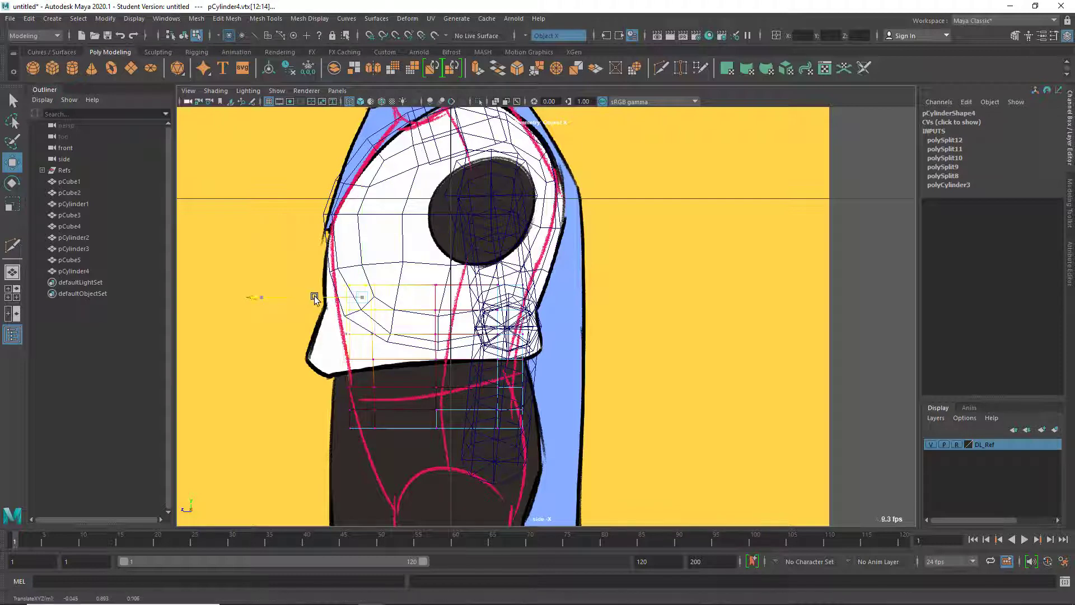
{"action": "left_click_drag", "start_coordinate": [399, 438], "coordinate": [303, 411]}
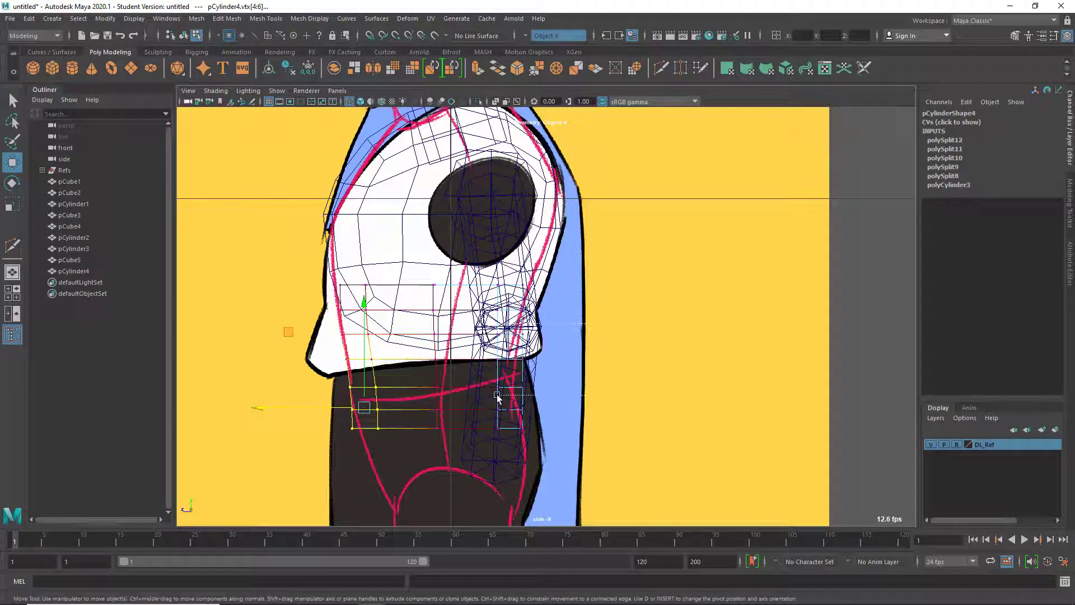
{"action": "left_click_drag", "start_coordinate": [497, 396], "coordinate": [483, 393]}
{"action": "left_click_drag", "start_coordinate": [433, 360], "coordinate": [428, 359]}
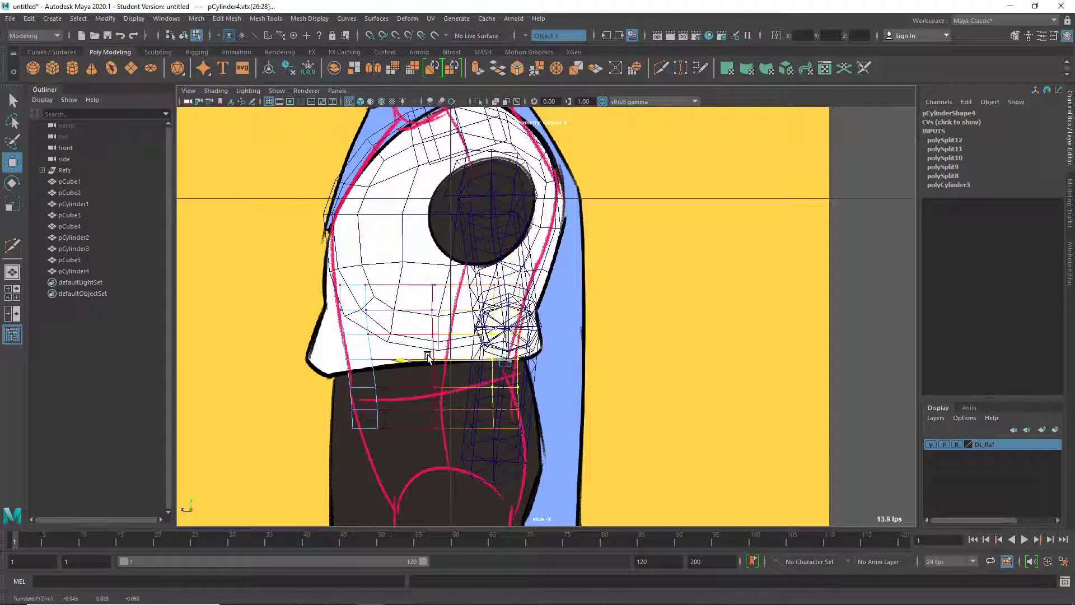
{"action": "left_click_drag", "start_coordinate": [550, 261], "coordinate": [429, 297]}
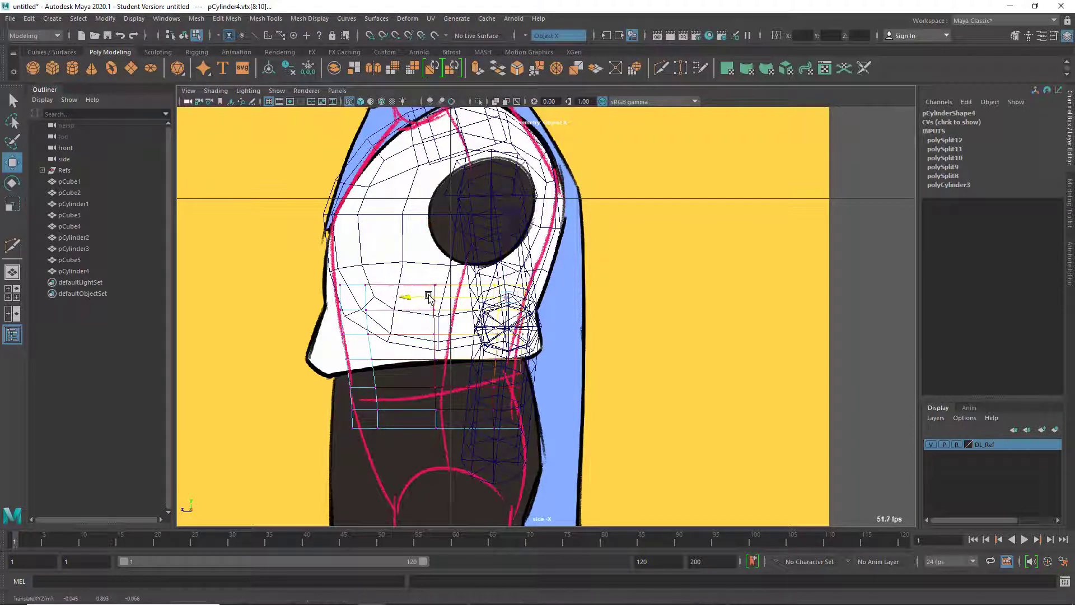
{"action": "mouse_move", "coordinate": [472, 371]}
{"action": "left_mouse_down"}
{"action": "mouse_move", "coordinate": [532, 347]}
{"action": "mouse_move", "coordinate": [467, 359]}
{"action": "left_mouse_up"}
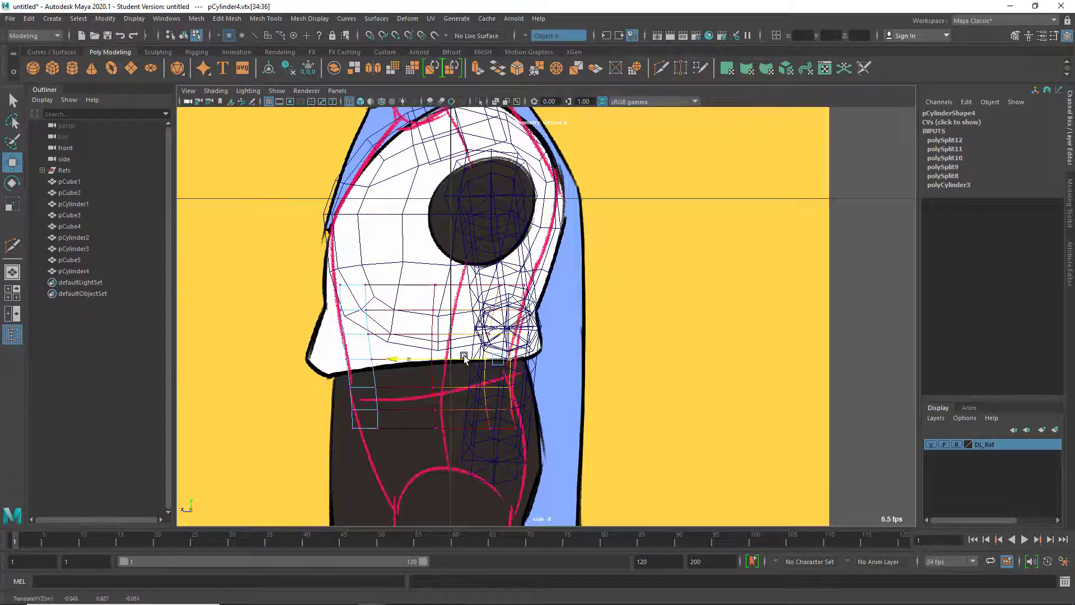
- Return the waist cylinder to object mode and examine the waist, chest and arm block-in from several angles against the reference drawings
{"action": "key", "text": "space"}
{"action": "key", "text": "space"}
{"action": "left_click_drag", "start_coordinate": [621, 301], "coordinate": [503, 300], "text": "alt"}
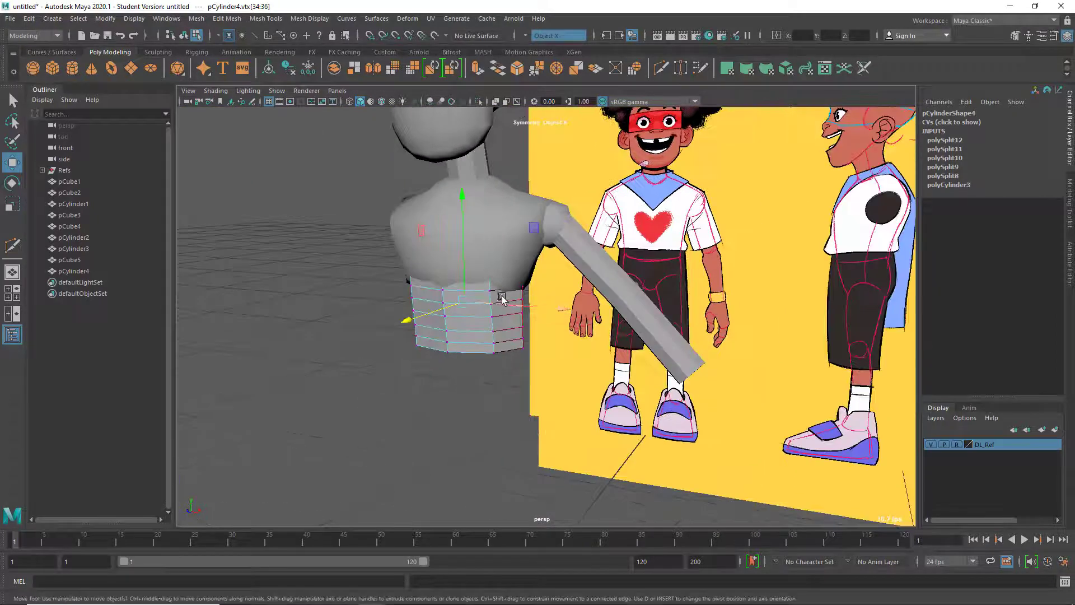
{"action": "right_click_drag", "start_coordinate": [502, 300], "coordinate": [539, 269]}
{"action": "left_click", "coordinate": [343, 372]}
{"action": "left_click_drag", "start_coordinate": [343, 371], "coordinate": [480, 385], "text": "alt"}
{"action": "left_click", "coordinate": [504, 361]}
{"action": "left_click", "coordinate": [448, 348]}
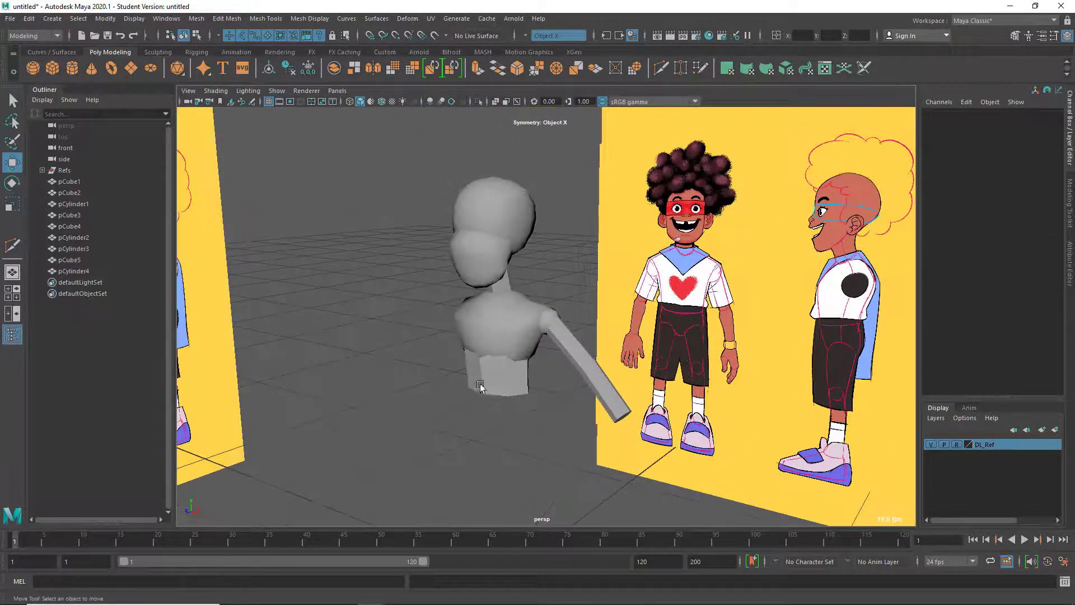
{"action": "left_click", "coordinate": [563, 356]}
{"action": "left_click", "coordinate": [571, 367]}
{"action": "left_click", "coordinate": [524, 381]}
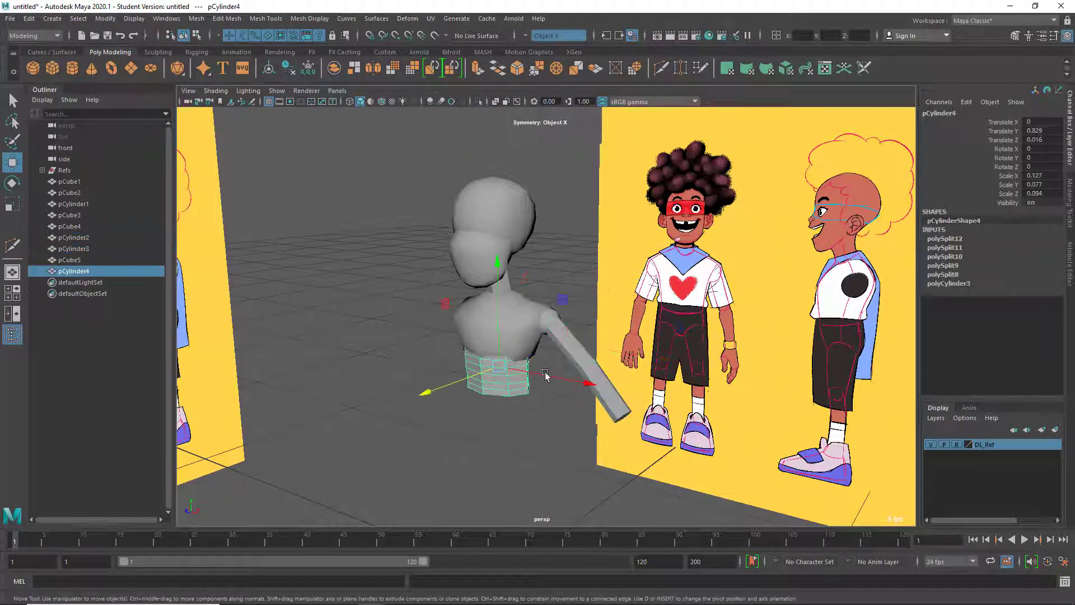
{"action": "left_click", "coordinate": [534, 321]}
{"action": "left_click_drag", "start_coordinate": [504, 415], "coordinate": [538, 379], "text": "alt"}
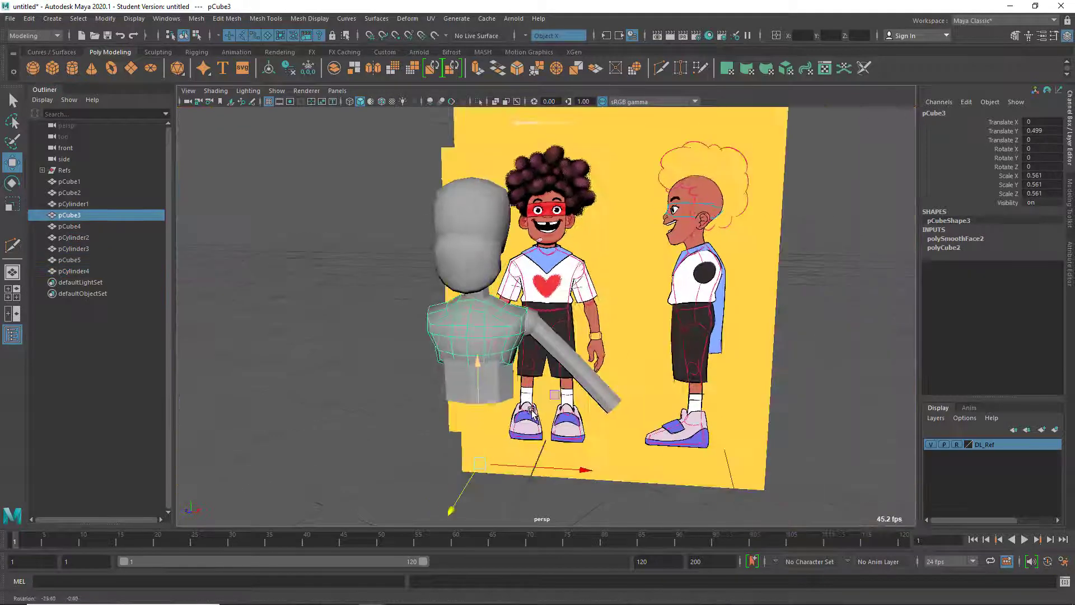
{"action": "left_click", "coordinate": [341, 298]}
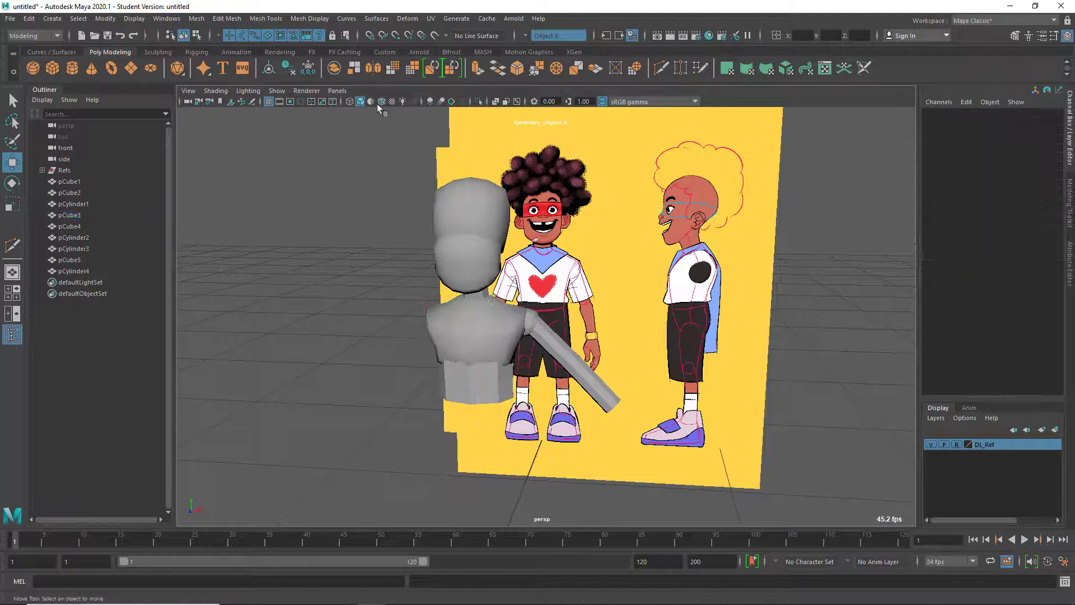
- Create a polygon cube, smooth it with 2 divisions and return it to object mode
{"action": "left_click", "coordinate": [52, 67]}
{"action": "left_click", "coordinate": [394, 69]}
{"action": "middle_click_drag", "start_coordinate": [605, 320], "coordinate": [602, 225], "text": "alt"}
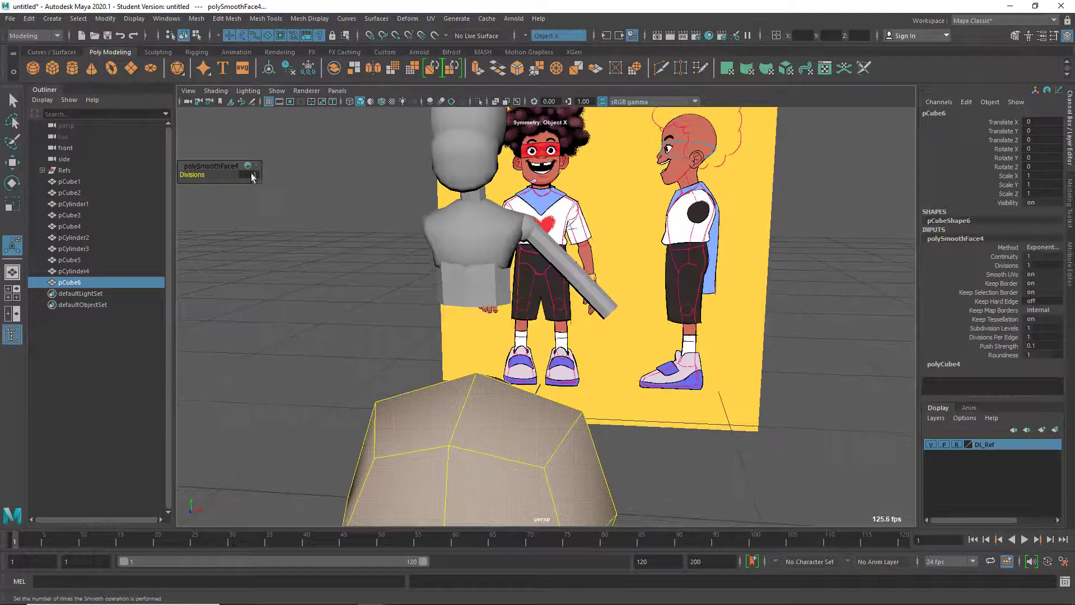
{"action": "type", "text": "2"}
{"action": "key", "text": "Return"}
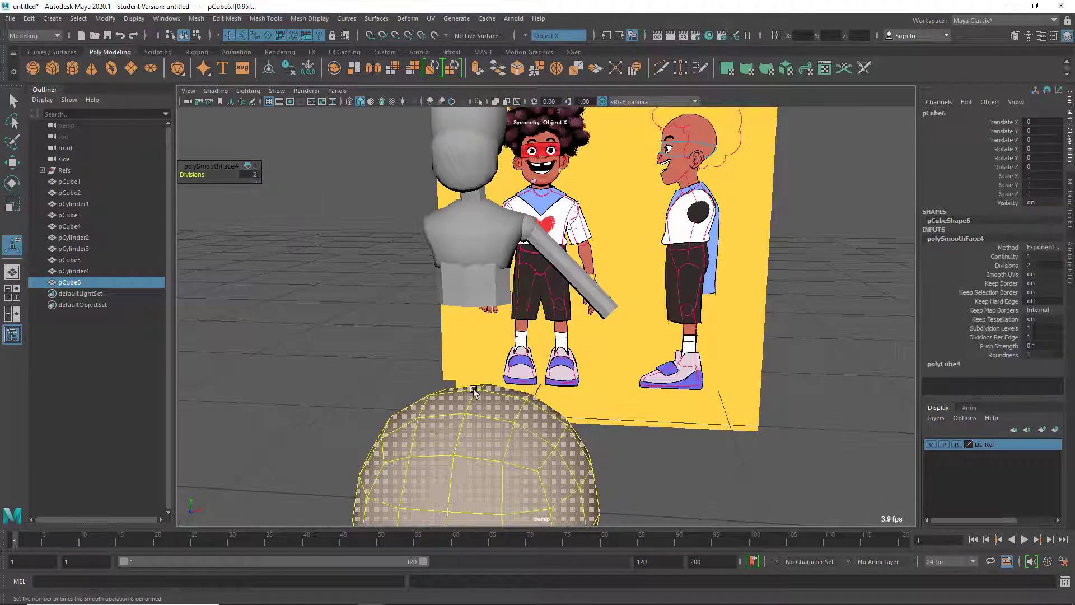
{"action": "key", "text": "F8"}
{"action": "scroll", "coordinate": [492, 449], "scroll_direction": "down", "scroll_amount": 3}
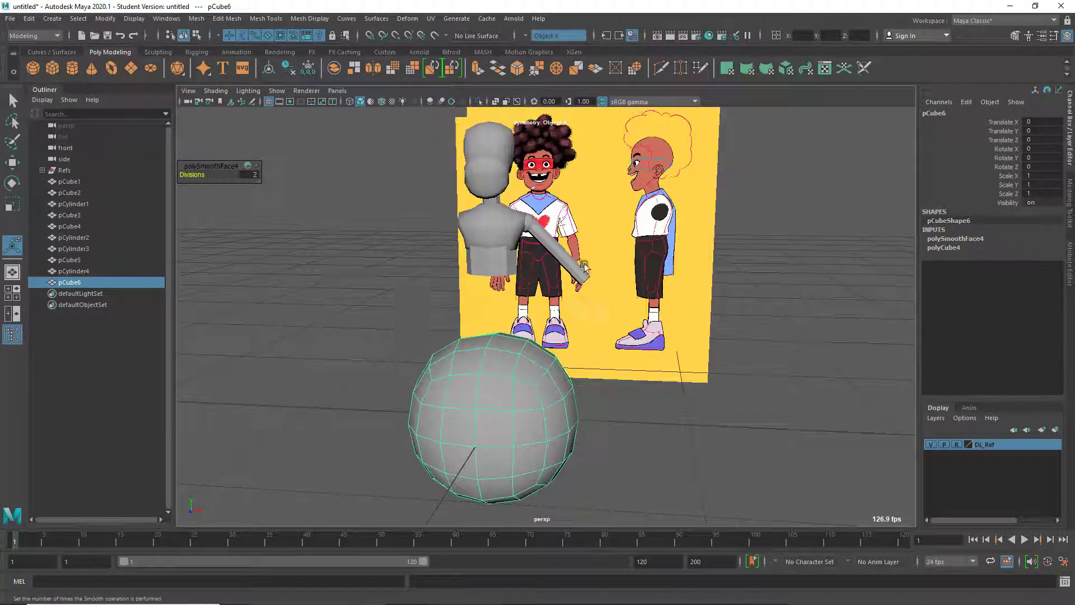
- Hide the DL_Ref layer, raise the smoothed cube to hip height at about Y 0.732 in the front view, and scale it uniformly to 0.305
{"action": "key", "text": "space"}
{"action": "left_click", "coordinate": [930, 445]}
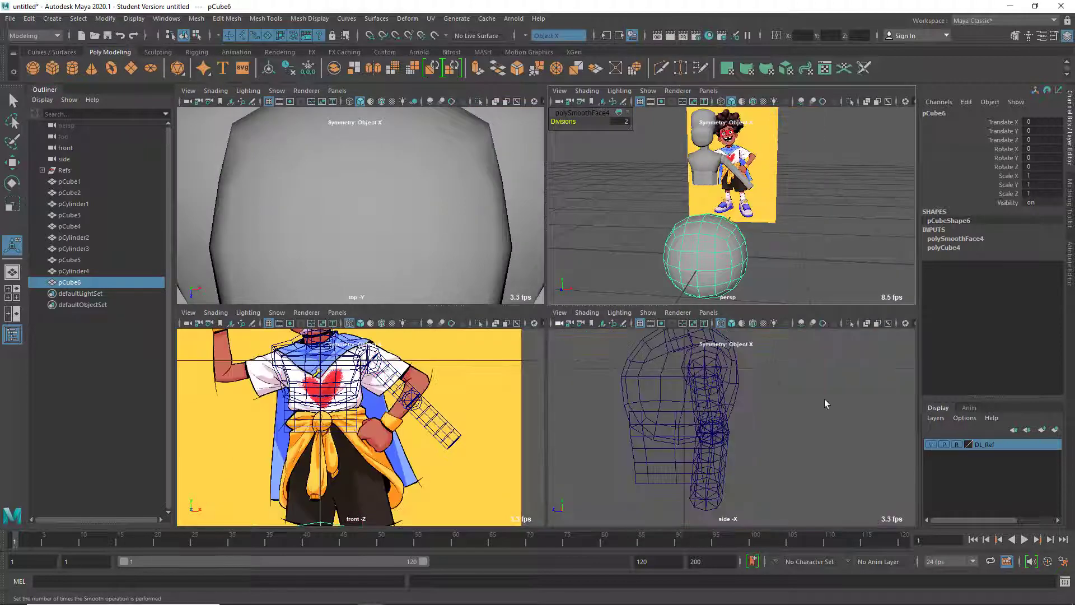
{"action": "key", "text": "space"}
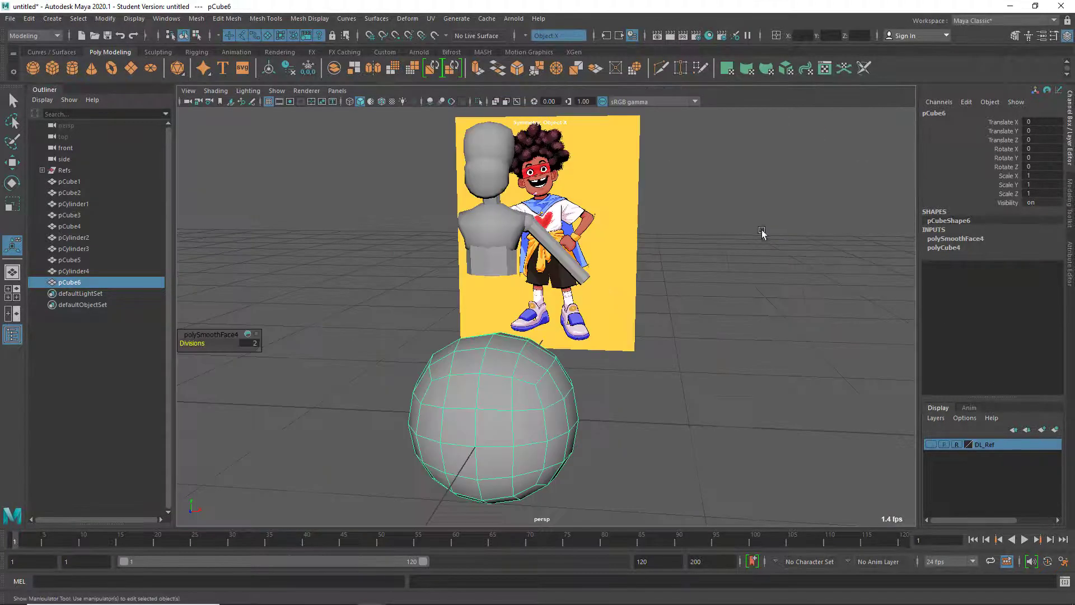
{"action": "key", "text": "space"}
{"action": "key", "text": "space"}
{"action": "middle_click_drag", "start_coordinate": [455, 473], "coordinate": [528, 362], "text": "alt"}
{"action": "scroll", "coordinate": [528, 361], "scroll_direction": "down", "scroll_amount": 4}
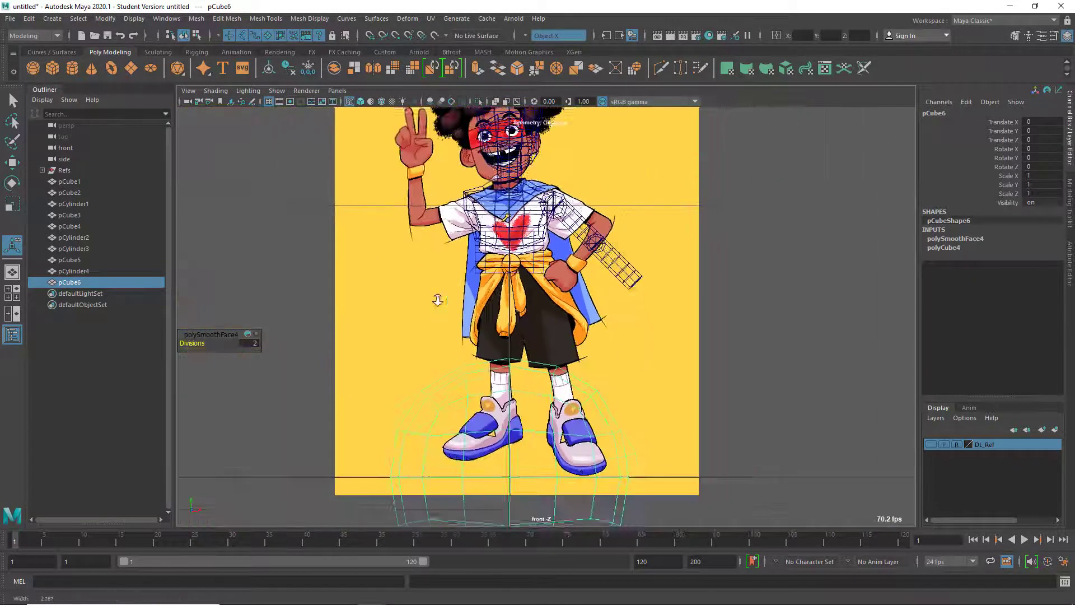
{"action": "key", "text": "w"}
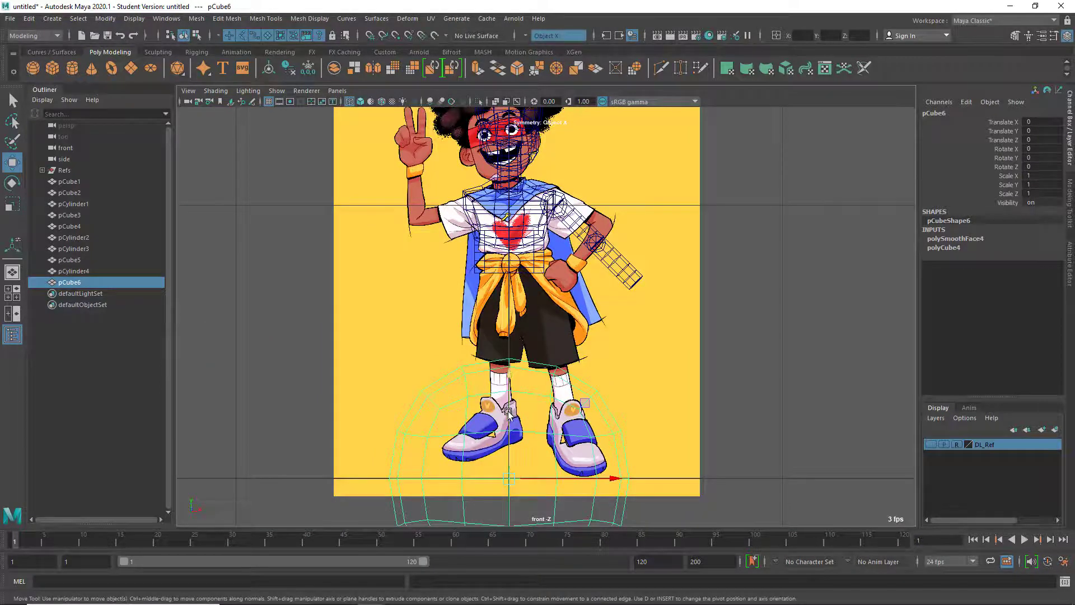
{"action": "left_click_drag", "start_coordinate": [508, 411], "coordinate": [510, 213]}
{"action": "key", "text": "r"}
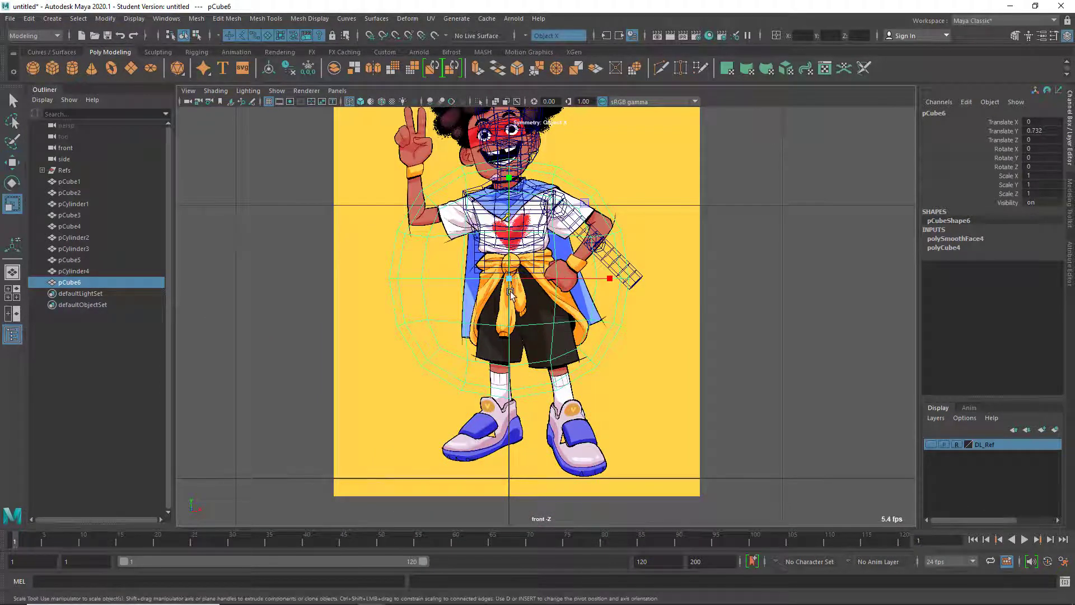
{"action": "left_click_drag", "start_coordinate": [510, 292], "coordinate": [364, 348]}
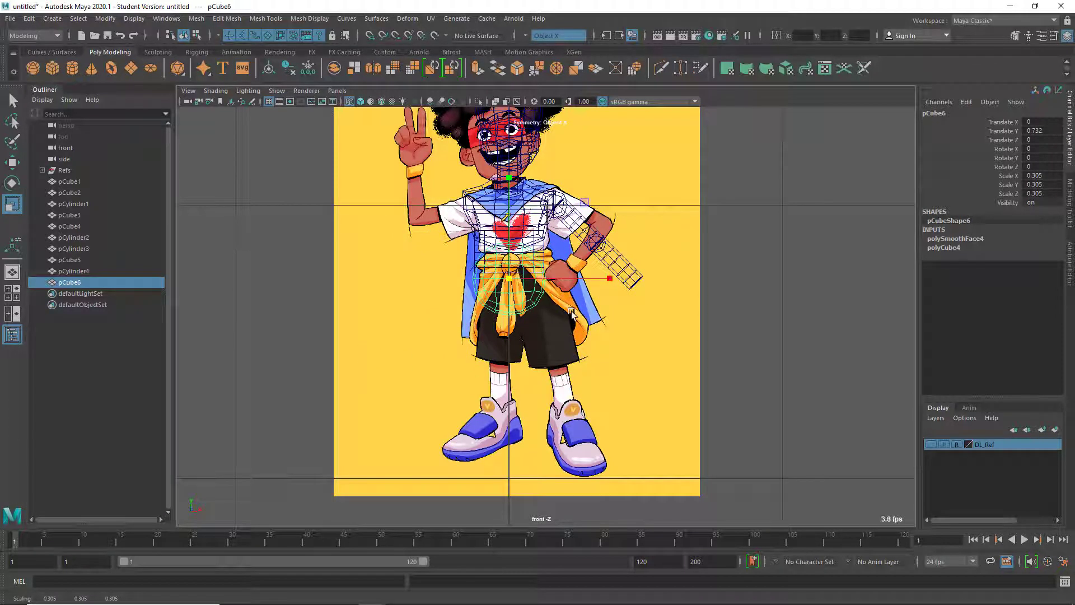
- Nudge the hip sphere sideways to X -0.001 and scale it uniformly to 0.298
{"action": "scroll", "coordinate": [571, 312], "scroll_direction": "up", "scroll_amount": 6}
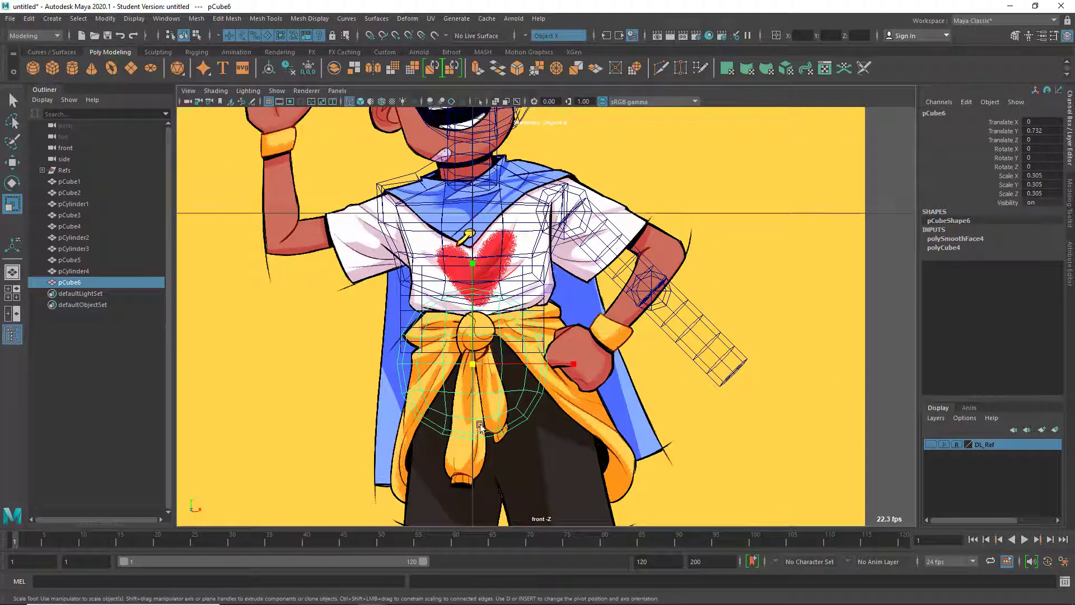
{"action": "key", "text": "w"}
{"action": "left_click", "coordinate": [550, 363]}
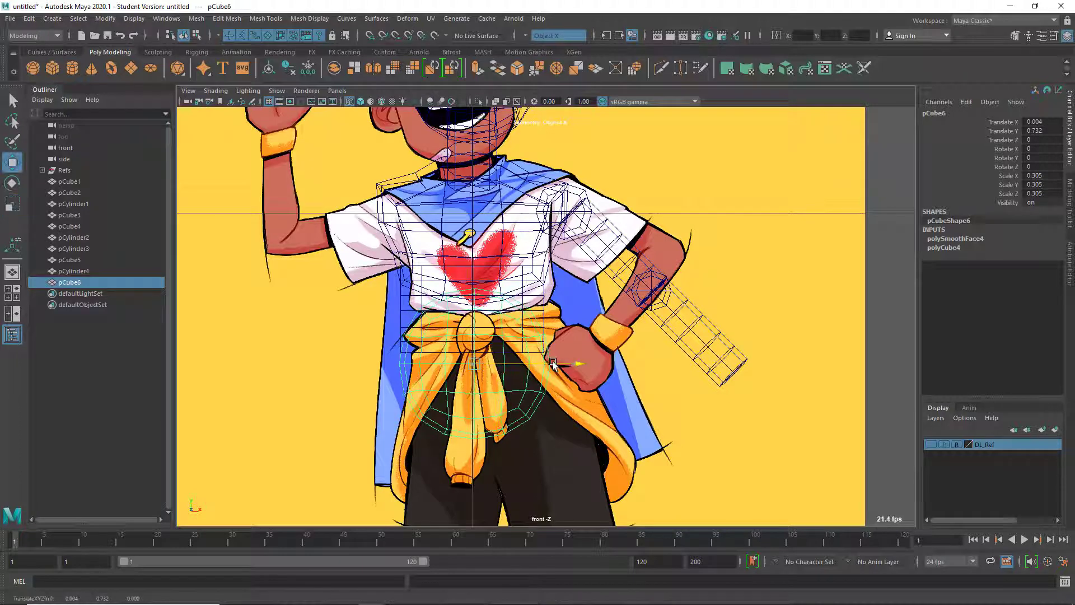
{"action": "key", "text": "r"}
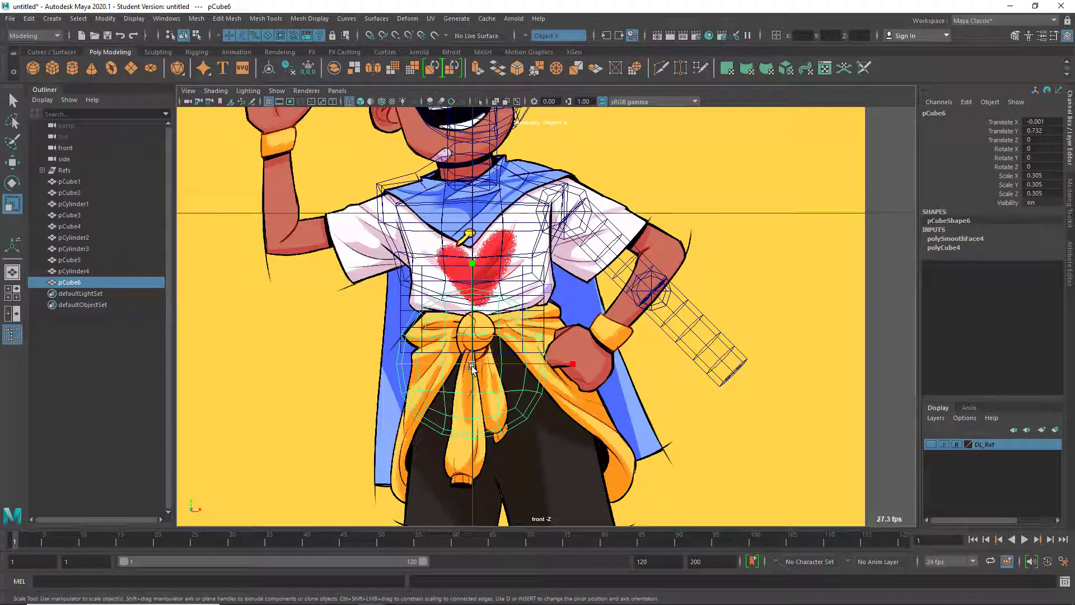
{"action": "left_click_drag", "start_coordinate": [471, 365], "coordinate": [520, 397]}
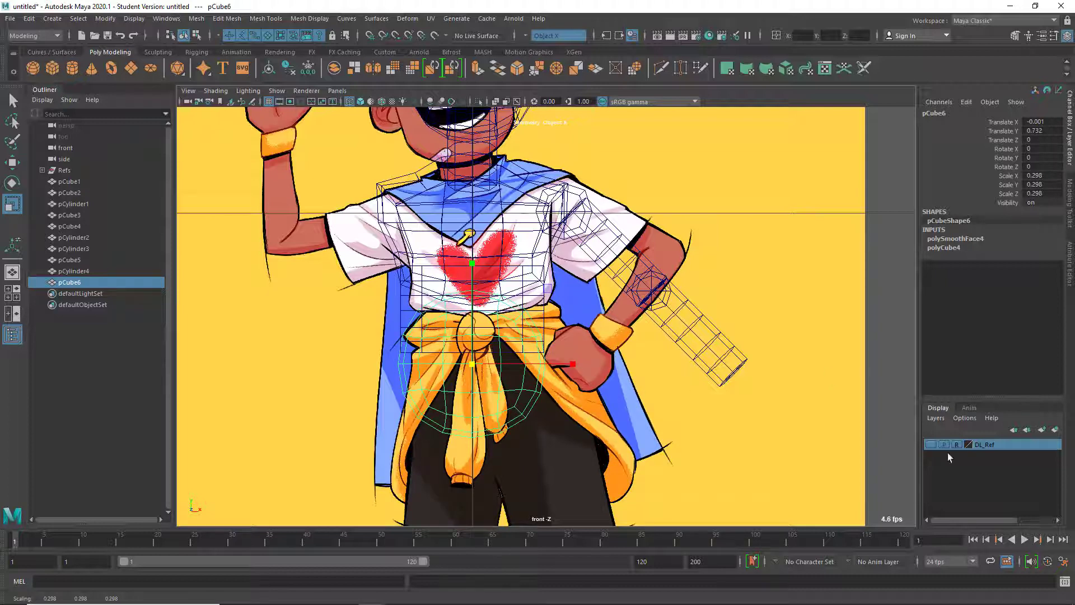
- Show the DL_Ref layer and fit the hip sphere to the pelvis outline with X scale 0.296, Y scale 0.263 and Translate Y 0.748
{"action": "left_click", "coordinate": [931, 444]}
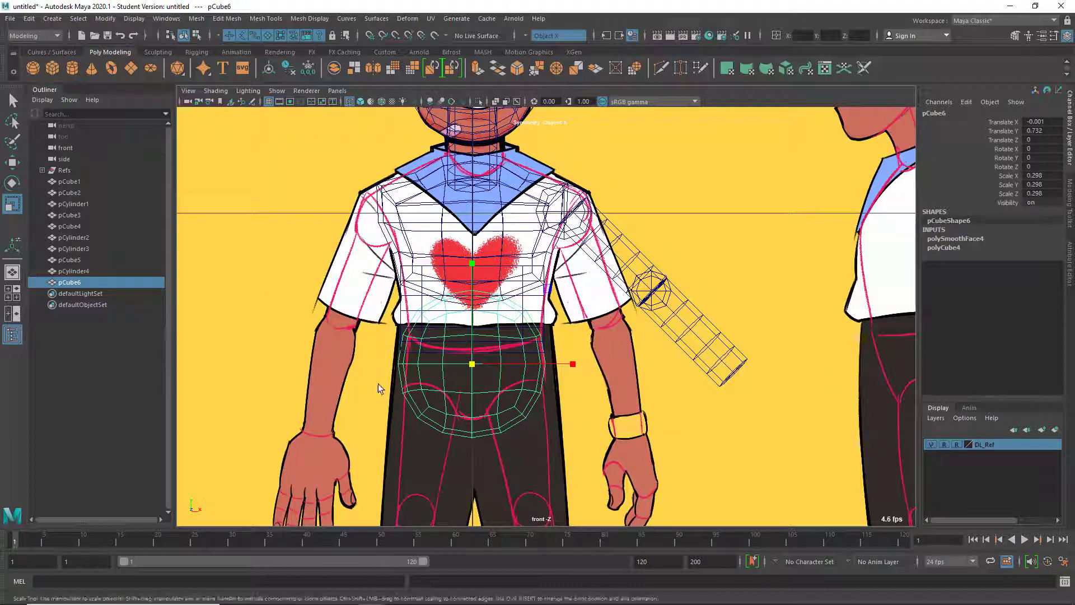
{"action": "left_click_drag", "start_coordinate": [469, 362], "coordinate": [456, 372]}
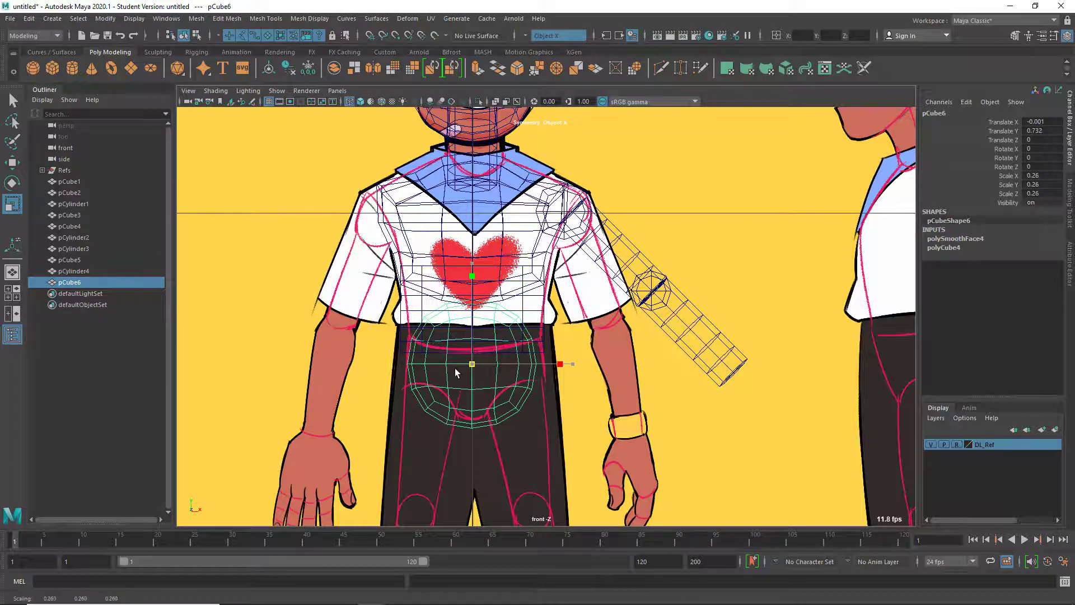
{"action": "key", "text": "ctrl+z"}
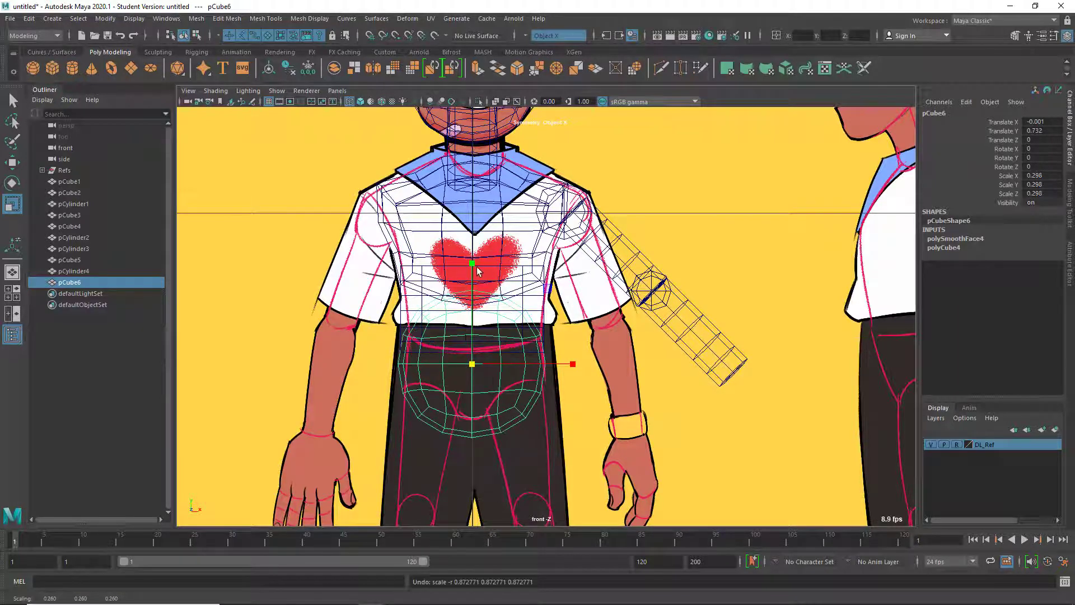
{"action": "left_click_drag", "start_coordinate": [477, 271], "coordinate": [475, 285]}
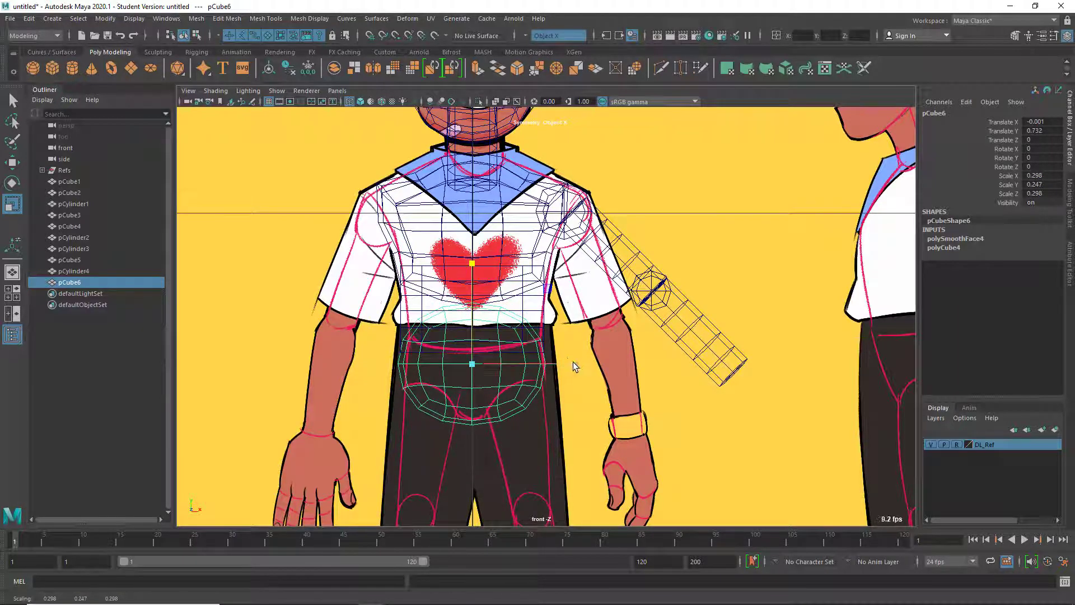
{"action": "left_click_drag", "start_coordinate": [571, 363], "coordinate": [570, 361]}
{"action": "mouse_move", "coordinate": [472, 286]}
{"action": "left_mouse_down"}
{"action": "mouse_move", "coordinate": [471, 274]}
{"action": "mouse_move", "coordinate": [475, 286]}
{"action": "left_mouse_up"}
{"action": "key", "text": "w"}
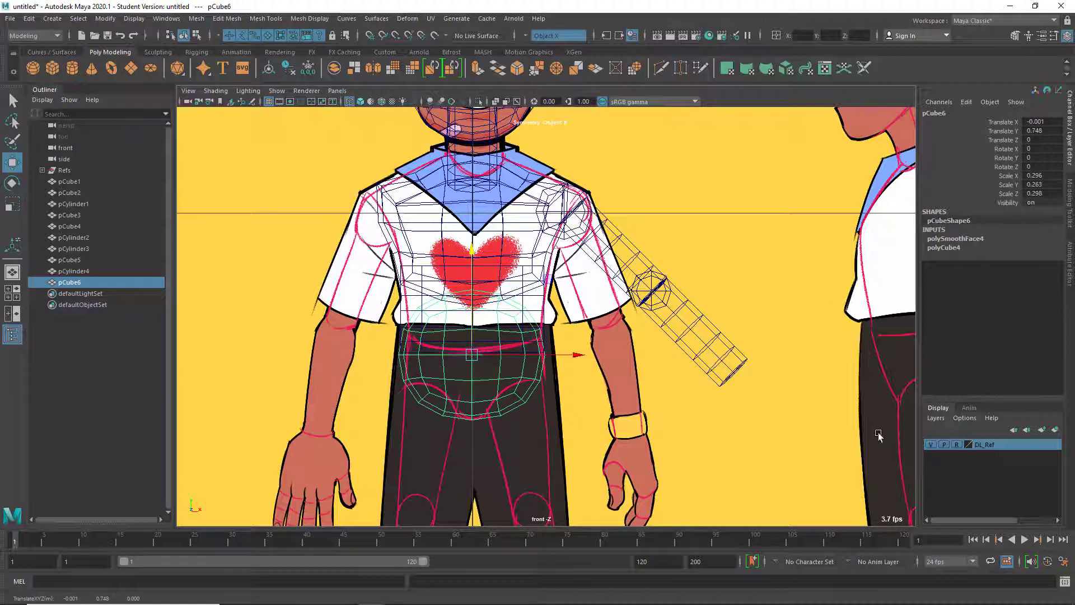
- Hide the DL_Ref layer and, in the side view, soft-move the pelvis mesh's rear vertices forward to flatten the back
{"action": "left_click", "coordinate": [931, 444]}
{"action": "key", "text": "space"}
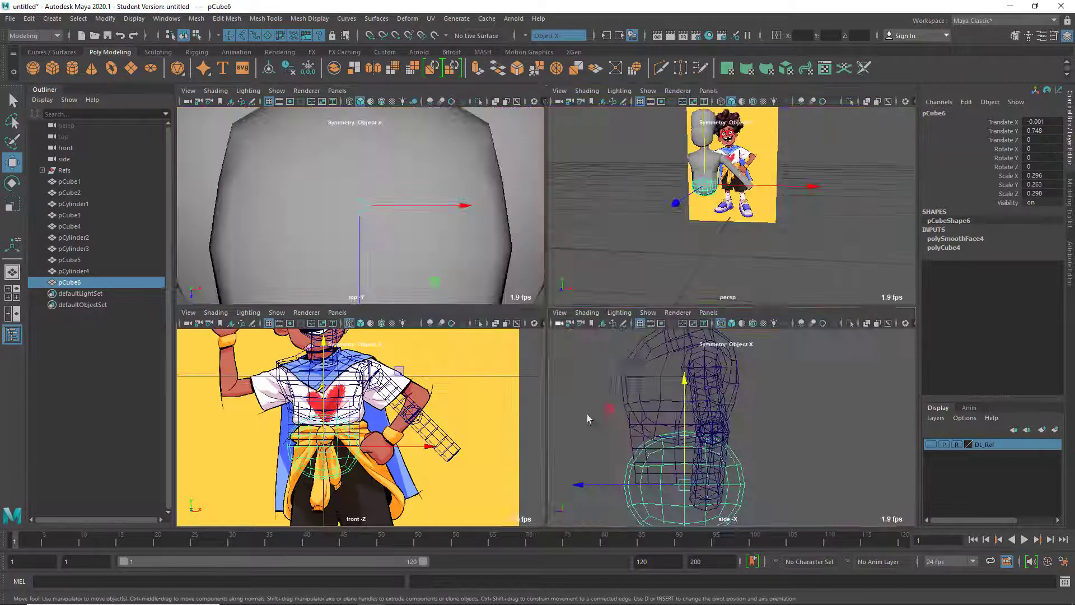
{"action": "key", "text": "space"}
{"action": "middle_click_drag", "start_coordinate": [607, 403], "coordinate": [541, 367], "text": "alt"}
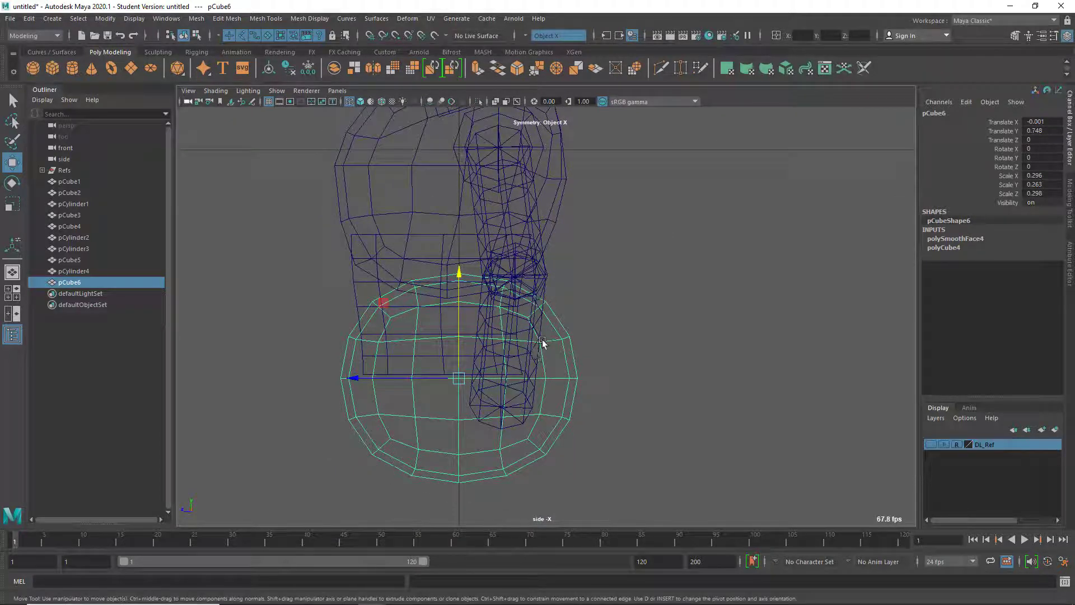
{"action": "right_click_drag", "start_coordinate": [539, 323], "coordinate": [492, 283]}
{"action": "left_click_drag", "start_coordinate": [682, 290], "coordinate": [361, 358]}
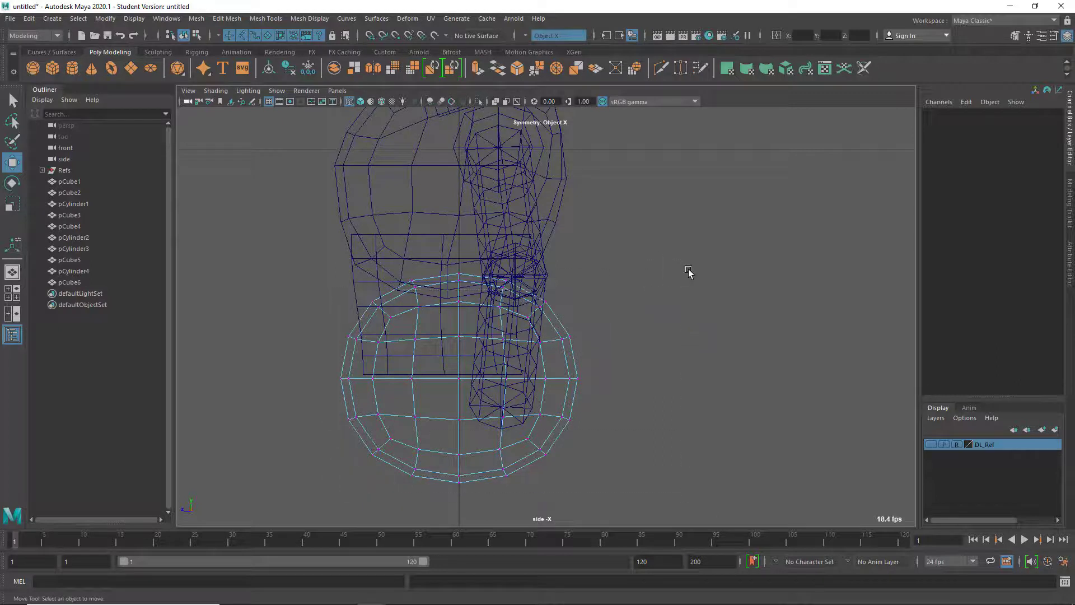
{"action": "left_click_drag", "start_coordinate": [640, 264], "coordinate": [485, 398]}
{"action": "left_click_drag", "start_coordinate": [477, 330], "coordinate": [427, 335]}
{"action": "left_click_drag", "start_coordinate": [580, 396], "coordinate": [467, 421]}
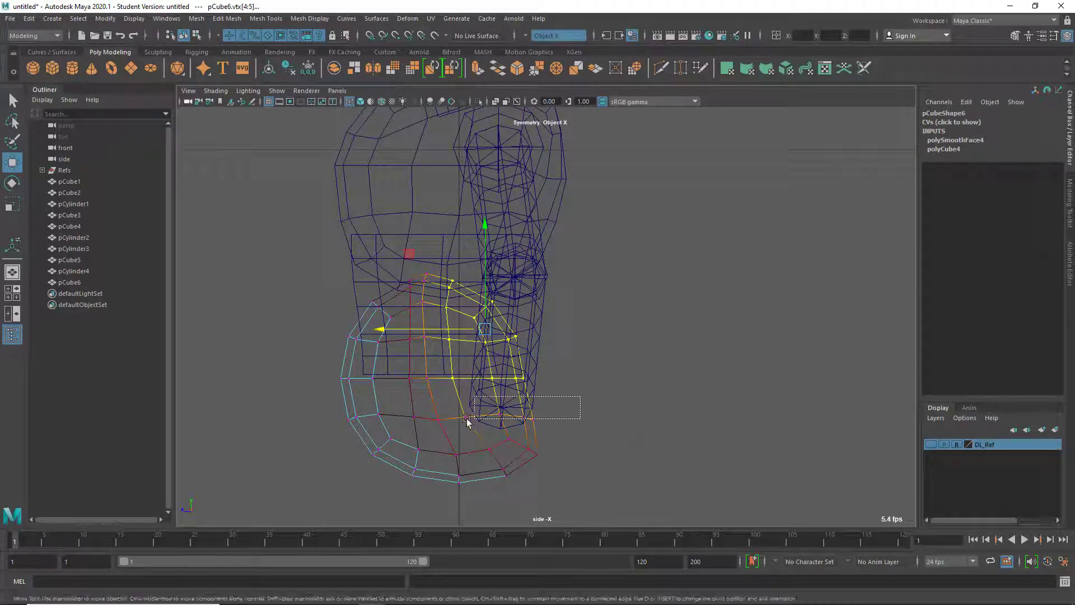
{"action": "left_click_drag", "start_coordinate": [594, 458], "coordinate": [594, 459]}
- Push the pelvis mesh's front vertices backward in Z with soft selection to slim the front profile
{"action": "left_click_drag", "start_coordinate": [310, 356], "coordinate": [394, 398]}
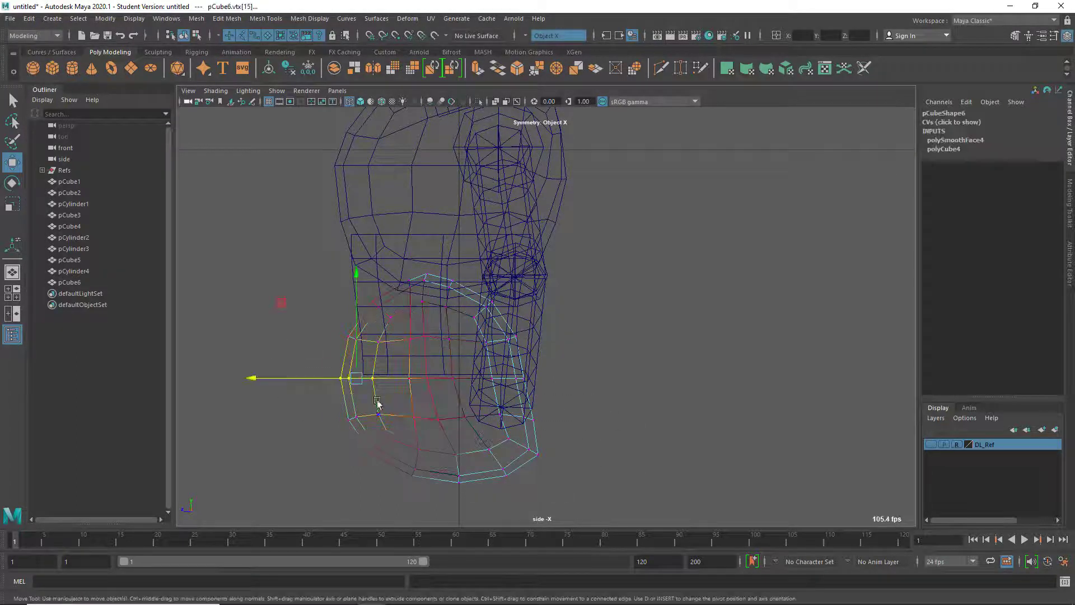
{"action": "left_click", "coordinate": [299, 383]}
{"action": "left_click_drag", "start_coordinate": [371, 355], "coordinate": [428, 399]}
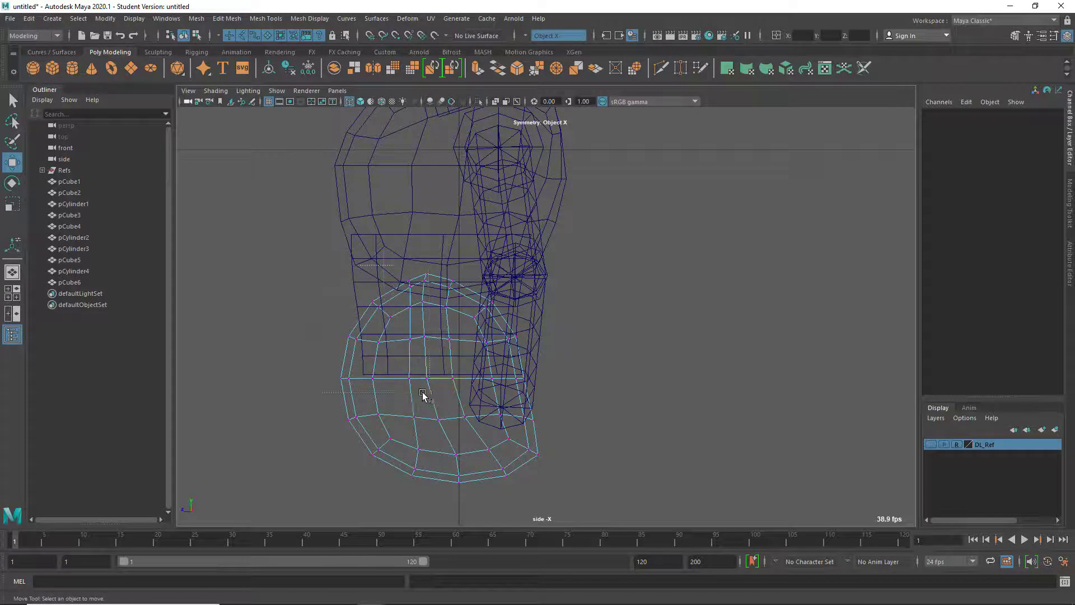
{"action": "left_click_drag", "start_coordinate": [294, 327], "coordinate": [318, 327]}
- Adjust the pelvis mesh's lower rear vertices in Z with a changed soft-selection falloff to round out the buttocks profile
{"action": "middle_click_drag", "start_coordinate": [415, 413], "coordinate": [444, 360], "text": "alt"}
{"action": "left_click_drag", "start_coordinate": [444, 360], "coordinate": [418, 412], "text": "alt"}
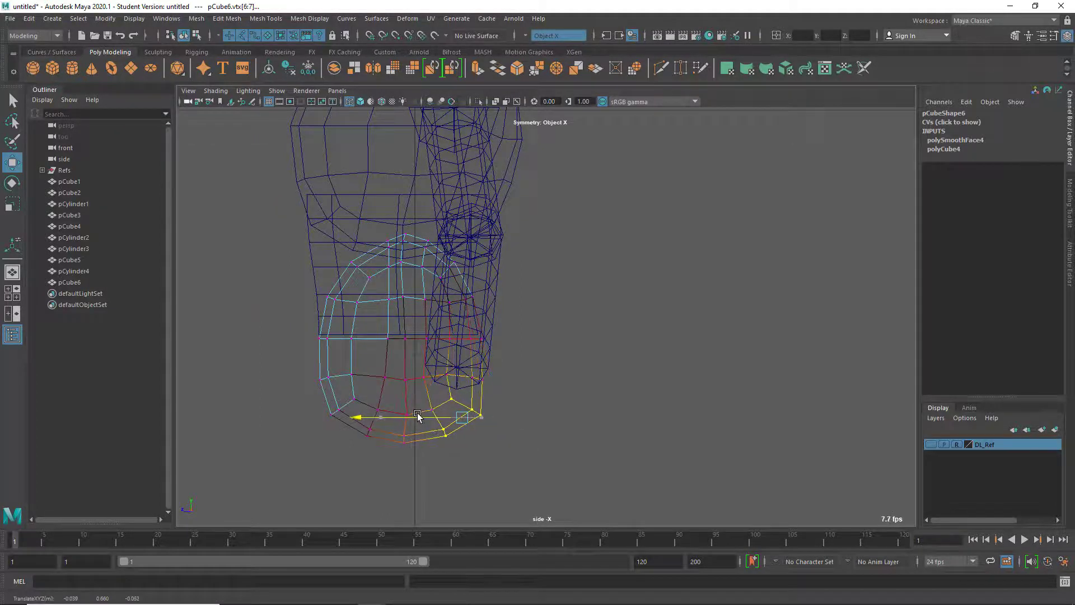
{"action": "left_click_drag", "start_coordinate": [517, 360], "coordinate": [458, 395]}
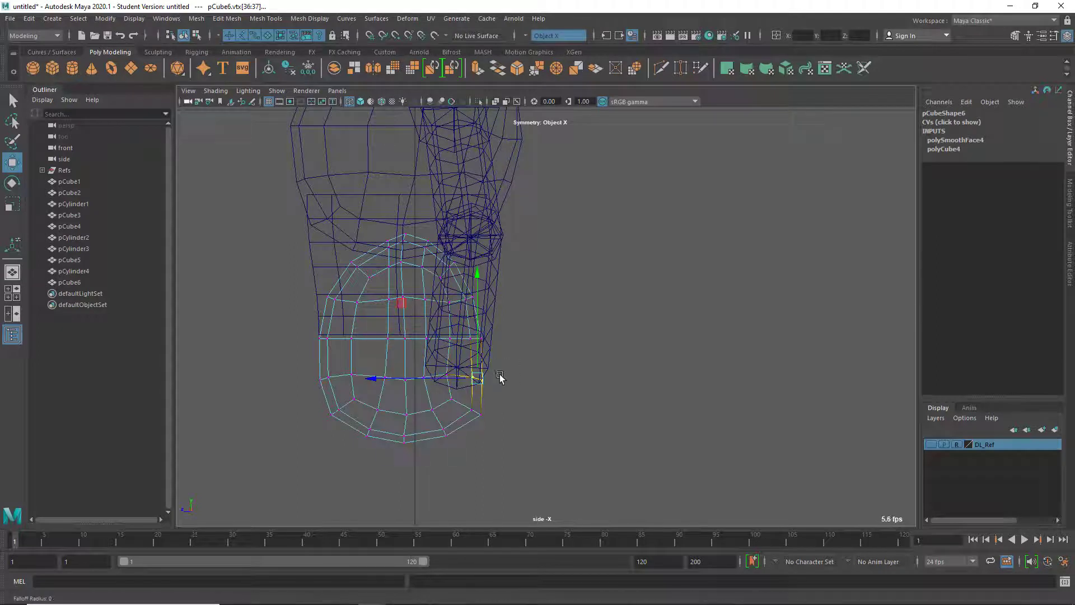
{"action": "left_click_drag", "start_coordinate": [519, 368], "coordinate": [554, 361]}
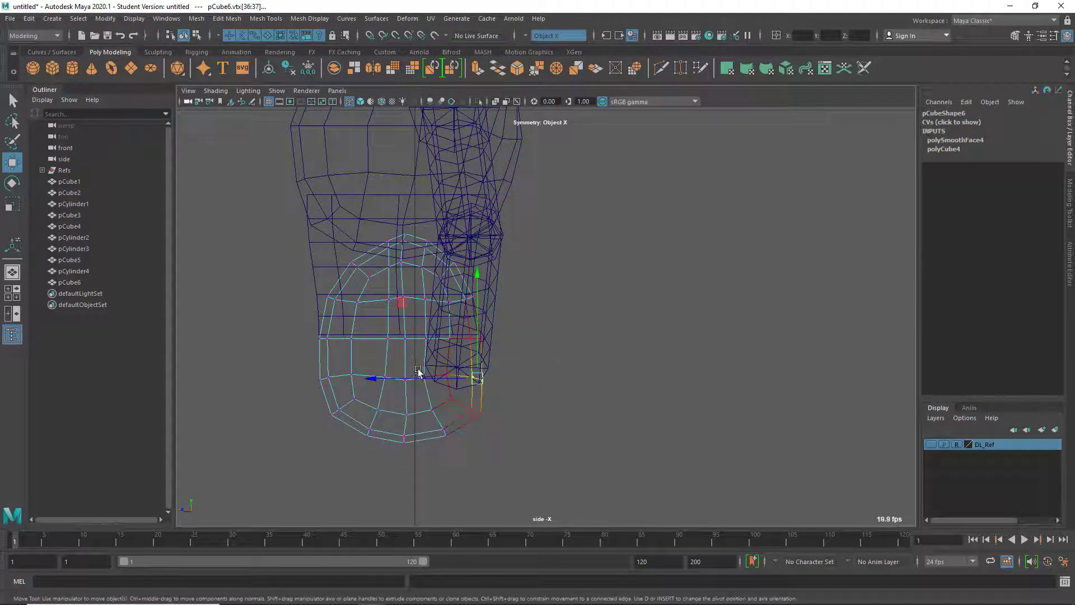
{"action": "left_click_drag", "start_coordinate": [422, 375], "coordinate": [425, 375]}
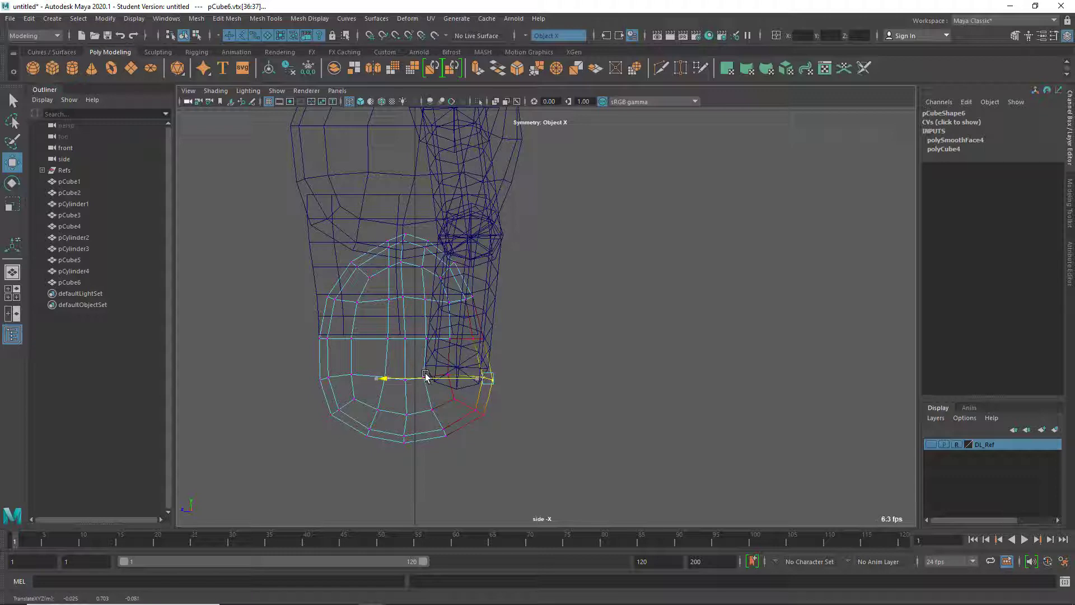
- Show the DL_Ref layer to fit the pelvis mesh's lower front vertices to the side drawing's pelvis outline, then hide the layer again
{"action": "left_click", "coordinate": [930, 445]}
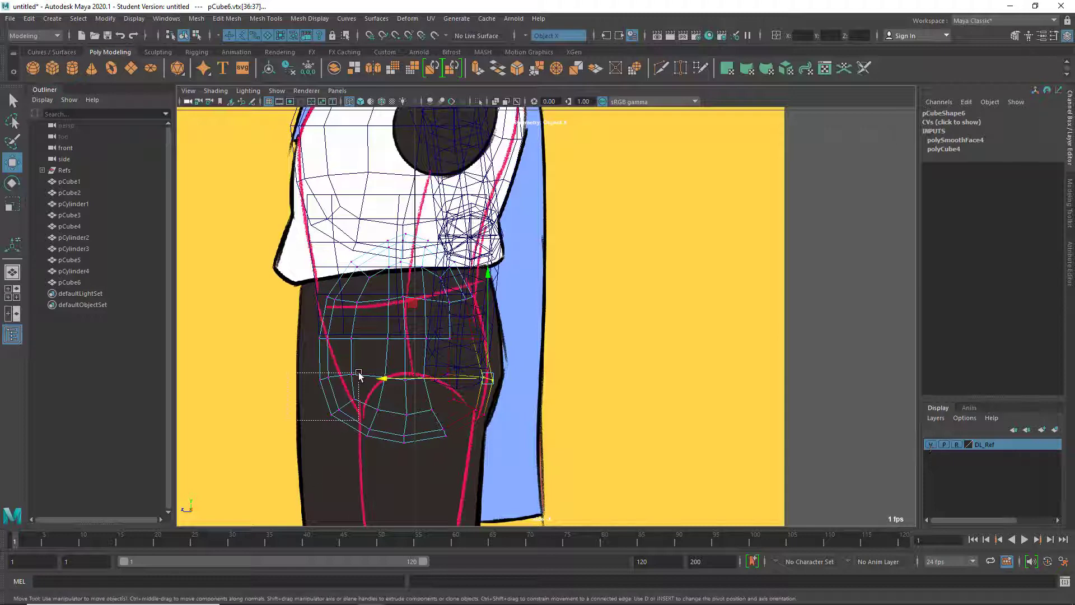
{"action": "left_click", "coordinate": [303, 398]}
{"action": "mouse_move", "coordinate": [304, 397]}
{"action": "left_mouse_down"}
{"action": "mouse_move", "coordinate": [290, 389]}
{"action": "mouse_move", "coordinate": [312, 429]}
{"action": "mouse_move", "coordinate": [303, 408]}
{"action": "left_mouse_up"}
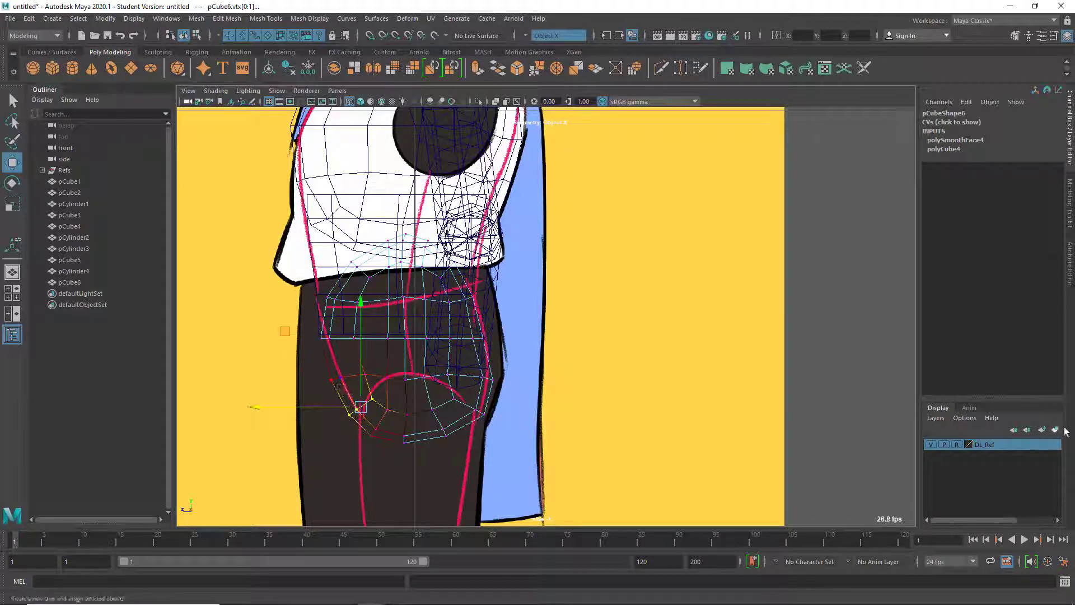
{"action": "left_click", "coordinate": [930, 444]}
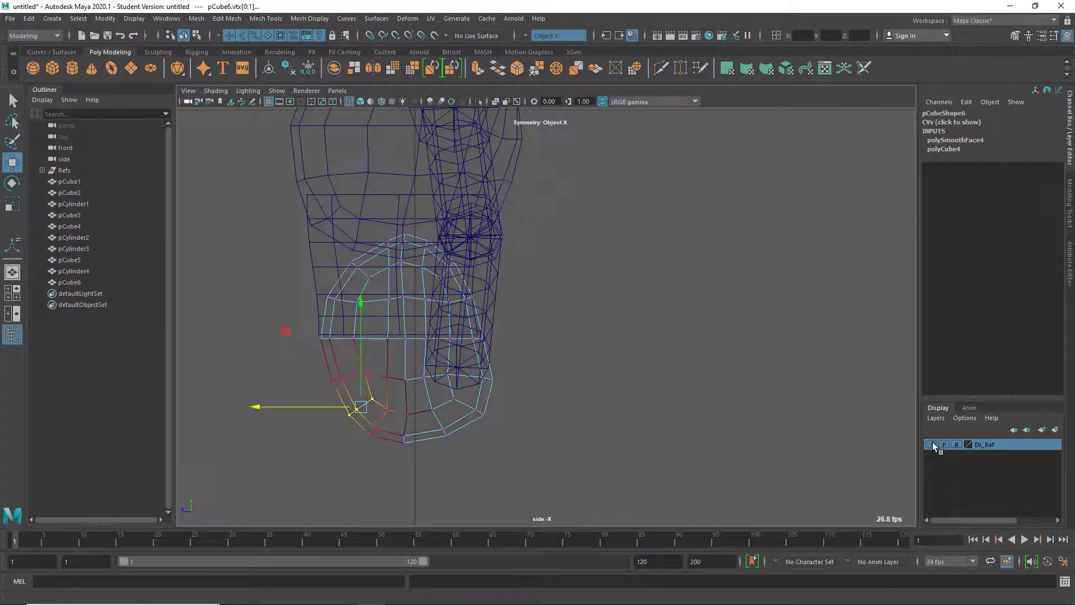
- Undo the stray vertex move and scale the pelvis mesh's middle row of vertices slightly wider in Z
{"action": "middle_click_drag", "start_coordinate": [293, 334], "coordinate": [338, 346]}
{"action": "key", "text": "ctrl+z"}
{"action": "left_click", "coordinate": [280, 330]}
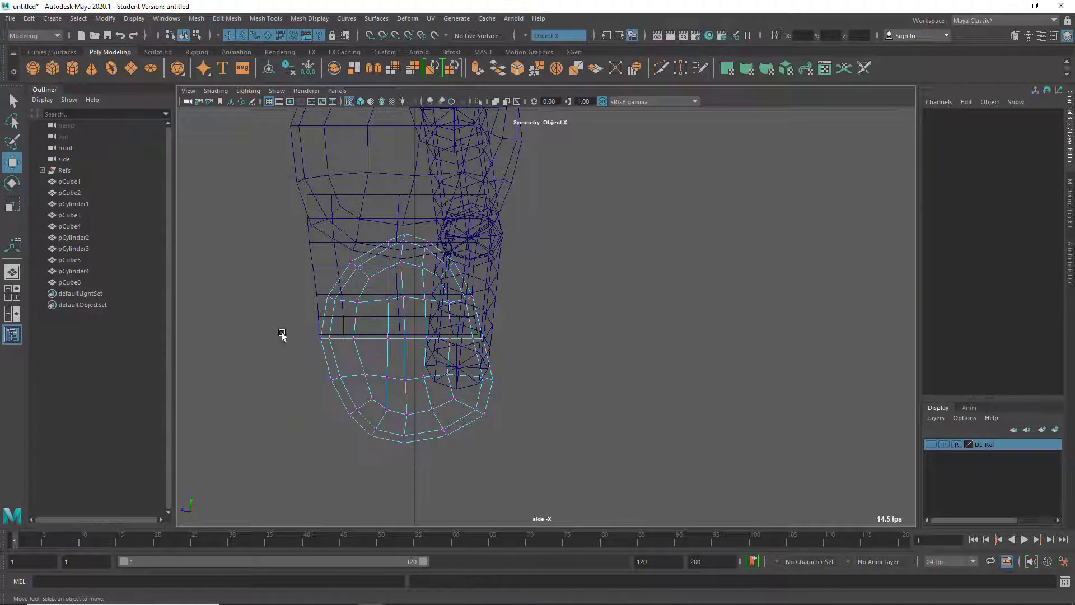
{"action": "left_click_drag", "start_coordinate": [240, 327], "coordinate": [506, 351]}
{"action": "middle_click_drag", "start_coordinate": [404, 300], "coordinate": [408, 335]}
{"action": "key", "text": "r"}
- Return the pelvis mesh to object mode and examine the body block-in from several angles, including from below, in the perspective view
{"action": "key", "text": "space"}
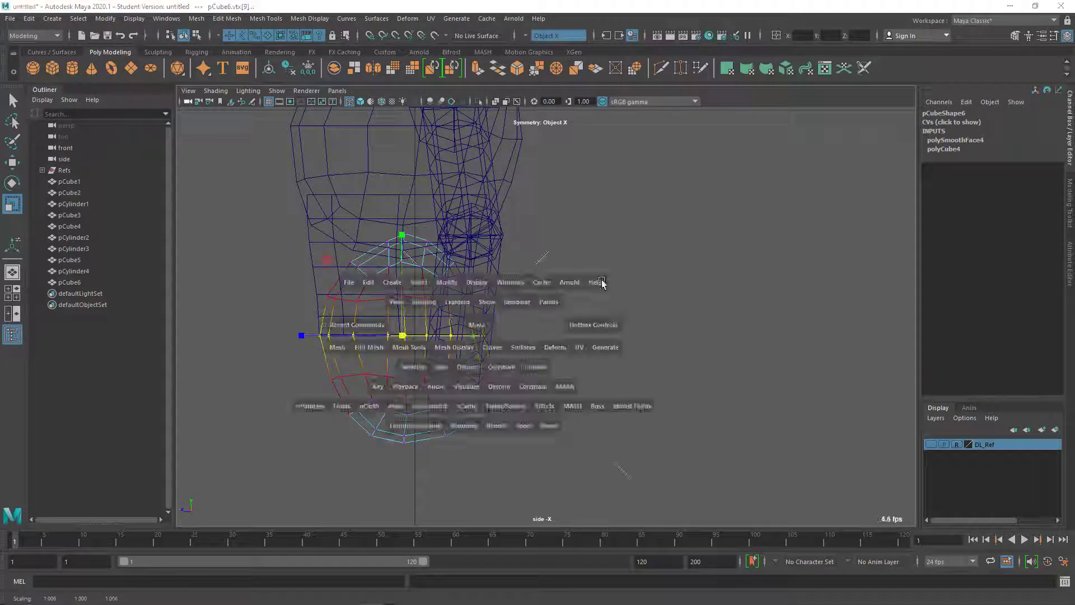
{"action": "key", "text": "space"}
{"action": "mouse_move", "coordinate": [594, 298]}
{"action": "left_mouse_down", "text": "alt"}
{"action": "mouse_move", "coordinate": [536, 335]}
{"action": "mouse_move", "coordinate": [499, 307]}
{"action": "left_mouse_up", "text": "alt"}
{"action": "right_click_drag", "start_coordinate": [499, 307], "coordinate": [560, 266]}
{"action": "left_click", "coordinate": [667, 350]}
{"action": "left_click_drag", "start_coordinate": [667, 349], "coordinate": [374, 404], "text": "alt"}
{"action": "scroll", "coordinate": [548, 471], "scroll_direction": "up", "scroll_amount": 4}
{"action": "left_click_drag", "start_coordinate": [542, 340], "coordinate": [599, 247], "text": "alt"}
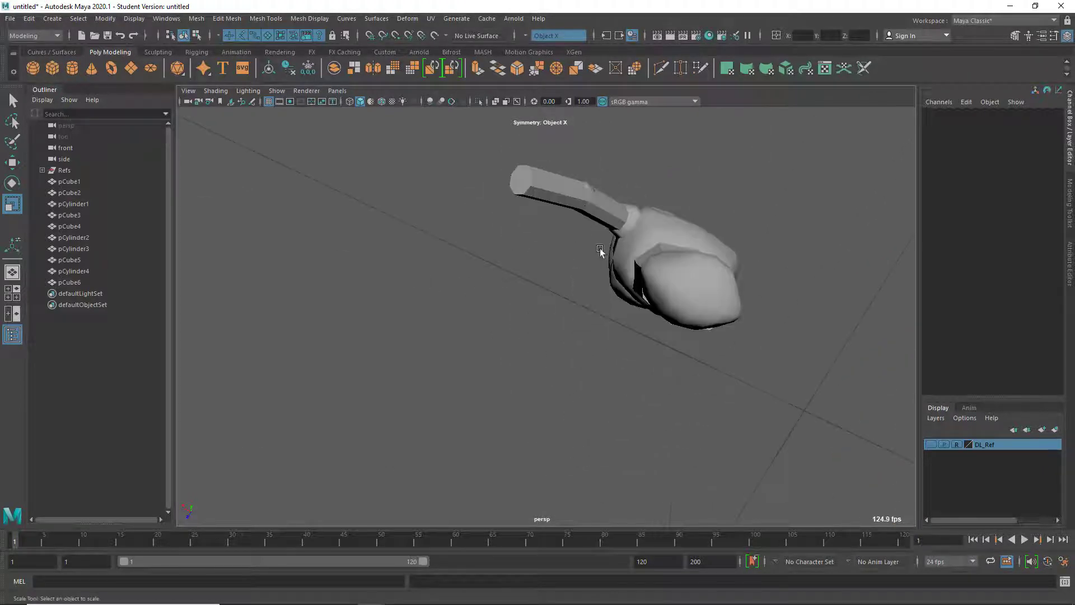
- Pull the vertex pairs on the rear underside of the pelvis mesh outward and backward to round its lower contour
{"action": "scroll", "coordinate": [571, 377], "scroll_direction": "up", "scroll_amount": 5}
{"action": "left_click", "coordinate": [528, 271]}
{"action": "right_click_drag", "start_coordinate": [530, 273], "coordinate": [475, 274]}
{"action": "left_click", "coordinate": [530, 259]}
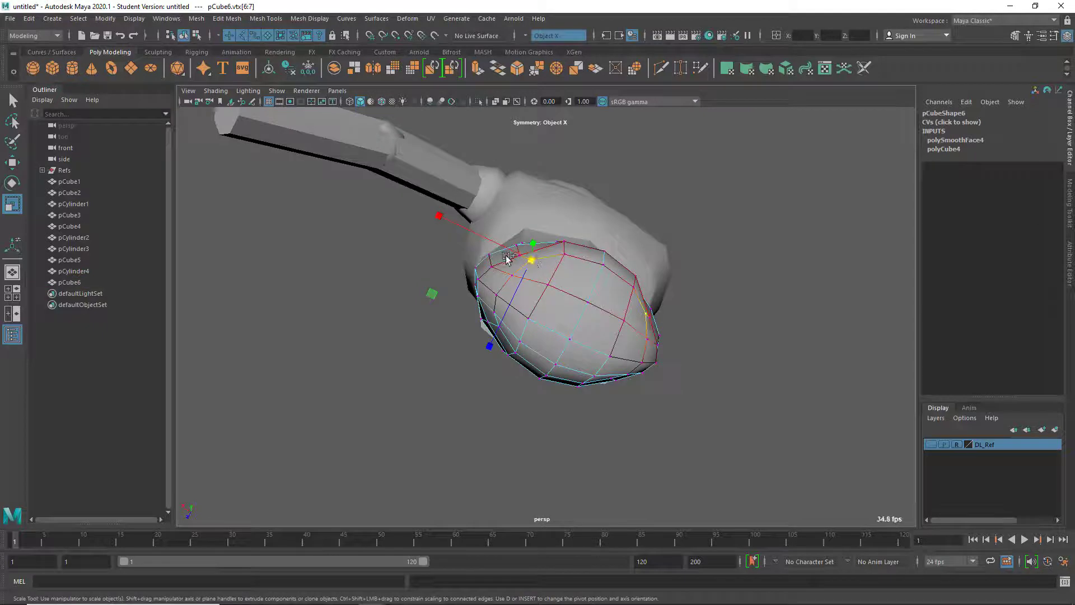
{"action": "key", "text": "w"}
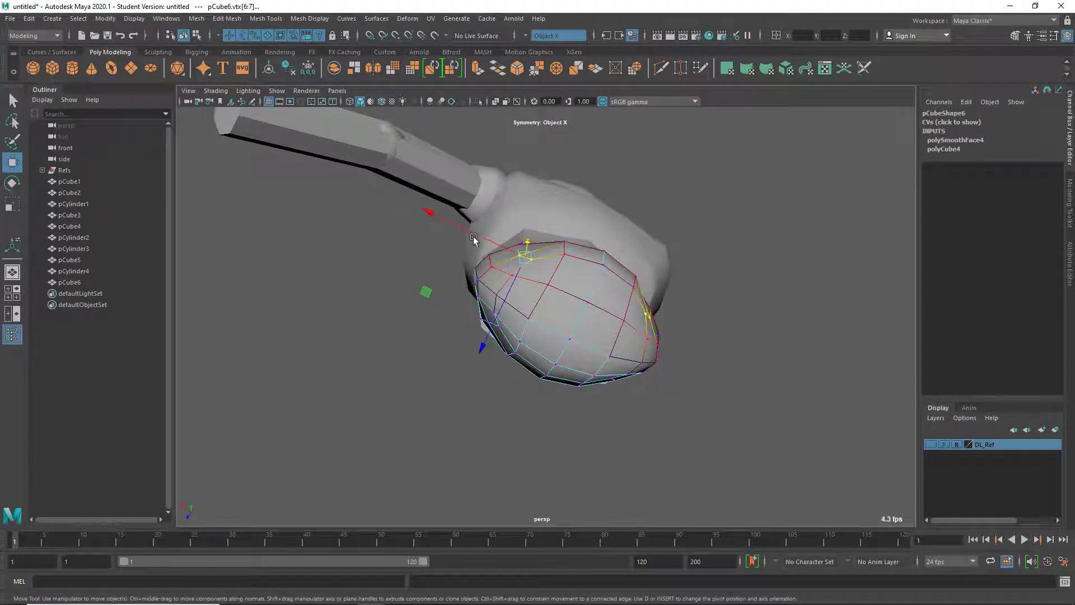
{"action": "left_click_drag", "start_coordinate": [473, 239], "coordinate": [478, 282]}
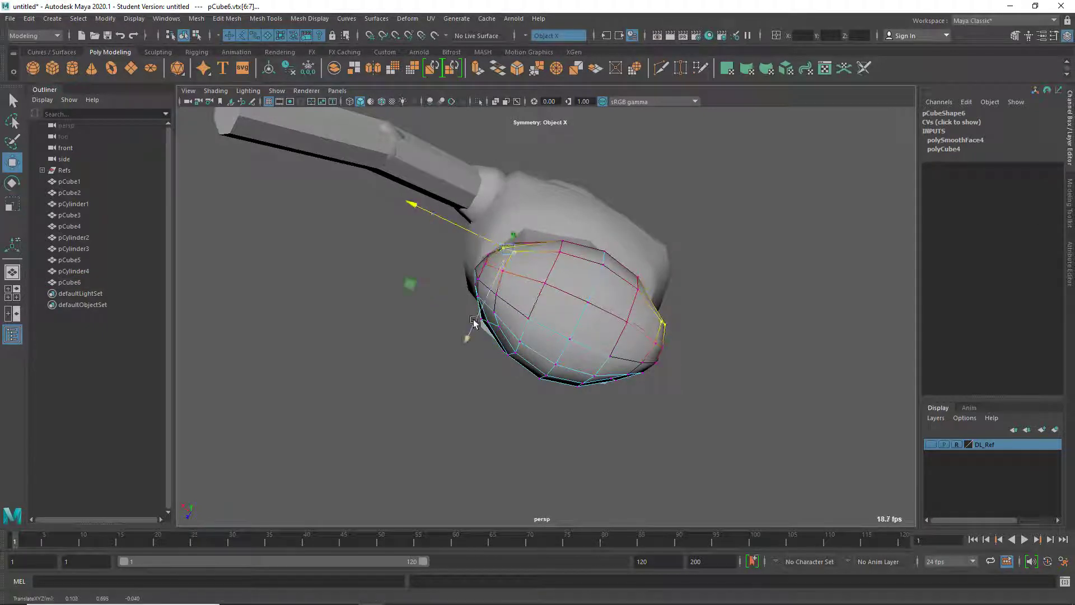
{"action": "left_click_drag", "start_coordinate": [473, 322], "coordinate": [482, 310]}
{"action": "left_click", "coordinate": [563, 243]}
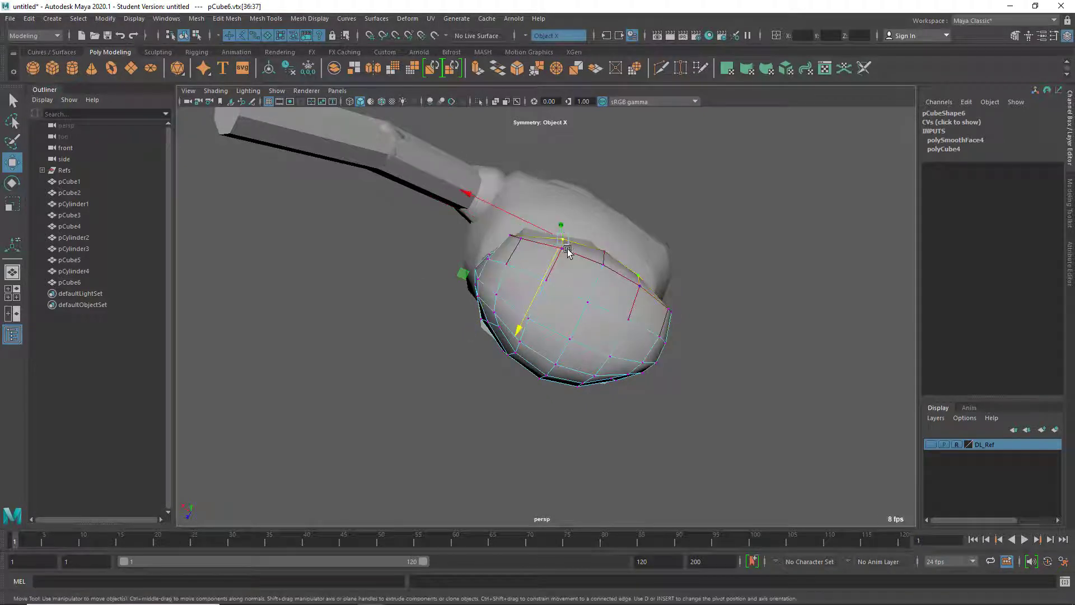
{"action": "left_click_drag", "start_coordinate": [571, 258], "coordinate": [545, 286]}
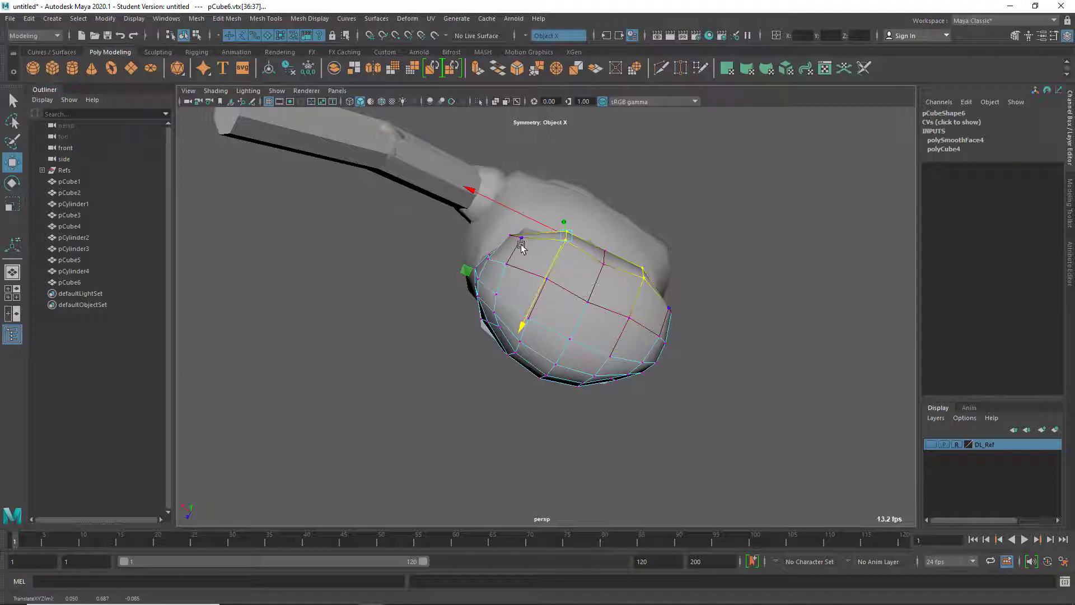
- Pull out the pelvis mesh's rear hip and buttock vertices to round its back, and return the mesh to object mode
{"action": "left_click_drag", "start_coordinate": [452, 303], "coordinate": [592, 232], "text": "alt"}
{"action": "left_click", "coordinate": [581, 227]}
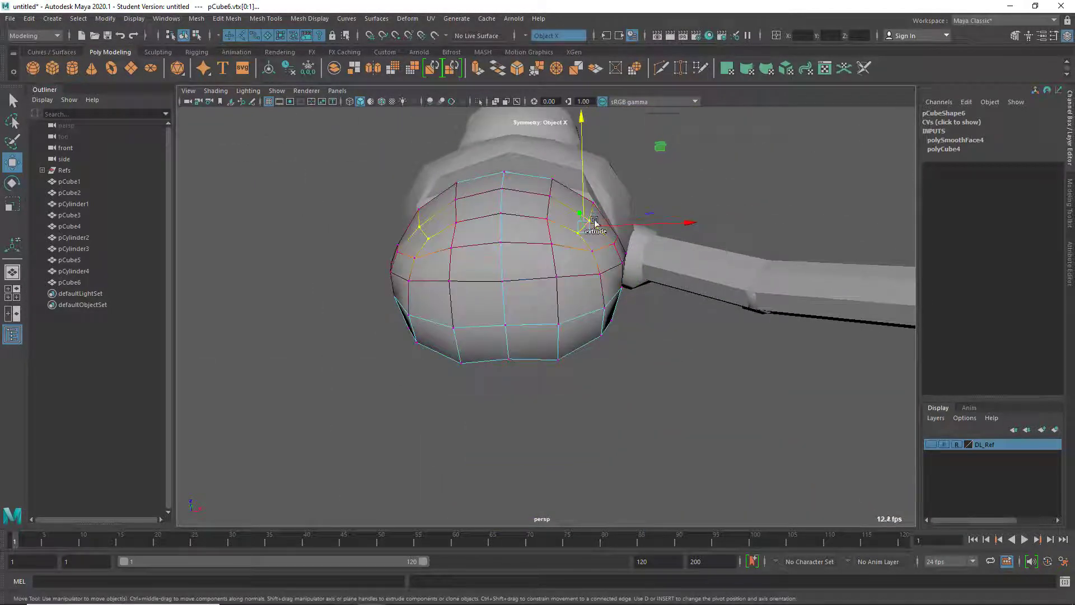
{"action": "left_click_drag", "start_coordinate": [669, 140], "coordinate": [555, 332], "text": "alt"}
{"action": "left_click_drag", "start_coordinate": [543, 330], "coordinate": [495, 293], "text": "alt"}
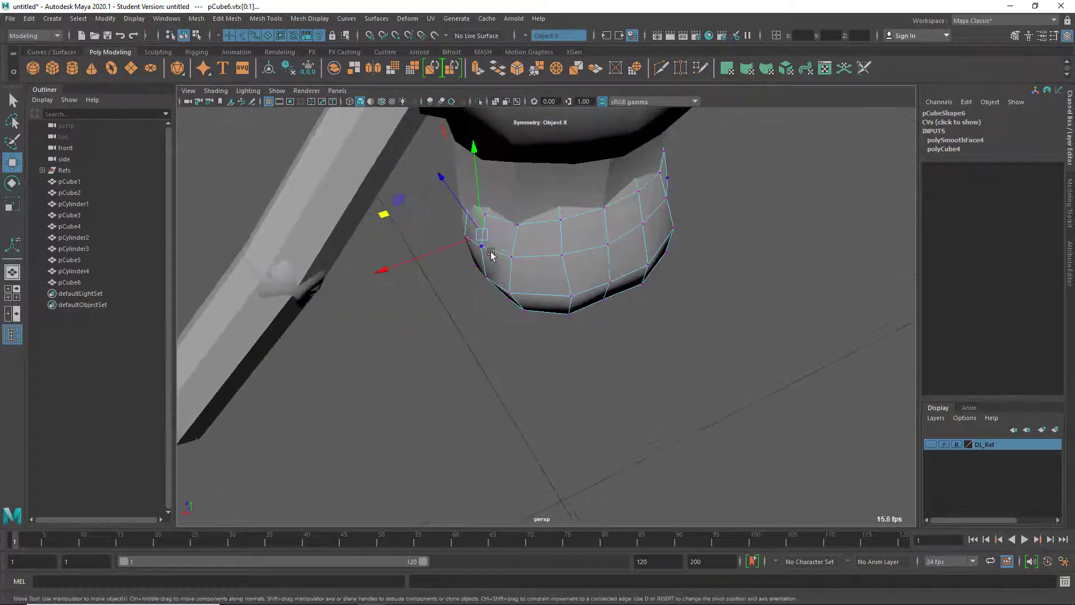
{"action": "left_click_drag", "start_coordinate": [382, 225], "coordinate": [377, 225]}
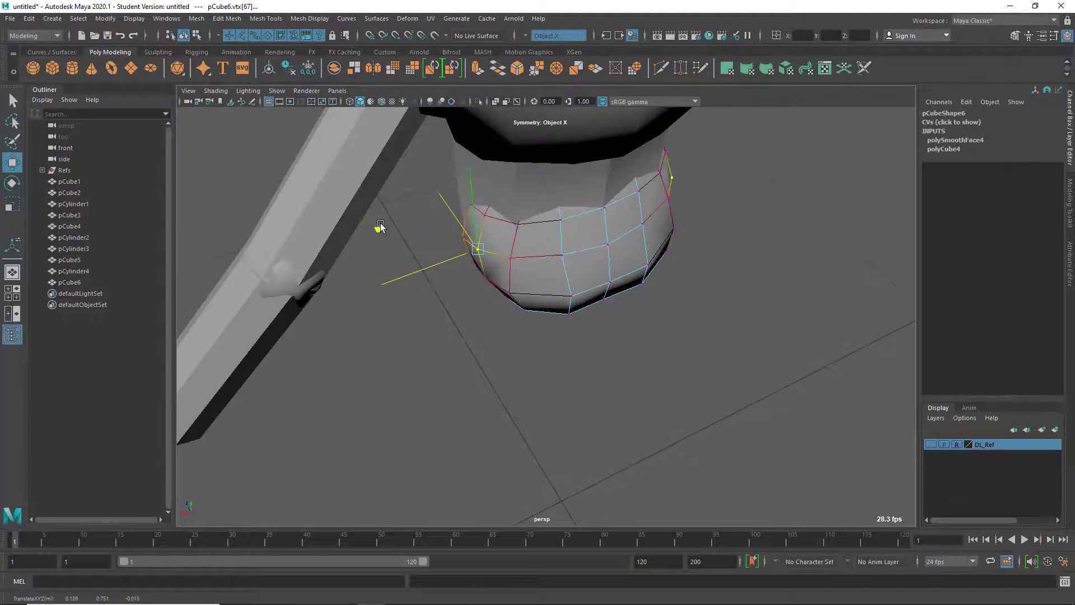
{"action": "left_click", "coordinate": [561, 255]}
{"action": "left_click_drag", "start_coordinate": [472, 240], "coordinate": [464, 237]}
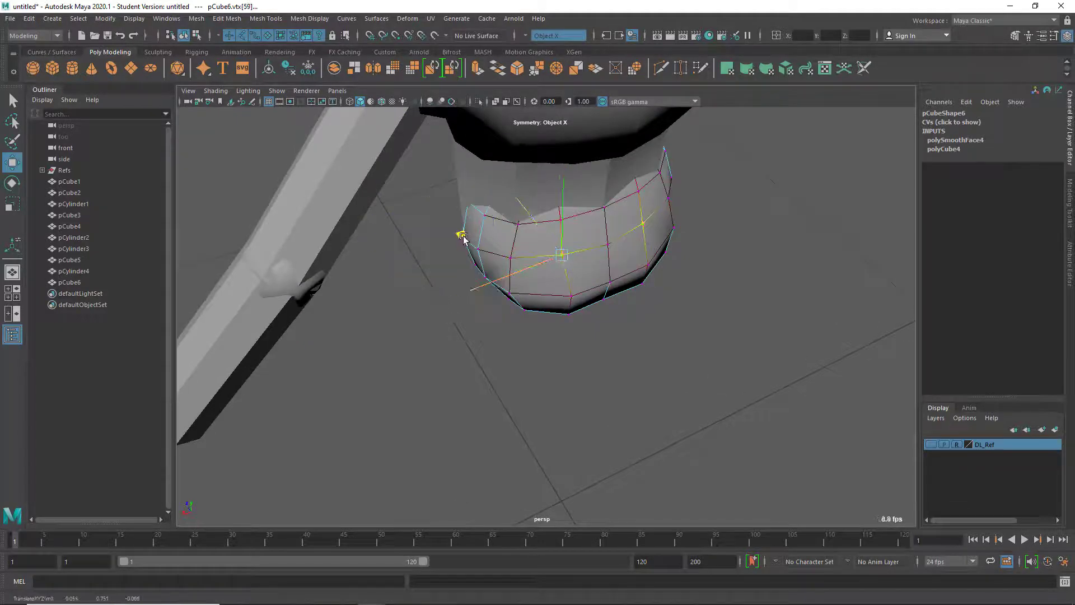
{"action": "left_click_drag", "start_coordinate": [485, 311], "coordinate": [585, 234], "text": "alt"}
{"action": "right_click", "coordinate": [585, 234]}
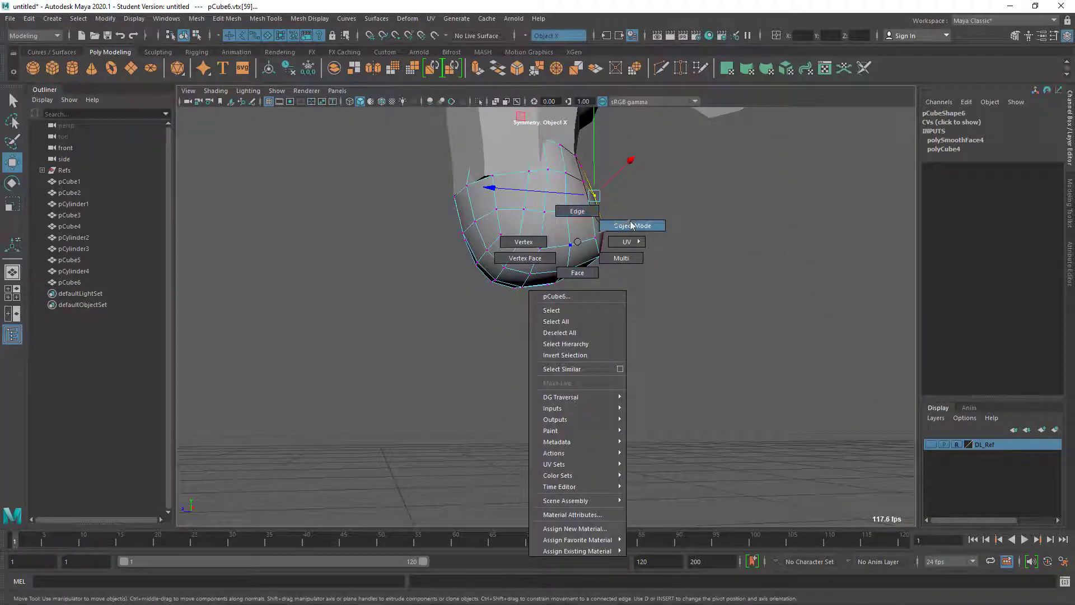
{"action": "right_click_drag", "start_coordinate": [631, 225], "coordinate": [633, 225]}
{"action": "left_click", "coordinate": [425, 291]}
- Smooth the waist cylinder with one division
{"action": "middle_click_drag", "start_coordinate": [425, 290], "coordinate": [463, 430], "text": "alt"}
{"action": "left_click_drag", "start_coordinate": [463, 429], "coordinate": [480, 269], "text": "alt"}
{"action": "left_click", "coordinate": [480, 274]}
{"action": "middle_click_drag", "start_coordinate": [480, 297], "coordinate": [446, 359], "text": "alt"}
{"action": "left_click", "coordinate": [395, 68]}
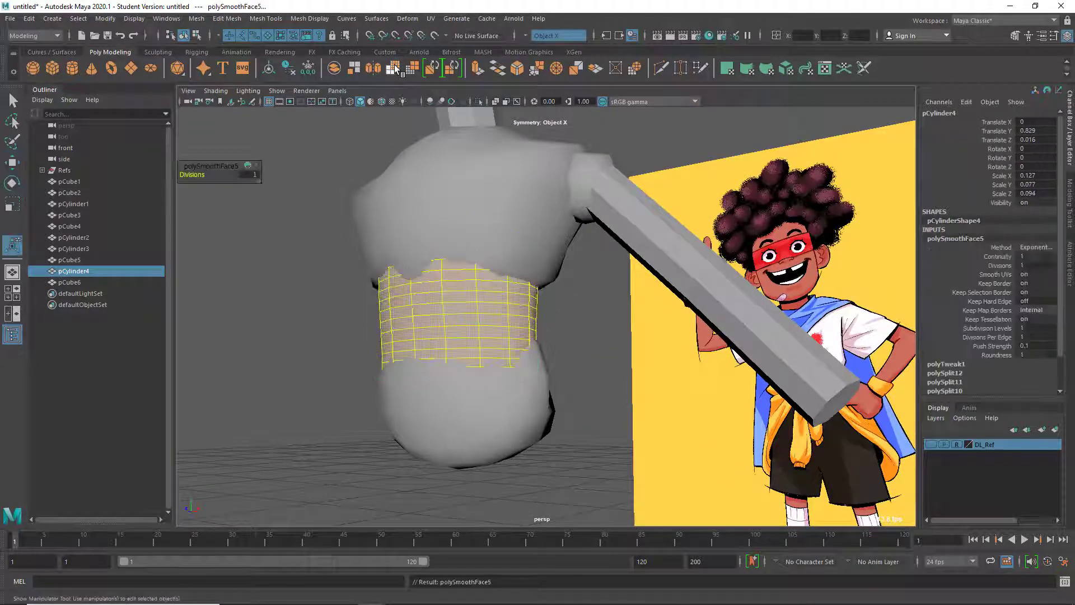
{"action": "left_click", "coordinate": [344, 361]}
- Smooth the torso mesh and the neck cylinder
{"action": "left_click_drag", "start_coordinate": [384, 398], "coordinate": [432, 331], "text": "alt"}
{"action": "left_click", "coordinate": [470, 241]}
{"action": "left_click_drag", "start_coordinate": [472, 268], "coordinate": [468, 92], "text": "alt"}
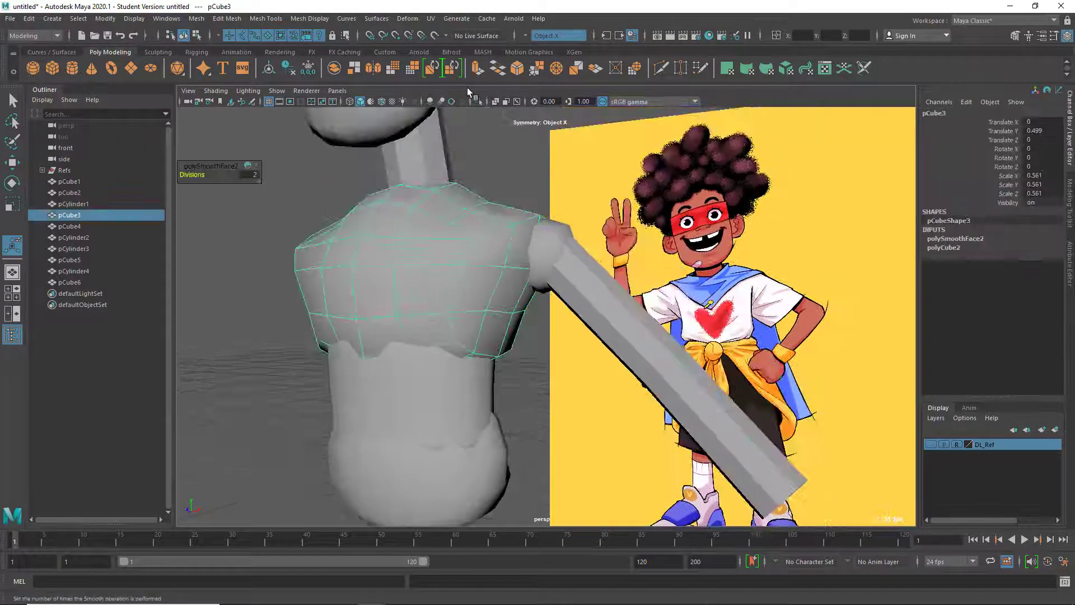
{"action": "left_click", "coordinate": [394, 68]}
{"action": "left_click", "coordinate": [286, 353]}
{"action": "left_click_drag", "start_coordinate": [285, 353], "coordinate": [324, 367], "text": "alt"}
{"action": "left_click", "coordinate": [424, 144]}
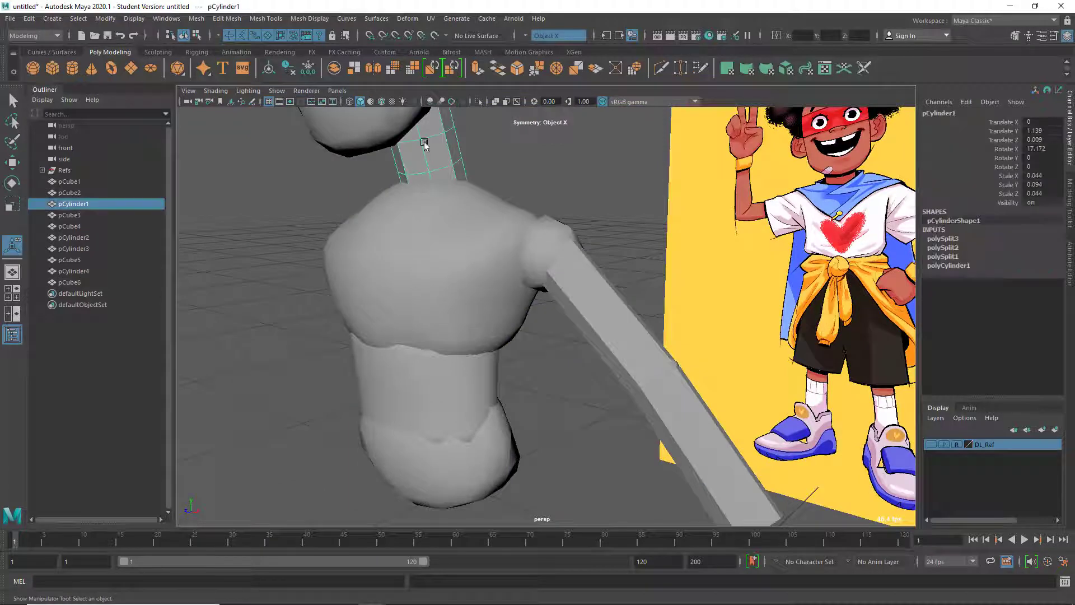
{"action": "left_click", "coordinate": [394, 68]}
{"action": "left_click", "coordinate": [317, 277]}
- Smooth the shoulder mesh and the upper arm cylinder
{"action": "left_click_drag", "start_coordinate": [413, 276], "coordinate": [538, 263], "text": "alt"}
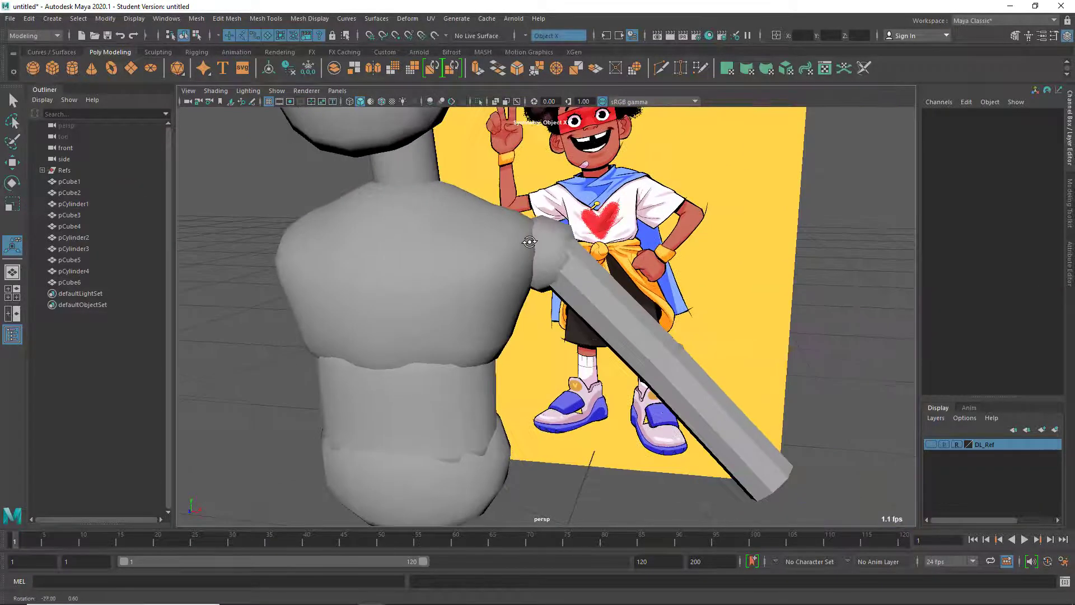
{"action": "left_click", "coordinate": [554, 253]}
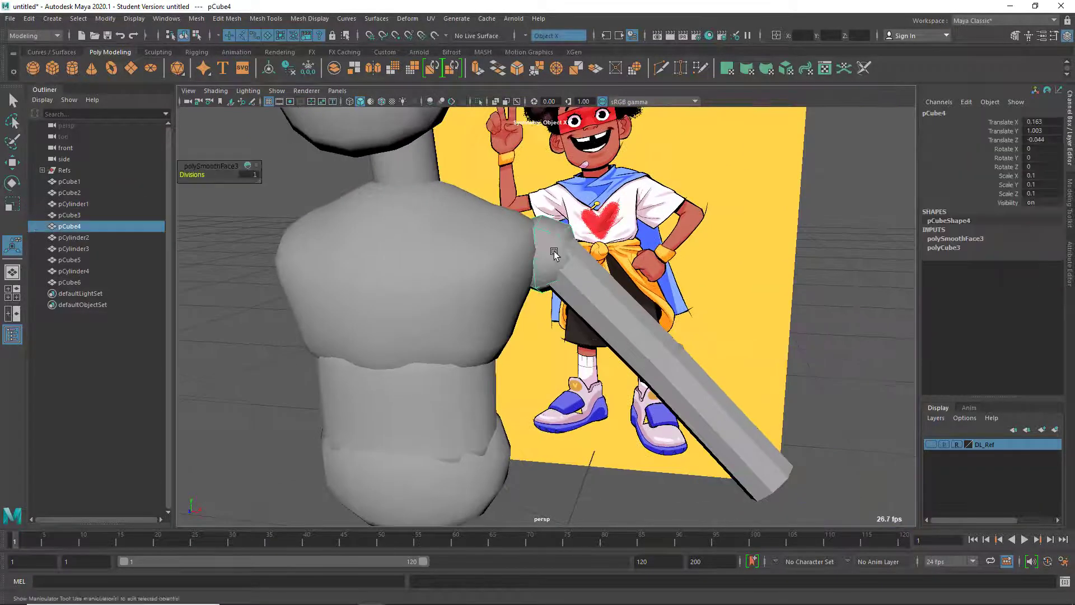
{"action": "left_click", "coordinate": [393, 70]}
{"action": "left_click", "coordinate": [570, 342]}
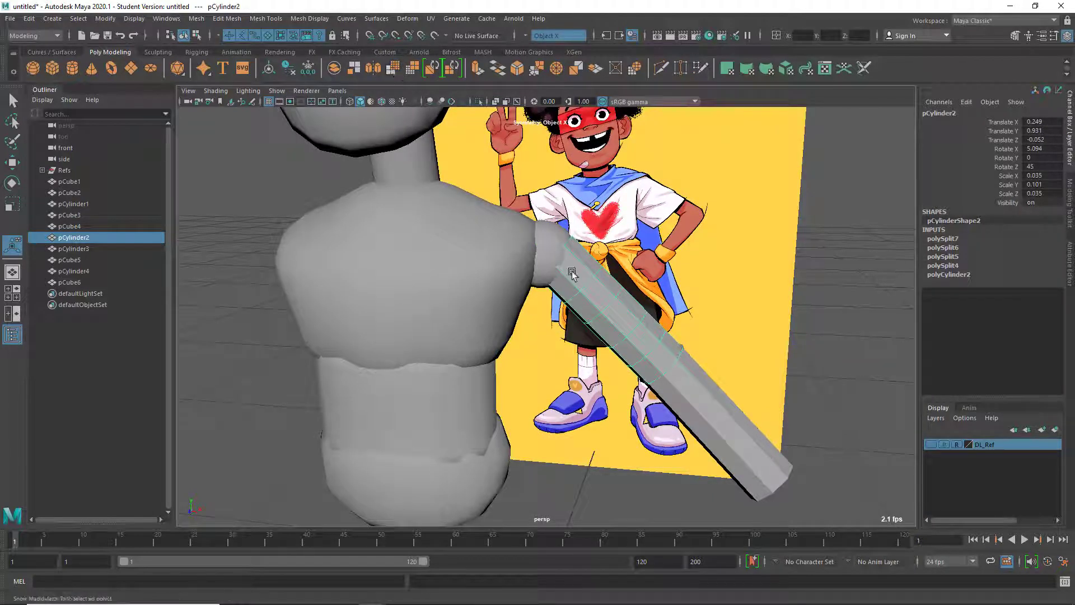
{"action": "key", "text": "Right"}
{"action": "left_click", "coordinate": [395, 70]}
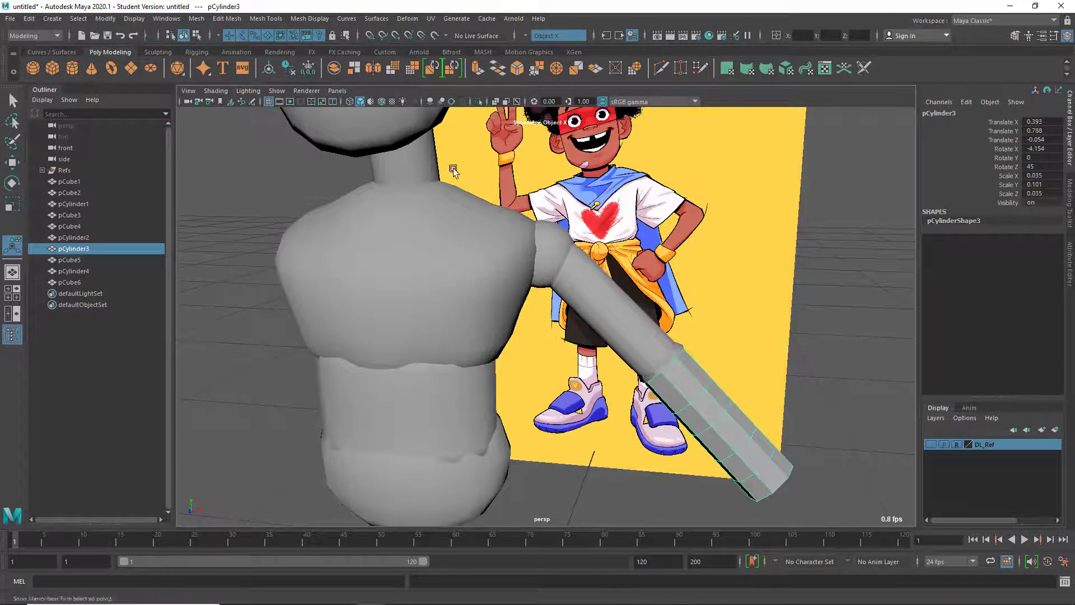
- Smooth the forearm cylinder and the elbow mesh, and check the whole smoothed block-in against the pose drawing
{"action": "left_click", "coordinate": [677, 348]}
{"action": "left_click", "coordinate": [682, 362]}
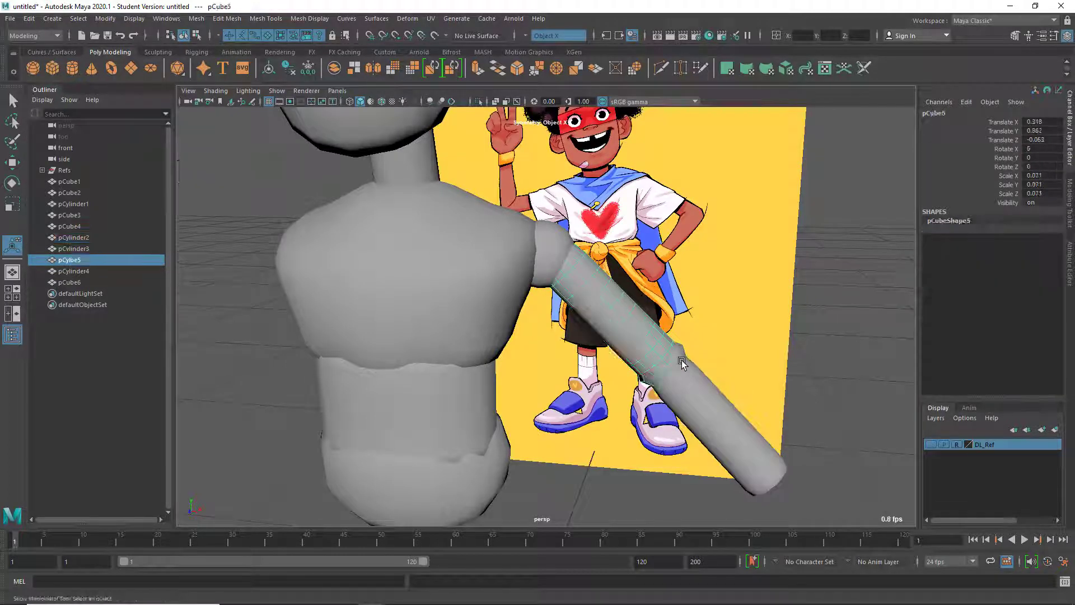
{"action": "left_click", "coordinate": [395, 70]}
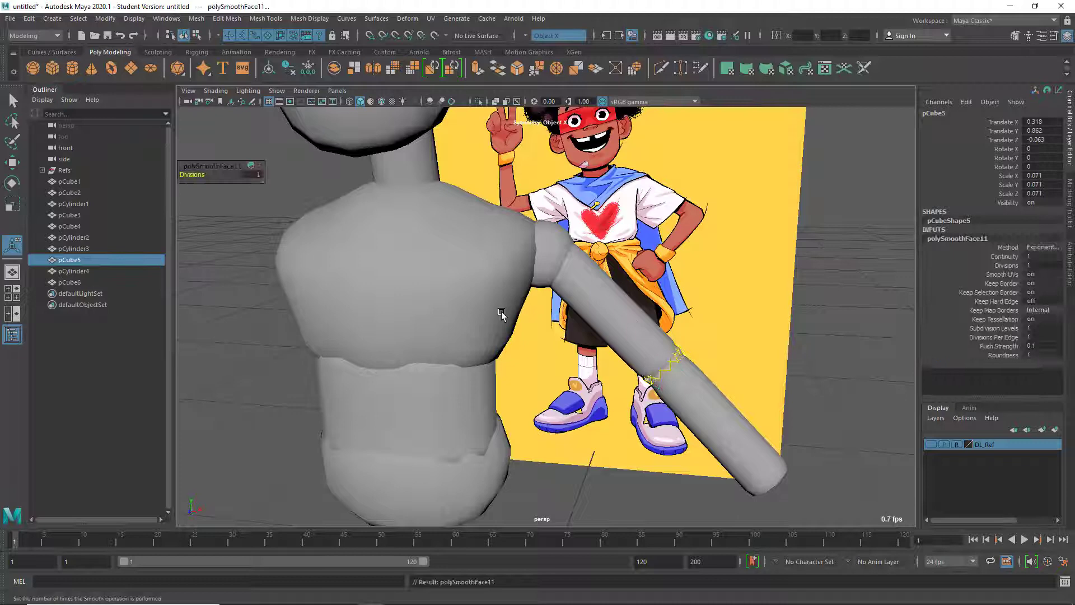
{"action": "left_click", "coordinate": [817, 257]}
{"action": "left_click_drag", "start_coordinate": [710, 412], "coordinate": [566, 386], "text": "alt"}
{"action": "right_click_drag", "start_coordinate": [565, 386], "coordinate": [433, 240], "text": "alt"}
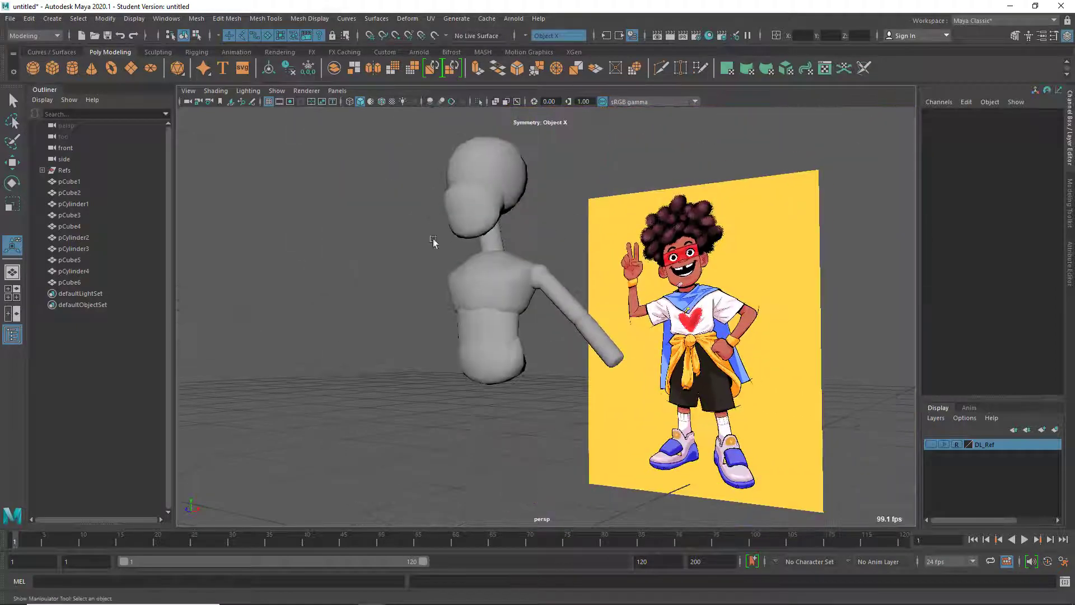
{"action": "left_click_drag", "start_coordinate": [433, 240], "coordinate": [523, 399], "text": "alt"}
{"action": "right_click_drag", "start_coordinate": [523, 399], "coordinate": [504, 330], "text": "alt"}
{"action": "middle_click_drag", "start_coordinate": [503, 335], "coordinate": [508, 397], "text": "alt"}
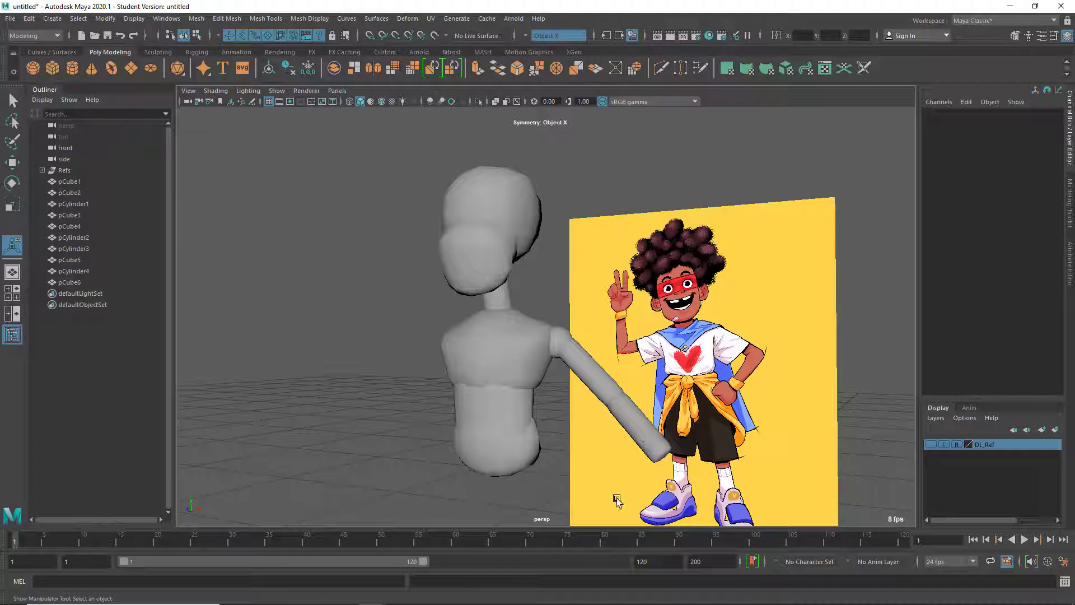
- Create a polygon cylinder for the thigh and scale it down uniformly to about 0.084
{"action": "left_click_drag", "start_coordinate": [562, 344], "coordinate": [455, 370], "text": "alt"}
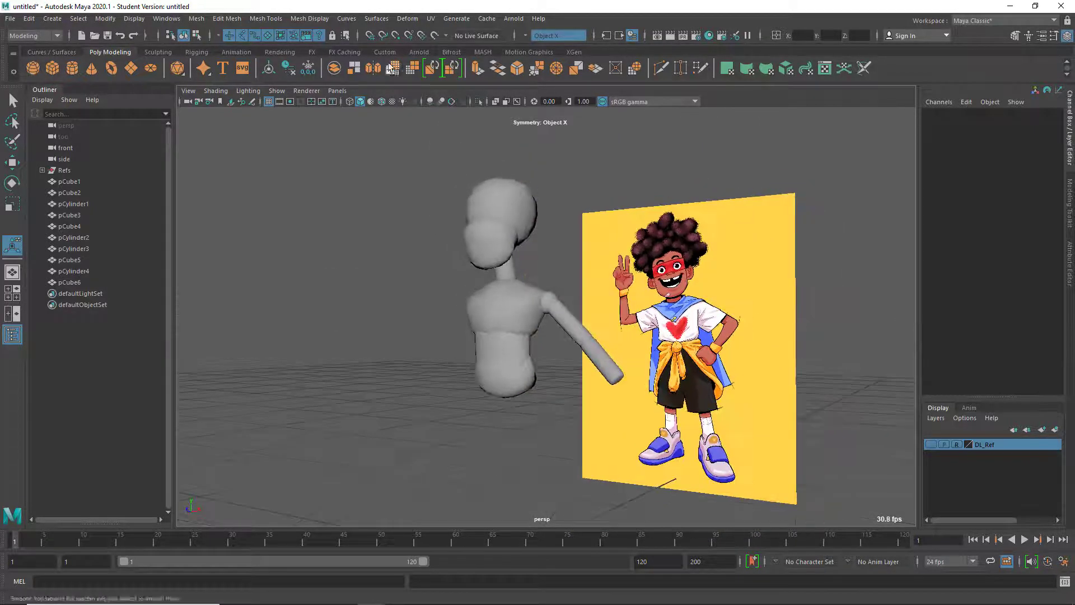
{"action": "left_click", "coordinate": [72, 68]}
{"action": "key", "text": "r"}
{"action": "left_click_drag", "start_coordinate": [529, 445], "coordinate": [319, 496]}
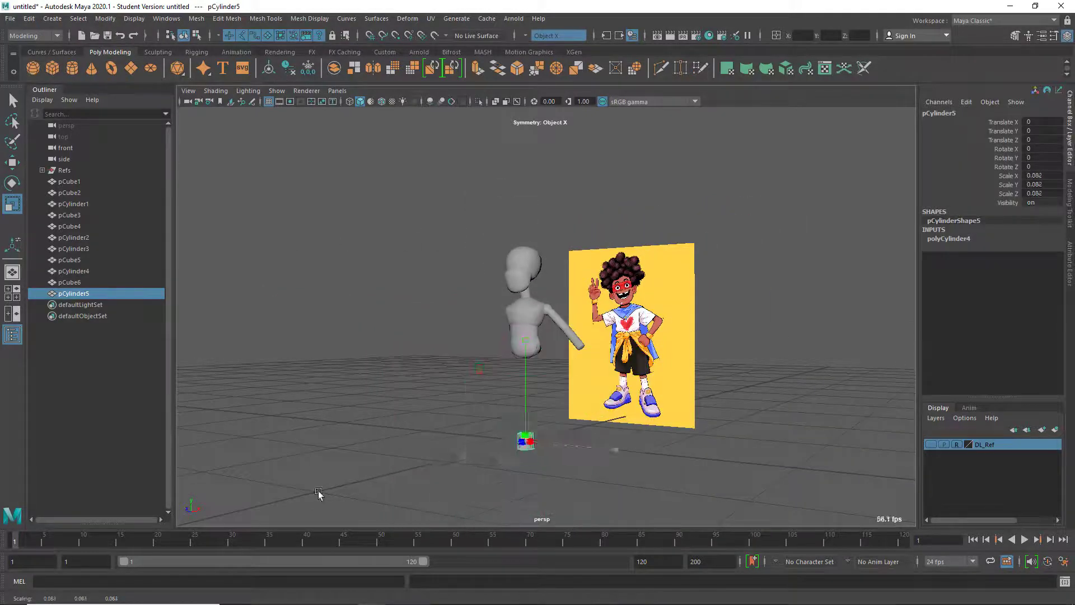
- Raise the new cylinder to the pelvis in the front view, at about X 0.051 and Y 0.636
{"action": "key", "text": "space"}
{"action": "key", "text": "space"}
{"action": "scroll", "coordinate": [471, 460], "scroll_direction": "down", "scroll_amount": 5}
{"action": "middle_click_drag", "start_coordinate": [594, 427], "coordinate": [588, 350], "text": "alt"}
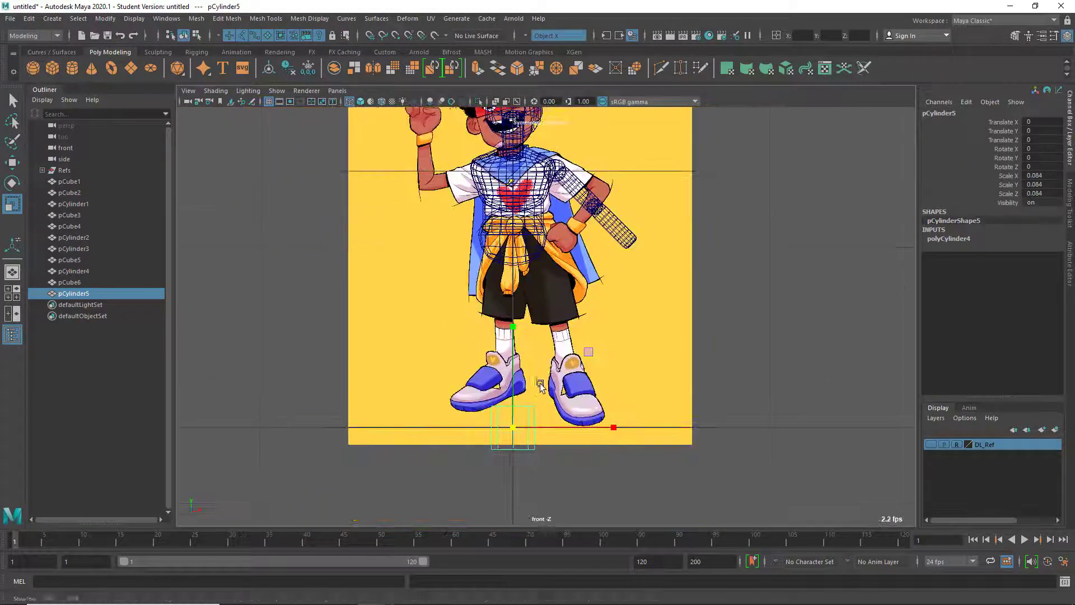
{"action": "key", "text": "w"}
{"action": "left_click_drag", "start_coordinate": [588, 350], "coordinate": [611, 194]}
{"action": "scroll", "coordinate": [594, 224], "scroll_direction": "up", "scroll_amount": 4}
{"action": "middle_click_drag", "start_coordinate": [576, 242], "coordinate": [595, 355], "text": "alt"}
{"action": "left_click_drag", "start_coordinate": [622, 255], "coordinate": [601, 251]}
- Scale the thigh cylinder to about 0.036 in X and Z and 0.12 in Y, and place it at about X 0.075, Y 0.598
{"action": "key", "text": "e"}
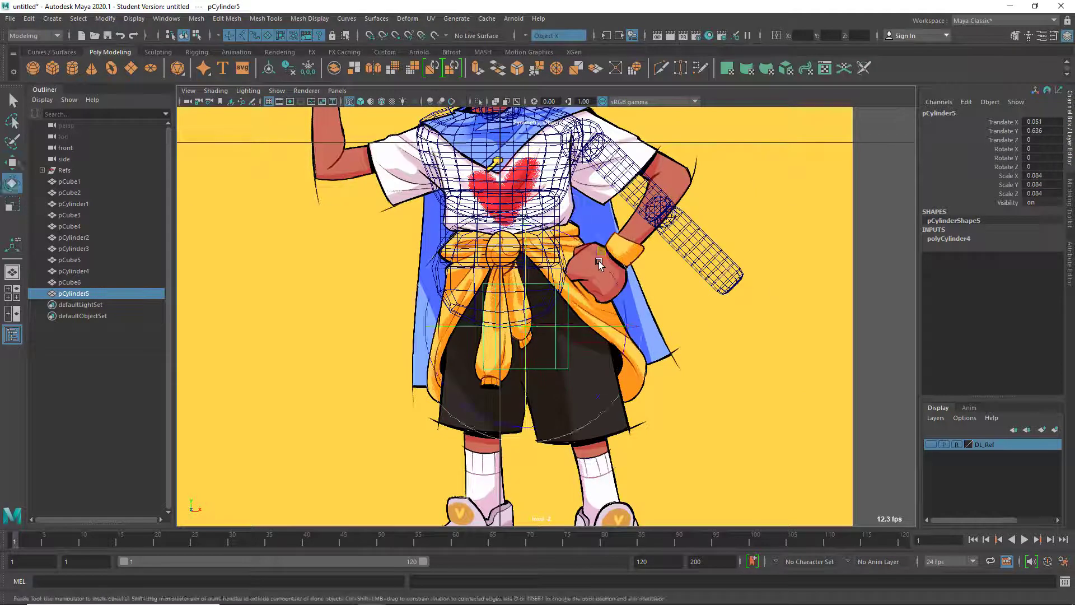
{"action": "key", "text": "r"}
{"action": "left_click_drag", "start_coordinate": [536, 319], "coordinate": [523, 306]}
{"action": "left_click_drag", "start_coordinate": [532, 197], "coordinate": [533, 160]}
{"action": "key", "text": "w"}
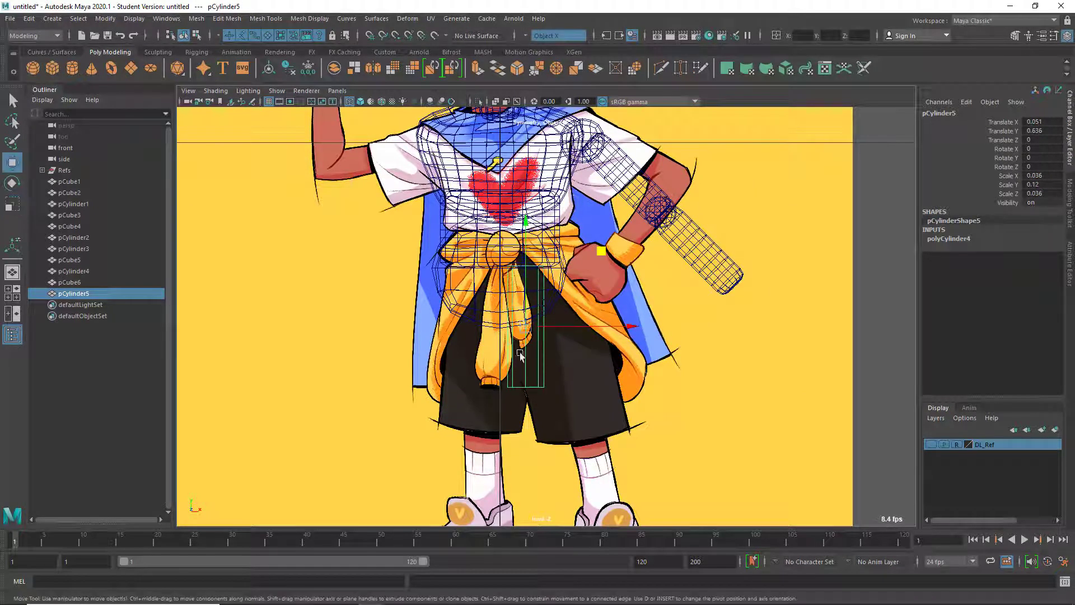
{"action": "left_click_drag", "start_coordinate": [530, 330], "coordinate": [552, 357]}
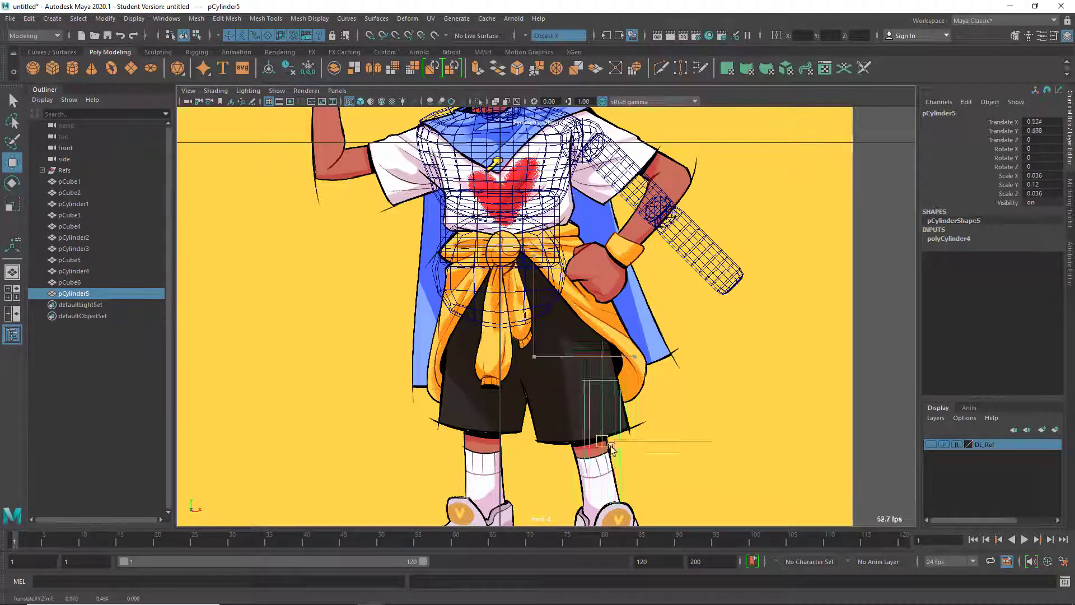
{"action": "left_click_drag", "start_coordinate": [611, 447], "coordinate": [552, 382]}
- Show the DL_Ref layer and align the thigh cylinder with the side drawing's thigh, at about Y 0.567 and Z 0.004
{"action": "key", "text": "space"}
{"action": "key", "text": "space"}
{"action": "left_click_drag", "start_coordinate": [638, 249], "coordinate": [705, 260], "text": "alt"}
{"action": "left_click", "coordinate": [930, 444]}
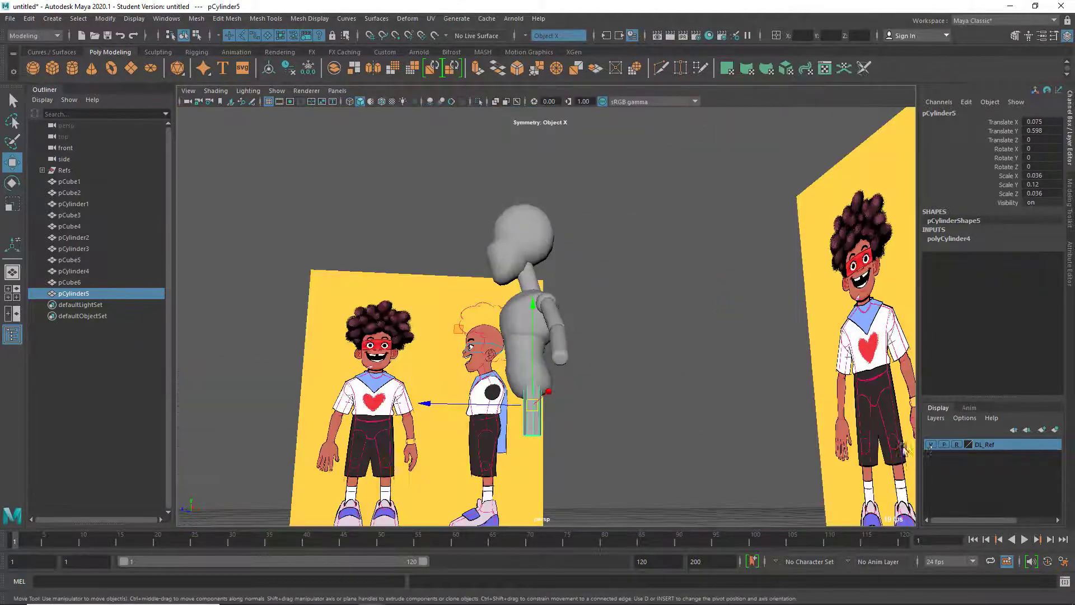
{"action": "key", "text": "space"}
{"action": "key", "text": "space"}
{"action": "scroll", "coordinate": [702, 447], "scroll_direction": "down", "scroll_amount": 4}
{"action": "left_click_drag", "start_coordinate": [474, 352], "coordinate": [471, 369]}
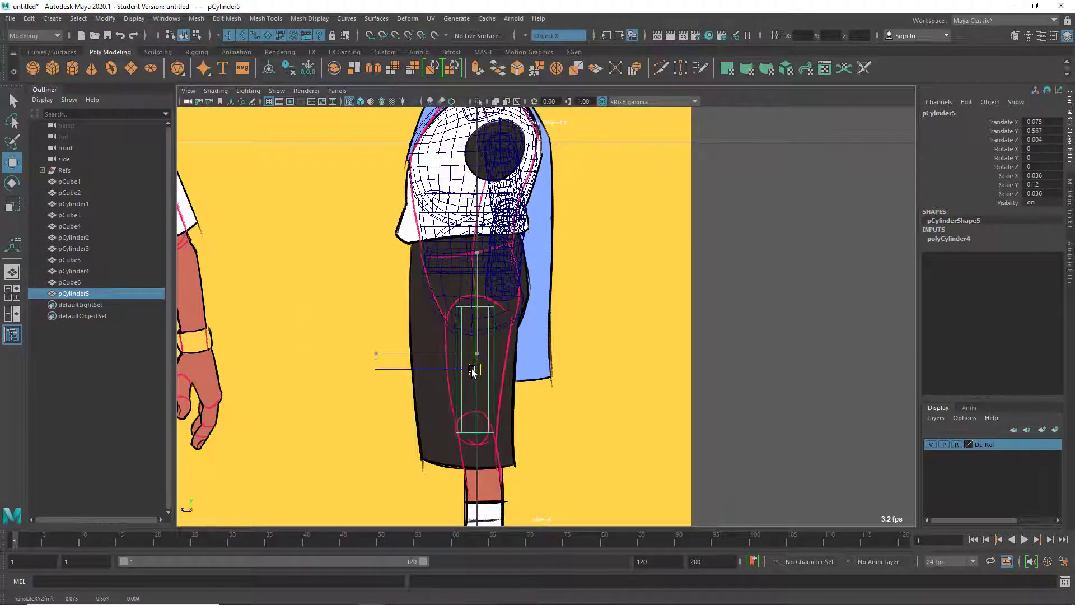
- Widen the thigh cylinder's top vertices and adjust its end vertices to taper it along the side drawing's thigh outline, then return to object mode
{"action": "key", "text": "F8"}
{"action": "left_click_drag", "start_coordinate": [434, 289], "coordinate": [478, 310]}
{"action": "key", "text": "r"}
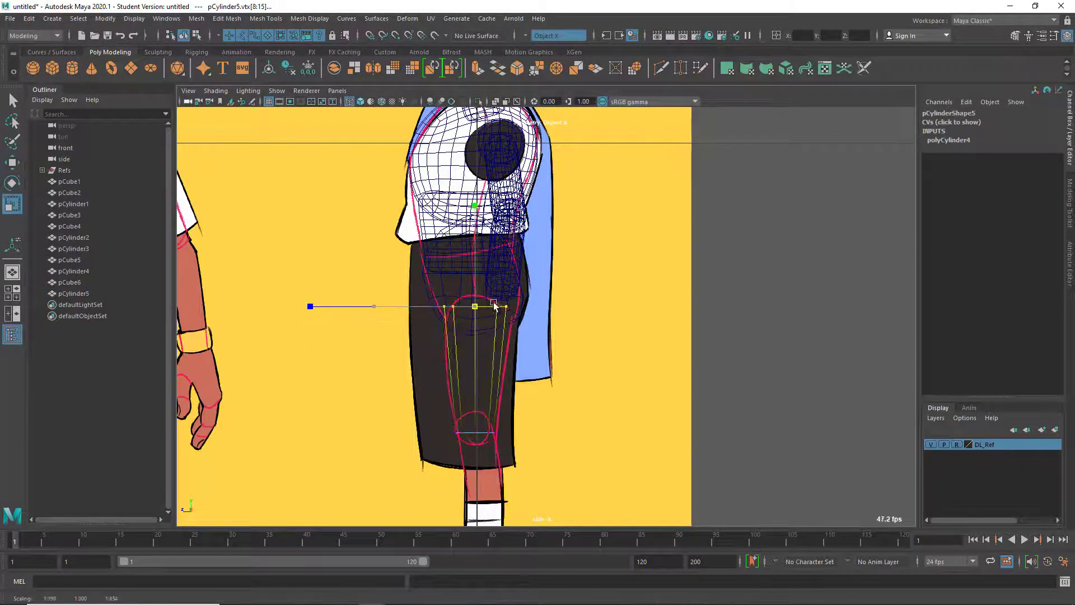
{"action": "key", "text": "w"}
{"action": "left_click_drag", "start_coordinate": [487, 262], "coordinate": [488, 274]}
{"action": "left_click_drag", "start_coordinate": [428, 317], "coordinate": [429, 317]}
{"action": "left_click_drag", "start_coordinate": [431, 402], "coordinate": [445, 432]}
{"action": "right_click_drag", "start_coordinate": [482, 372], "coordinate": [510, 344]}
{"action": "left_click", "coordinate": [593, 313]}
- Check the thigh cylinder against the reference drawings in the perspective and front views, and hide the DL_Ref layer
{"action": "key", "text": "space"}
{"action": "key", "text": "space"}
{"action": "left_click_drag", "start_coordinate": [728, 248], "coordinate": [829, 258], "text": "alt"}
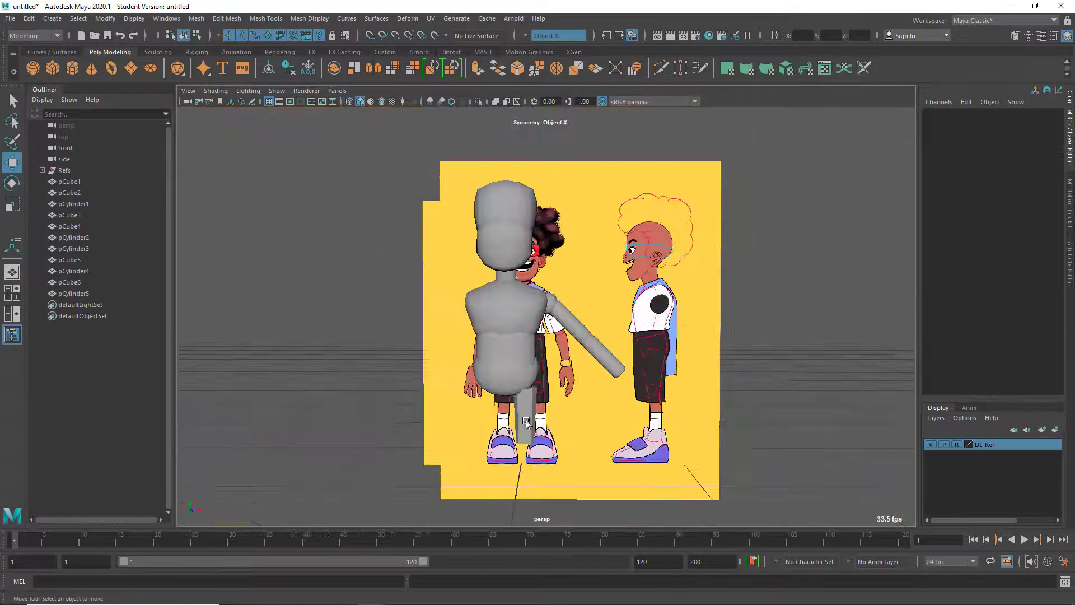
{"action": "left_click", "coordinate": [525, 426]}
{"action": "key", "text": "space"}
{"action": "key", "text": "space"}
{"action": "middle_click_drag", "start_coordinate": [696, 358], "coordinate": [669, 372], "text": "alt"}
{"action": "left_click", "coordinate": [932, 445]}
- Shift the thigh cylinder's top vertices outward in X in the front view so that the thigh slants toward the hip
{"action": "scroll", "coordinate": [538, 280], "scroll_direction": "up", "scroll_amount": 1}
{"action": "middle_click_drag", "start_coordinate": [535, 275], "coordinate": [563, 360], "text": "alt"}
{"action": "right_click_drag", "start_coordinate": [560, 358], "coordinate": [577, 367]}
{"action": "right_click_drag", "start_coordinate": [498, 286], "coordinate": [448, 292]}
{"action": "left_click_drag", "start_coordinate": [576, 328], "coordinate": [481, 370]}
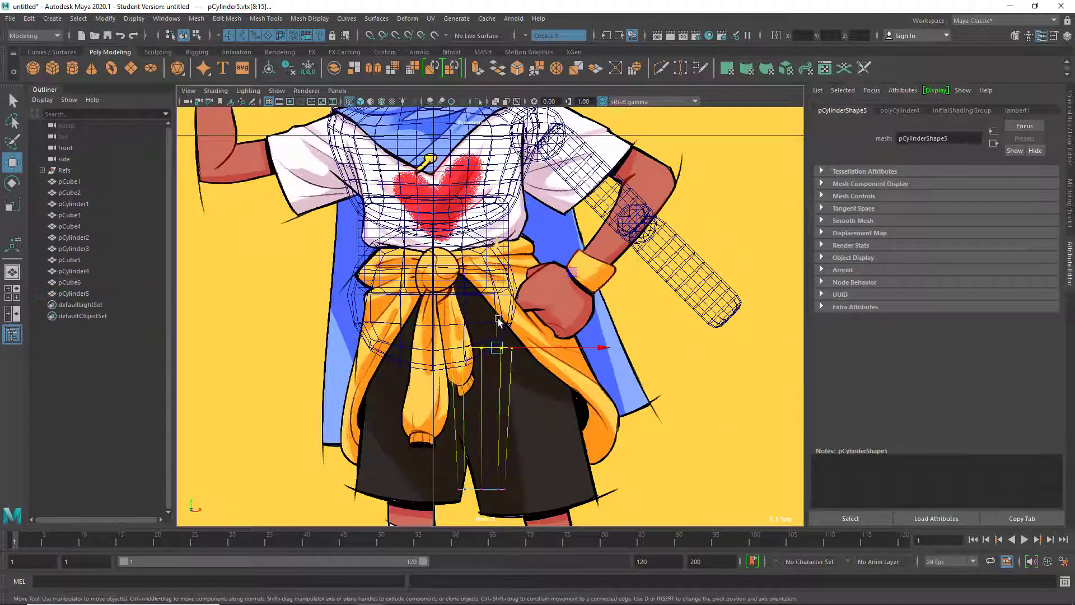
{"action": "right_click_drag", "start_coordinate": [498, 322], "coordinate": [454, 295]}
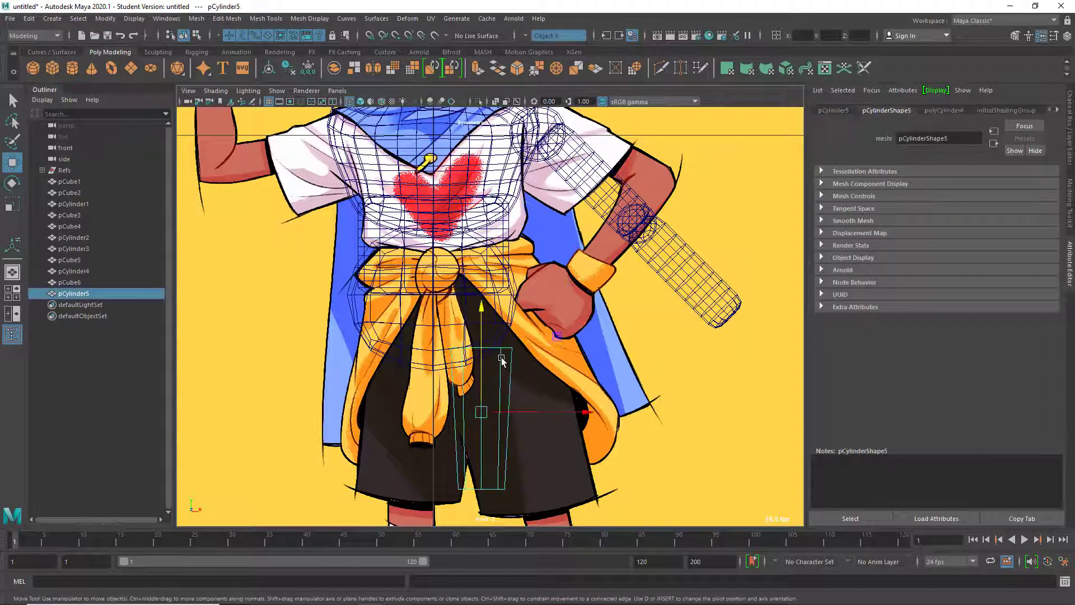
{"action": "left_click", "coordinate": [501, 361]}
{"action": "left_click", "coordinate": [504, 431]}
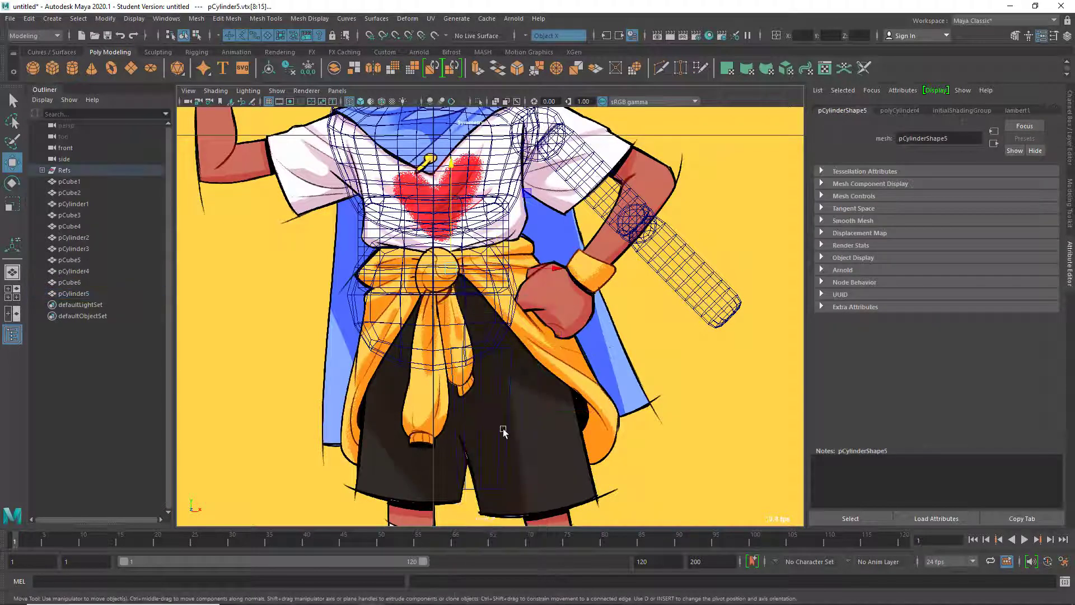
- Add the Ref_Pose image plane to a new display layer named DL_Ref_Pose and set the layer to reference display
{"action": "left_click", "coordinate": [41, 171]}
{"action": "right_click", "coordinate": [77, 204]}
{"action": "left_click", "coordinate": [58, 205]}
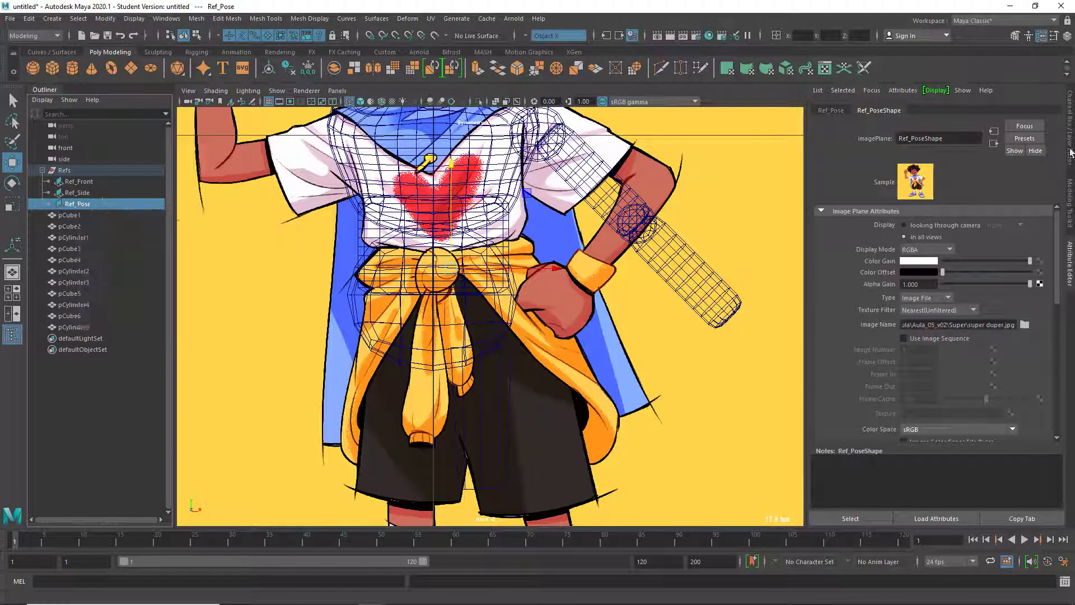
{"action": "left_click", "coordinate": [1070, 151]}
{"action": "left_click", "coordinate": [1055, 429]}
{"action": "double_click", "coordinate": [982, 445]}
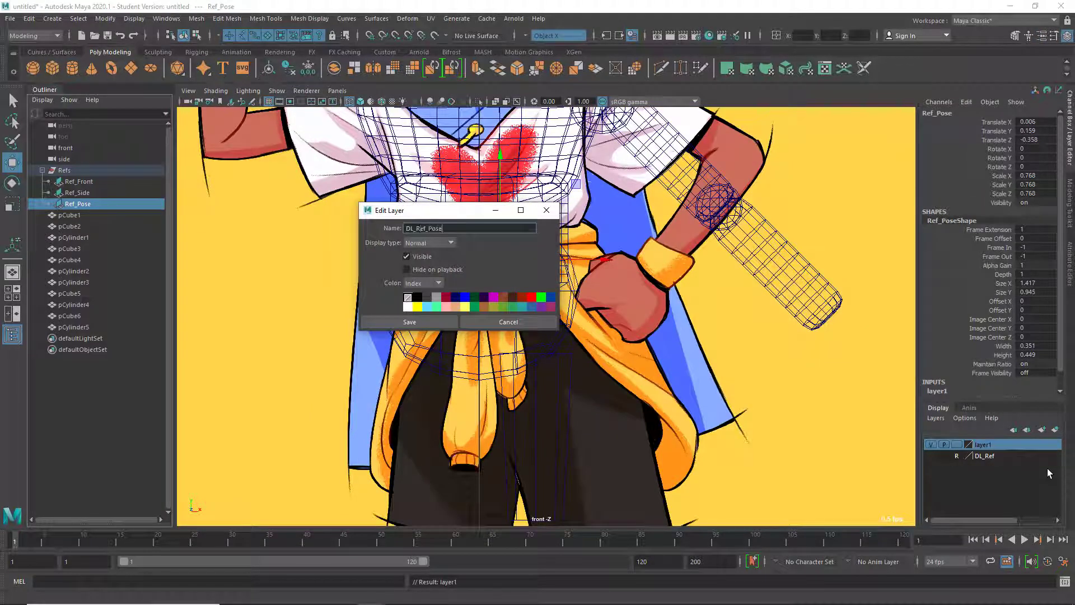
{"action": "left_click", "coordinate": [410, 322]}
{"action": "left_click", "coordinate": [957, 444]}
{"action": "left_click", "coordinate": [956, 444]}
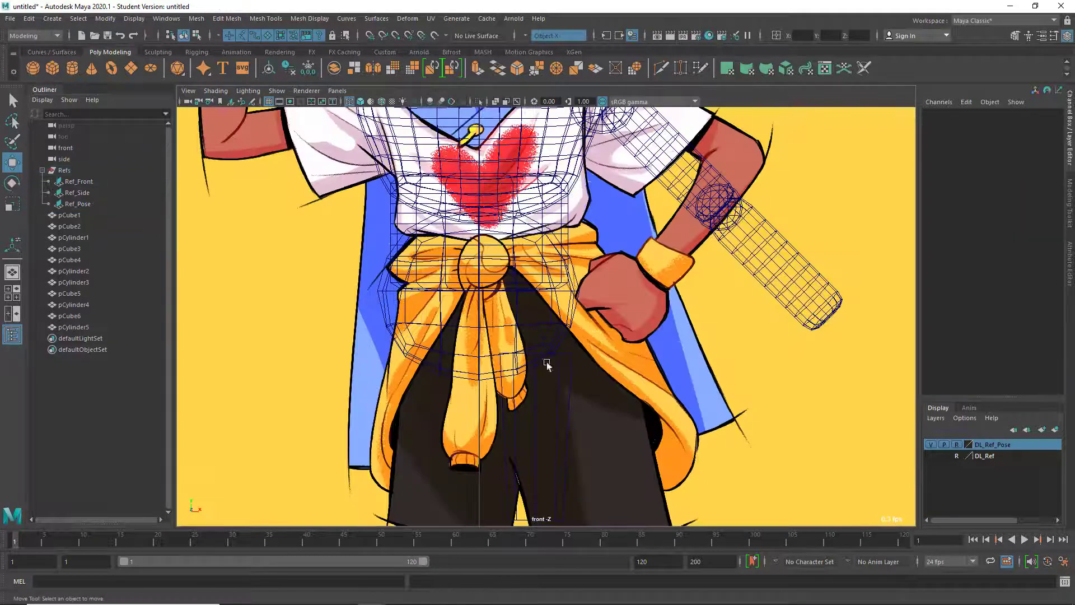
- Raise the thigh cylinder's outer top vertices in the front view to slant its top toward the hip, then return to object mode
{"action": "right_click", "coordinate": [553, 357]}
{"action": "right_click_drag", "start_coordinate": [553, 357], "coordinate": [538, 355]}
{"action": "left_click_drag", "start_coordinate": [549, 364], "coordinate": [567, 290]}
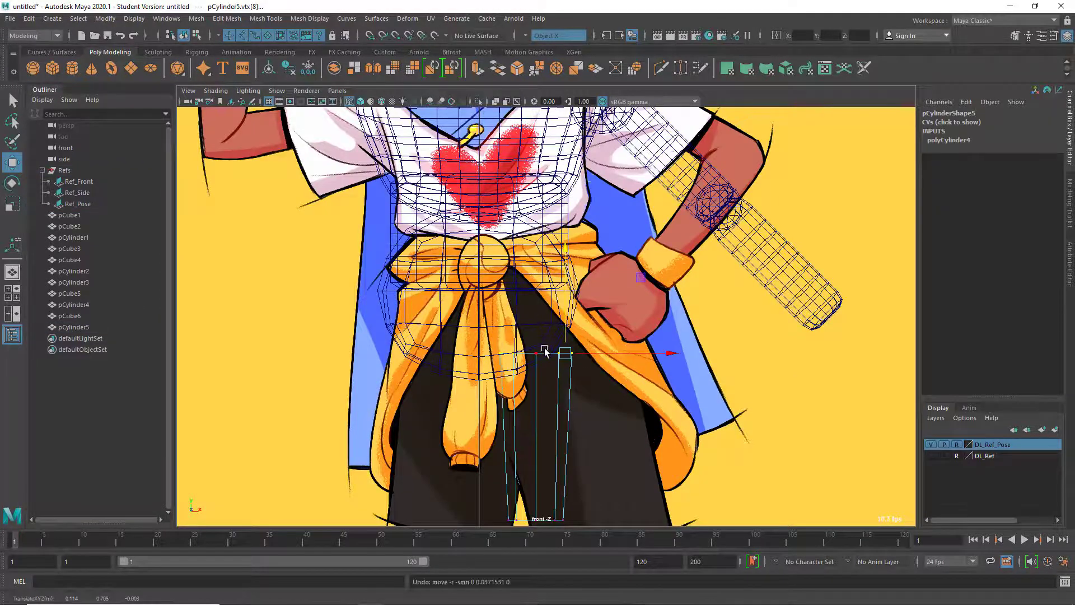
{"action": "right_click_drag", "start_coordinate": [544, 350], "coordinate": [546, 292], "text": "ctrl+shift"}
{"action": "left_click_drag", "start_coordinate": [566, 319], "coordinate": [575, 287]}
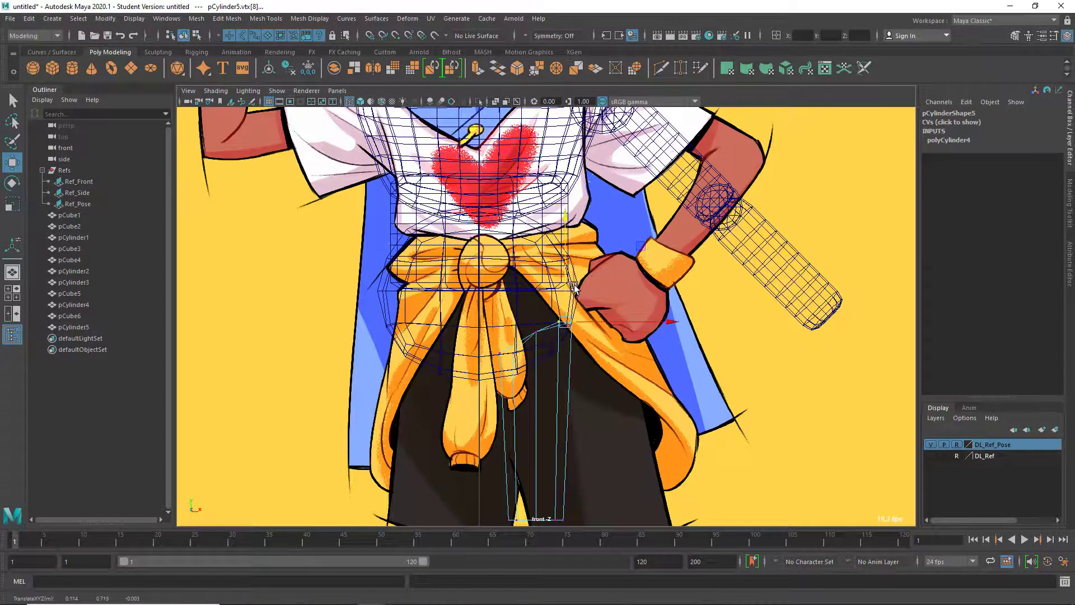
{"action": "key", "text": "space"}
{"action": "key", "text": "space"}
{"action": "left_click_drag", "start_coordinate": [581, 327], "coordinate": [546, 336], "text": "alt"}
{"action": "right_click", "coordinate": [528, 410]}
{"action": "right_click_drag", "start_coordinate": [528, 411], "coordinate": [563, 392]}
- Cut horizontal edge loops along the thigh cylinder with Multi-Cut and smooth the mesh
{"action": "left_click_drag", "start_coordinate": [552, 440], "coordinate": [574, 448], "text": "alt"}
{"action": "left_click", "coordinate": [573, 448]}
{"action": "scroll", "coordinate": [563, 453], "scroll_direction": "up", "scroll_amount": 5}
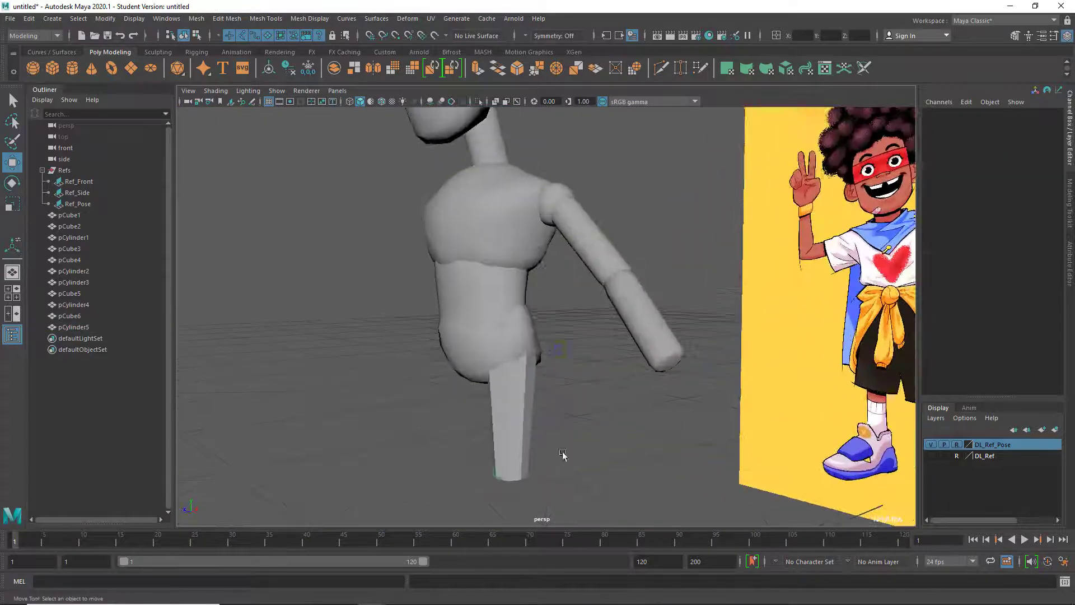
{"action": "left_click", "coordinate": [516, 436]}
{"action": "middle_click_drag", "start_coordinate": [518, 437], "coordinate": [452, 378], "text": "alt"}
{"action": "left_click", "coordinate": [661, 68]}
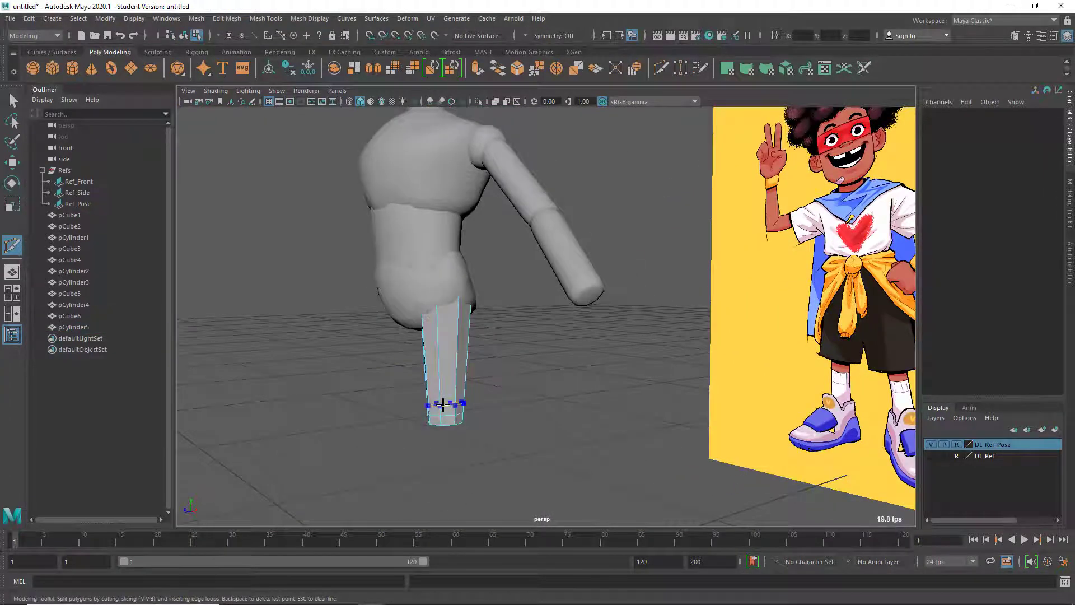
{"action": "right_click_drag", "start_coordinate": [441, 318], "coordinate": [530, 382], "text": "shift"}
{"action": "left_click", "coordinate": [530, 381]}
{"action": "left_click_drag", "start_coordinate": [530, 381], "coordinate": [444, 408], "text": "alt"}
- Show the DL_Ref layer, try shifting the thigh cylinder's inner top vertices in X in the front view, and hide the layer again
{"action": "scroll", "coordinate": [509, 388], "scroll_direction": "down", "scroll_amount": 4}
{"action": "key", "text": "space"}
{"action": "key", "text": "space"}
{"action": "key", "text": "space"}
{"action": "left_click", "coordinate": [931, 445]}
{"action": "left_click", "coordinate": [931, 455]}
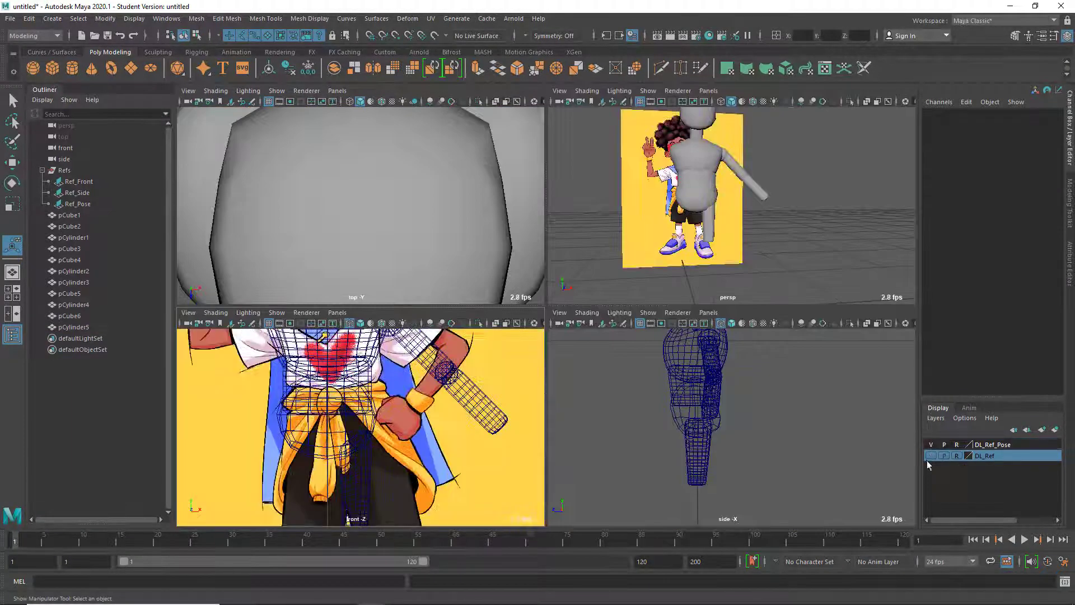
{"action": "scroll", "coordinate": [343, 460], "scroll_direction": "up", "scroll_amount": 2}
{"action": "middle_click_drag", "start_coordinate": [343, 460], "coordinate": [383, 400], "text": "alt"}
{"action": "left_click", "coordinate": [383, 399]}
{"action": "right_click_drag", "start_coordinate": [383, 399], "coordinate": [347, 359]}
{"action": "left_click_drag", "start_coordinate": [348, 364], "coordinate": [389, 406]}
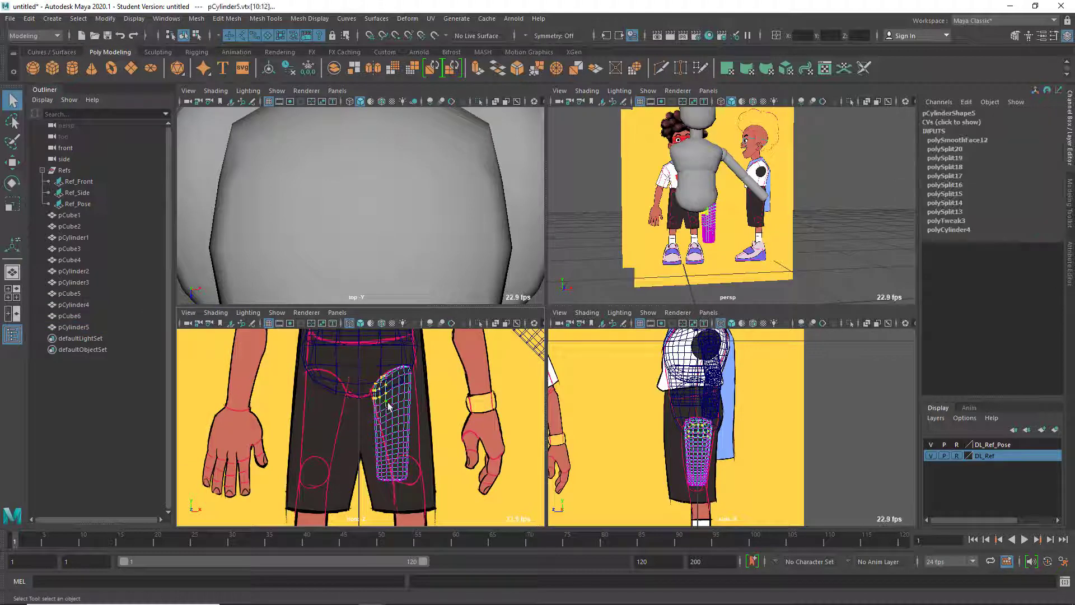
{"action": "key", "text": "w"}
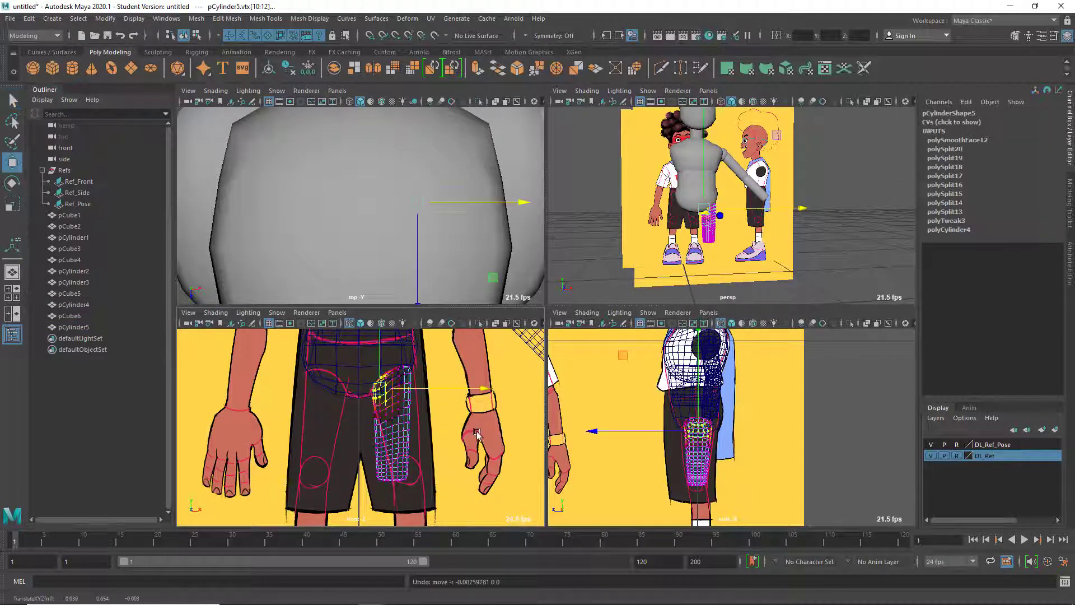
{"action": "left_click", "coordinate": [477, 433]}
{"action": "left_click", "coordinate": [931, 455]}
- Duplicate the shoulder sphere and move the copy down to the lower end of the thigh as the knee
{"action": "key", "text": "space"}
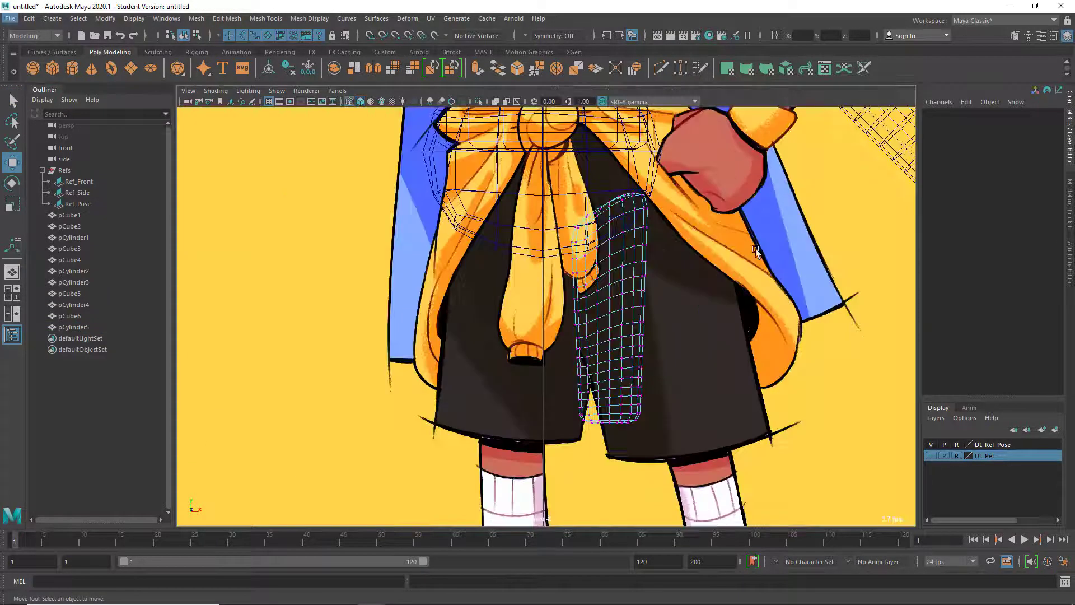
{"action": "key", "text": "space"}
{"action": "key", "text": "space"}
{"action": "left_click_drag", "start_coordinate": [715, 216], "coordinate": [496, 386], "text": "alt"}
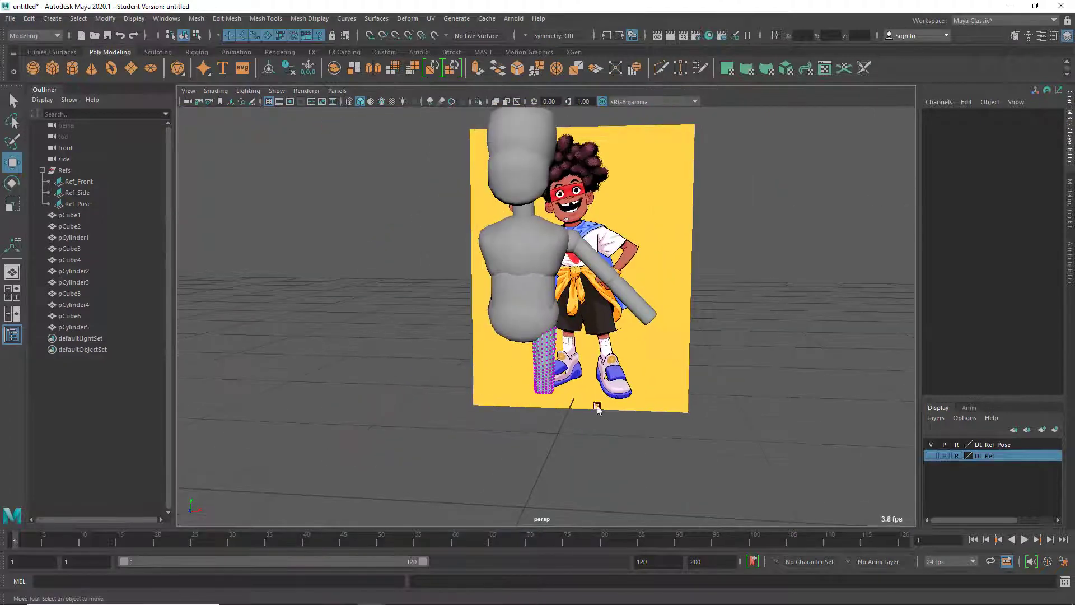
{"action": "right_click_drag", "start_coordinate": [562, 284], "coordinate": [608, 258]}
{"action": "left_click", "coordinate": [609, 284]}
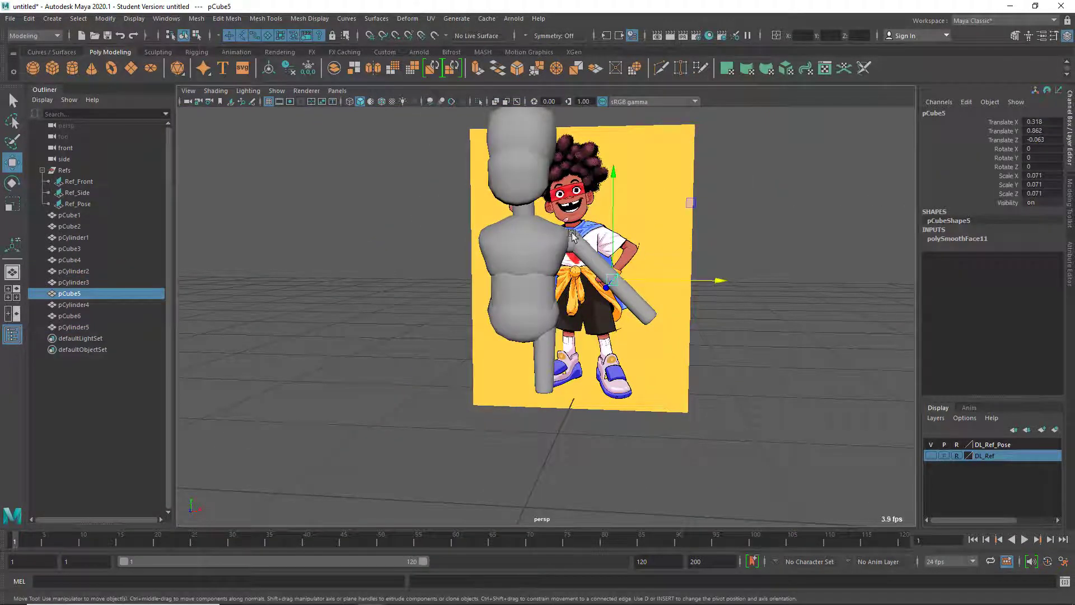
{"action": "left_click", "coordinate": [571, 233]}
{"action": "key", "text": "ctrl+d"}
{"action": "left_click_drag", "start_coordinate": [649, 163], "coordinate": [619, 315]}
{"action": "key", "text": "space"}
{"action": "key", "text": "space"}
{"action": "scroll", "coordinate": [498, 364], "scroll_direction": "up", "scroll_amount": 2}
- Rotate the thigh cylinder in the side view so that its lower end swings forward
{"action": "left_click", "coordinate": [505, 362]}
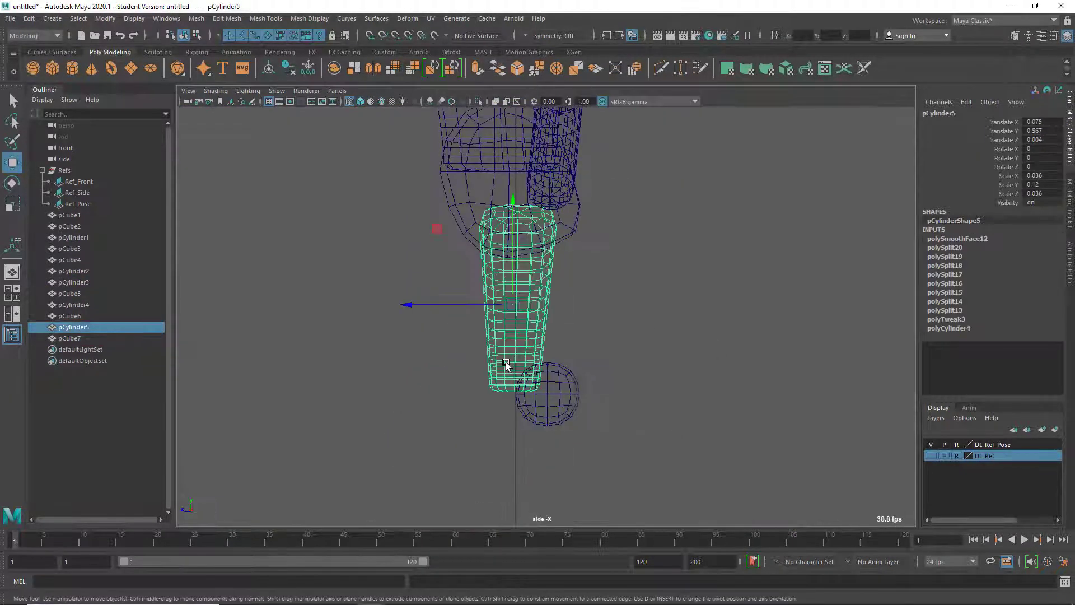
{"action": "key", "text": "e"}
{"action": "left_click_drag", "start_coordinate": [592, 232], "coordinate": [597, 295]}
- Move the knee sphere onto the thigh's lower end, at about Y 0.455 and Z 0.012, and scale it uniformly to about 0.078
{"action": "left_click", "coordinate": [559, 403]}
{"action": "left_click", "coordinate": [554, 395]}
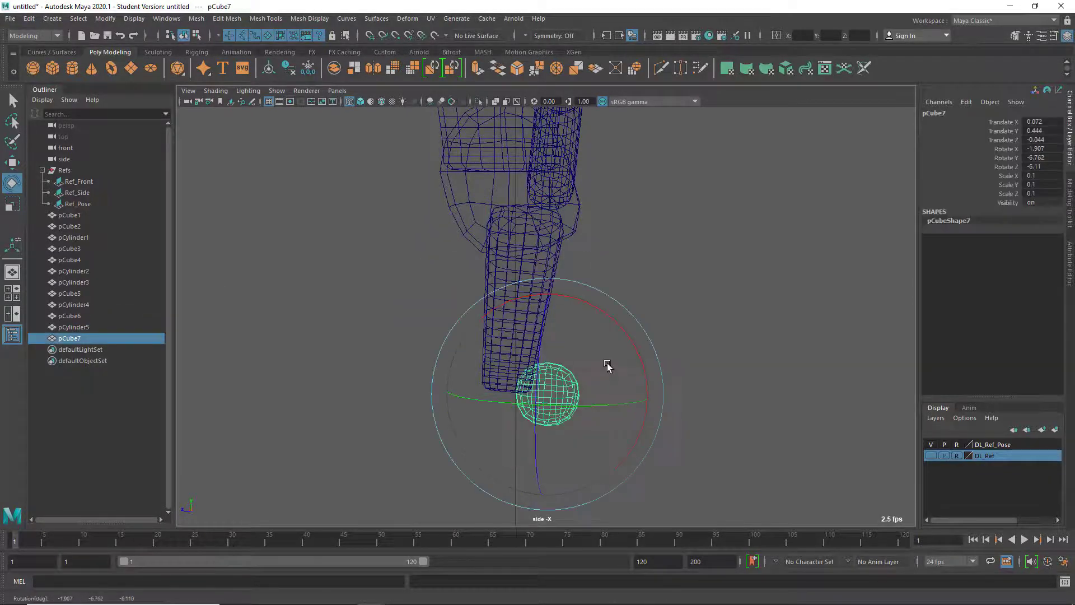
{"action": "key", "text": "ctrl+z"}
{"action": "key", "text": "w"}
{"action": "left_click_drag", "start_coordinate": [550, 396], "coordinate": [500, 393]}
{"action": "key", "text": "e"}
{"action": "key", "text": "r"}
{"action": "key", "text": "space"}
{"action": "key", "text": "space"}
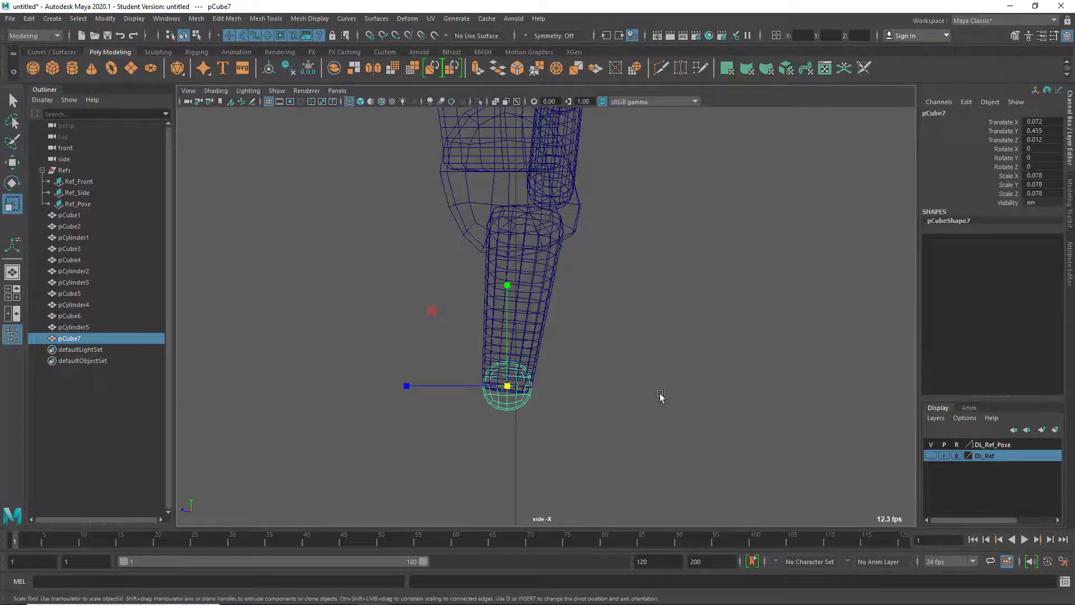
- Show the DL_Ref layer and fit the knee sphere's depth and position to the knee circle in the side drawing
{"action": "key", "text": "space"}
{"action": "left_click", "coordinate": [930, 455]}
{"action": "key", "text": "space"}
{"action": "left_click_drag", "start_coordinate": [408, 385], "coordinate": [435, 384]}
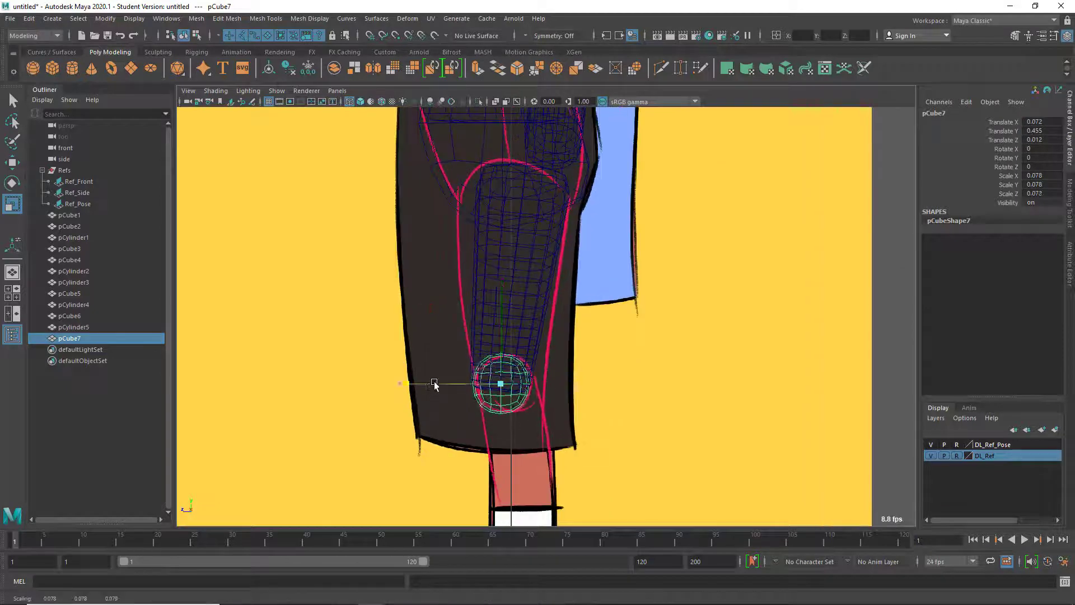
{"action": "key", "text": "r"}
{"action": "left_click_drag", "start_coordinate": [509, 385], "coordinate": [516, 386]}
{"action": "left_click", "coordinate": [549, 246]}
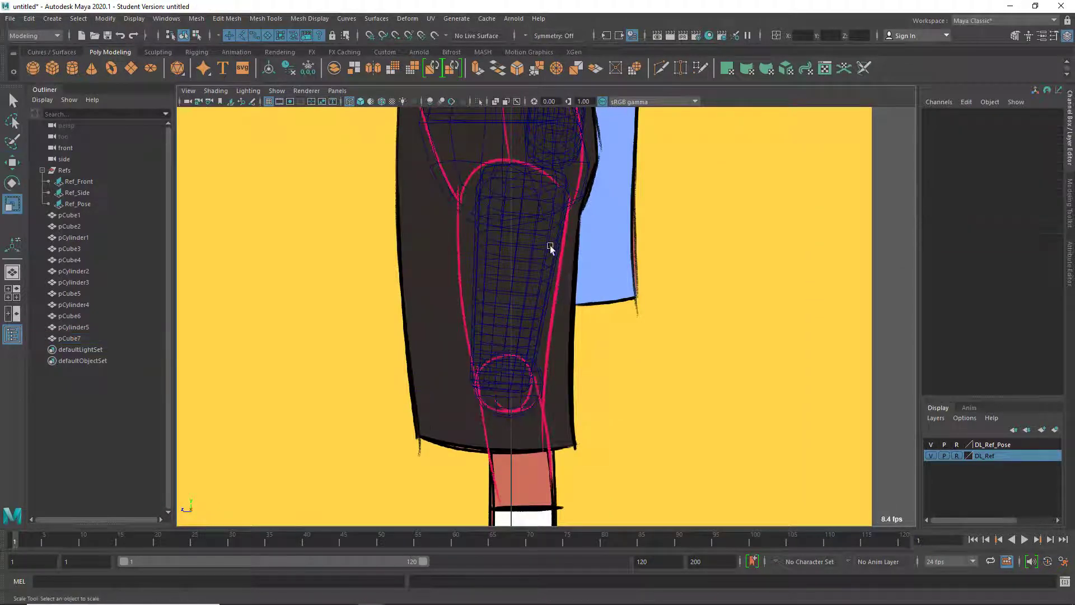
- Push the thigh's front vertices forward with soft selection to follow the side drawing's outline, reducing the falloff radius near the knee
{"action": "middle_click_drag", "start_coordinate": [550, 246], "coordinate": [573, 309], "text": "alt"}
{"action": "left_click", "coordinate": [574, 309]}
{"action": "key", "text": "e"}
{"action": "key", "text": "F9"}
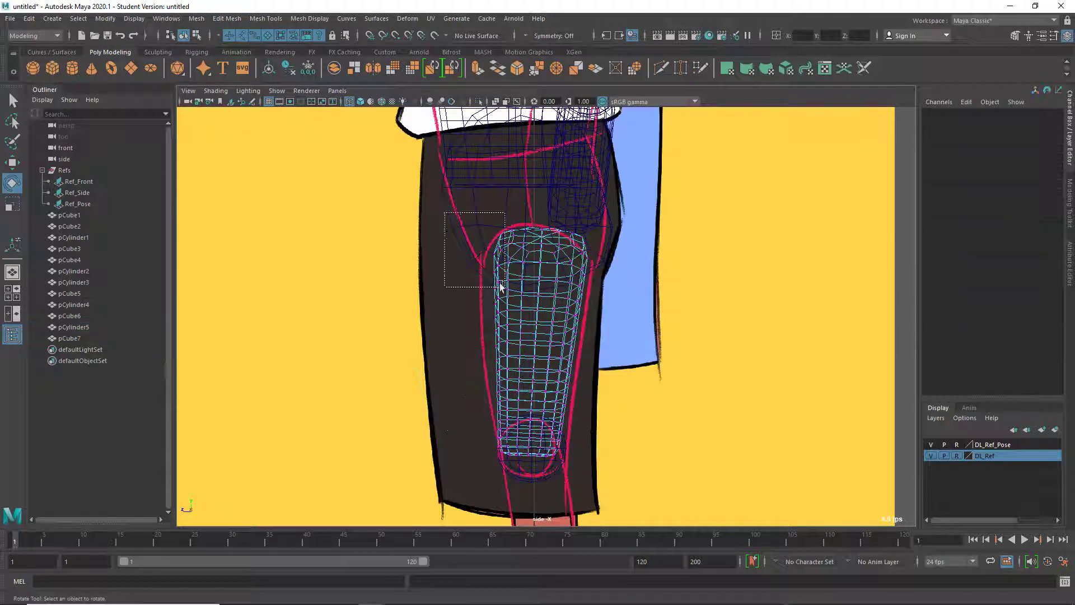
{"action": "left_click", "coordinate": [537, 263]}
{"action": "key", "text": "w"}
{"action": "key", "text": "w"}
{"action": "left_click_drag", "start_coordinate": [492, 333], "coordinate": [507, 364]}
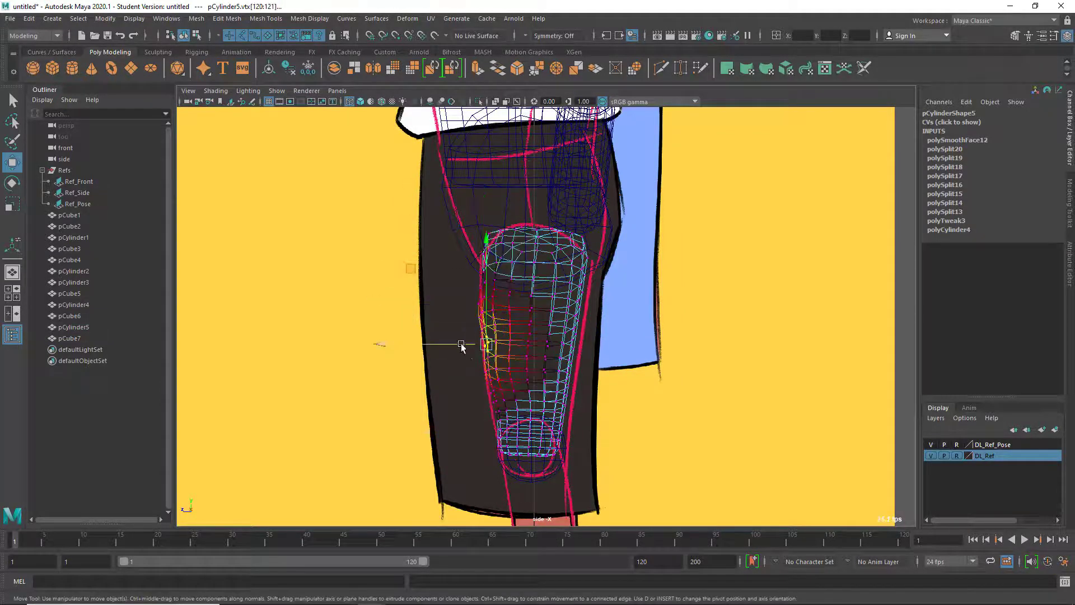
{"action": "key", "text": "b"}
{"action": "left_click_drag", "start_coordinate": [495, 422], "coordinate": [497, 427]}
{"action": "key", "text": "b"}
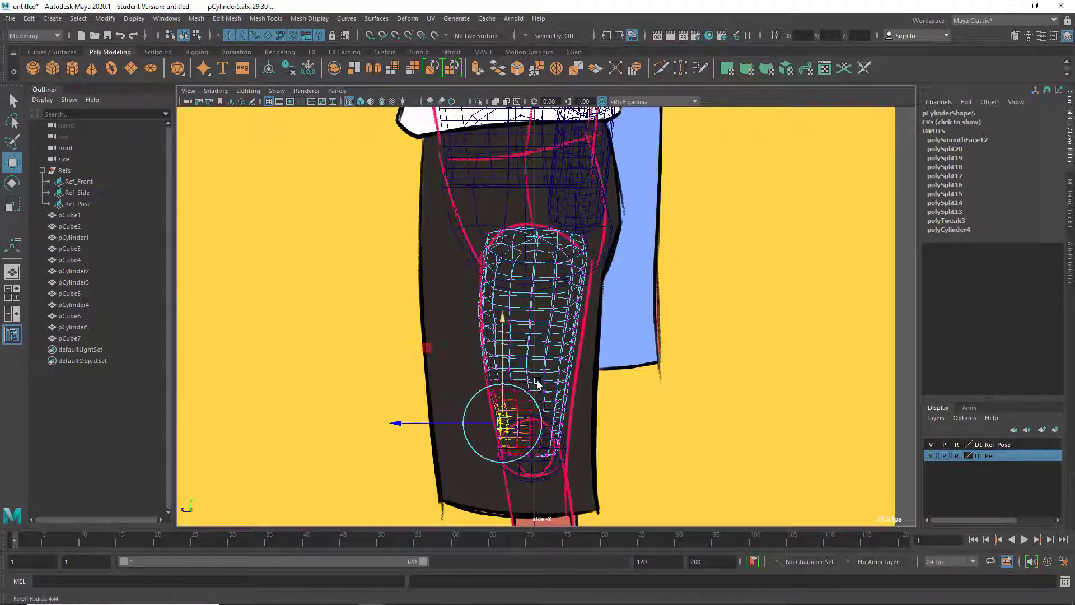
- Rotate and move the thigh's rear vertices in the side view so that the back edge follows the drawing's outline
{"action": "key", "text": "e"}
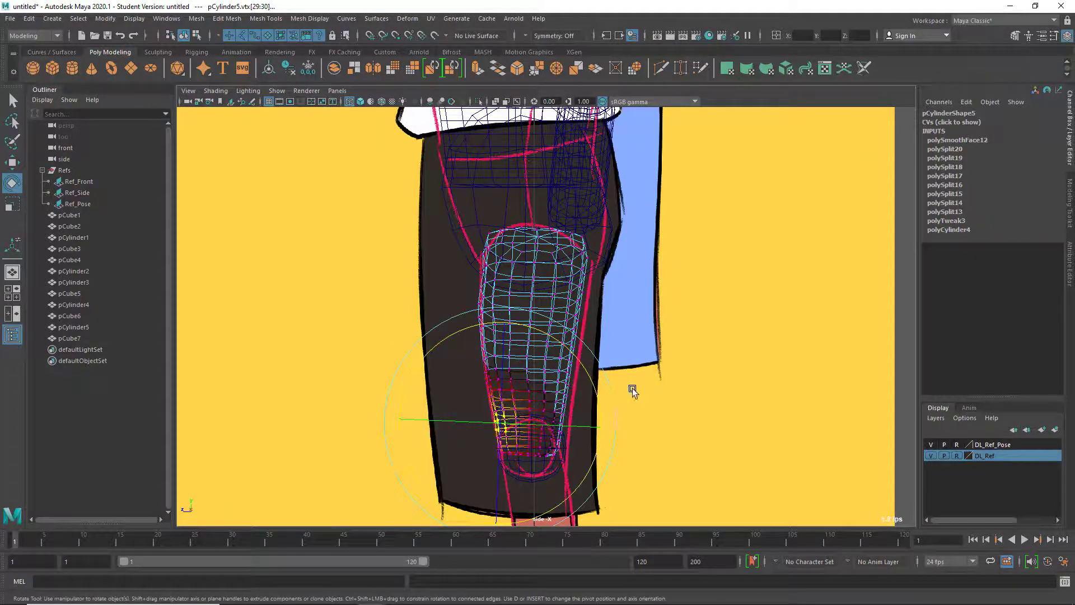
{"action": "left_click_drag", "start_coordinate": [589, 466], "coordinate": [537, 408]}
{"action": "left_click_drag", "start_coordinate": [577, 214], "coordinate": [577, 215]}
{"action": "key", "text": "w"}
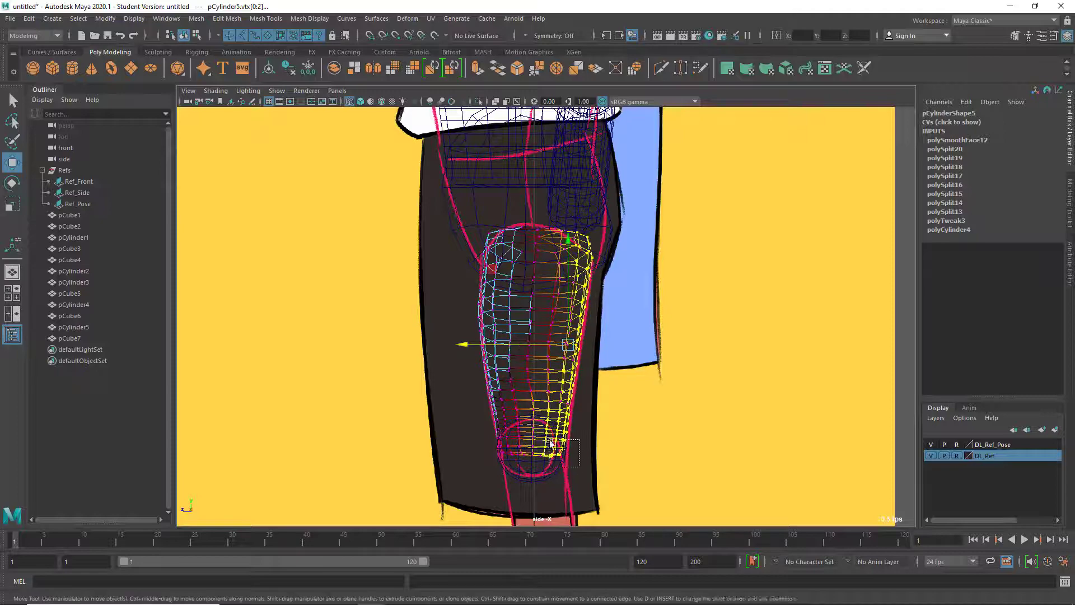
{"action": "left_click_drag", "start_coordinate": [574, 433], "coordinate": [494, 395]}
- Rotate and shift the thigh cylinder's inner vertices outward in the front view to follow the drawing's inner thigh line
{"action": "key", "text": "e"}
{"action": "key", "text": "space"}
{"action": "key", "text": "space"}
{"action": "left_click", "coordinate": [481, 436]}
{"action": "key", "text": "space"}
{"action": "key", "text": "space"}
{"action": "left_click", "coordinate": [500, 372]}
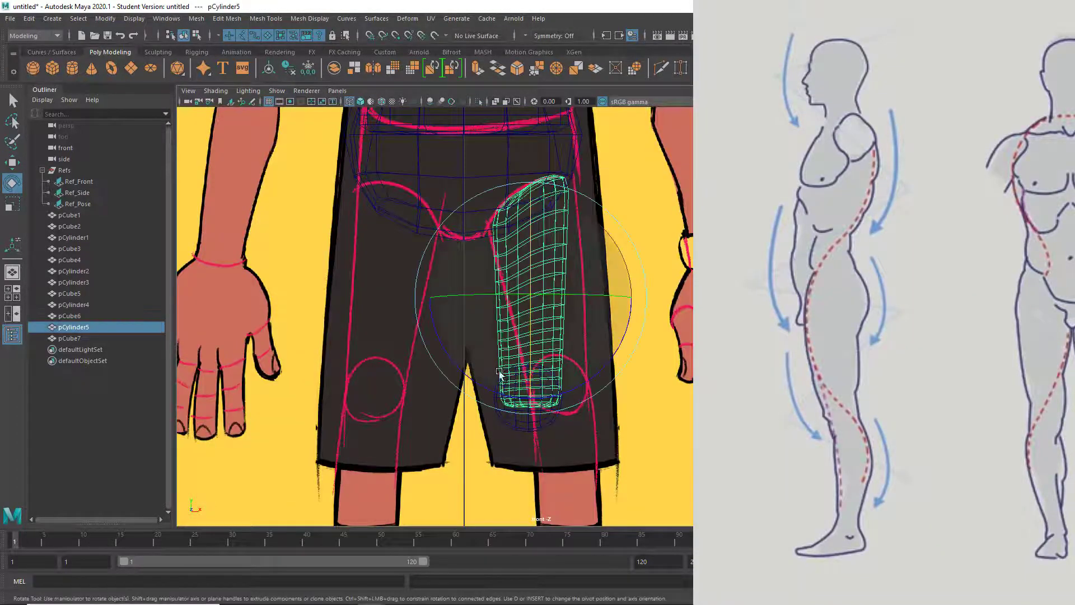
{"action": "right_click_drag", "start_coordinate": [503, 251], "coordinate": [452, 250]}
{"action": "left_click_drag", "start_coordinate": [460, 182], "coordinate": [511, 417]}
{"action": "left_click_drag", "start_coordinate": [590, 349], "coordinate": [595, 348]}
{"action": "key", "text": "w"}
{"action": "left_click_drag", "start_coordinate": [590, 301], "coordinate": [594, 301]}
- Scale the knee sphere to about 0.076, 0.088 and 0.089 at X 0.078, and check the leg in perspective
{"action": "left_click", "coordinate": [534, 417]}
{"action": "key", "text": "r"}
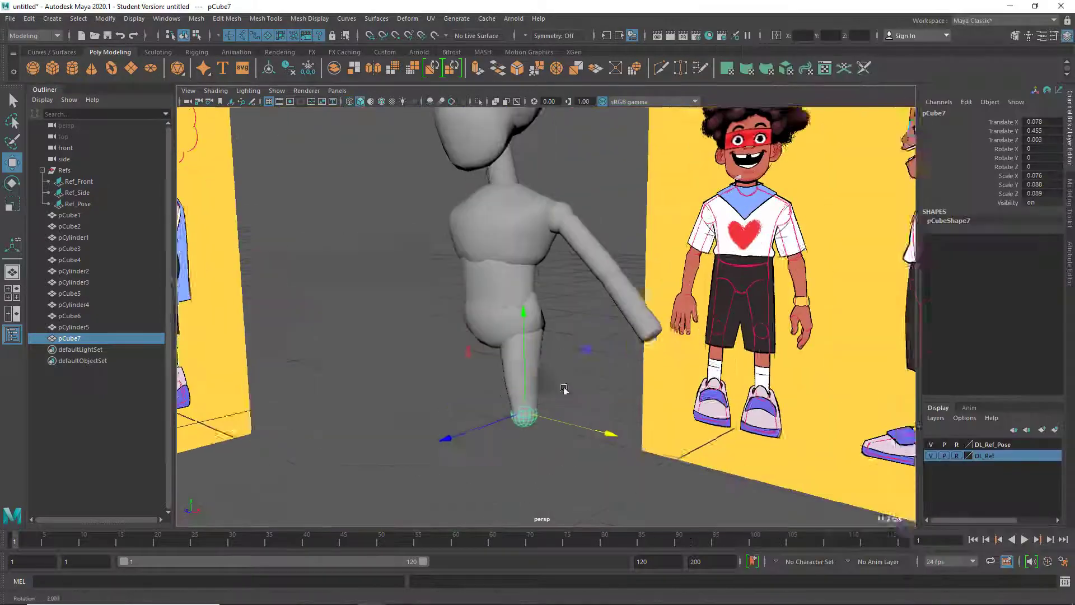
{"action": "left_click_drag", "start_coordinate": [568, 392], "coordinate": [661, 296], "text": "alt"}
{"action": "right_click_drag", "start_coordinate": [660, 297], "coordinate": [649, 290], "text": "alt"}
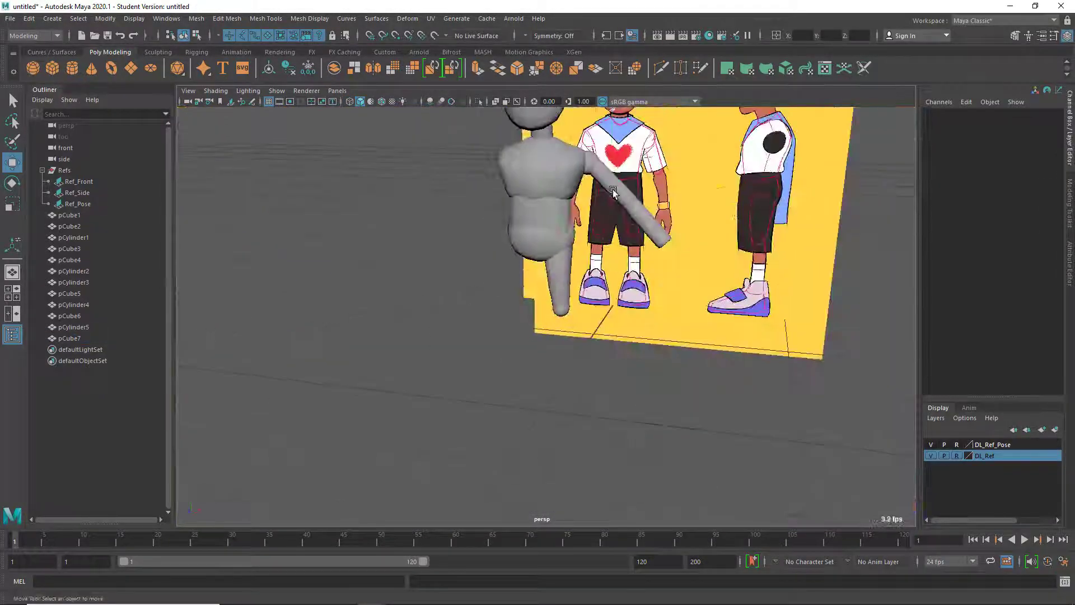
- Duplicate the upper arm cylinder, move the copy down below the knee, and reset its rotation to 0
{"action": "left_click", "coordinate": [612, 187]}
{"action": "key", "text": "ctrl+d"}
{"action": "right_click_drag", "start_coordinate": [613, 187], "coordinate": [565, 174], "text": "alt"}
{"action": "middle_click_drag", "start_coordinate": [565, 174], "coordinate": [566, 226], "text": "alt"}
{"action": "left_click_drag", "start_coordinate": [671, 219], "coordinate": [658, 333]}
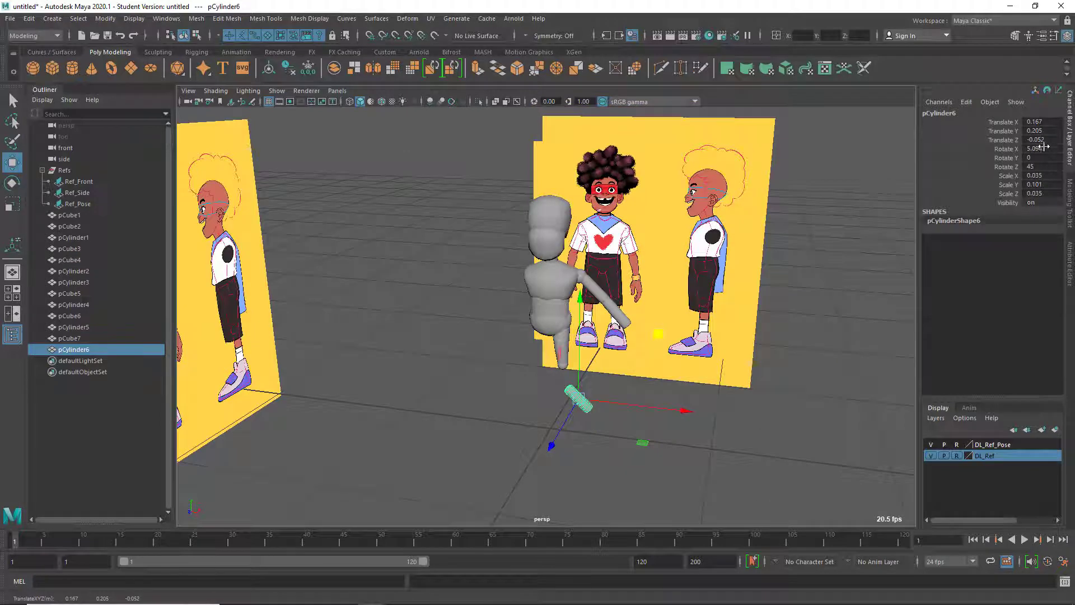
{"action": "type", "text": "0"}
{"action": "key", "text": "Return"}
{"action": "left_click", "coordinate": [806, 274]}
- Position the copied cylinder over the shin in the side drawing, at about Y 0.356 and Z -0.001
{"action": "key", "text": "space"}
{"action": "key", "text": "space"}
{"action": "right_click_drag", "start_coordinate": [679, 457], "coordinate": [581, 465], "text": "alt"}
{"action": "middle_click_drag", "start_coordinate": [581, 466], "coordinate": [582, 361], "text": "alt"}
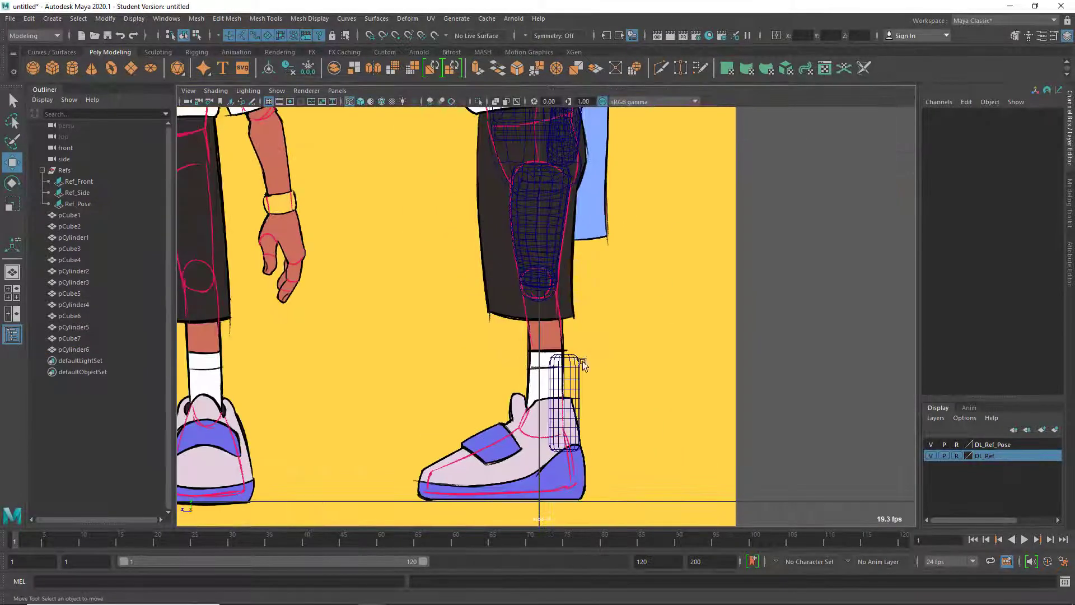
{"action": "left_click", "coordinate": [580, 363]}
{"action": "left_click_drag", "start_coordinate": [566, 406], "coordinate": [541, 333]}
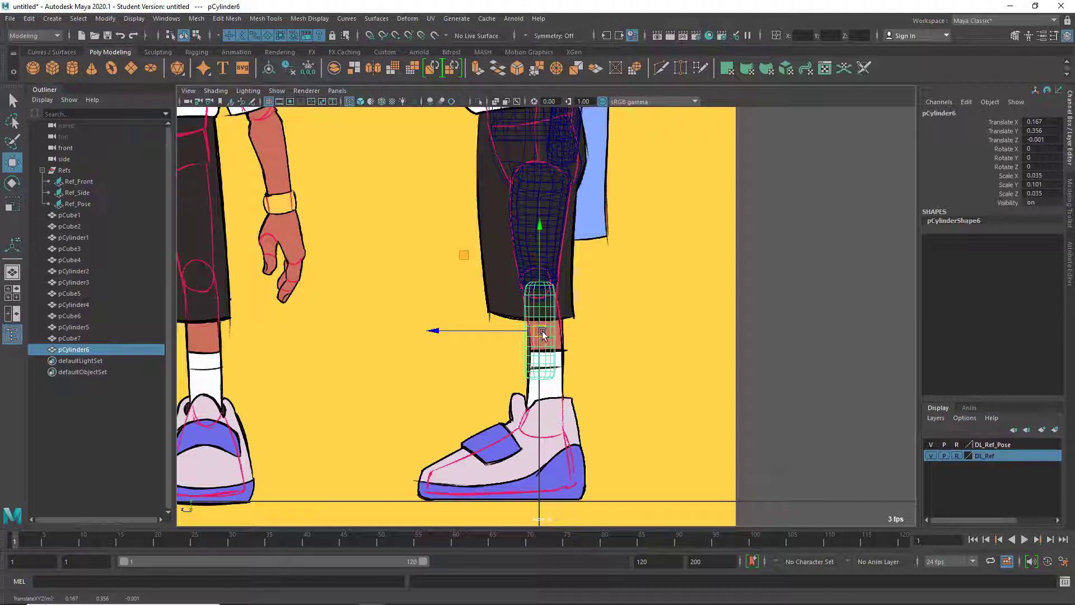
{"action": "right_click_drag", "start_coordinate": [531, 275], "coordinate": [585, 401], "text": "alt"}
{"action": "right_click", "coordinate": [586, 474]}
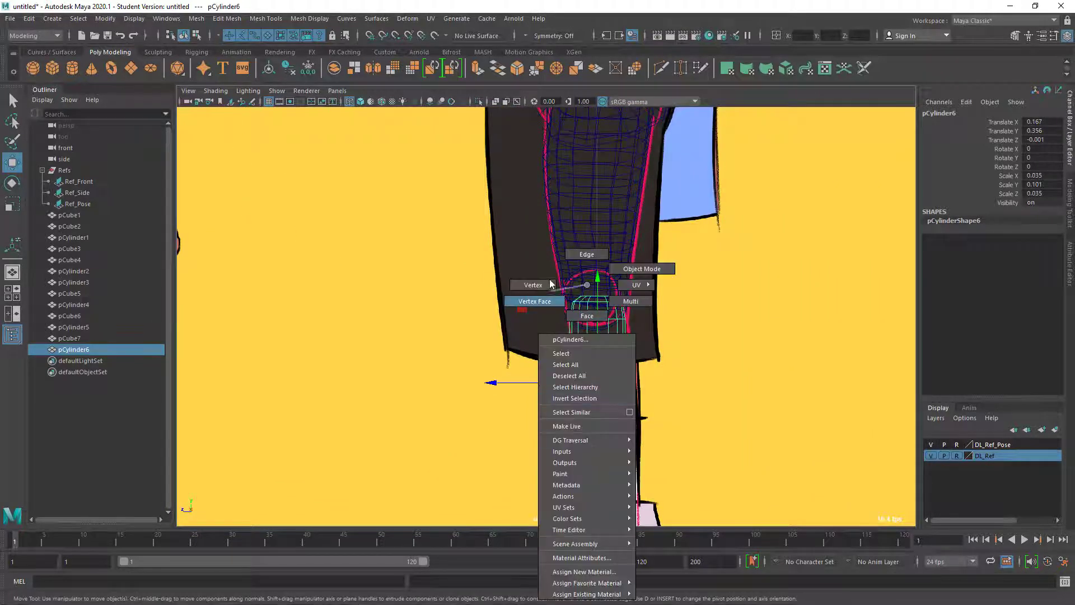
{"action": "right_click_drag", "start_coordinate": [550, 285], "coordinate": [532, 285]}
{"action": "middle_click_drag", "start_coordinate": [586, 361], "coordinate": [592, 263], "text": "alt"}
{"action": "left_click_drag", "start_coordinate": [563, 369], "coordinate": [591, 384]}
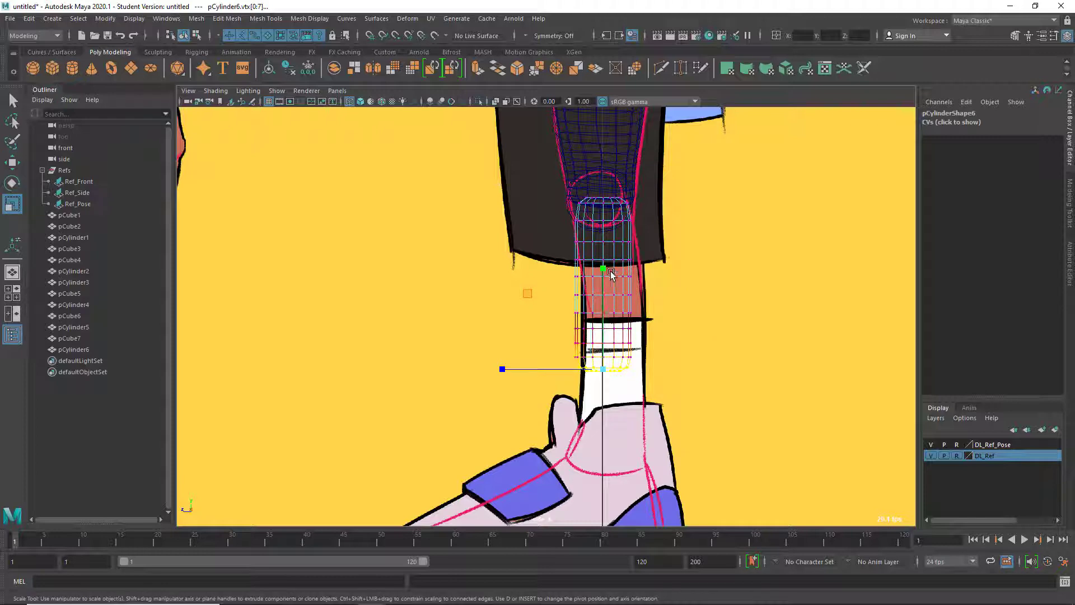
{"action": "right_click_drag", "start_coordinate": [610, 274], "coordinate": [587, 272]}
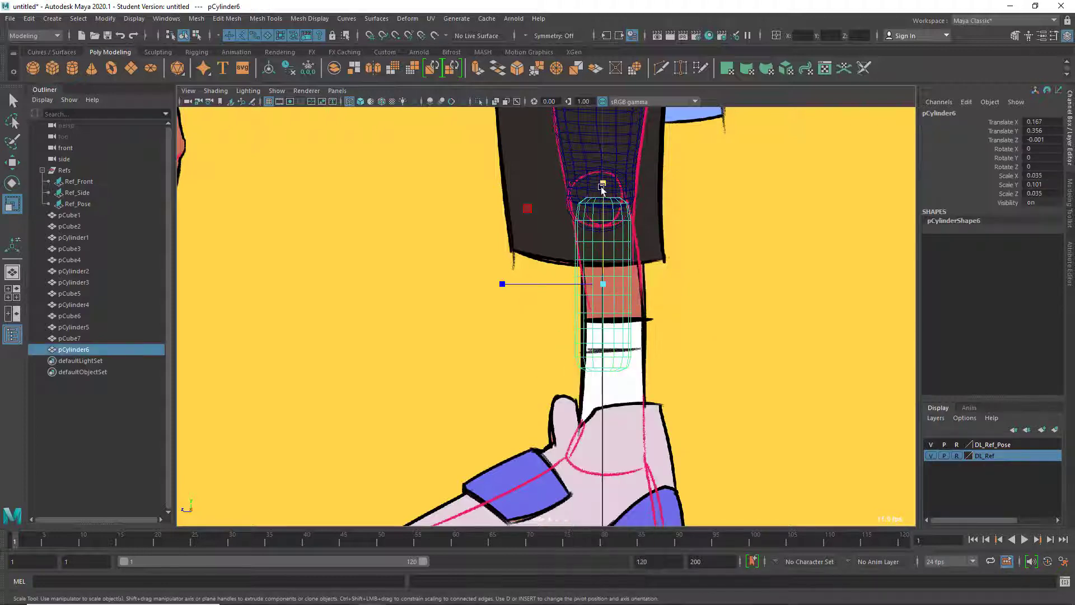
- Stretch the shin cylinder to about 0.137 in Y and lower it to about Y 0.316 to span knee to ankle
{"action": "left_click_drag", "start_coordinate": [602, 188], "coordinate": [613, 233]}
{"action": "key", "text": "w"}
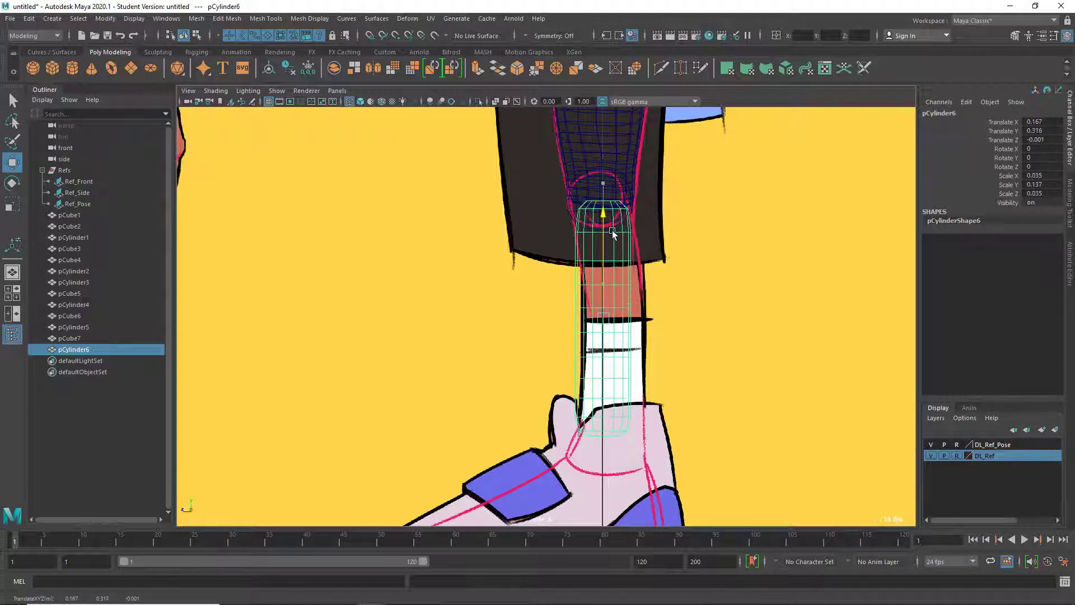
- Raise the shin cylinder's top vertices into the knee and push its rear vertices back toward the side drawing's calf outline
{"action": "right_click_drag", "start_coordinate": [612, 233], "coordinate": [562, 223]}
{"action": "left_click_drag", "start_coordinate": [548, 225], "coordinate": [640, 243]}
{"action": "left_click_drag", "start_coordinate": [602, 193], "coordinate": [624, 440]}
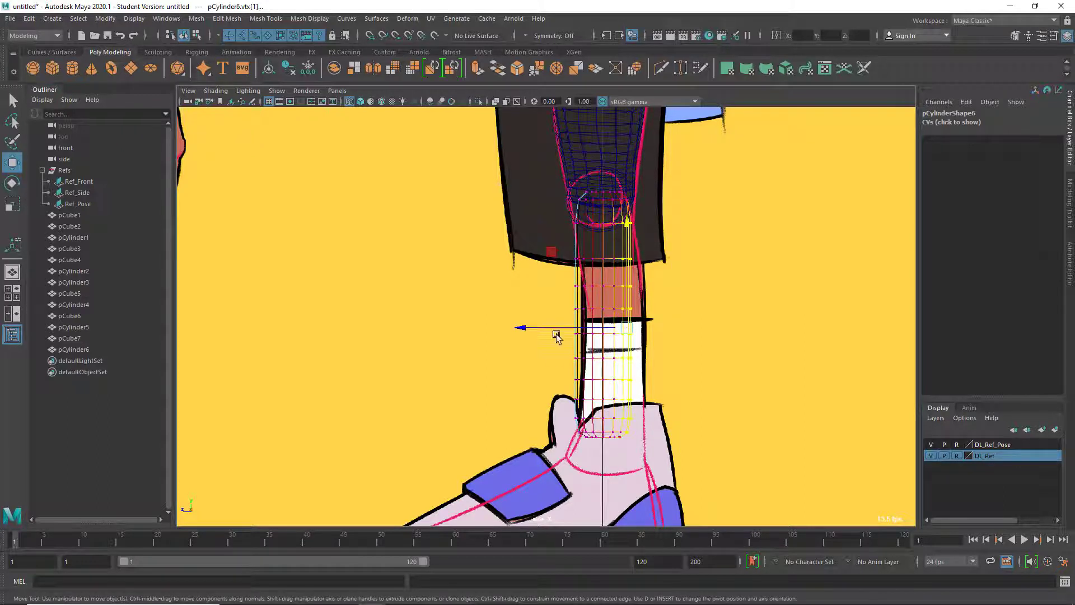
{"action": "left_click_drag", "start_coordinate": [559, 329], "coordinate": [566, 328]}
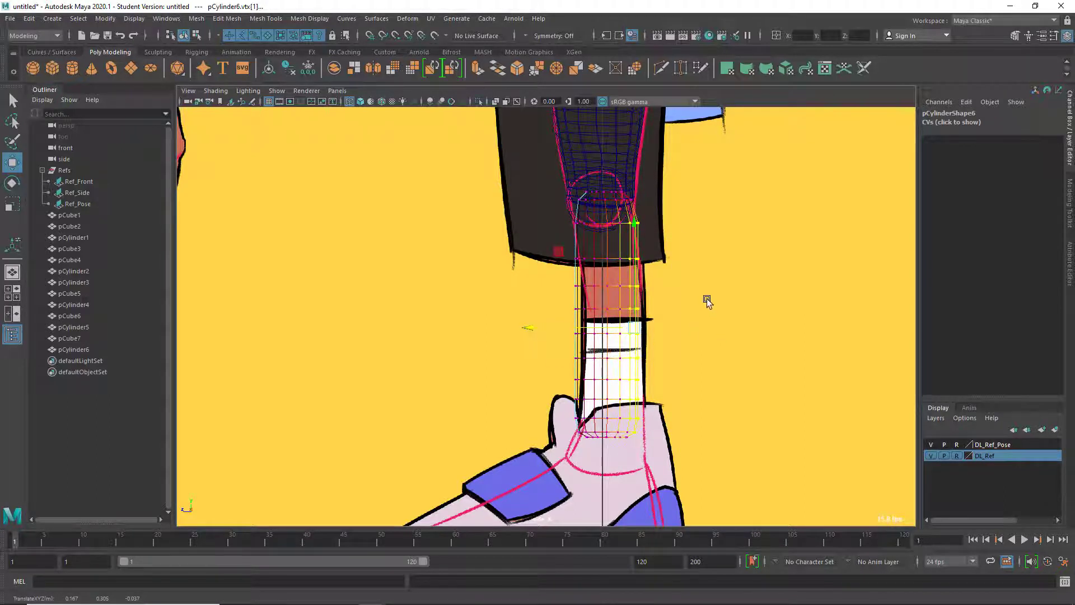
- Push the shin cylinder's rear vertices back row by row, from below the knee to the ankle, to match the side drawing's calf outline
{"action": "left_click_drag", "start_coordinate": [620, 363], "coordinate": [622, 364]}
{"action": "left_click_drag", "start_coordinate": [566, 333], "coordinate": [574, 334]}
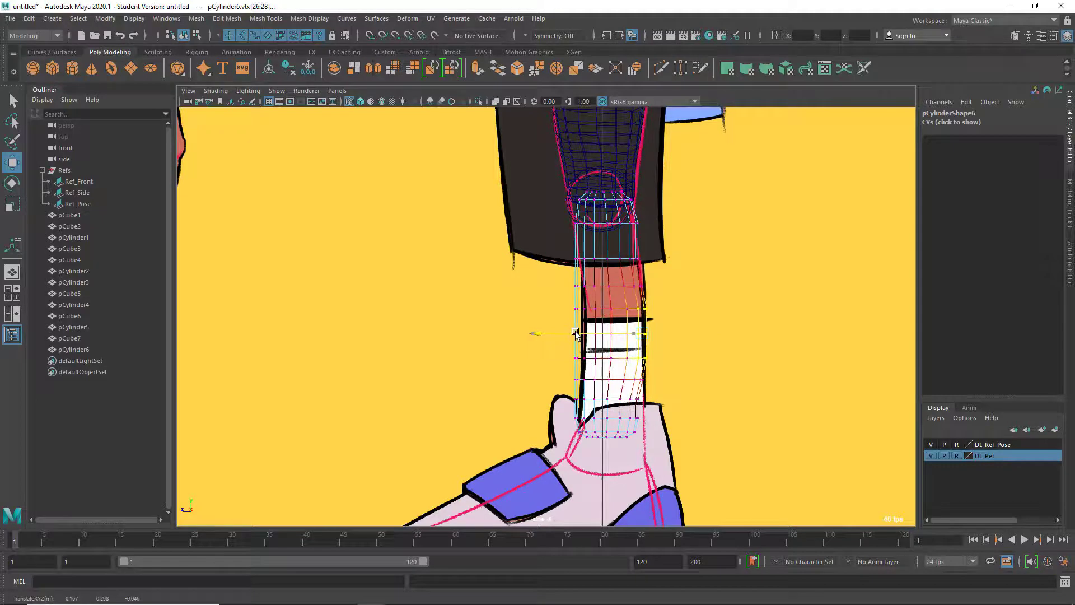
{"action": "left_click_drag", "start_coordinate": [643, 382], "coordinate": [621, 416]}
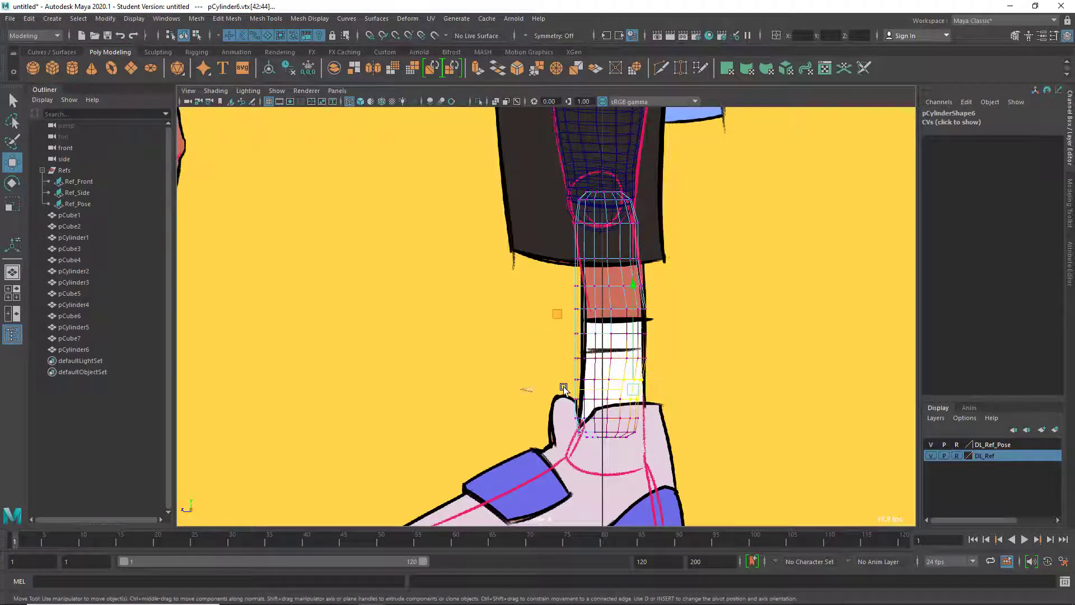
{"action": "left_click_drag", "start_coordinate": [563, 388], "coordinate": [566, 392]}
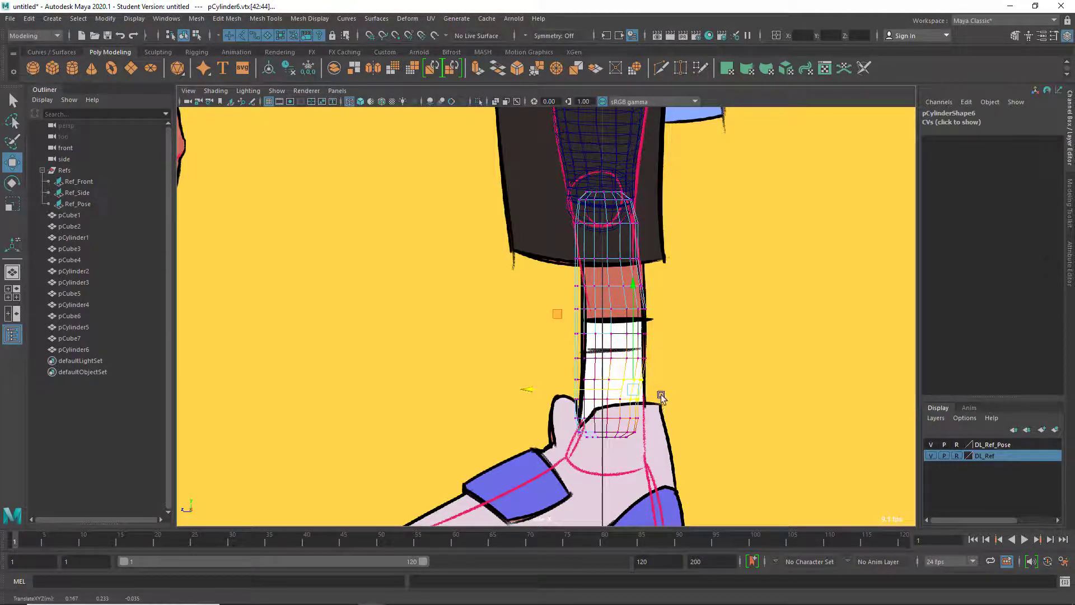
{"action": "left_click_drag", "start_coordinate": [612, 456], "coordinate": [566, 417]}
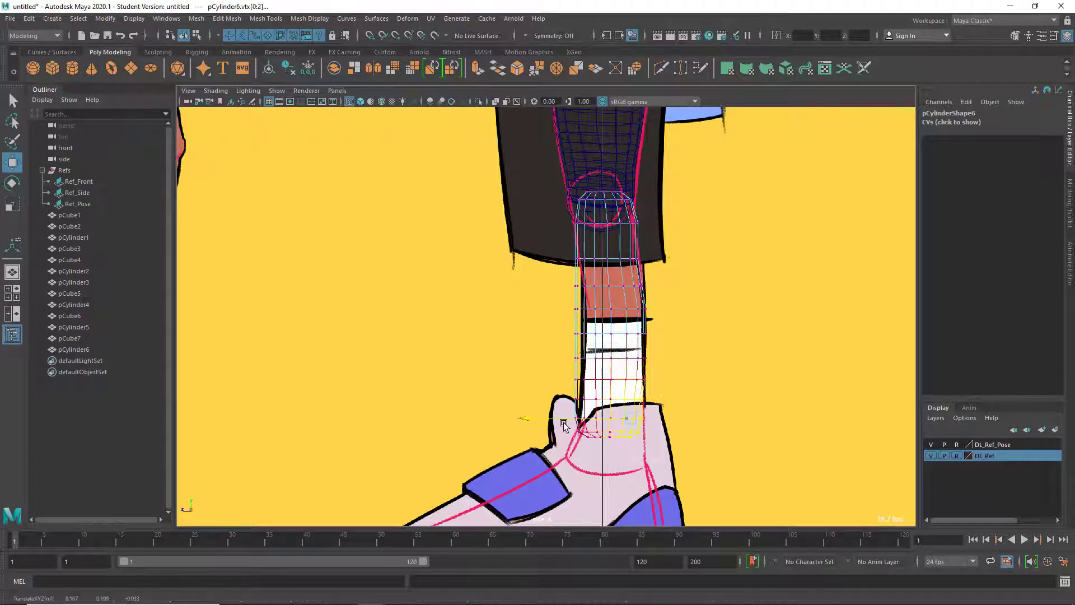
{"action": "left_click_drag", "start_coordinate": [660, 240], "coordinate": [618, 264]}
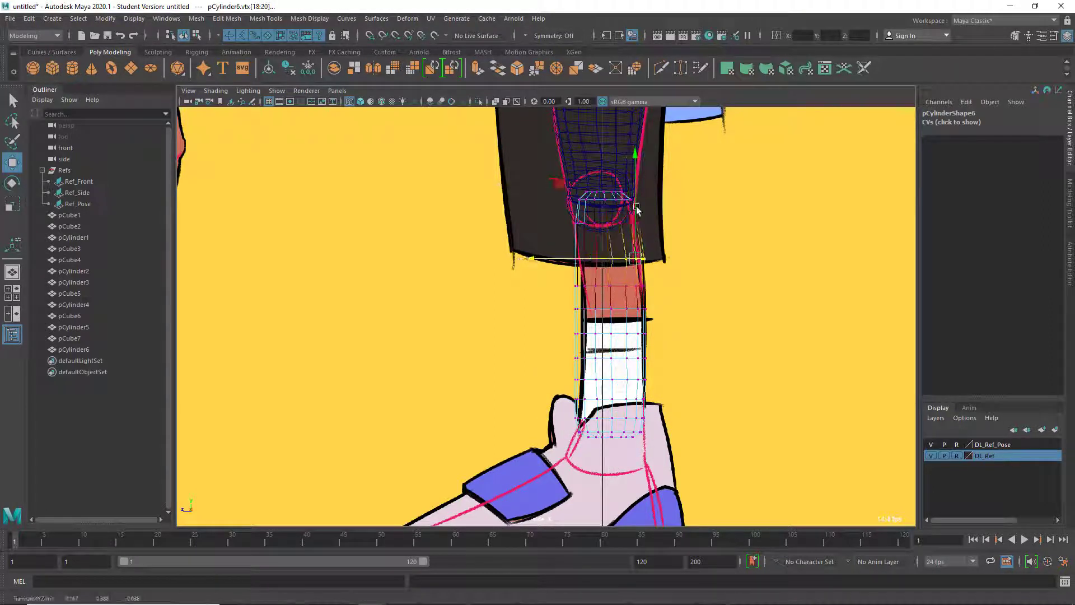
{"action": "left_click", "coordinate": [525, 261]}
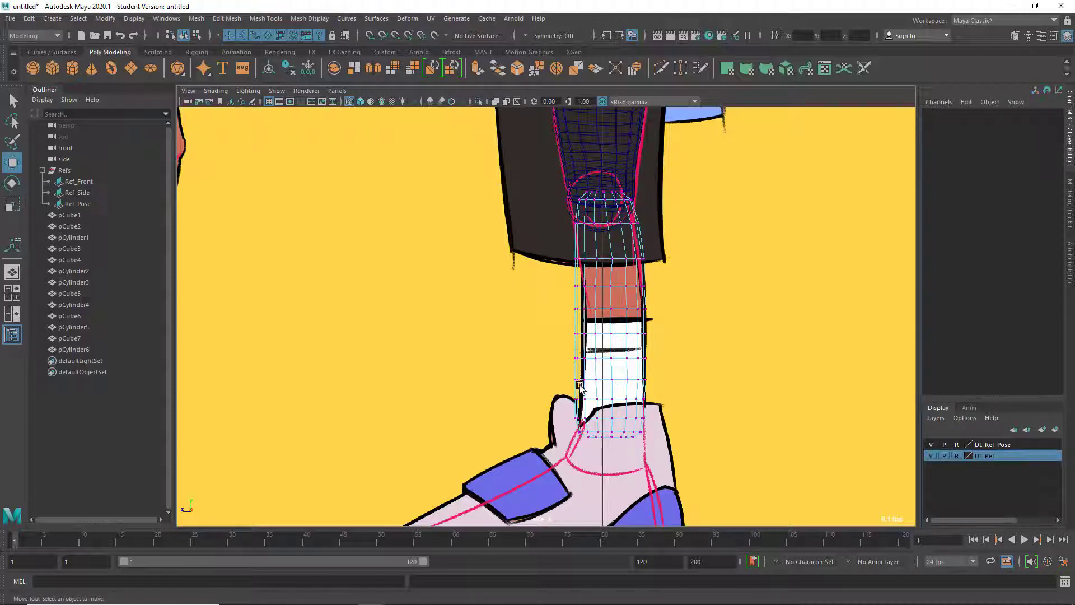
- Pull the shin cylinder's front vertices backward, including the row below the knee, to match the side drawing's shin outline
{"action": "left_click_drag", "start_coordinate": [526, 263], "coordinate": [584, 386]}
{"action": "left_click_drag", "start_coordinate": [515, 332], "coordinate": [521, 329]}
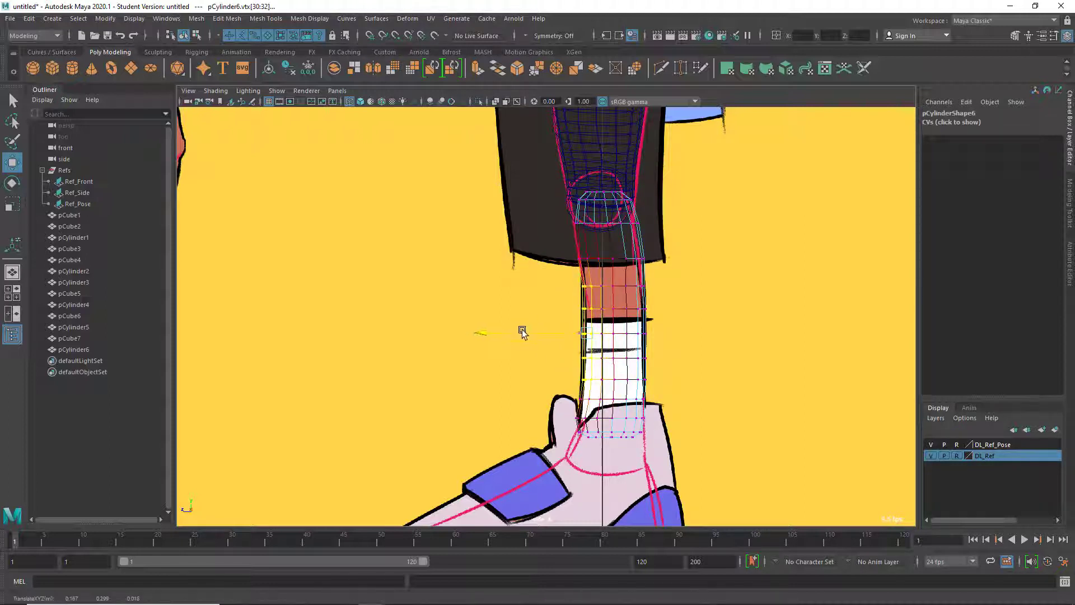
{"action": "mouse_move", "coordinate": [536, 250]}
{"action": "left_mouse_down"}
{"action": "mouse_move", "coordinate": [587, 270]}
{"action": "mouse_move", "coordinate": [538, 261]}
{"action": "left_mouse_up"}
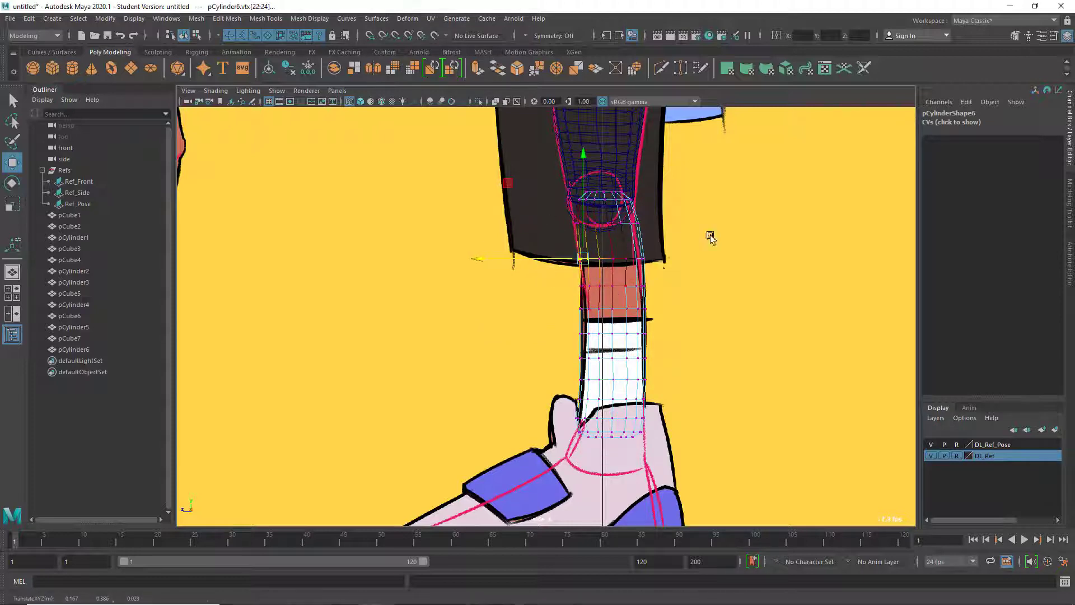
- Leave vertex editing and select the whole shin cylinder in the perspective view
{"action": "scroll", "coordinate": [710, 235], "scroll_direction": "down", "scroll_amount": 10}
{"action": "scroll", "coordinate": [635, 450], "scroll_direction": "up", "scroll_amount": 5}
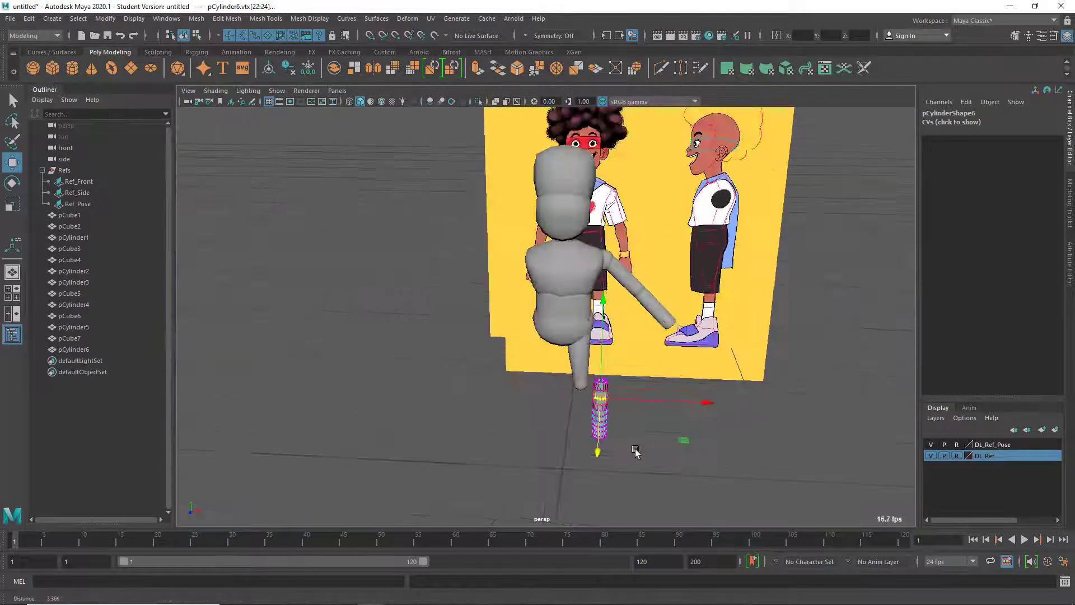
{"action": "right_click_drag", "start_coordinate": [602, 305], "coordinate": [658, 267]}
{"action": "middle_click_drag", "start_coordinate": [667, 364], "coordinate": [667, 308], "text": "alt"}
{"action": "left_click_drag", "start_coordinate": [666, 310], "coordinate": [644, 384], "text": "alt"}
{"action": "scroll", "coordinate": [643, 385], "scroll_direction": "up", "scroll_amount": 3}
{"action": "left_click_drag", "start_coordinate": [732, 331], "coordinate": [644, 198]}
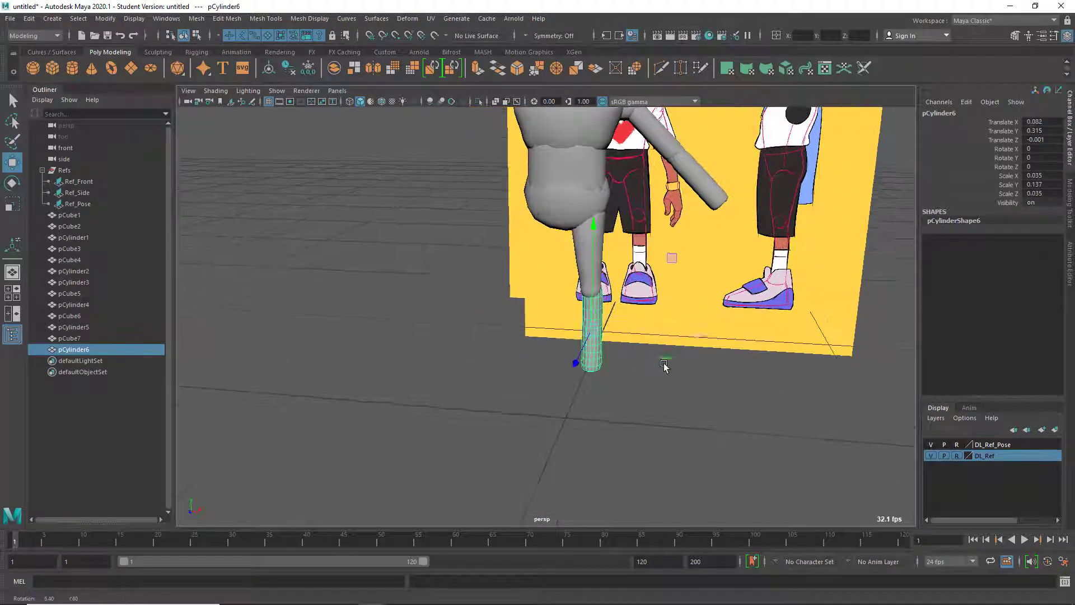
- Shift the shin cylinder inward to about X 0.079 against the front drawing
{"action": "key", "text": "space"}
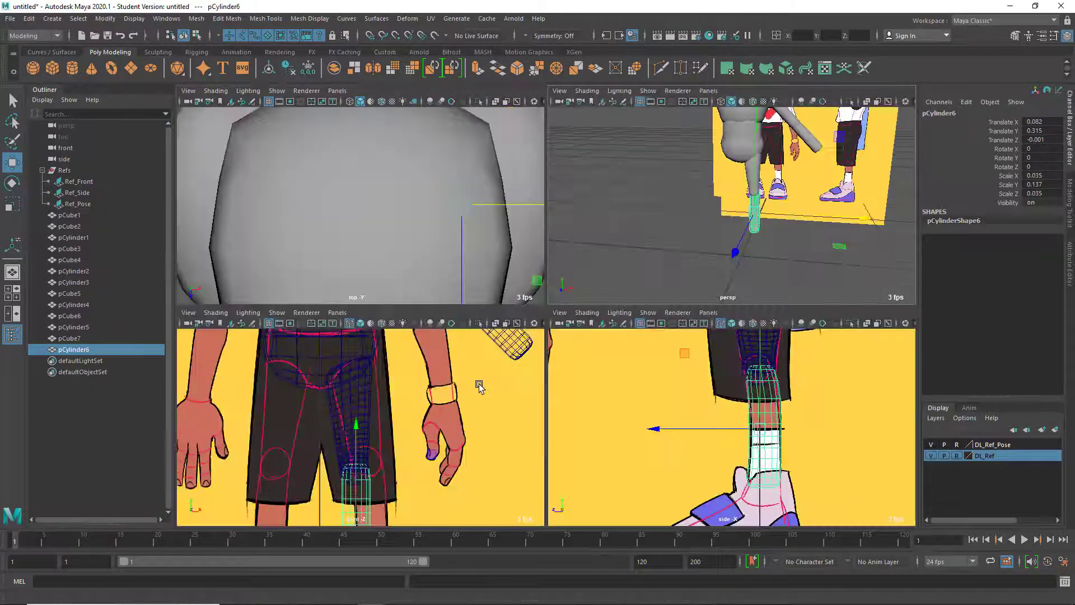
{"action": "key", "text": "space"}
{"action": "scroll", "coordinate": [482, 336], "scroll_direction": "down", "scroll_amount": 2}
{"action": "scroll", "coordinate": [474, 271], "scroll_direction": "up", "scroll_amount": 2}
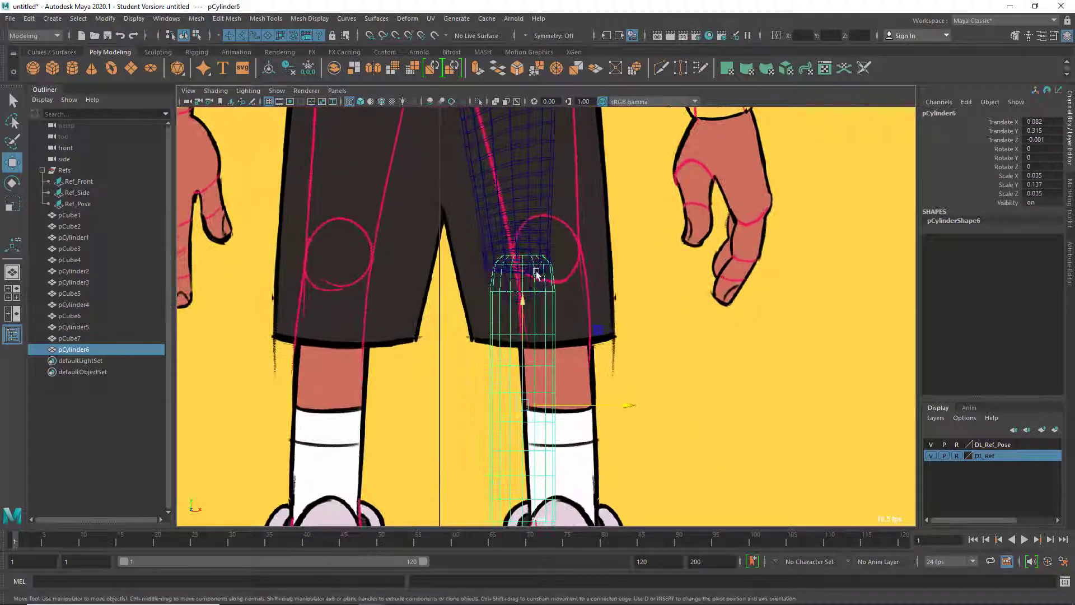
{"action": "right_click", "coordinate": [536, 272]}
{"action": "left_click", "coordinate": [592, 255]}
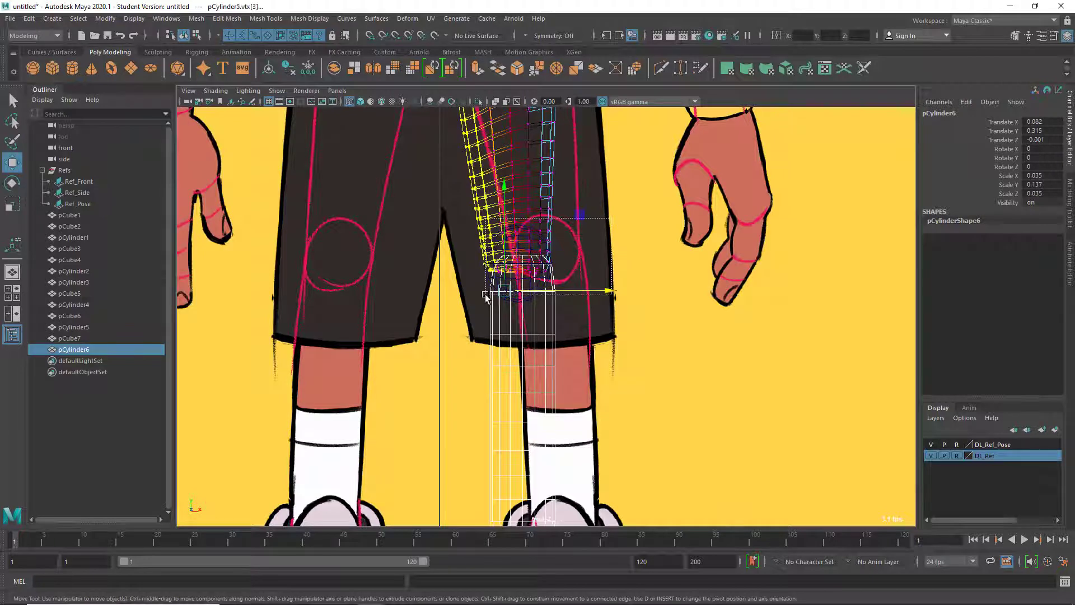
{"action": "left_click", "coordinate": [519, 352]}
{"action": "left_click", "coordinate": [541, 361]}
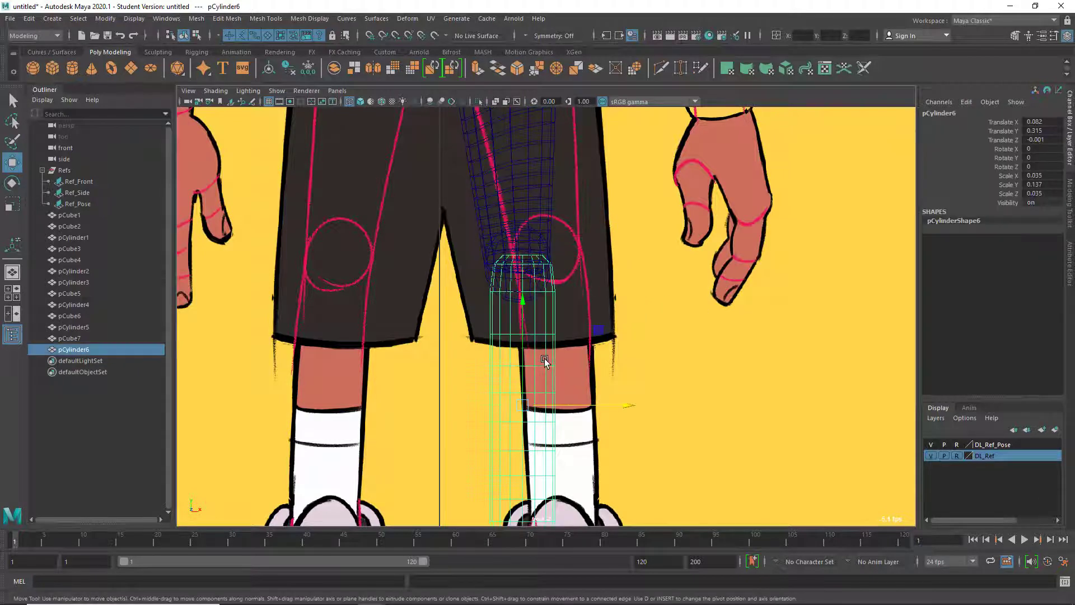
{"action": "left_click_drag", "start_coordinate": [614, 408], "coordinate": [612, 407]}
- Shift the shin cylinder's bottom vertices slightly backward at the ankle in the side view and return to object selection
{"action": "key", "text": "space"}
{"action": "key", "text": "space"}
{"action": "left_click_drag", "start_coordinate": [620, 356], "coordinate": [532, 266], "text": "alt"}
{"action": "left_click_drag", "start_coordinate": [567, 346], "coordinate": [559, 309], "text": "alt"}
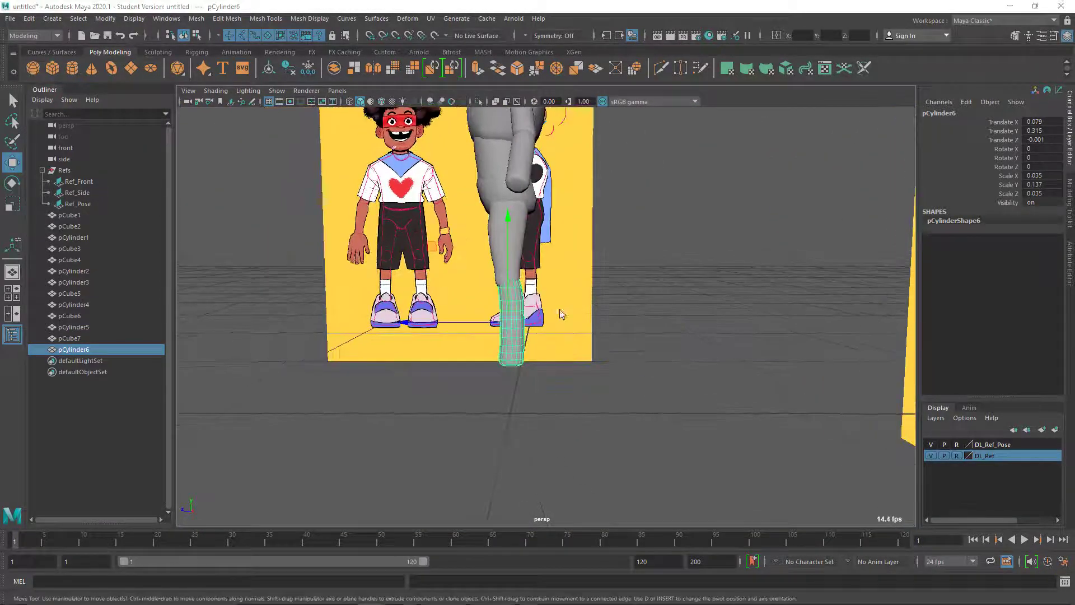
{"action": "key", "text": "space"}
{"action": "key", "text": "space"}
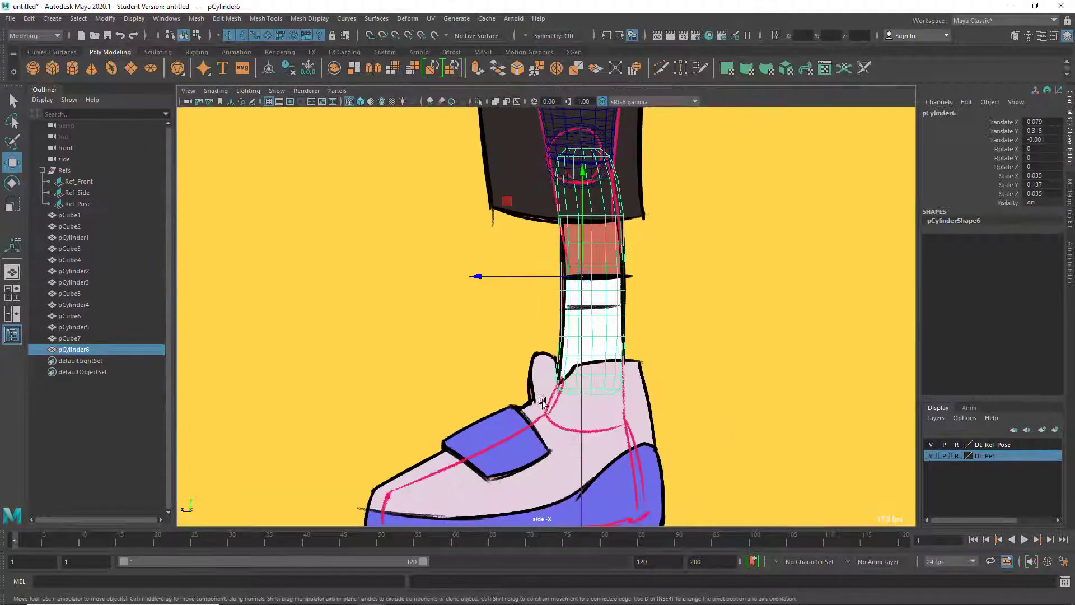
{"action": "right_click_drag", "start_coordinate": [566, 285], "coordinate": [513, 285]}
{"action": "left_click_drag", "start_coordinate": [518, 374], "coordinate": [521, 376]}
{"action": "key", "text": "space"}
{"action": "key", "text": "space"}
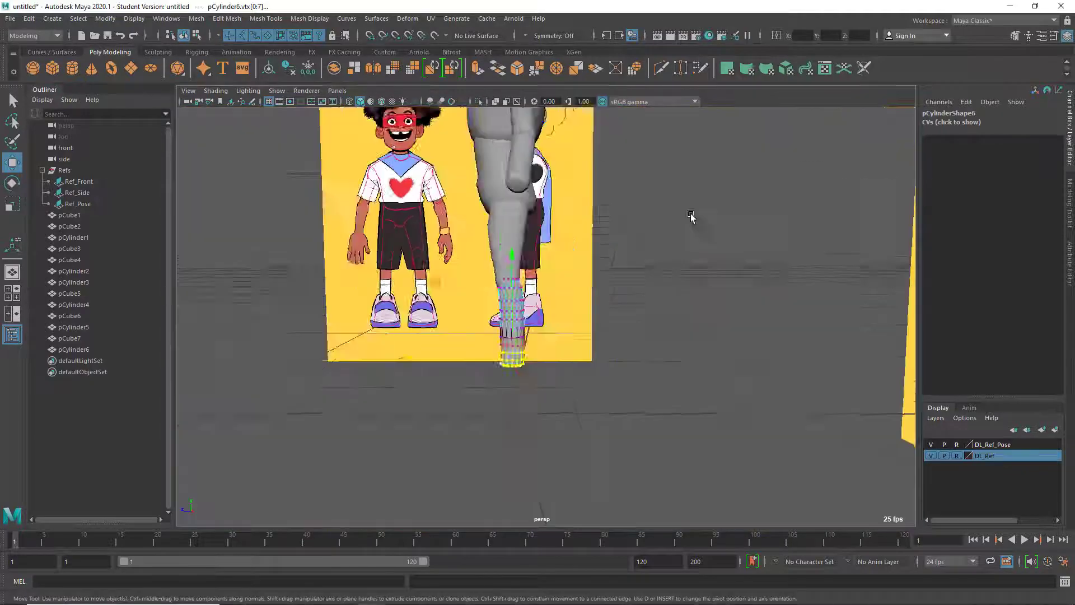
{"action": "left_click_drag", "start_coordinate": [691, 219], "coordinate": [529, 302], "text": "alt"}
{"action": "right_click_drag", "start_coordinate": [531, 284], "coordinate": [565, 270]}
{"action": "left_click", "coordinate": [609, 347]}
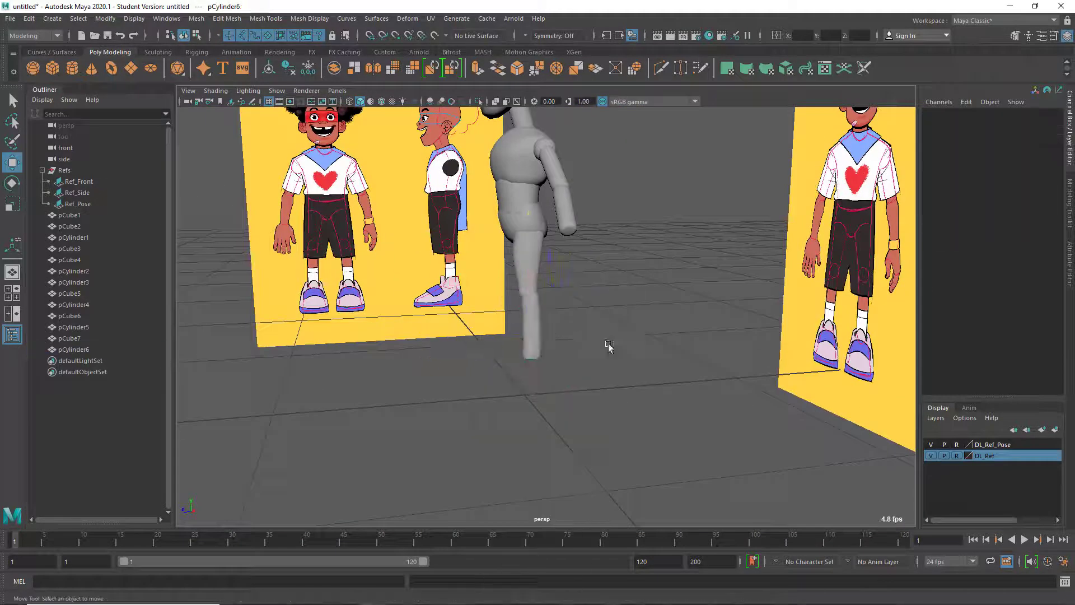
- Examine the blocked-in torso, arm and leg from above and around the knee joint
{"action": "left_click_drag", "start_coordinate": [609, 347], "coordinate": [618, 303], "text": "alt"}
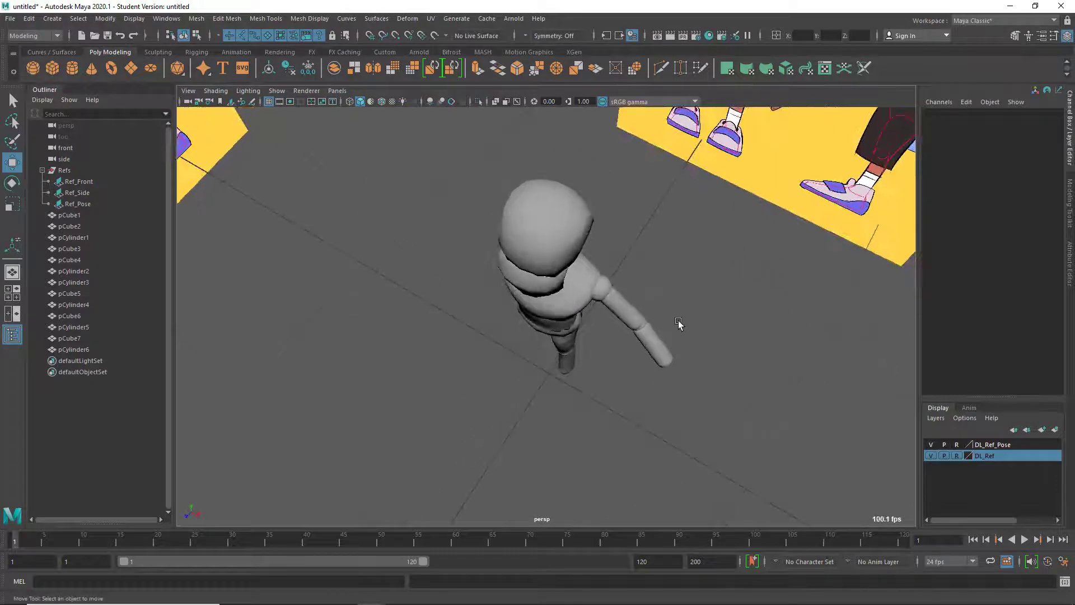
{"action": "left_click_drag", "start_coordinate": [674, 322], "coordinate": [629, 312], "text": "alt"}
{"action": "scroll", "coordinate": [621, 345], "scroll_direction": "up", "scroll_amount": 4}
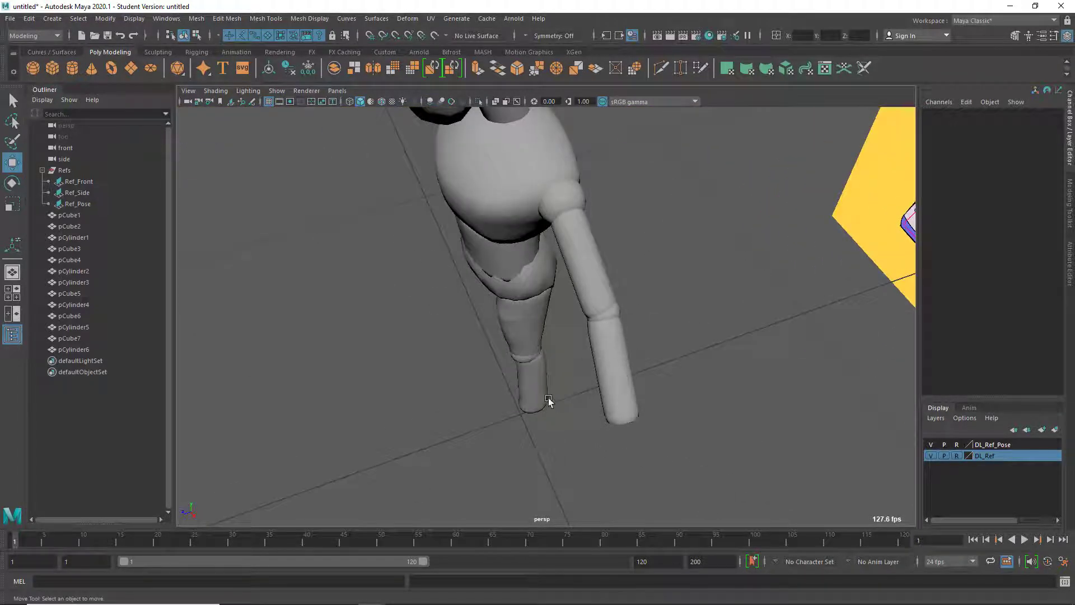
{"action": "left_click_drag", "start_coordinate": [548, 399], "coordinate": [553, 390], "text": "alt"}
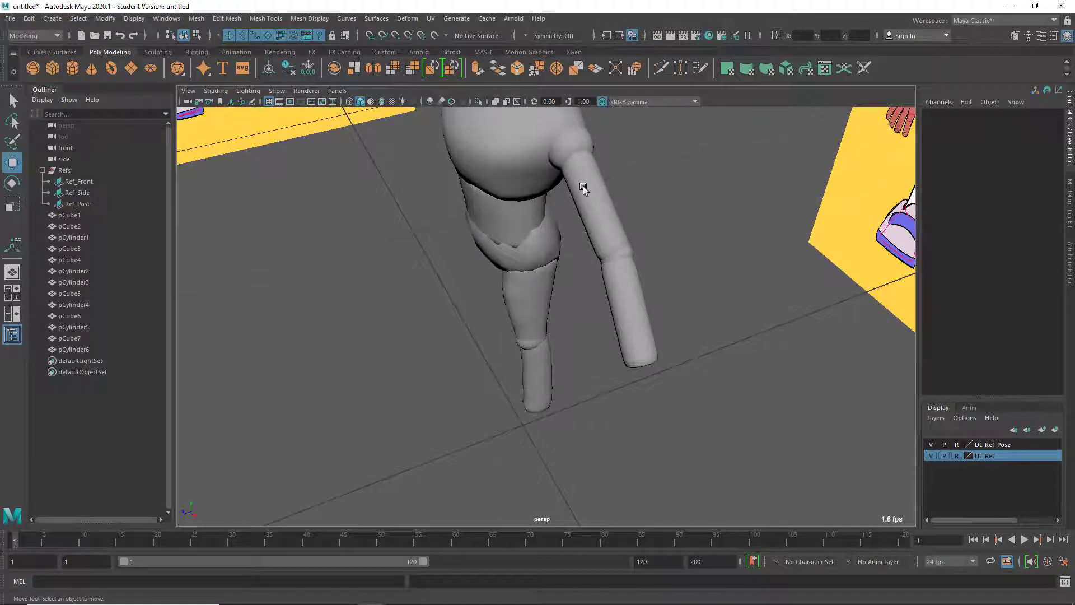
{"action": "left_click_drag", "start_coordinate": [556, 313], "coordinate": [560, 199], "text": "alt"}
{"action": "right_click_drag", "start_coordinate": [560, 199], "coordinate": [609, 196], "text": "alt"}
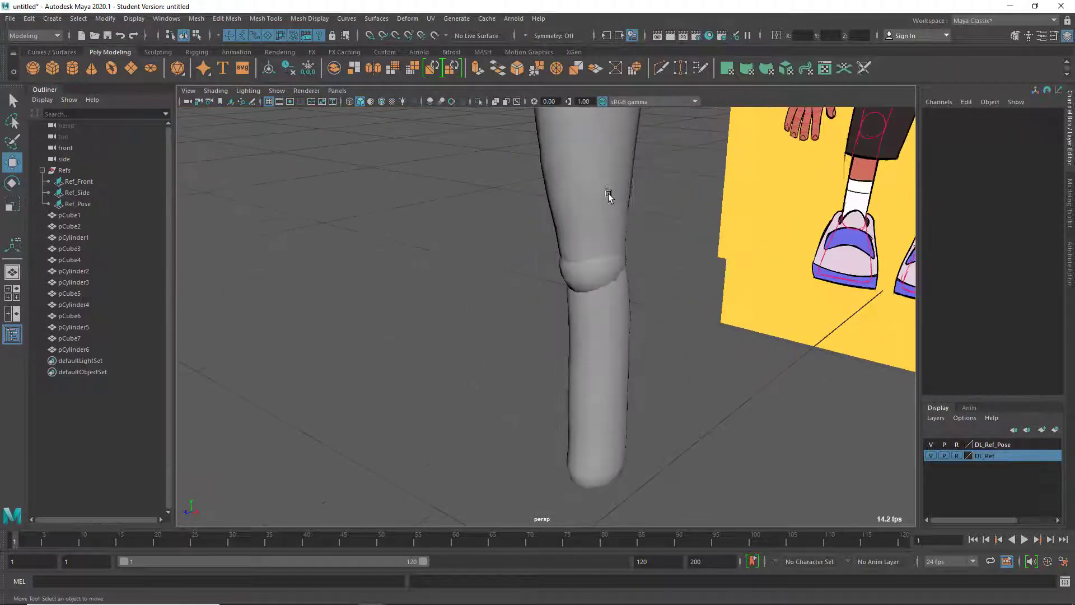
{"action": "left_click_drag", "start_coordinate": [609, 196], "coordinate": [563, 368], "text": "alt"}
- Nudge vertices on the front of the thigh, from its middle down to just above the knee, to even out its surface
{"action": "left_click", "coordinate": [577, 367]}
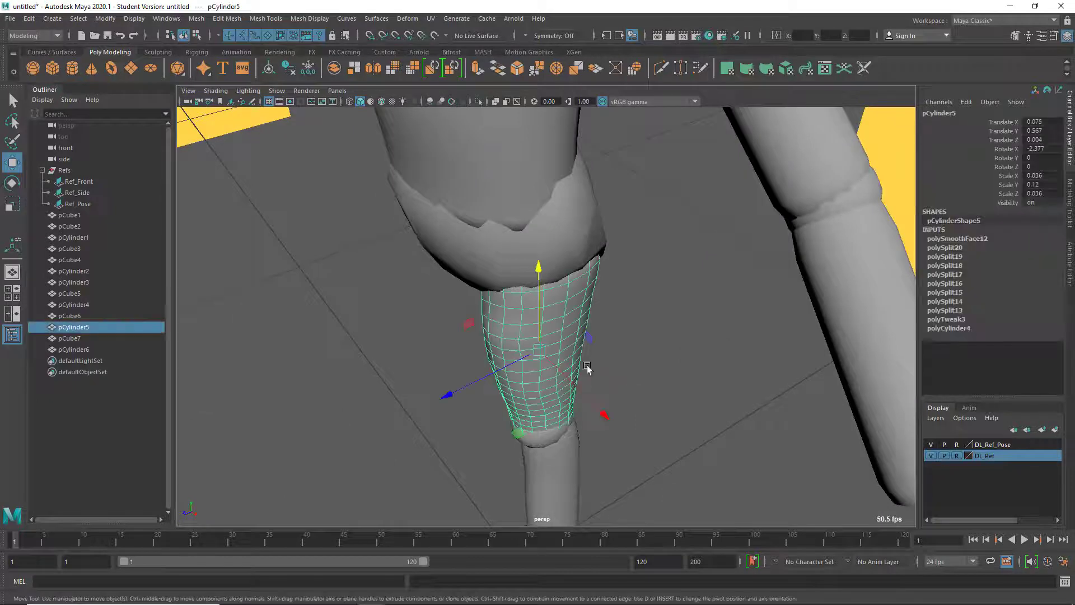
{"action": "right_click_drag", "start_coordinate": [560, 293], "coordinate": [510, 298]}
{"action": "left_click", "coordinate": [524, 364]}
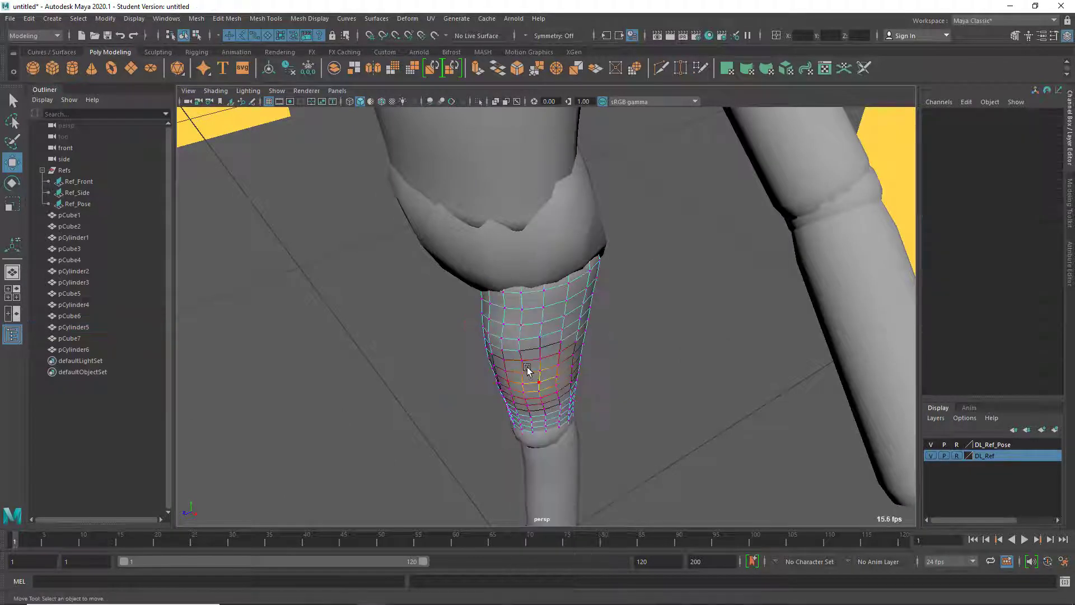
{"action": "left_click_drag", "start_coordinate": [499, 446], "coordinate": [499, 446]}
{"action": "left_click", "coordinate": [683, 356]}
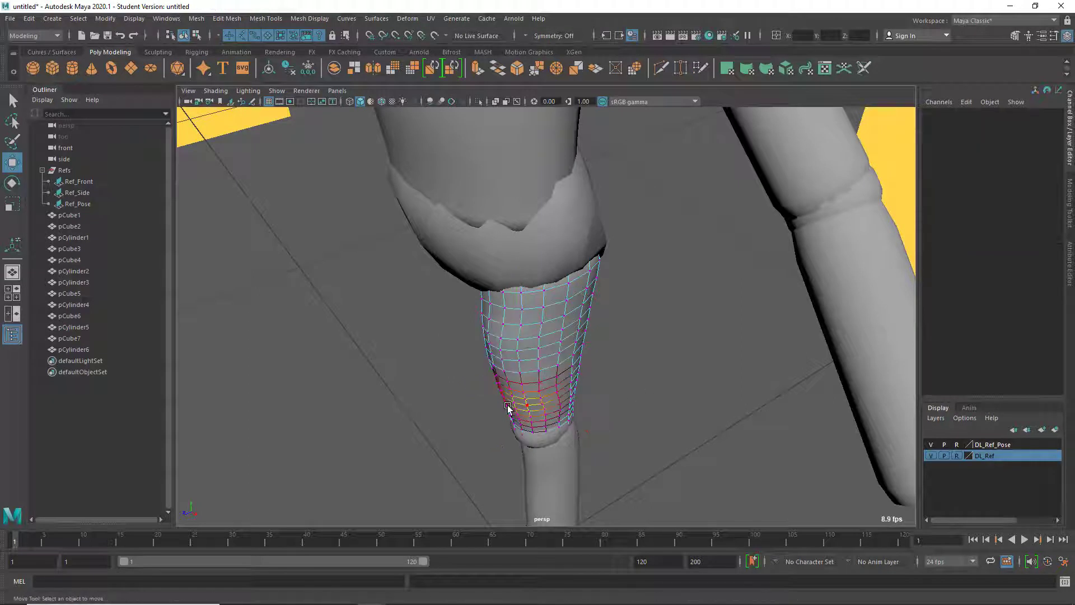
{"action": "left_click_drag", "start_coordinate": [511, 408], "coordinate": [523, 408], "text": "alt"}
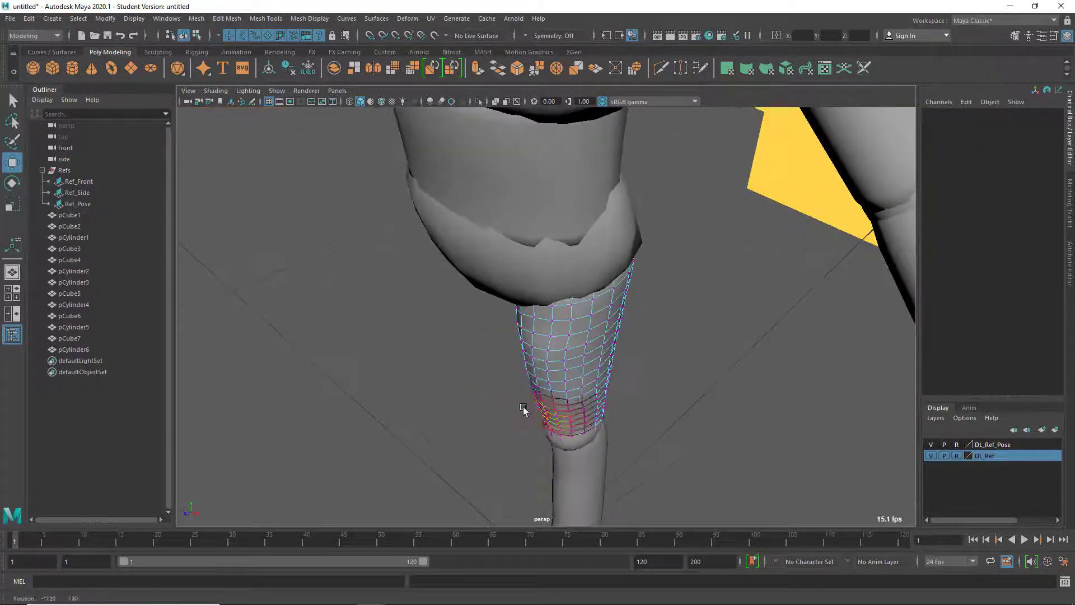
- Adjust individual vertices on the upper and middle front of the thigh horizontally to round its contour, and leave vertex editing
{"action": "left_click", "coordinate": [547, 334]}
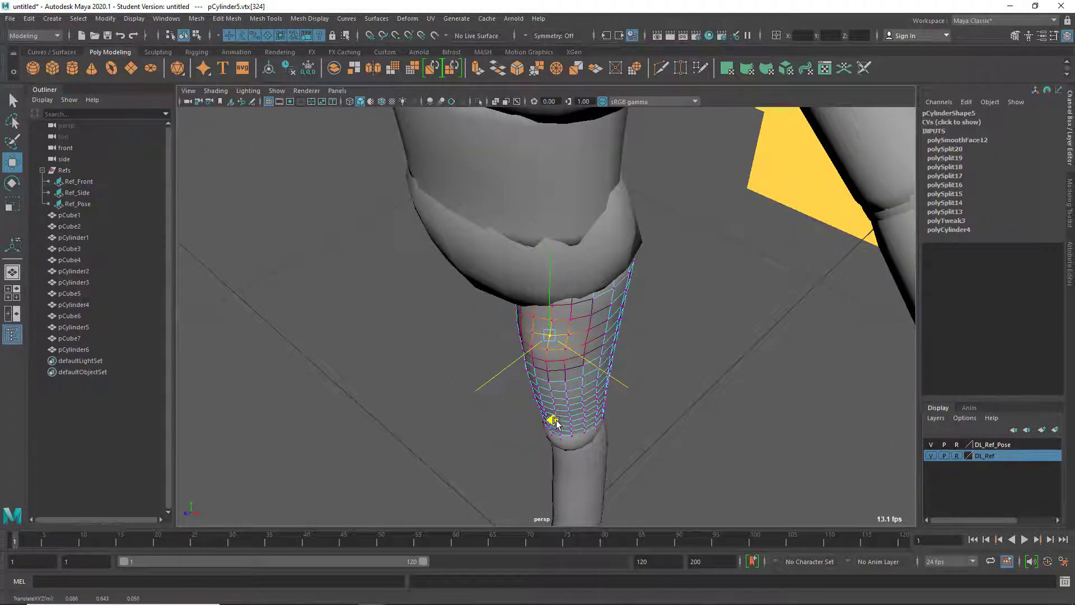
{"action": "left_click", "coordinate": [548, 372]}
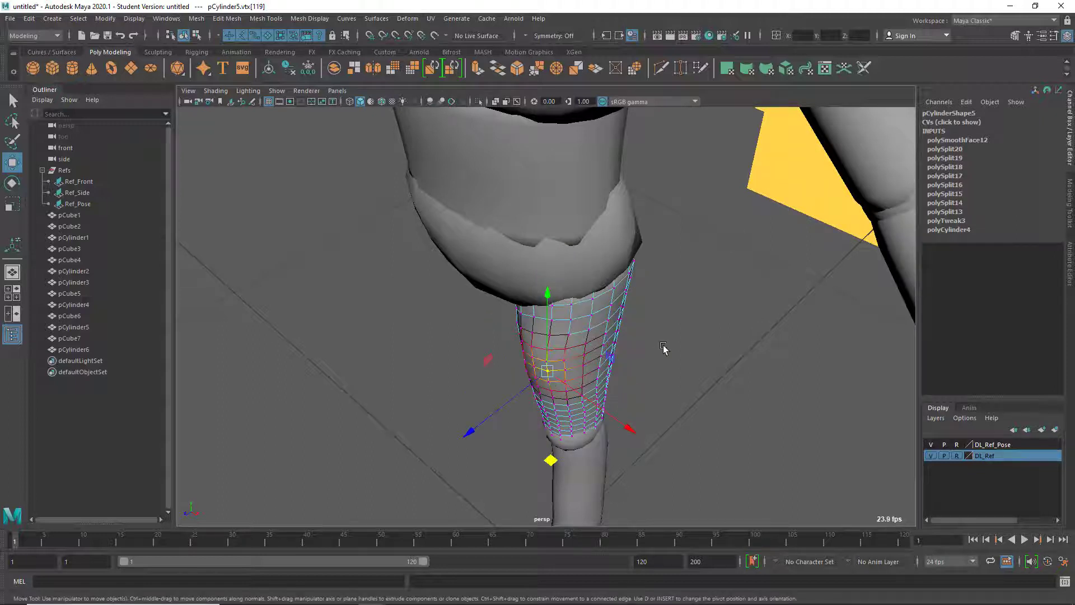
{"action": "left_click", "coordinate": [664, 348]}
{"action": "left_click", "coordinate": [547, 361]}
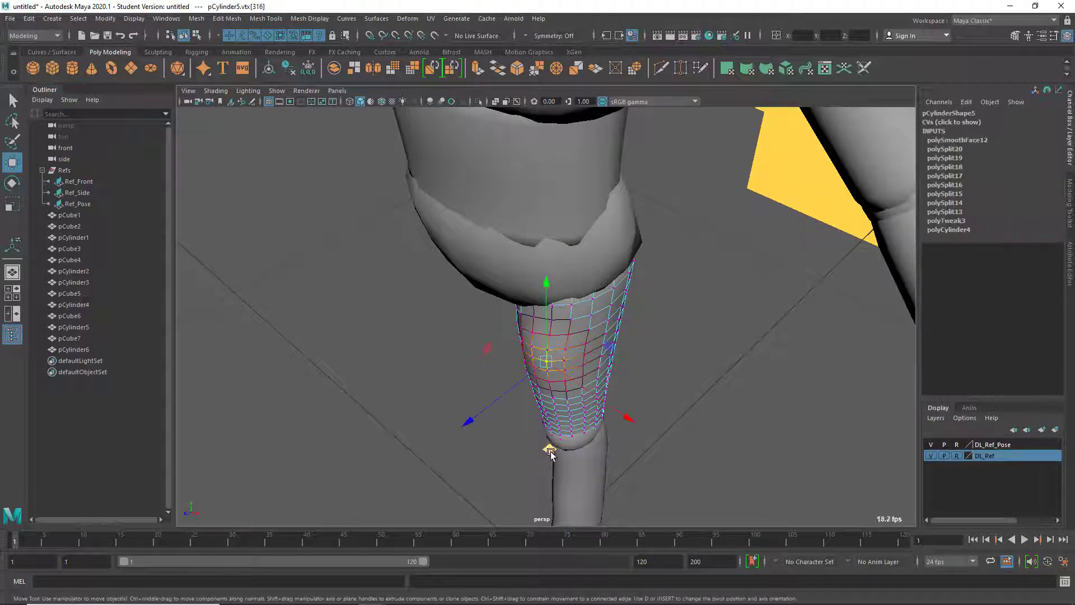
{"action": "left_click", "coordinate": [711, 335]}
{"action": "left_click_drag", "start_coordinate": [640, 336], "coordinate": [583, 352], "text": "alt"}
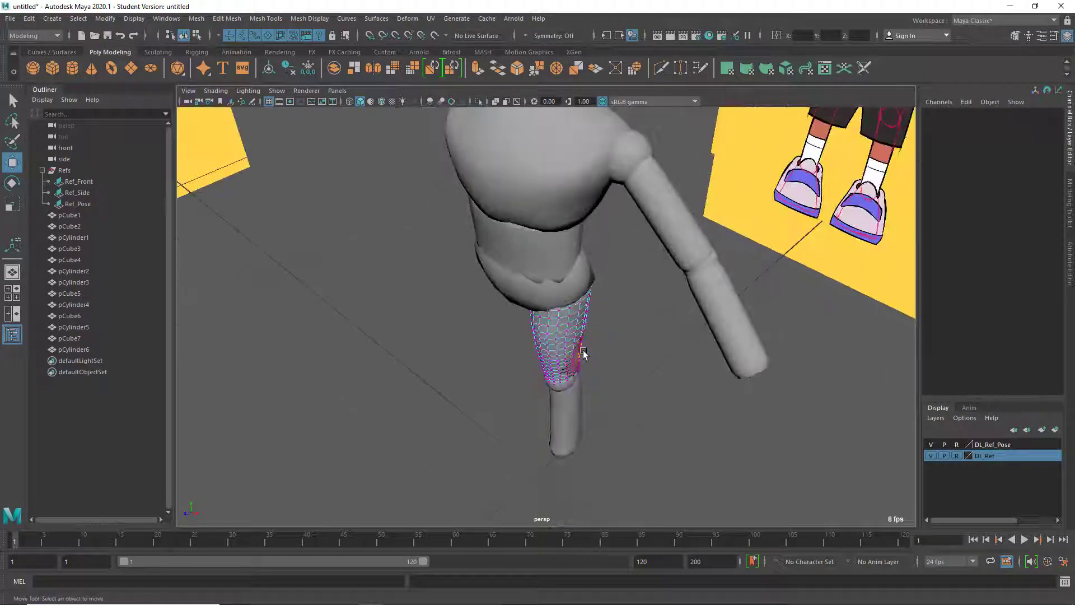
{"action": "right_click_drag", "start_coordinate": [583, 352], "coordinate": [636, 269]}
- Hide the DL_Ref layer and compare the whole blockout with the pose drawing
{"action": "left_click_drag", "start_coordinate": [616, 313], "coordinate": [631, 392], "text": "alt"}
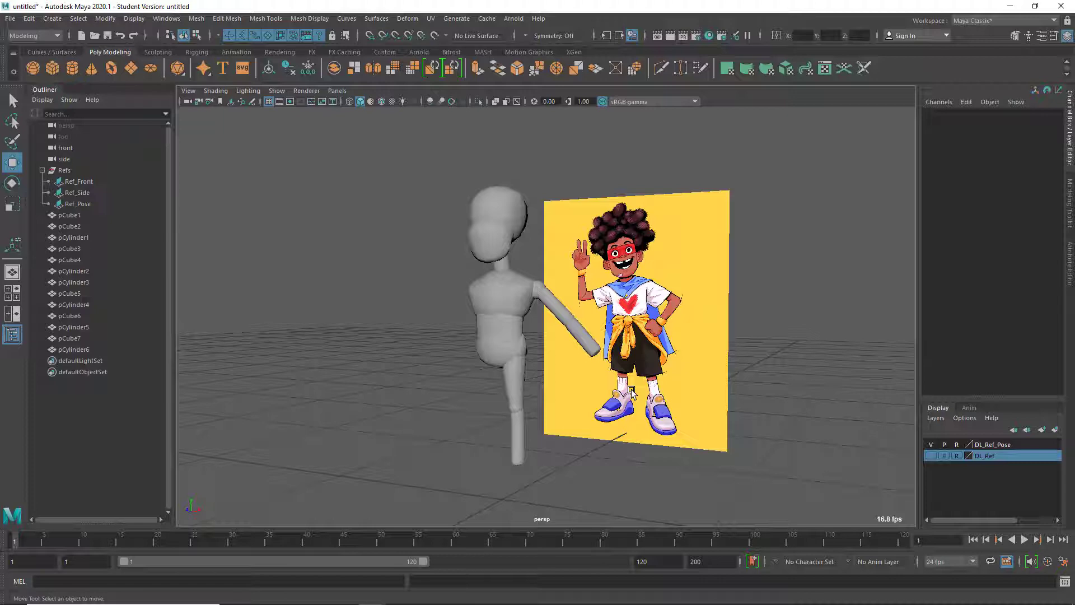
{"action": "left_click_drag", "start_coordinate": [570, 375], "coordinate": [516, 342], "text": "alt"}
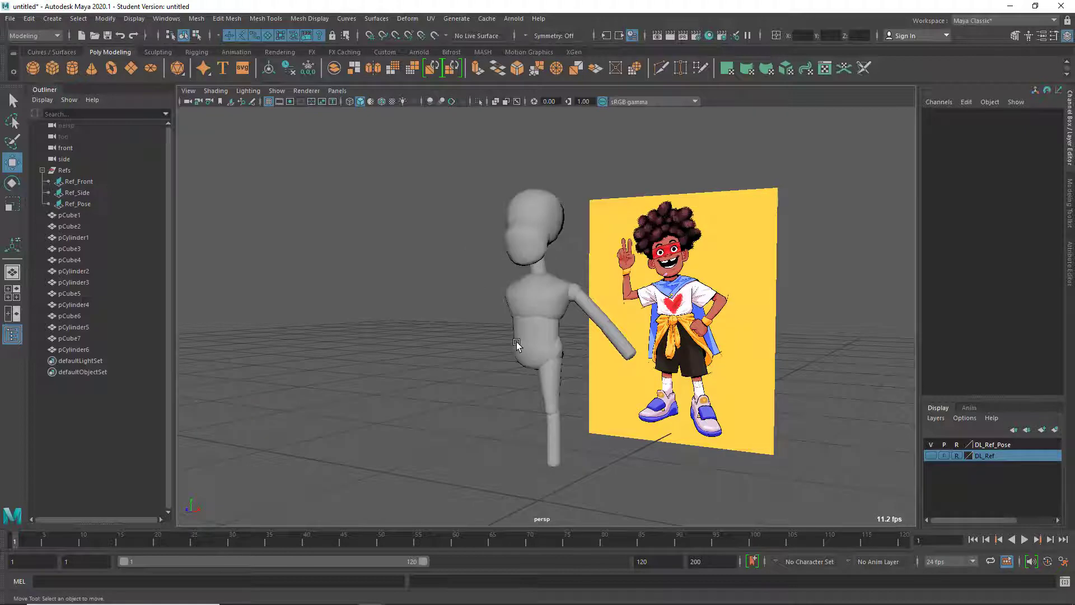